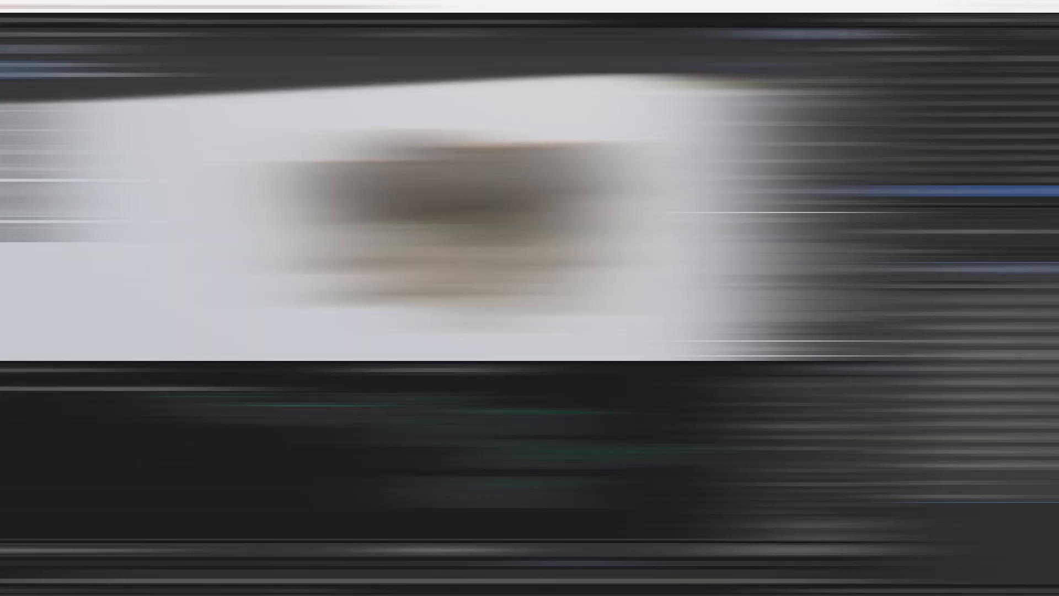
Set the number of vaults on the Vaulted Arch object to 5
{"action": "left_click", "coordinate": [963, 301]}
{"action": "left_click", "coordinate": [963, 300]}
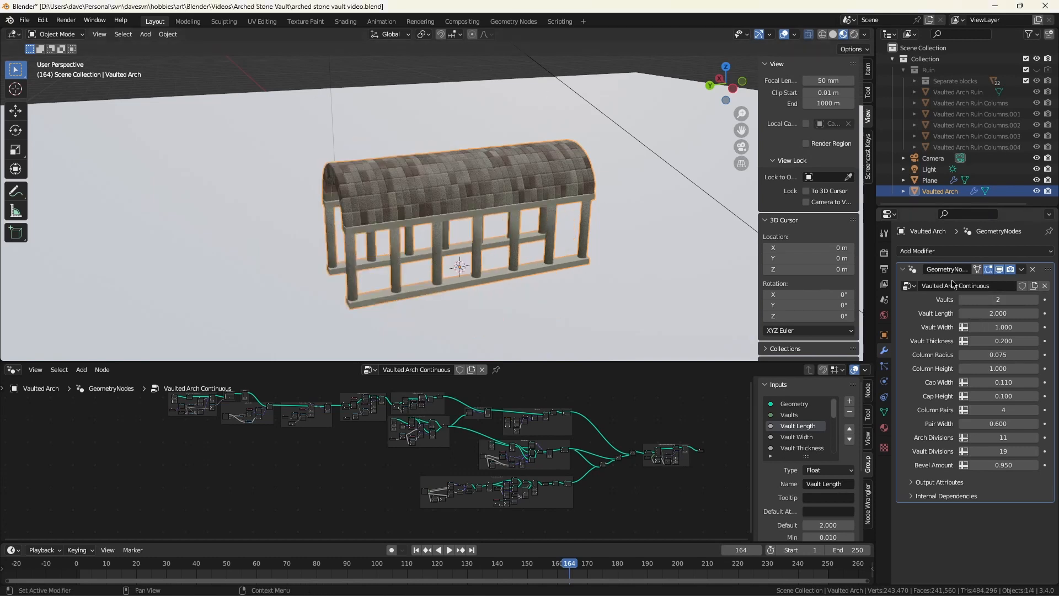
{"action": "left_click_drag", "start_coordinate": [998, 300], "coordinate": [1029, 300]}
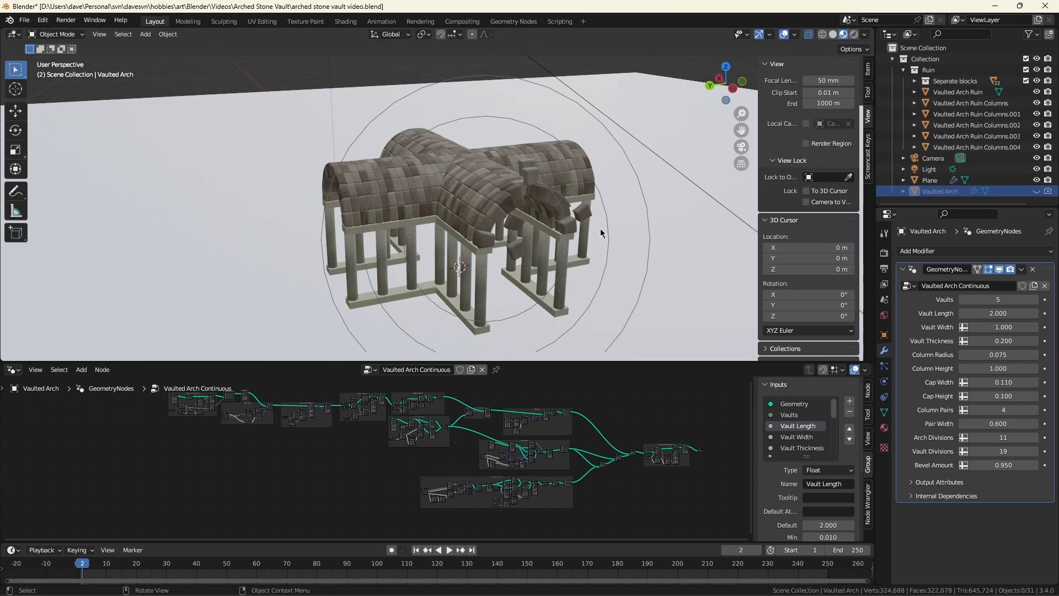
Play the animation of the ruined vault collapsing, and stop the playback
{"action": "key", "text": "space"}
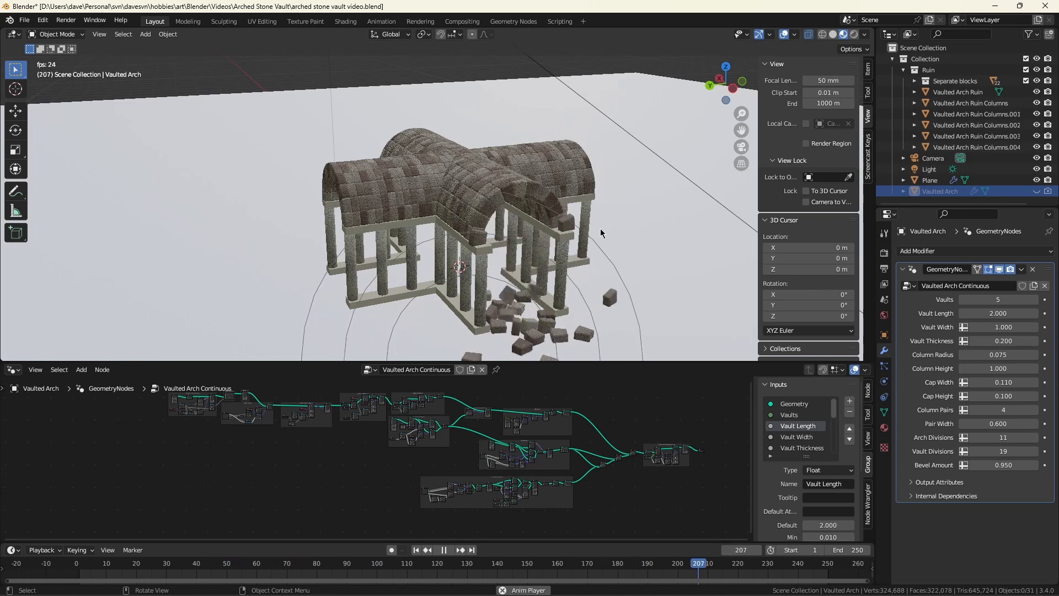
{"action": "key", "text": "space"}
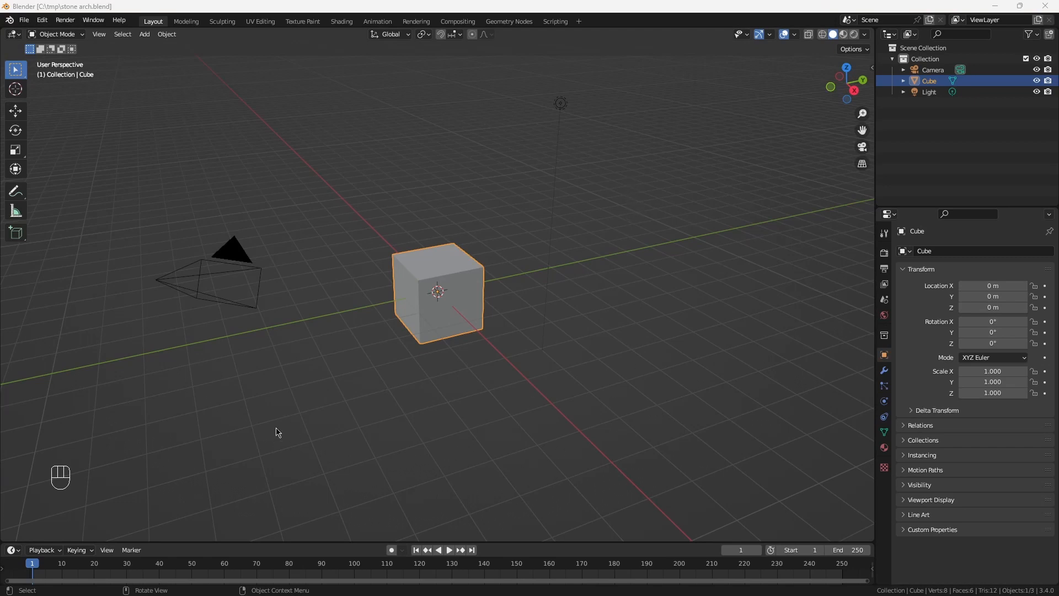
Split a new area off below the 3D viewport and make it a Geometry Node Editor
{"action": "left_click", "coordinate": [4, 531]}
{"action": "left_click_drag", "start_coordinate": [5, 531], "coordinate": [8, 290]}
{"action": "left_click", "coordinate": [13, 298]}
{"action": "left_click", "coordinate": [55, 391]}
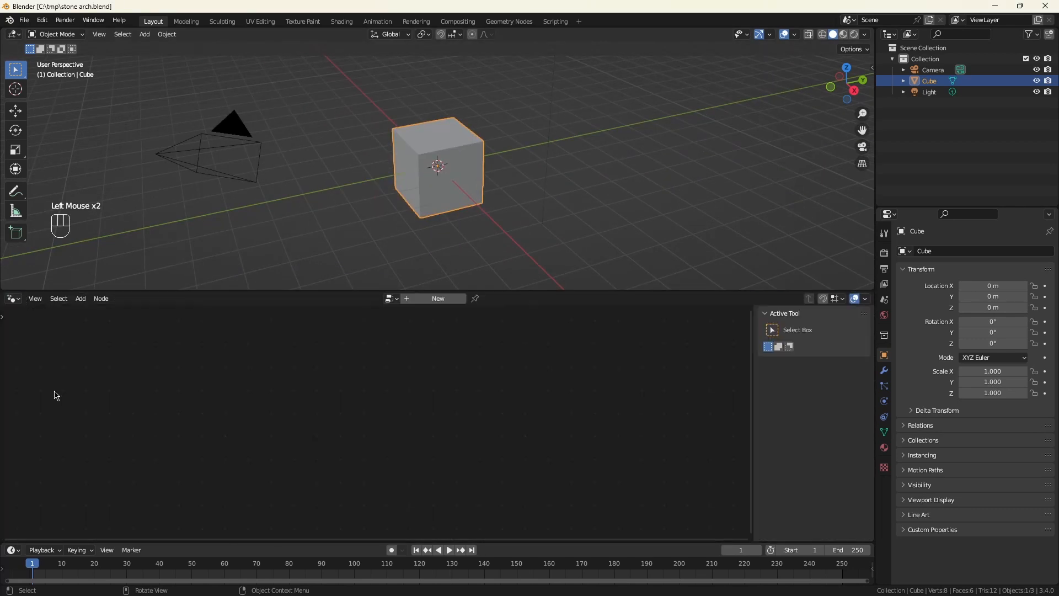
Create a new geometry node tree on the cube and name it "arched stone vault"
{"action": "left_click", "coordinate": [439, 299]}
{"action": "left_click", "coordinate": [436, 299]}
{"action": "type", "text": "arched stone vault"}
{"action": "key", "text": "ctrl+a"}
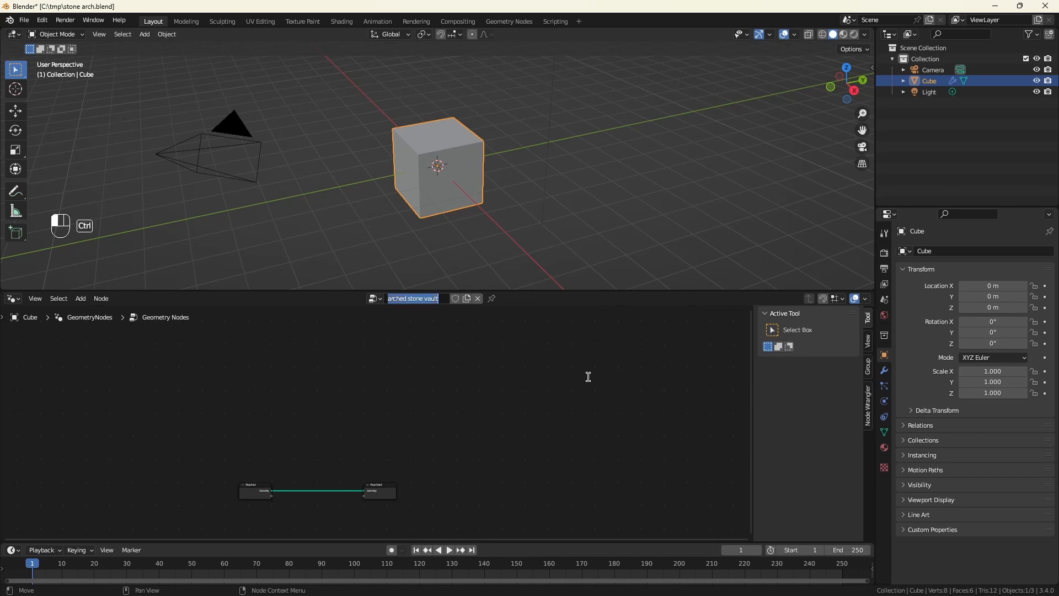
Rename the Cube object to "arched stone vault" and save the file
{"action": "double_click", "coordinate": [930, 81]}
{"action": "type", "text": "arched stone vault"}
{"action": "key", "text": "Return"}
{"action": "key", "text": "ctrl+s"}
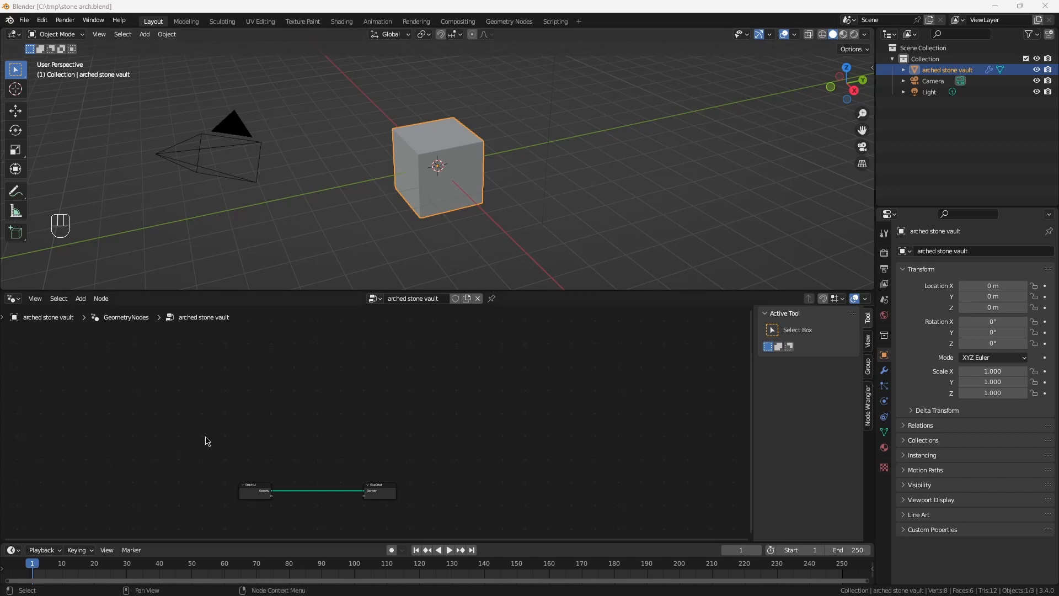
Replace the Group Input node with a Cube node and connect its Mesh output to the Group Output's Geometry
{"action": "left_click_drag", "start_coordinate": [205, 435], "coordinate": [298, 518]}
{"action": "key", "text": "Delete"}
{"action": "key", "text": "shift+a"}
{"action": "type", "text": "cub"}
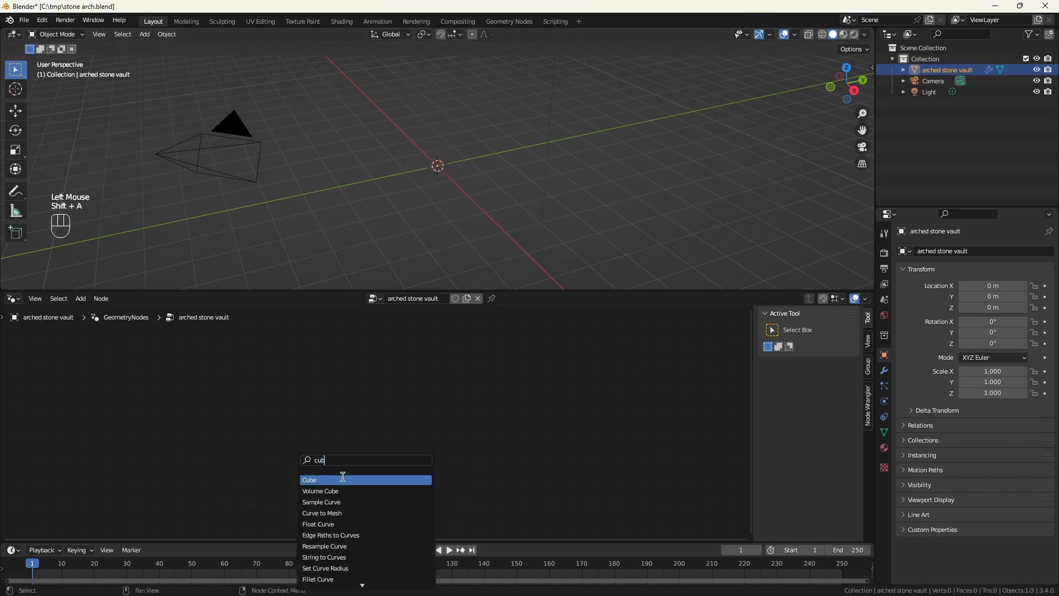
{"action": "left_click", "coordinate": [341, 478]}
{"action": "left_click", "coordinate": [298, 476]}
{"action": "scroll", "coordinate": [298, 476], "scroll_direction": "up", "scroll_amount": 4}
{"action": "left_click_drag", "start_coordinate": [286, 466], "coordinate": [422, 504]}
{"action": "left_click_drag", "start_coordinate": [437, 511], "coordinate": [452, 460]}
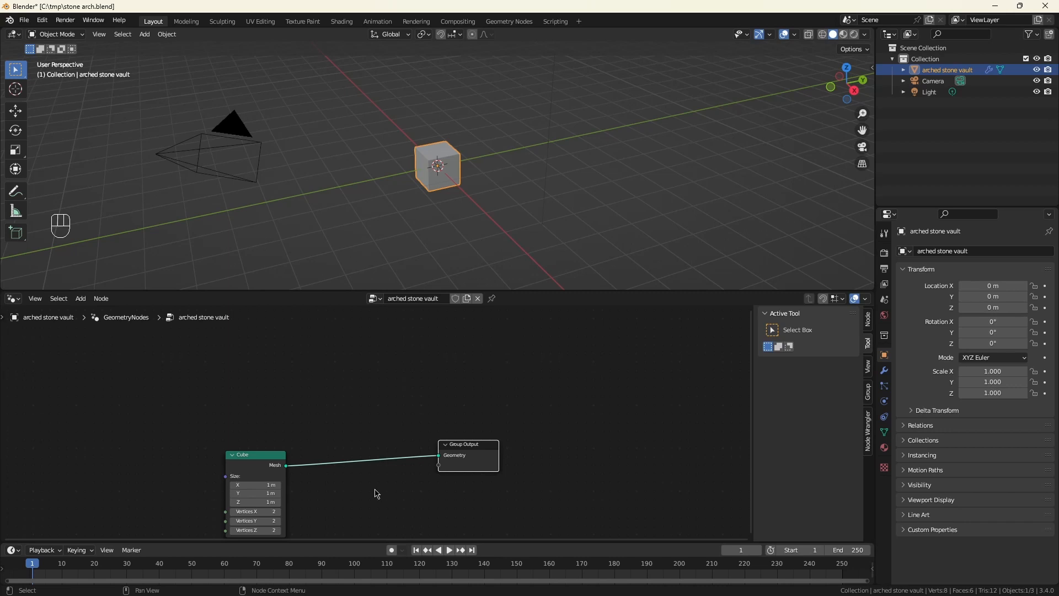
Insert a Subdivide Mesh node between the Cube and Group Output nodes and set its level to 3
{"action": "left_click", "coordinate": [321, 486]}
{"action": "key", "text": "shift+a"}
{"action": "type", "text": "ssub"}
{"action": "left_click", "coordinate": [345, 477]}
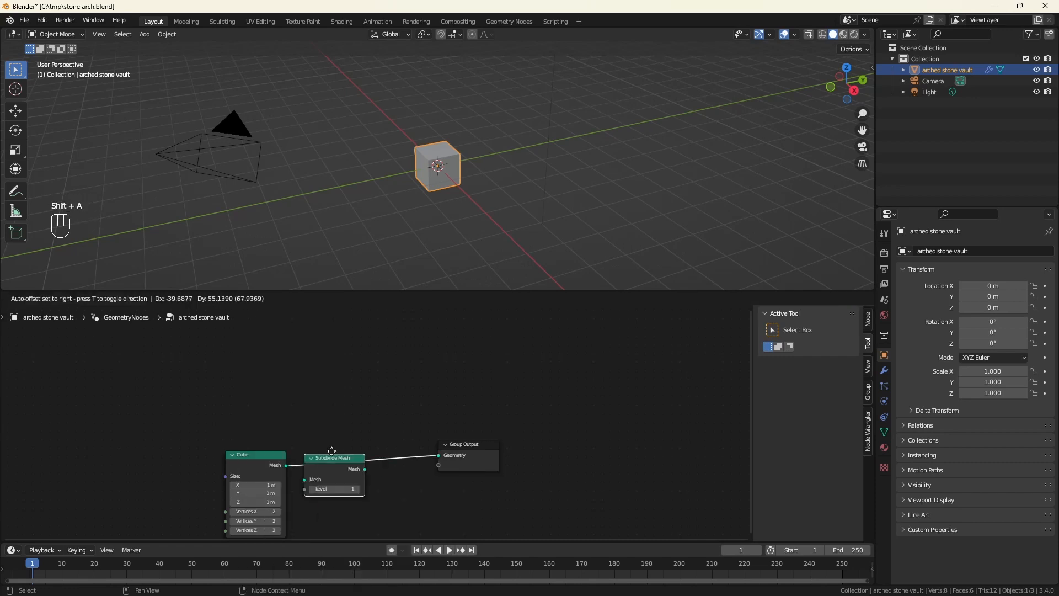
{"action": "left_click", "coordinate": [349, 448]}
{"action": "left_click", "coordinate": [374, 486]}
{"action": "left_click", "coordinate": [374, 485]}
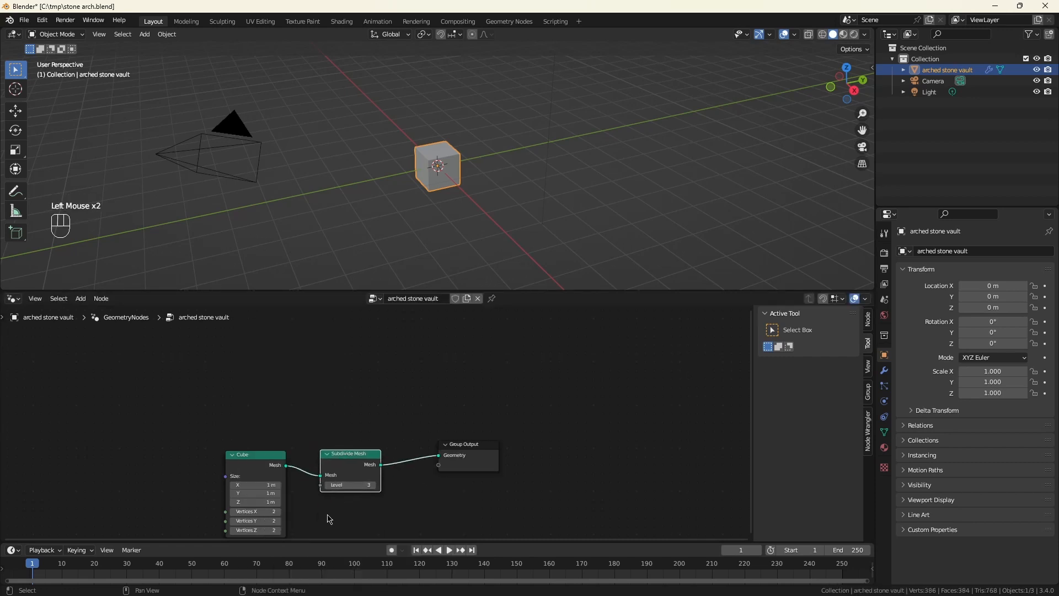
Enlarge the node editor area and switch the 3D viewport to wireframe shading
{"action": "scroll", "coordinate": [328, 521], "scroll_direction": "up", "scroll_amount": 3}
{"action": "scroll", "coordinate": [329, 520], "scroll_direction": "up", "scroll_amount": 5}
{"action": "middle_click_drag", "start_coordinate": [361, 514], "coordinate": [388, 484]}
{"action": "left_click_drag", "start_coordinate": [489, 290], "coordinate": [492, 237]}
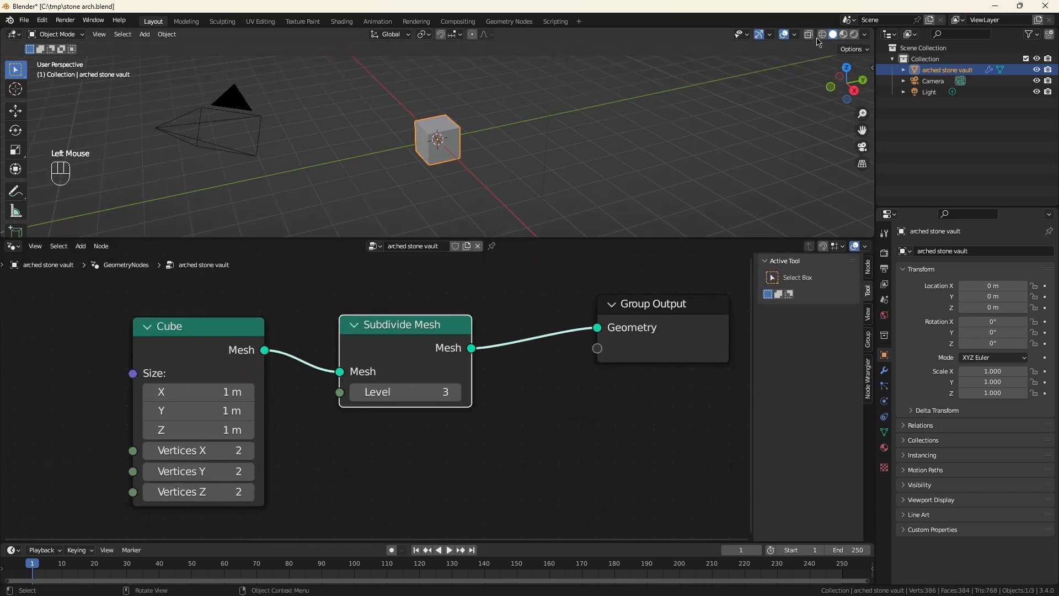
{"action": "left_click", "coordinate": [821, 35]}
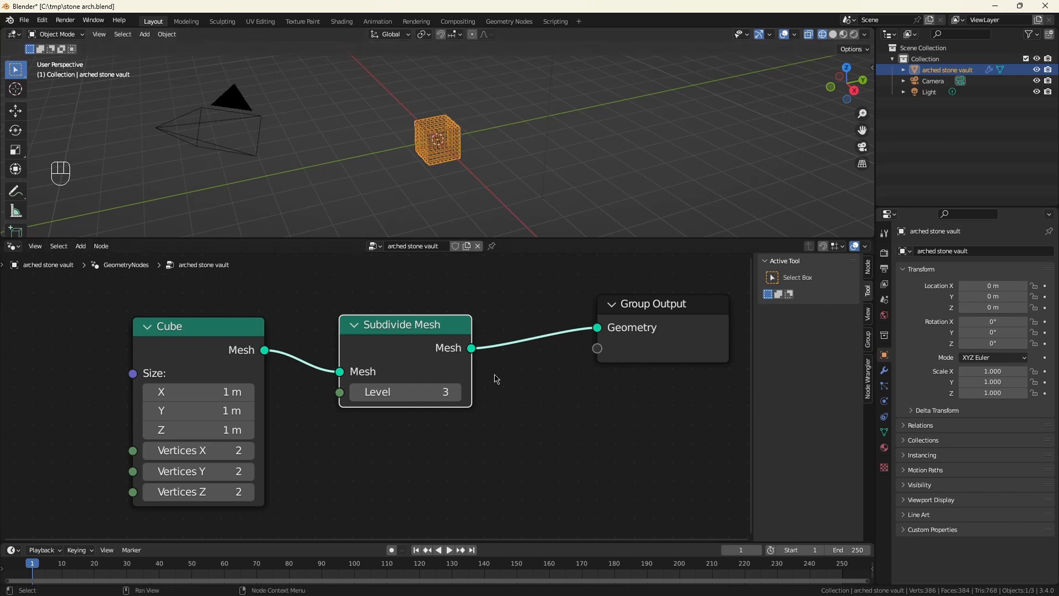
Insert a Set Position node between the Subdivide Mesh and Group Output nodes
{"action": "left_click", "coordinate": [510, 436]}
{"action": "key", "text": "shift+a"}
{"action": "type", "text": "s"}
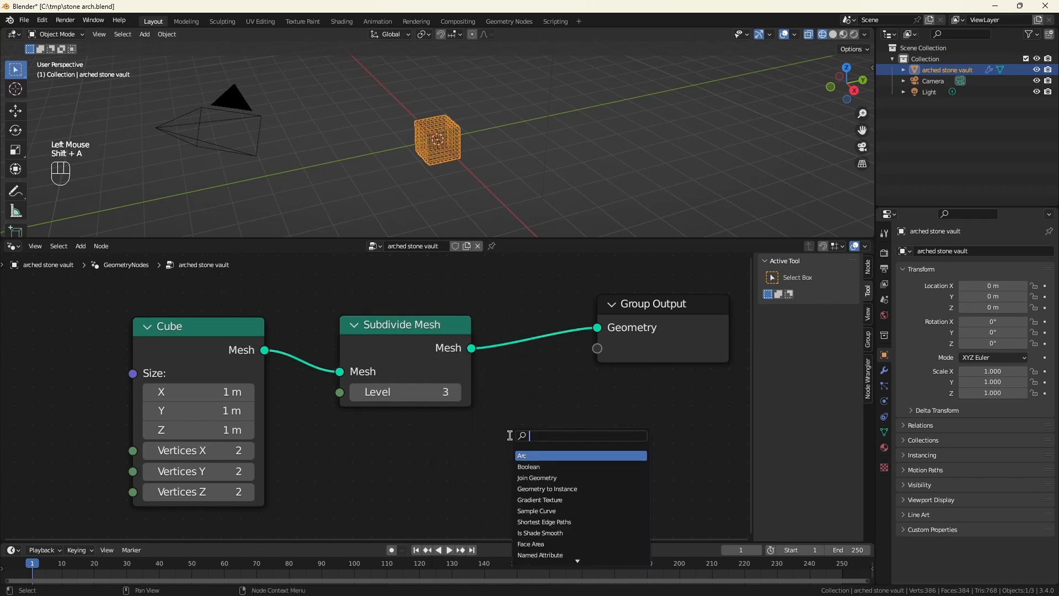
{"action": "type", "text": "set po"}
{"action": "key", "text": "Return"}
{"action": "left_click", "coordinate": [570, 326]}
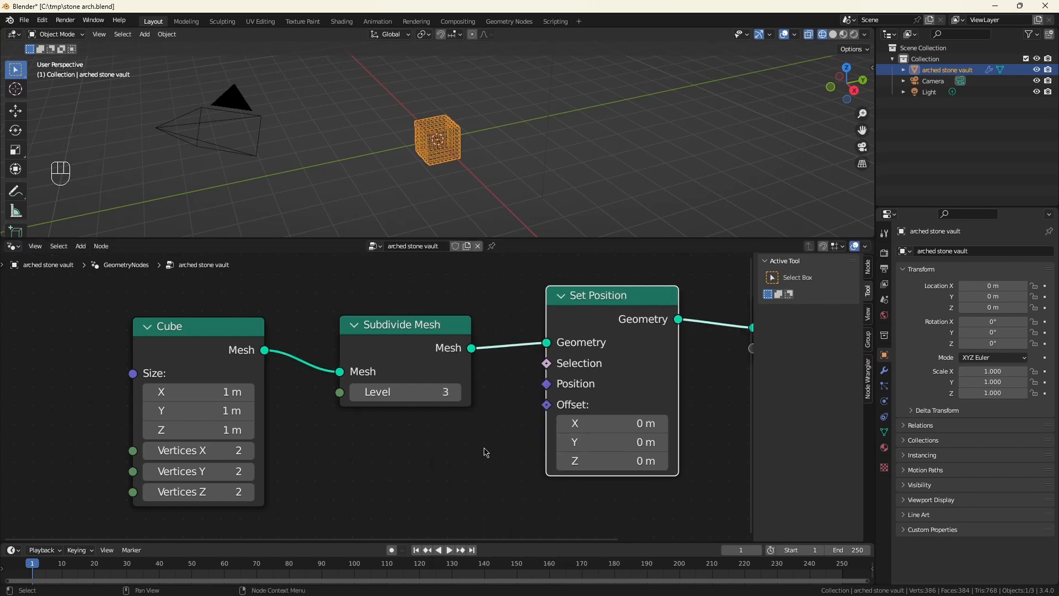
Add a Position node below the Cube node and feed its output into a new Separate XYZ node
{"action": "scroll", "coordinate": [485, 451], "scroll_direction": "down", "scroll_amount": 4}
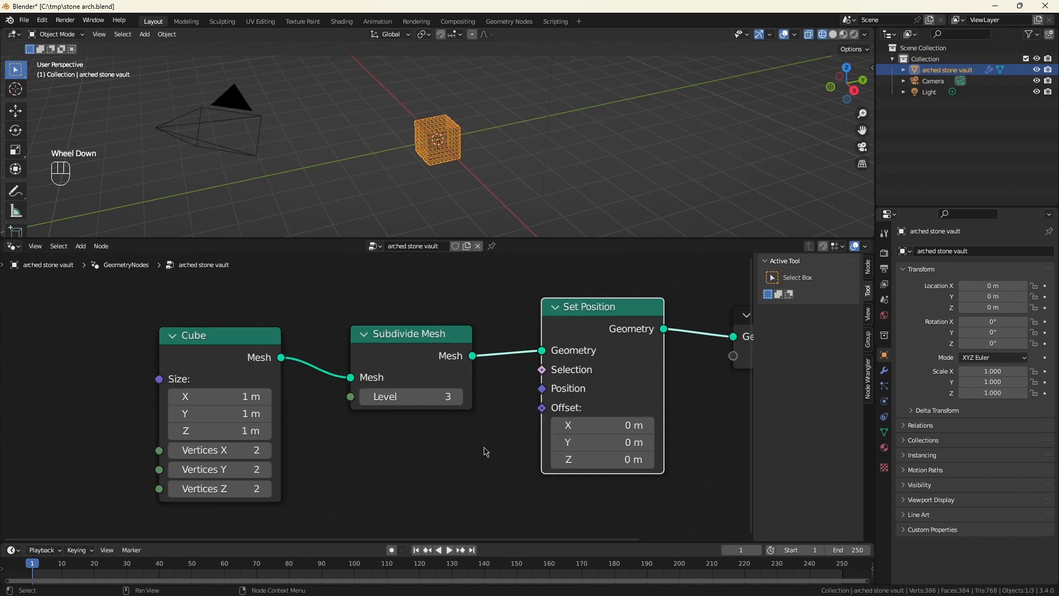
{"action": "middle_click_drag", "start_coordinate": [485, 451], "coordinate": [486, 418]}
{"action": "left_click", "coordinate": [237, 483]}
{"action": "key", "text": "shift+a"}
{"action": "type", "text": "pos"}
{"action": "key", "text": "Return"}
{"action": "left_click", "coordinate": [238, 483]}
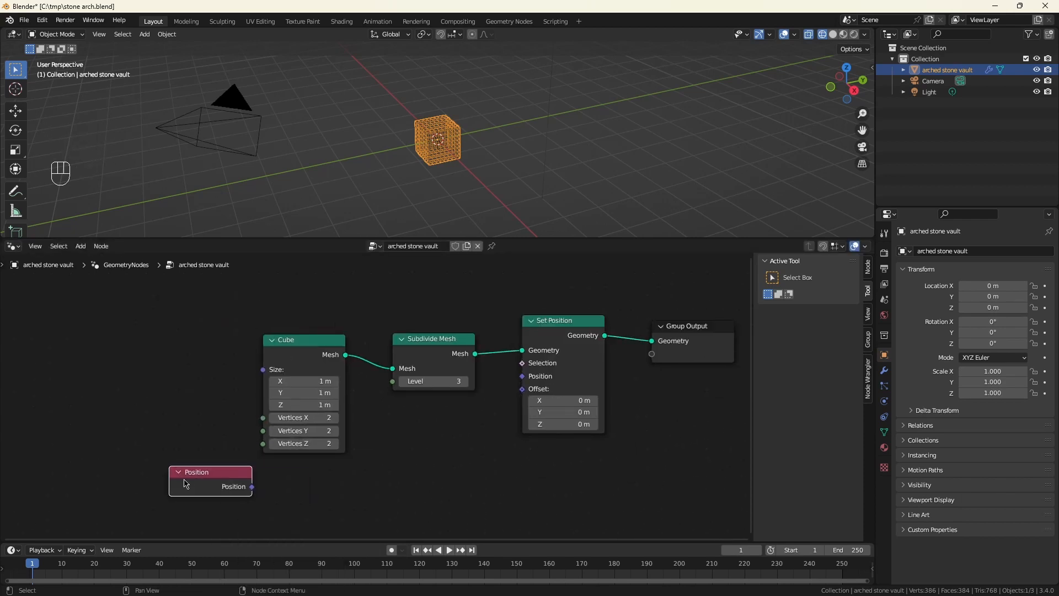
{"action": "left_click_drag", "start_coordinate": [253, 491], "coordinate": [271, 484]}
{"action": "type", "text": "sep"}
{"action": "left_click", "coordinate": [296, 484]}
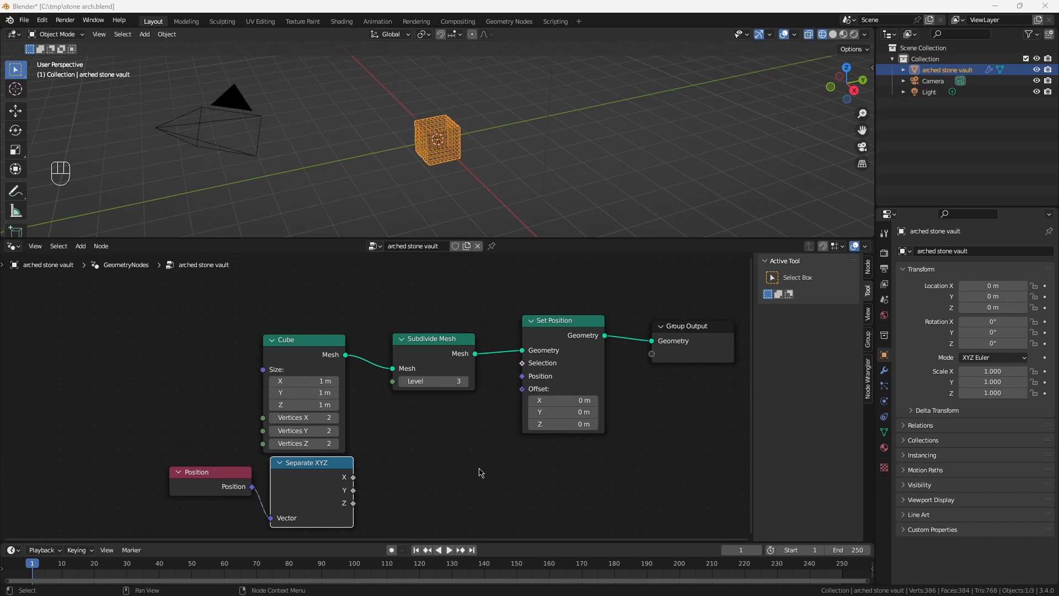
Add an Absolute math node fed by the Y output of the Separate XYZ node
{"action": "scroll", "coordinate": [427, 130], "scroll_direction": "up", "scroll_amount": 3}
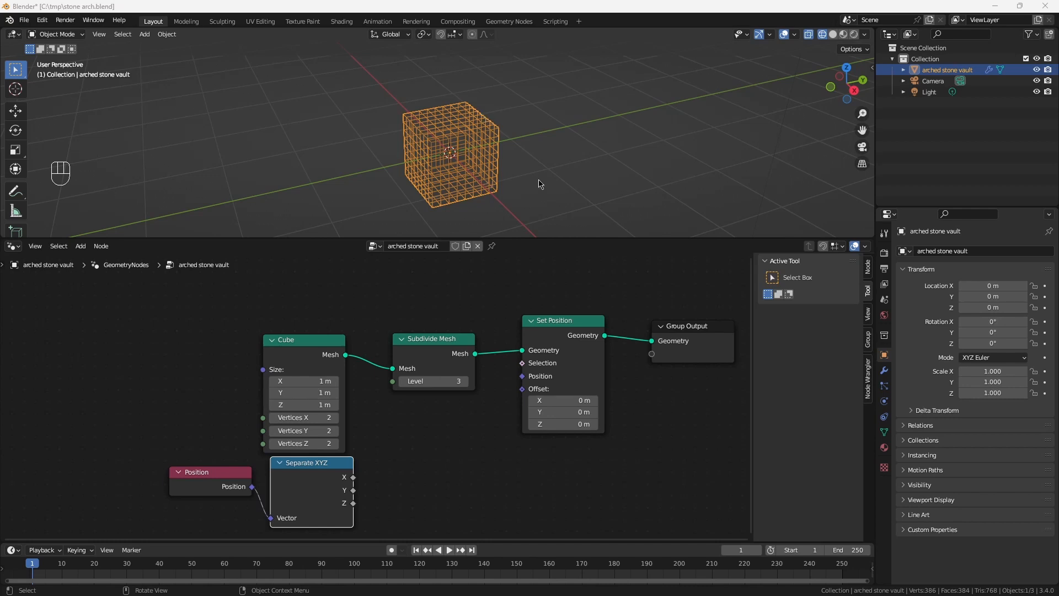
{"action": "left_click_drag", "start_coordinate": [353, 489], "coordinate": [365, 484]}
{"action": "type", "text": "abs"}
{"action": "key", "text": "Return"}
{"action": "left_click", "coordinate": [365, 438]}
Feed the Absolute value into a new Equal comparison node and rearrange the surrounding nodes to make room
{"action": "left_click_drag", "start_coordinate": [448, 442], "coordinate": [458, 439]}
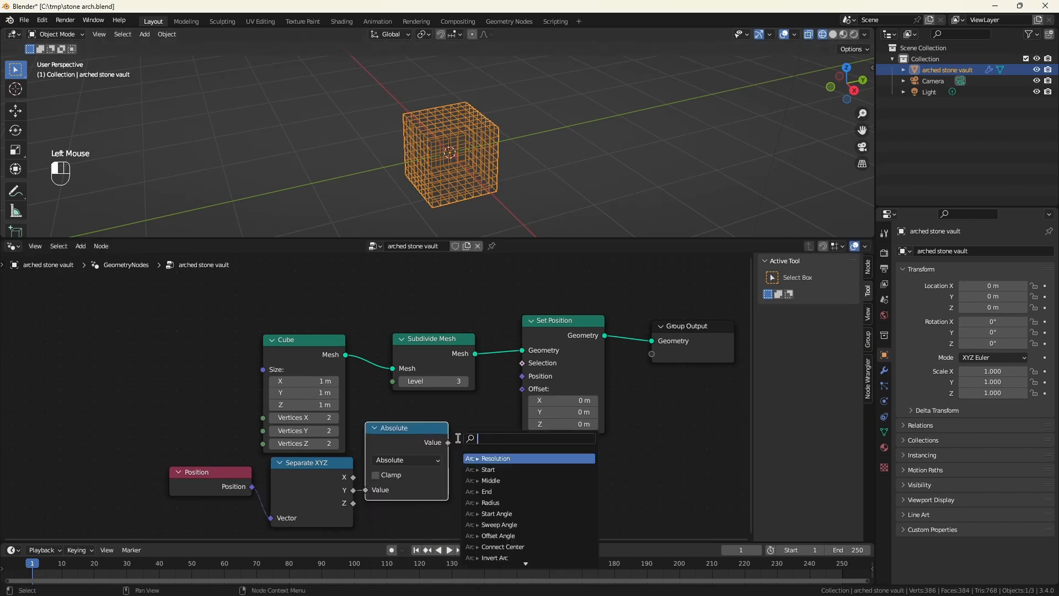
{"action": "type", "text": "equ"}
{"action": "key", "text": "Return"}
{"action": "left_click", "coordinate": [453, 410]}
{"action": "left_click_drag", "start_coordinate": [311, 324], "coordinate": [430, 359]}
{"action": "left_click_drag", "start_coordinate": [441, 343], "coordinate": [414, 302]}
{"action": "left_click_drag", "start_coordinate": [57, 497], "coordinate": [425, 406]}
Connect the Equal node's Result to the Set Position node's Selection and set its B value to 0.5
{"action": "left_click_drag", "start_coordinate": [484, 412], "coordinate": [522, 363]}
{"action": "left_click", "coordinate": [450, 484]}
{"action": "left_click", "coordinate": [450, 473]}
{"action": "type", "text": ".5"}
{"action": "key", "text": "Return"}
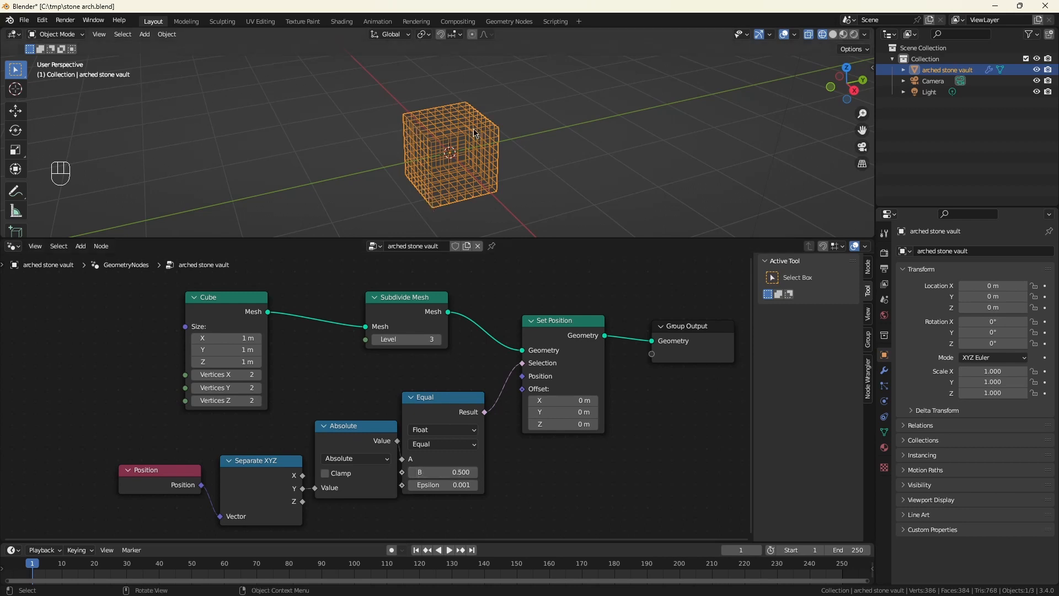
Add a Multiply math node fed by the X output of the Separate XYZ node
{"action": "scroll", "coordinate": [622, 467], "scroll_direction": "down", "scroll_amount": 2}
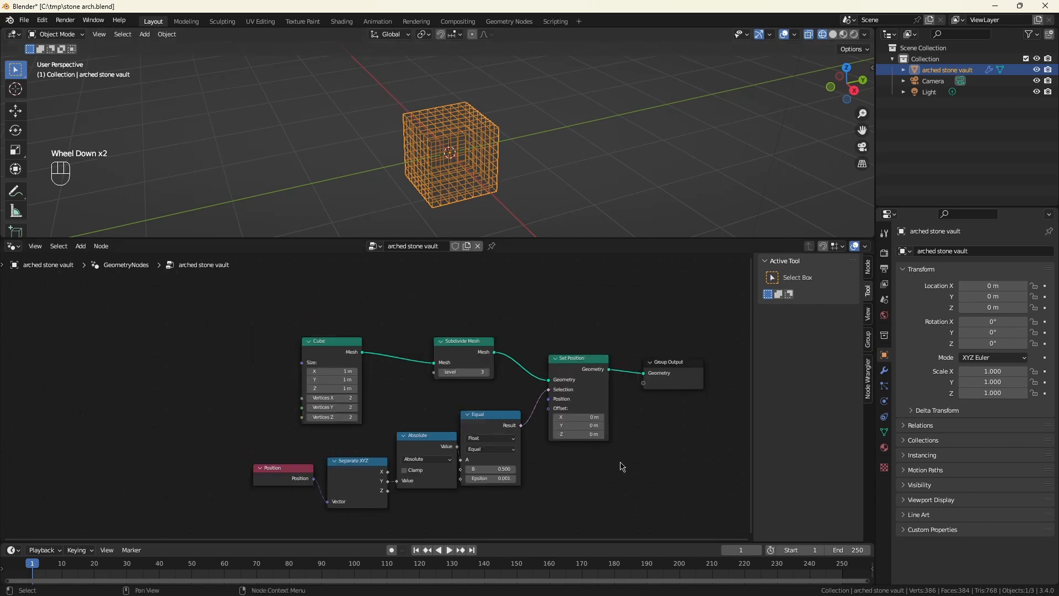
{"action": "middle_click_drag", "start_coordinate": [622, 467], "coordinate": [559, 433]}
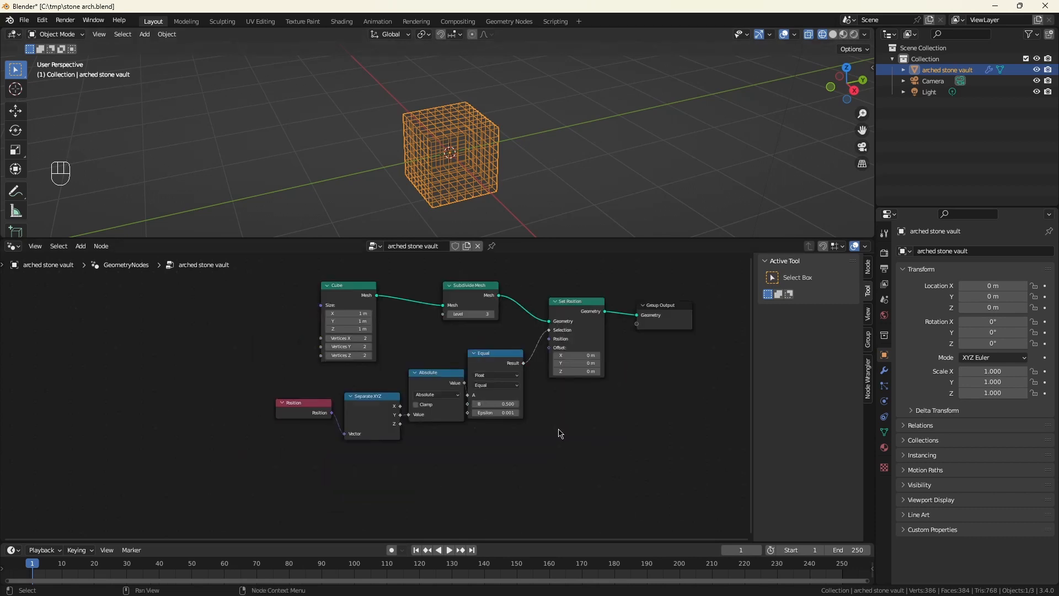
{"action": "left_click_drag", "start_coordinate": [400, 406], "coordinate": [421, 436]}
{"action": "left_click", "coordinate": [469, 493]}
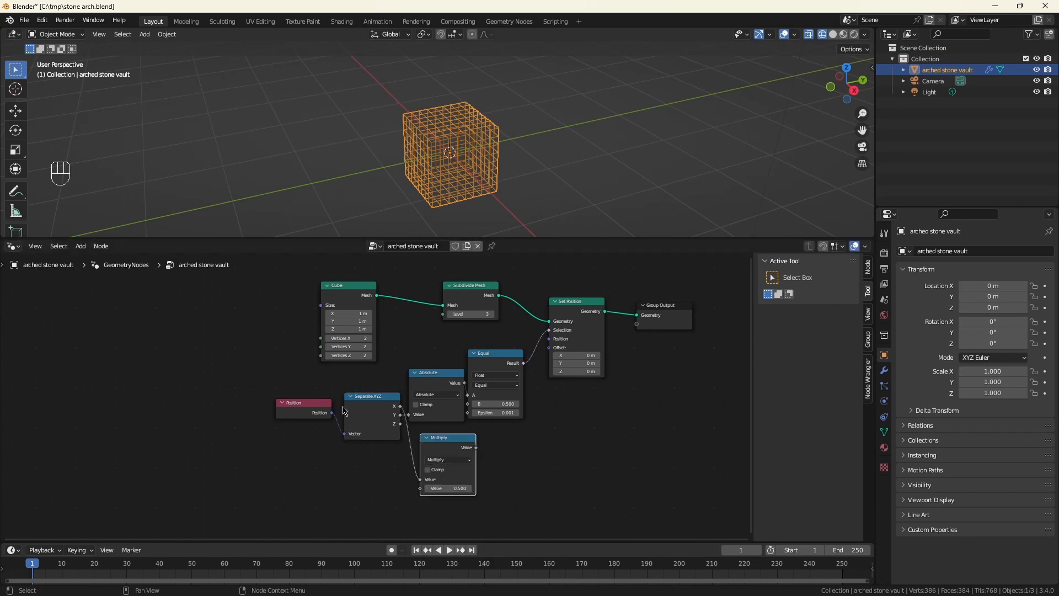
Add a Group Input node feeding the second value of the Multiply node
{"action": "scroll", "coordinate": [417, 515], "scroll_direction": "up", "scroll_amount": 6}
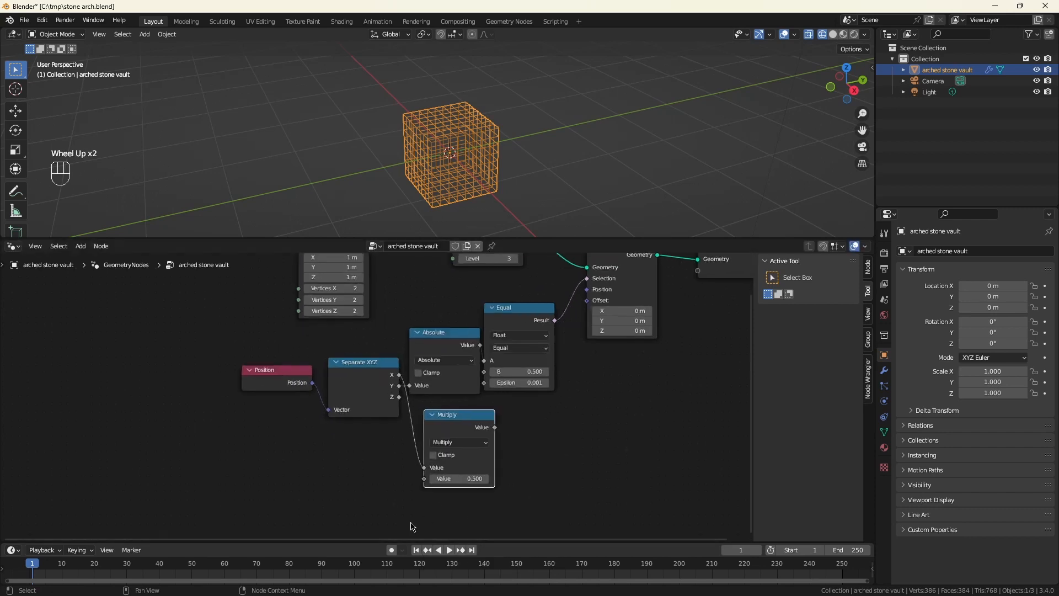
{"action": "left_click_drag", "start_coordinate": [425, 455], "coordinate": [315, 441]}
{"action": "type", "text": "group"}
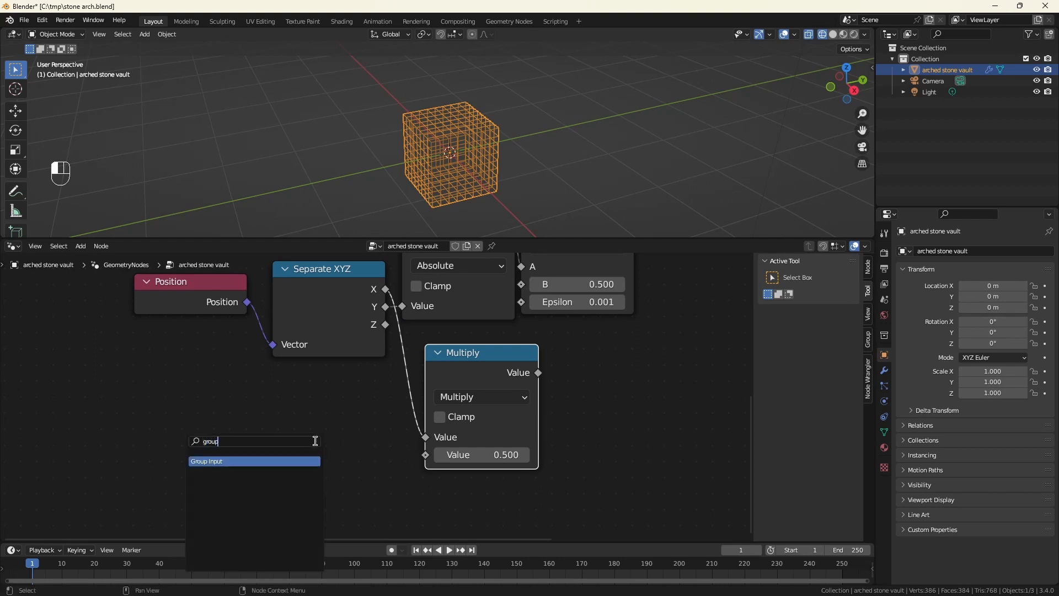
{"action": "left_click", "coordinate": [271, 460]}
{"action": "left_click", "coordinate": [281, 458]}
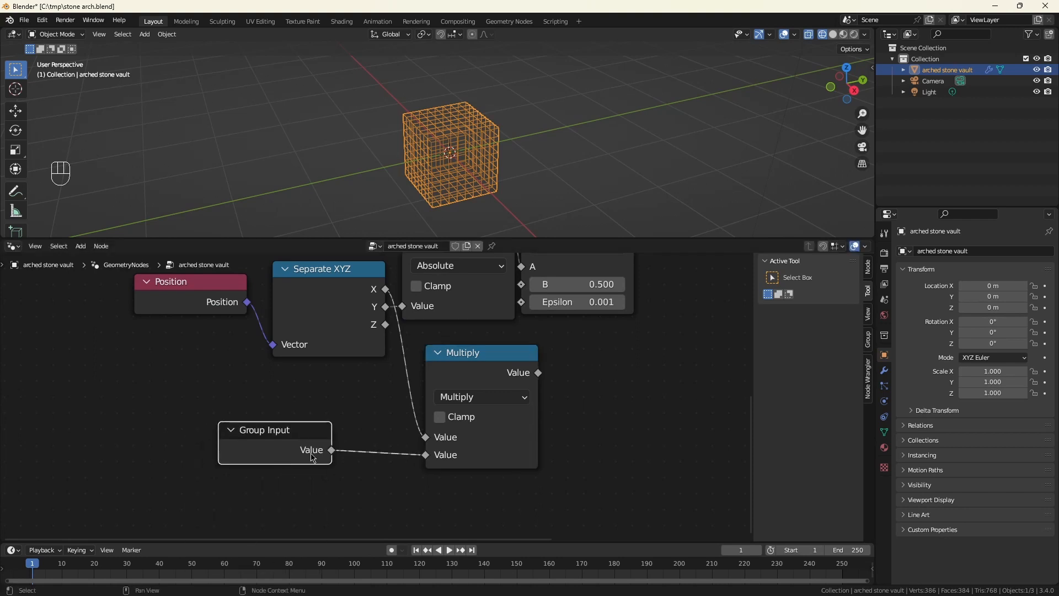
Rename the new group input from Value to "Bev el Amount"
{"action": "left_click", "coordinate": [870, 340]}
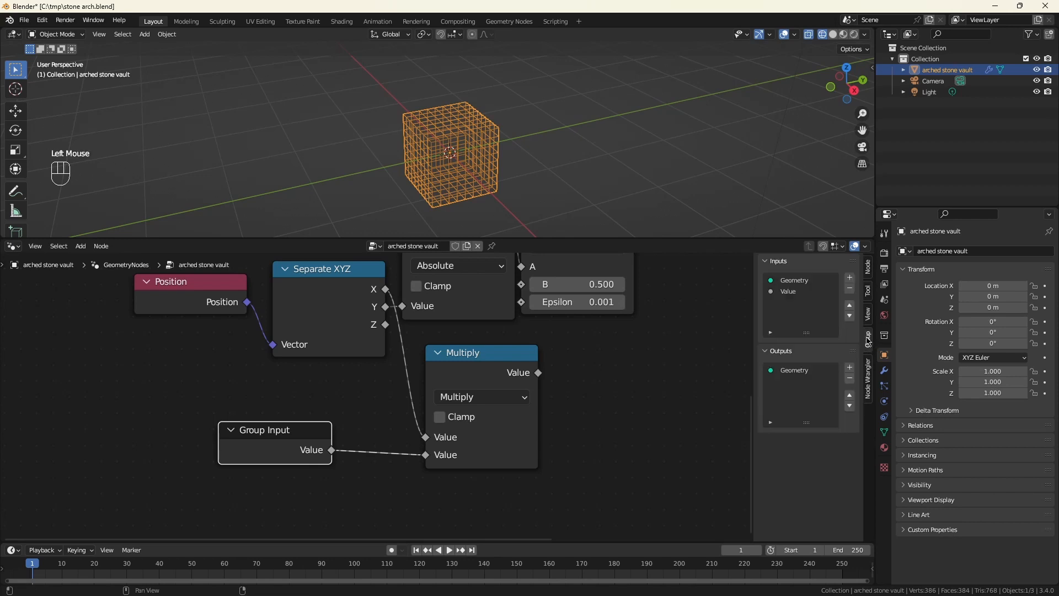
{"action": "double_click", "coordinate": [796, 298]}
{"action": "type", "text": "Bev el Amount"}
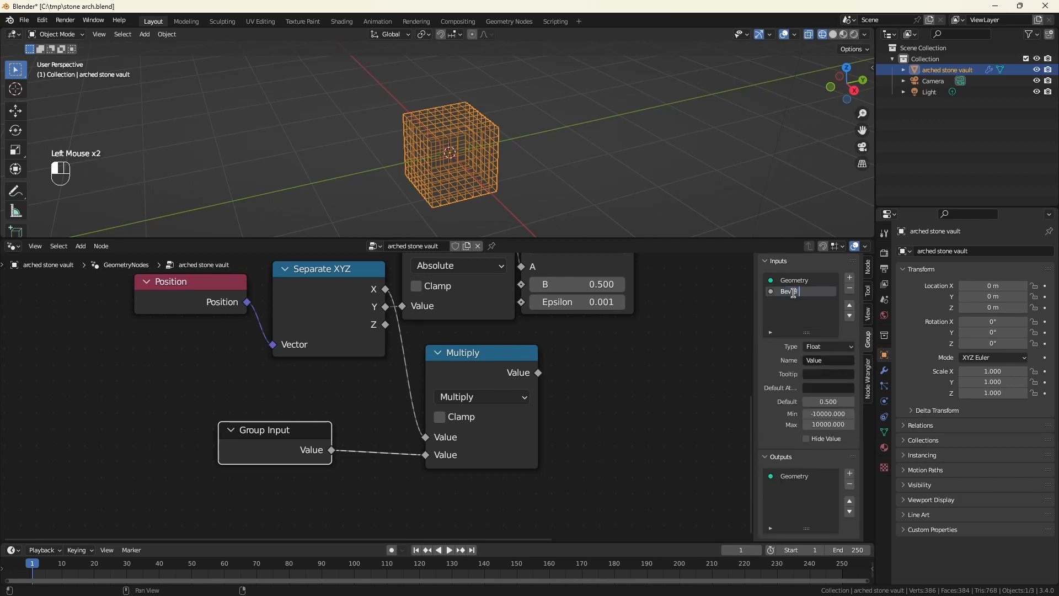
{"action": "key", "text": "Return"}
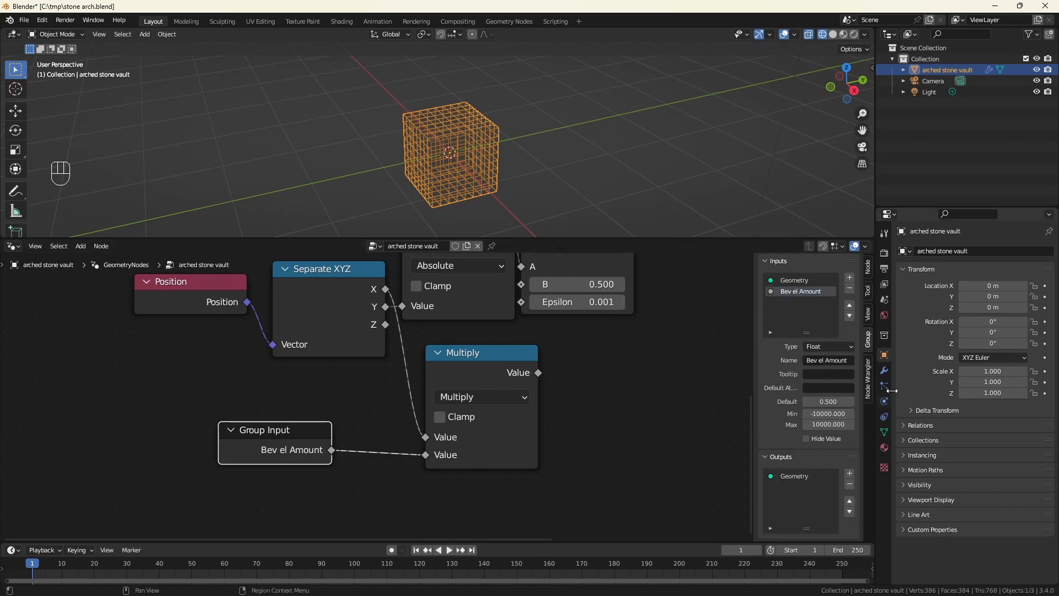
Set the Bev el Amount of the arched stone vault's Geometry Nodes modifier to 0.98
{"action": "left_click", "coordinate": [885, 371]}
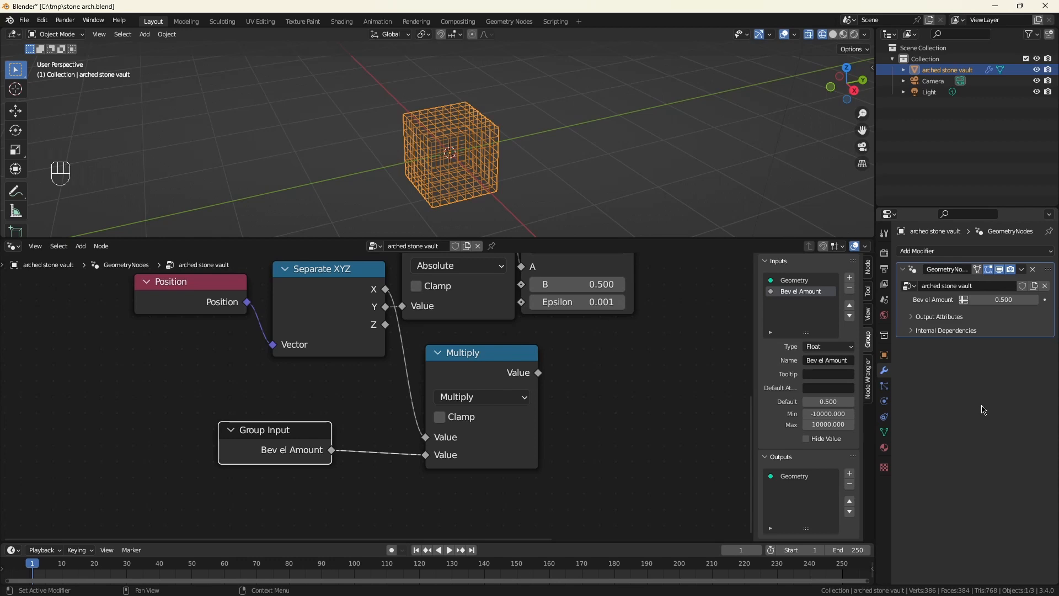
{"action": "left_click", "coordinate": [1003, 298]}
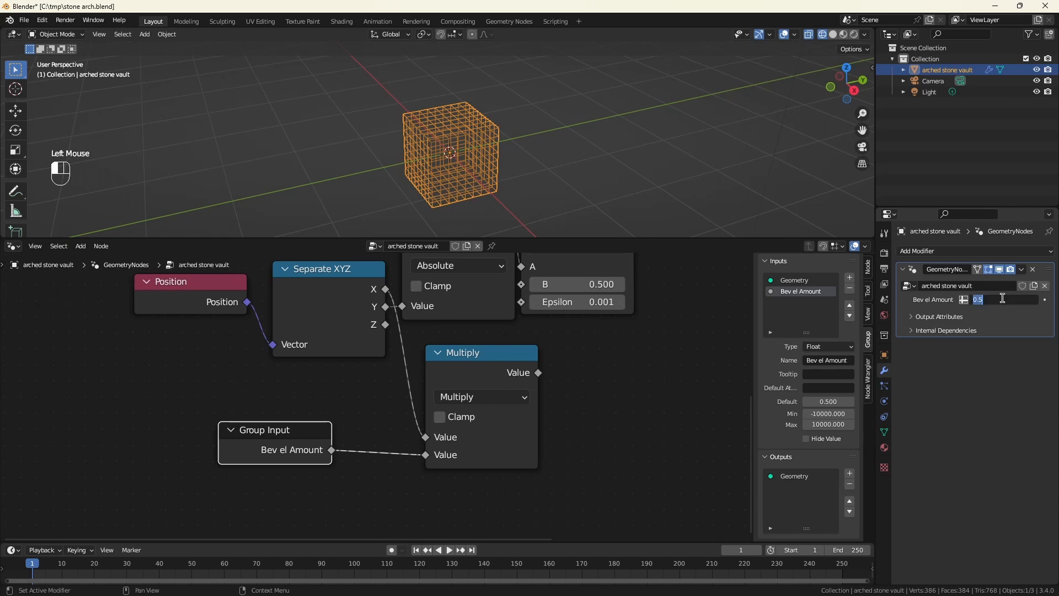
{"action": "type", "text": ".98"}
{"action": "key", "text": "Return"}
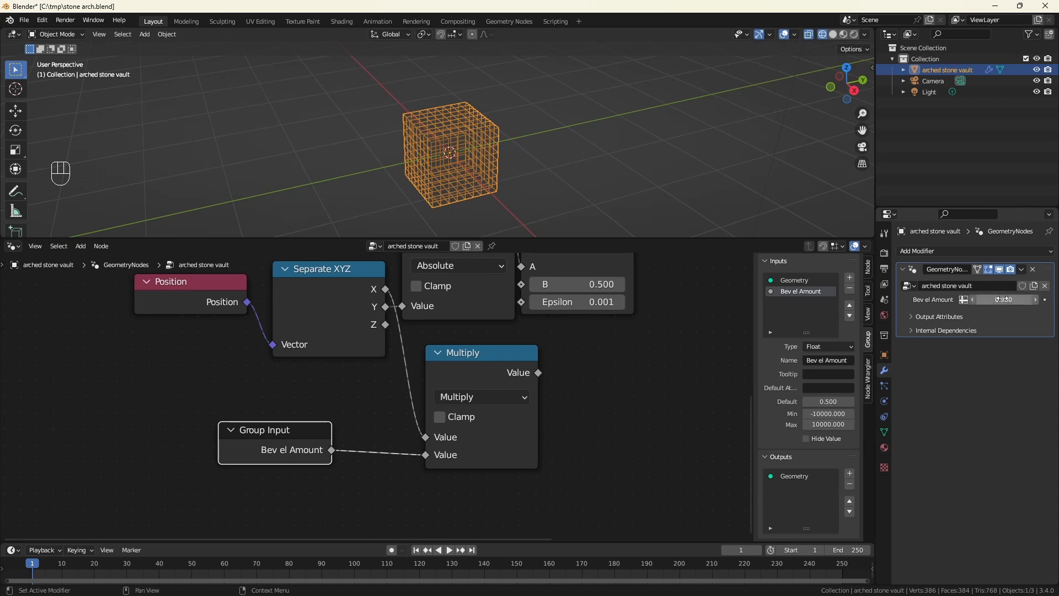
Add a Combine XYZ node and feed the Multiply value into its X and Z inputs
{"action": "scroll", "coordinate": [519, 494], "scroll_direction": "down", "scroll_amount": 2}
{"action": "middle_click_drag", "start_coordinate": [519, 495], "coordinate": [423, 488]}
{"action": "left_click_drag", "start_coordinate": [353, 453], "coordinate": [370, 480]}
{"action": "type", "text": "combin"}
{"action": "left_click", "coordinate": [462, 475]}
{"action": "left_click", "coordinate": [461, 461]}
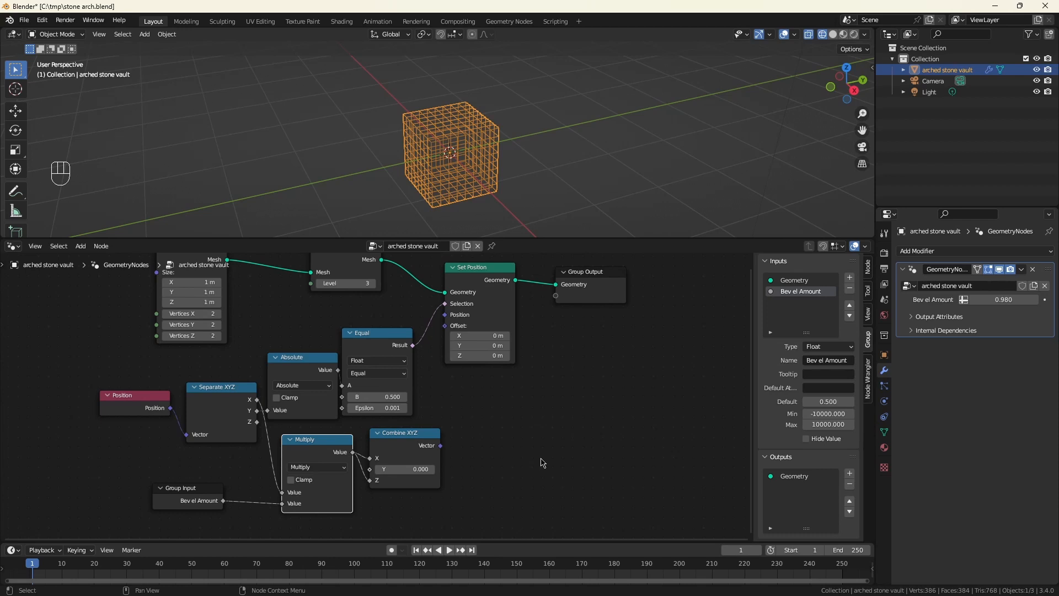
Connect the Combine XYZ vector to Set Position's Position, and the Separate XYZ Y output to Combine XYZ's Y
{"action": "left_click_drag", "start_coordinate": [440, 445], "coordinate": [444, 326]}
{"action": "left_click_drag", "start_coordinate": [257, 410], "coordinate": [369, 469]}
Duplicate the Multiply node, place the copy below the original, and collapse both Multiply nodes
{"action": "left_click", "coordinate": [322, 441]}
{"action": "key", "text": "shift+d"}
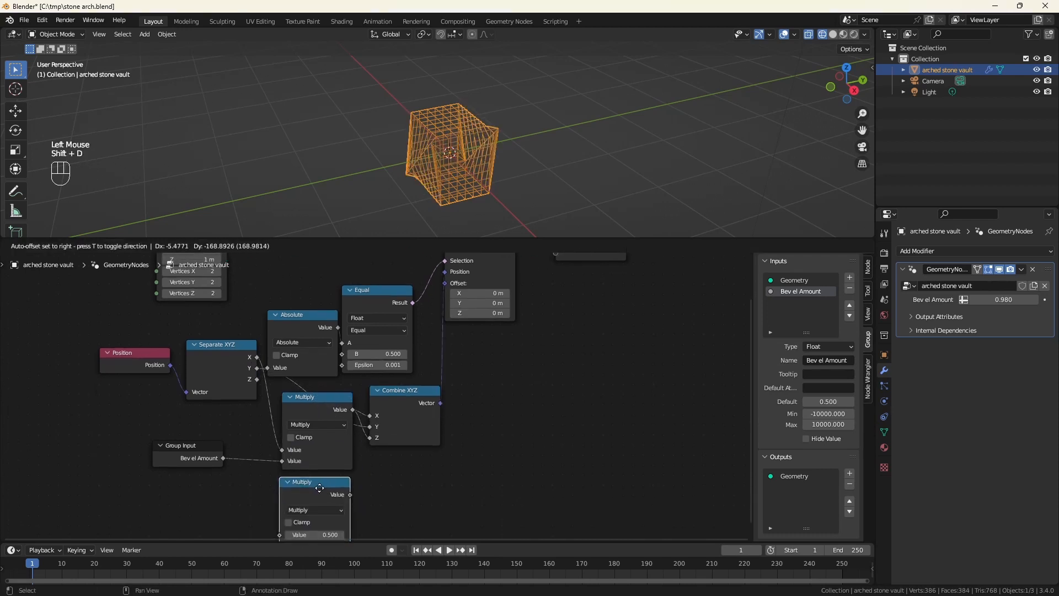
{"action": "left_click", "coordinate": [320, 487]}
{"action": "left_click", "coordinate": [290, 398]}
{"action": "left_click", "coordinate": [288, 483]}
{"action": "key", "text": "ctrl+z"}
Feed Separate XYZ's Z and Bev el Amount into the second Multiply, and its value into Combine XYZ's Z
{"action": "left_click_drag", "start_coordinate": [257, 379], "coordinate": [280, 478]}
{"action": "left_click_drag", "start_coordinate": [223, 458], "coordinate": [281, 486]}
{"action": "left_click_drag", "start_coordinate": [350, 482], "coordinate": [370, 439]}
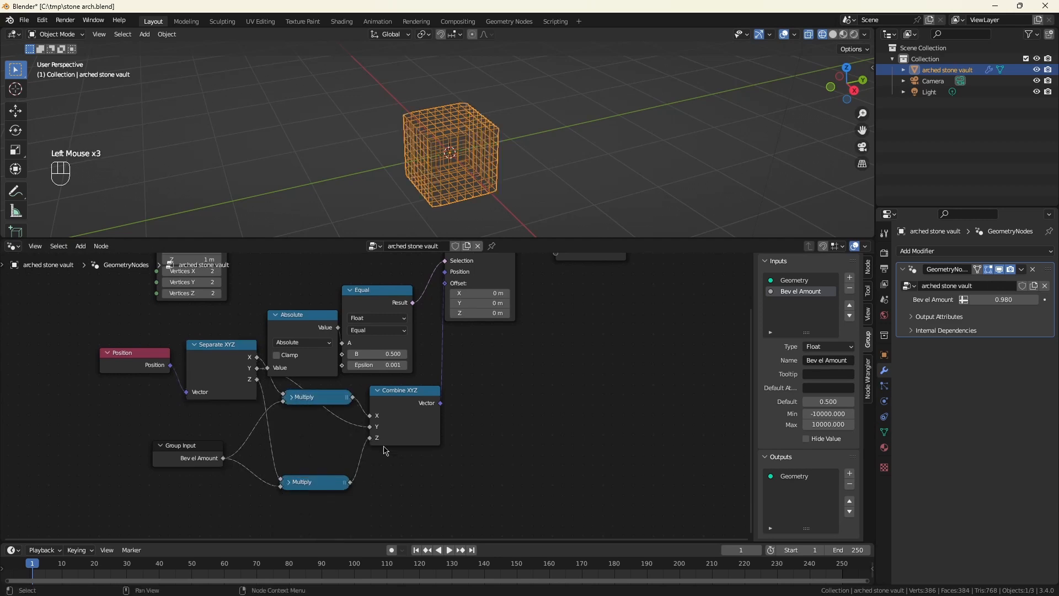
Stack the two collapsed Multiply nodes closer together and shift the Separate XYZ and Position nodes away from them
{"action": "left_click_drag", "start_coordinate": [317, 484], "coordinate": [316, 444]}
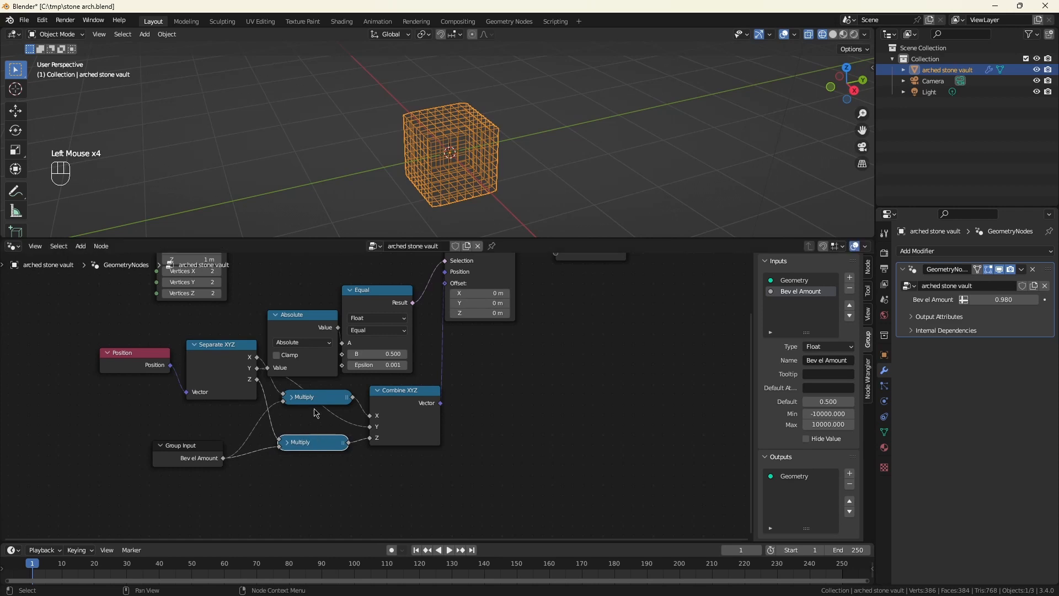
{"action": "left_click_drag", "start_coordinate": [317, 401], "coordinate": [316, 419]}
{"action": "left_click_drag", "start_coordinate": [225, 351], "coordinate": [215, 350]}
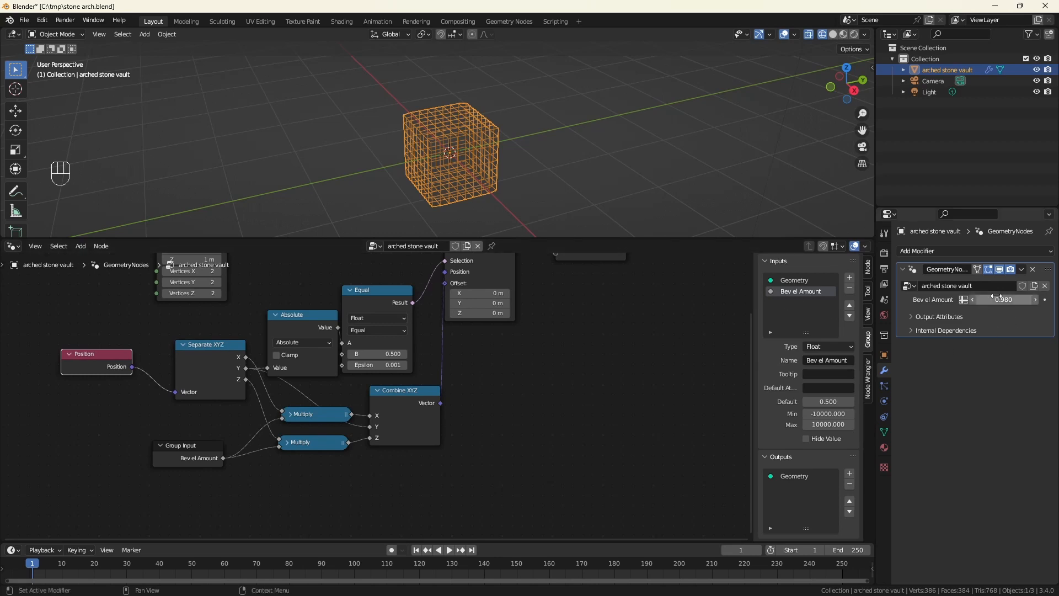
Try adjusting the modifier's Bev el Amount, undo the change, and save the file
{"action": "mouse_move", "coordinate": [1004, 300]}
{"action": "left_mouse_down", "text": "shift"}
{"action": "mouse_move", "coordinate": [984, 299]}
{"action": "mouse_move", "coordinate": [1003, 300]}
{"action": "left_mouse_up", "text": "shift"}
{"action": "key", "text": "ctrl+z"}
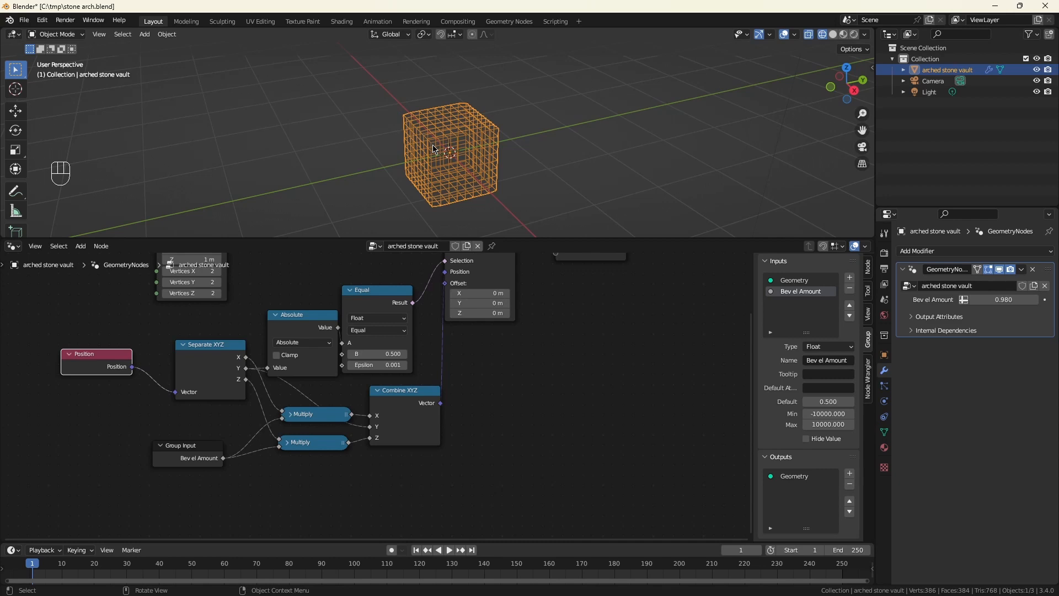
{"action": "left_click", "coordinate": [634, 409]}
{"action": "key", "text": "ctrl+s"}
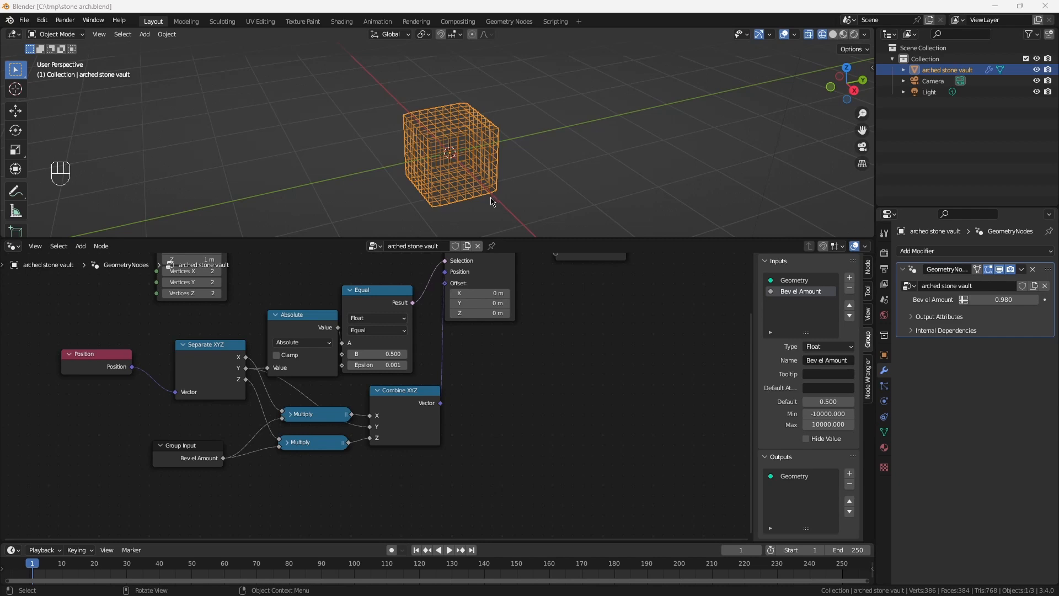
Move the Group Output node away and insert a Store Named Attribute node between Set Position and Group Output
{"action": "scroll", "coordinate": [539, 380], "scroll_direction": "down", "scroll_amount": 3}
{"action": "middle_click_drag", "start_coordinate": [539, 379], "coordinate": [504, 475]}
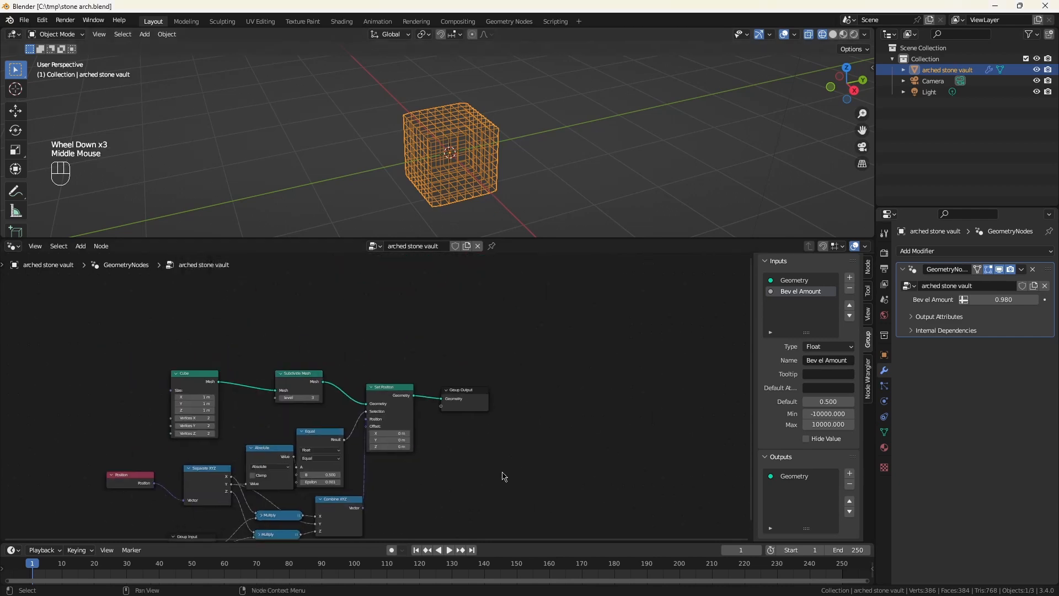
{"action": "left_click", "coordinate": [616, 396]}
{"action": "left_click", "coordinate": [583, 476]}
{"action": "key", "text": "shift+a"}
{"action": "type", "text": "store n"}
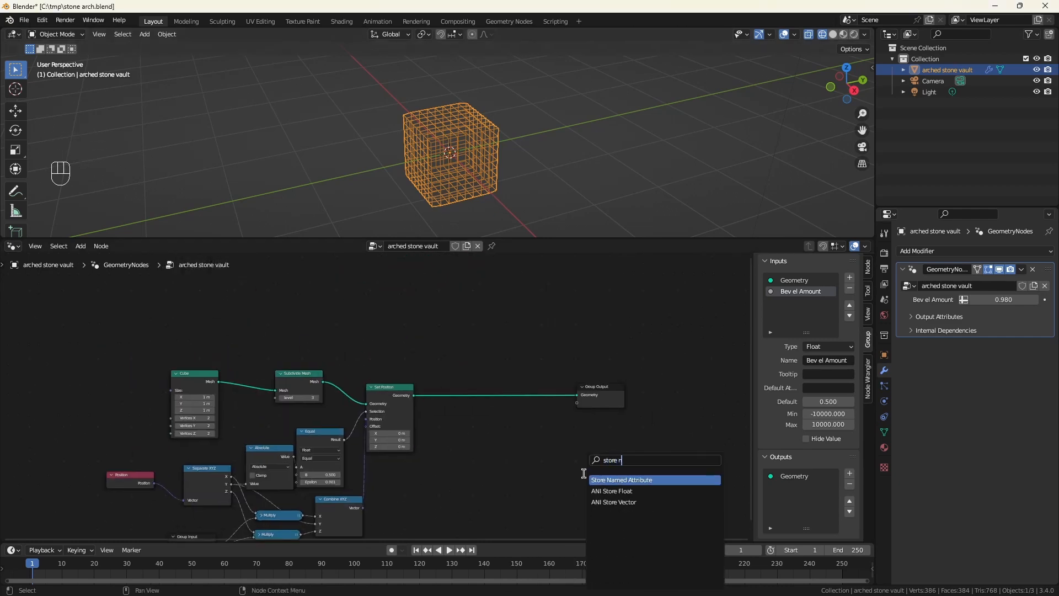
{"action": "key", "text": "Return"}
{"action": "left_click", "coordinate": [505, 462]}
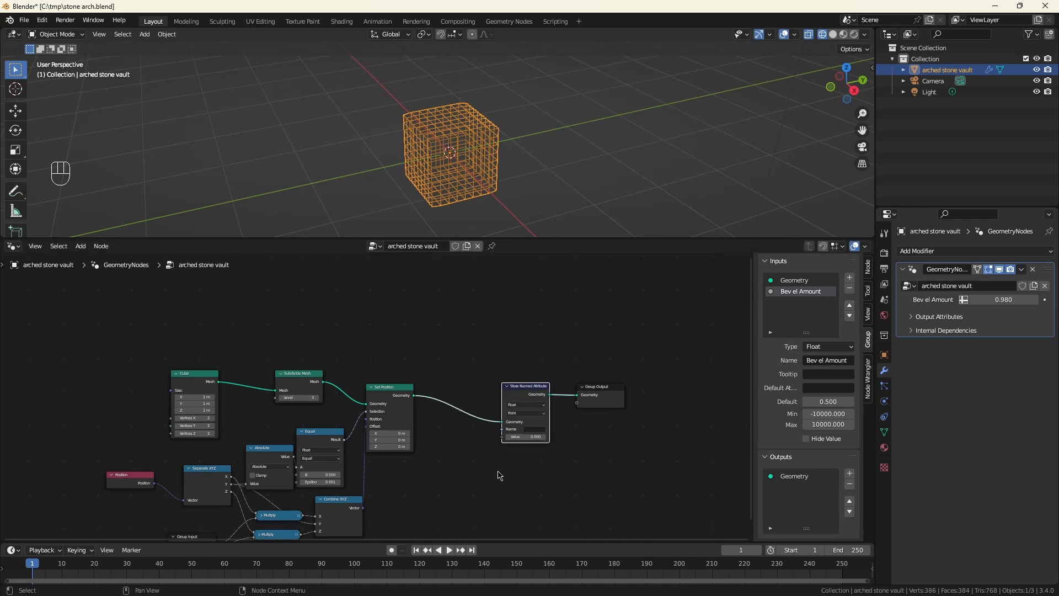
Name the stored attribute "Height" in the Store Named Attribute node
{"action": "scroll", "coordinate": [501, 475], "scroll_direction": "up", "scroll_amount": 3}
{"action": "left_click", "coordinate": [564, 390]}
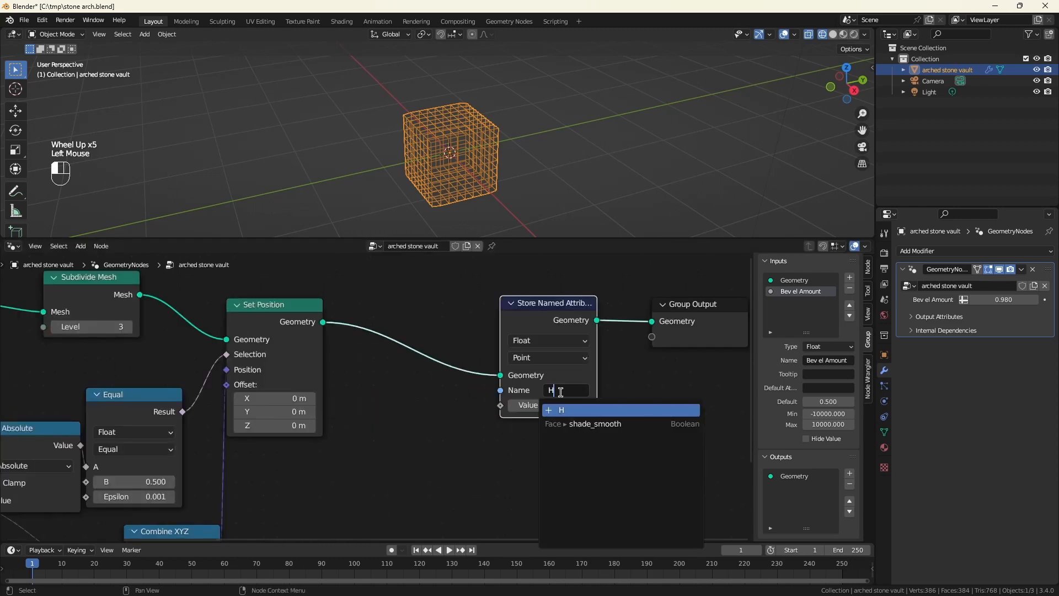
{"action": "left_click", "coordinate": [568, 410]}
Route Separate XYZ's Z output through a new Add node of 0.5 into the Height attribute's Value, then save the file
{"action": "scroll", "coordinate": [454, 359], "scroll_direction": "down", "scroll_amount": 3}
{"action": "scroll", "coordinate": [409, 432], "scroll_direction": "up", "scroll_amount": 2}
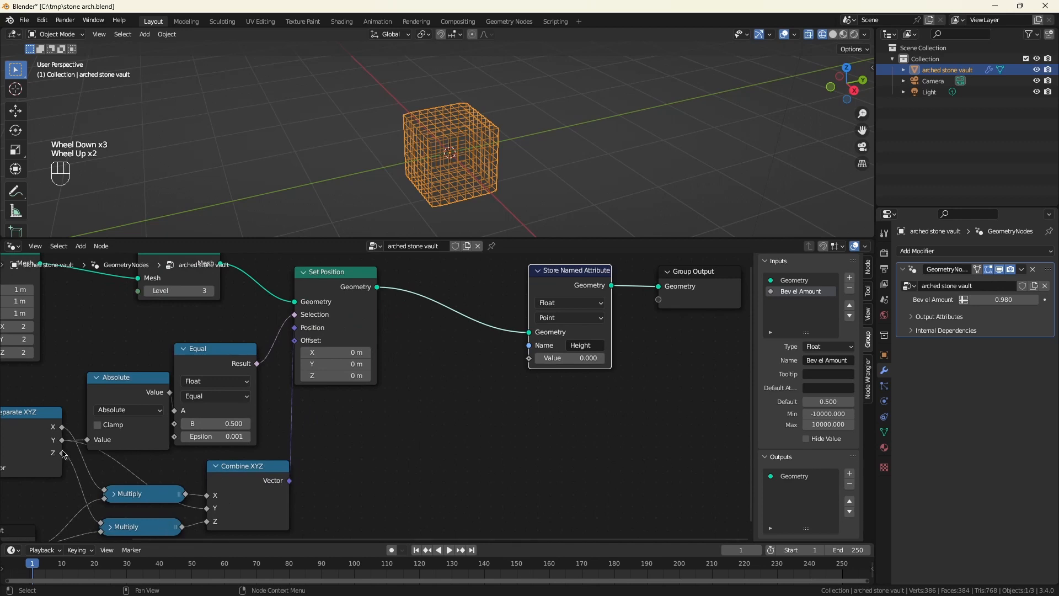
{"action": "mouse_move", "coordinate": [62, 456]}
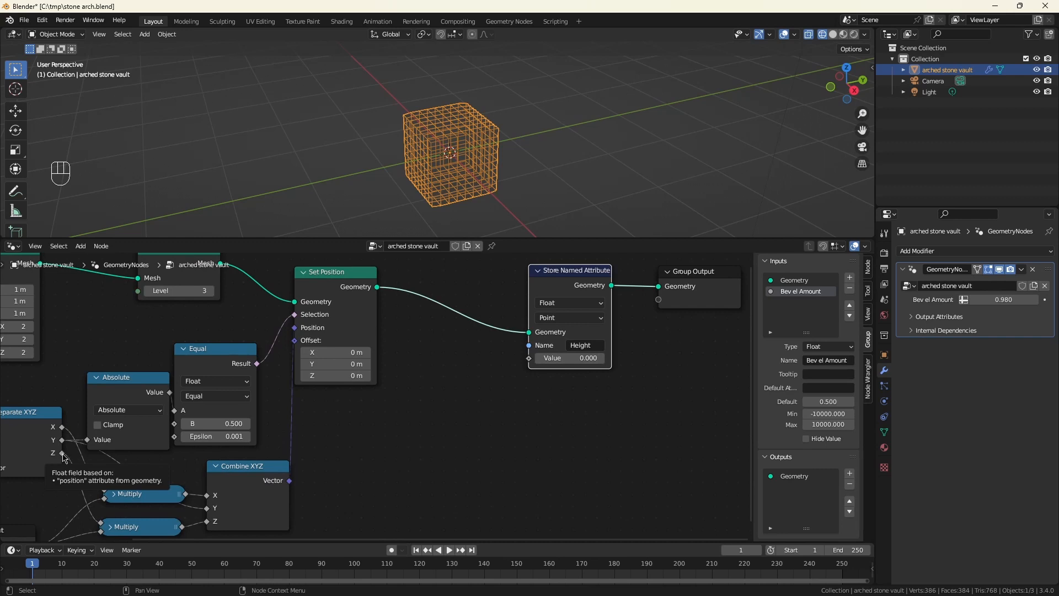
{"action": "left_click_drag", "start_coordinate": [62, 455], "coordinate": [385, 395]}
{"action": "type", "text": "add"}
{"action": "key", "text": "Return"}
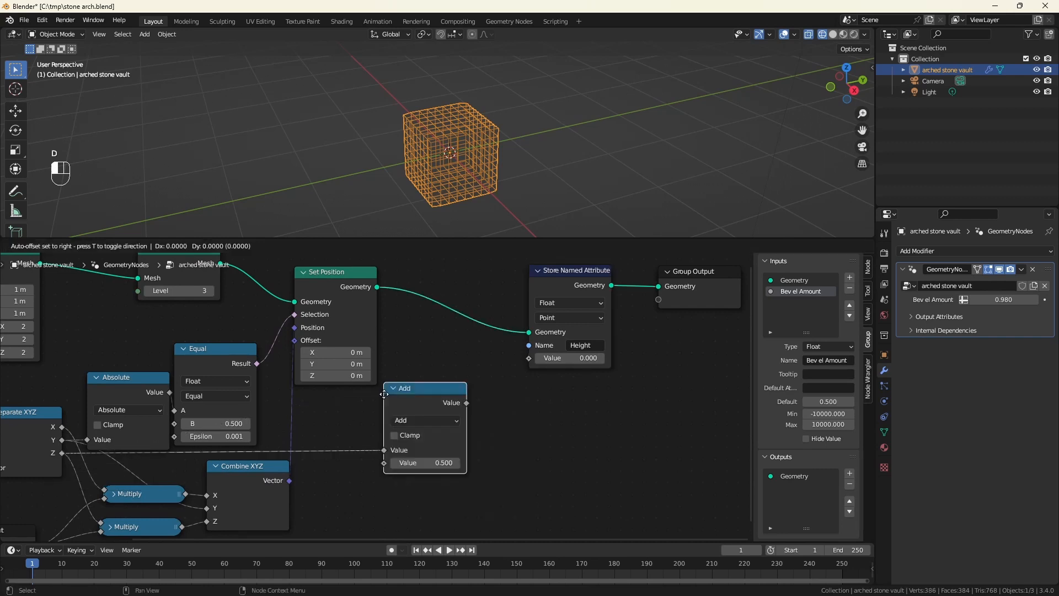
{"action": "left_click", "coordinate": [385, 394]}
{"action": "left_click_drag", "start_coordinate": [465, 405], "coordinate": [528, 359]}
{"action": "left_click", "coordinate": [557, 422]}
{"action": "key", "text": "ctrl+s"}
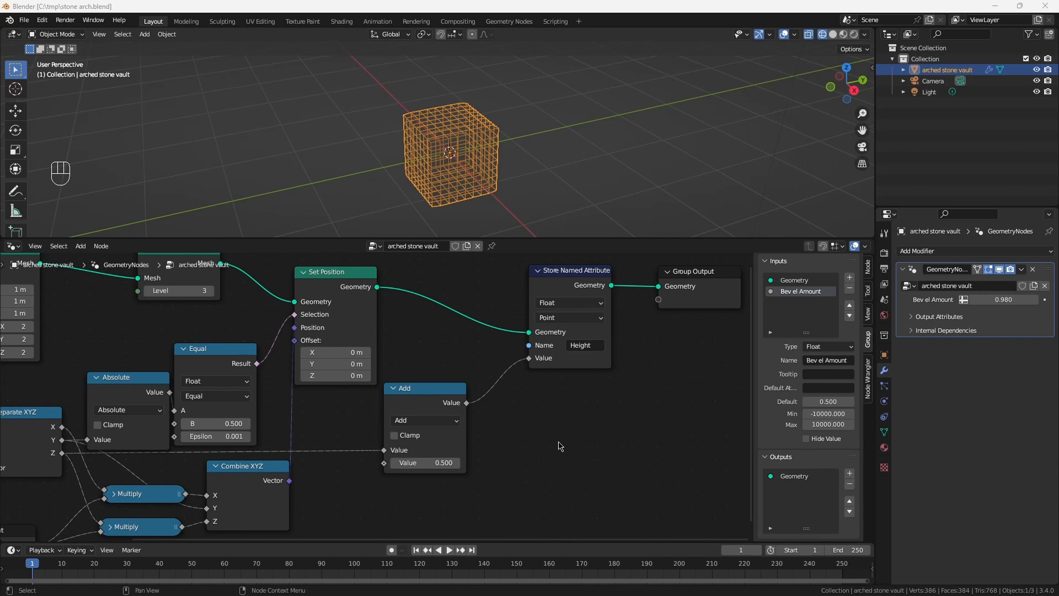
Insert a second Set Position node between Store Named Attribute and Group Output
{"action": "scroll", "coordinate": [559, 443], "scroll_direction": "down", "scroll_amount": 4}
{"action": "middle_click_drag", "start_coordinate": [666, 379], "coordinate": [567, 424]}
{"action": "key", "text": "shift+a"}
{"action": "type", "text": "sset p"}
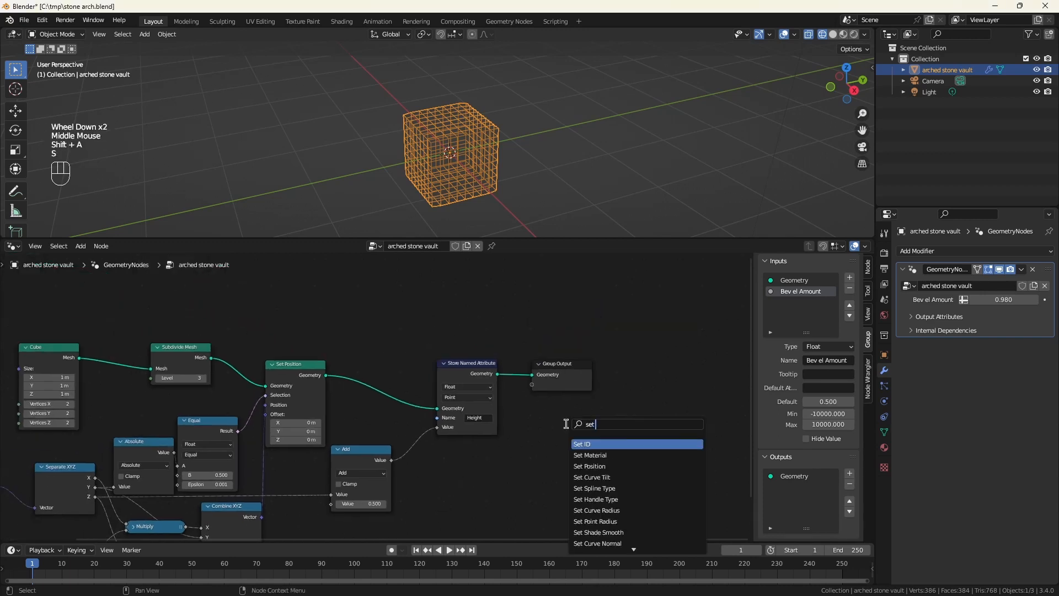
{"action": "left_click", "coordinate": [600, 446]}
{"action": "left_click", "coordinate": [566, 396]}
Set the second Set Position node's X and Y offsets to 0.5 m
{"action": "left_click_drag", "start_coordinate": [581, 415], "coordinate": [582, 427]}
{"action": "type", "text": ".5"}
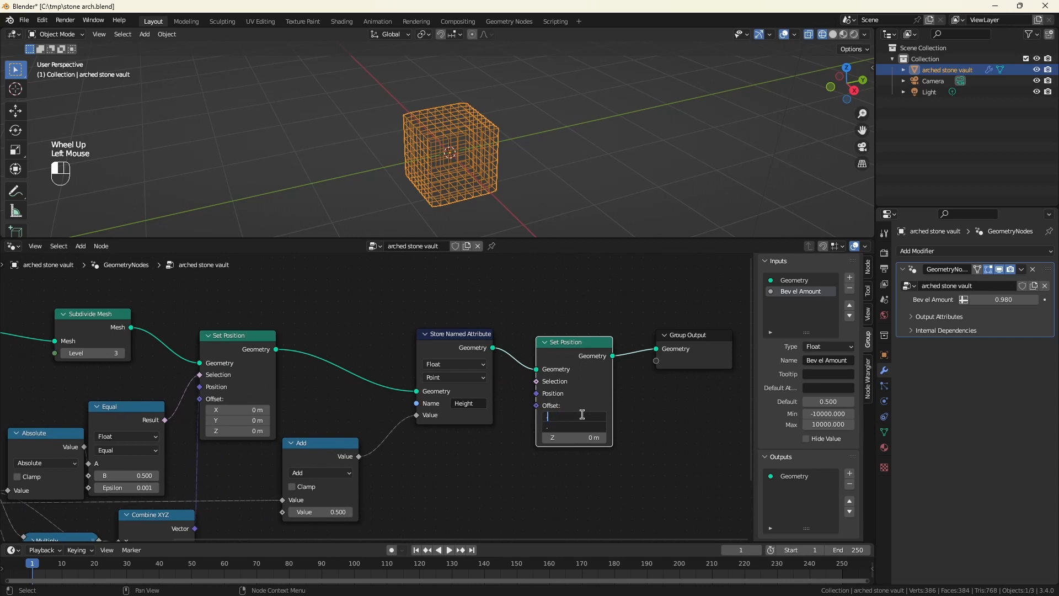
{"action": "key", "text": "Return"}
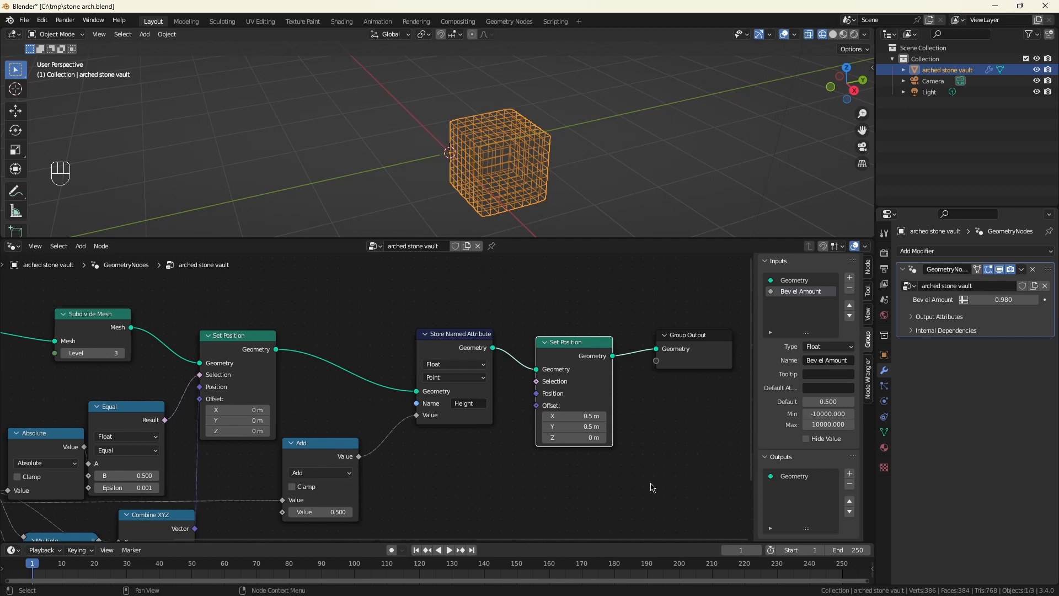
Move the Group Output node away and insert a third Set Position node in front of it
{"action": "scroll", "coordinate": [626, 484], "scroll_direction": "down", "scroll_amount": 1}
{"action": "middle_click_drag", "start_coordinate": [626, 483], "coordinate": [546, 480]}
{"action": "left_click_drag", "start_coordinate": [623, 357], "coordinate": [688, 420]}
{"action": "left_click", "coordinate": [598, 489]}
{"action": "key", "text": "shift+a"}
{"action": "type", "text": "ss"}
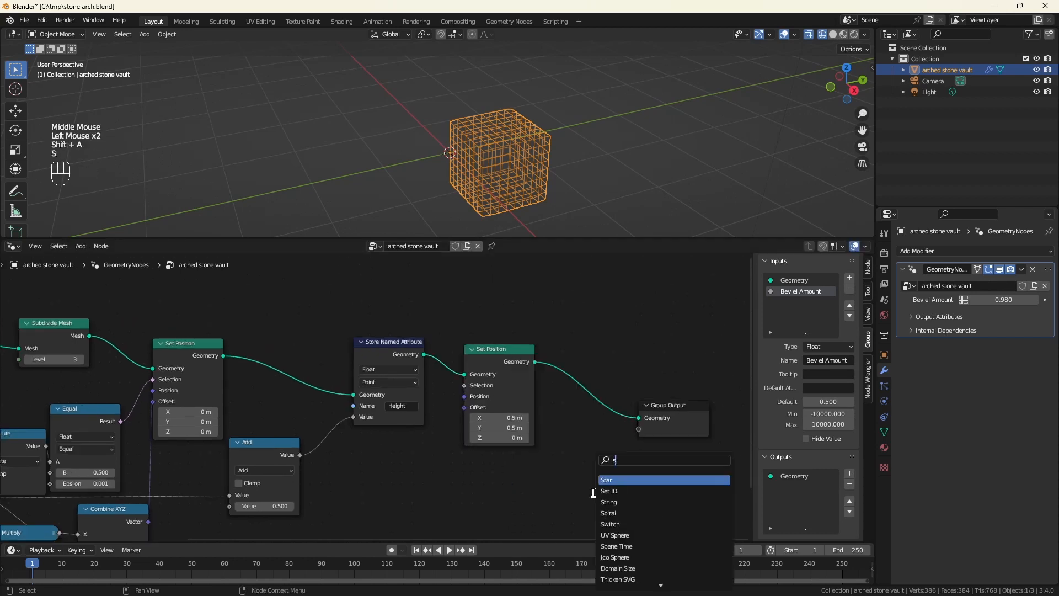
{"action": "type", "text": "et p"}
{"action": "left_click", "coordinate": [612, 480]}
{"action": "left_click", "coordinate": [610, 389]}
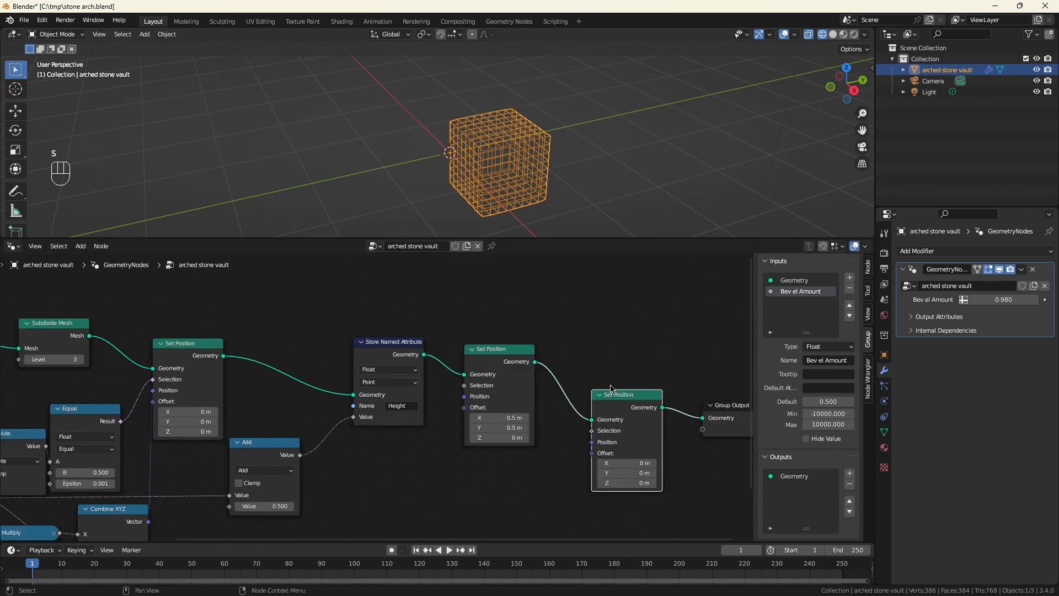
Add a Position node below Store Named Attribute and feed its output into a new vector Multiply node
{"action": "left_click", "coordinate": [414, 474]}
{"action": "key", "text": "shift+a"}
{"action": "type", "text": "po"}
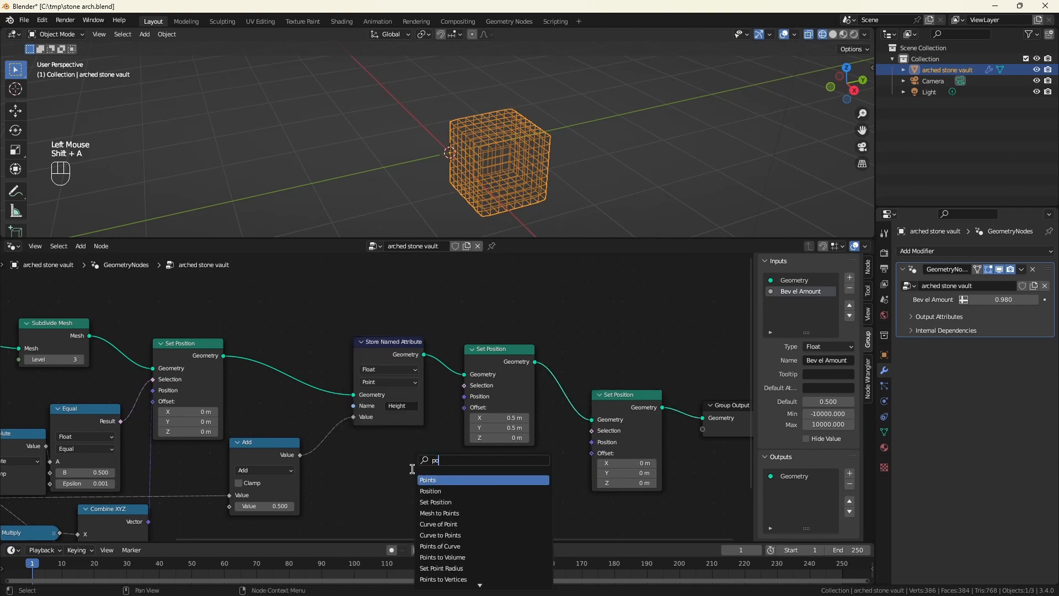
{"action": "left_click", "coordinate": [433, 490]}
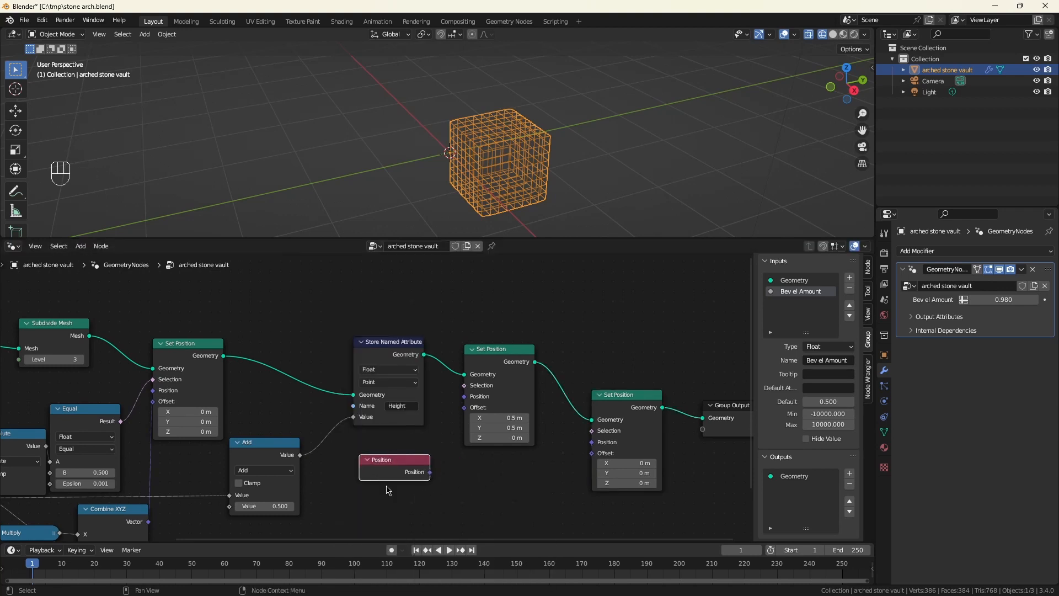
{"action": "left_click_drag", "start_coordinate": [430, 472], "coordinate": [449, 476]}
{"action": "type", "text": "mul"}
{"action": "key", "text": "Return"}
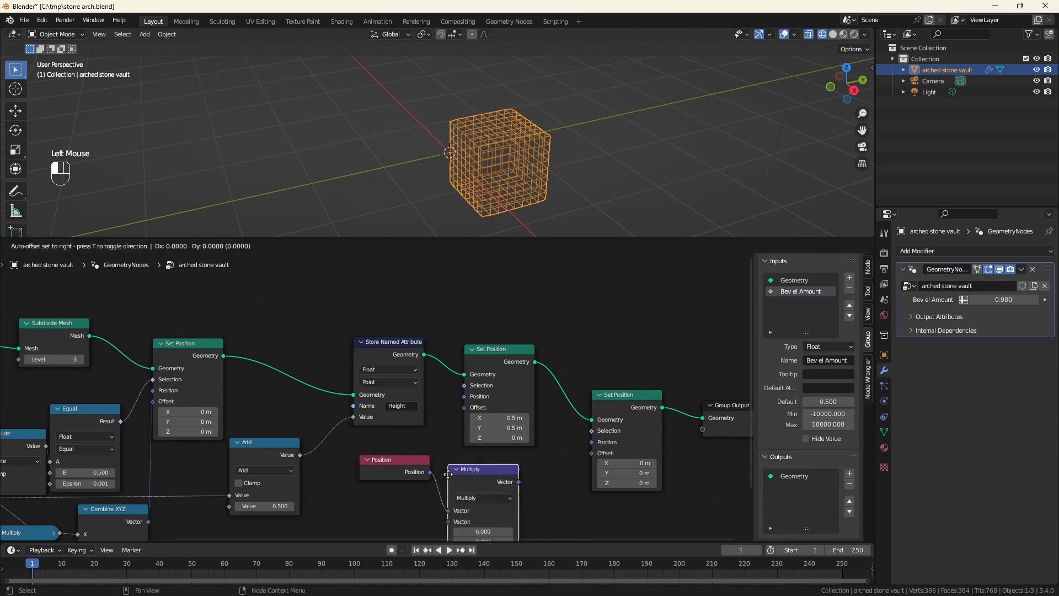
{"action": "left_click", "coordinate": [476, 467]}
Add a Combine XYZ node that feeds the second vector input of the vector Multiply node
{"action": "scroll", "coordinate": [670, 334], "scroll_direction": "down", "scroll_amount": 2}
{"action": "middle_click", "coordinate": [625, 480]}
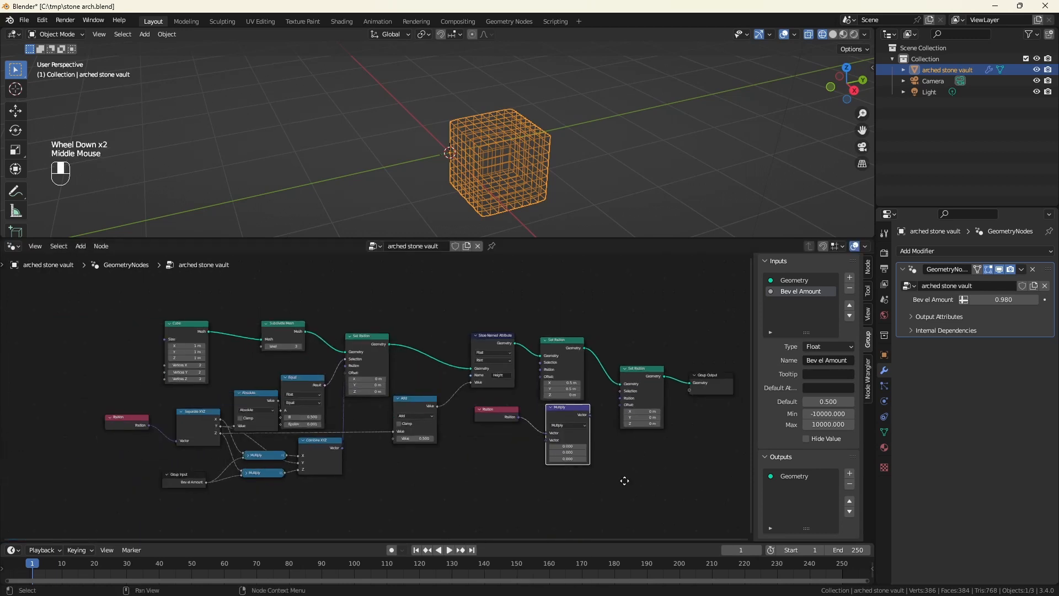
{"action": "scroll", "coordinate": [625, 481], "scroll_direction": "up", "scroll_amount": 3}
{"action": "left_click_drag", "start_coordinate": [629, 376], "coordinate": [613, 381]}
{"action": "type", "text": "com"}
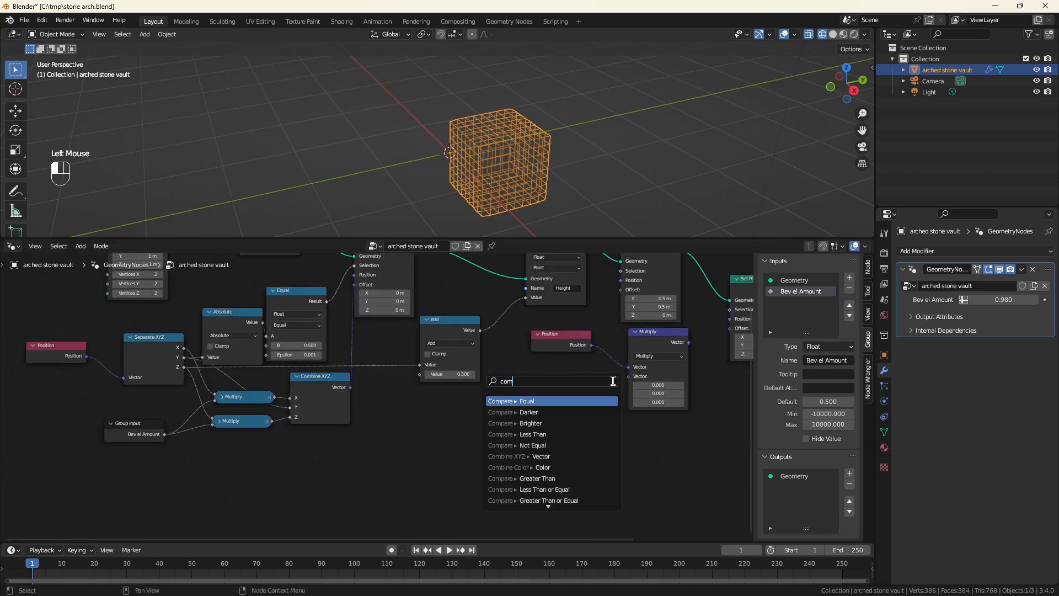
{"action": "type", "text": "bine xyz"}
{"action": "key", "text": "Return"}
{"action": "left_click", "coordinate": [553, 404]}
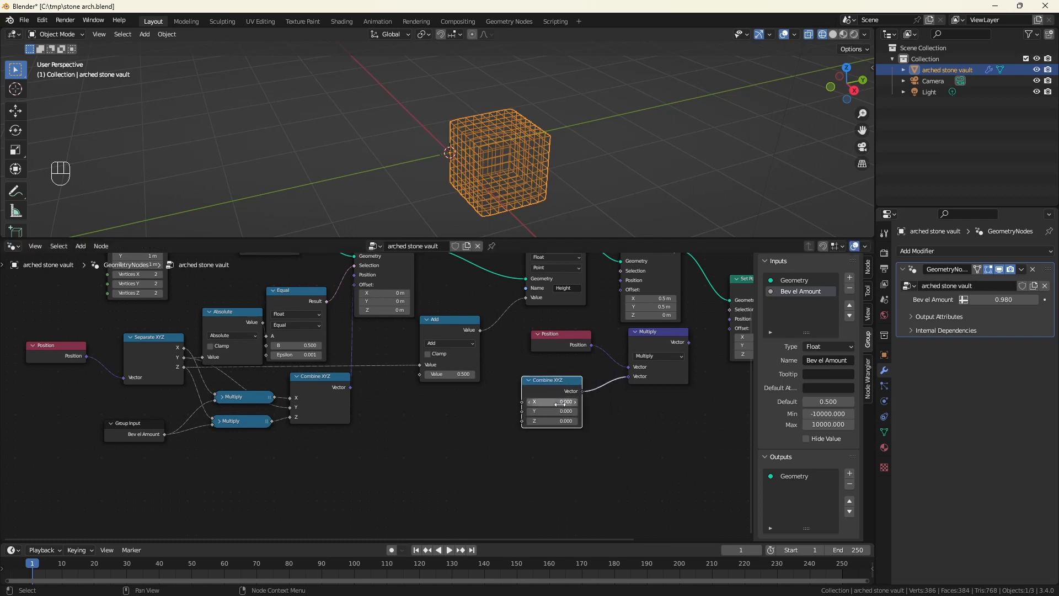
Connect a new Group Input to the new Combine XYZ's X and rename that input "Vault Thickness"
{"action": "left_click_drag", "start_coordinate": [522, 402], "coordinate": [465, 419]}
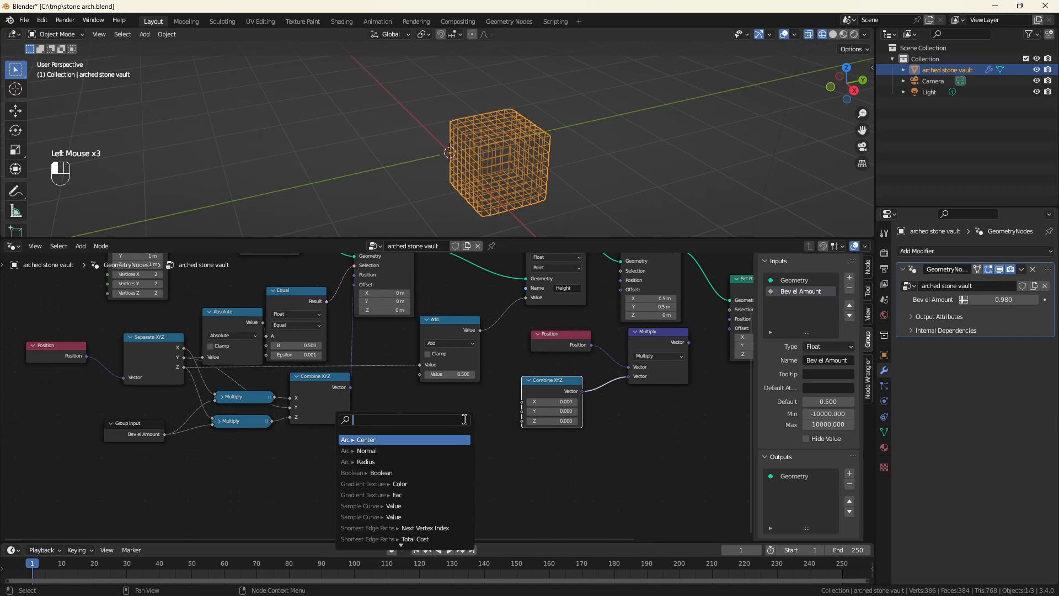
{"action": "type", "text": "group"}
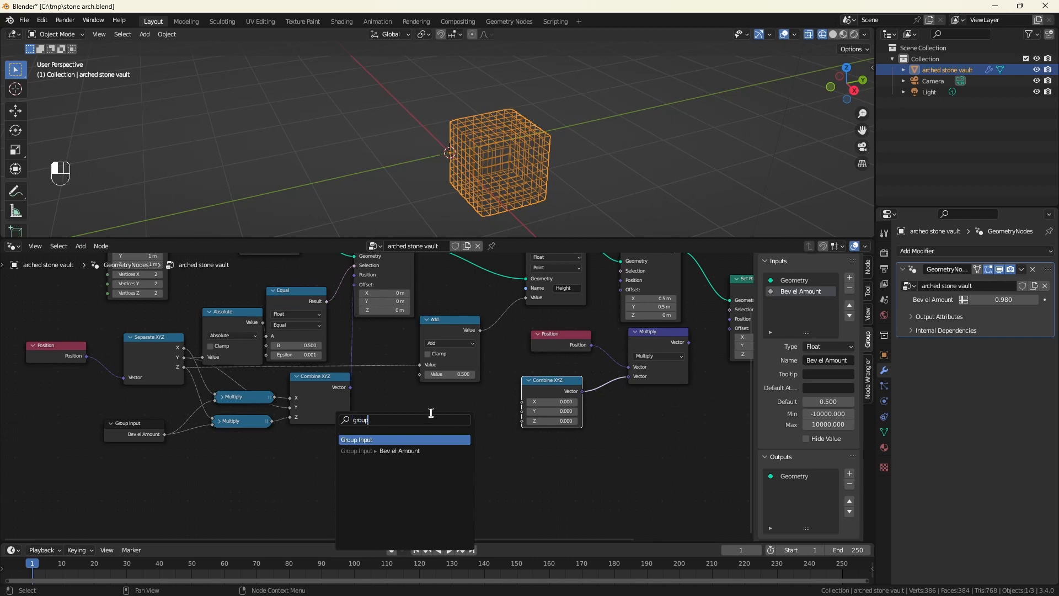
{"action": "left_click", "coordinate": [408, 440]}
{"action": "left_click", "coordinate": [351, 459]}
{"action": "double_click", "coordinate": [790, 302]}
{"action": "type", "text": "Vault Thickness"}
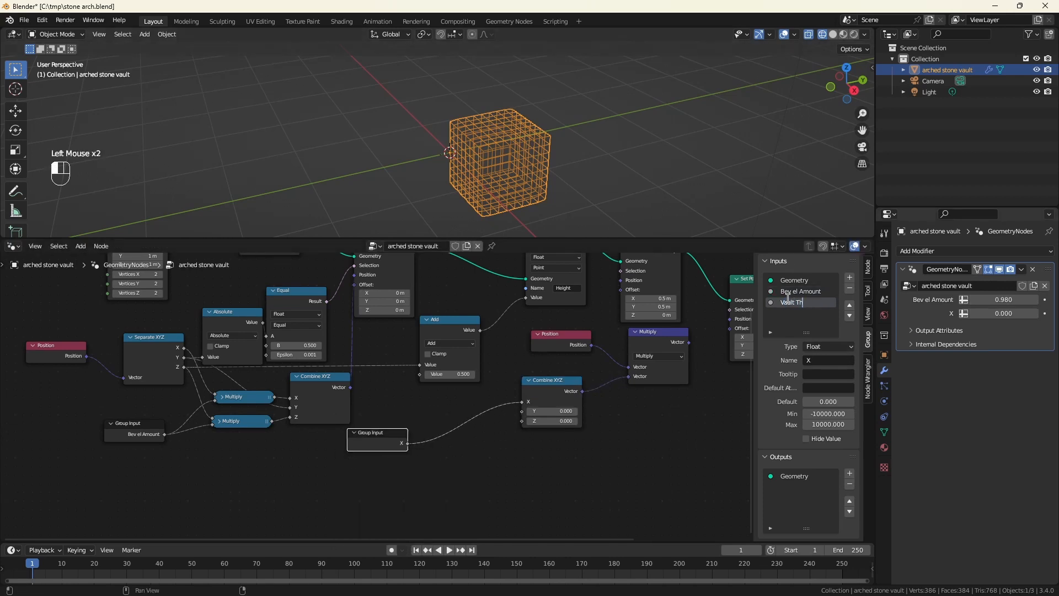
{"action": "key", "text": "Return"}
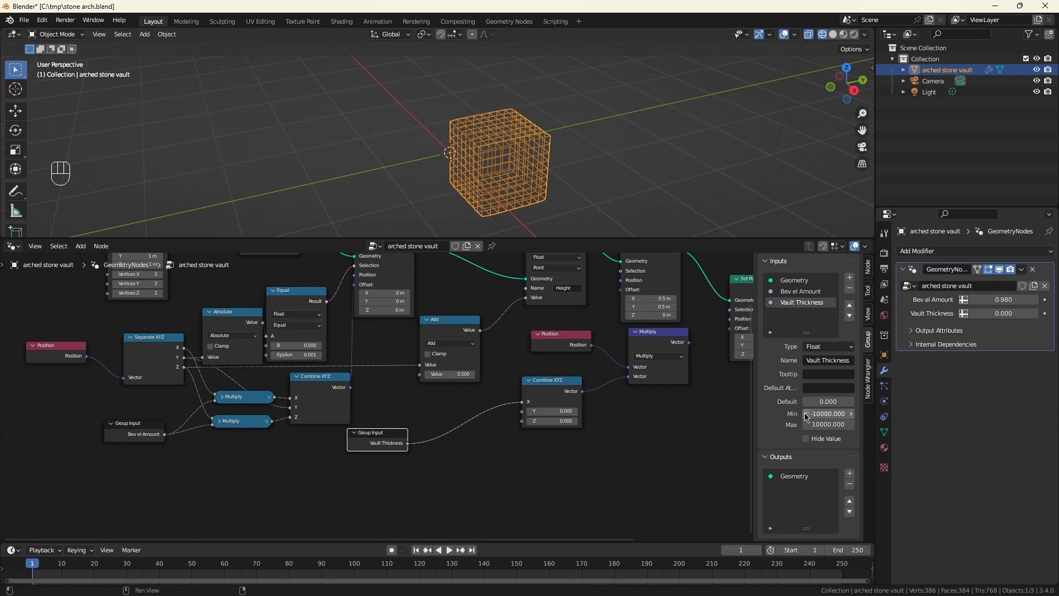
Move the Vault Thickness Group Input up and add a Divide node feeding the same Combine XYZ's Y
{"action": "left_click_drag", "start_coordinate": [386, 439], "coordinate": [481, 436]}
{"action": "type", "text": "divide"}
{"action": "key", "text": "Return"}
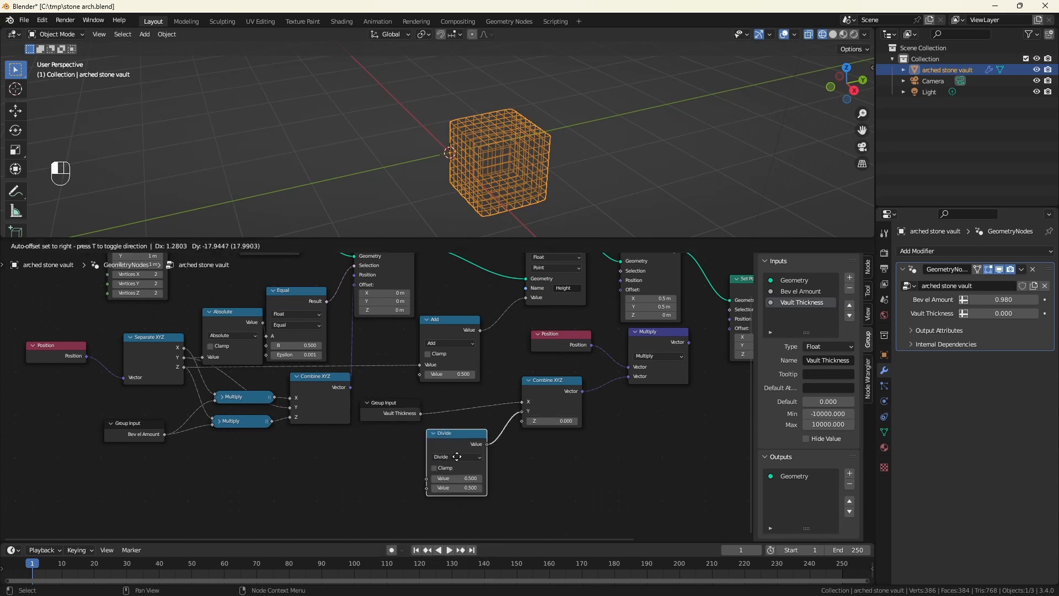
{"action": "left_click", "coordinate": [458, 460]}
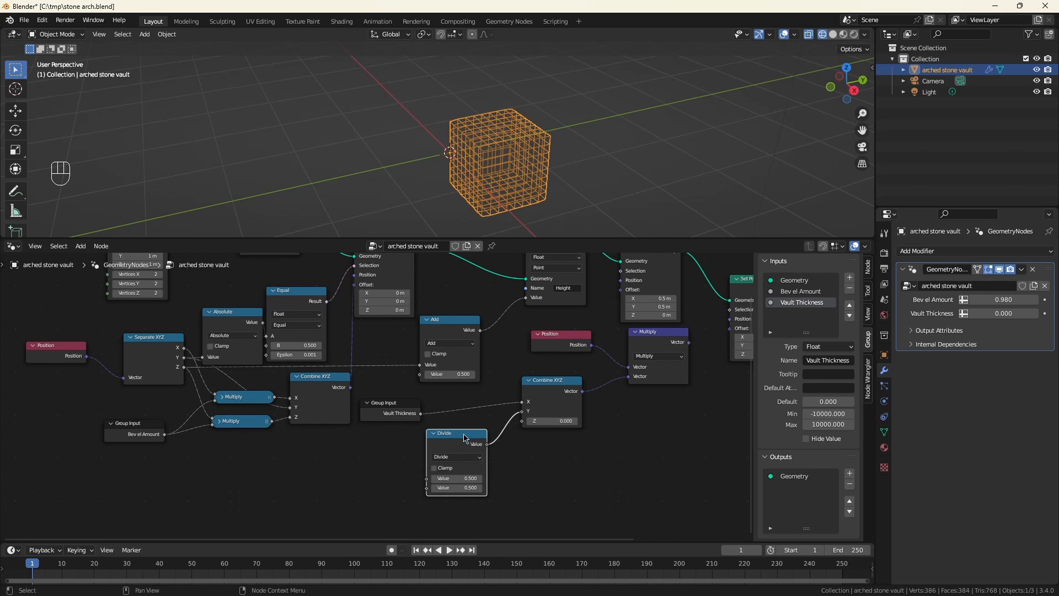
{"action": "left_click_drag", "start_coordinate": [466, 433], "coordinate": [482, 424]}
Connect a new Group Input to the Divide node's first value and rename that input "Vault Length"
{"action": "left_click_drag", "start_coordinate": [443, 469], "coordinate": [388, 453]}
{"action": "type", "text": "group"}
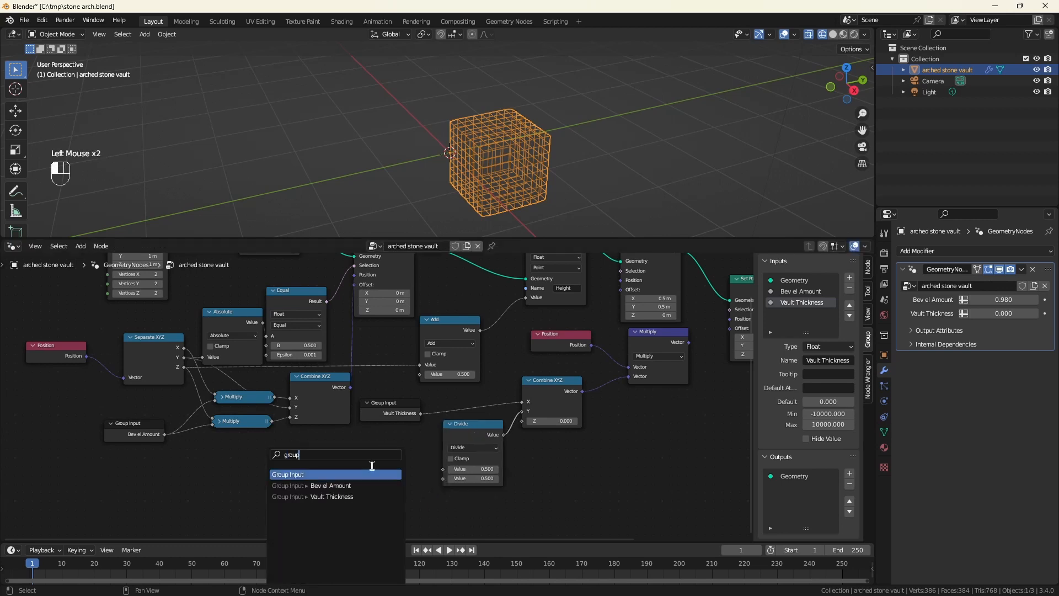
{"action": "key", "text": "Return"}
{"action": "left_click", "coordinate": [357, 471]}
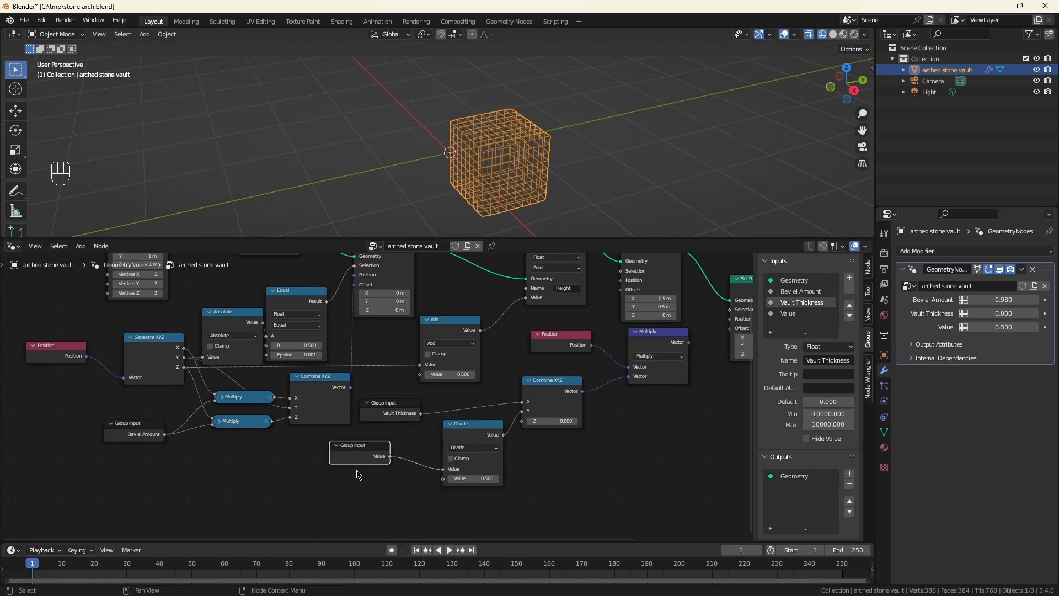
{"action": "double_click", "coordinate": [801, 313]}
{"action": "type", "text": "Vault Lining"}
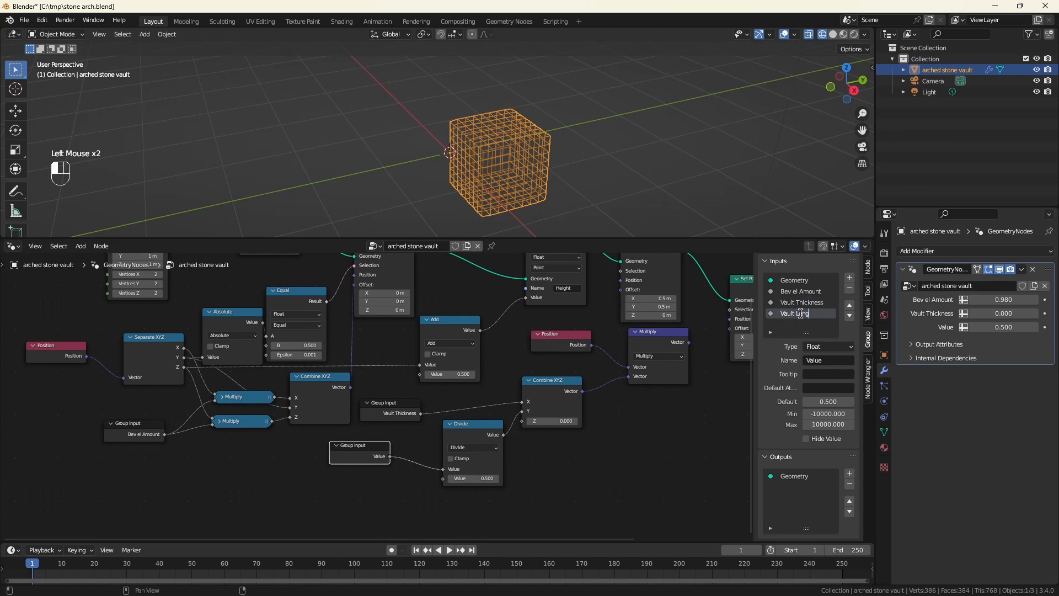
{"action": "type", "text": "th"}
{"action": "key", "text": "Return"}
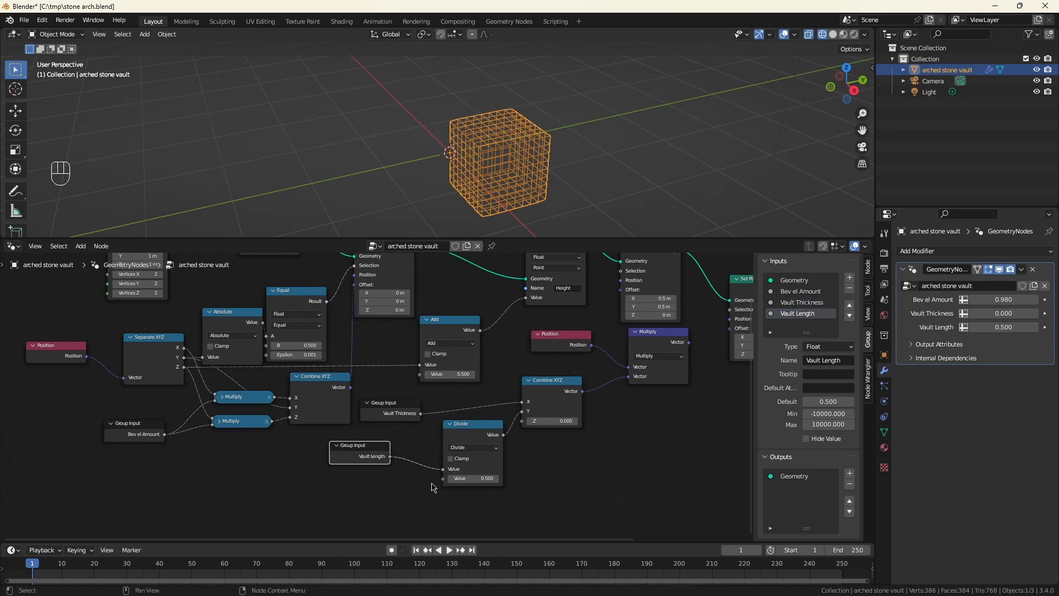
Connect a new Group Input node to the Divide node's second value and place it below the Vault Length input node
{"action": "left_click_drag", "start_coordinate": [443, 478], "coordinate": [298, 469]}
{"action": "type", "text": "group"}
{"action": "key", "text": "Return"}
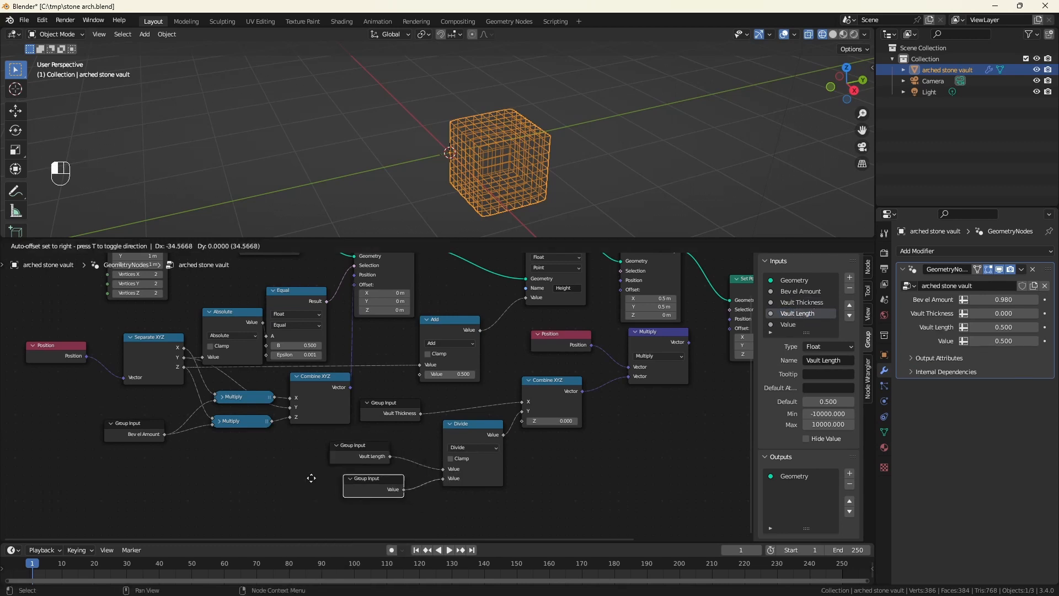
{"action": "left_click", "coordinate": [294, 474]}
Rename the new group input "Vault Divisions" and set its type to Integer
{"action": "double_click", "coordinate": [798, 324]}
{"action": "type", "text": "Vault Liv"}
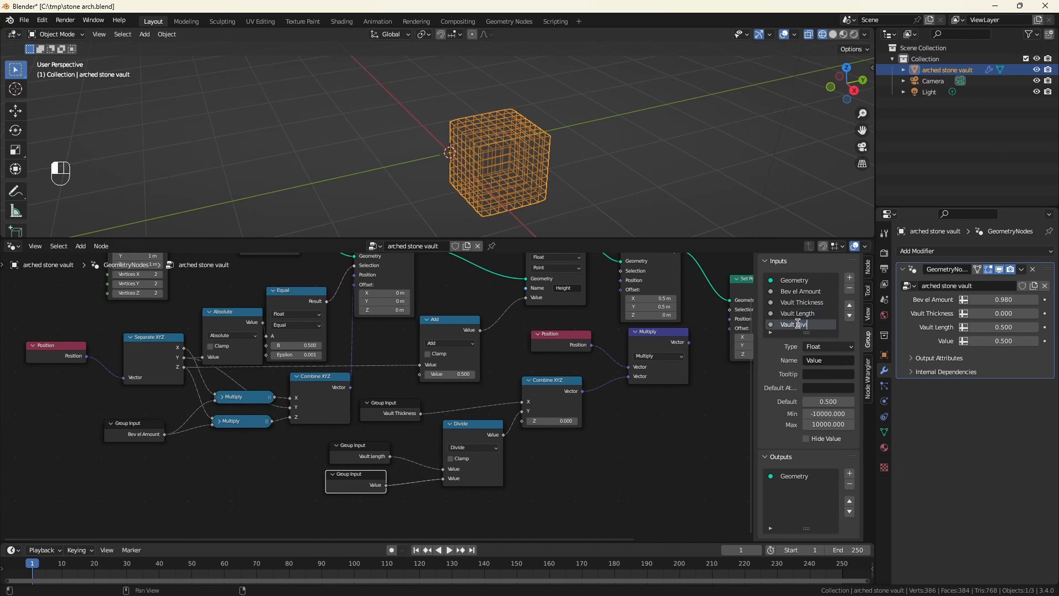
{"action": "type", "text": "sions"}
{"action": "key", "text": "Return"}
{"action": "left_click", "coordinate": [829, 346]}
{"action": "left_click", "coordinate": [822, 405]}
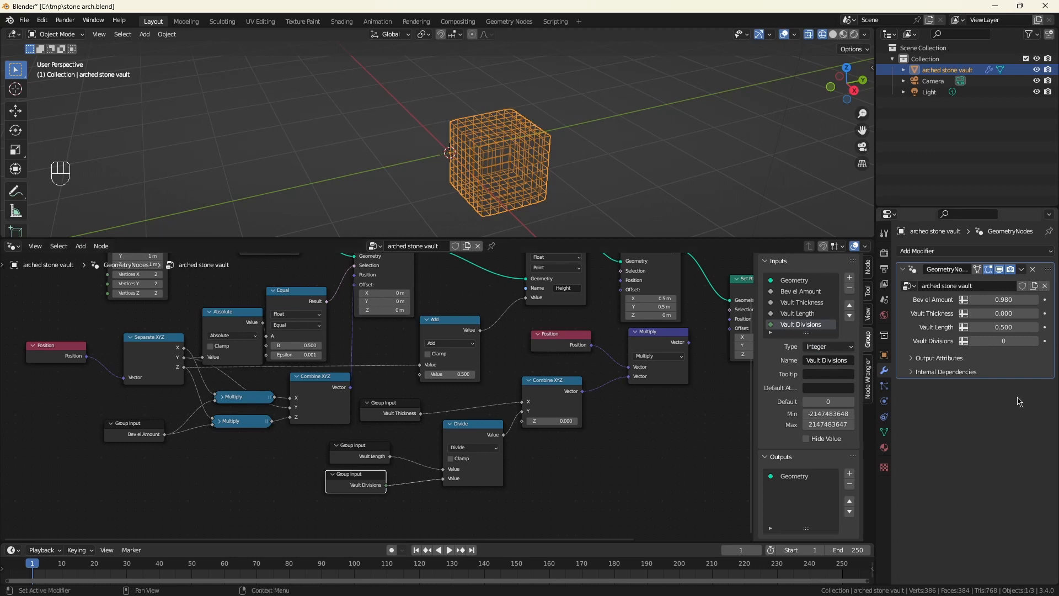
Set the modifier's Vault Length to 2 and Vault Divisions to 19
{"action": "left_click", "coordinate": [1009, 329]}
{"action": "type", "text": "2"}
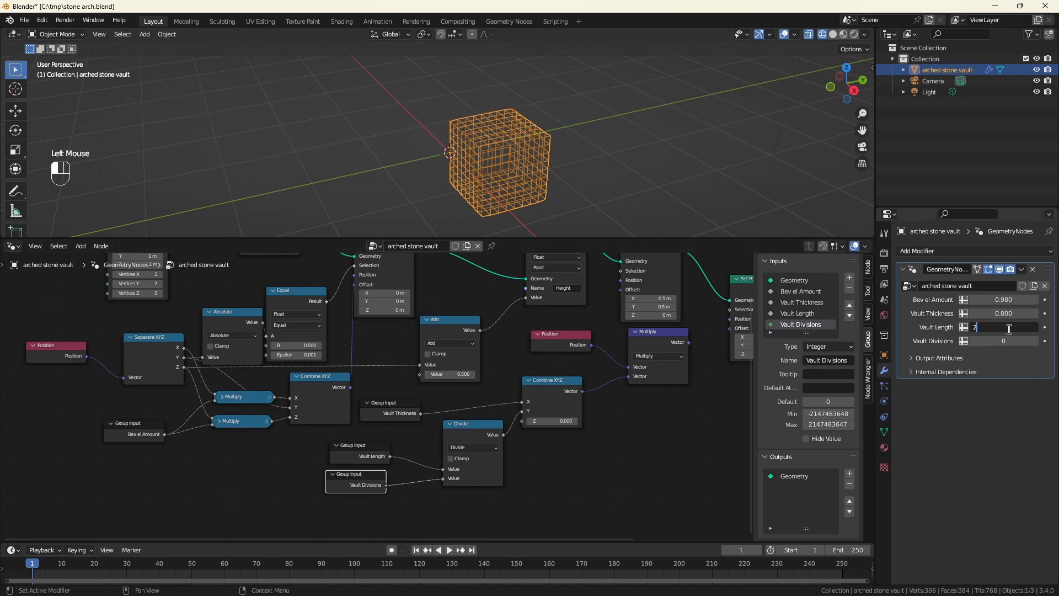
{"action": "key", "text": "Return"}
{"action": "left_click", "coordinate": [1003, 341]}
{"action": "type", "text": "1"}
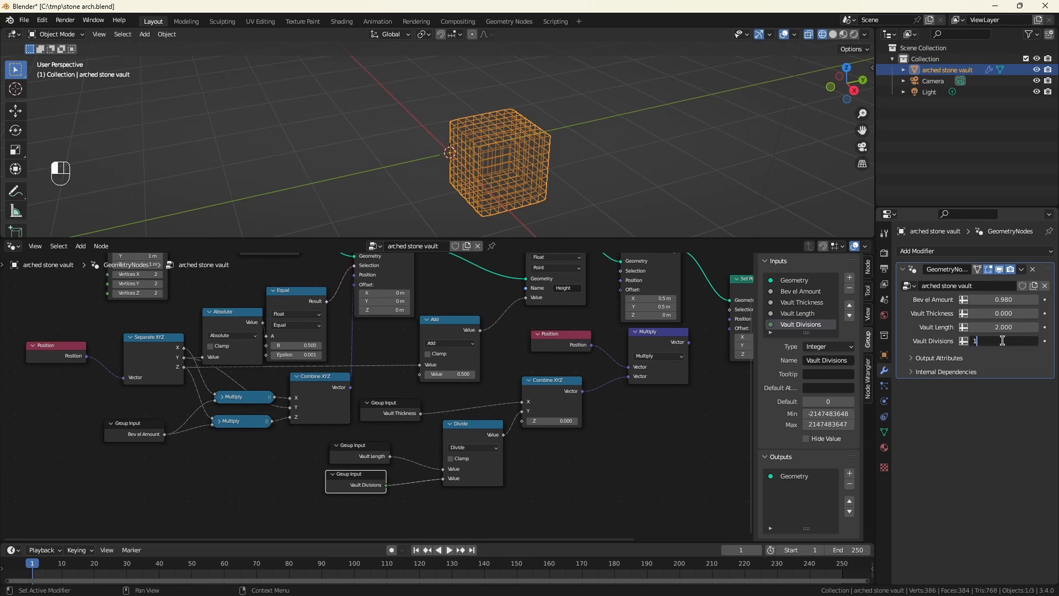
{"action": "type", "text": "9"}
{"action": "key", "text": "Return"}
Set the modifier's Vault Thickness to 0.2 and frame the block in the top view
{"action": "middle_click_drag", "start_coordinate": [642, 391], "coordinate": [582, 428]}
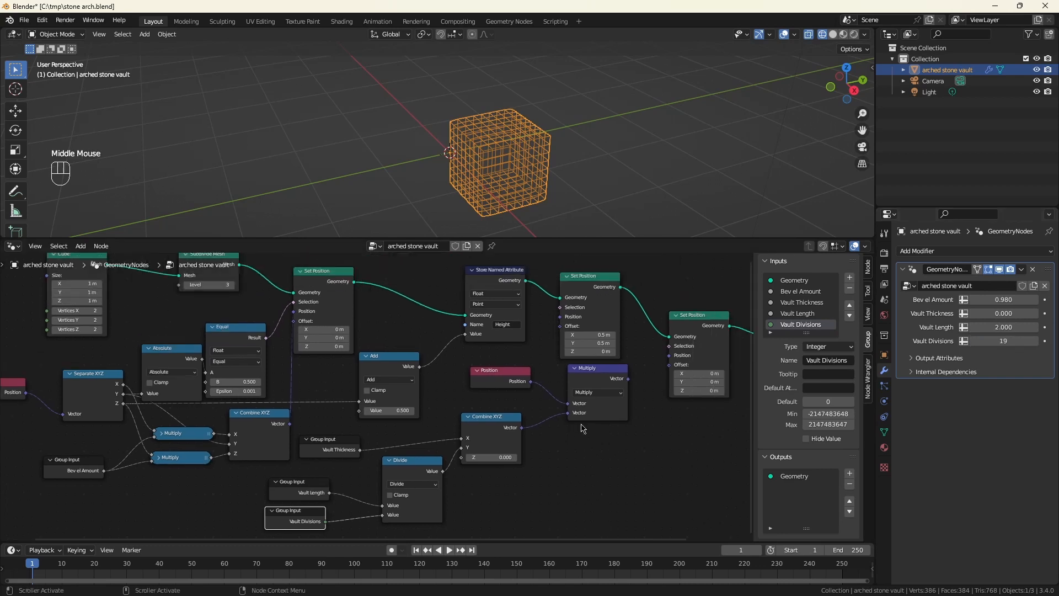
{"action": "scroll", "coordinate": [469, 160], "scroll_direction": "down", "scroll_amount": 4}
{"action": "middle_click_drag", "start_coordinate": [468, 160], "coordinate": [497, 171]}
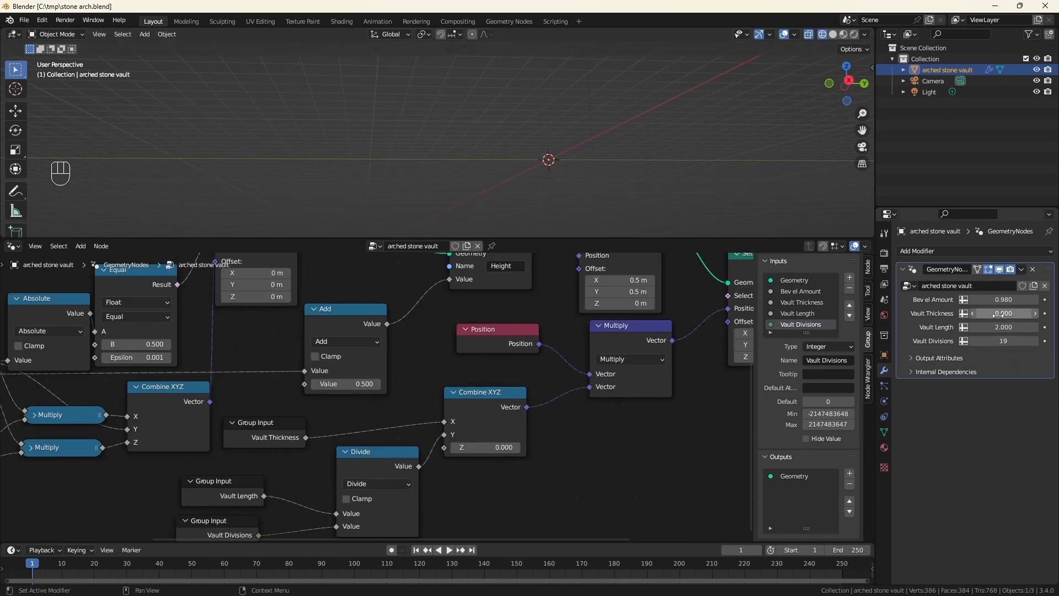
{"action": "left_click_drag", "start_coordinate": [993, 313], "coordinate": [999, 314]}
{"action": "key", "text": "KP_7"}
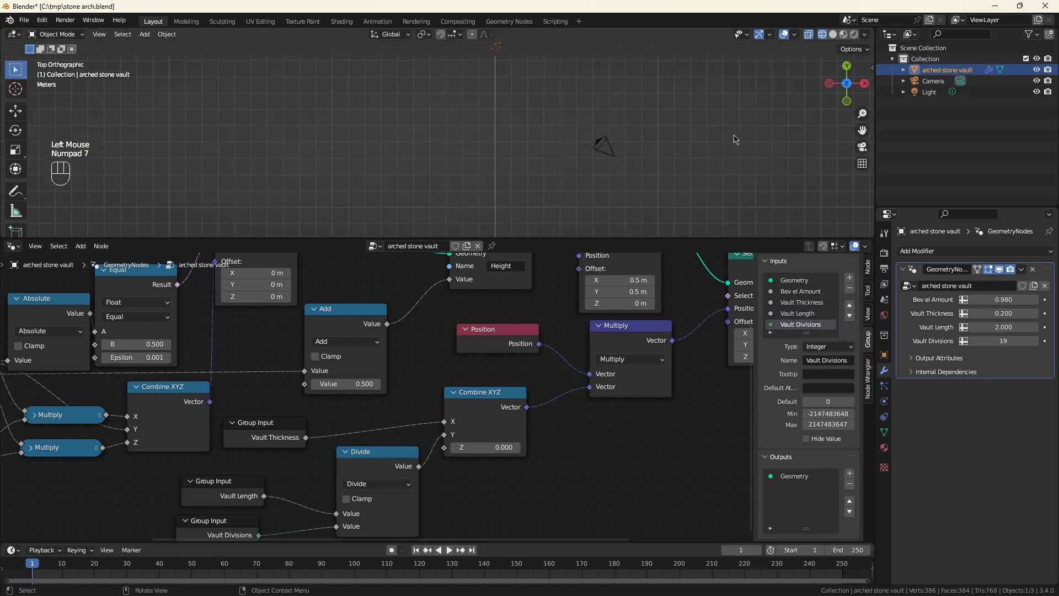
{"action": "key", "text": "KP_Decimal"}
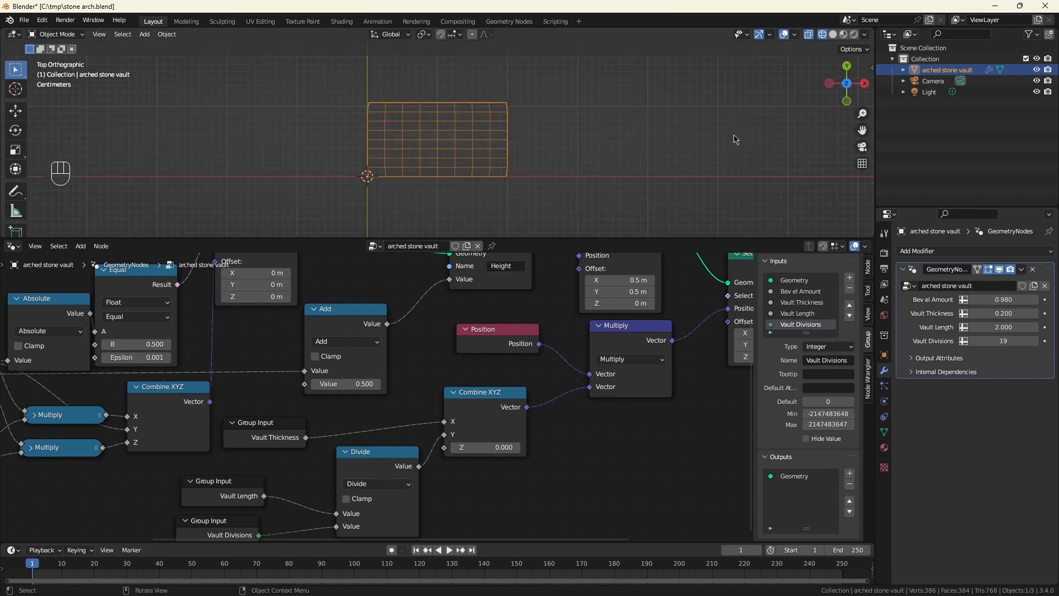
Add a Combine XYZ node that feeds the Offset of the last Set Position node
{"action": "scroll", "coordinate": [410, 407], "scroll_direction": "down", "scroll_amount": 3}
{"action": "left_click_drag", "start_coordinate": [625, 340], "coordinate": [580, 419]}
{"action": "type", "text": "combi"}
{"action": "key", "text": "Return"}
{"action": "left_click", "coordinate": [522, 460]}
Connect a new Group Input to the X of the offset Combine XYZ and rename that input "Vault Width"
{"action": "middle_click_drag", "start_coordinate": [458, 513], "coordinate": [536, 456]}
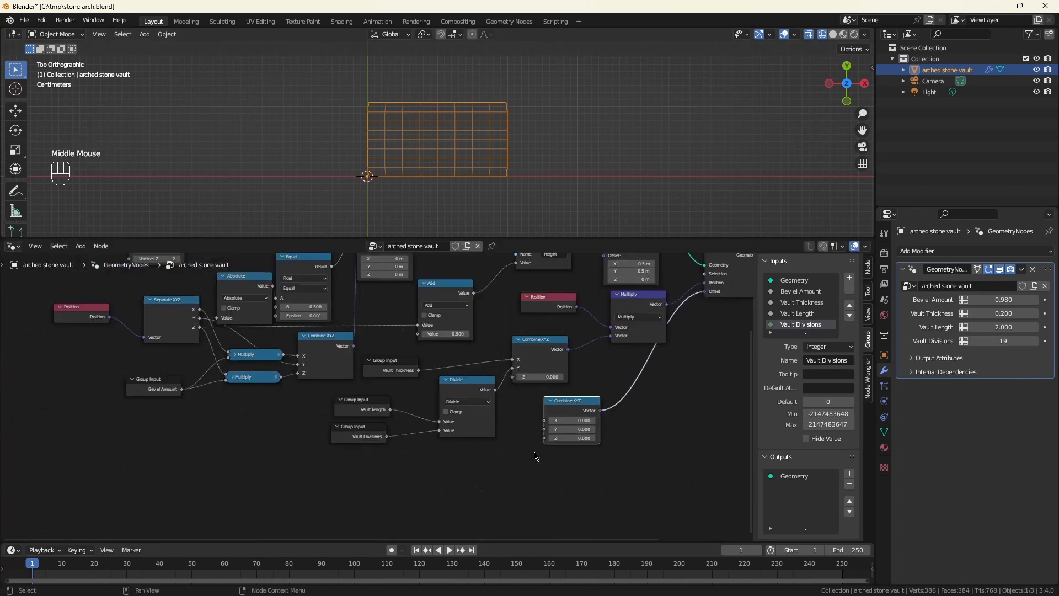
{"action": "scroll", "coordinate": [534, 453], "scroll_direction": "up", "scroll_amount": 4}
{"action": "left_click_drag", "start_coordinate": [548, 409], "coordinate": [302, 467]}
{"action": "left_click", "coordinate": [232, 482]}
{"action": "left_click", "coordinate": [313, 464]}
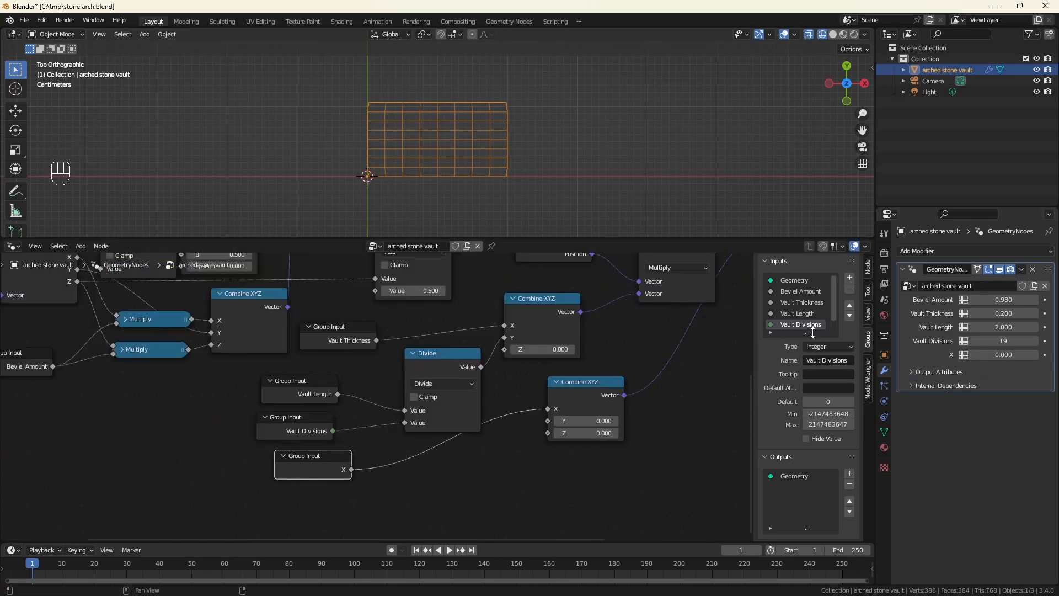
{"action": "scroll", "coordinate": [796, 329], "scroll_direction": "down", "scroll_amount": 2}
{"action": "double_click", "coordinate": [783, 325]}
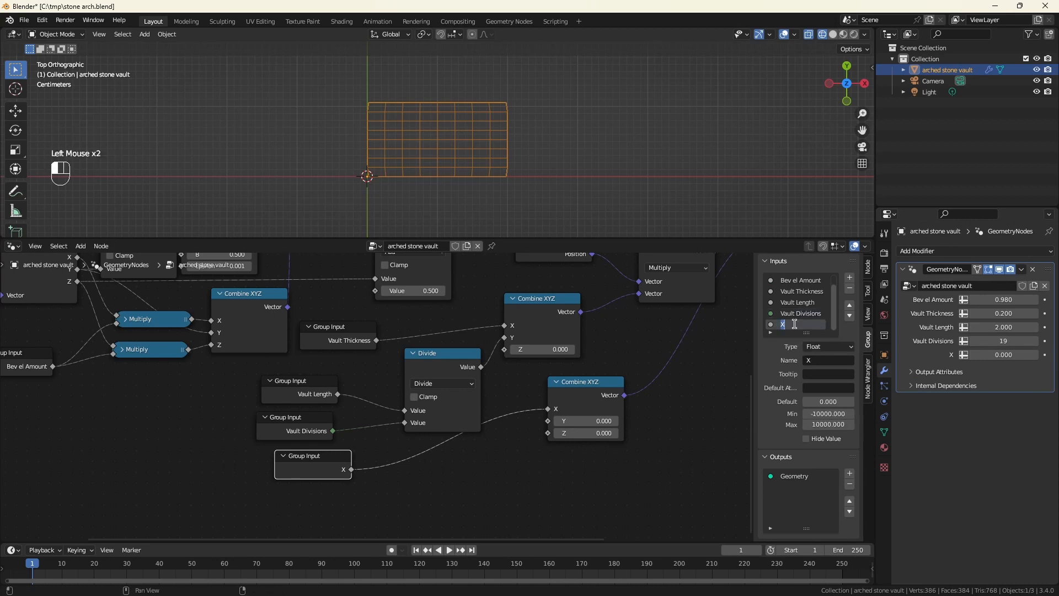
{"action": "type", "text": "Vault Width"}
{"action": "key", "text": "Return"}
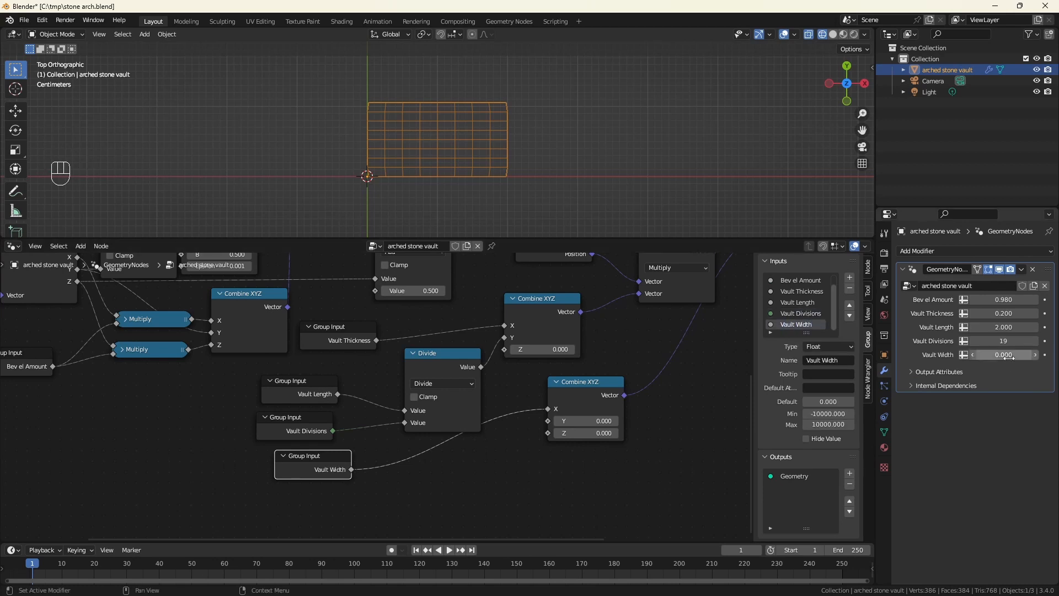
Set the modifier's Vault Width to 1
{"action": "left_click", "coordinate": [1009, 356]}
{"action": "type", "text": "1"}
{"action": "key", "text": "Return"}
{"action": "scroll", "coordinate": [473, 154], "scroll_direction": "down", "scroll_amount": 5}
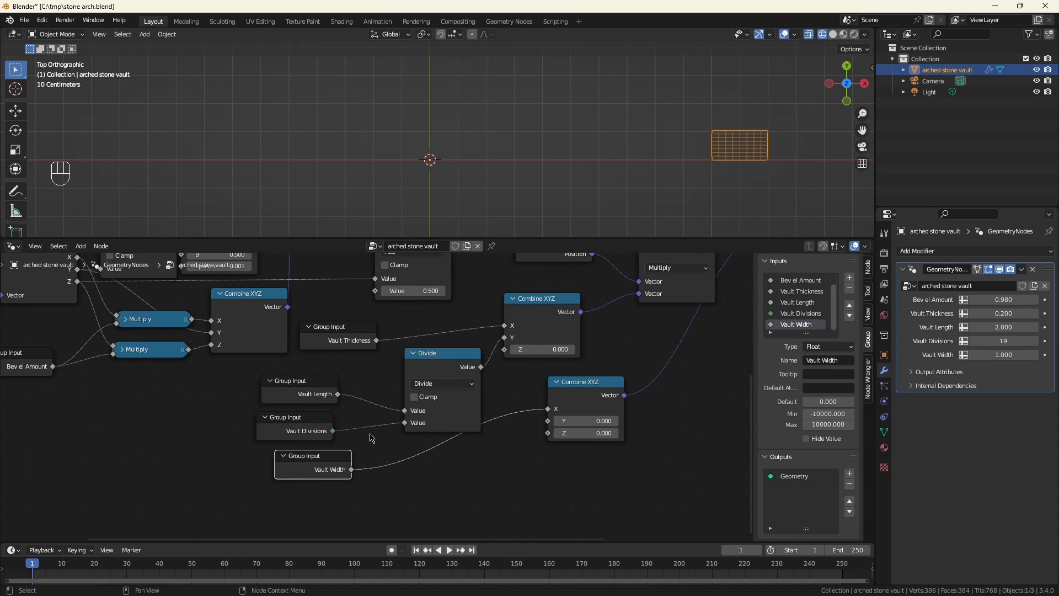
Add a Multiply node fed by the Vault Length input and set its second value to -1
{"action": "left_click", "coordinate": [336, 395]}
{"action": "left_click_drag", "start_coordinate": [338, 395], "coordinate": [441, 463]}
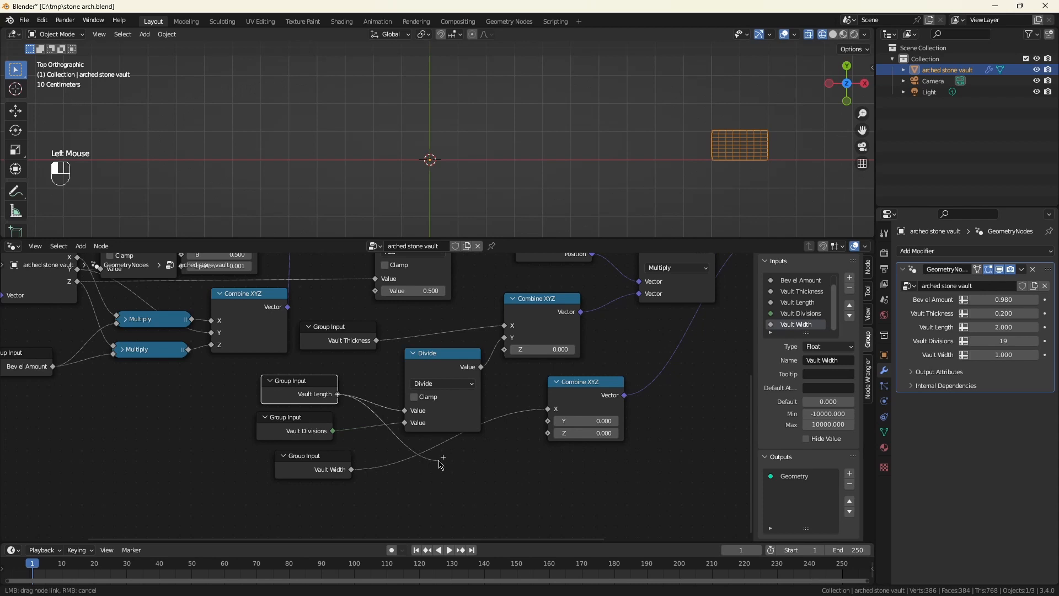
{"action": "left_click_drag", "start_coordinate": [441, 463], "coordinate": [441, 463]}
{"action": "type", "text": "multi"}
{"action": "key", "text": "Return"}
{"action": "left_click", "coordinate": [488, 510]}
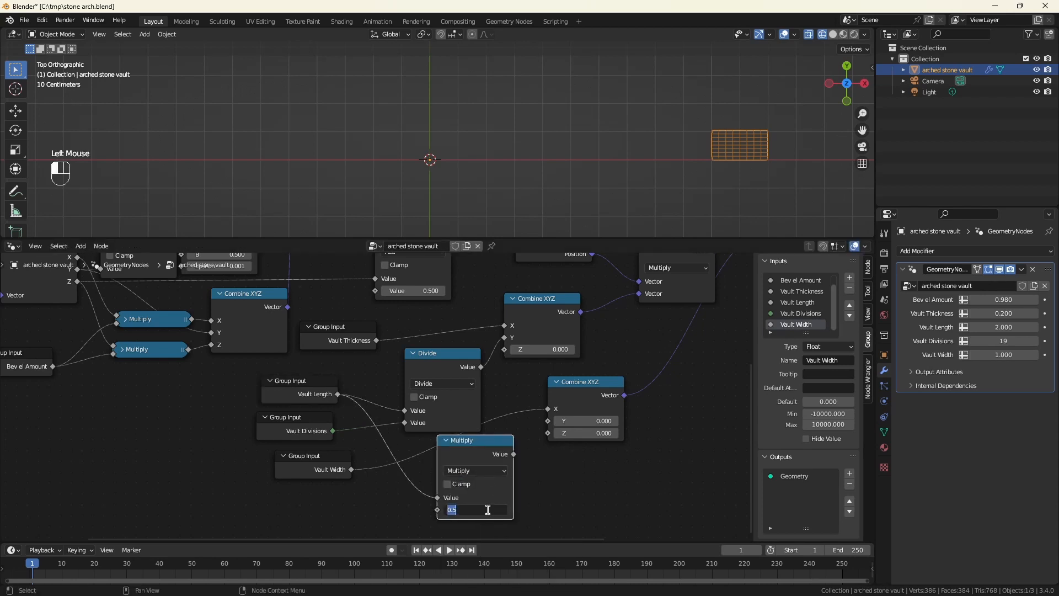
{"action": "type", "text": "-1"}
{"action": "key", "text": "Return"}
Label the Vault Length multiplier node "Multiply -1"
{"action": "left_click", "coordinate": [476, 459]}
{"action": "key", "text": "F2"}
{"action": "key", "text": "BackSpace"}
{"action": "type", "text": "MU"}
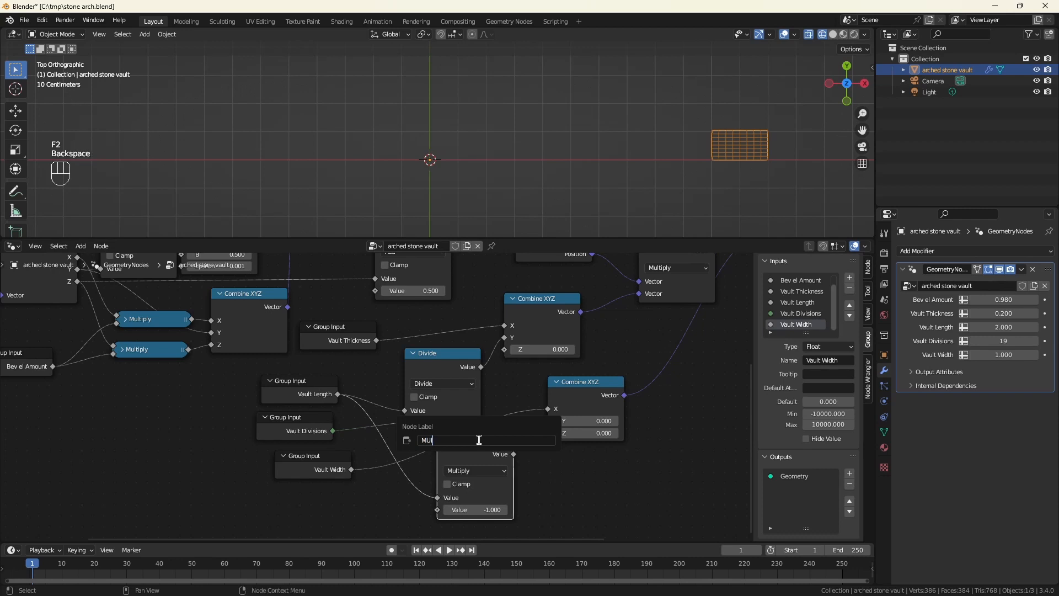
{"action": "type", "text": "ltiply -1"}
{"action": "key", "text": "Return"}
Connect the Multiply -1 node to the offset Combine XYZ's Y and collapse it
{"action": "left_click_drag", "start_coordinate": [514, 454], "coordinate": [547, 422]}
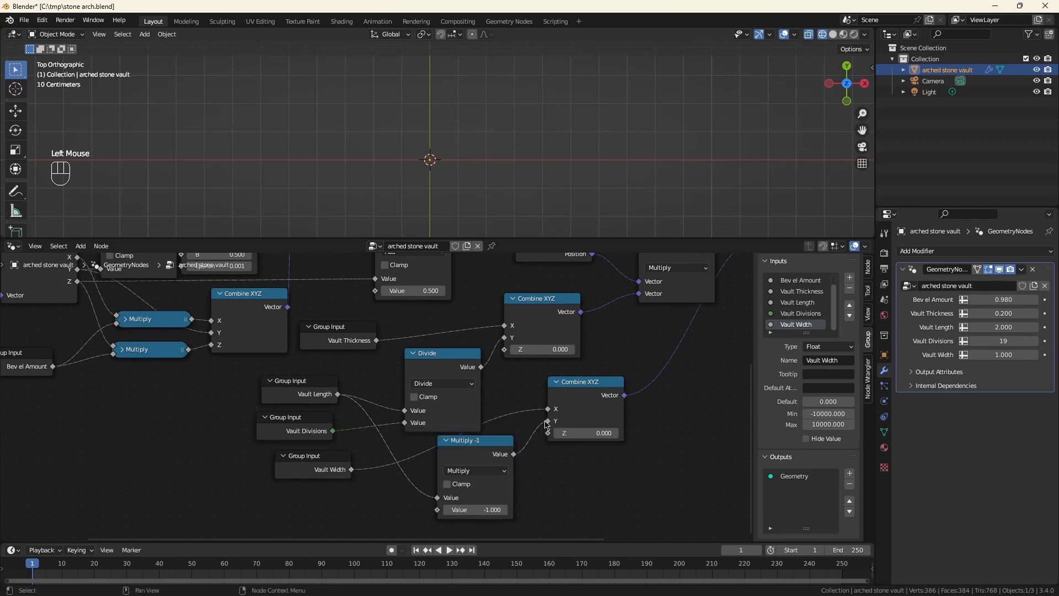
{"action": "left_click", "coordinate": [446, 440]}
{"action": "scroll", "coordinate": [557, 155], "scroll_direction": "down", "scroll_amount": 3}
{"action": "scroll", "coordinate": [557, 154], "scroll_direction": "up", "scroll_amount": 3}
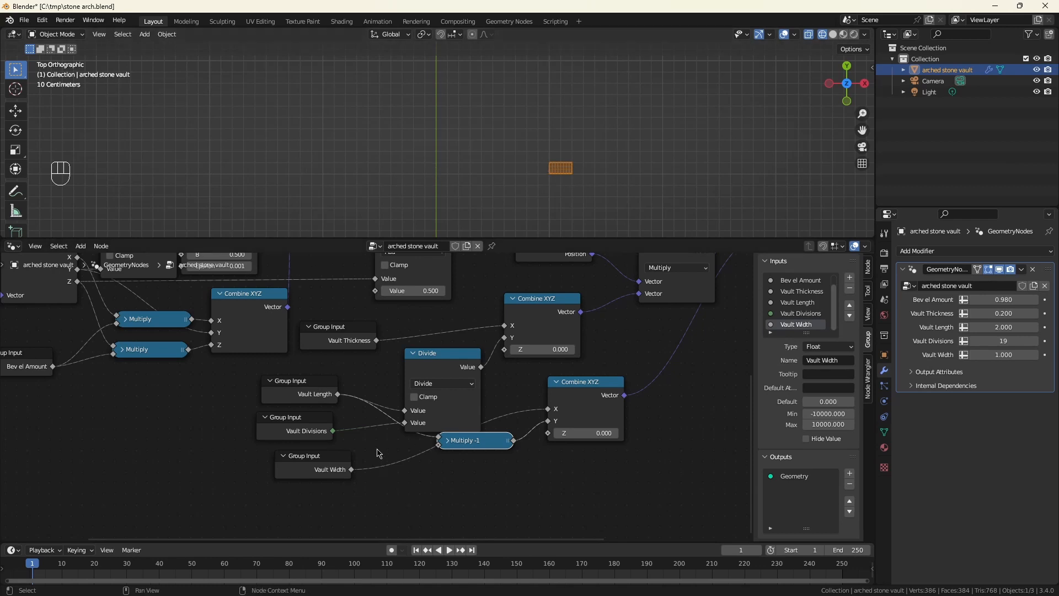
Insert a collapsed Multiply node with value 0.5 between Vault Width and the offset Combine XYZ's X, and save the file
{"action": "right_click_drag", "start_coordinate": [378, 451], "coordinate": [372, 486], "text": "ctrl"}
{"action": "left_click_drag", "start_coordinate": [352, 470], "coordinate": [372, 469]}
{"action": "type", "text": "mu"}
{"action": "key", "text": "Return"}
{"action": "left_click", "coordinate": [433, 467]}
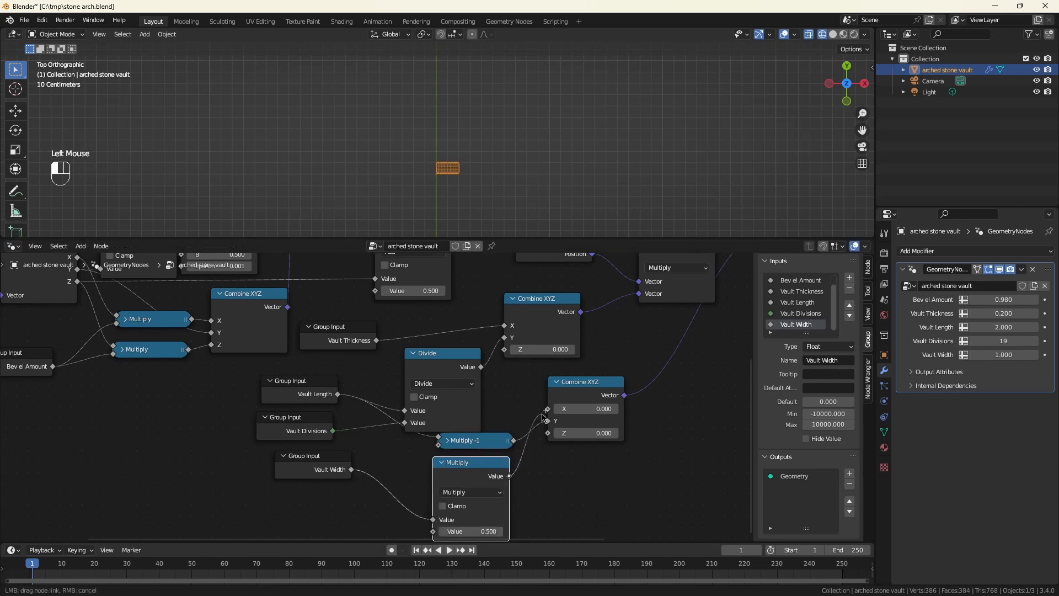
{"action": "left_click_drag", "start_coordinate": [509, 473], "coordinate": [547, 408]}
{"action": "left_click", "coordinate": [442, 458]}
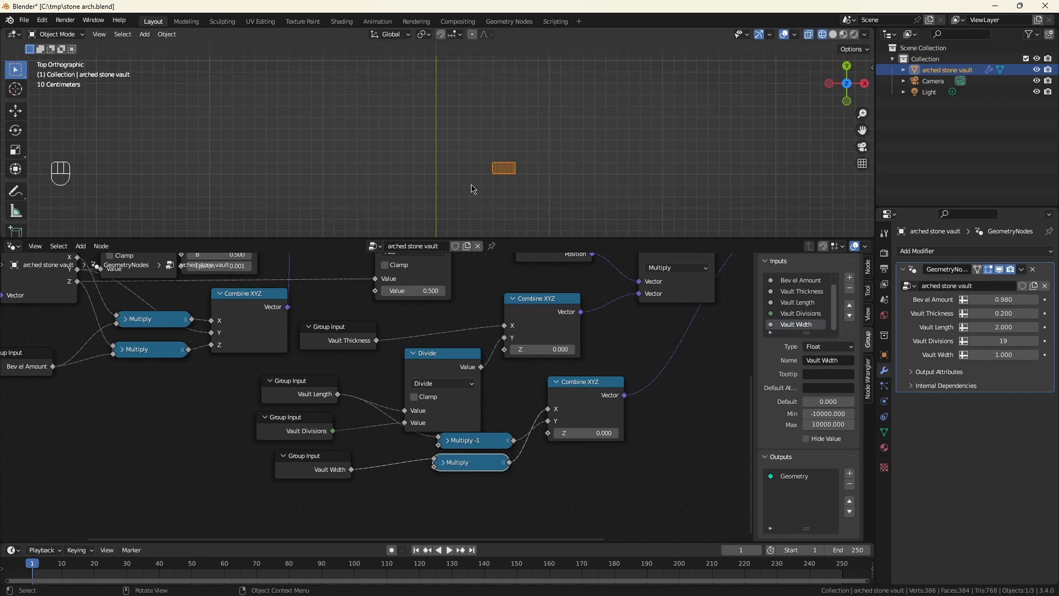
{"action": "key", "text": "ctrl+s"}
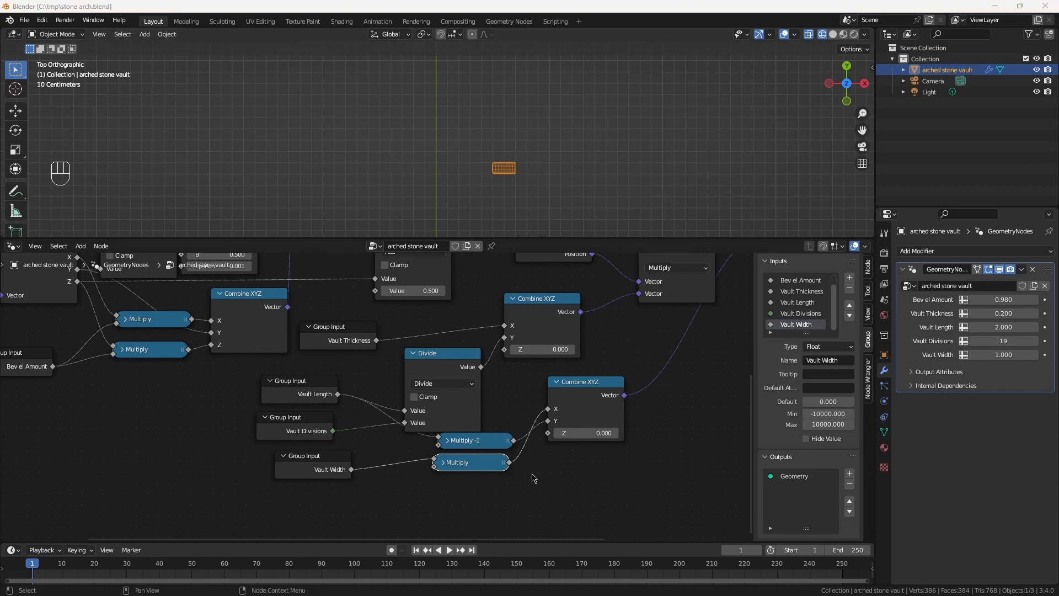
Move the Group Output farther along and insert another Set Position node just before it
{"action": "scroll", "coordinate": [540, 474], "scroll_direction": "down", "scroll_amount": 5}
{"action": "middle_click_drag", "start_coordinate": [653, 449], "coordinate": [355, 445]}
{"action": "scroll", "coordinate": [353, 439], "scroll_direction": "up", "scroll_amount": 3}
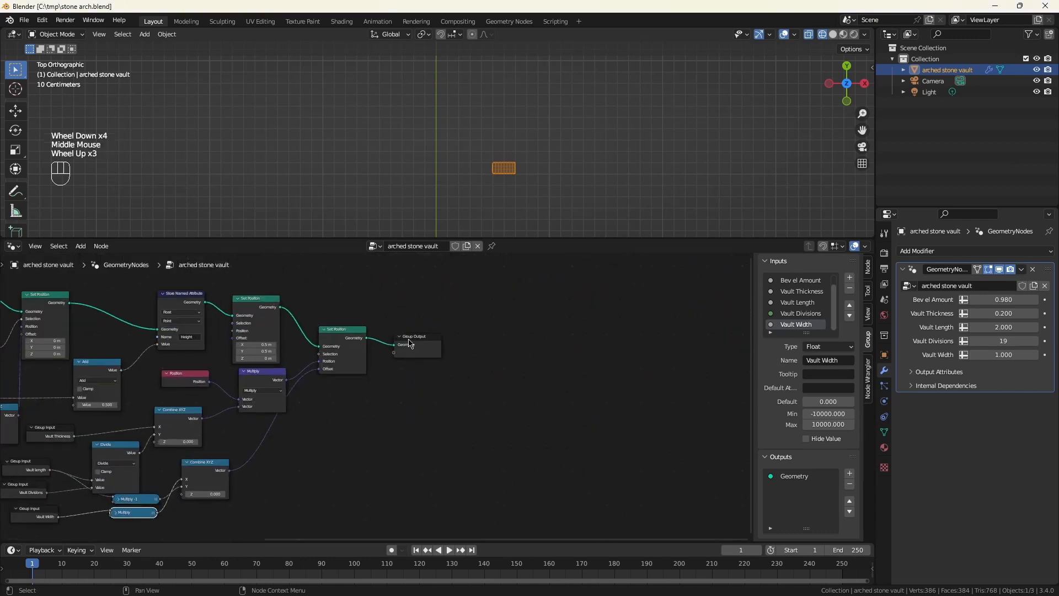
{"action": "left_click_drag", "start_coordinate": [409, 343], "coordinate": [675, 358]}
{"action": "left_click", "coordinate": [594, 428]}
{"action": "key", "text": "shift+a"}
{"action": "type", "text": "ssetp"}
{"action": "key", "text": "Return"}
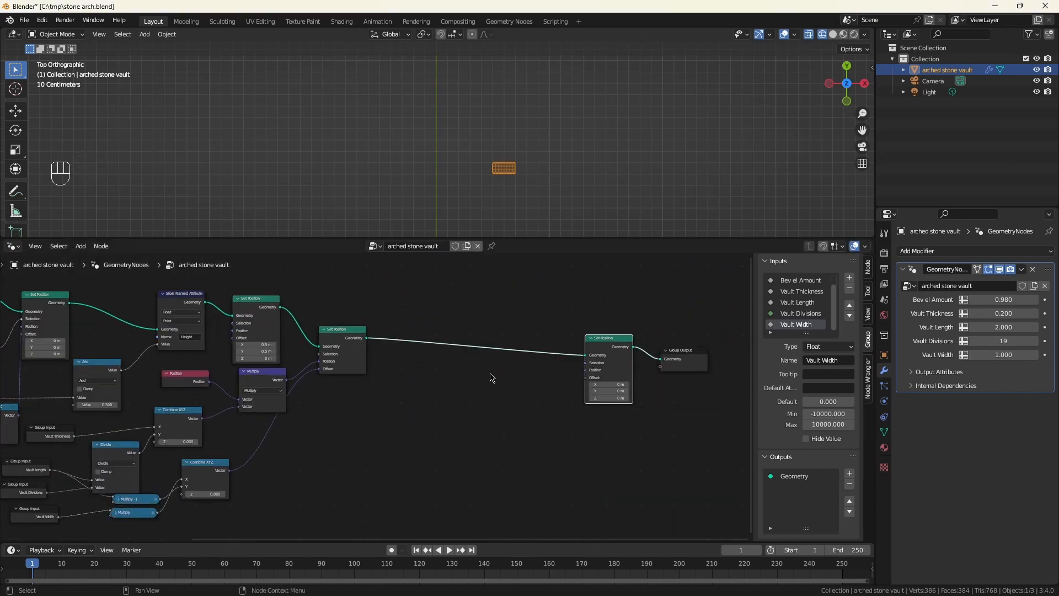
Add a Vector Rotate node that feeds the new Set Position node's Position
{"action": "key", "text": "shift+a"}
{"action": "left_click", "coordinate": [547, 373]}
{"action": "type", "text": "vector ro"}
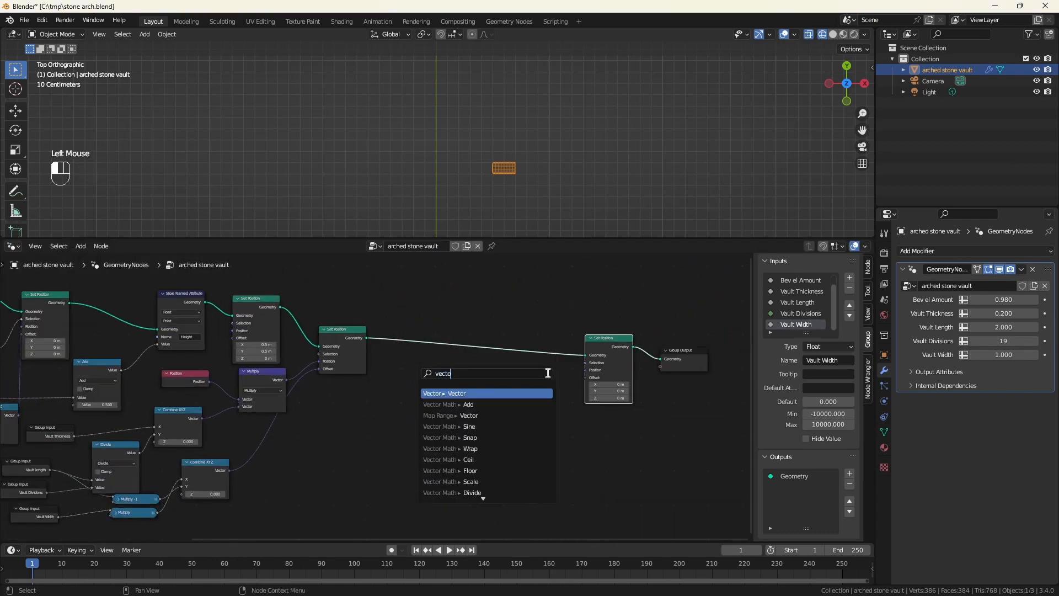
{"action": "key", "text": "Return"}
{"action": "left_click", "coordinate": [513, 394]}
Connect a new Position node to the Vector Rotate node's Vector input
{"action": "scroll", "coordinate": [510, 394], "scroll_direction": "up", "scroll_amount": 3}
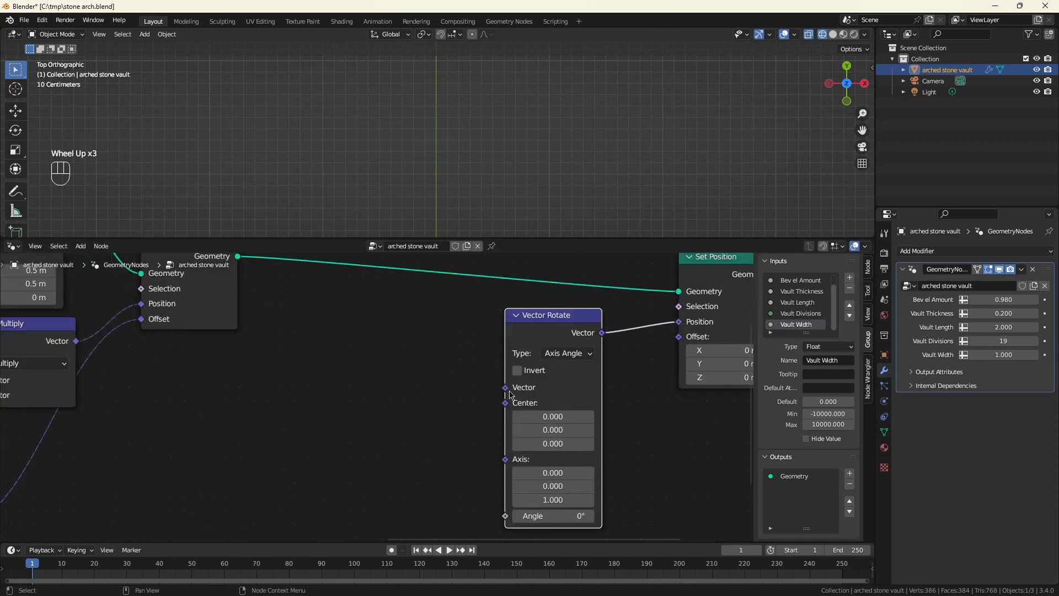
{"action": "left_click_drag", "start_coordinate": [505, 387], "coordinate": [418, 366]}
{"action": "type", "text": "pos"}
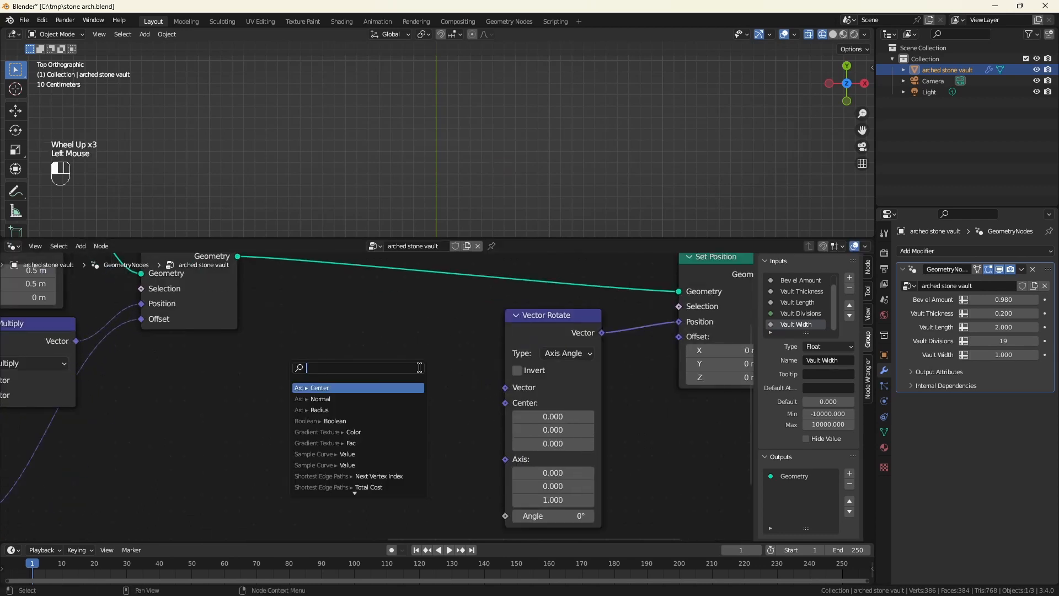
{"action": "key", "text": "Return"}
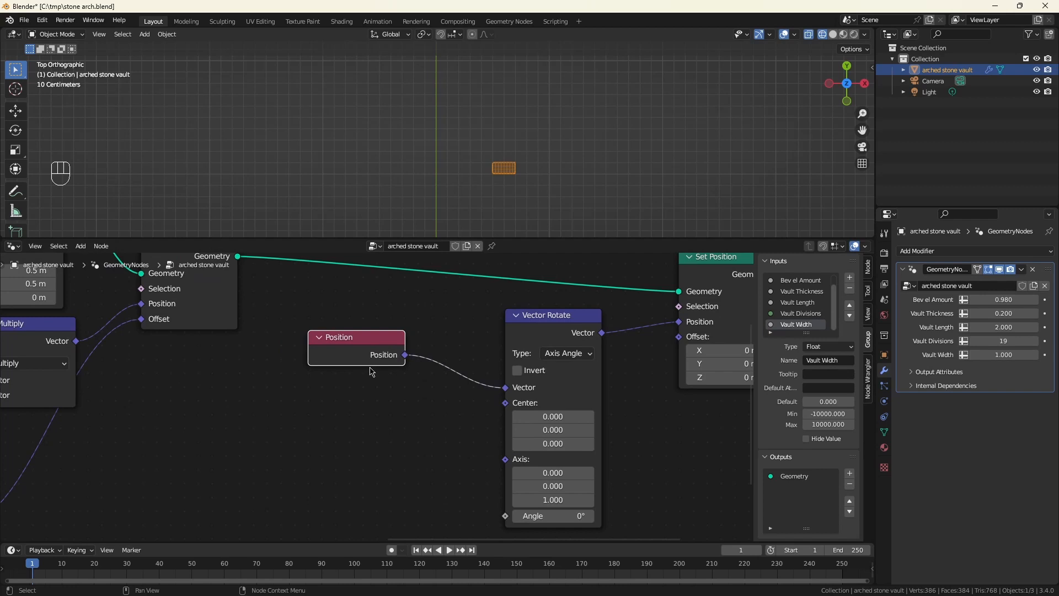
Add a group input named "Arch Divisions" and set its type to Integer
{"action": "left_click", "coordinate": [850, 278]}
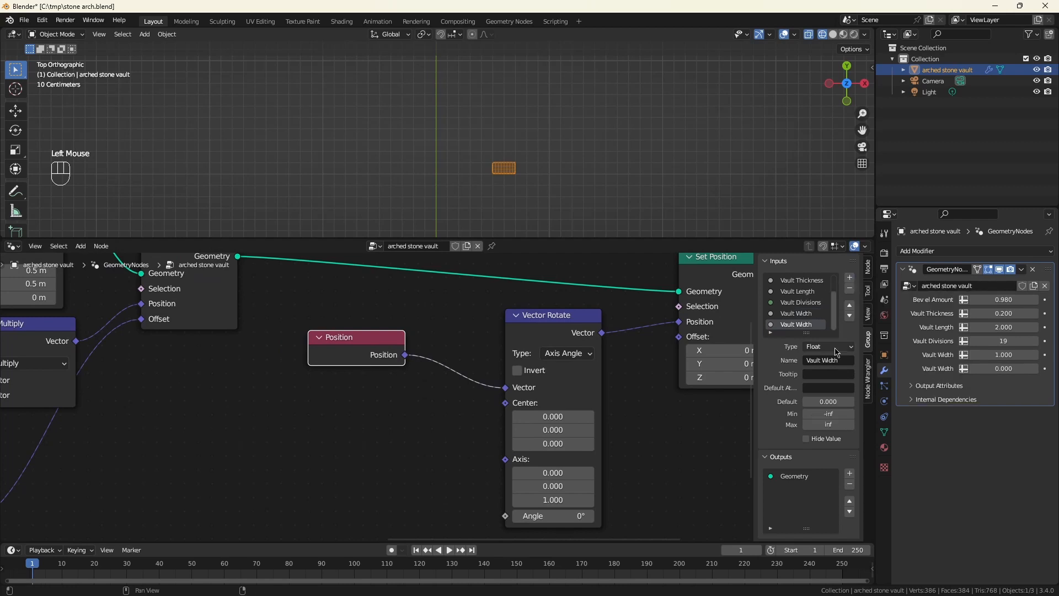
{"action": "double_click", "coordinate": [836, 360]}
{"action": "type", "text": "Arch Divisions"}
{"action": "key", "text": "Return"}
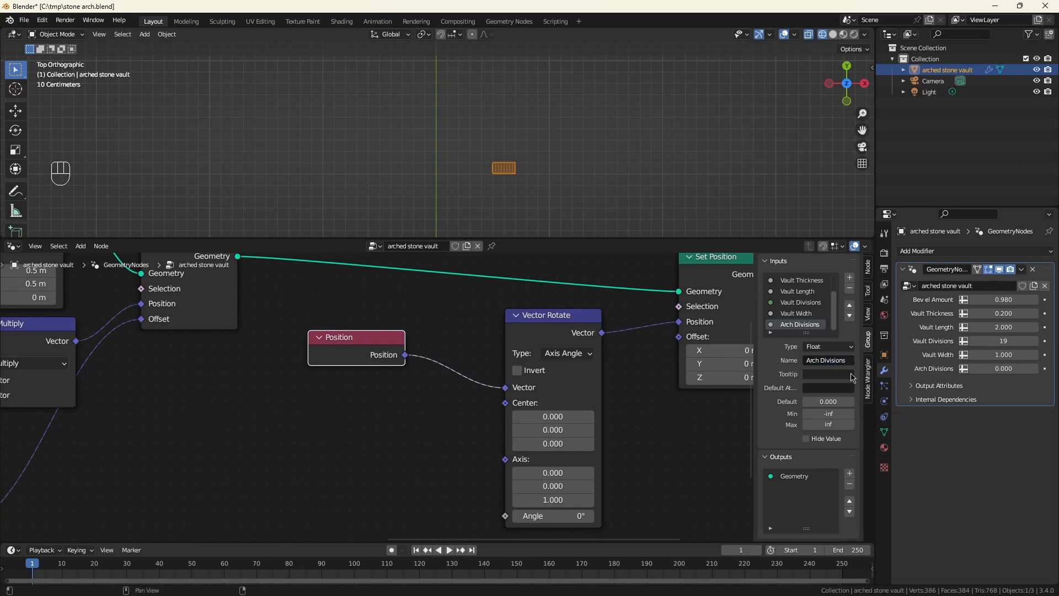
{"action": "left_click", "coordinate": [829, 346]}
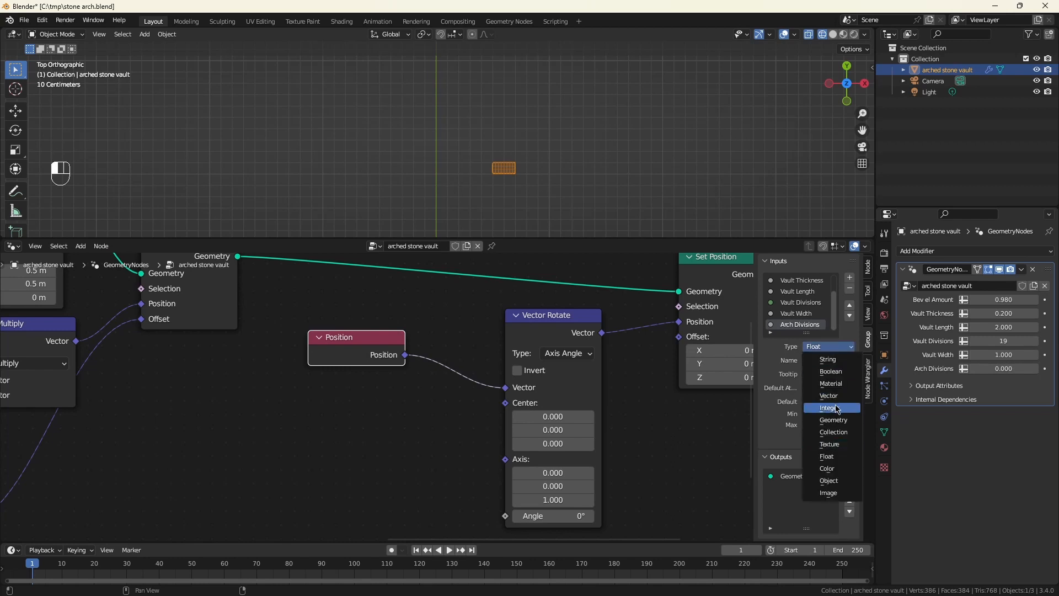
{"action": "left_click", "coordinate": [828, 361]}
Add a Group Input node beside the Vector Rotate node and a Divide node fed by its Arch Divisions output
{"action": "key", "text": "shift+a"}
{"action": "type", "text": "gou"}
{"action": "left_click", "coordinate": [334, 446]}
{"action": "left_click", "coordinate": [175, 430]}
{"action": "left_click_drag", "start_coordinate": [252, 501], "coordinate": [321, 496]}
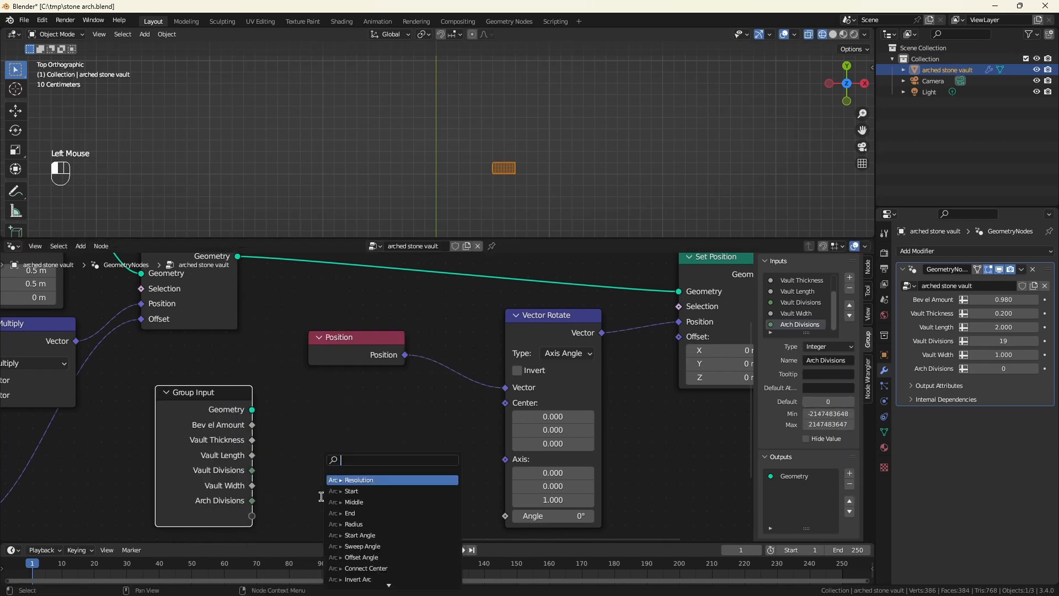
{"action": "type", "text": "di"}
{"action": "key", "text": "Return"}
{"action": "left_click", "coordinate": [328, 405]}
Rewire Arch Divisions to the new Divide node's second value and set its first value to -pi
{"action": "right_click_drag", "start_coordinate": [282, 477], "coordinate": [291, 496], "text": "ctrl"}
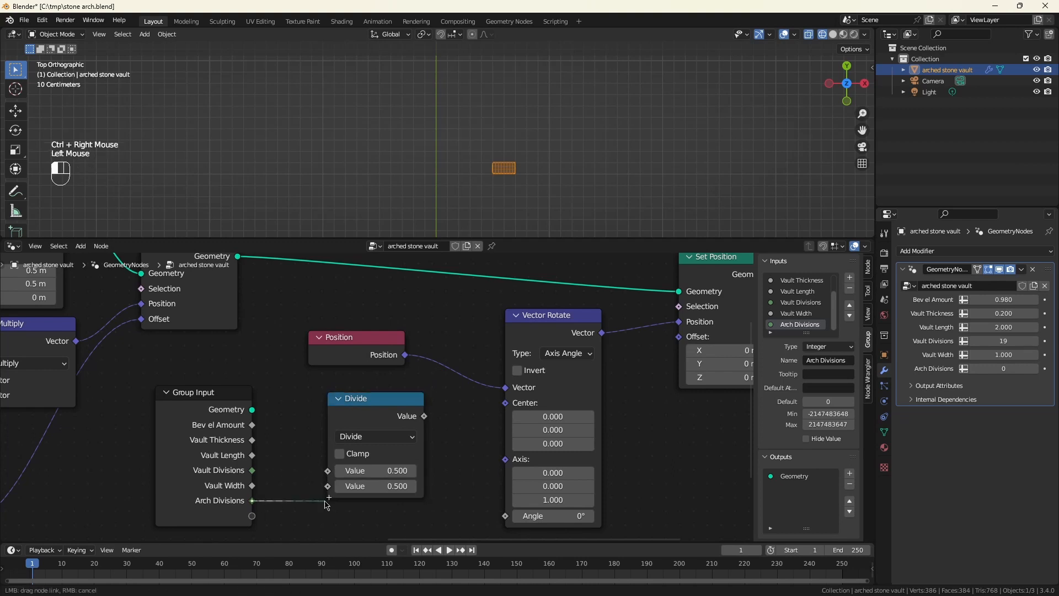
{"action": "left_click_drag", "start_coordinate": [252, 500], "coordinate": [327, 486]}
{"action": "double_click", "coordinate": [392, 472]}
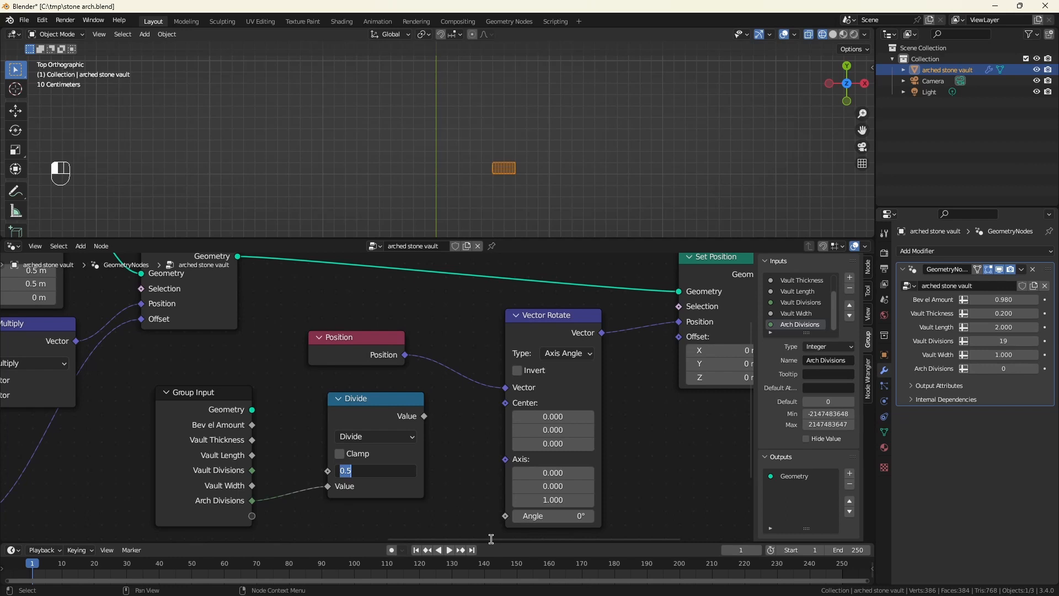
{"action": "type", "text": "-pi"}
{"action": "key", "text": "Return"}
Add a Multiply node fed by the -pi Divide node's result and place it before the Vector Rotate node
{"action": "left_click_drag", "start_coordinate": [376, 399], "coordinate": [395, 430]}
{"action": "type", "text": "mu"}
{"action": "key", "text": "Return"}
{"action": "left_click", "coordinate": [395, 430]}
{"action": "scroll", "coordinate": [490, 373], "scroll_direction": "down", "scroll_amount": 3}
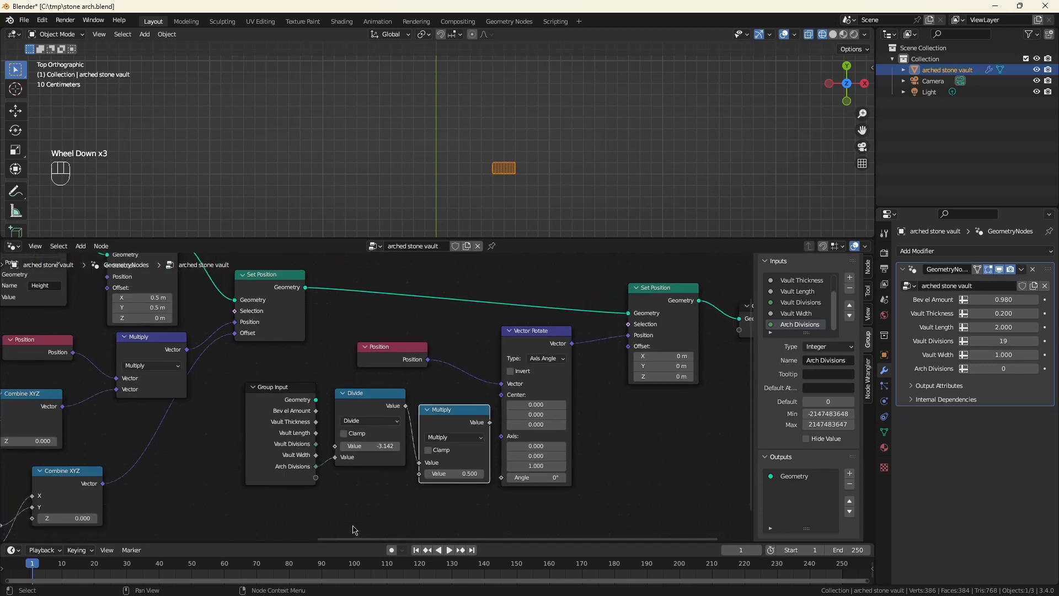
Add a Named Attribute node reading Height into Multiply's second value and connect the Multiply result to Vector Rotate's Angle
{"action": "scroll", "coordinate": [387, 502], "scroll_direction": "up", "scroll_amount": 4}
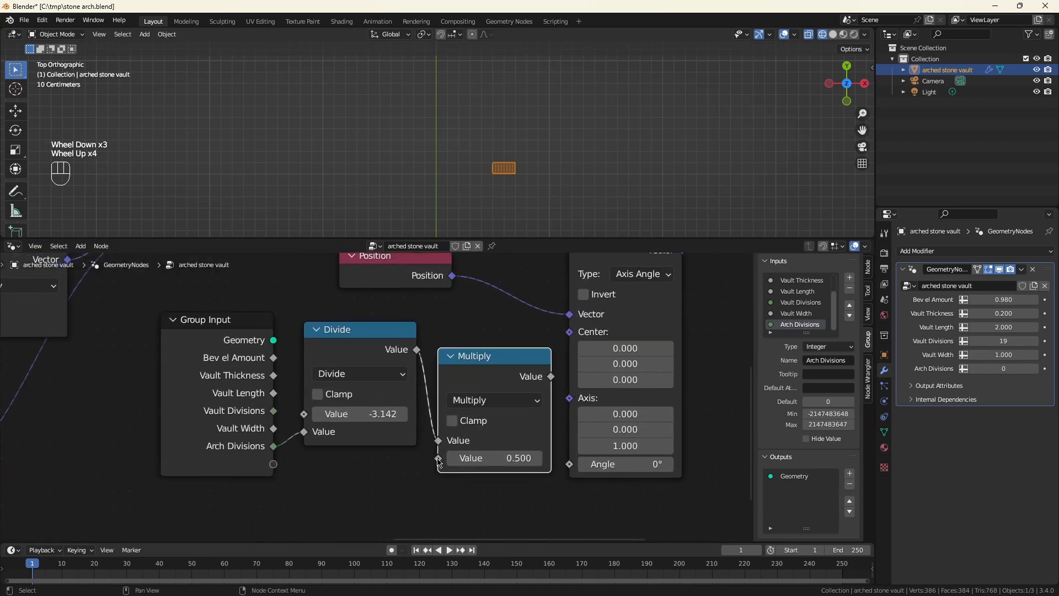
{"action": "left_click_drag", "start_coordinate": [438, 459], "coordinate": [420, 466]}
{"action": "type", "text": "nam"}
{"action": "key", "text": "Return"}
{"action": "left_click", "coordinate": [397, 480]}
{"action": "scroll", "coordinate": [380, 499], "scroll_direction": "down", "scroll_amount": 1}
{"action": "scroll", "coordinate": [375, 504], "scroll_direction": "up", "scroll_amount": 1}
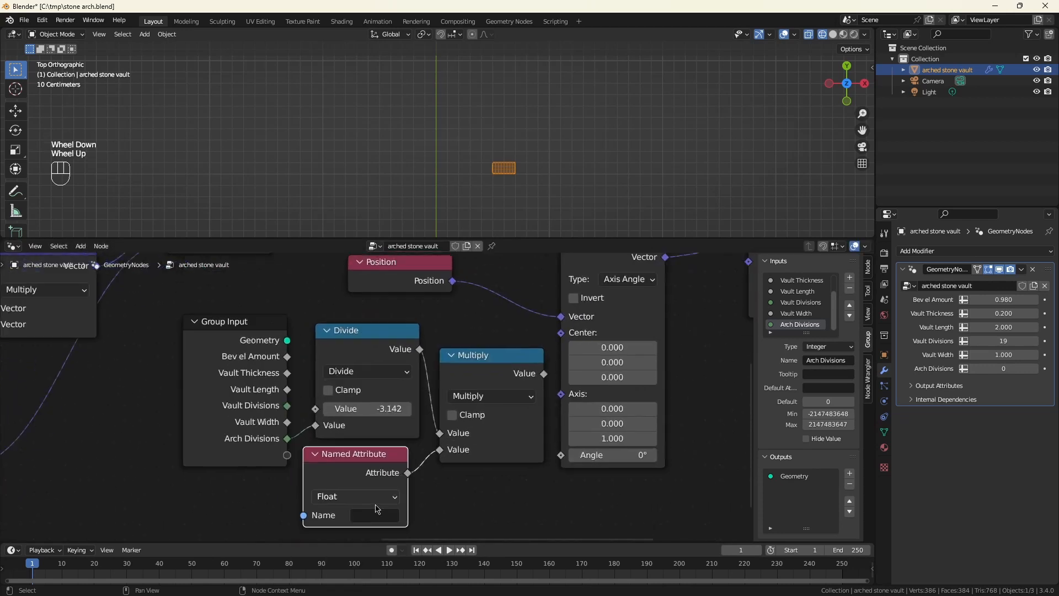
{"action": "left_click", "coordinate": [375, 515]}
{"action": "left_click", "coordinate": [396, 403]}
{"action": "left_click_drag", "start_coordinate": [544, 374], "coordinate": [561, 457]}
Set the modifier's Arch Divisions to 11 and view the bent block in perspective
{"action": "left_click", "coordinate": [1005, 370]}
{"action": "type", "text": "11"}
{"action": "key", "text": "Return"}
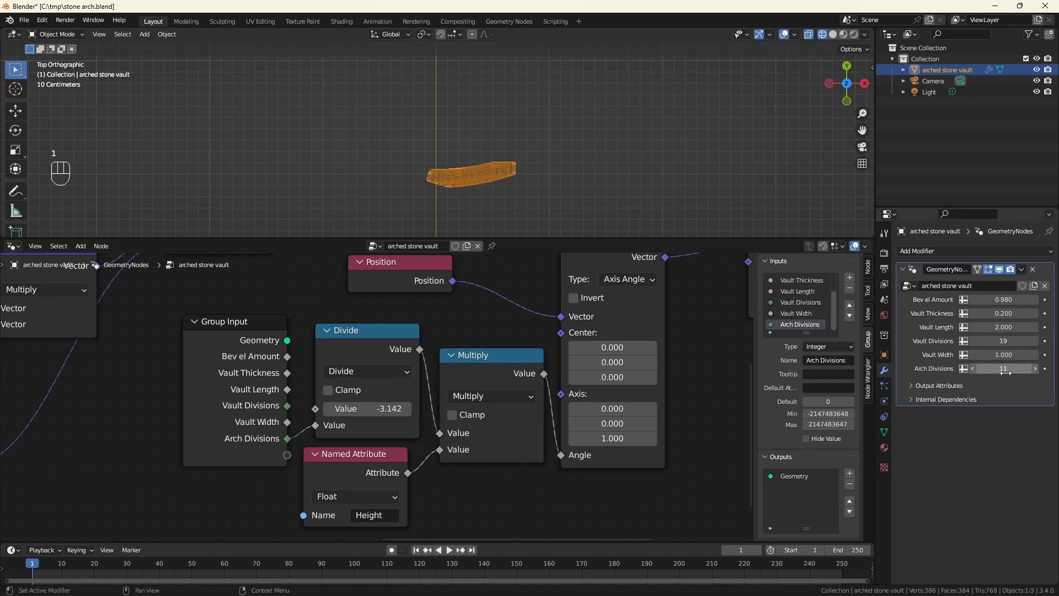
{"action": "scroll", "coordinate": [451, 160], "scroll_direction": "down", "scroll_amount": 2}
{"action": "middle_click_drag", "start_coordinate": [450, 167], "coordinate": [446, 114]}
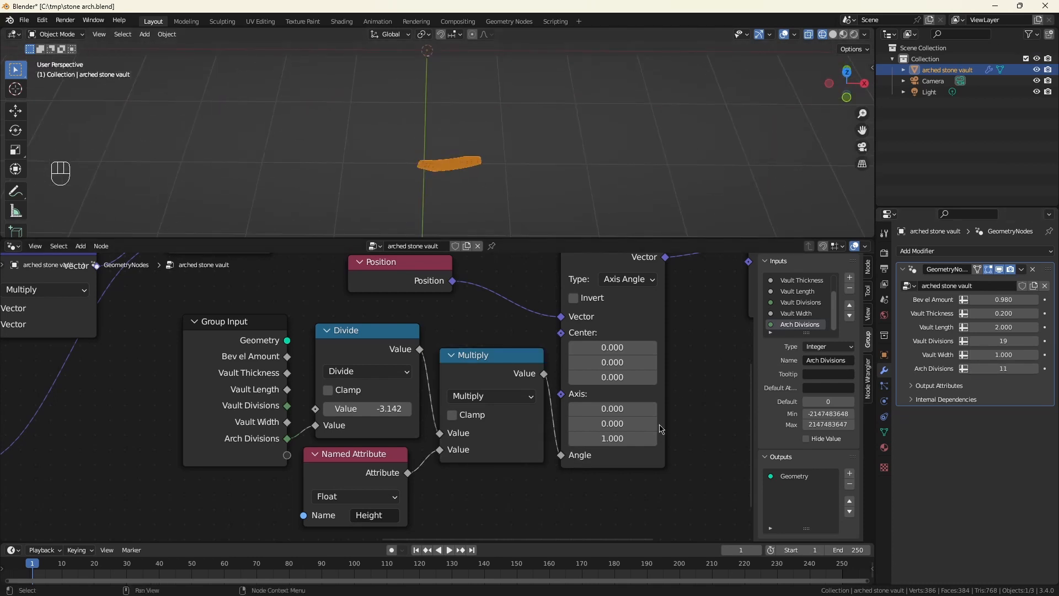
Set the Vector Rotate axis to 0, 1, 0 so the block bends around Y
{"action": "left_click_drag", "start_coordinate": [616, 424], "coordinate": [616, 438]}
{"action": "key", "text": "Return"}
{"action": "left_click", "coordinate": [616, 424]}
{"action": "type", "text": "1"}
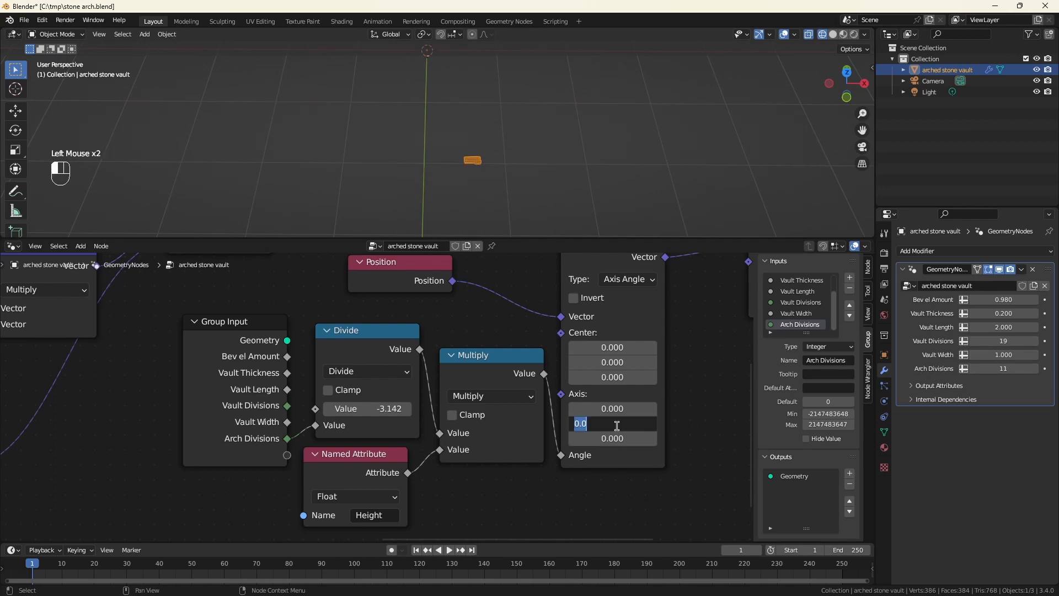
{"action": "key", "text": "Return"}
{"action": "scroll", "coordinate": [491, 157], "scroll_direction": "up", "scroll_amount": 4}
{"action": "middle_click_drag", "start_coordinate": [495, 138], "coordinate": [488, 95]}
{"action": "scroll", "coordinate": [487, 90], "scroll_direction": "down", "scroll_amount": 1}
{"action": "scroll", "coordinate": [488, 83], "scroll_direction": "up", "scroll_amount": 2}
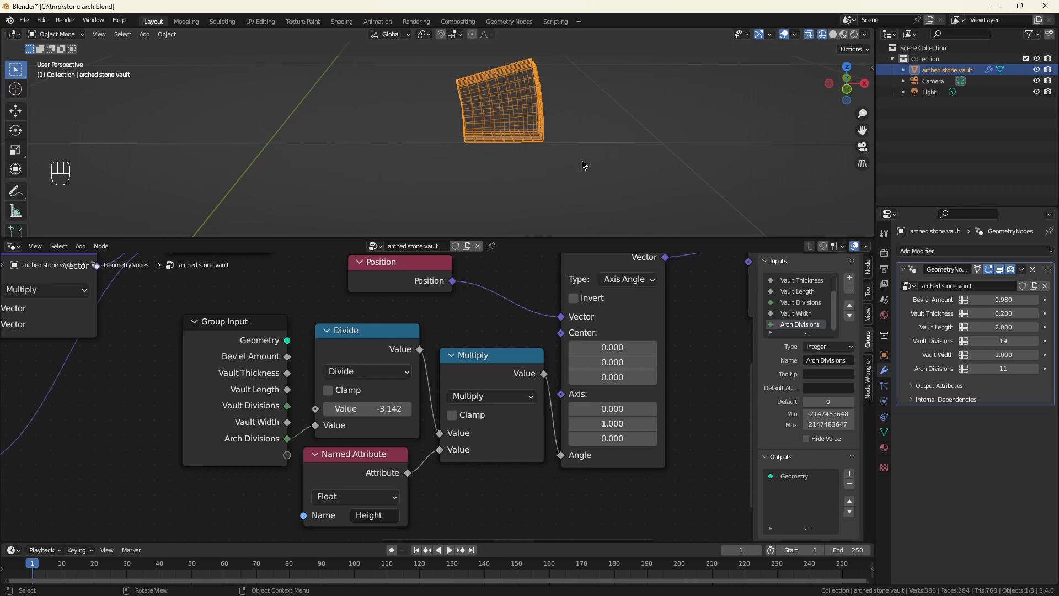
Switch the viewport to solid shading and move the Group Output node farther from the last Set Position node
{"action": "left_click", "coordinate": [698, 335]}
{"action": "left_click", "coordinate": [833, 34]}
{"action": "scroll", "coordinate": [476, 392], "scroll_direction": "down", "scroll_amount": 6}
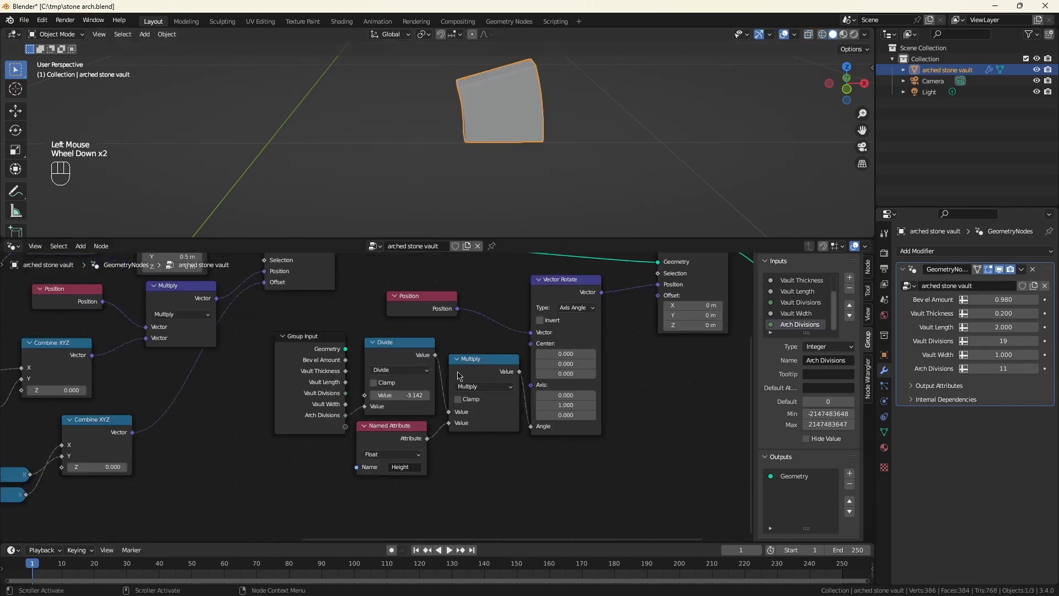
{"action": "scroll", "coordinate": [474, 390], "scroll_direction": "up", "scroll_amount": 3}
{"action": "left_click_drag", "start_coordinate": [363, 359], "coordinate": [674, 329]}
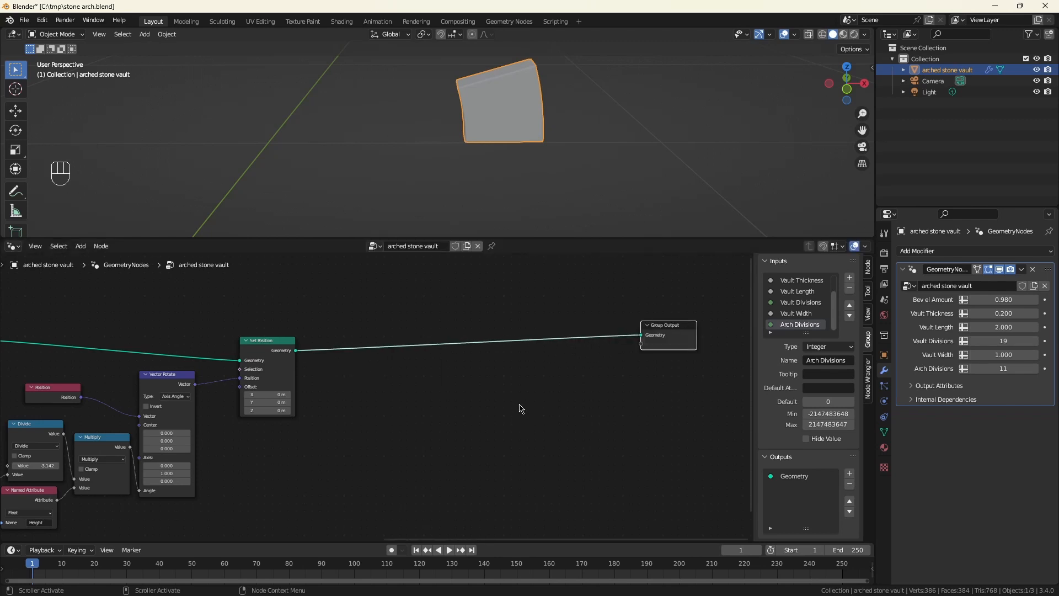
Insert a Duplicate Elements node between the last Set Position and the Group Output, with its domain set to Face
{"action": "key", "text": "shift+a"}
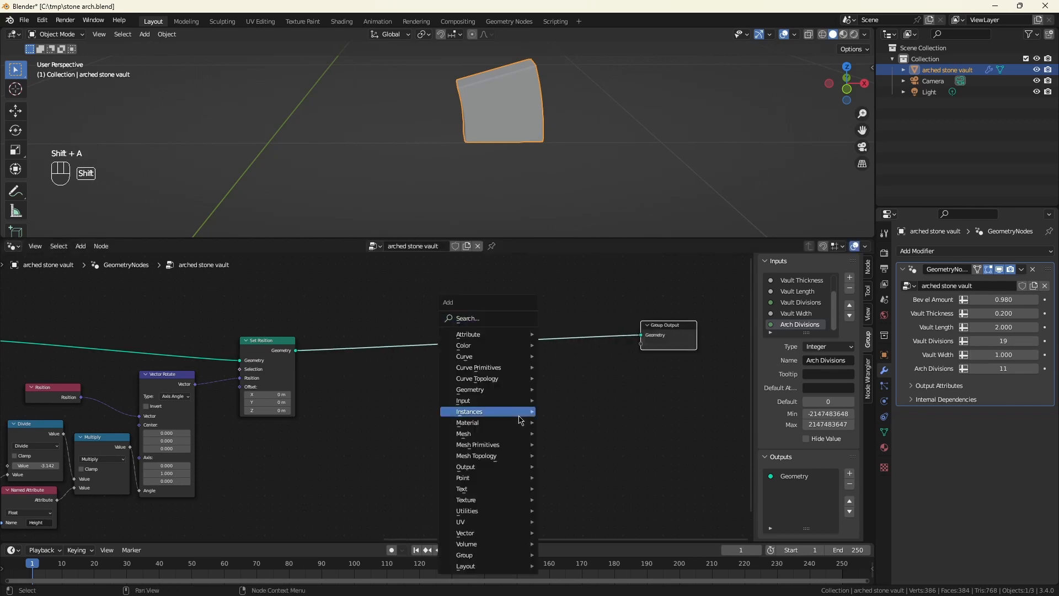
{"action": "type", "text": "dupl"}
{"action": "key", "text": "Return"}
{"action": "left_click", "coordinate": [411, 359]}
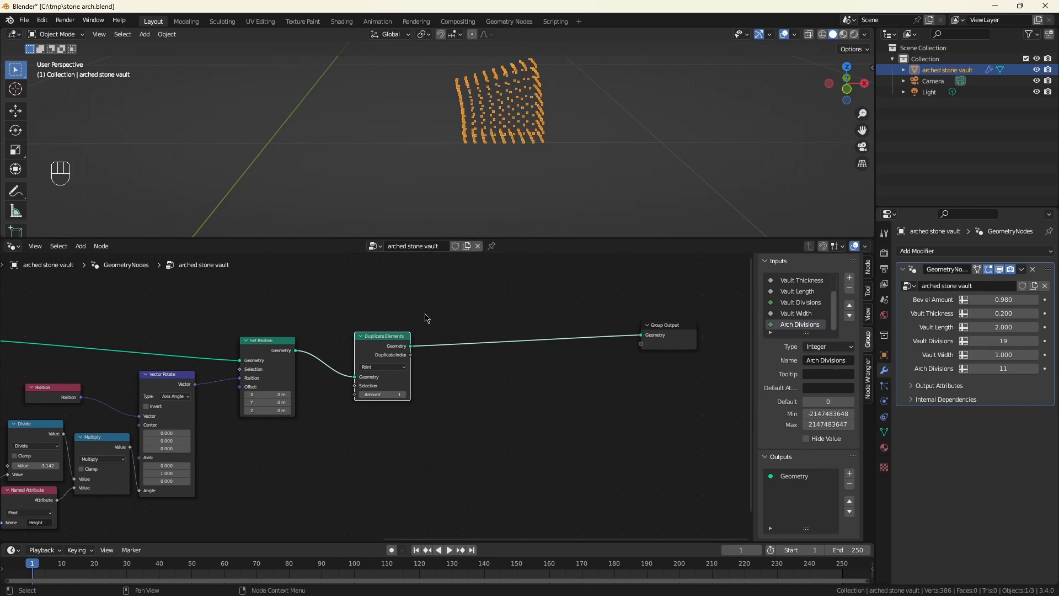
{"action": "scroll", "coordinate": [387, 383], "scroll_direction": "up", "scroll_amount": 3}
{"action": "left_click", "coordinate": [384, 362]}
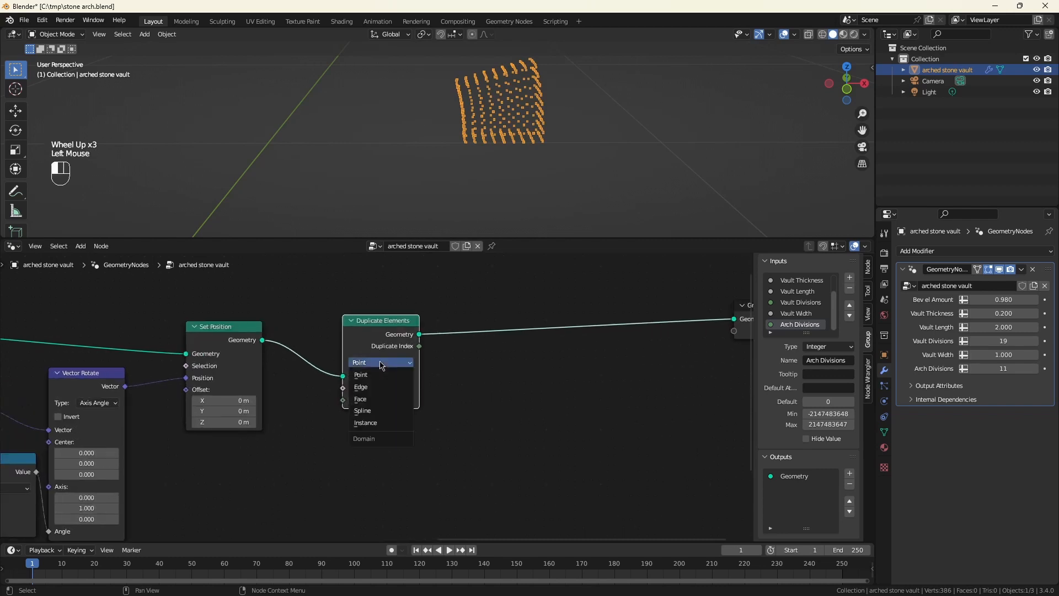
{"action": "left_click", "coordinate": [382, 398]}
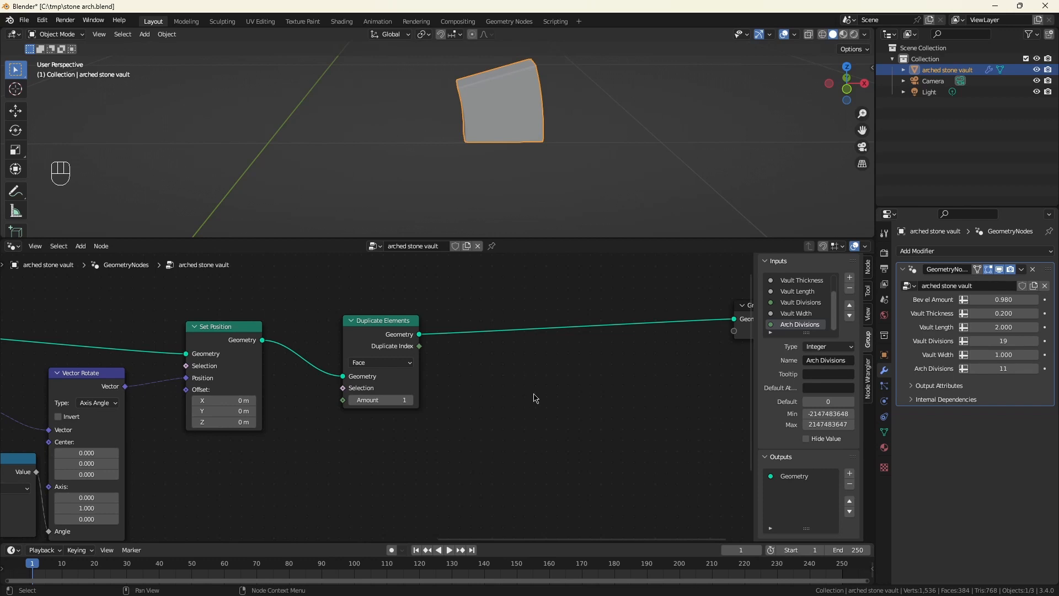
Make room before Duplicate Elements and insert a Geometry to Instance node between it and Set Position
{"action": "left_click_drag", "start_coordinate": [390, 326], "coordinate": [508, 327]}
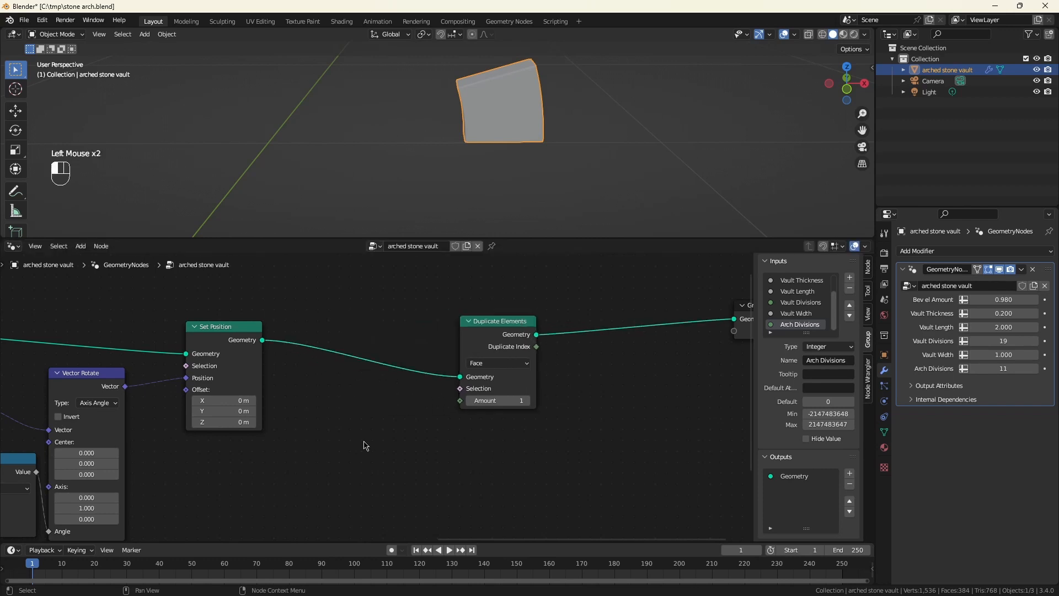
{"action": "key", "text": "shift+a"}
{"action": "type", "text": "geo to"}
{"action": "key", "text": "Return"}
{"action": "left_click", "coordinate": [337, 364]}
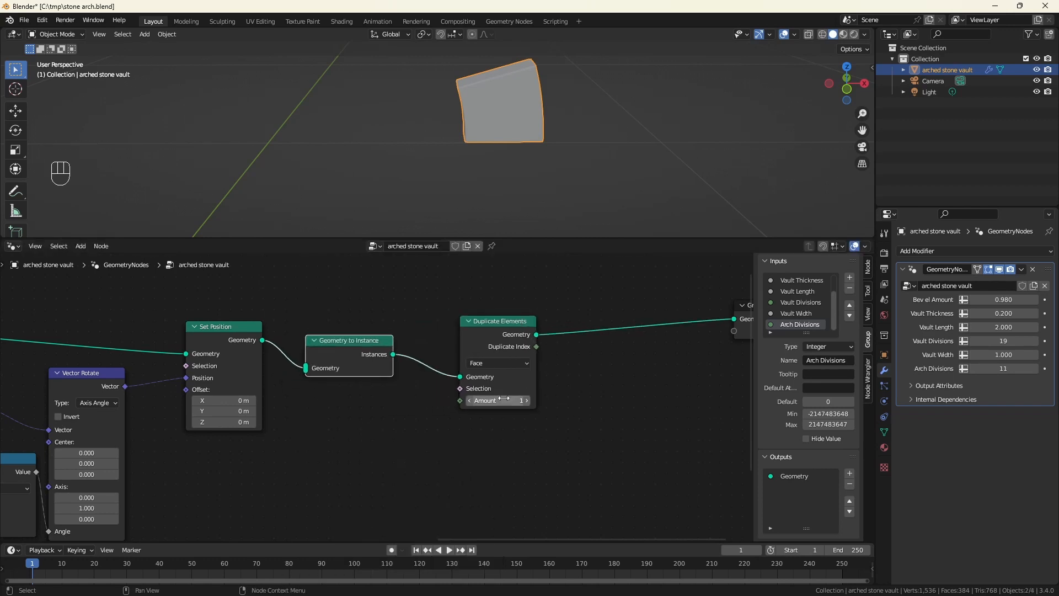
Set the Duplicate Elements domain to Instance and move the node closer to Geometry to Instance
{"action": "left_click", "coordinate": [497, 363]}
{"action": "left_click", "coordinate": [509, 427]}
{"action": "left_click", "coordinate": [601, 443]}
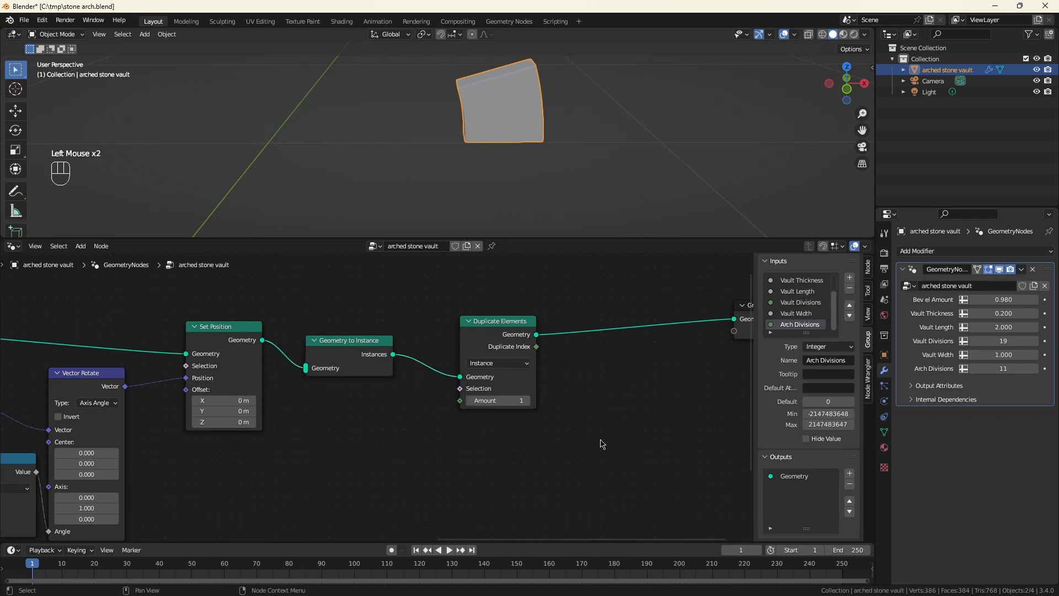
{"action": "left_click_drag", "start_coordinate": [498, 330], "coordinate": [478, 327]}
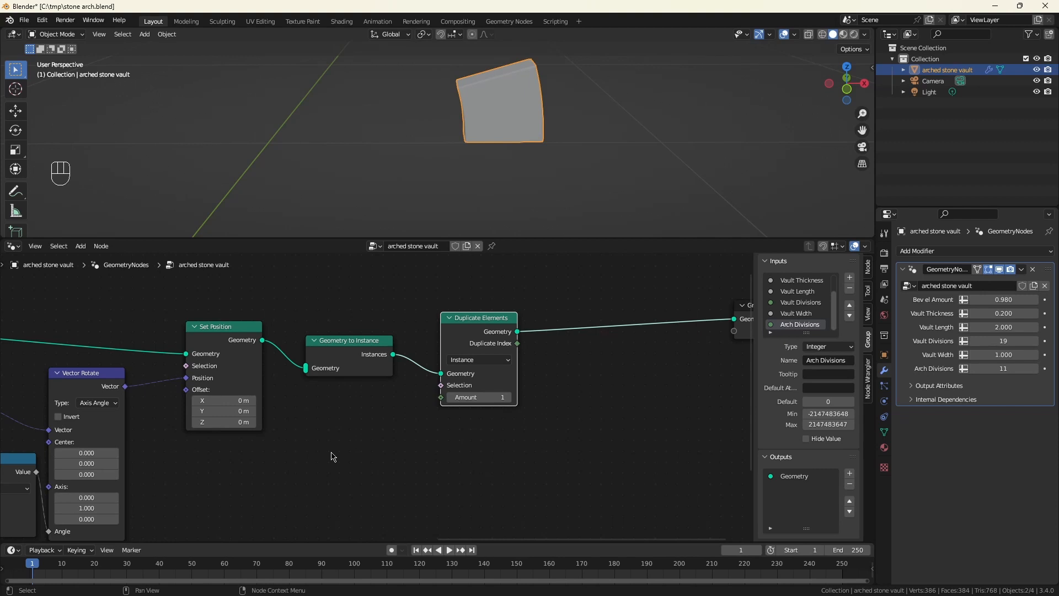
Feed the Duplicate Elements Amount from a new Group Input node's Arch Divisions output
{"action": "left_click_drag", "start_coordinate": [442, 397], "coordinate": [412, 402]}
{"action": "type", "text": "arch"}
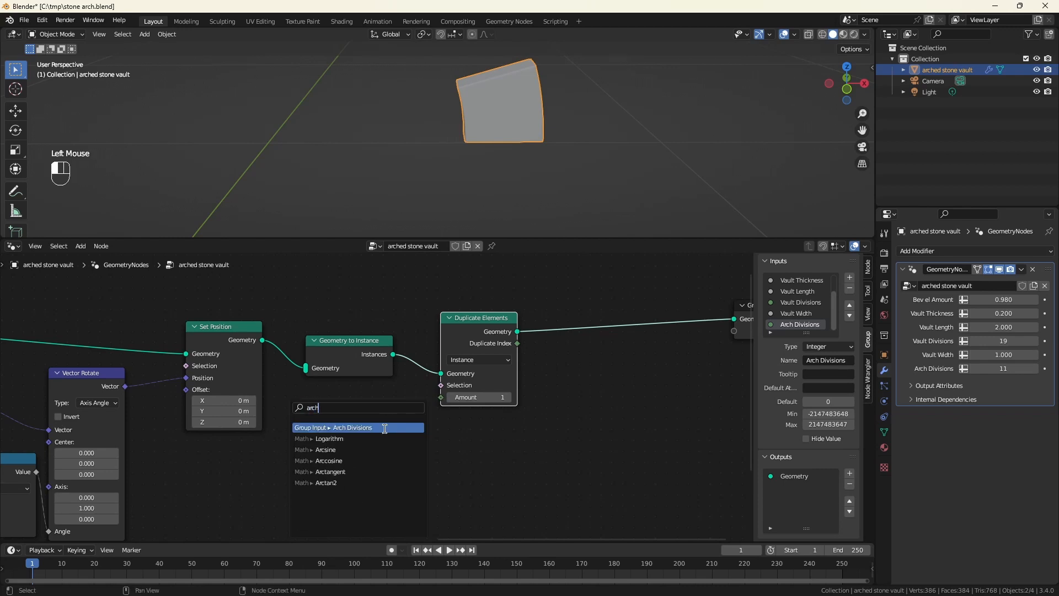
{"action": "left_click", "coordinate": [371, 429]}
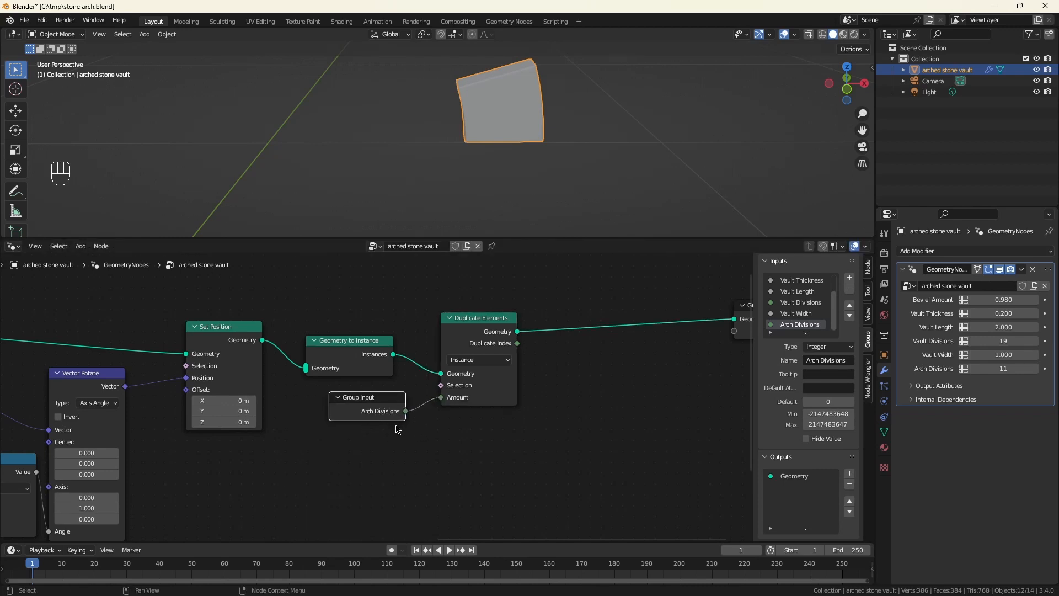
Insert a Realize Instances node between Duplicate Elements and the Group Output
{"action": "left_click", "coordinate": [456, 461]}
{"action": "key", "text": "shift+a"}
{"action": "type", "text": "realize"}
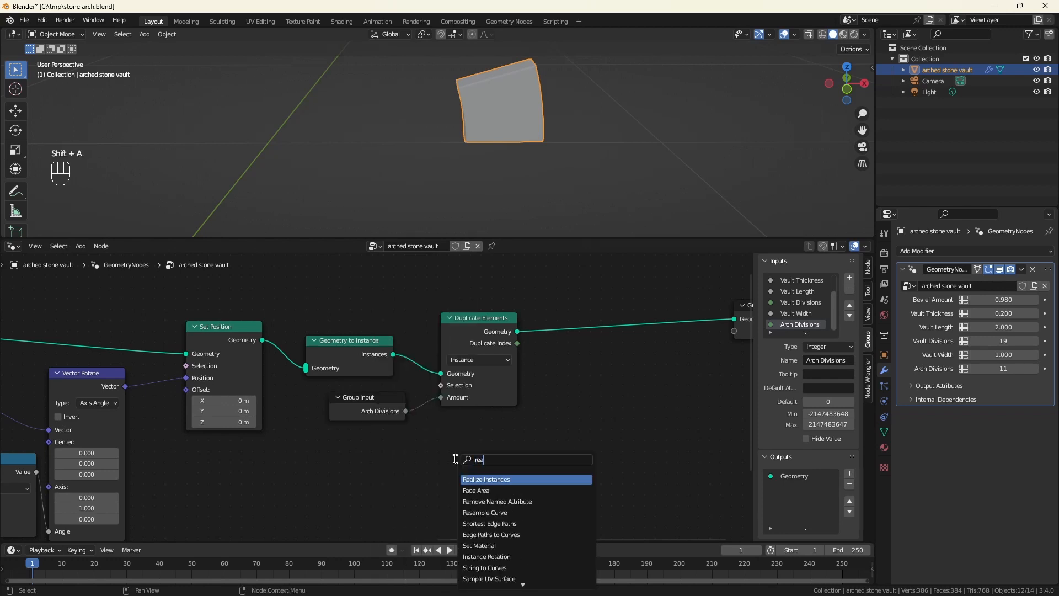
{"action": "key", "text": "Return"}
{"action": "left_click", "coordinate": [643, 338]}
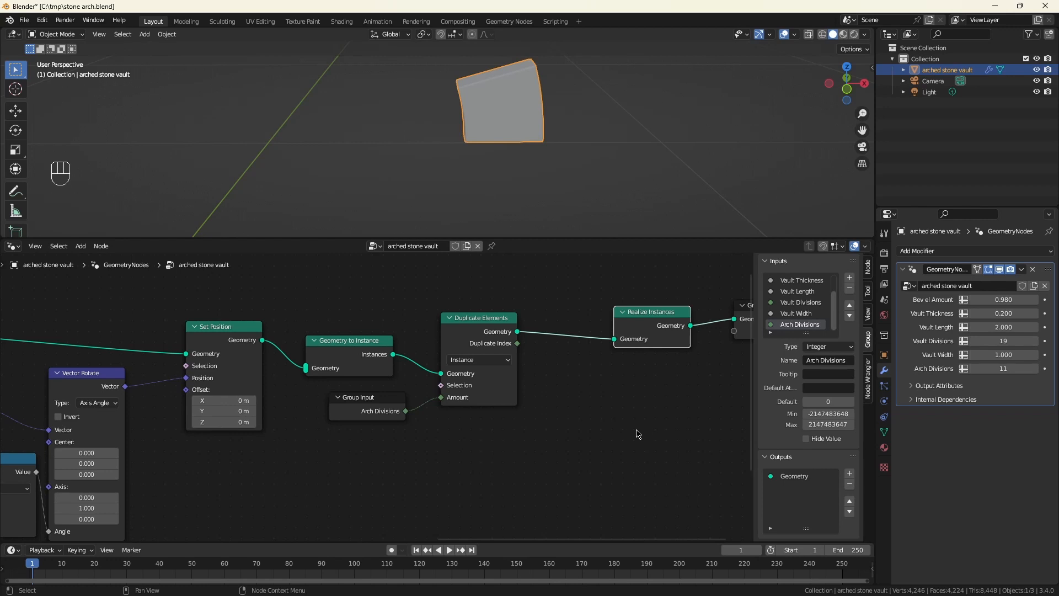
Insert a Store Named Attribute node between Duplicate Elements and Realize Instances, with its domain set to Instance
{"action": "left_click", "coordinate": [620, 427]}
{"action": "key", "text": "shift+a"}
{"action": "type", "text": "store"}
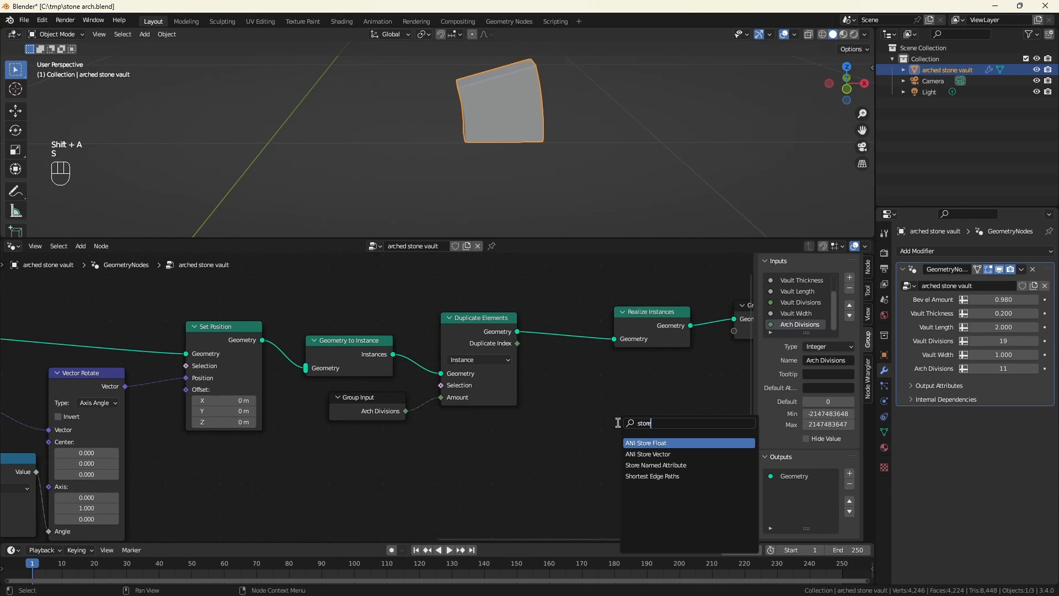
{"action": "key", "text": "Return"}
{"action": "left_click", "coordinate": [570, 335]}
{"action": "left_click", "coordinate": [573, 331]}
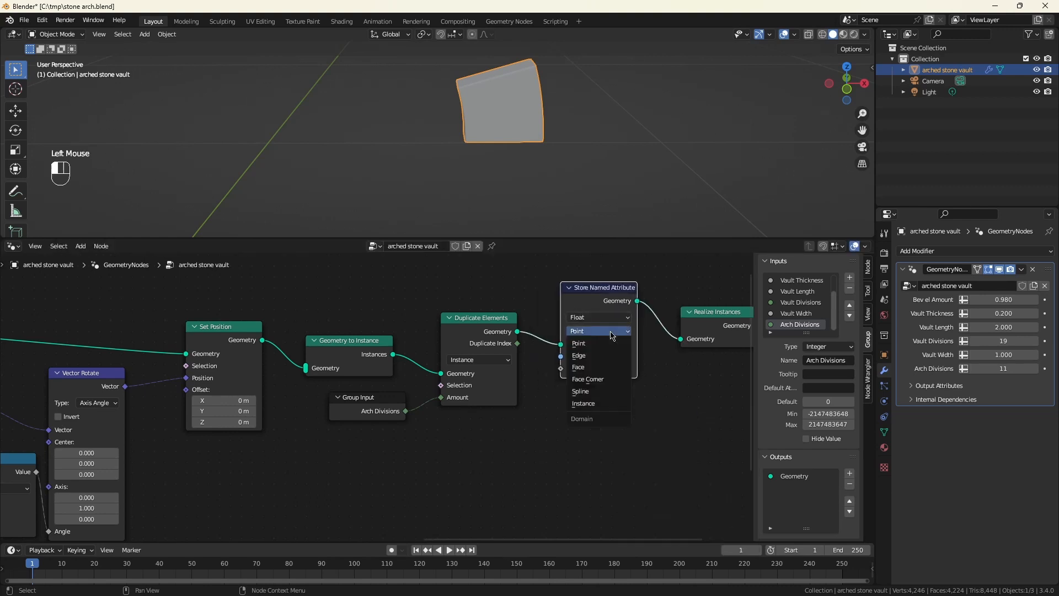
{"action": "left_click", "coordinate": [593, 405]}
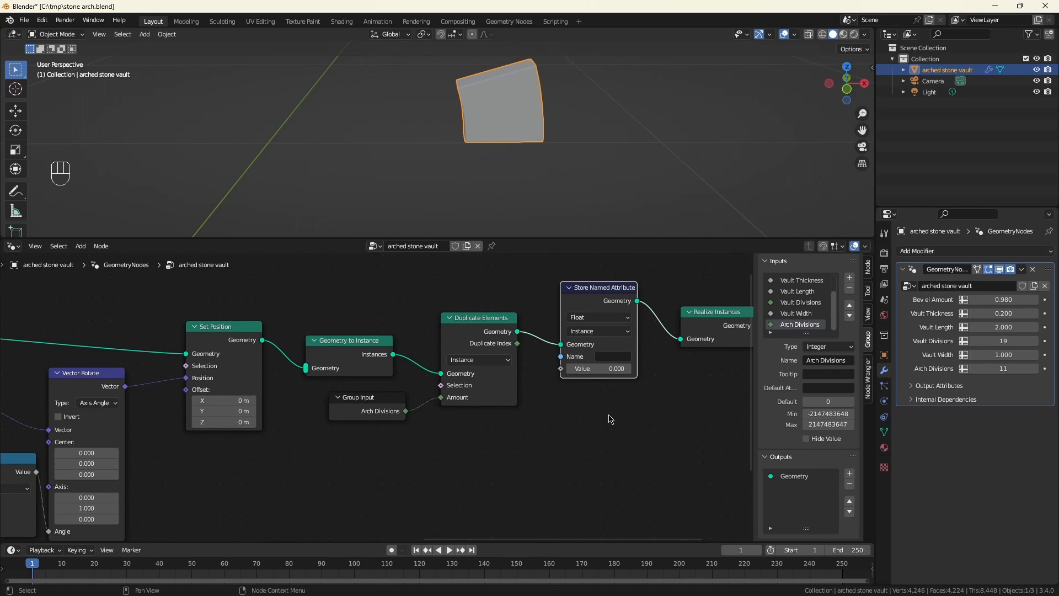
Name the stored attribute "Stone Index" and feed its Value from a new Index node
{"action": "left_click", "coordinate": [612, 357]}
{"action": "key", "text": "BackSpace"}
{"action": "left_click_drag", "start_coordinate": [561, 368], "coordinate": [491, 284]}
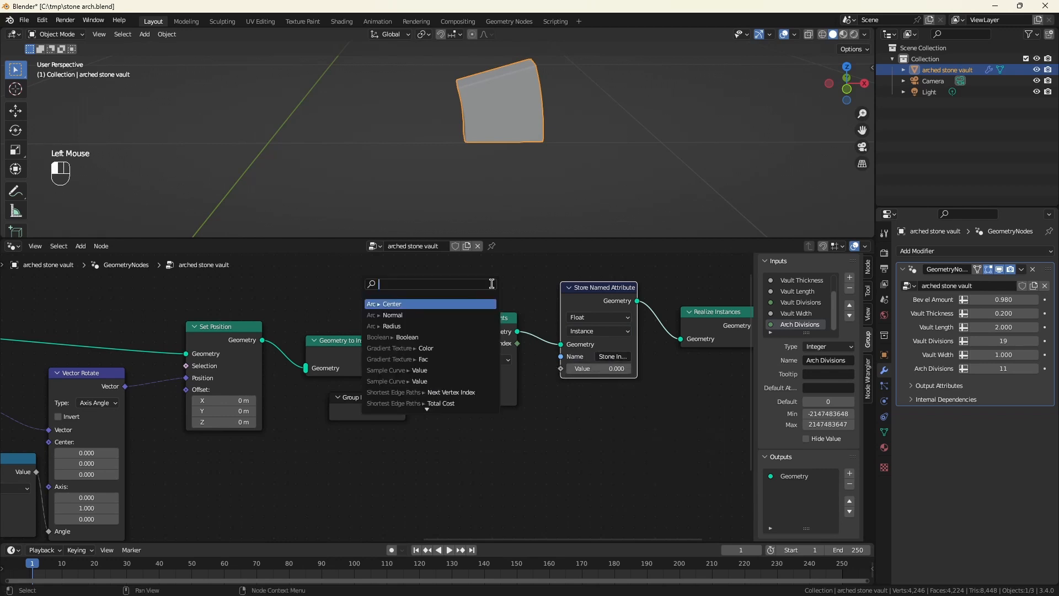
{"action": "type", "text": "ind"}
{"action": "left_click", "coordinate": [457, 303]}
{"action": "left_click", "coordinate": [484, 309]}
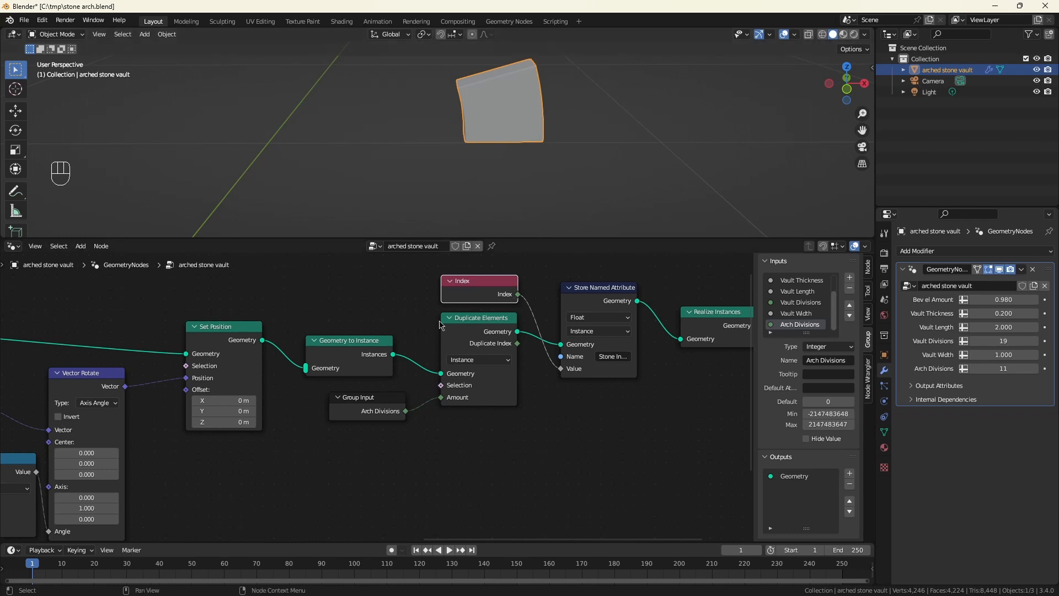
Insert a Set Position node between Realize Instances and the Group Output
{"action": "scroll", "coordinate": [315, 424], "scroll_direction": "down", "scroll_amount": 3}
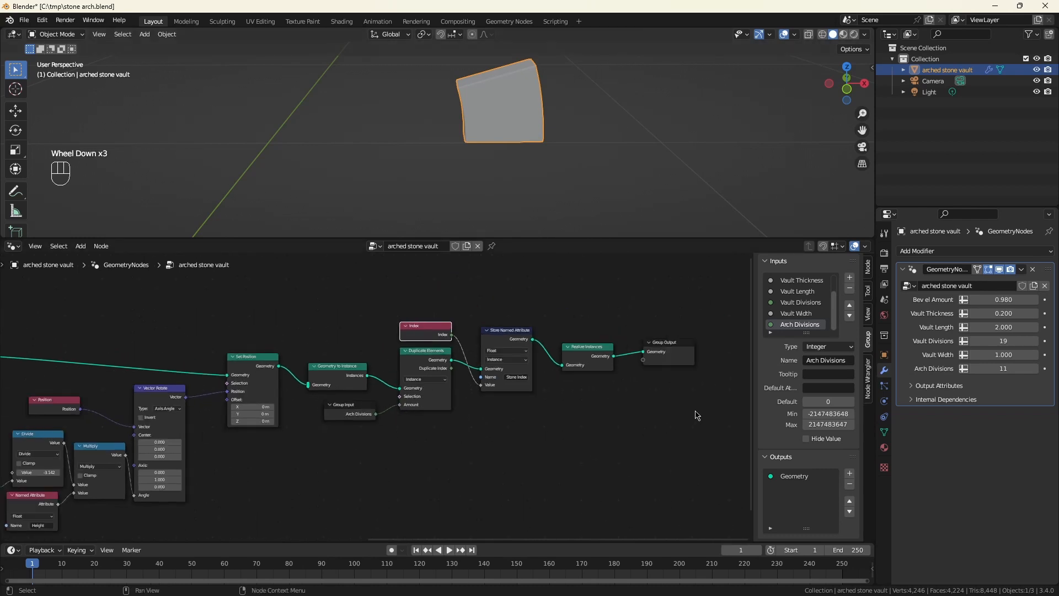
{"action": "scroll", "coordinate": [628, 417], "scroll_direction": "up", "scroll_amount": 2}
{"action": "left_click", "coordinate": [594, 397]}
{"action": "left_click", "coordinate": [592, 395]}
{"action": "key", "text": "shift+a"}
{"action": "type", "text": "set po"}
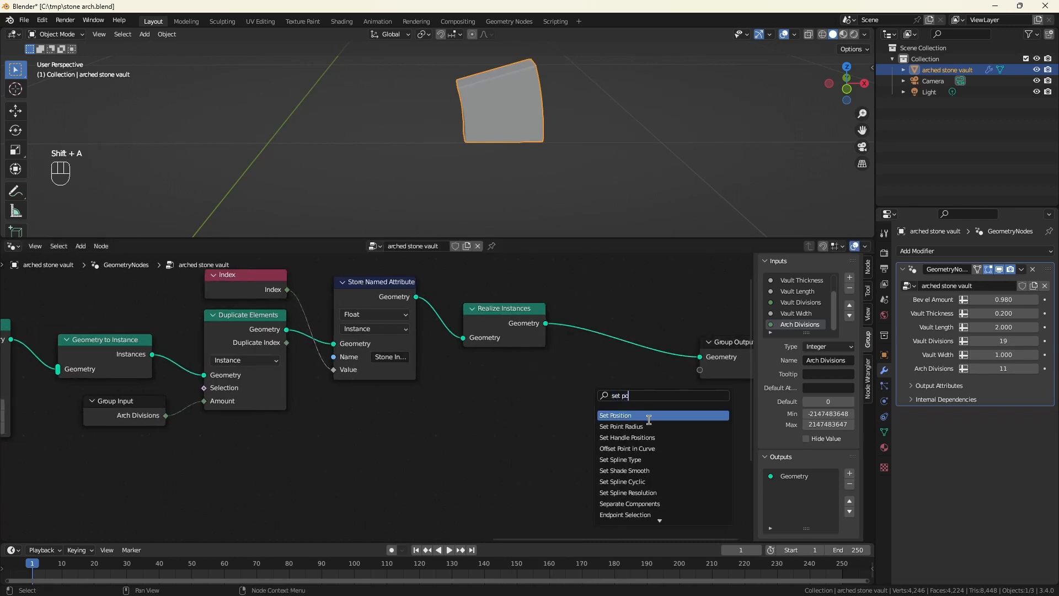
{"action": "left_click", "coordinate": [648, 416]}
{"action": "left_click", "coordinate": [648, 355]}
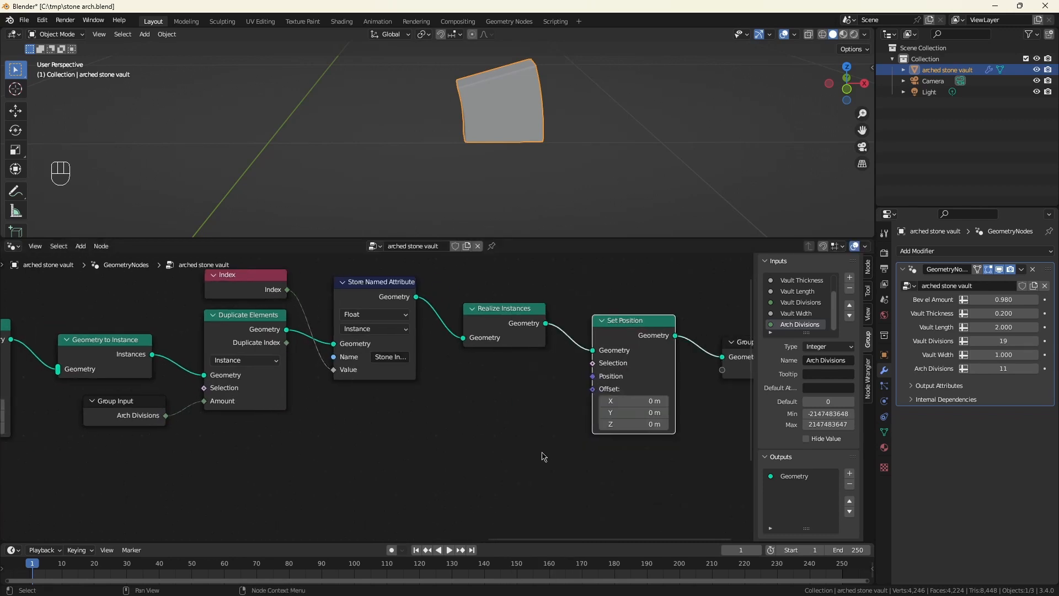
Add a Vector Rotate node feeding the new Set Position node's Position input
{"action": "left_click_drag", "start_coordinate": [593, 377], "coordinate": [567, 382]}
{"action": "type", "text": "vector ro"}
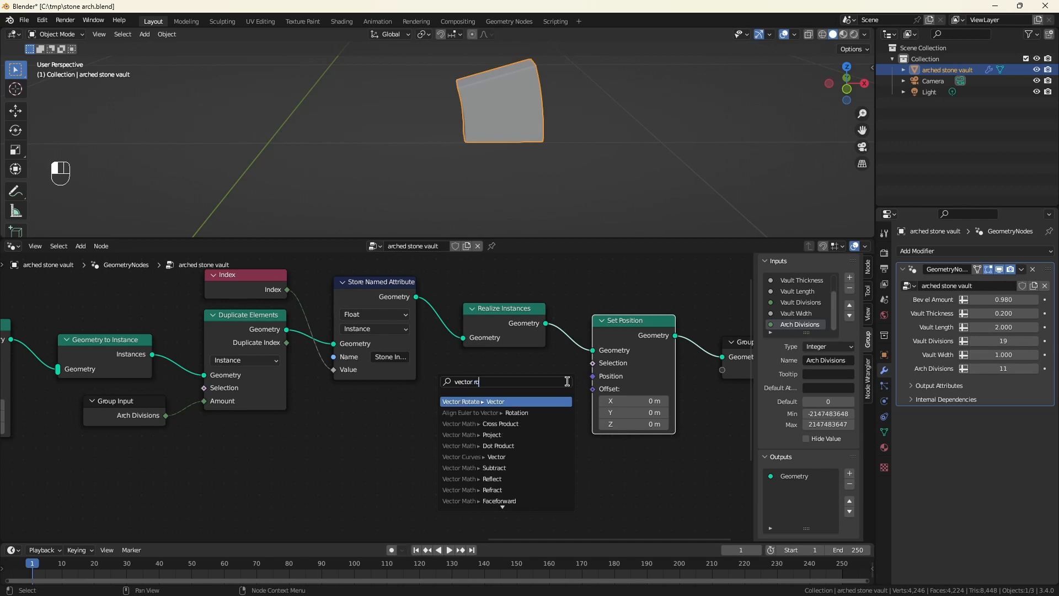
{"action": "left_click", "coordinate": [532, 402]}
{"action": "left_click", "coordinate": [513, 382]}
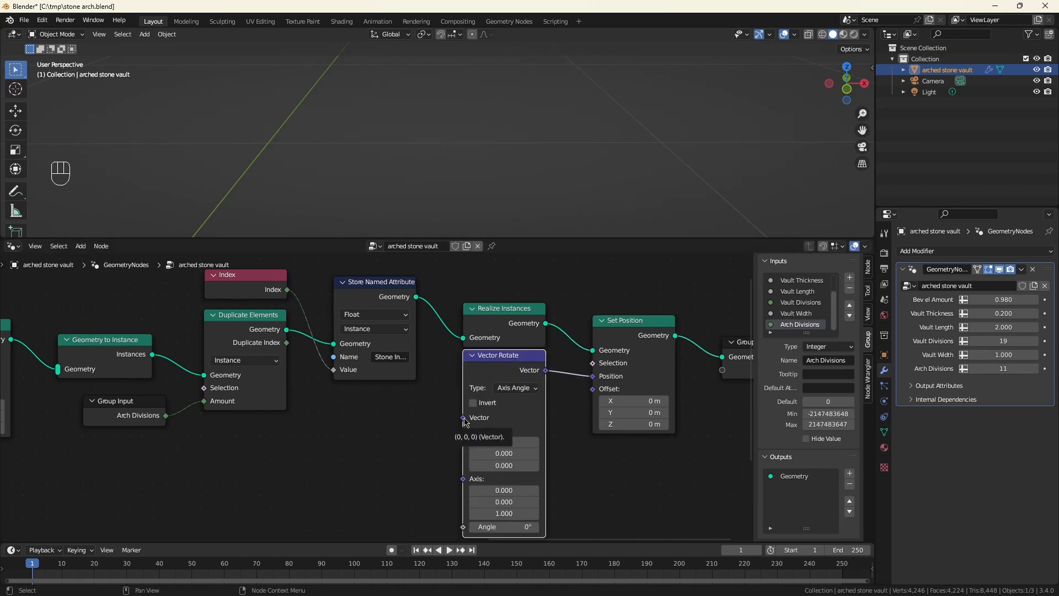
Add a Position node feeding the new Vector Rotate node's Vector input
{"action": "left_click_drag", "start_coordinate": [463, 418], "coordinate": [436, 416]}
{"action": "type", "text": "pos"}
{"action": "left_click", "coordinate": [410, 433]}
{"action": "left_click", "coordinate": [407, 426]}
{"action": "middle_click_drag", "start_coordinate": [337, 475], "coordinate": [354, 427]}
{"action": "scroll", "coordinate": [354, 427], "scroll_direction": "down", "scroll_amount": 1}
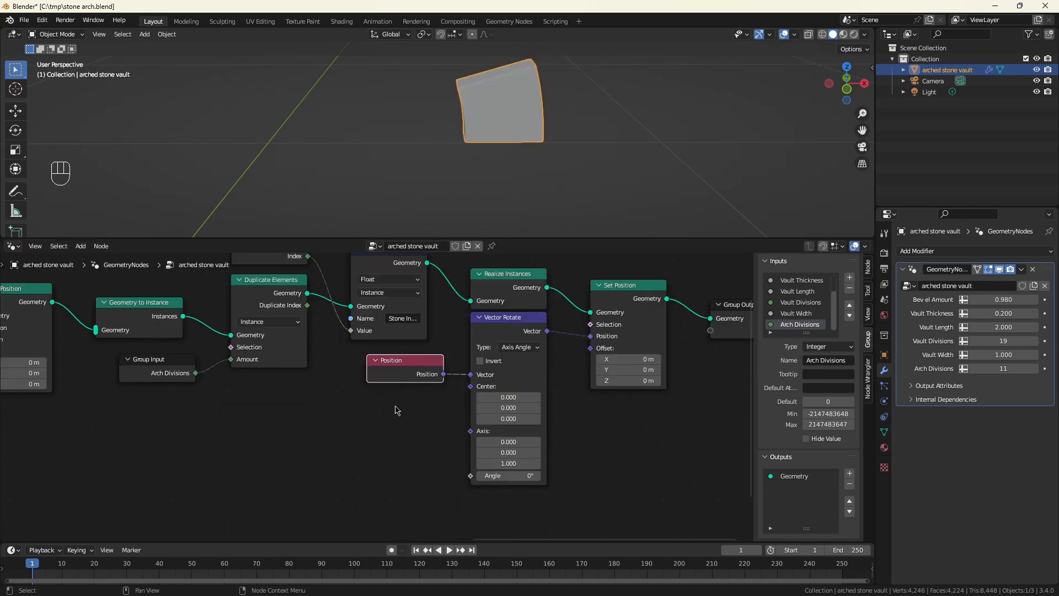
Add a Divide node dividing -pi by Arch Divisions from the repositioned Group Input beside Duplicate Elements
{"action": "left_click_drag", "start_coordinate": [157, 364], "coordinate": [207, 440]}
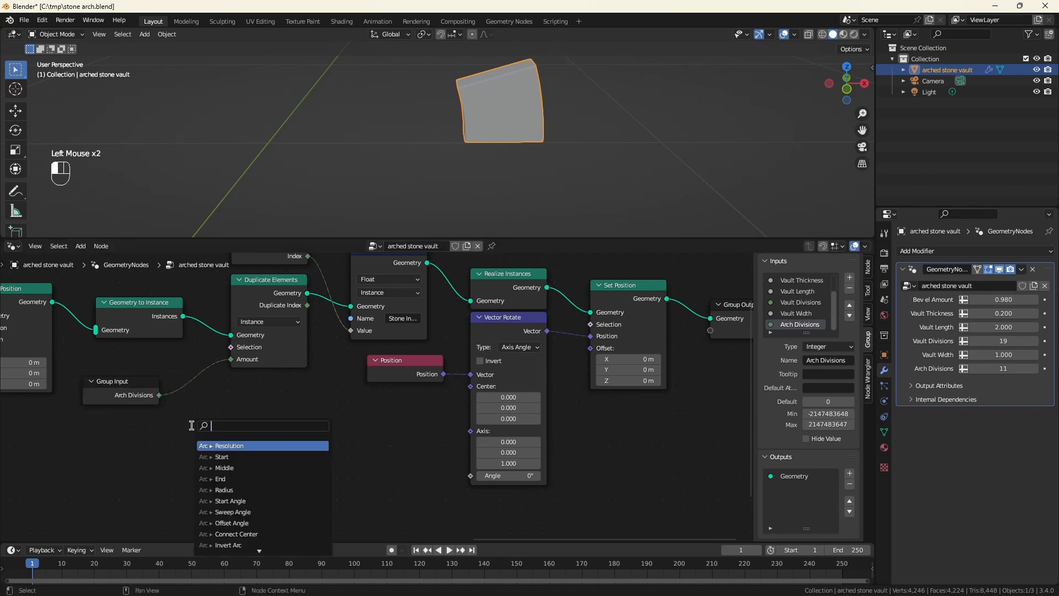
{"action": "type", "text": "div"}
{"action": "left_click", "coordinate": [215, 455]}
{"action": "left_click_drag", "start_coordinate": [196, 483], "coordinate": [197, 495]}
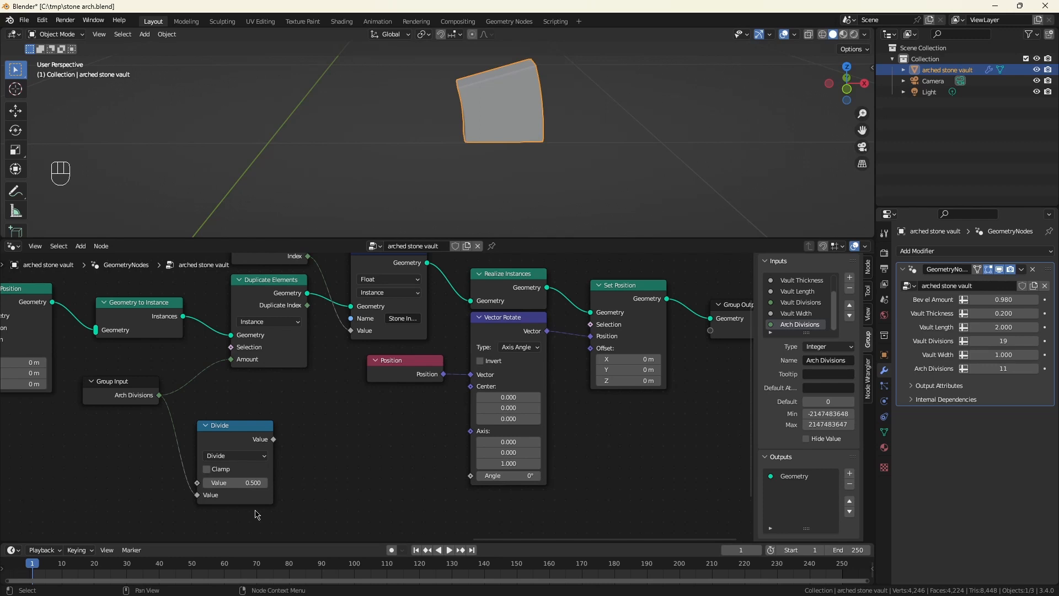
{"action": "left_click", "coordinate": [250, 484]}
{"action": "type", "text": "-pi"}
{"action": "key", "text": "Return"}
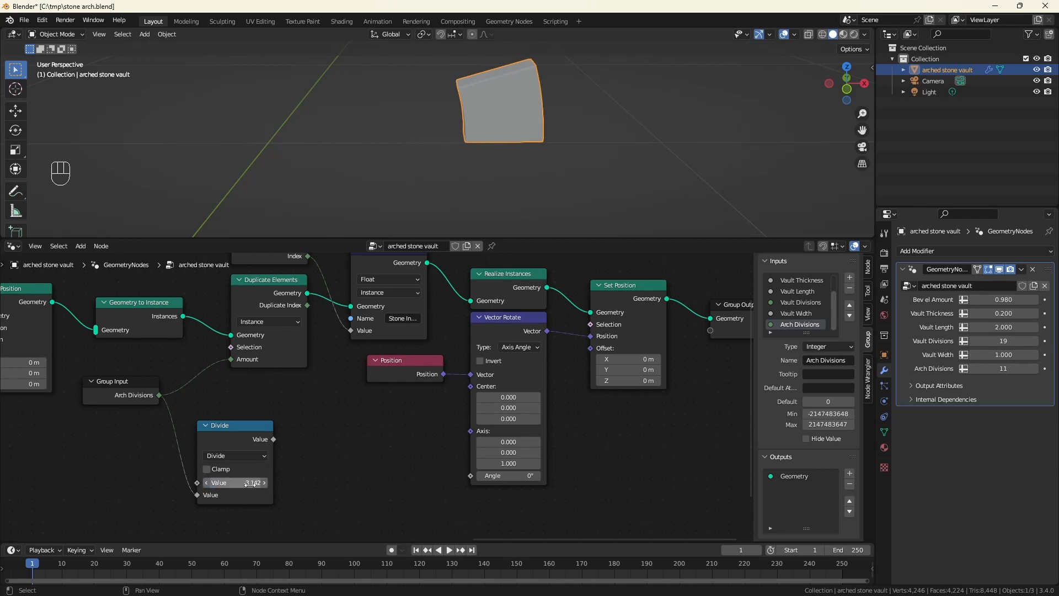
Multiply Duplicate Index by the Divide node's result and feed the product into the Vector Rotate node's Angle
{"action": "left_click_drag", "start_coordinate": [307, 305], "coordinate": [325, 356]}
{"action": "key", "text": "BackSpace"}
{"action": "key", "text": "BackSpace"}
{"action": "type", "text": "mul"}
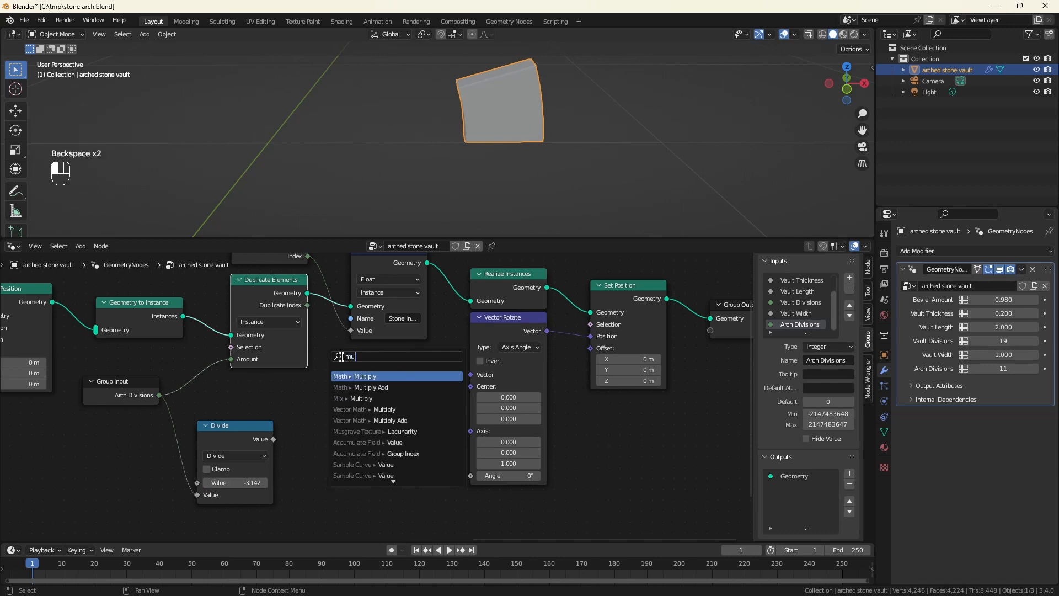
{"action": "key", "text": "Return"}
{"action": "left_click", "coordinate": [353, 404]}
{"action": "left_click_drag", "start_coordinate": [274, 439], "coordinate": [351, 469]}
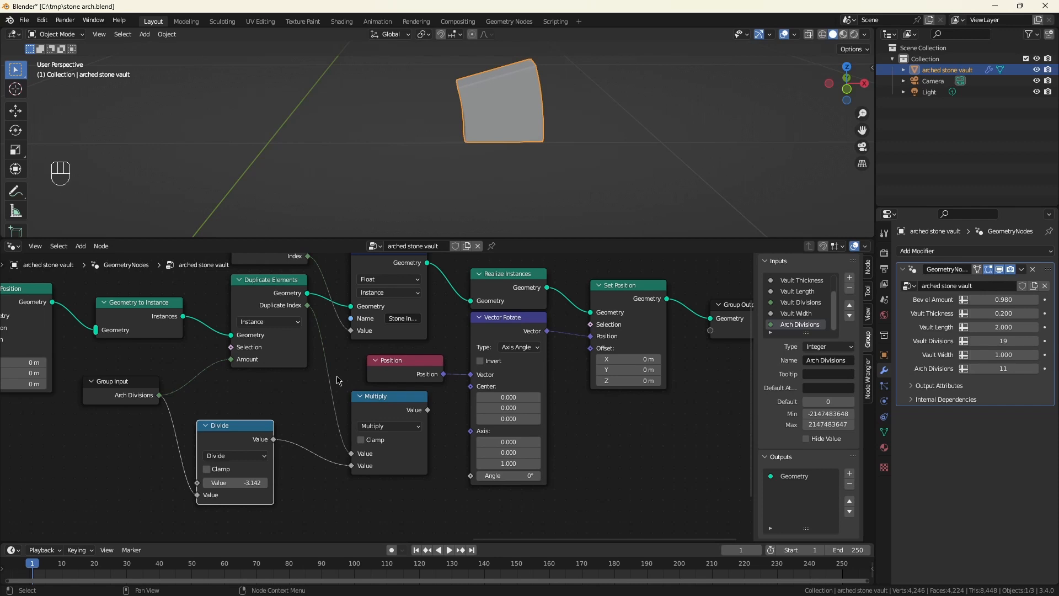
{"action": "left_click_drag", "start_coordinate": [428, 409], "coordinate": [471, 475]}
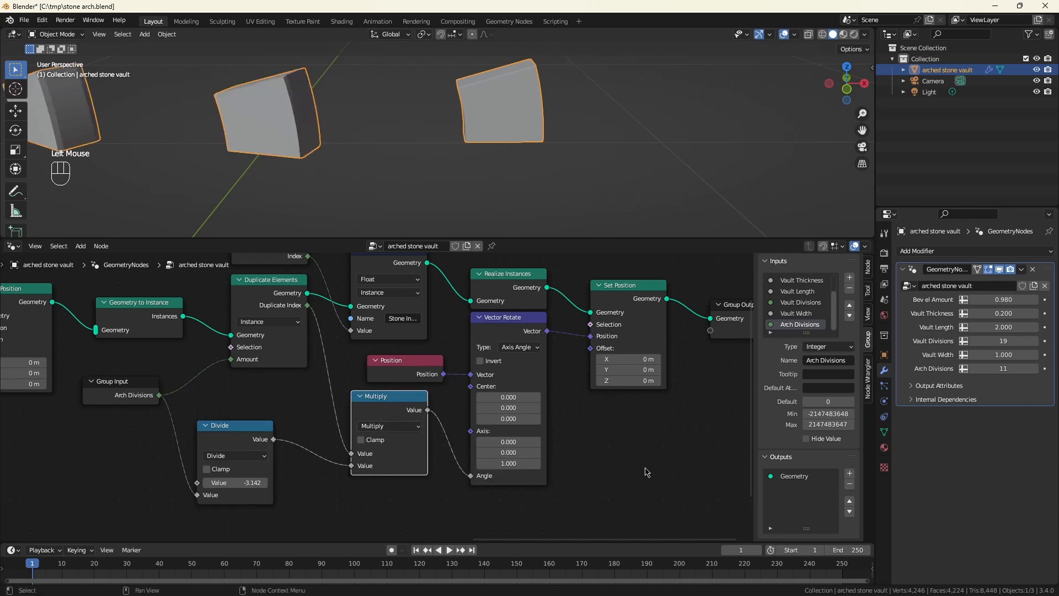
Set the Vector Rotate node's axis to 0, 1, 0 so the stones rotate around Y, and deselect the object
{"action": "left_click_drag", "start_coordinate": [520, 441], "coordinate": [521, 464]}
{"action": "key", "text": "Return"}
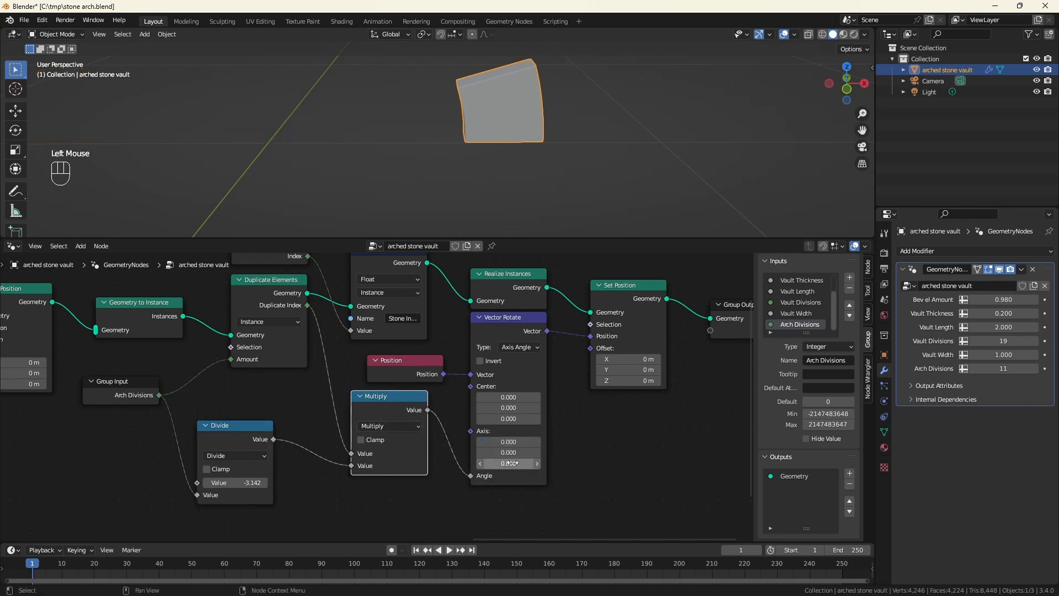
{"action": "left_click", "coordinate": [514, 453]}
{"action": "type", "text": "1"}
{"action": "key", "text": "Return"}
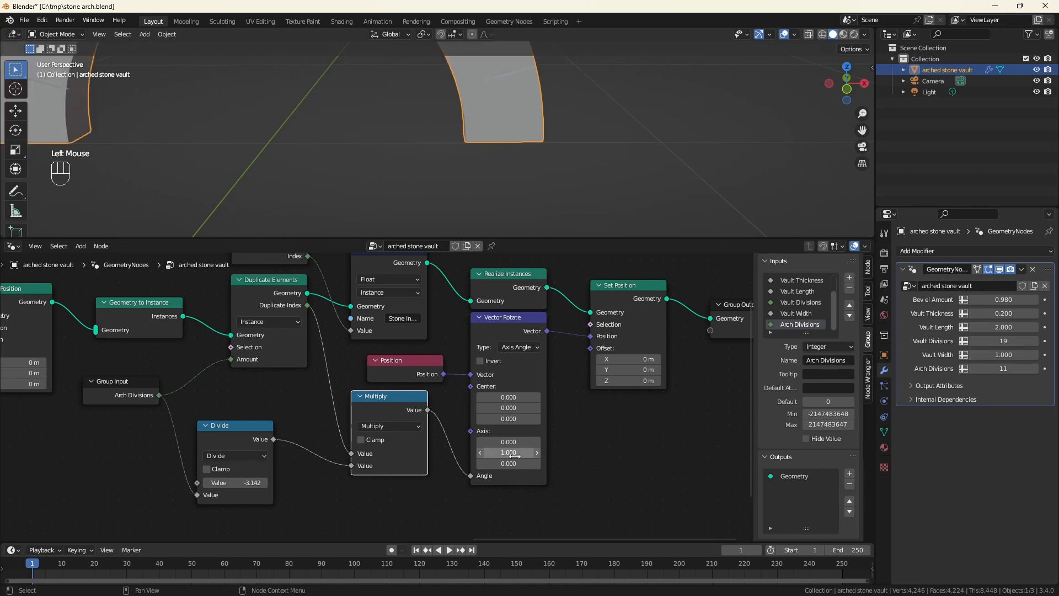
{"action": "scroll", "coordinate": [455, 163], "scroll_direction": "down", "scroll_amount": 3}
{"action": "scroll", "coordinate": [455, 163], "scroll_direction": "down", "scroll_amount": 1}
{"action": "scroll", "coordinate": [455, 164], "scroll_direction": "up", "scroll_amount": 1}
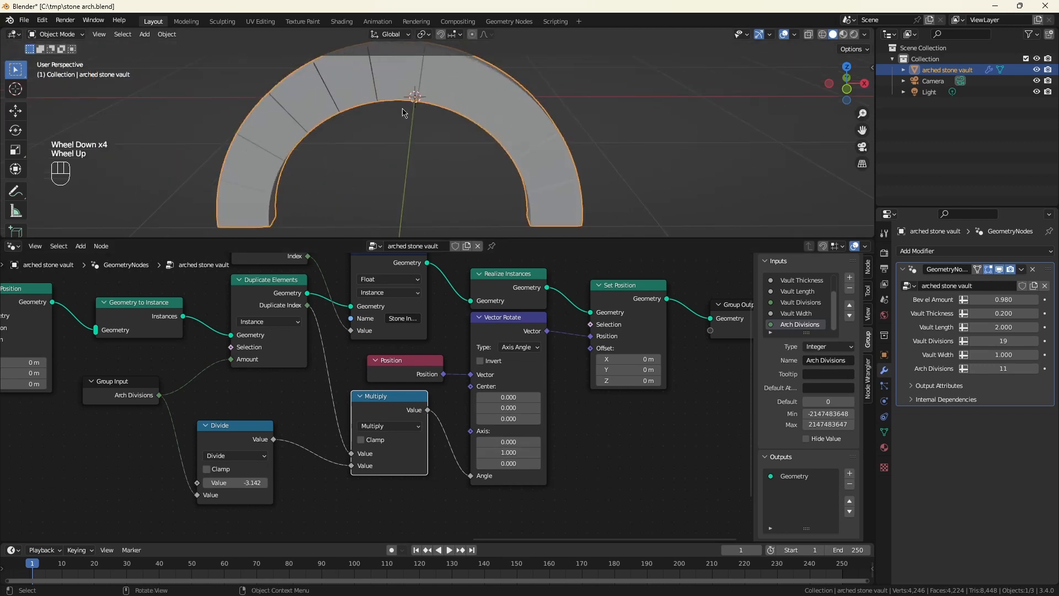
{"action": "left_click", "coordinate": [400, 161]}
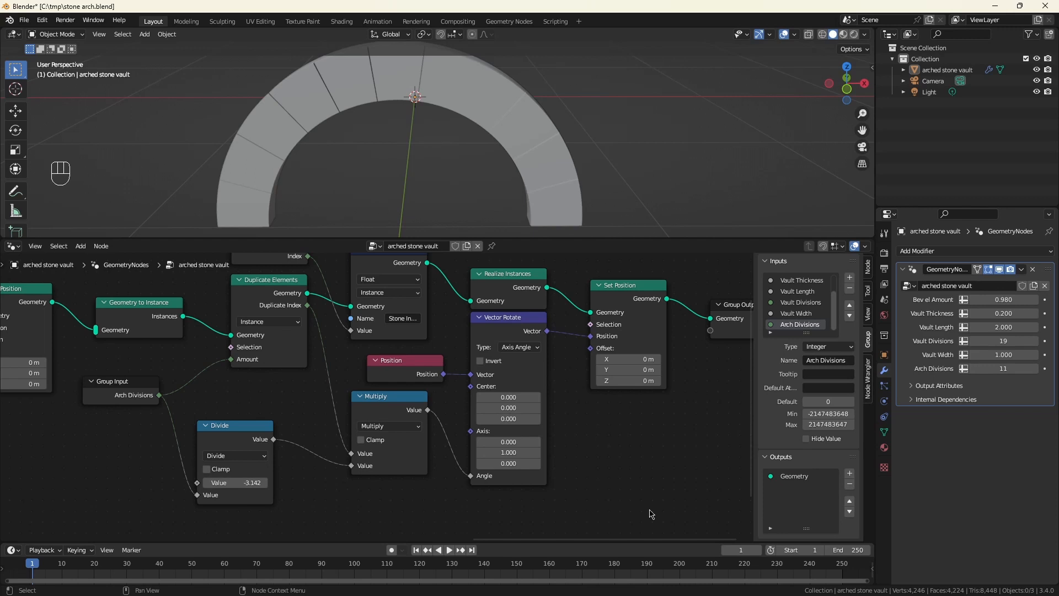
Insert a Geometry to Instance node between the last Set Position and the Group Output, moving the Group Output away to make room
{"action": "scroll", "coordinate": [626, 484], "scroll_direction": "down", "scroll_amount": 4}
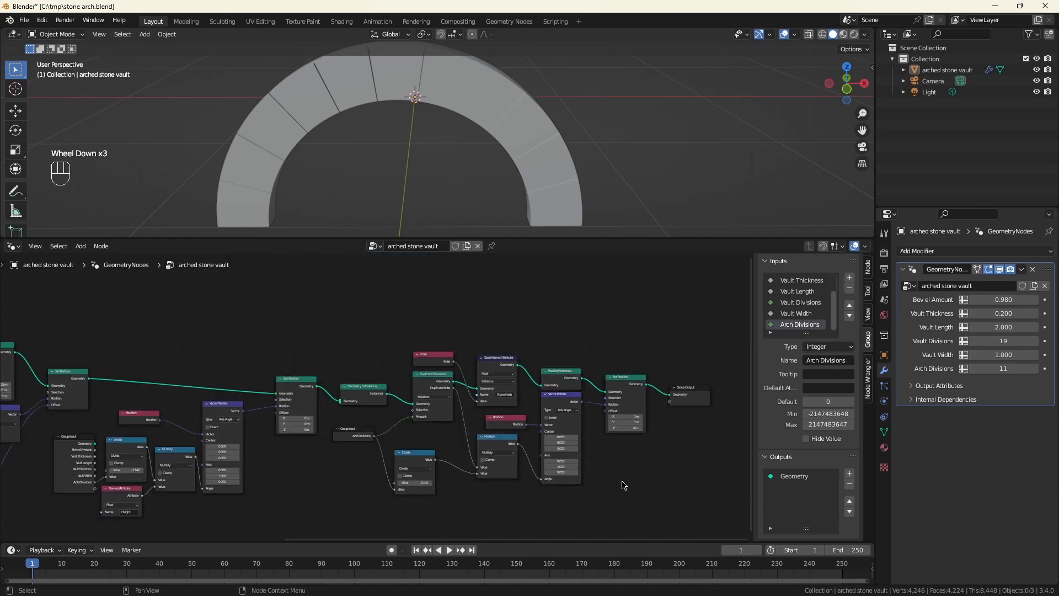
{"action": "middle_click_drag", "start_coordinate": [624, 485], "coordinate": [358, 441]}
{"action": "scroll", "coordinate": [398, 390], "scroll_direction": "up", "scroll_amount": 4}
{"action": "left_click_drag", "start_coordinate": [404, 334], "coordinate": [642, 328]}
{"action": "left_click", "coordinate": [459, 394]}
{"action": "key", "text": "shift+a"}
{"action": "left_click", "coordinate": [459, 394]}
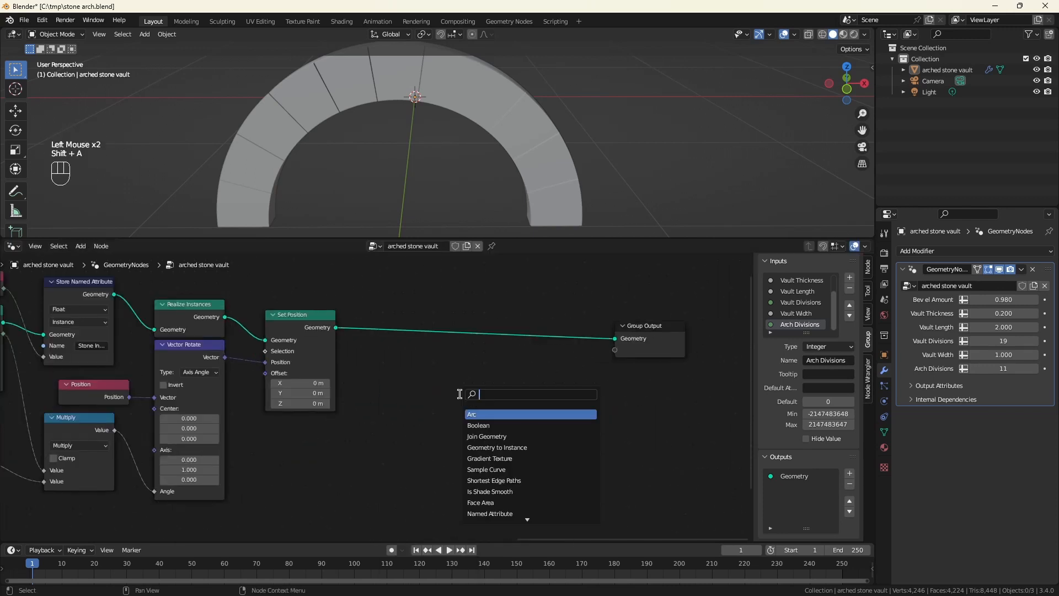
{"action": "type", "text": "geo to"}
{"action": "key", "text": "Return"}
{"action": "left_click", "coordinate": [393, 346]}
Insert a Duplicate Elements node after the new Geometry to Instance node and set its domain to Instance
{"action": "left_click", "coordinate": [485, 390]}
{"action": "key", "text": "shift+a"}
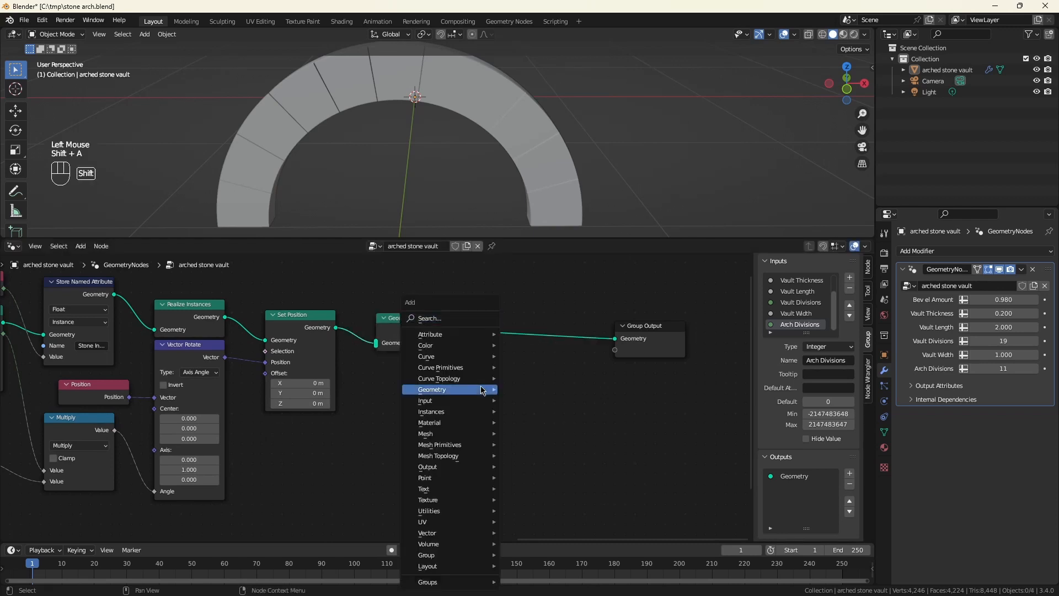
{"action": "type", "text": "sdup"}
{"action": "key", "text": "Return"}
{"action": "left_click", "coordinate": [518, 344]}
{"action": "left_click", "coordinate": [530, 352]}
{"action": "left_click", "coordinate": [518, 408]}
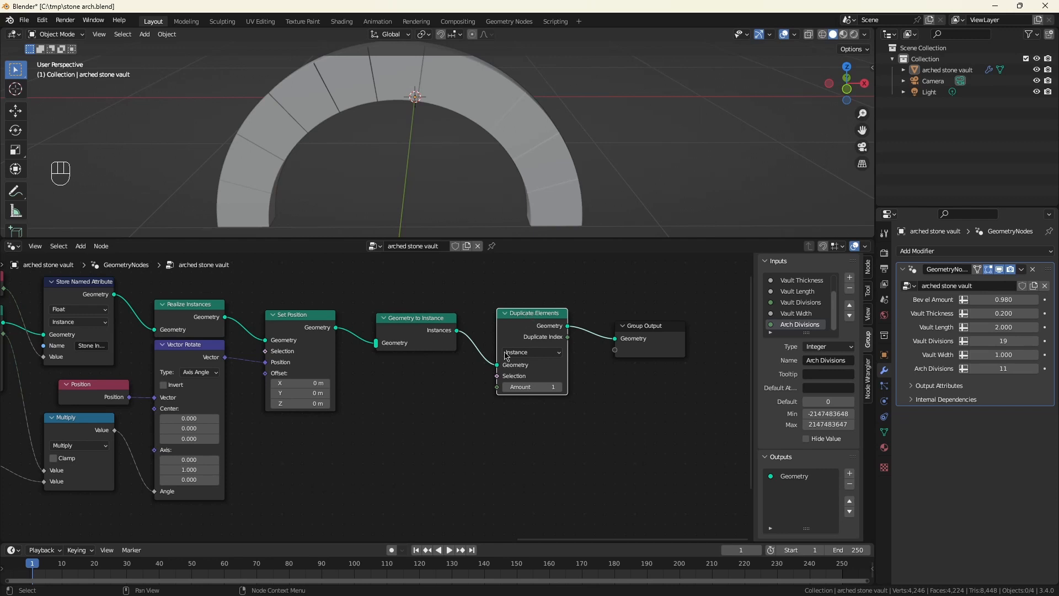
Add a Group Input node with Vault Divisions feeding the new Duplicate Elements node's Amount
{"action": "key", "text": "shift+a"}
{"action": "type", "text": "svault di"}
{"action": "left_click", "coordinate": [466, 418]}
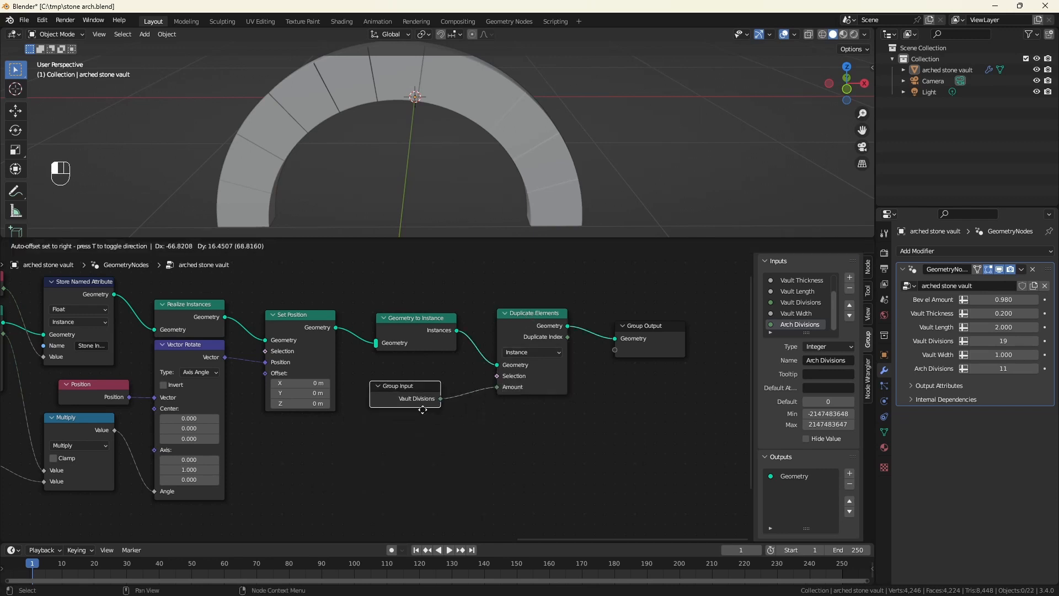
{"action": "left_click", "coordinate": [423, 414]}
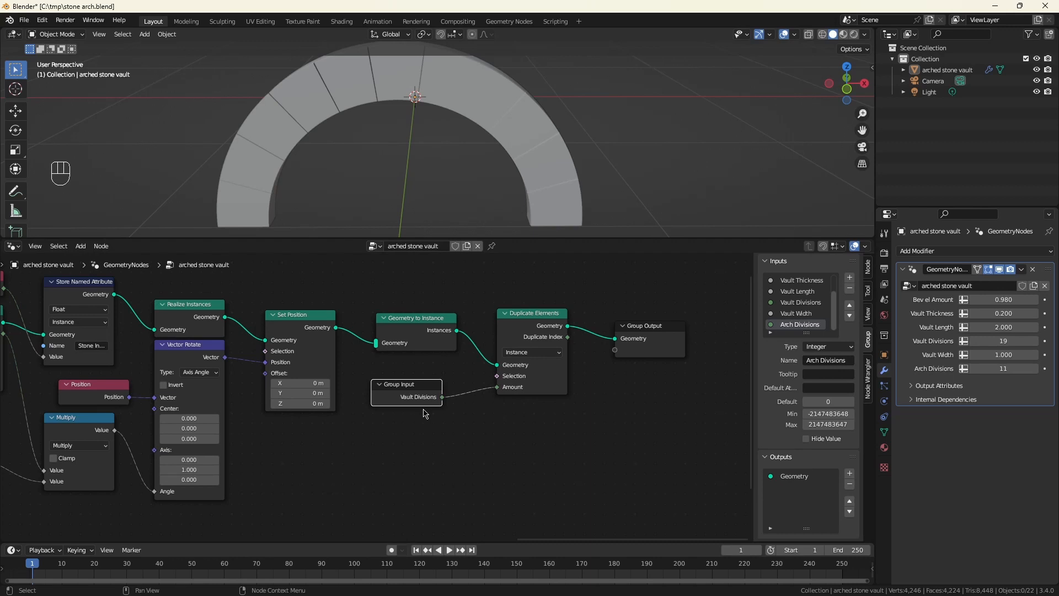
Insert a Store Named Attribute node between Duplicate Elements and the Group Output and set its domain to Instance
{"action": "scroll", "coordinate": [395, 425], "scroll_direction": "down", "scroll_amount": 3}
{"action": "middle_click_drag", "start_coordinate": [499, 419], "coordinate": [530, 405]}
{"action": "scroll", "coordinate": [535, 402], "scroll_direction": "up", "scroll_amount": 4}
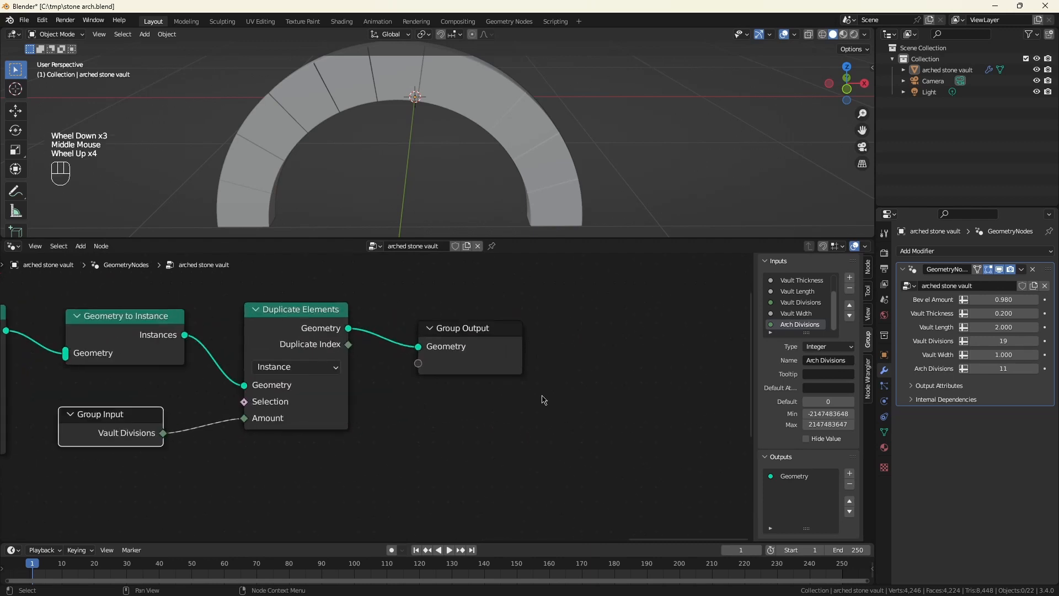
{"action": "left_click", "coordinate": [485, 333]}
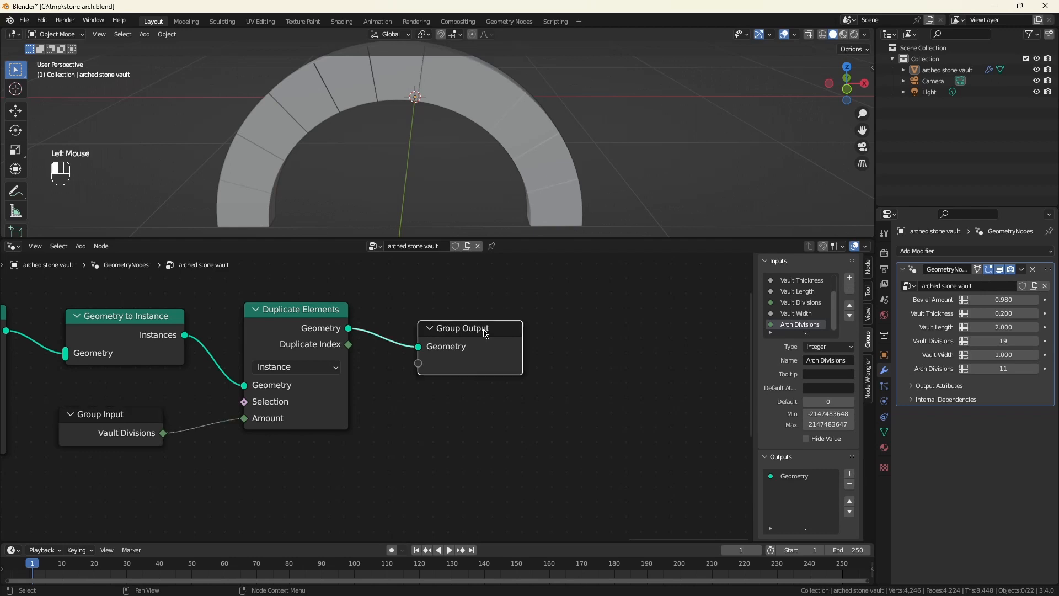
{"action": "left_click_drag", "start_coordinate": [484, 334], "coordinate": [622, 317]}
{"action": "key", "text": "shift+a"}
{"action": "type", "text": "store n"}
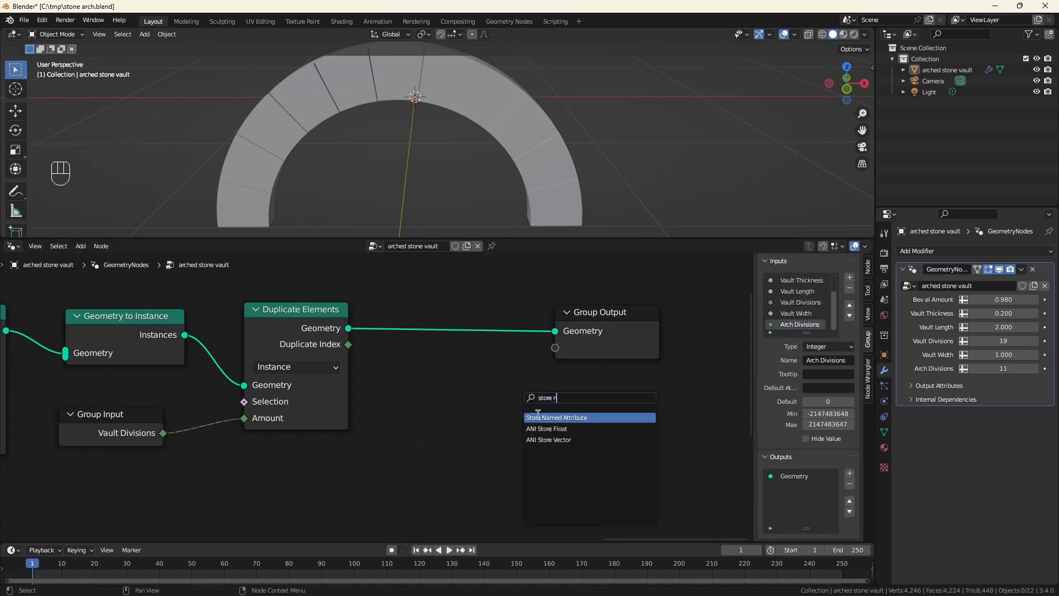
{"action": "left_click", "coordinate": [537, 414]}
{"action": "left_click", "coordinate": [429, 282]}
{"action": "left_click", "coordinate": [460, 343]}
{"action": "left_click", "coordinate": [475, 444]}
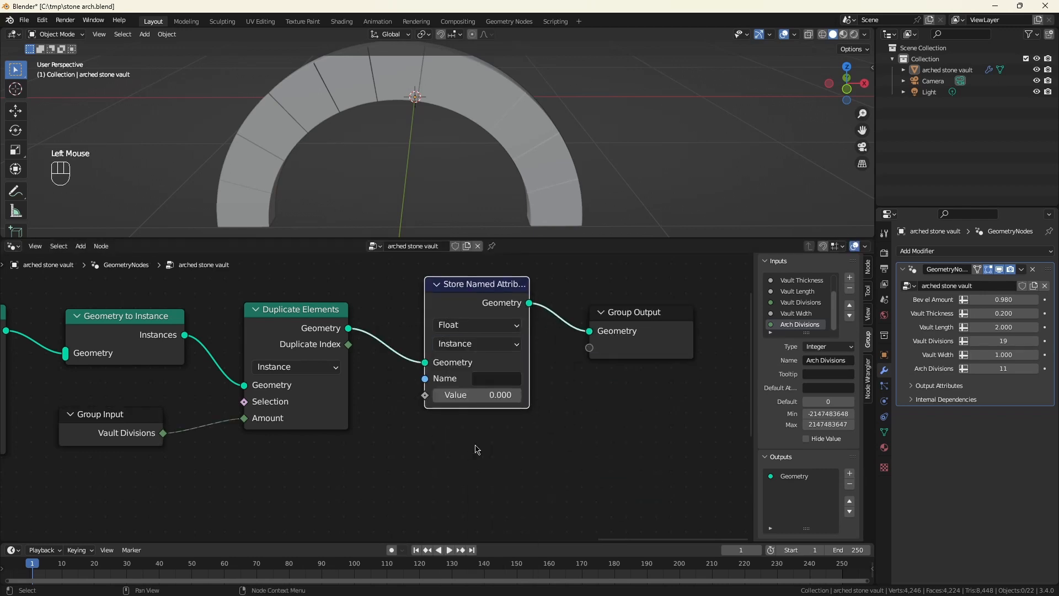
Name the stored attribute Vault Index and feed its Value from a new Index node
{"action": "left_click", "coordinate": [497, 379]}
{"action": "type", "text": "Vault Index"}
{"action": "key", "text": "Return"}
{"action": "left_click_drag", "start_coordinate": [424, 395], "coordinate": [334, 289]}
{"action": "type", "text": "ind"}
{"action": "key", "text": "Return"}
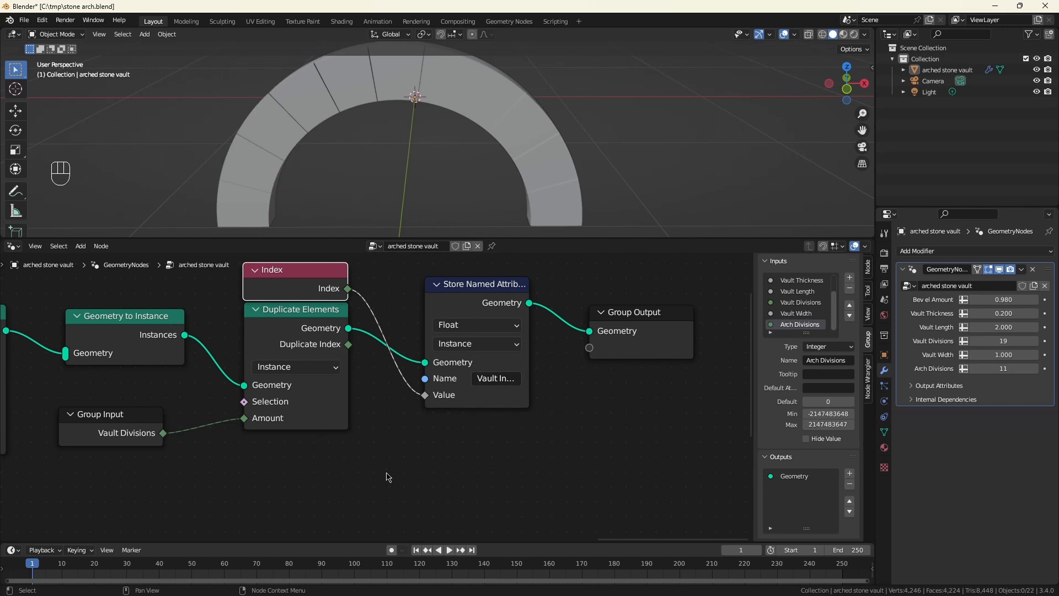
Add a Multiply node fed by the new Duplicate Elements node's Duplicate Index
{"action": "left_click_drag", "start_coordinate": [348, 345], "coordinate": [390, 428]}
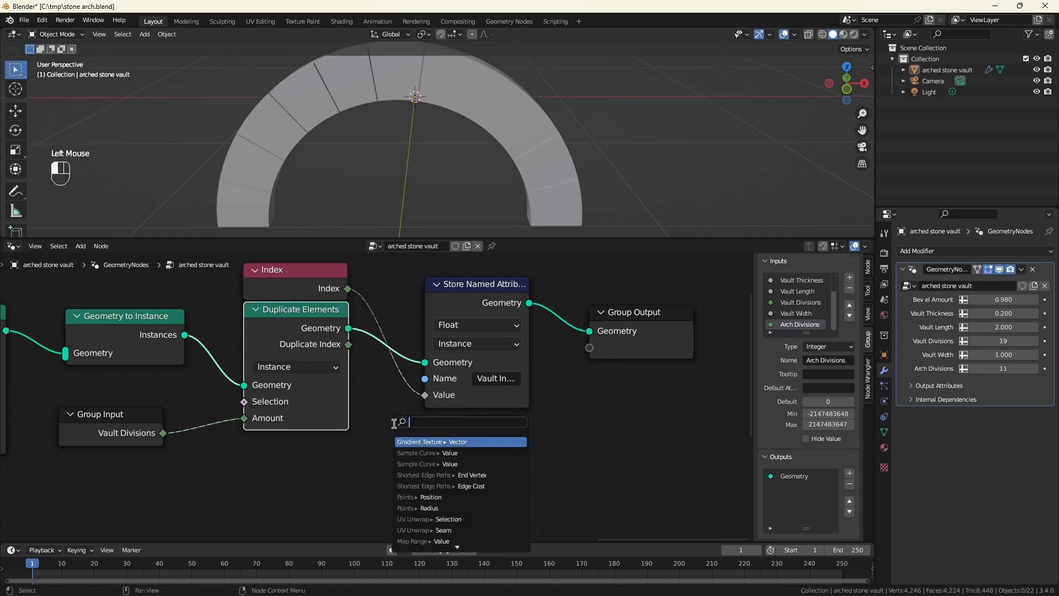
{"action": "type", "text": "mul"}
{"action": "key", "text": "Return"}
{"action": "left_click", "coordinate": [431, 454]}
{"action": "scroll", "coordinate": [435, 449], "scroll_direction": "down", "scroll_amount": 2}
{"action": "middle_click_drag", "start_coordinate": [469, 442], "coordinate": [499, 380]}
{"action": "scroll", "coordinate": [505, 378], "scroll_direction": "up", "scroll_amount": 2}
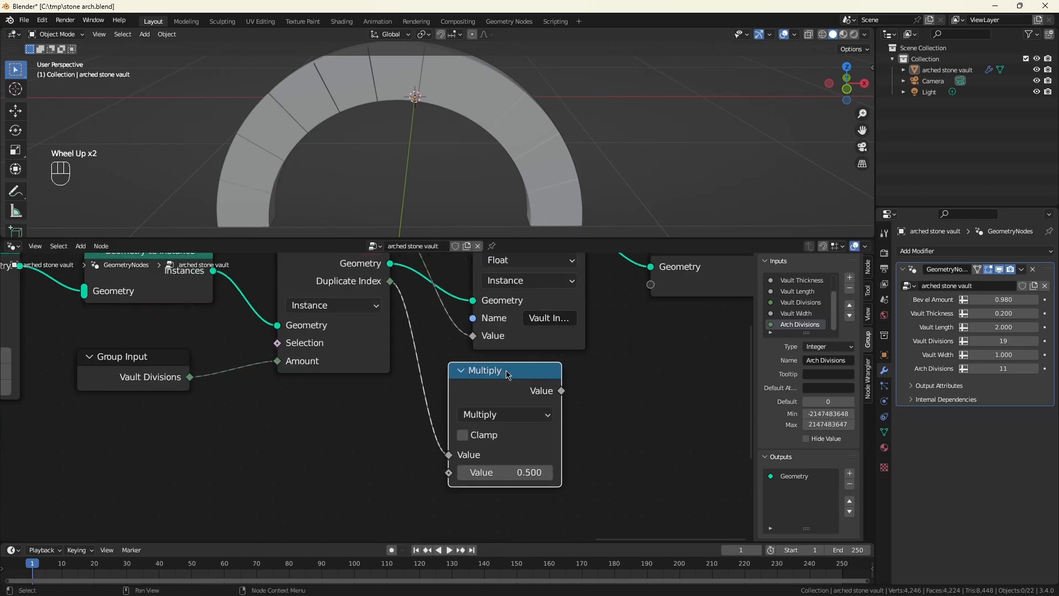
Add a Divide node dividing Vault Length by Vault Divisions, feeding the Multiply node's second value
{"action": "left_click_drag", "start_coordinate": [448, 472], "coordinate": [412, 474]}
{"action": "type", "text": "div"}
{"action": "key", "text": "Return"}
{"action": "left_click", "coordinate": [375, 392]}
{"action": "left_click_drag", "start_coordinate": [191, 378], "coordinate": [267, 490]}
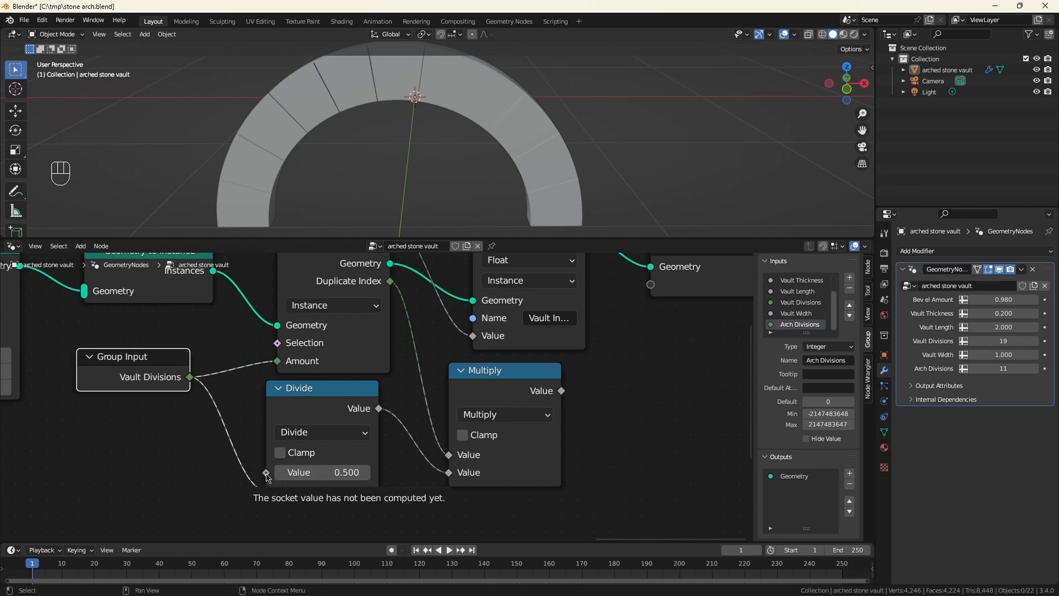
{"action": "left_click_drag", "start_coordinate": [266, 472], "coordinate": [204, 462]}
{"action": "type", "text": "leng"}
{"action": "key", "text": "Return"}
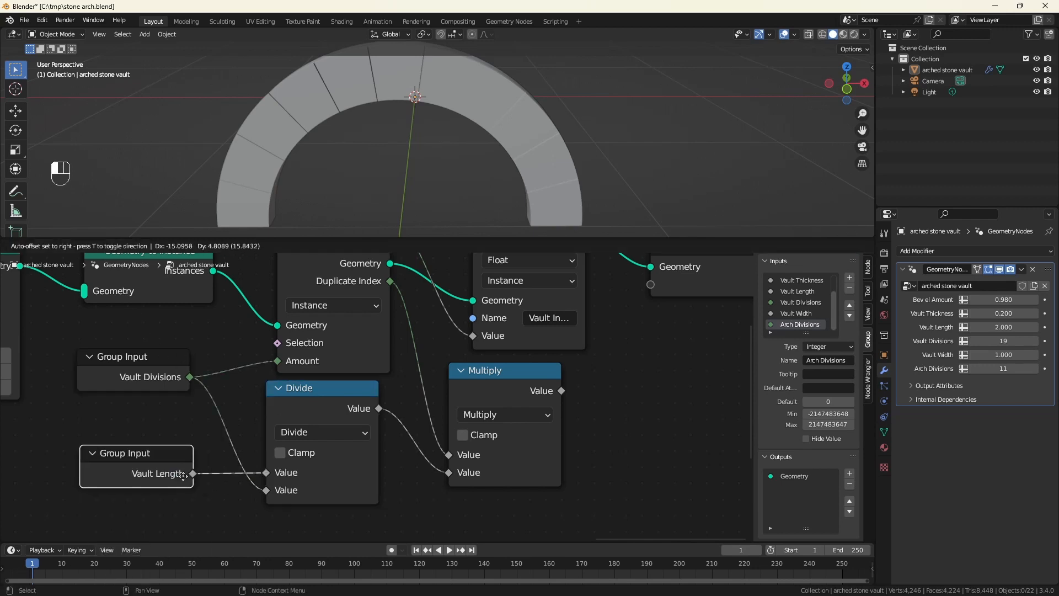
{"action": "left_click", "coordinate": [177, 473]}
Insert a Set Position node between the Vault Index Store Named Attribute and the Group Output
{"action": "scroll", "coordinate": [543, 430], "scroll_direction": "down", "scroll_amount": 2}
{"action": "middle_click_drag", "start_coordinate": [643, 408], "coordinate": [506, 458]}
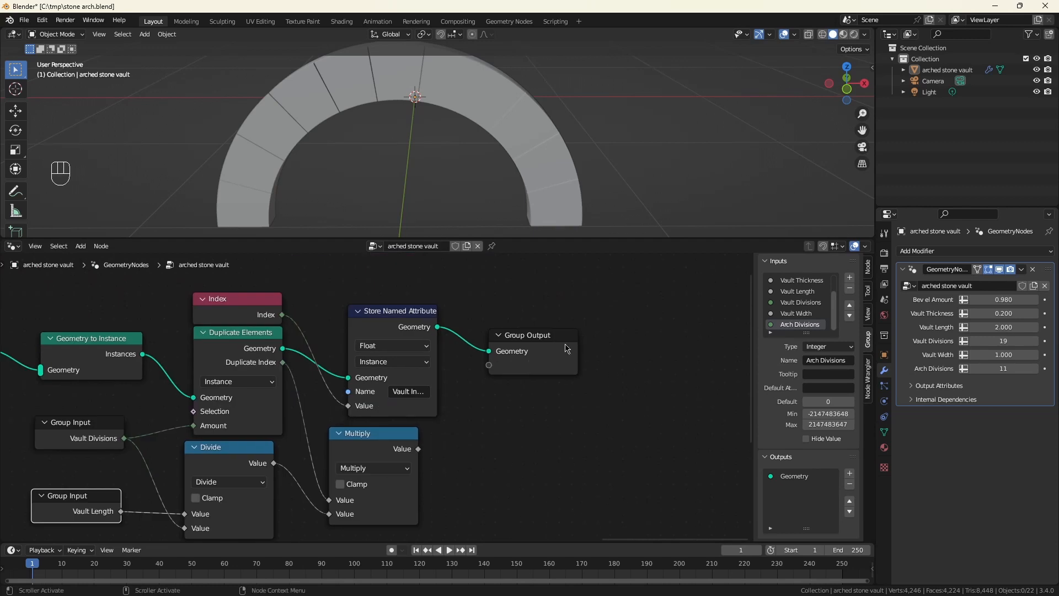
{"action": "left_click_drag", "start_coordinate": [549, 345], "coordinate": [775, 360]}
{"action": "key", "text": "shift+a"}
{"action": "type", "text": "set po"}
{"action": "key", "text": "Return"}
{"action": "left_click", "coordinate": [598, 366]}
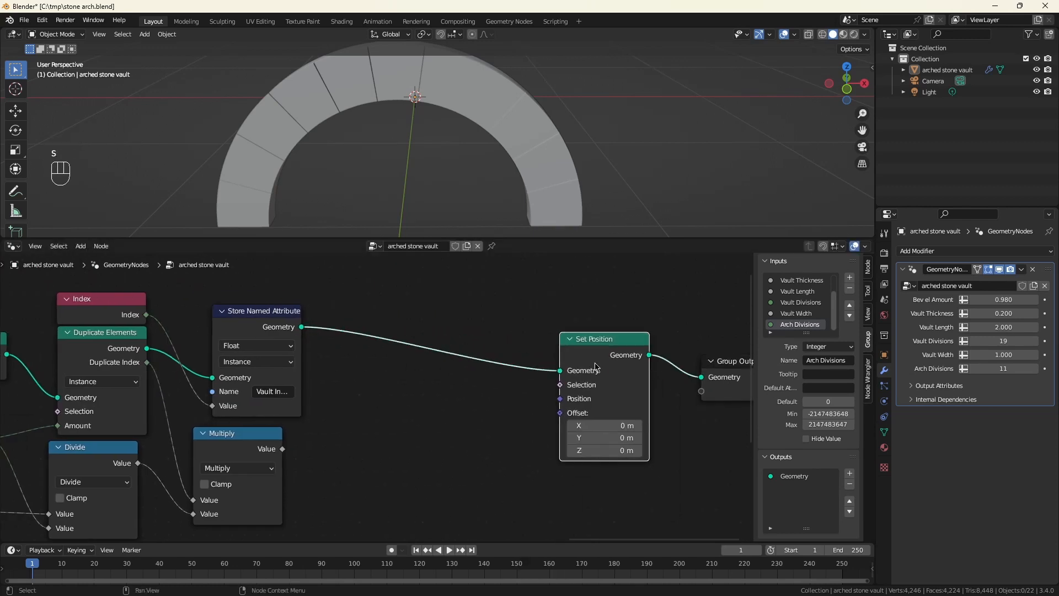
Route the Multiply result through a Combine XYZ node's Y into the Set Position Offset, and save the file
{"action": "left_click_drag", "start_coordinate": [283, 448], "coordinate": [316, 454]}
{"action": "type", "text": "combine"}
{"action": "left_click", "coordinate": [347, 491]}
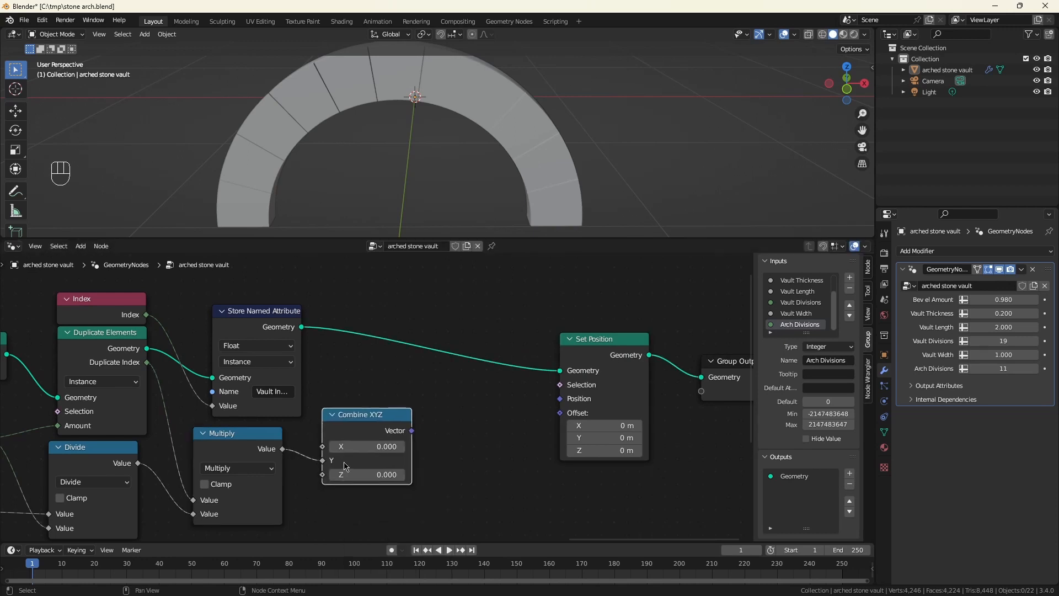
{"action": "left_click_drag", "start_coordinate": [412, 430], "coordinate": [560, 413]}
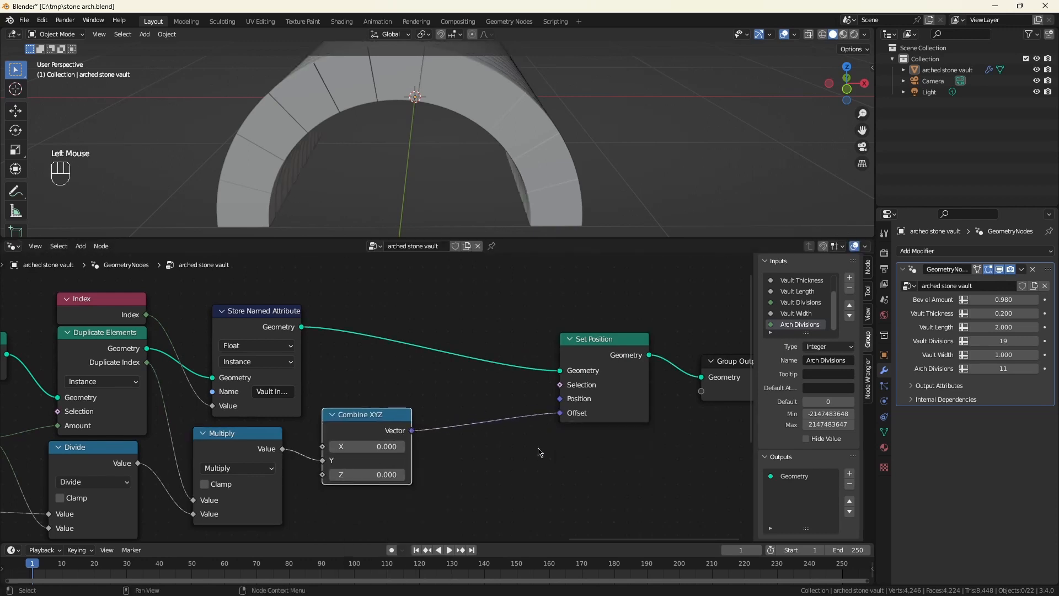
{"action": "scroll", "coordinate": [561, 119], "scroll_direction": "down", "scroll_amount": 2}
{"action": "middle_click_drag", "start_coordinate": [561, 119], "coordinate": [642, 213]}
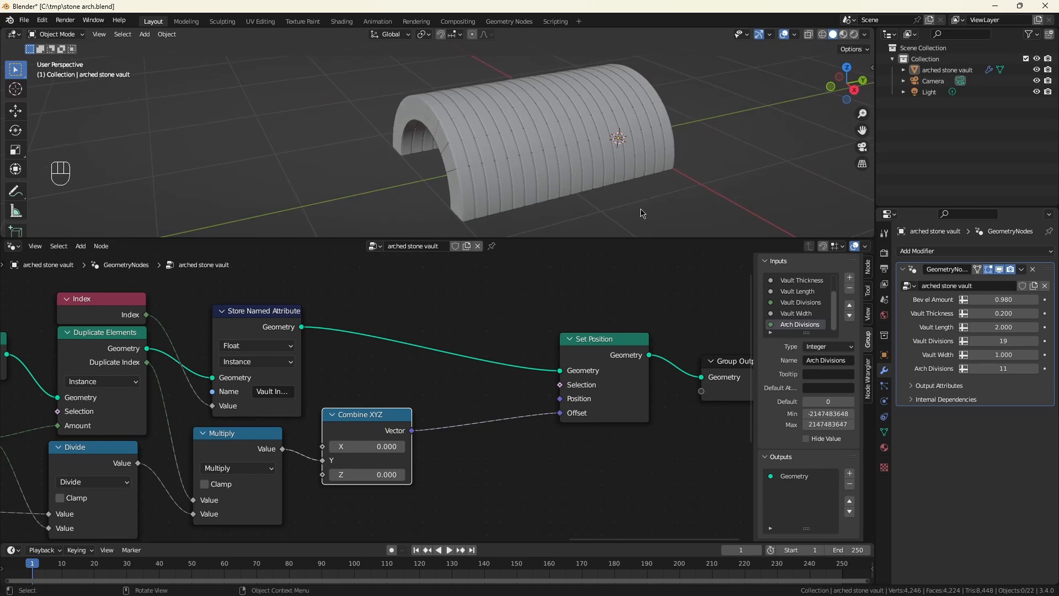
{"action": "key", "text": "ctrl+s"}
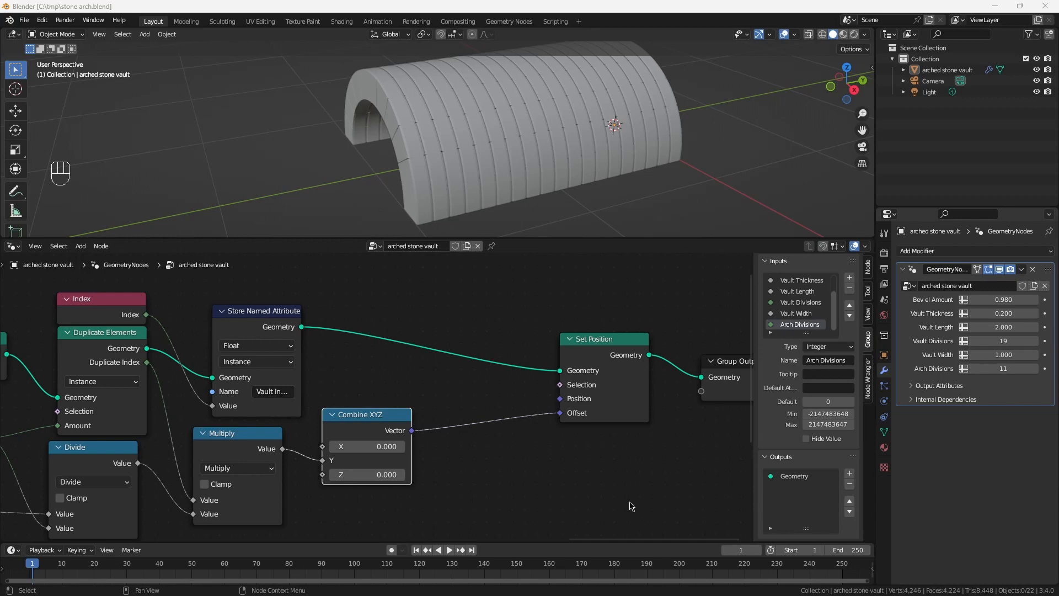
Move Set Position closer to Combine XYZ and insert a Realize Instances node between it and the Group Output
{"action": "left_click_drag", "start_coordinate": [607, 341], "coordinate": [480, 338]}
{"action": "key", "text": "shift+a"}
{"action": "type", "text": "realize"}
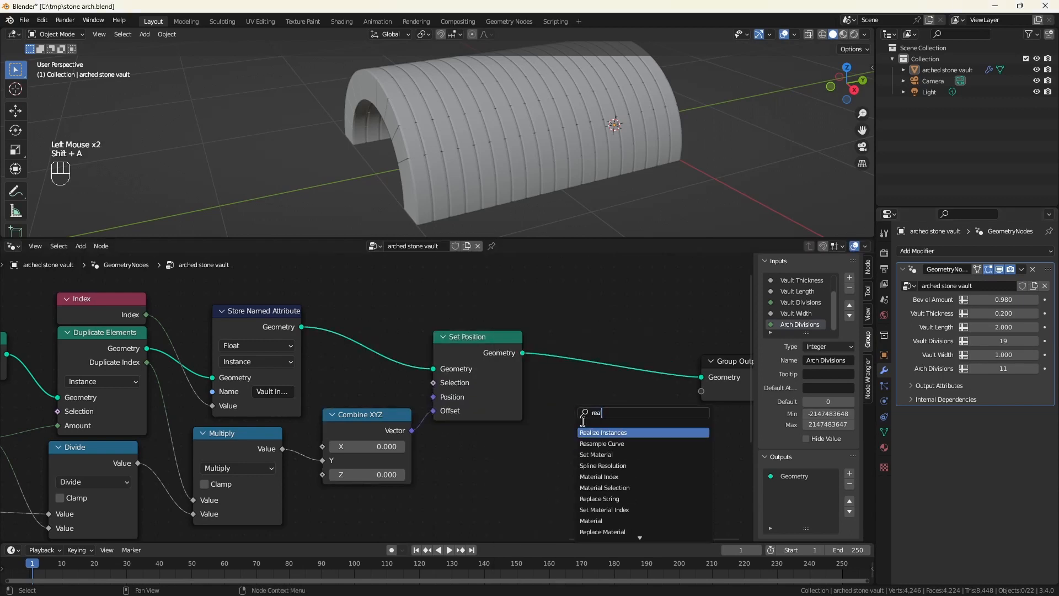
{"action": "key", "text": "Return"}
{"action": "left_click", "coordinate": [612, 367]}
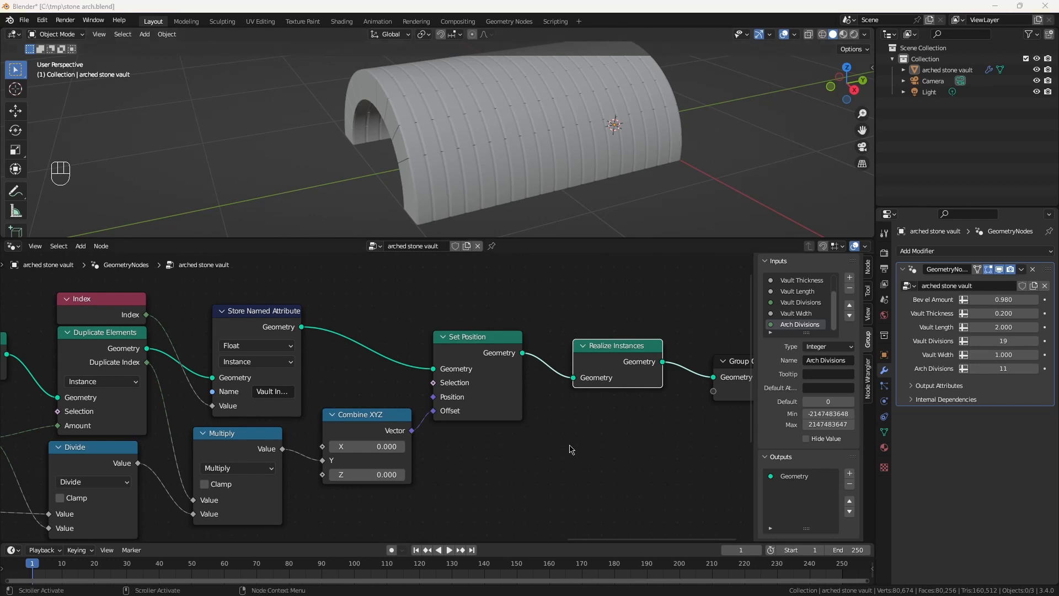
Add a Mesh Line node below the existing nodes, using End Points mode with a count of 2
{"action": "scroll", "coordinate": [571, 450], "scroll_direction": "down", "scroll_amount": 4}
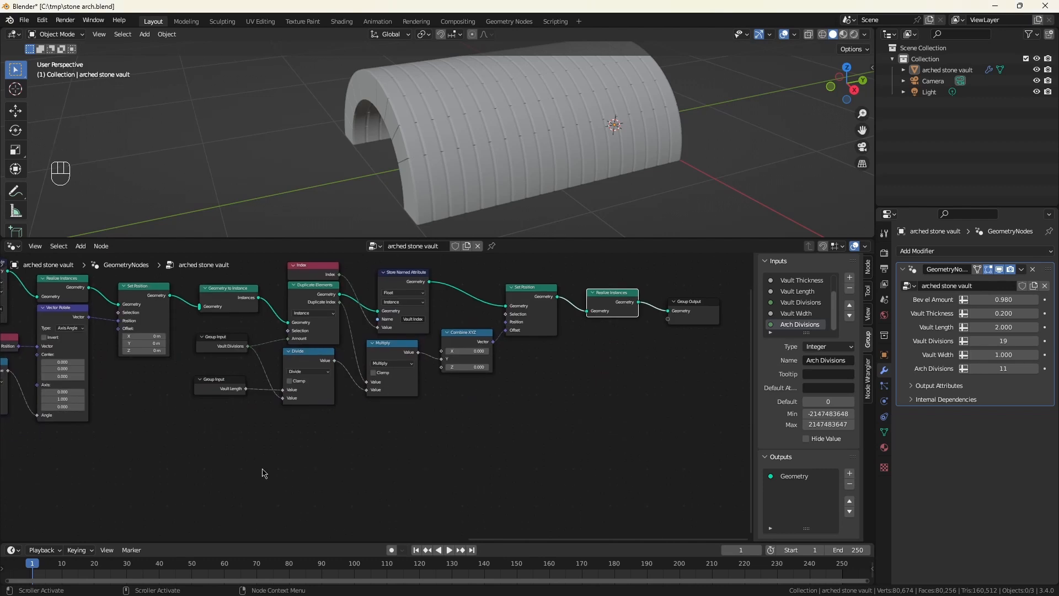
{"action": "middle_click_drag", "start_coordinate": [260, 473], "coordinate": [394, 431]}
{"action": "key", "text": "shift+a"}
{"action": "type", "text": "mesh line"}
{"action": "key", "text": "Return"}
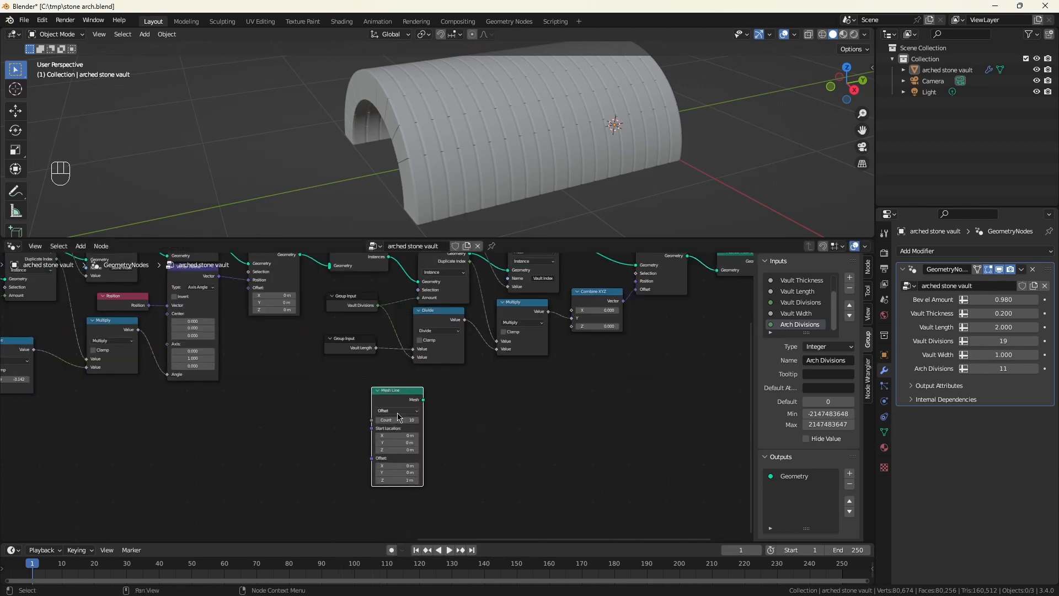
{"action": "scroll", "coordinate": [441, 431], "scroll_direction": "up", "scroll_amount": 4}
{"action": "left_click", "coordinate": [347, 391]}
{"action": "left_click", "coordinate": [347, 406]}
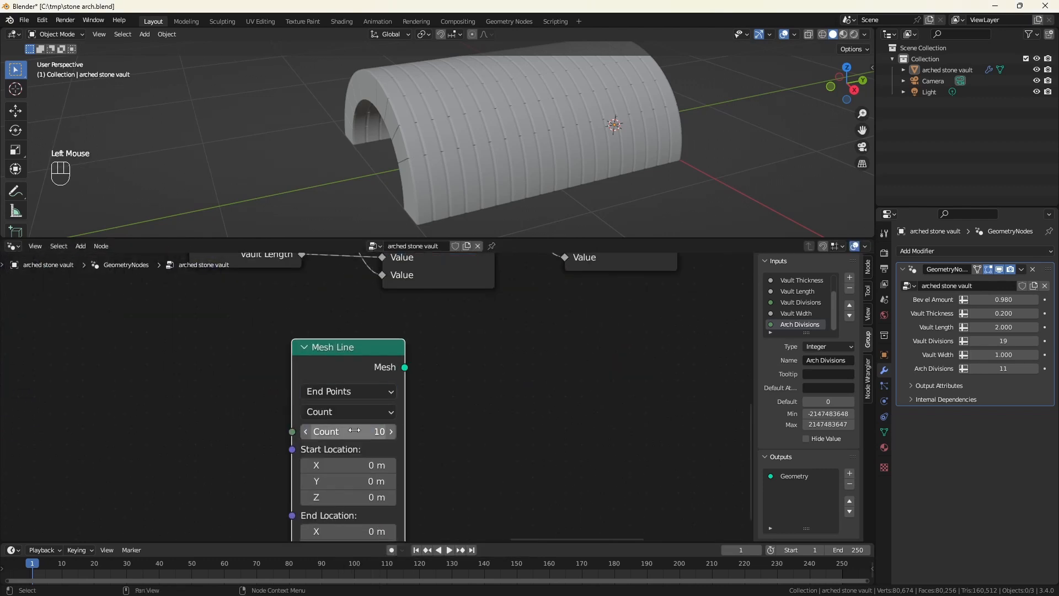
{"action": "double_click", "coordinate": [368, 433]}
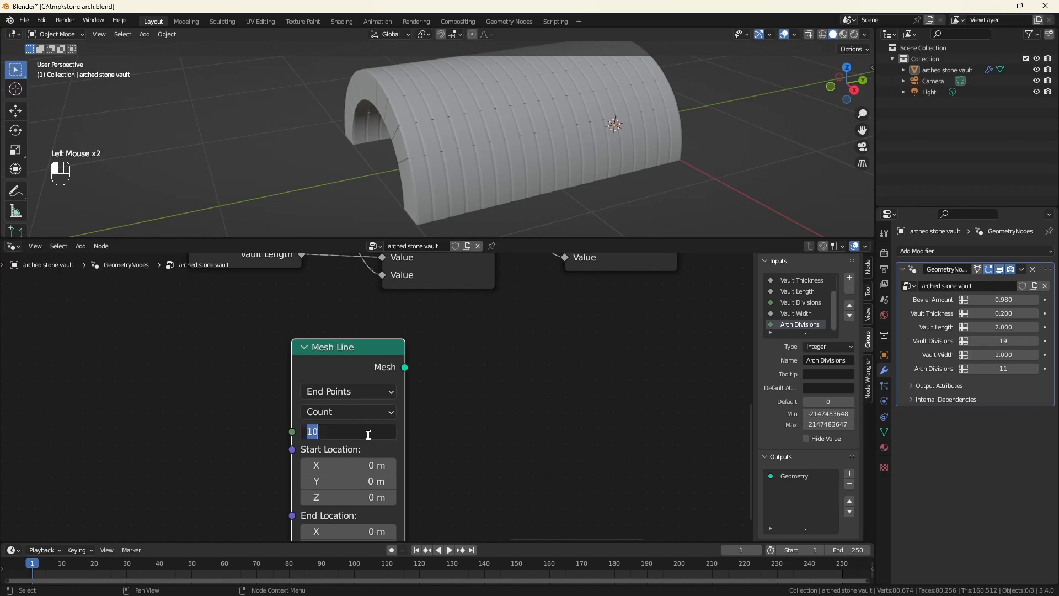
{"action": "type", "text": "2"}
{"action": "key", "text": "Return"}
Set the Mesh Line's start location to Y 100 m, Z -100 m and its end location to Y -100 m, Z -100 m
{"action": "scroll", "coordinate": [381, 441], "scroll_direction": "down", "scroll_amount": 4}
{"action": "left_click", "coordinate": [385, 455]}
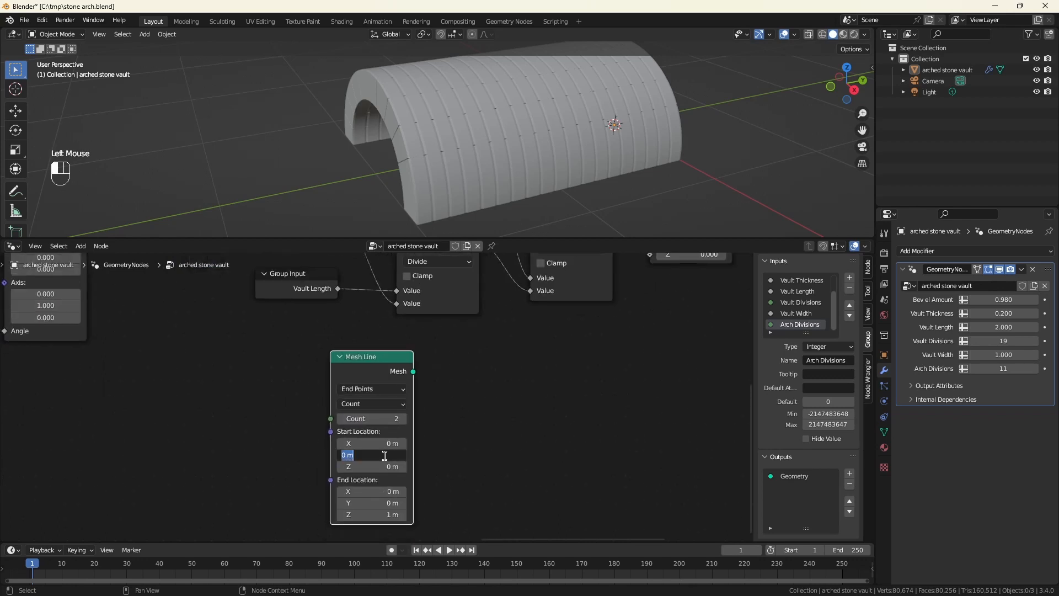
{"action": "type", "text": "100"}
{"action": "key", "text": "Tab"}
{"action": "type", "text": "-100"}
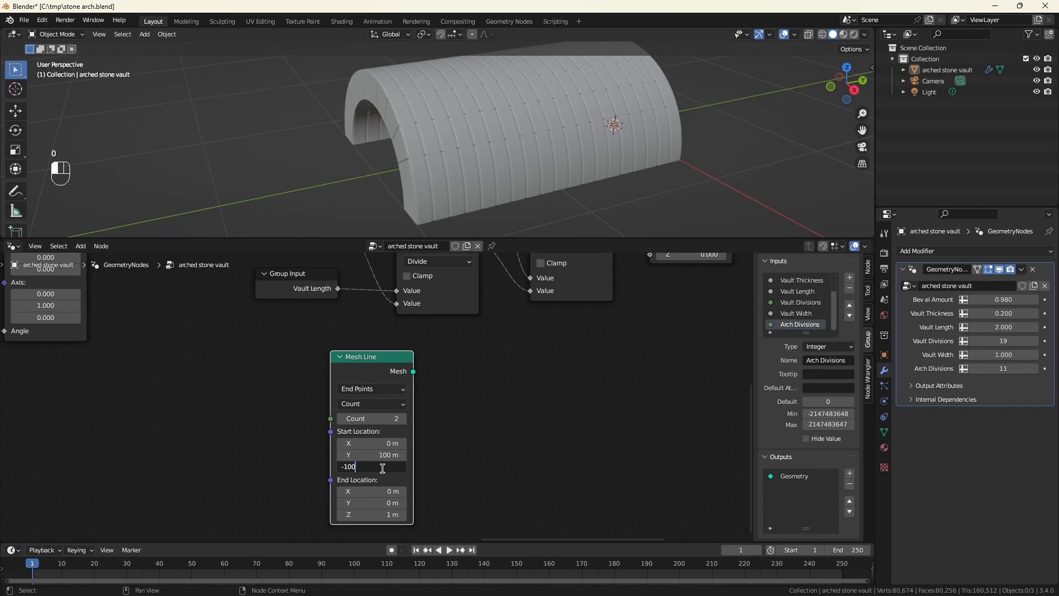
{"action": "key", "text": "ctrl+a"}
{"action": "key", "text": "ctrl+c"}
{"action": "left_click", "coordinate": [385, 503]}
{"action": "key", "text": "ctrl+v"}
{"action": "left_click", "coordinate": [385, 515]}
{"action": "key", "text": "ctrl+v"}
{"action": "left_click", "coordinate": [519, 516]}
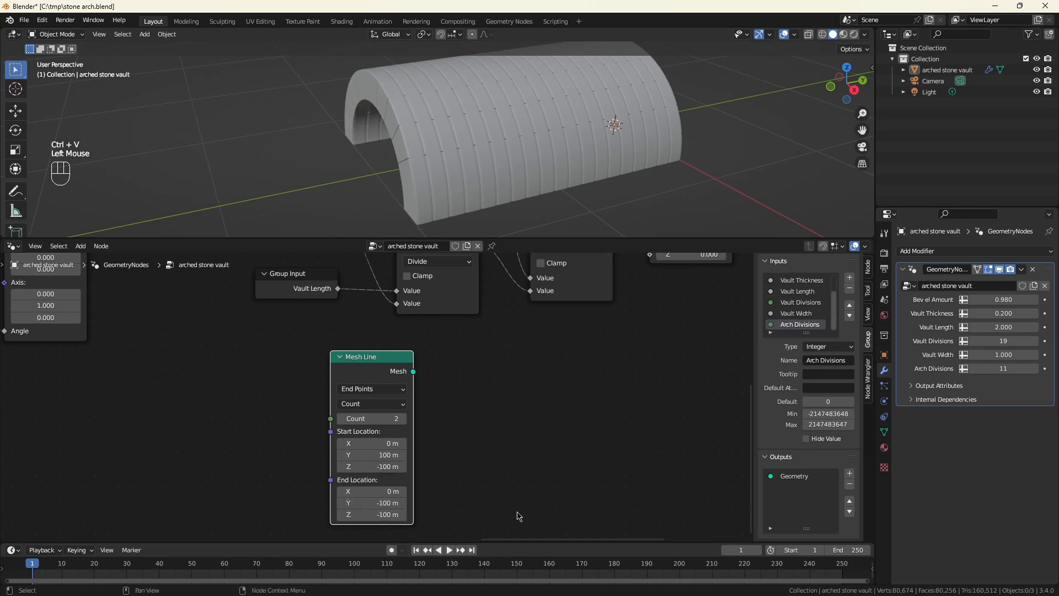
Add an Extrude Mesh node in Edges mode fed by the Mesh Line, and move the Mesh Line farther away from it
{"action": "left_click_drag", "start_coordinate": [413, 371], "coordinate": [436, 379]}
{"action": "type", "text": "ex"}
{"action": "key", "text": "Return"}
{"action": "left_click", "coordinate": [457, 372]}
{"action": "left_click", "coordinate": [498, 424]}
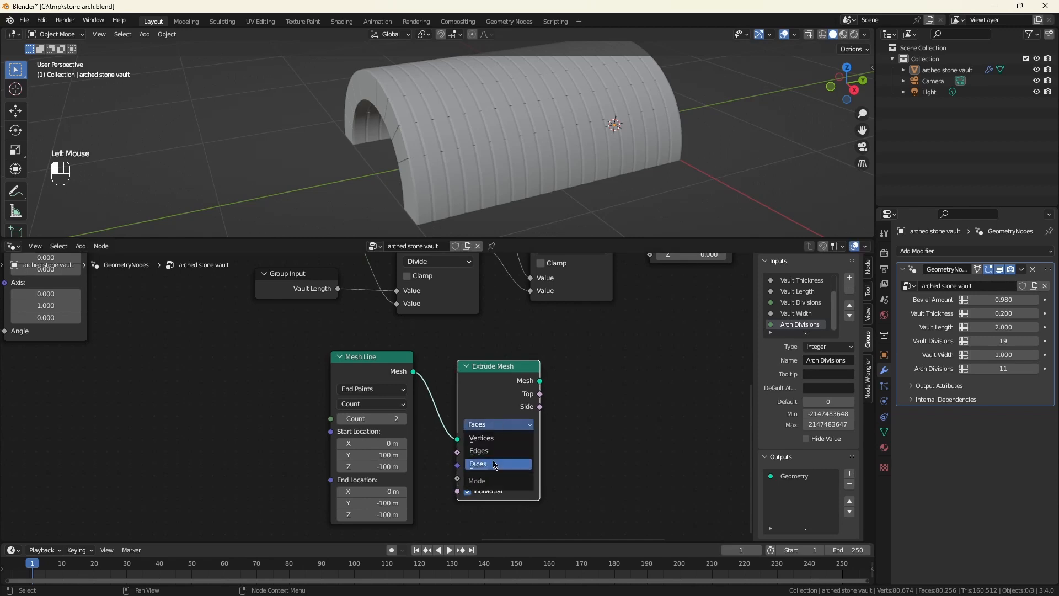
{"action": "left_click", "coordinate": [479, 451]}
{"action": "left_click_drag", "start_coordinate": [345, 358], "coordinate": [269, 346]}
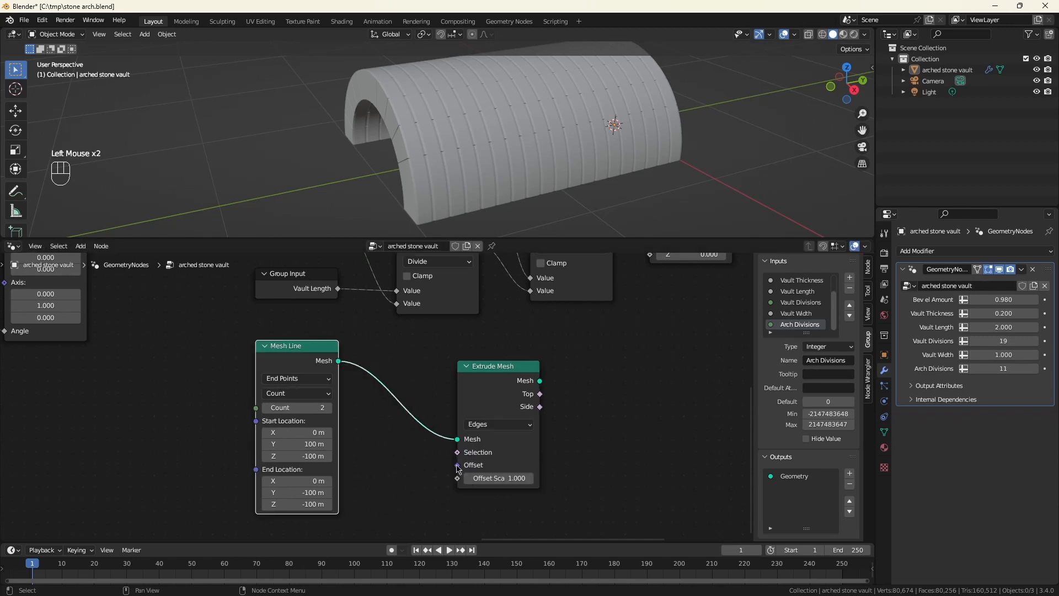
Connect a Vector node to the Extrude Mesh Offset and set its Z to 200
{"action": "left_click_drag", "start_coordinate": [458, 466], "coordinate": [438, 462]}
{"action": "type", "text": "ve"}
{"action": "key", "text": "Return"}
{"action": "left_click", "coordinate": [438, 463]}
{"action": "left_click", "coordinate": [410, 513]}
{"action": "type", "text": "200"}
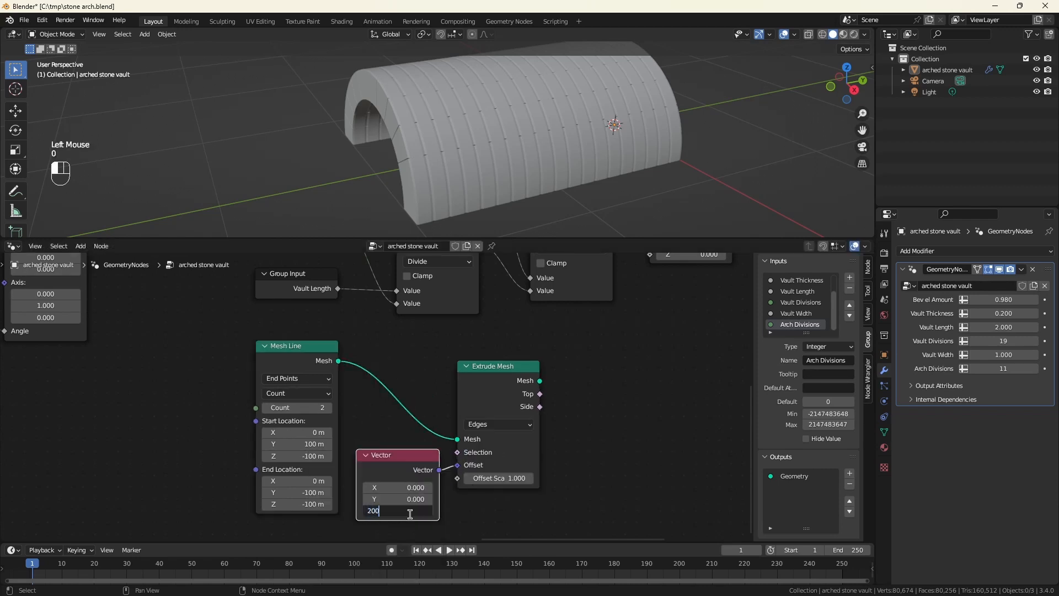
{"action": "key", "text": "Return"}
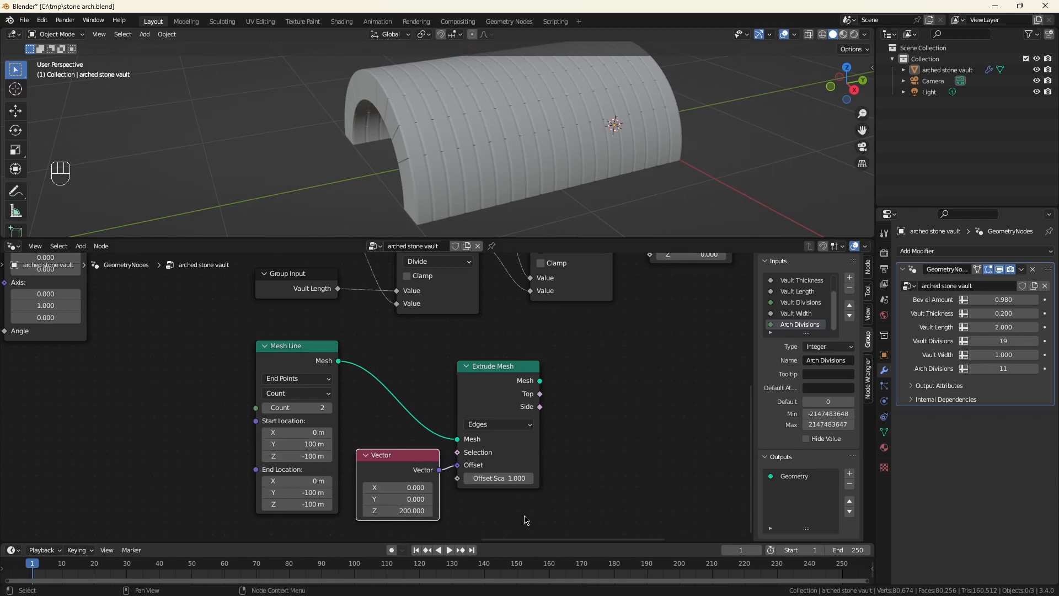
Preview the Extrude Mesh output with a Viewer node and inspect the large plane in the 3D view
{"action": "left_click", "coordinate": [532, 369], "text": "ctrl+shift"}
{"action": "scroll", "coordinate": [579, 122], "scroll_direction": "down", "scroll_amount": 12}
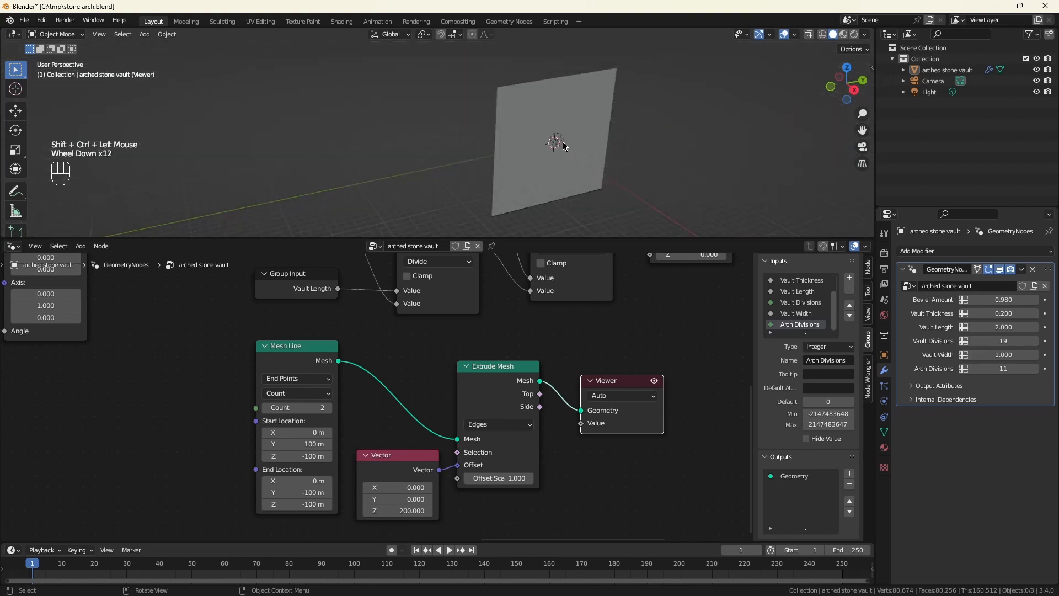
{"action": "middle_click_drag", "start_coordinate": [579, 123], "coordinate": [560, 142]}
{"action": "scroll", "coordinate": [560, 141], "scroll_direction": "down", "scroll_amount": 1}
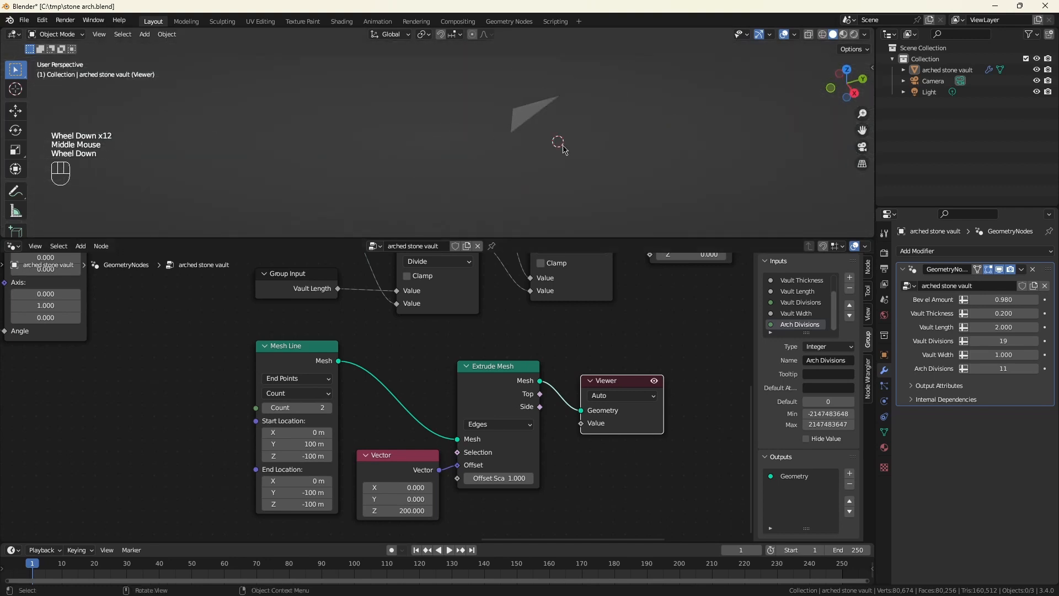
{"action": "scroll", "coordinate": [560, 142], "scroll_direction": "up", "scroll_amount": 2}
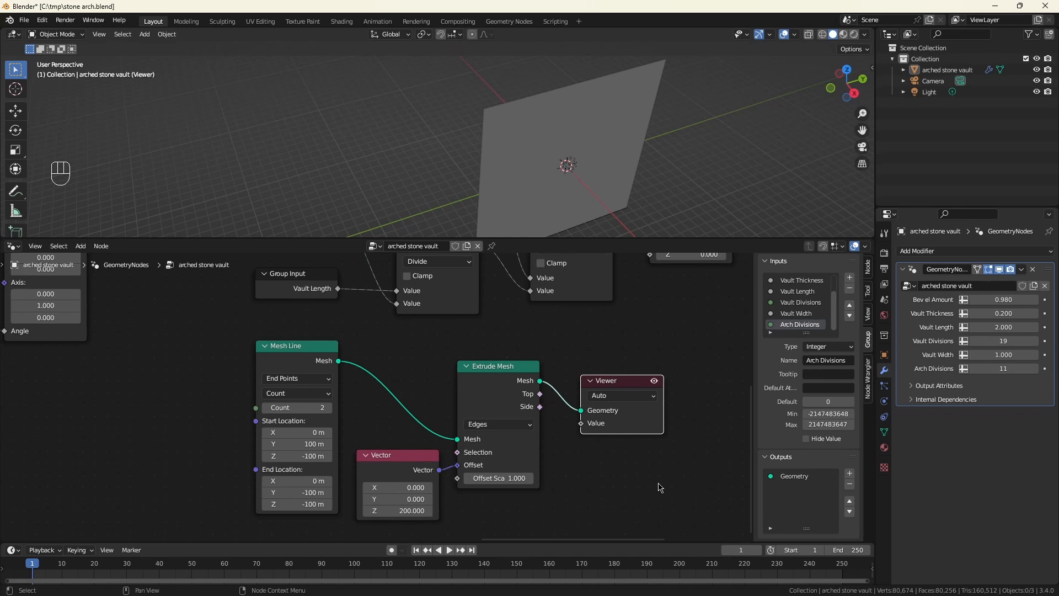
Make room before the Viewer and insert a Set Position node between Extrude Mesh and the Viewer
{"action": "scroll", "coordinate": [646, 485], "scroll_direction": "down", "scroll_amount": 3}
{"action": "middle_click_drag", "start_coordinate": [646, 485], "coordinate": [490, 483]}
{"action": "left_click_drag", "start_coordinate": [489, 406], "coordinate": [658, 384]}
{"action": "left_click", "coordinate": [538, 474]}
{"action": "key", "text": "shift+a"}
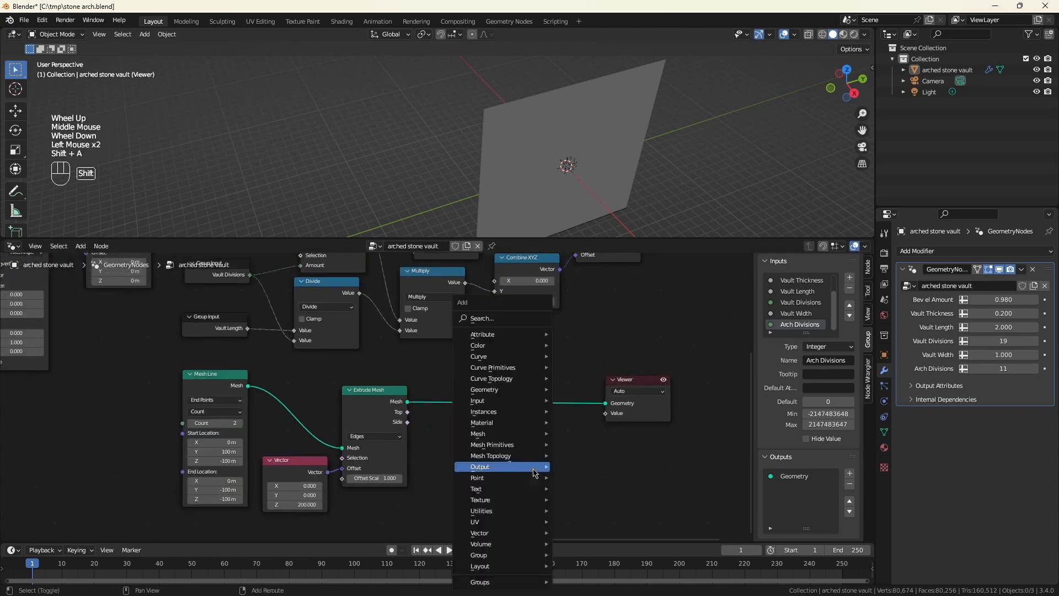
{"action": "type", "text": "sset po"}
{"action": "left_click", "coordinate": [556, 480]}
Feed the new Set Position's Position from a Vector Rotate node, with a Position node supplying the rotation's Vector input
{"action": "left_click", "coordinate": [482, 439]}
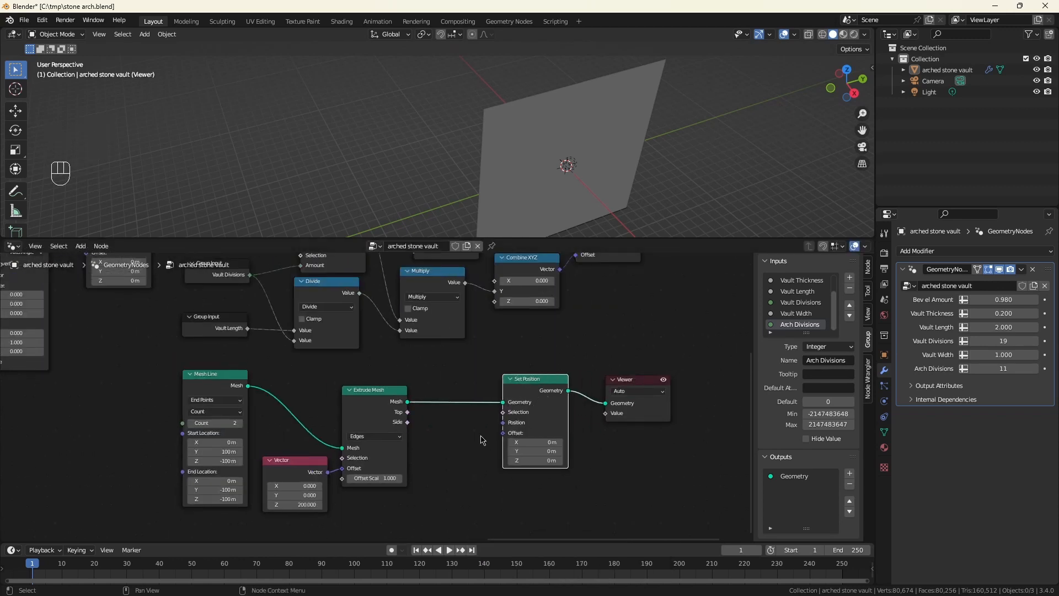
{"action": "key", "text": "shift+a"}
{"action": "type", "text": "vector"}
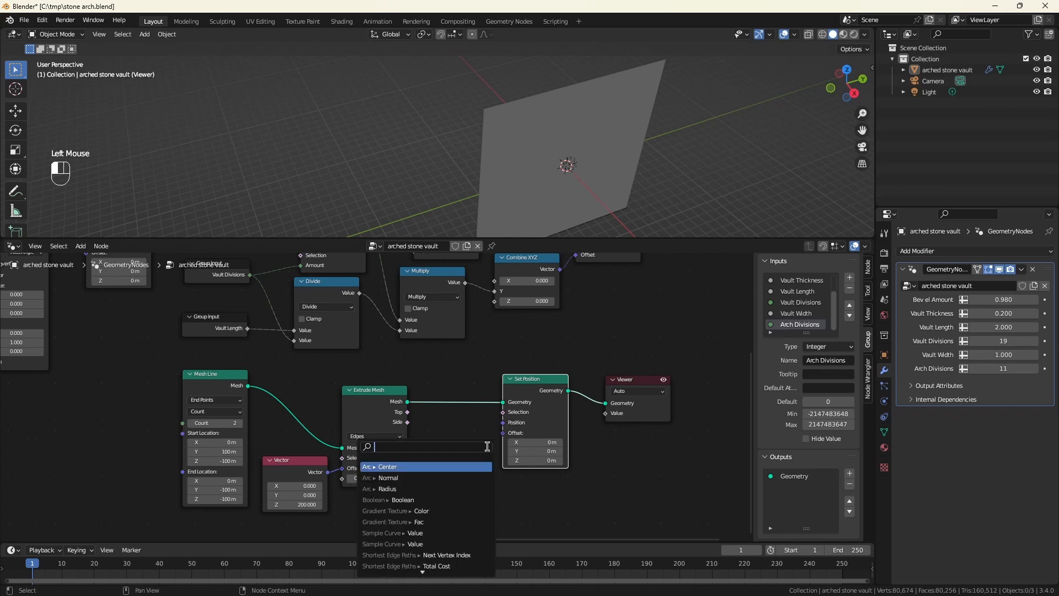
{"action": "type", "text": " ro"}
{"action": "key", "text": "Return"}
{"action": "left_click", "coordinate": [389, 488]}
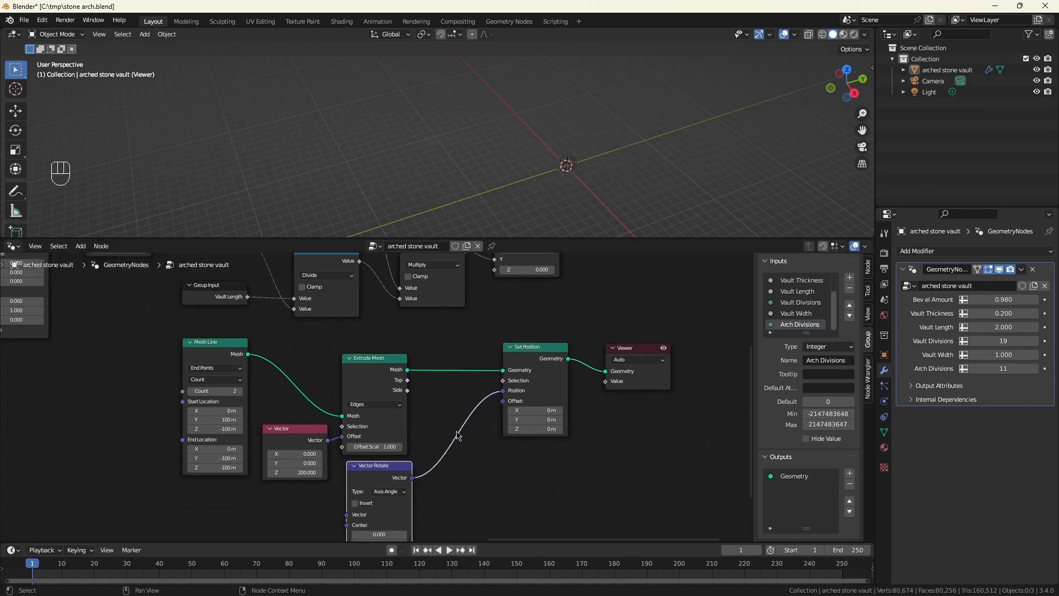
{"action": "middle_click_drag", "start_coordinate": [465, 475], "coordinate": [556, 376]}
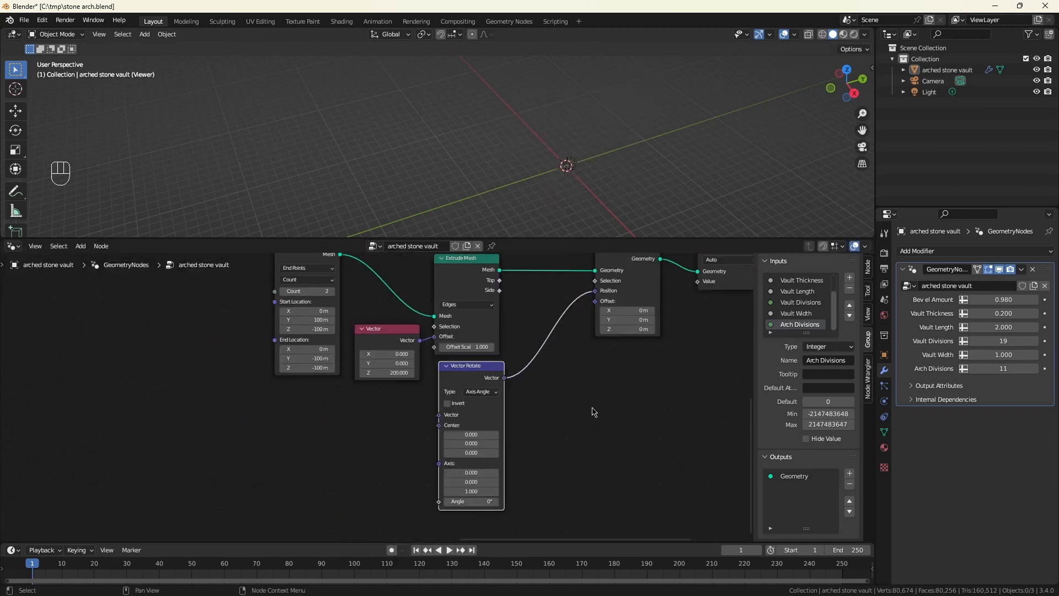
{"action": "left_click_drag", "start_coordinate": [438, 414], "coordinate": [420, 417]}
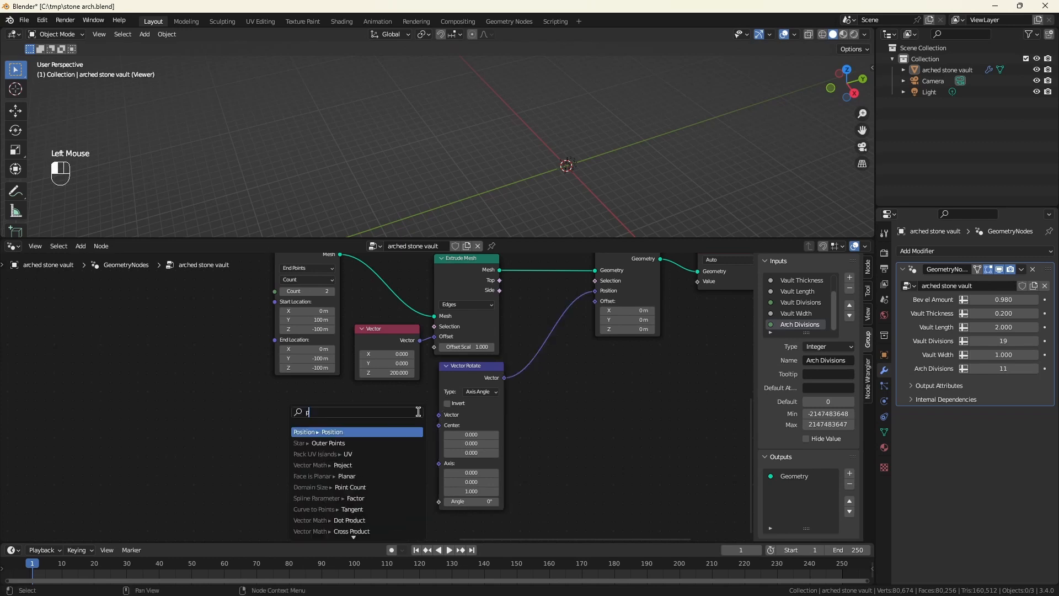
{"action": "key", "text": "Return"}
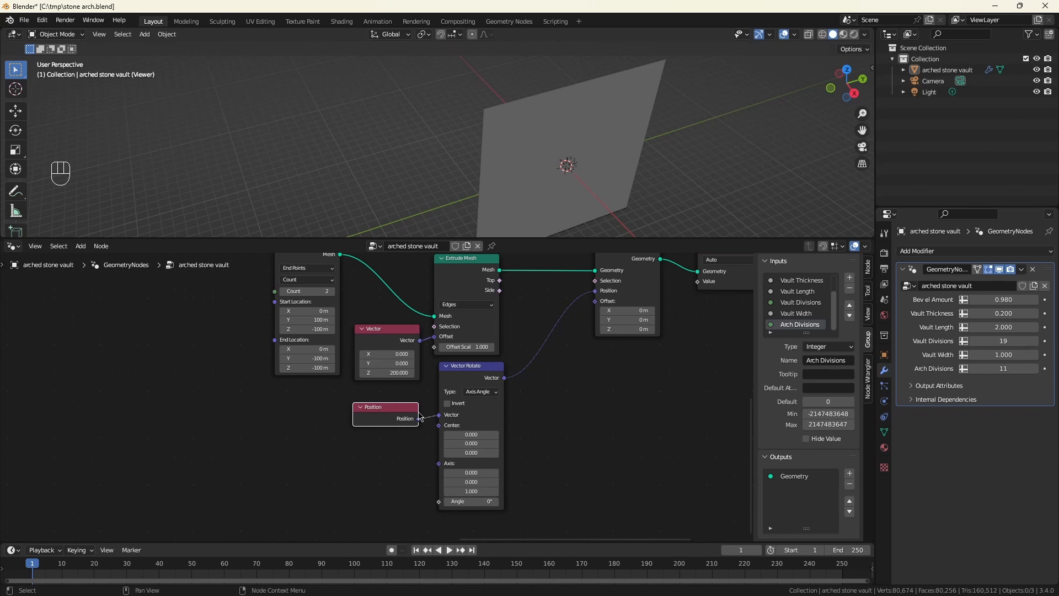
Connect a Divide math node to the Vector Rotate's Angle and set its first value to pi
{"action": "left_click_drag", "start_coordinate": [439, 501], "coordinate": [270, 457]}
{"action": "type", "text": "div"}
{"action": "key", "text": "Return"}
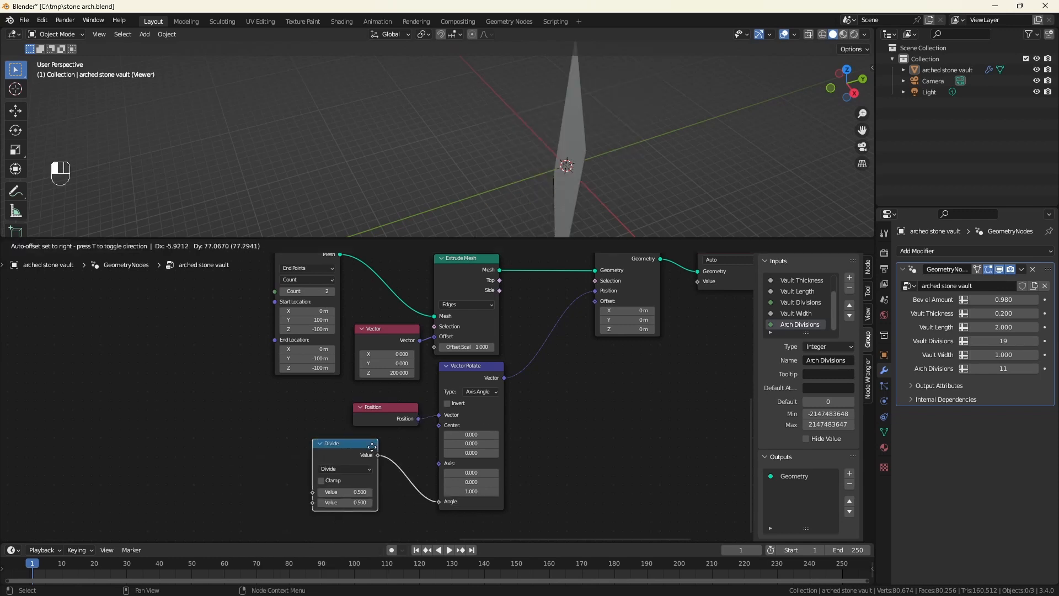
{"action": "left_click", "coordinate": [372, 446]}
{"action": "left_click", "coordinate": [353, 492]}
{"action": "type", "text": "pi"}
{"action": "key", "text": "Return"}
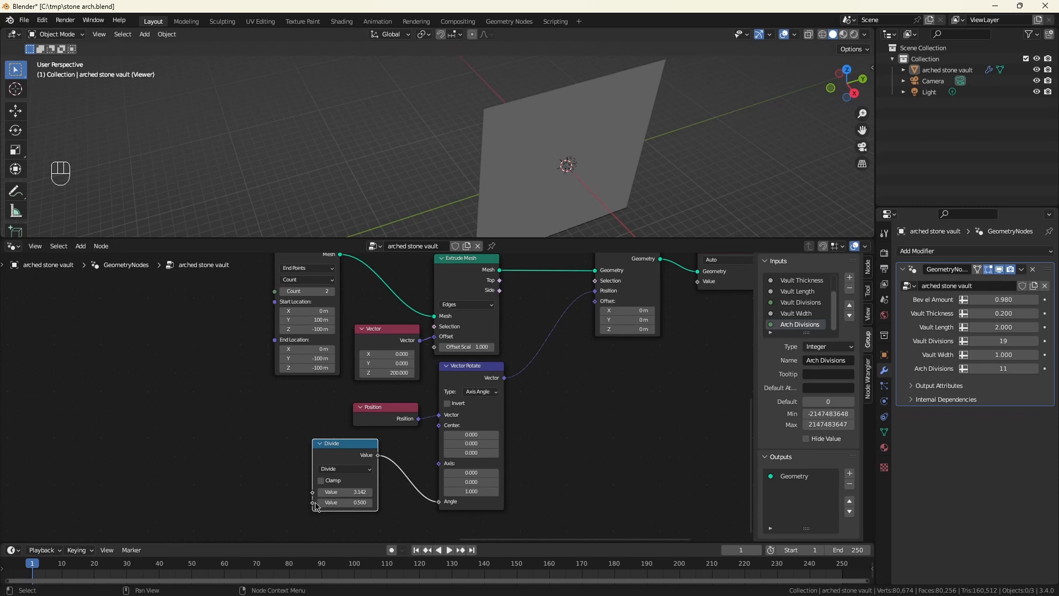
Connect the Divide node's second value to a new Group Input node, exposing it as a group input
{"action": "left_click_drag", "start_coordinate": [312, 502], "coordinate": [278, 494]}
{"action": "type", "text": "grou"}
{"action": "key", "text": "Return"}
{"action": "left_click", "coordinate": [237, 458]}
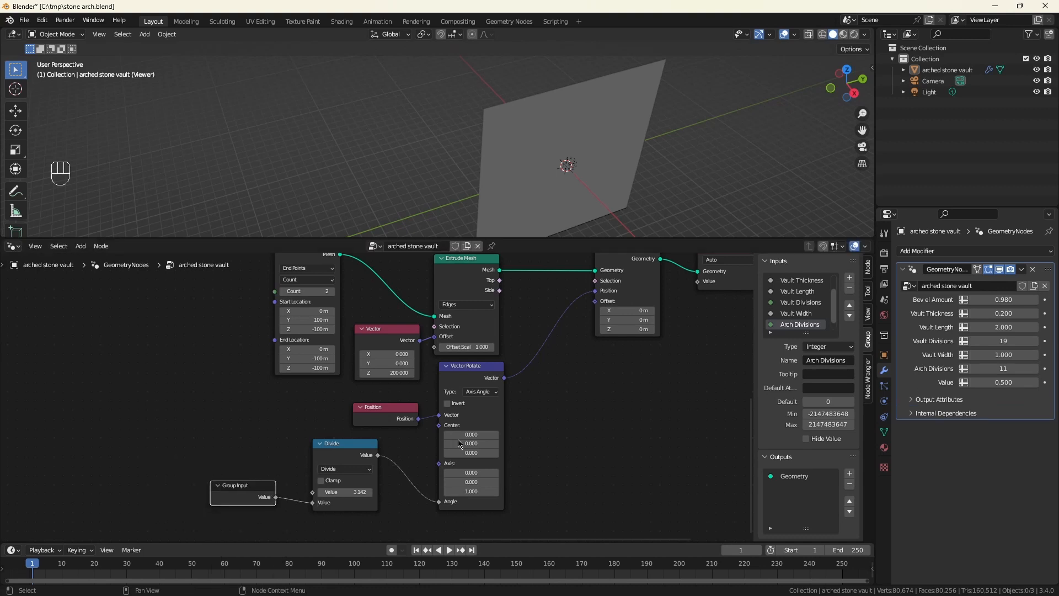
Rename the new group input to Vaults and change its type to Integer
{"action": "scroll", "coordinate": [796, 324], "scroll_direction": "down", "scroll_amount": 3}
{"action": "left_click", "coordinate": [796, 324]}
{"action": "double_click", "coordinate": [796, 325]}
{"action": "type", "text": "Vaults"}
{"action": "key", "text": "Return"}
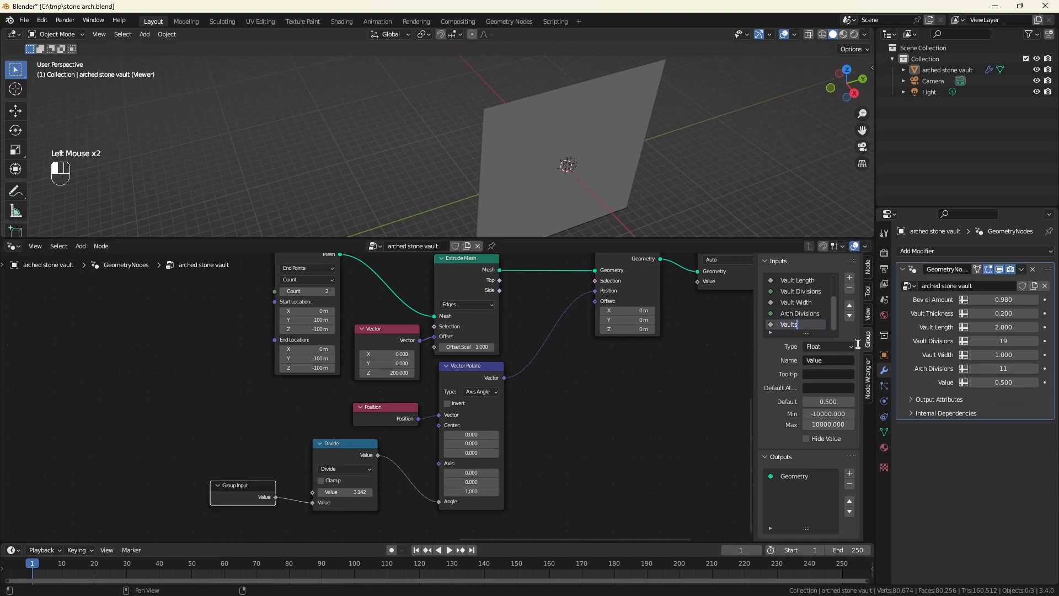
{"action": "left_click", "coordinate": [830, 346]}
{"action": "left_click", "coordinate": [837, 408]}
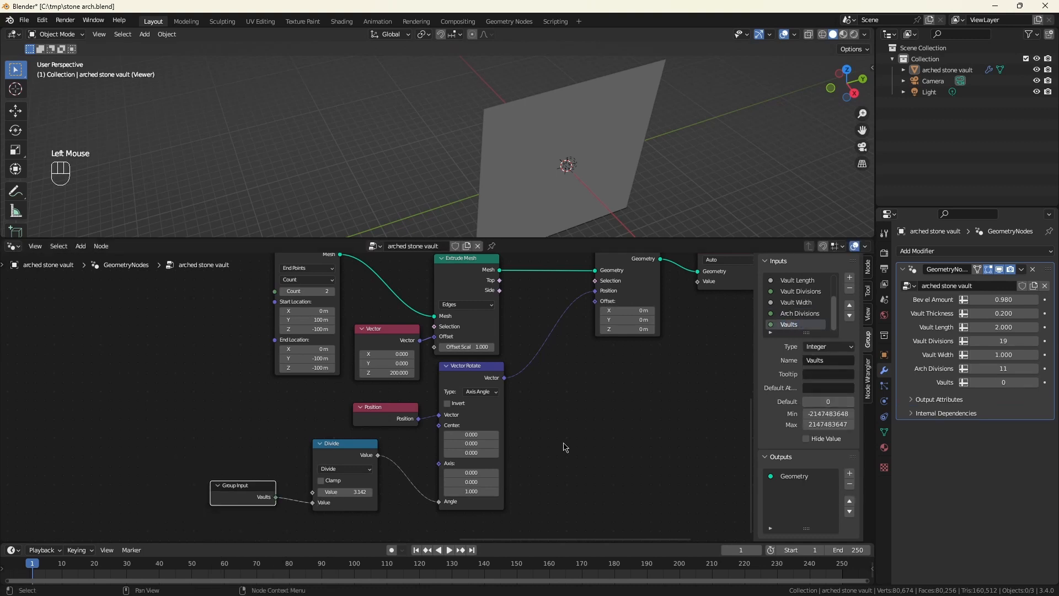
Set the modifier's Vaults value to 4
{"action": "left_click", "coordinate": [1005, 382]}
{"action": "type", "text": "4"}
{"action": "key", "text": "Return"}
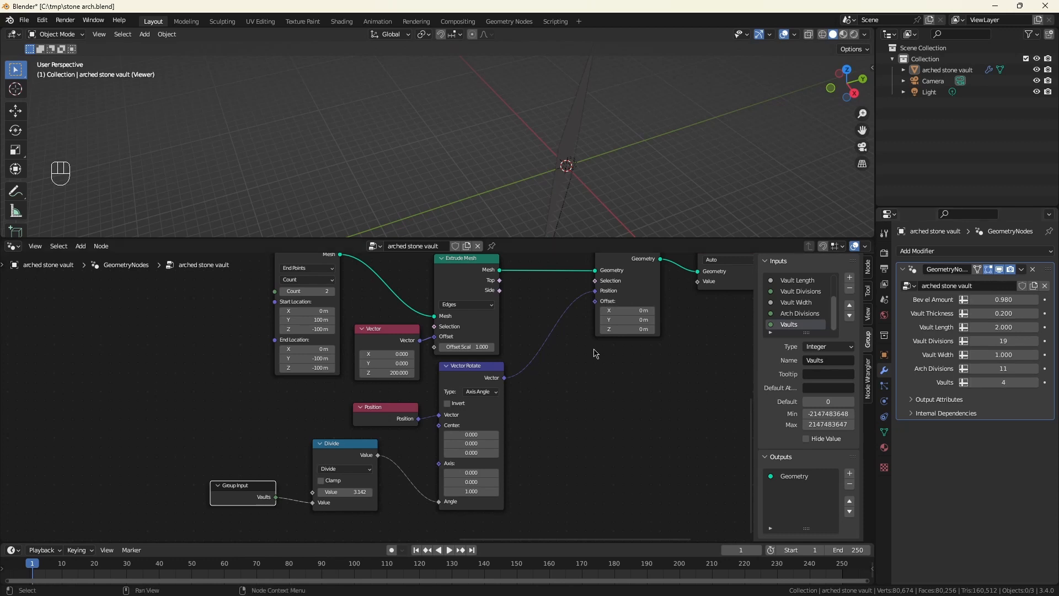
Move the Viewer aside, duplicate Set Position below the original, and connect the Extrude Mesh output to the copy's Geometry
{"action": "scroll", "coordinate": [595, 353], "scroll_direction": "down", "scroll_amount": 2}
{"action": "scroll", "coordinate": [595, 353], "scroll_direction": "up", "scroll_amount": 1}
{"action": "middle_click_drag", "start_coordinate": [595, 353], "coordinate": [569, 345]}
{"action": "left_click", "coordinate": [696, 289]}
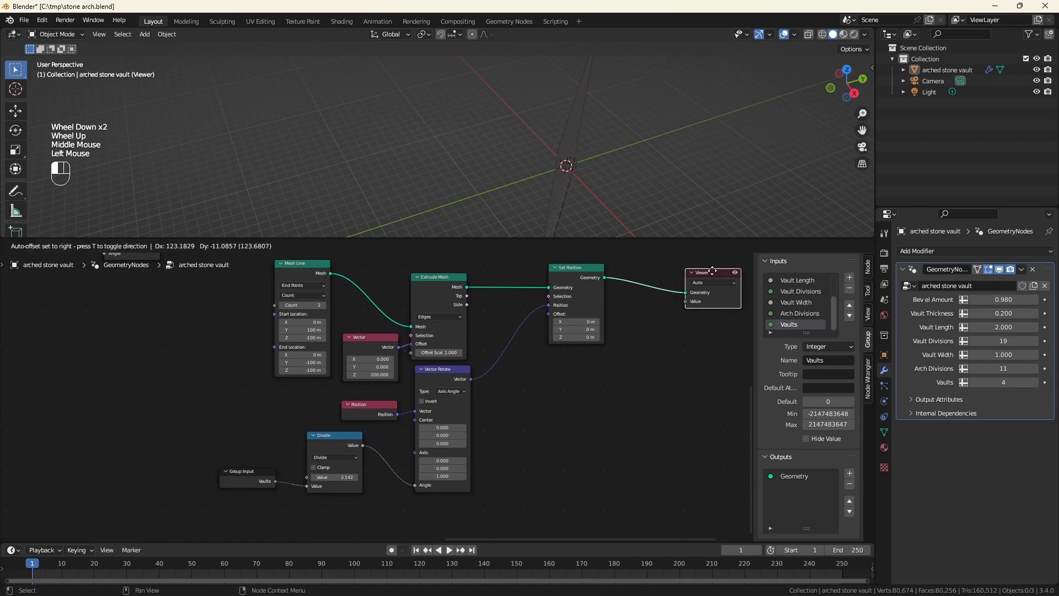
{"action": "scroll", "coordinate": [535, 350], "scroll_direction": "down", "scroll_amount": 1}
{"action": "left_click", "coordinate": [573, 309]}
{"action": "key", "text": "shift+d"}
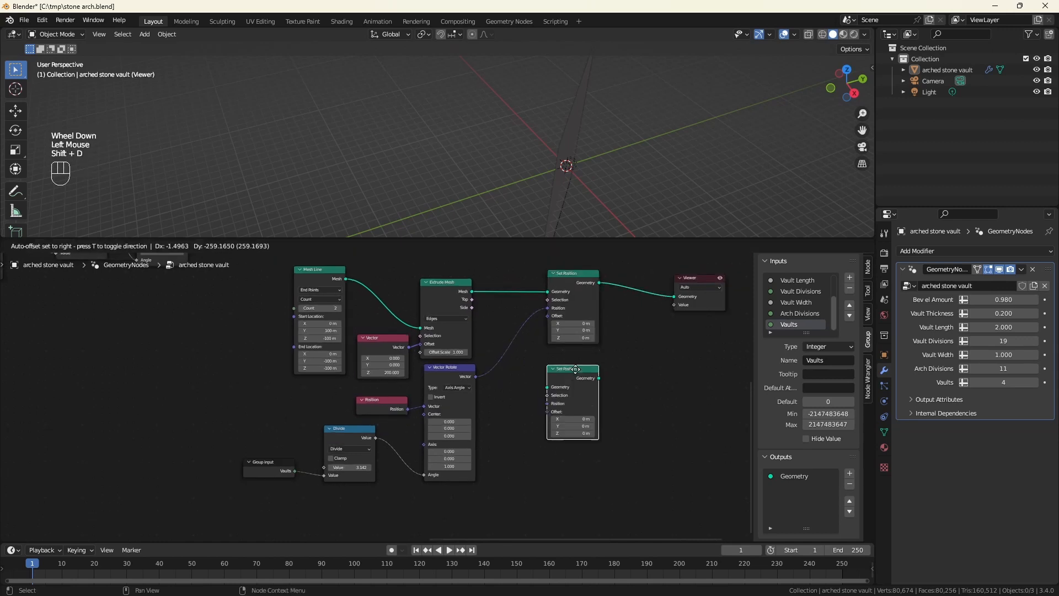
{"action": "left_click", "coordinate": [574, 396]}
{"action": "scroll", "coordinate": [485, 303], "scroll_direction": "up", "scroll_amount": 2}
{"action": "left_click_drag", "start_coordinate": [467, 287], "coordinate": [562, 399]}
Hide the Vector Rotate's unused sockets and duplicate it below together with its Position, Divide and Vaults Group Input nodes
{"action": "left_click", "coordinate": [442, 384]}
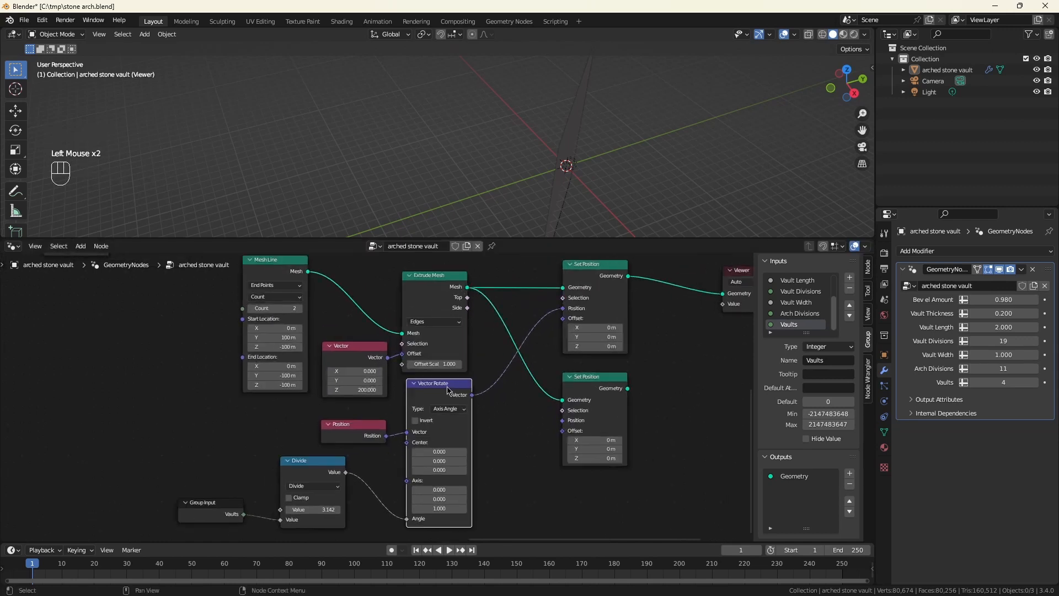
{"action": "key", "text": "ctrl+h"}
{"action": "scroll", "coordinate": [447, 390], "scroll_direction": "down", "scroll_amount": 1}
{"action": "left_click_drag", "start_coordinate": [186, 414], "coordinate": [440, 503]}
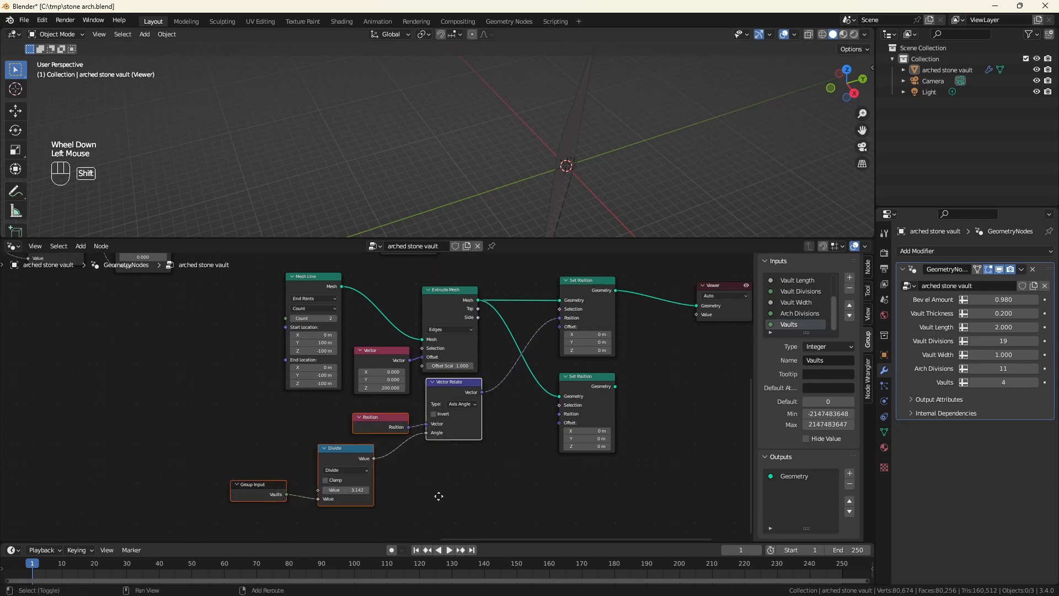
{"action": "key", "text": "shift+d"}
{"action": "left_click", "coordinate": [427, 519]}
Set the duplicated Divide's first value to -pi and connect the duplicated Vector Rotate to the lower Set Position's Position
{"action": "left_click", "coordinate": [343, 519]}
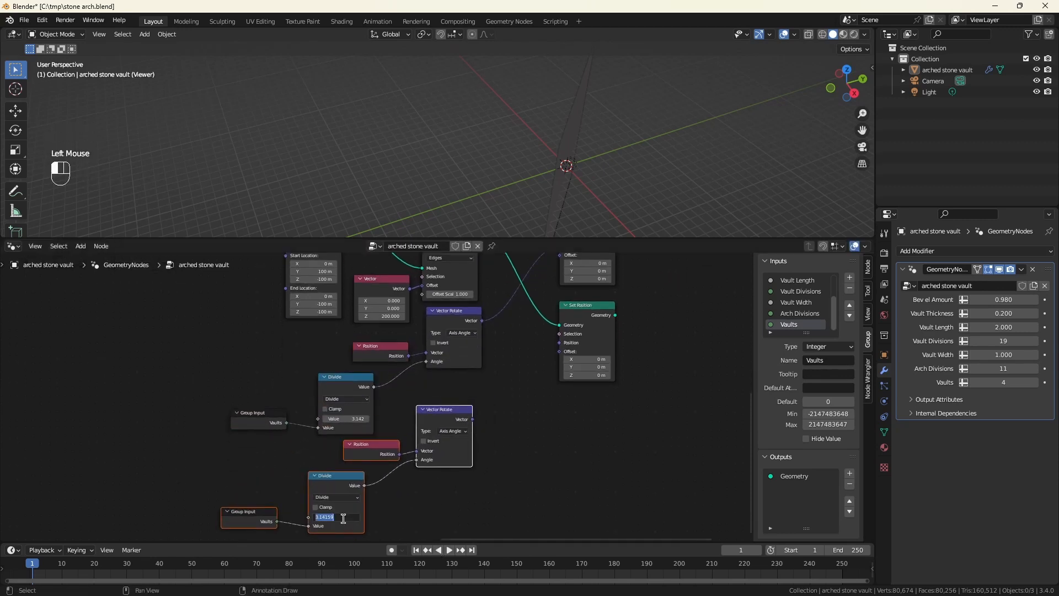
{"action": "type", "text": "-pi"}
{"action": "key", "text": "Return"}
{"action": "left_click_drag", "start_coordinate": [472, 419], "coordinate": [561, 343]}
Replace the Viewer's direct link with a Join Geometry node that combines both Set Position outputs
{"action": "middle_click_drag", "start_coordinate": [620, 366], "coordinate": [508, 463]}
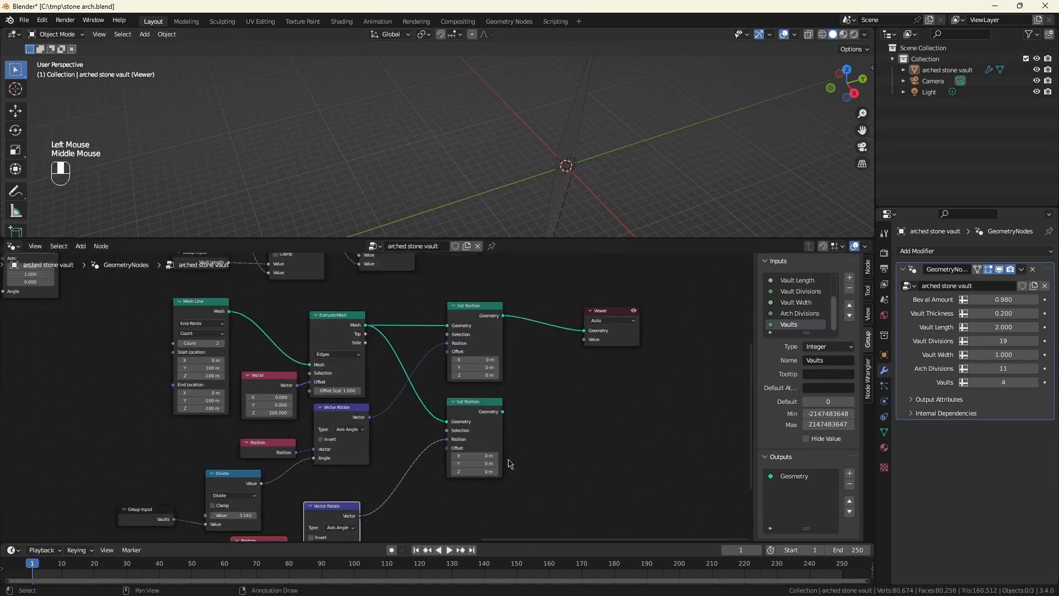
{"action": "left_click_drag", "start_coordinate": [614, 312], "coordinate": [647, 318]}
{"action": "right_click_drag", "start_coordinate": [574, 310], "coordinate": [554, 340], "text": "ctrl"}
{"action": "left_click_drag", "start_coordinate": [503, 315], "coordinate": [526, 325]}
{"action": "type", "text": "jo"}
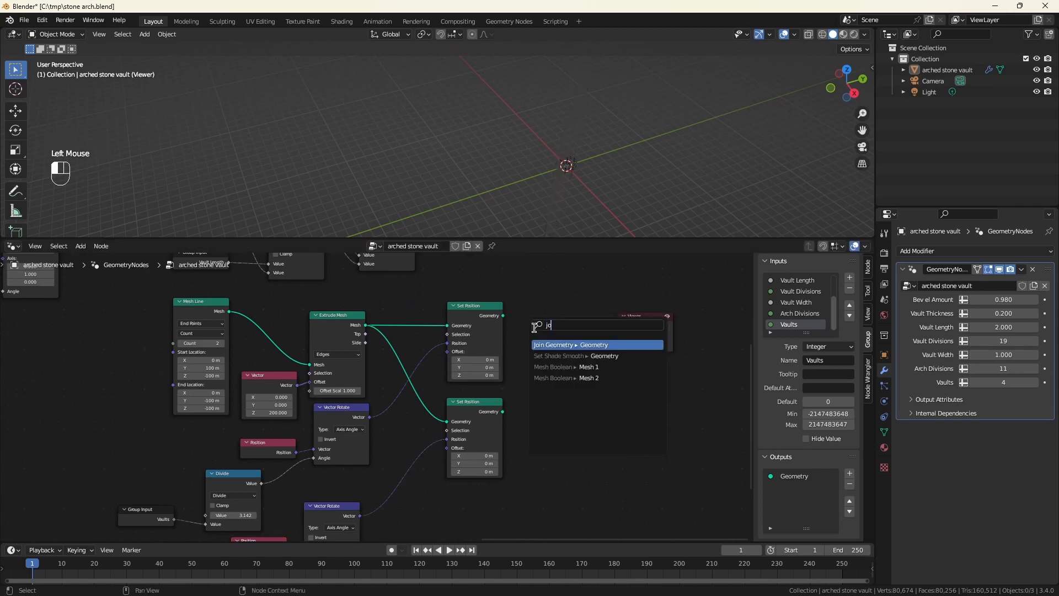
{"action": "left_click", "coordinate": [561, 345]}
{"action": "left_click", "coordinate": [563, 355]}
{"action": "left_click_drag", "start_coordinate": [502, 412], "coordinate": [619, 337]}
Test the rotated planes with Vaults at 6 and at 3, and return the value to 4
{"action": "middle_click_drag", "start_coordinate": [620, 124], "coordinate": [601, 152]}
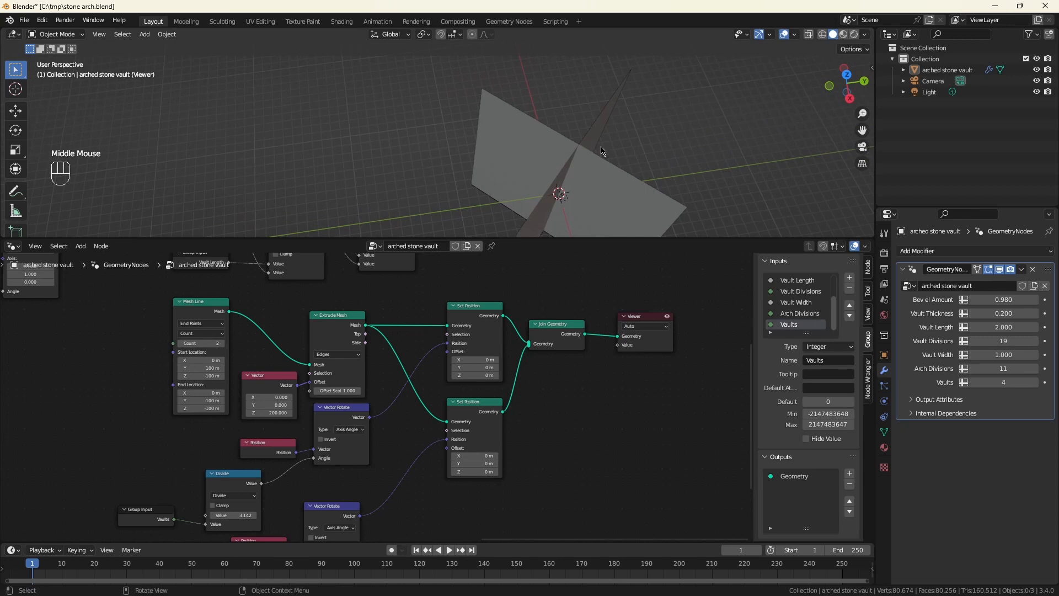
{"action": "left_click", "coordinate": [1036, 383]}
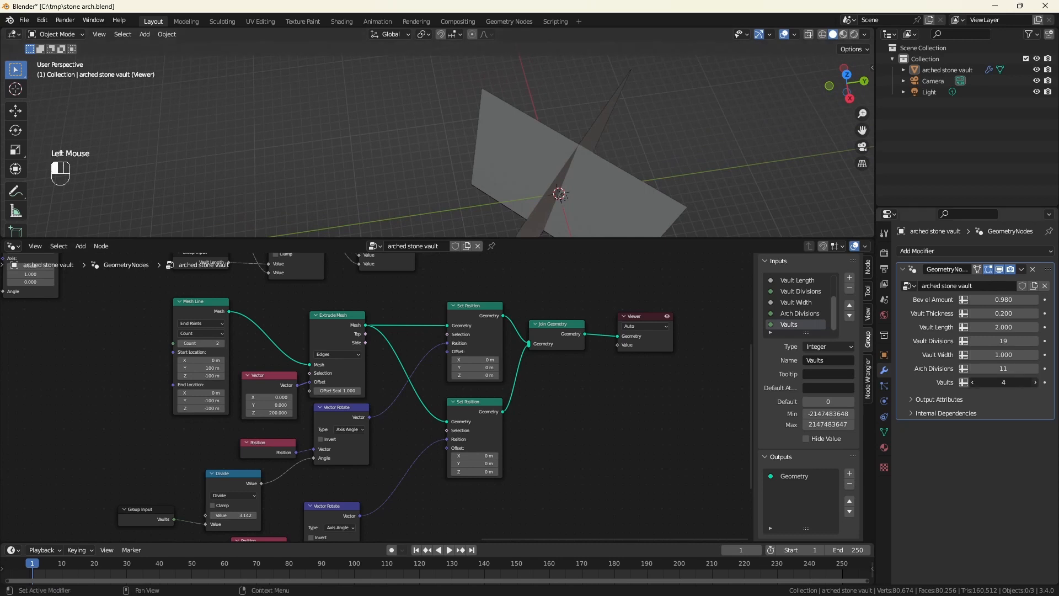
{"action": "left_click", "coordinate": [1036, 383]}
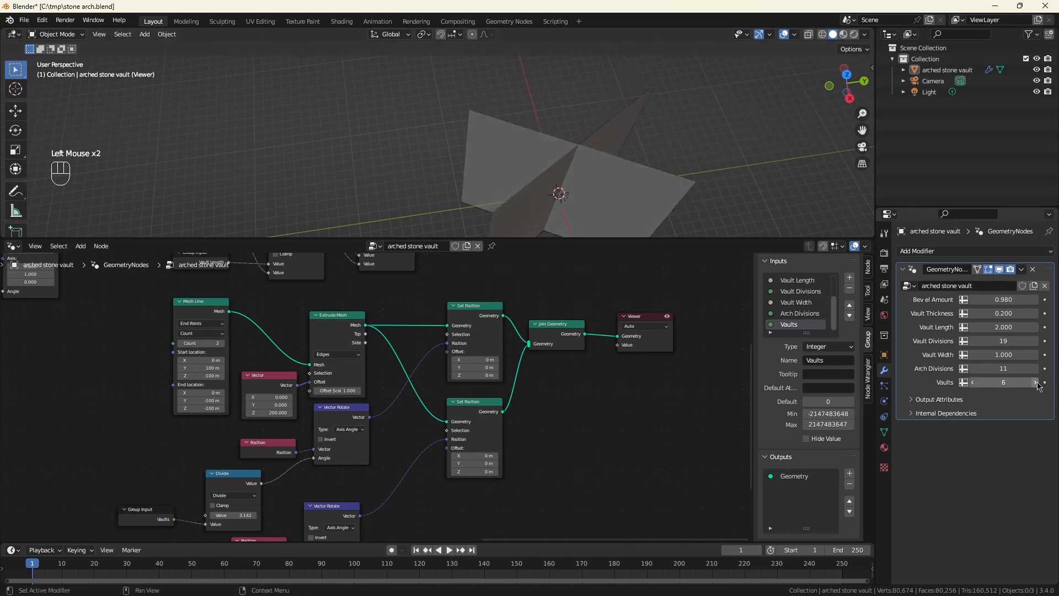
{"action": "left_click", "coordinate": [973, 383]}
{"action": "left_click", "coordinate": [973, 383]}
{"action": "left_click", "coordinate": [973, 383]}
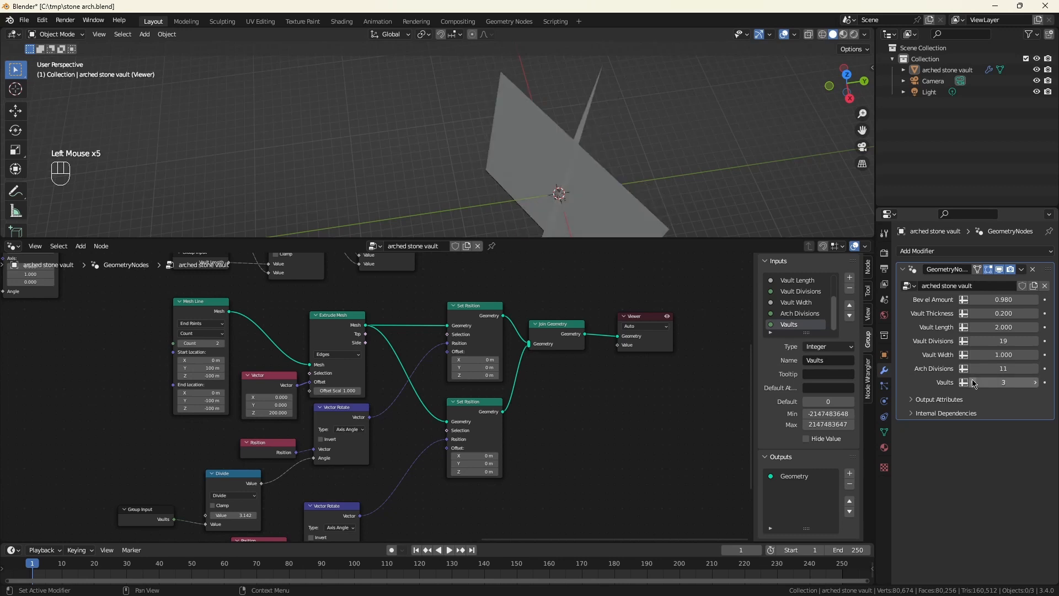
{"action": "left_click", "coordinate": [1036, 383]}
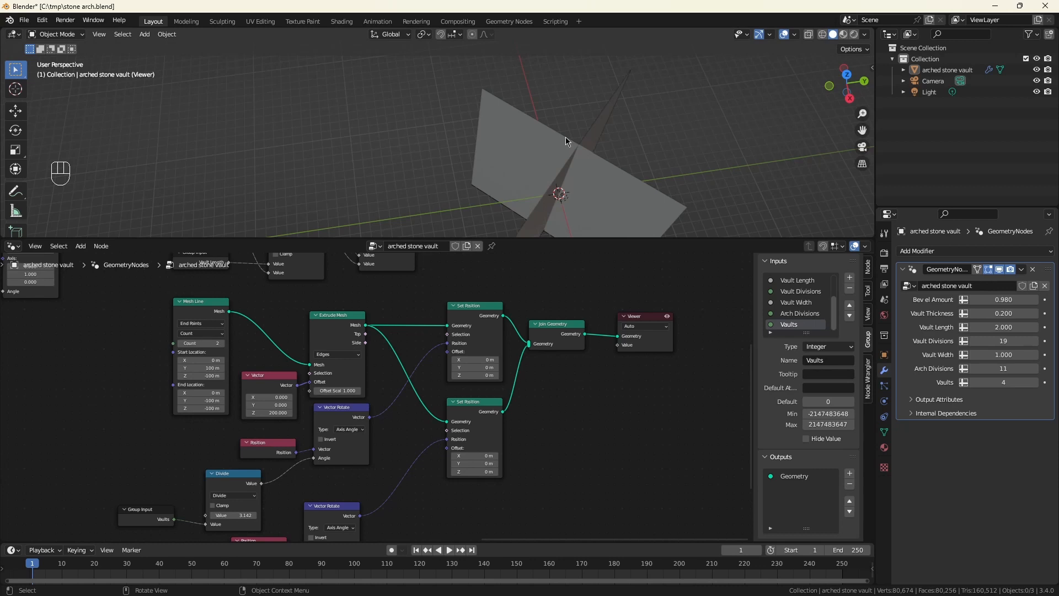
Delete the Viewer and add a Raycast node that uses the Join Geometry output as its Target Geometry
{"action": "scroll", "coordinate": [548, 432], "scroll_direction": "down", "scroll_amount": 3}
{"action": "key", "text": "ctrl+z"}
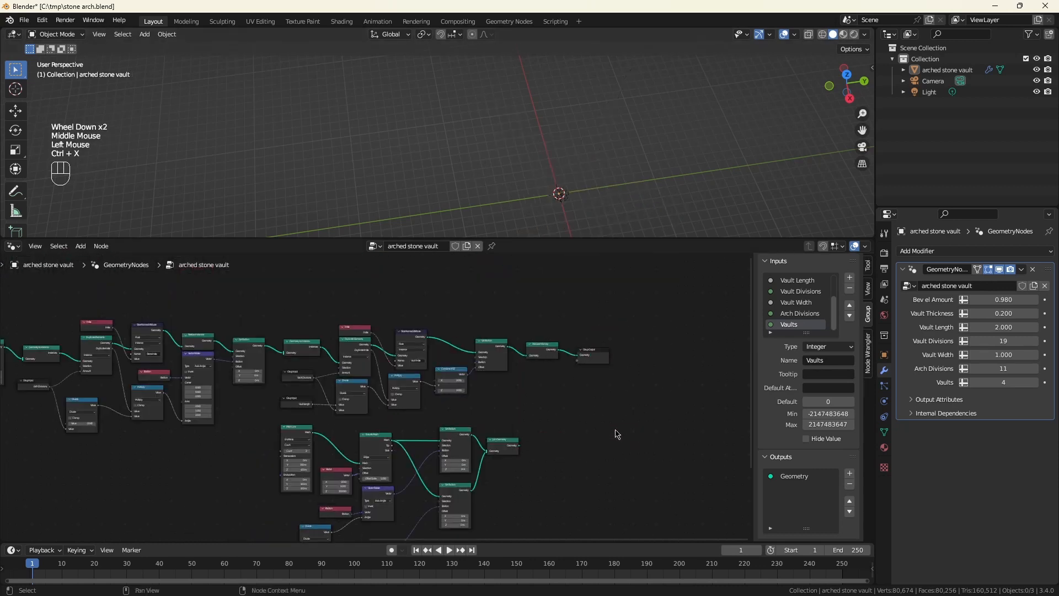
{"action": "key", "text": "shift+a"}
{"action": "type", "text": "ray"}
{"action": "key", "text": "Return"}
{"action": "left_click", "coordinate": [594, 422]}
{"action": "scroll", "coordinate": [567, 442], "scroll_direction": "up", "scroll_amount": 4}
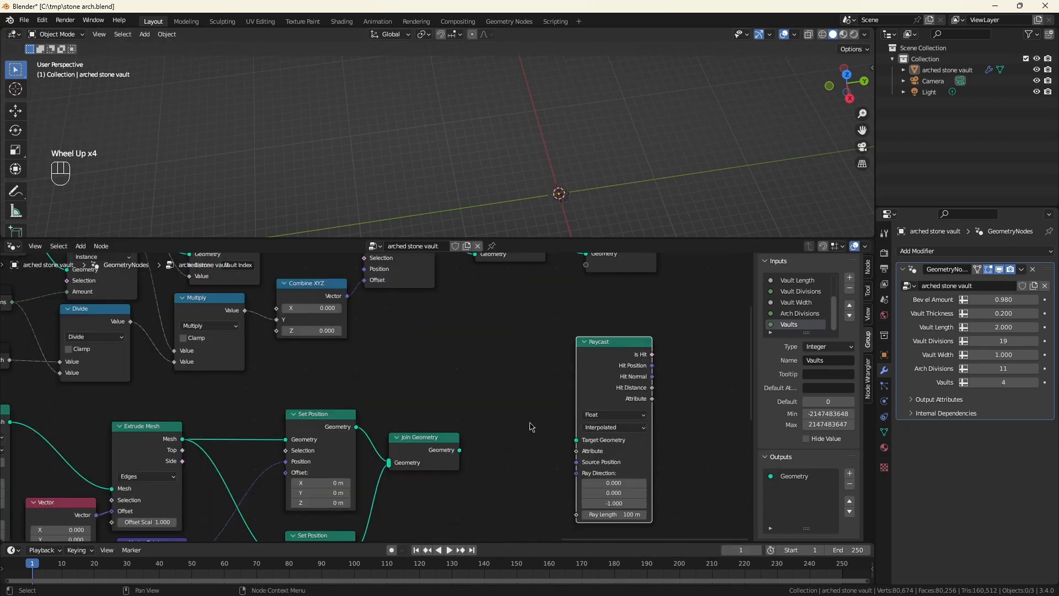
{"action": "left_click_drag", "start_coordinate": [460, 450], "coordinate": [576, 443]}
Make room around the Raycast and insert a Set Position node between Realize Instances and the Group Output
{"action": "scroll", "coordinate": [488, 432], "scroll_direction": "down", "scroll_amount": 3}
{"action": "middle_click_drag", "start_coordinate": [487, 432], "coordinate": [463, 438]}
{"action": "left_click_drag", "start_coordinate": [543, 384], "coordinate": [629, 366]}
{"action": "left_click_drag", "start_coordinate": [550, 320], "coordinate": [693, 344]}
{"action": "left_click_drag", "start_coordinate": [630, 366], "coordinate": [586, 368]}
{"action": "key", "text": "shift+a"}
{"action": "type", "text": "set pos"}
{"action": "key", "text": "Return"}
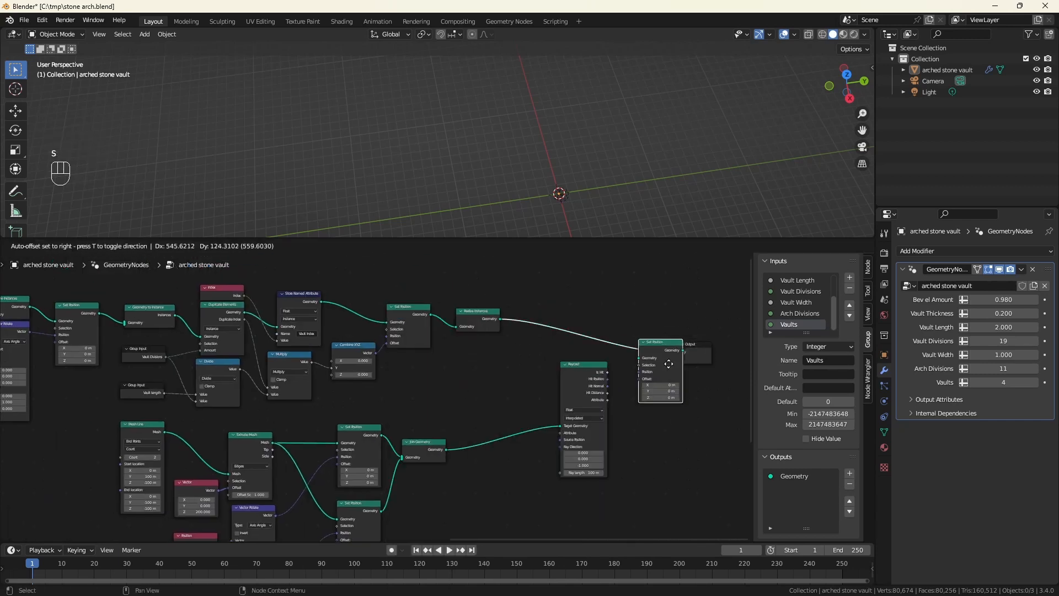
{"action": "left_click", "coordinate": [621, 347]}
Connect the Raycast's Is Hit to the new Set Position's Selection and Hit Position to its Position
{"action": "scroll", "coordinate": [546, 348], "scroll_direction": "up", "scroll_amount": 5}
{"action": "scroll", "coordinate": [594, 437], "scroll_direction": "down", "scroll_amount": 1}
{"action": "scroll", "coordinate": [591, 435], "scroll_direction": "down", "scroll_amount": 2}
{"action": "scroll", "coordinate": [591, 435], "scroll_direction": "up", "scroll_amount": 1}
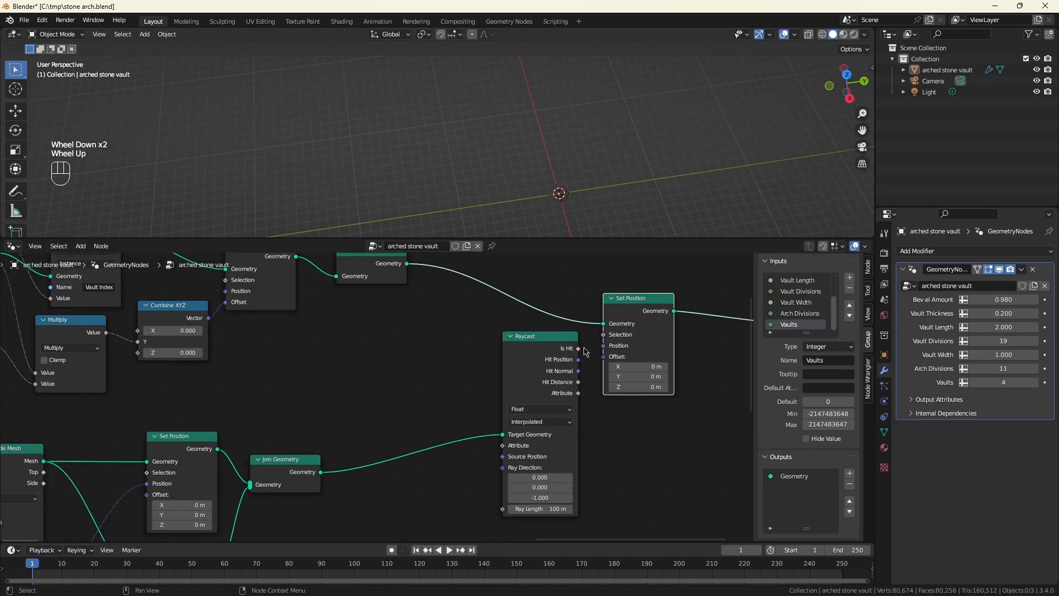
{"action": "left_click_drag", "start_coordinate": [578, 348], "coordinate": [604, 346]}
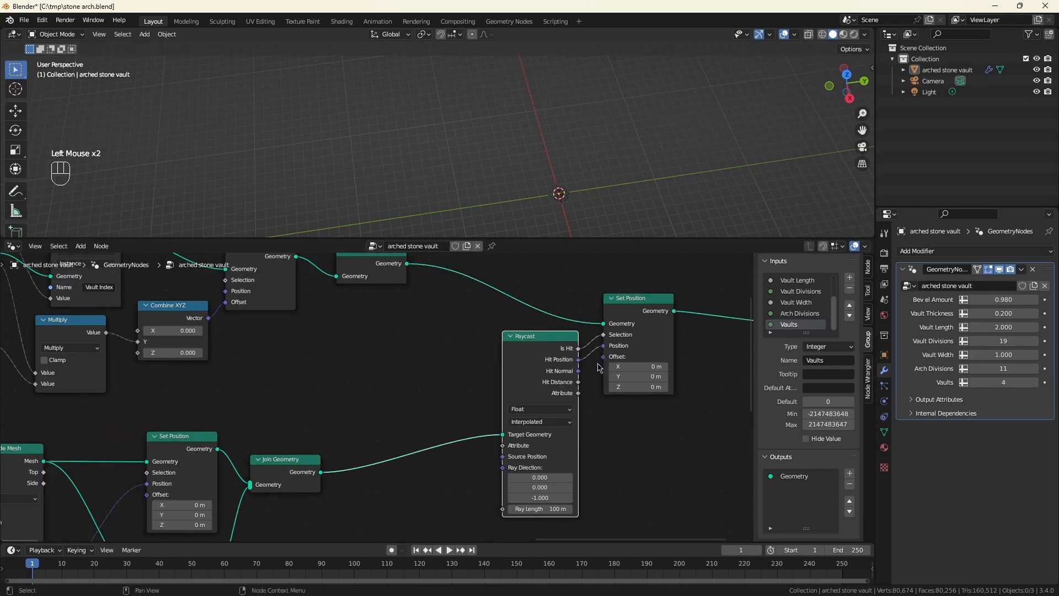
Set the Raycast's Ray Direction to 0, -1, 0 so the rays run along negative Y
{"action": "key", "text": "a"}
{"action": "key", "text": "KP_Decimal"}
{"action": "scroll", "coordinate": [461, 106], "scroll_direction": "up", "scroll_amount": 3}
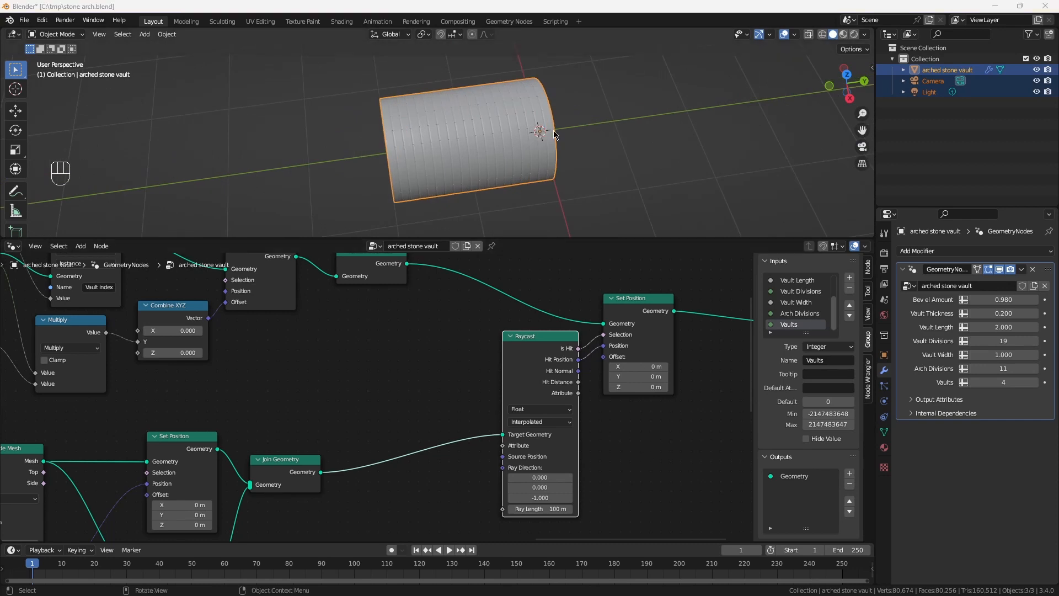
{"action": "left_click", "coordinate": [551, 498]}
{"action": "type", "text": "0"}
{"action": "key", "text": "Return"}
{"action": "left_click", "coordinate": [548, 488]}
{"action": "type", "text": "-1"}
{"action": "key", "text": "Return"}
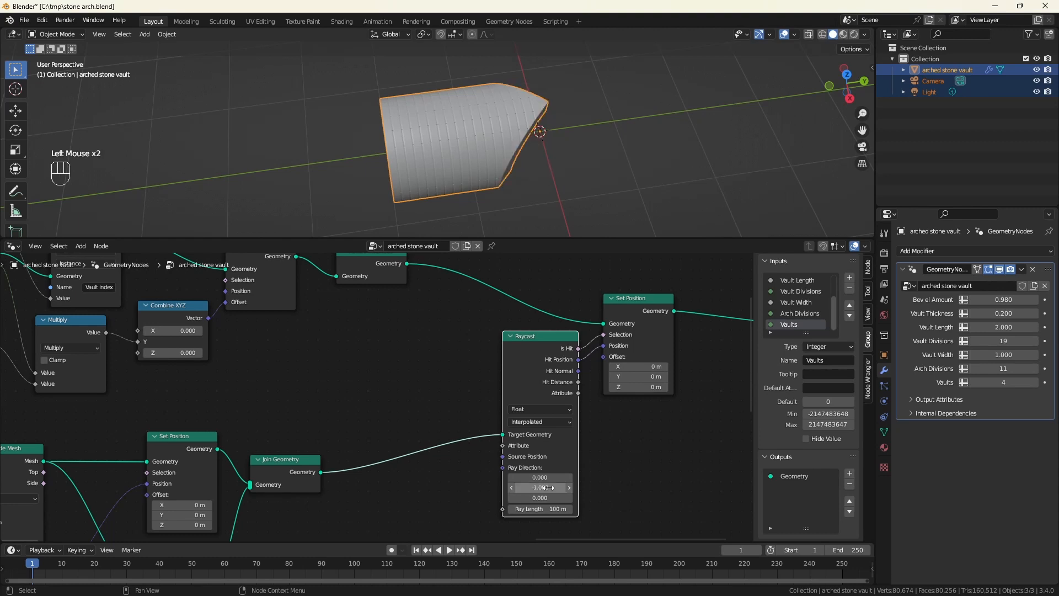
Examine the cut end of the vault from above and its arch from the front
{"action": "middle_click_drag", "start_coordinate": [496, 149], "coordinate": [313, 157]}
{"action": "scroll", "coordinate": [313, 158], "scroll_direction": "down", "scroll_amount": 2}
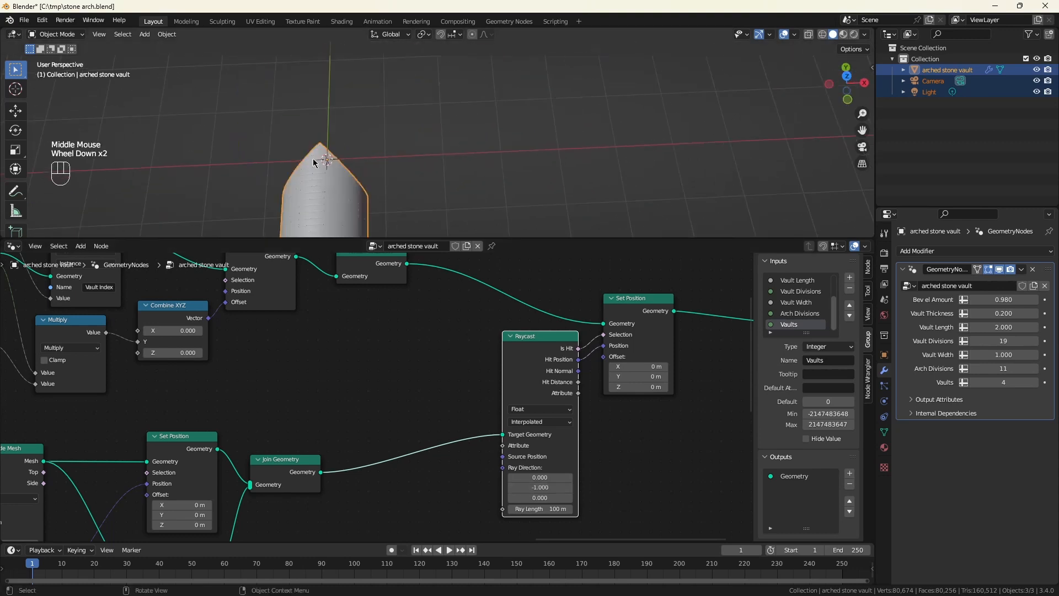
{"action": "scroll", "coordinate": [313, 156], "scroll_direction": "up", "scroll_amount": 4}
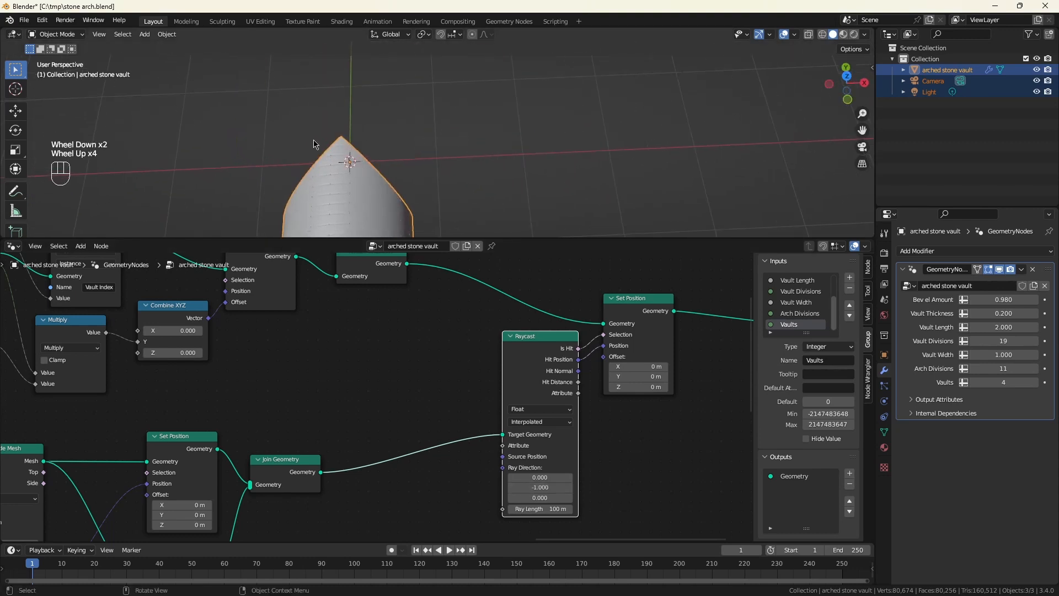
{"action": "mouse_move", "coordinate": [324, 156]}
{"action": "middle_mouse_down"}
{"action": "mouse_move", "coordinate": [326, 171]}
{"action": "mouse_move", "coordinate": [331, 114]}
{"action": "mouse_move", "coordinate": [347, 86]}
{"action": "mouse_move", "coordinate": [307, 146]}
{"action": "middle_mouse_up"}
{"action": "scroll", "coordinate": [326, 172], "scroll_direction": "down", "scroll_amount": 4}
{"action": "scroll", "coordinate": [331, 195], "scroll_direction": "up", "scroll_amount": 5}
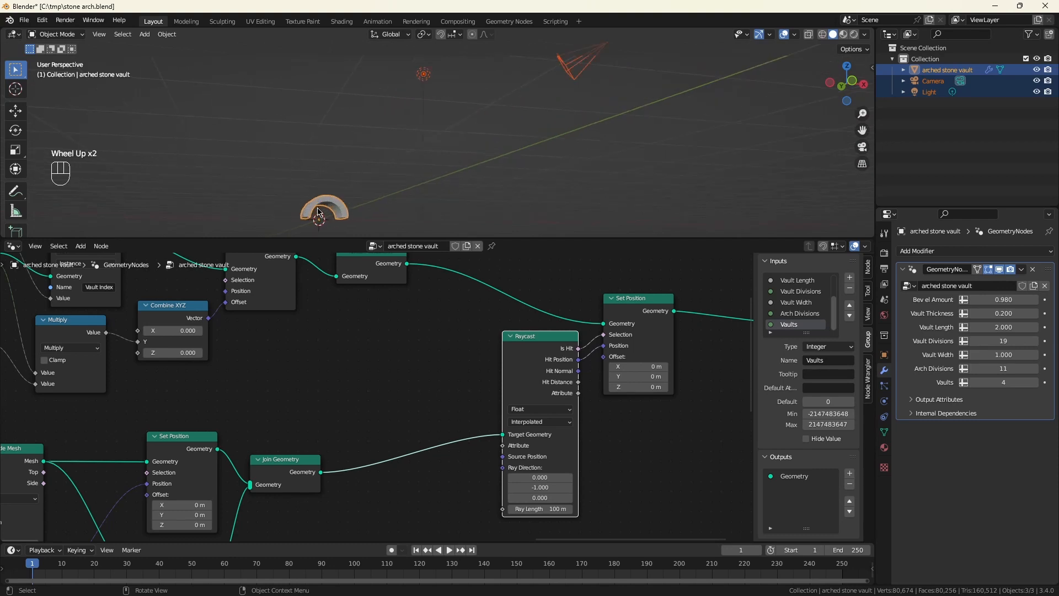
{"action": "scroll", "coordinate": [319, 211], "scroll_direction": "up", "scroll_amount": 1}
{"action": "middle_click_drag", "start_coordinate": [318, 211], "coordinate": [323, 209]}
{"action": "scroll", "coordinate": [324, 208], "scroll_direction": "down", "scroll_amount": 1}
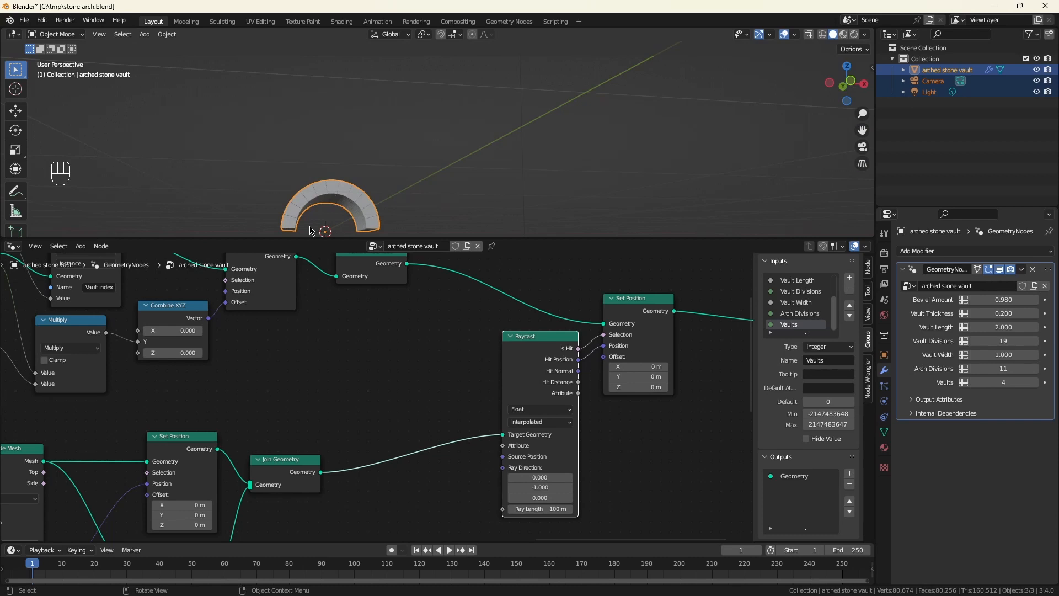
{"action": "left_click", "coordinate": [643, 469]}
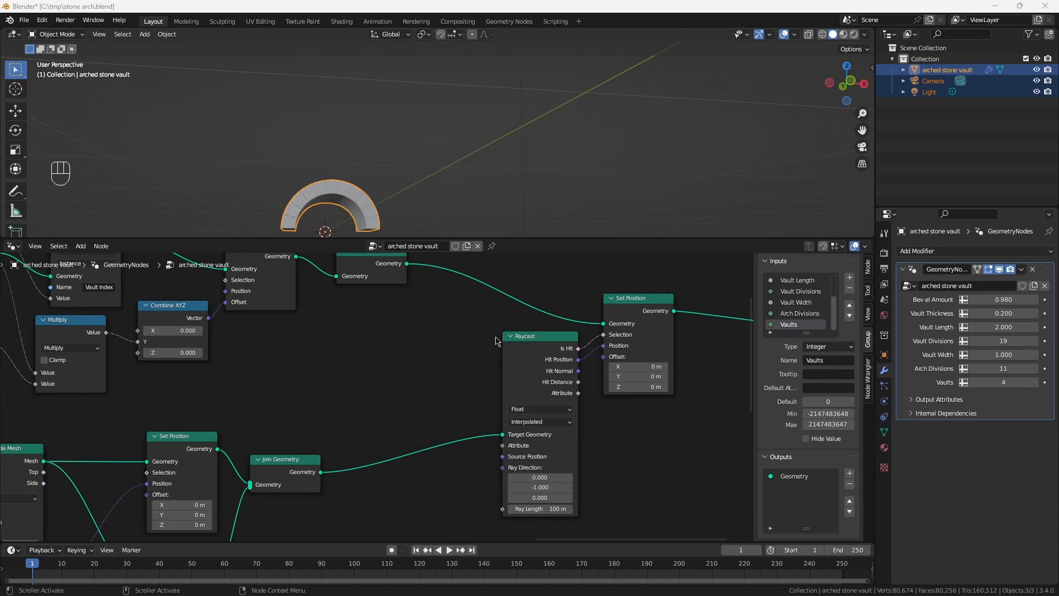
Set the modifier's Bevel Amount to 0.95 to widen the gaps between the stones
{"action": "scroll", "coordinate": [322, 200], "scroll_direction": "up", "scroll_amount": 3}
{"action": "scroll", "coordinate": [322, 200], "scroll_direction": "up", "scroll_amount": 4}
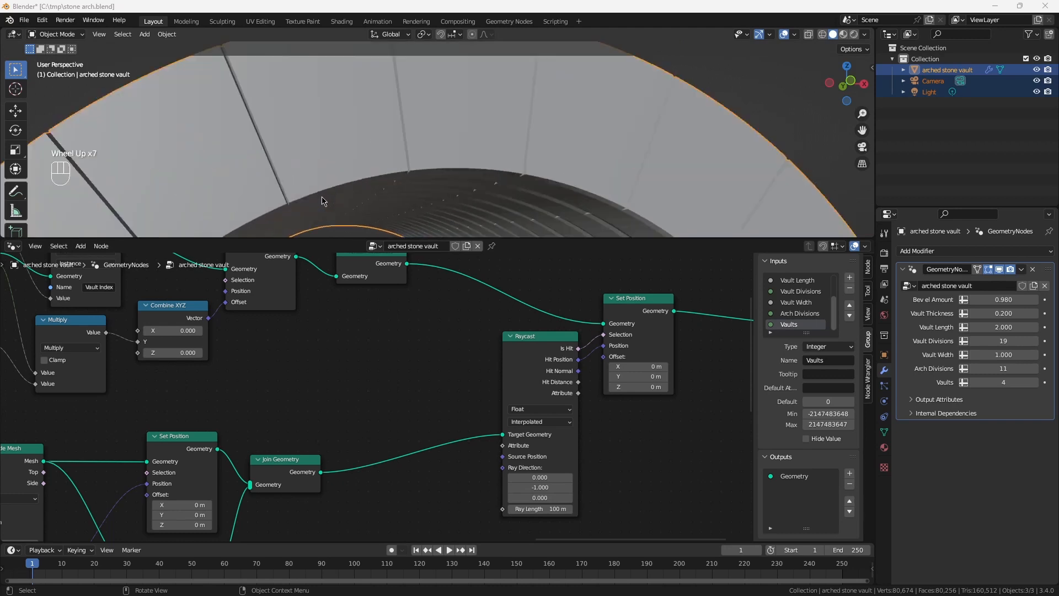
{"action": "scroll", "coordinate": [324, 201], "scroll_direction": "down", "scroll_amount": 1}
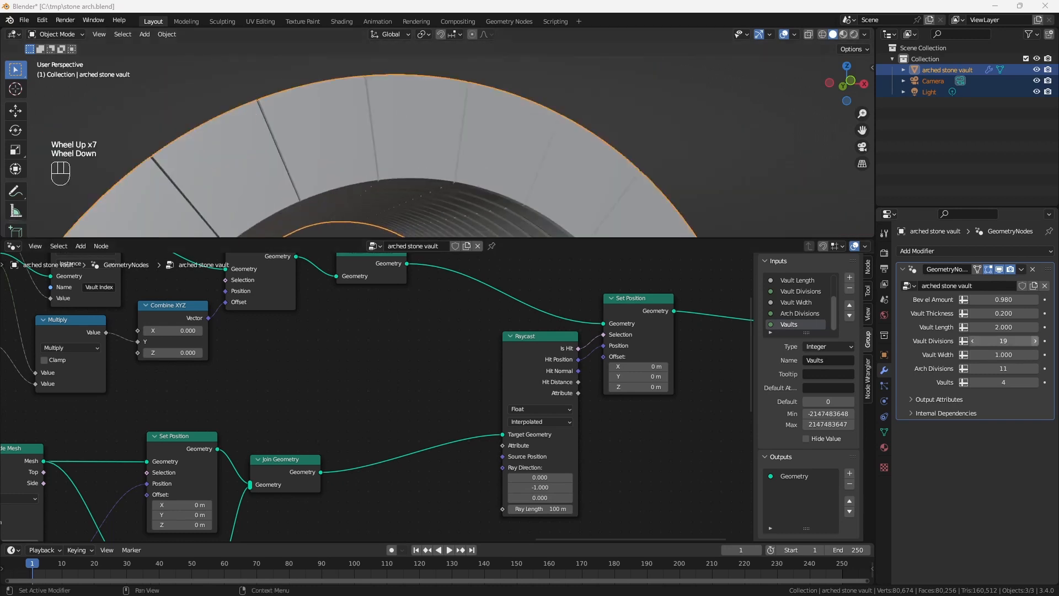
{"action": "left_click", "coordinate": [1012, 298]}
{"action": "type", "text": "0.95"}
{"action": "key", "text": "Return"}
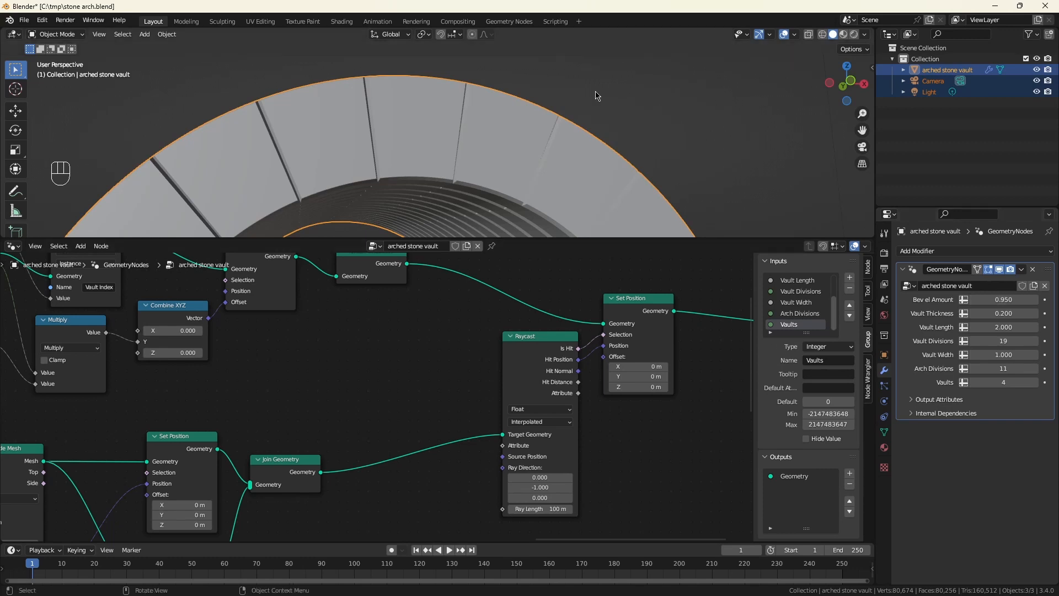
Move the Group Output farther along and insert a second Set Position node directly before it
{"action": "scroll", "coordinate": [595, 96], "scroll_direction": "down", "scroll_amount": 1}
{"action": "scroll", "coordinate": [366, 364], "scroll_direction": "down", "scroll_amount": 4}
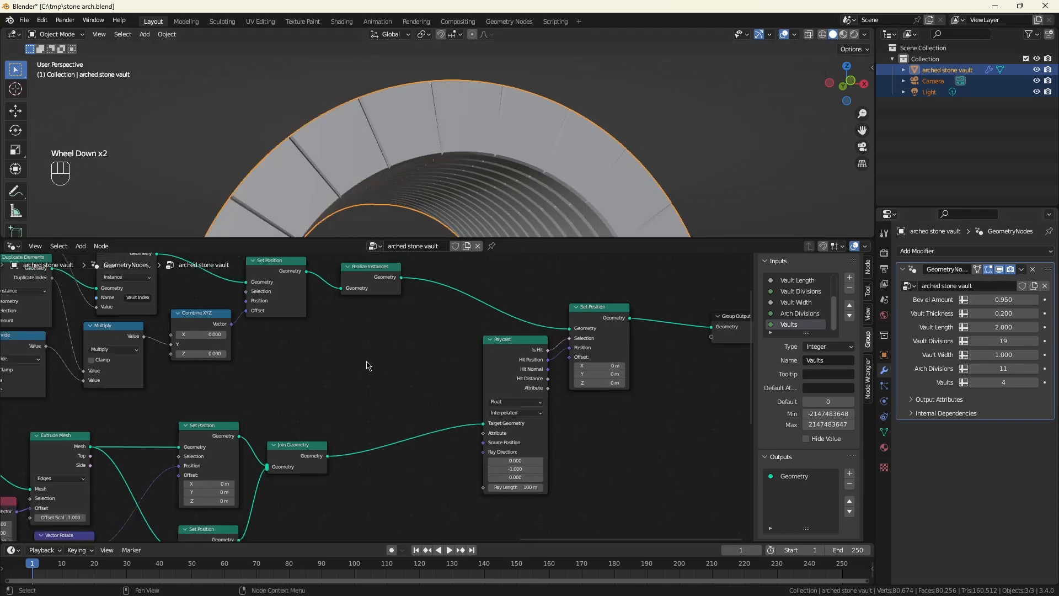
{"action": "middle_click_drag", "start_coordinate": [590, 385], "coordinate": [530, 409]}
{"action": "scroll", "coordinate": [546, 391], "scroll_direction": "up", "scroll_amount": 3}
{"action": "left_click_drag", "start_coordinate": [422, 347], "coordinate": [620, 347]}
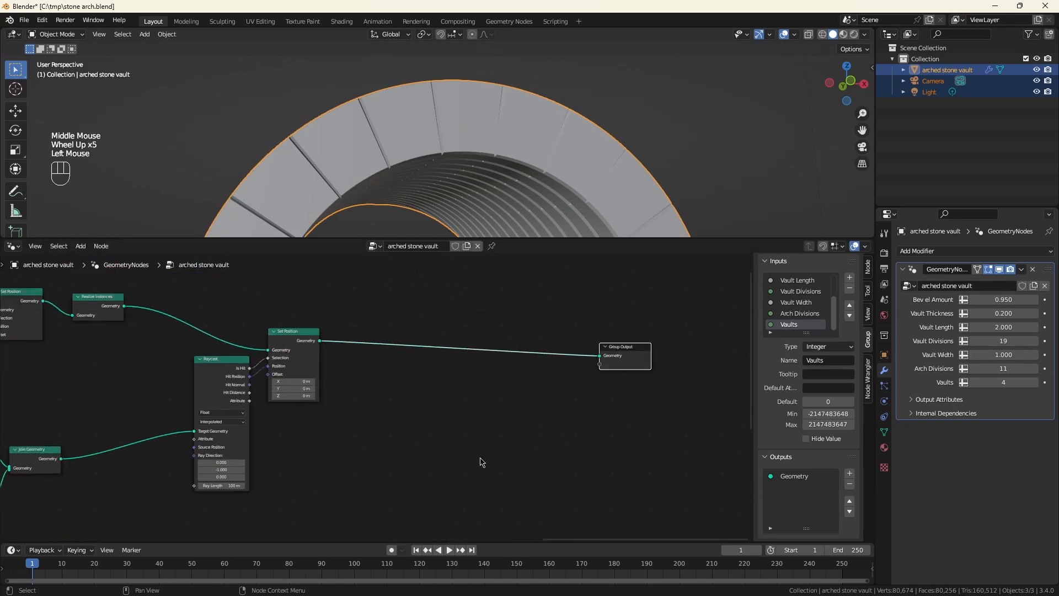
{"action": "left_click", "coordinate": [485, 459]}
{"action": "key", "text": "shift+a"}
{"action": "type", "text": "set po"}
{"action": "left_click", "coordinate": [509, 478]}
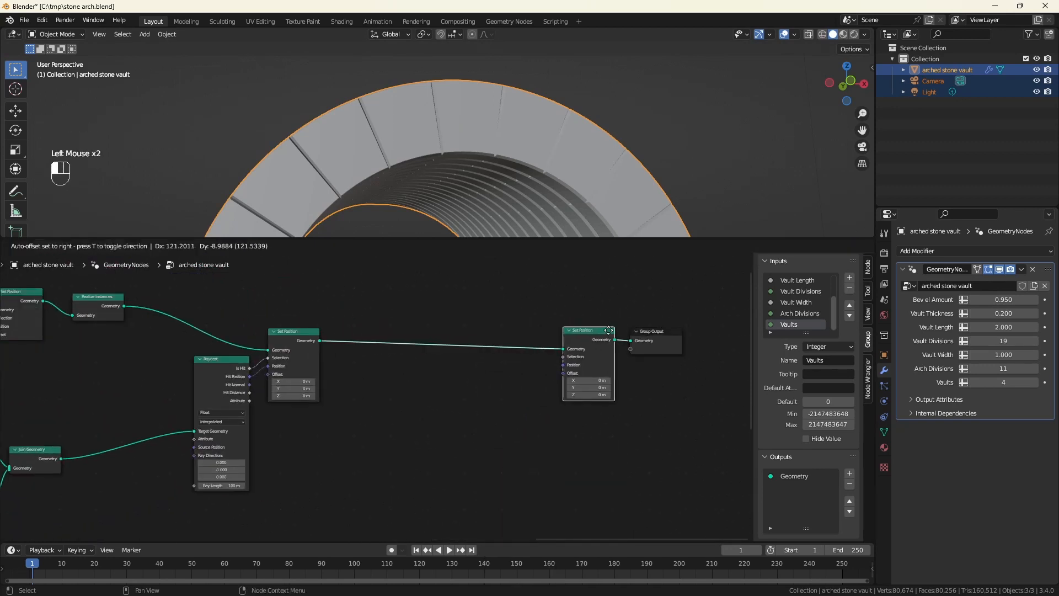
{"action": "left_click", "coordinate": [585, 353]}
{"action": "middle_click_drag", "start_coordinate": [372, 432], "coordinate": [407, 425]}
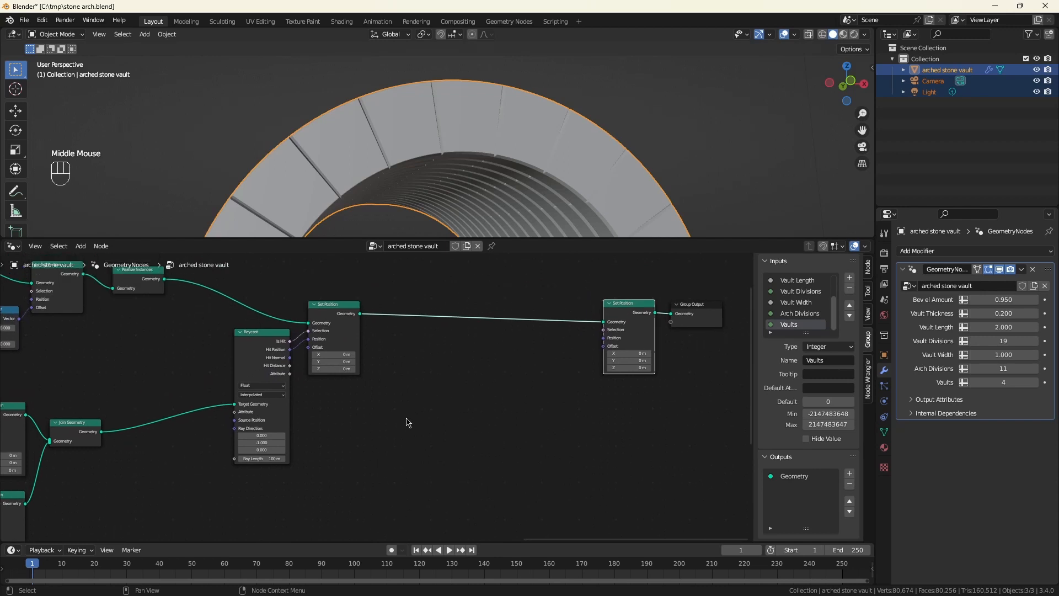
Shift the Raycast and its Set Position aside and add a Noise Texture node beneath them
{"action": "left_click_drag", "start_coordinate": [217, 289], "coordinate": [399, 423]}
{"action": "left_click_drag", "start_coordinate": [259, 359], "coordinate": [180, 354]}
{"action": "key", "text": "shift+a"}
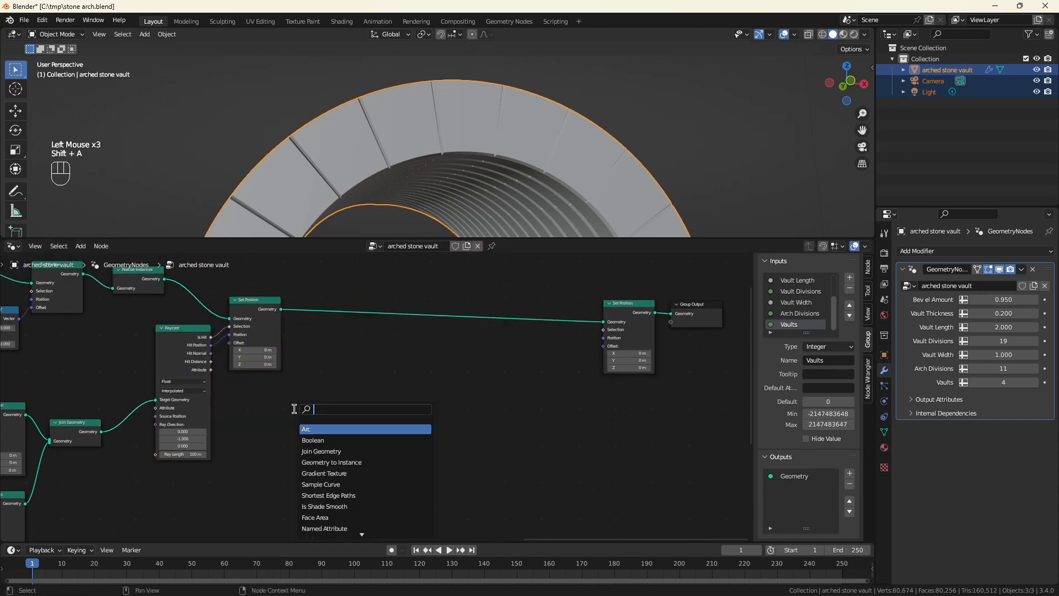
{"action": "type", "text": "noise"}
{"action": "left_click", "coordinate": [309, 428]}
{"action": "left_click", "coordinate": [272, 414]}
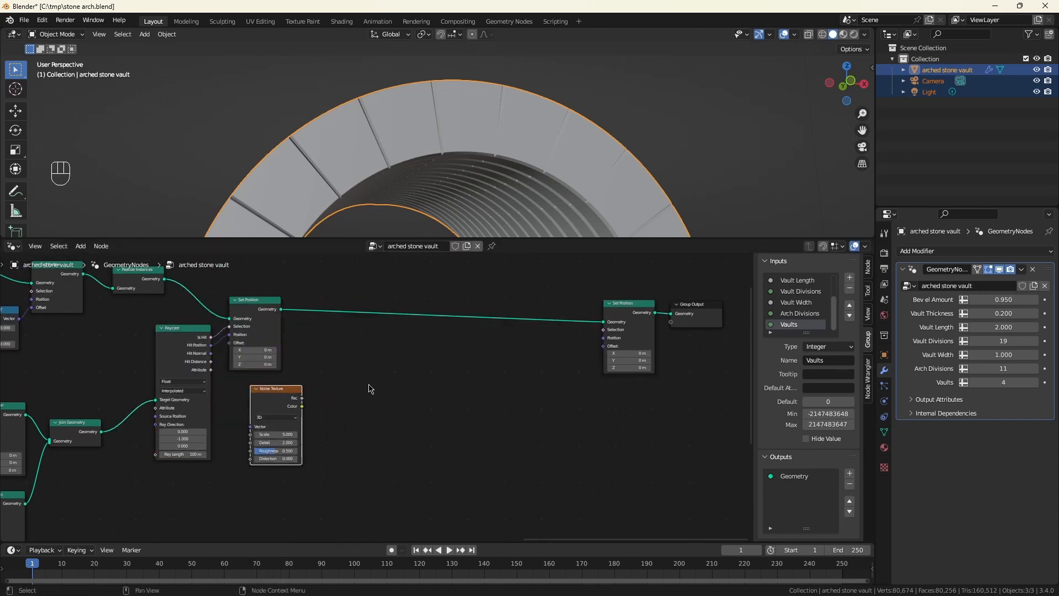
Feed the Noise Texture's Color into a vector Subtract node and set all three subtracted components to 0.5
{"action": "scroll", "coordinate": [307, 402], "scroll_direction": "up", "scroll_amount": 2}
{"action": "left_click_drag", "start_coordinate": [300, 409], "coordinate": [327, 422]}
{"action": "type", "text": "subtra"}
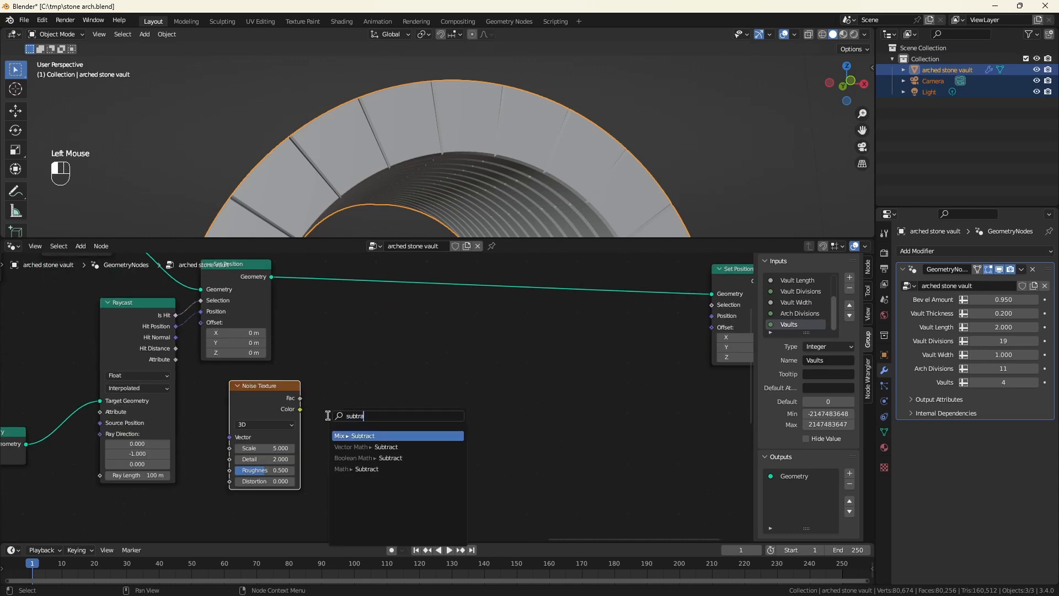
{"action": "key", "text": "Return"}
{"action": "left_click", "coordinate": [366, 449]}
{"action": "type", "text": "0.5"}
{"action": "key", "text": "Return"}
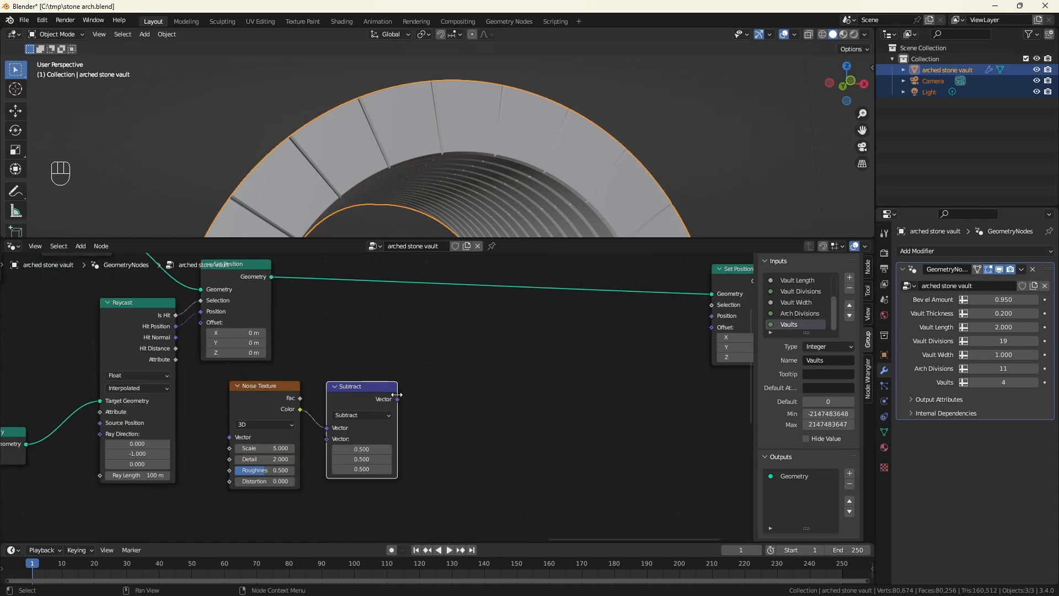
Add a vector Scale node fed by the Subtract node's output
{"action": "left_click_drag", "start_coordinate": [368, 395], "coordinate": [439, 402]}
{"action": "type", "text": "sca"}
{"action": "key", "text": "Return"}
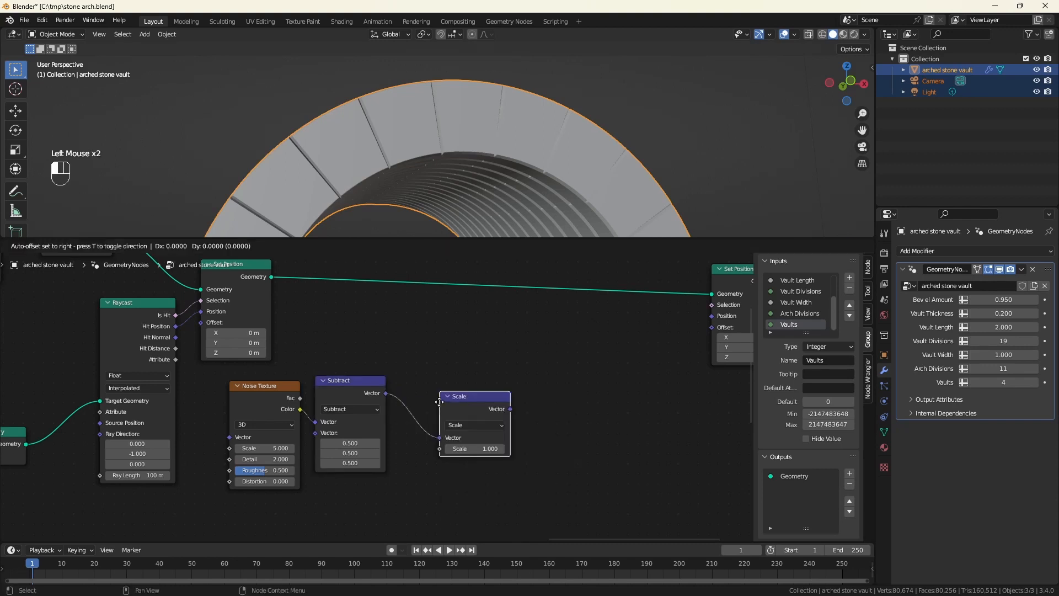
{"action": "left_click", "coordinate": [440, 402]}
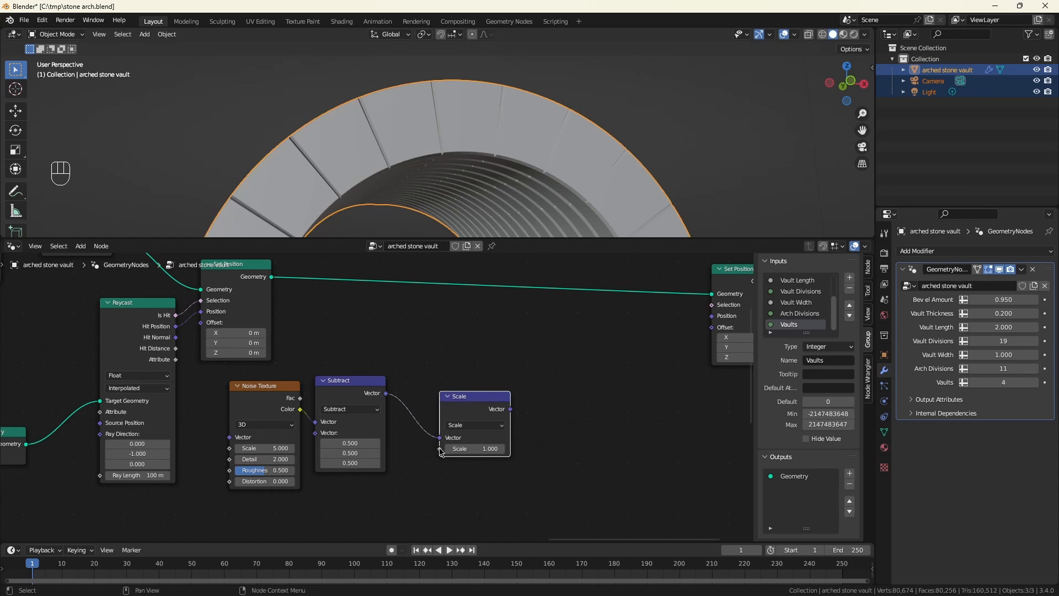
Drive the Scale node's Scale with a Divide node whose second value is 100, placed below the Subtract node
{"action": "left_click_drag", "start_coordinate": [440, 449], "coordinate": [421, 475]}
{"action": "left_click", "coordinate": [398, 485]}
{"action": "left_click", "coordinate": [370, 498]}
{"action": "scroll", "coordinate": [430, 449], "scroll_direction": "down", "scroll_amount": 3}
{"action": "scroll", "coordinate": [410, 492], "scroll_direction": "up", "scroll_amount": 3}
{"action": "left_click", "coordinate": [380, 496]}
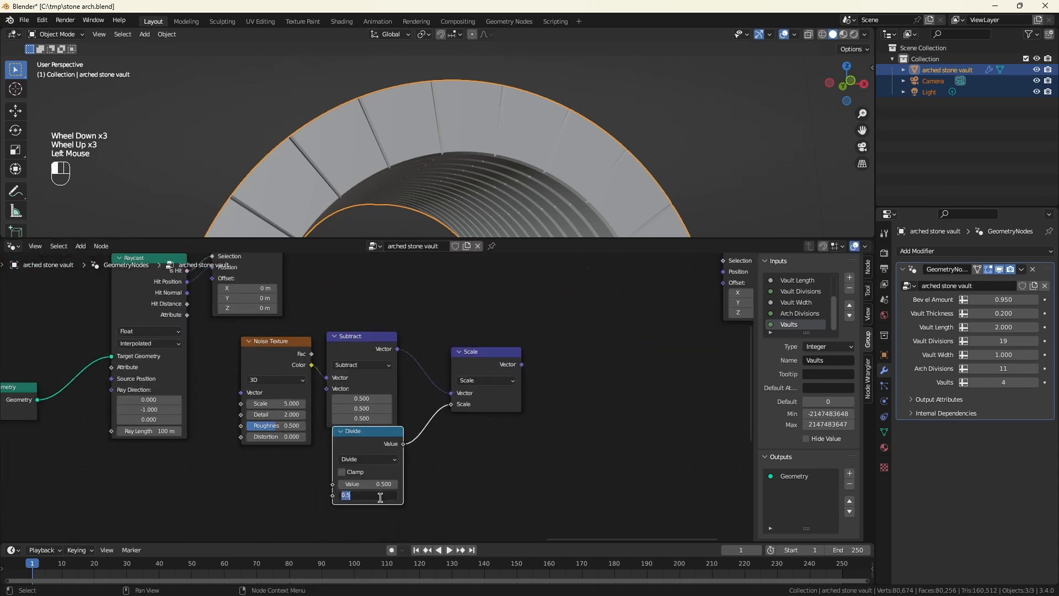
{"action": "type", "text": "100"}
{"action": "key", "text": "Return"}
{"action": "left_click_drag", "start_coordinate": [373, 433], "coordinate": [369, 447]}
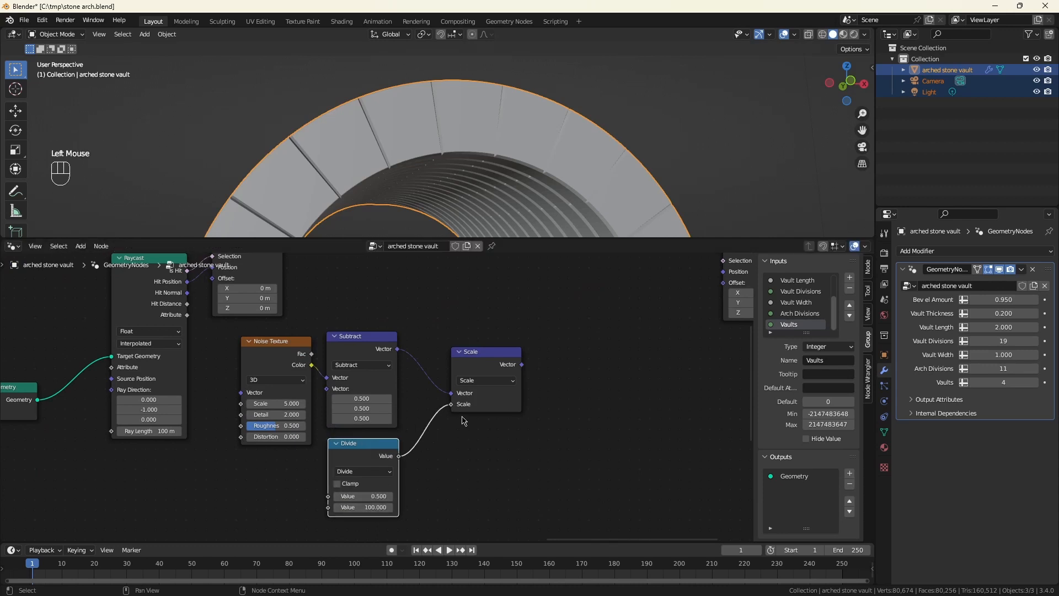
Add a vector Add node that sums the scaled noise with a new Position node
{"action": "left_click_drag", "start_coordinate": [473, 352], "coordinate": [478, 424]}
{"action": "type", "text": "add"}
{"action": "key", "text": "Return"}
{"action": "left_click", "coordinate": [522, 363]}
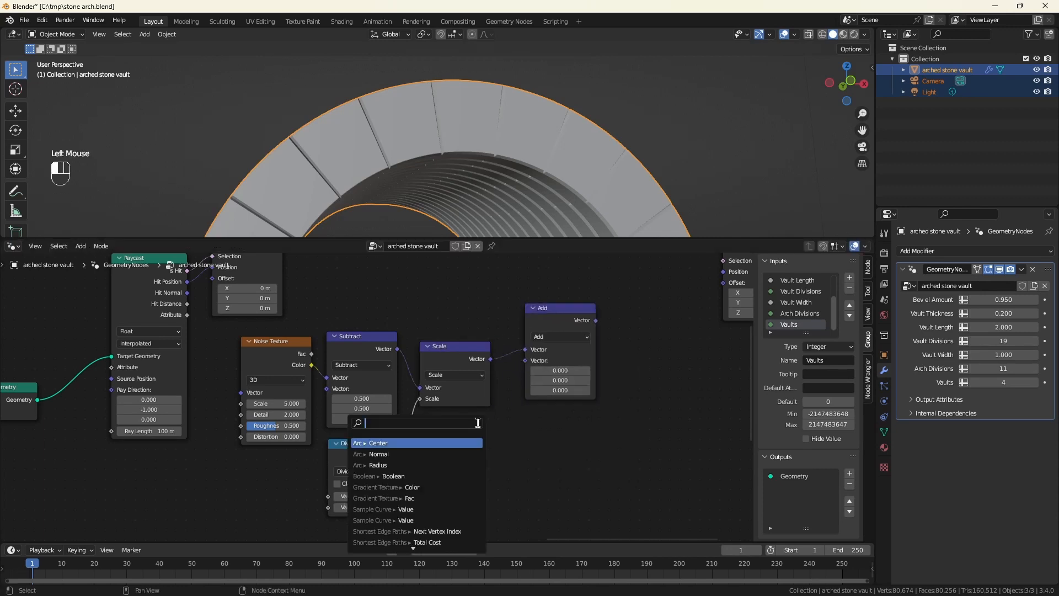
{"action": "type", "text": "o"}
{"action": "key", "text": "BackSpace"}
{"action": "type", "text": "pos"}
{"action": "key", "text": "Return"}
{"action": "left_click", "coordinate": [490, 427]}
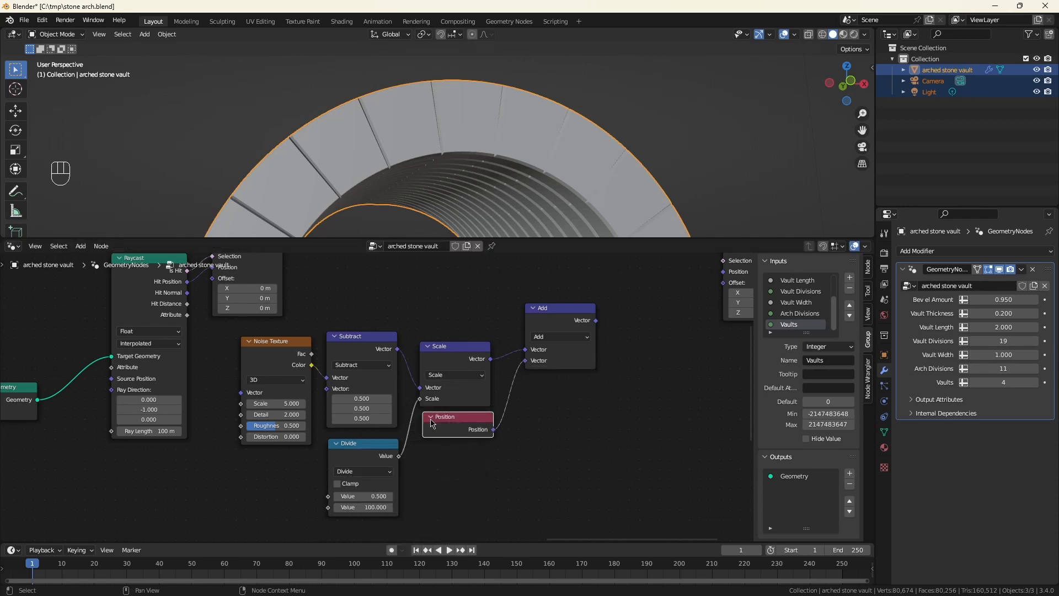
Connect the Add node's output to the last Set Position's Position so the noise displaces the stones
{"action": "scroll", "coordinate": [430, 422], "scroll_direction": "down", "scroll_amount": 2}
{"action": "middle_click_drag", "start_coordinate": [539, 401], "coordinate": [458, 442]}
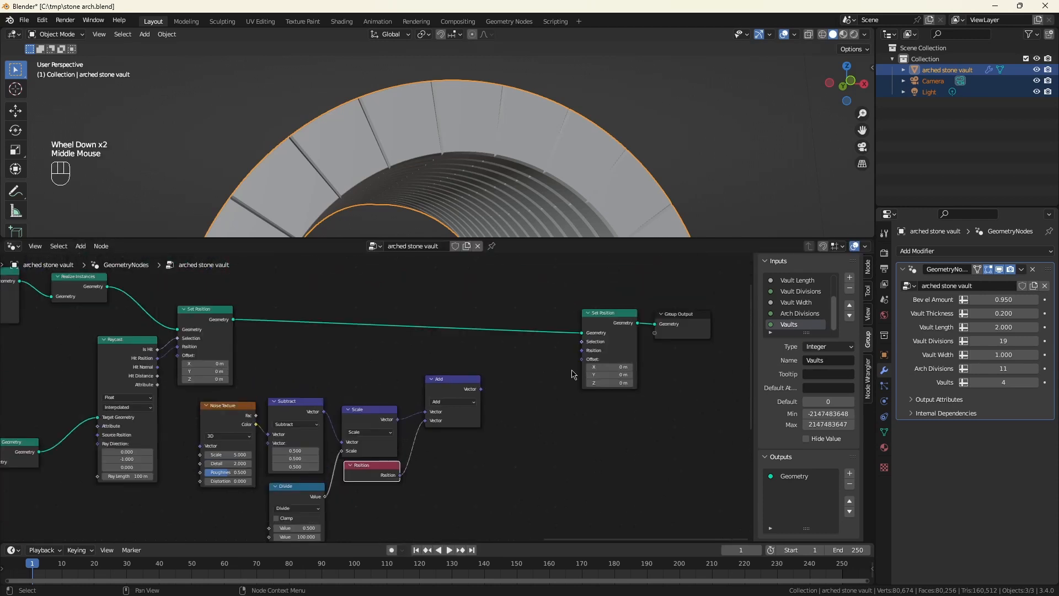
{"action": "left_click_drag", "start_coordinate": [480, 389], "coordinate": [624, 369]}
{"action": "middle_click_drag", "start_coordinate": [524, 165], "coordinate": [379, 191]}
{"action": "scroll", "coordinate": [457, 141], "scroll_direction": "down", "scroll_amount": 3}
{"action": "scroll", "coordinate": [457, 141], "scroll_direction": "up", "scroll_amount": 2}
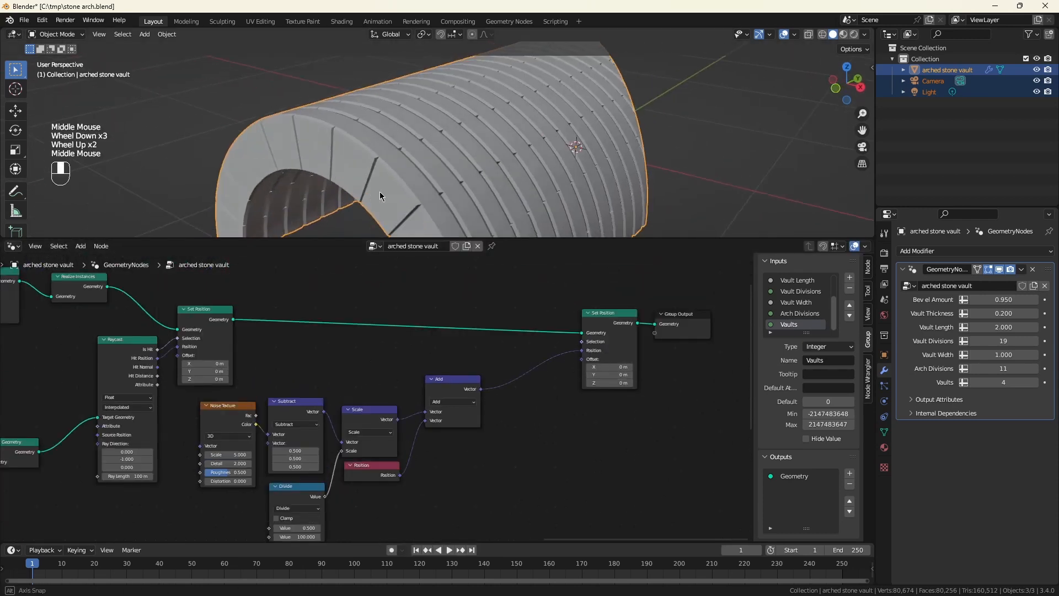
Raise the Divide node's first value to 2.21 for stronger displacement and save the file
{"action": "scroll", "coordinate": [380, 191], "scroll_direction": "up", "scroll_amount": 1}
{"action": "scroll", "coordinate": [339, 463], "scroll_direction": "down", "scroll_amount": 2}
{"action": "scroll", "coordinate": [339, 463], "scroll_direction": "up", "scroll_amount": 5}
{"action": "left_click_drag", "start_coordinate": [334, 436], "coordinate": [395, 436], "text": "shift"}
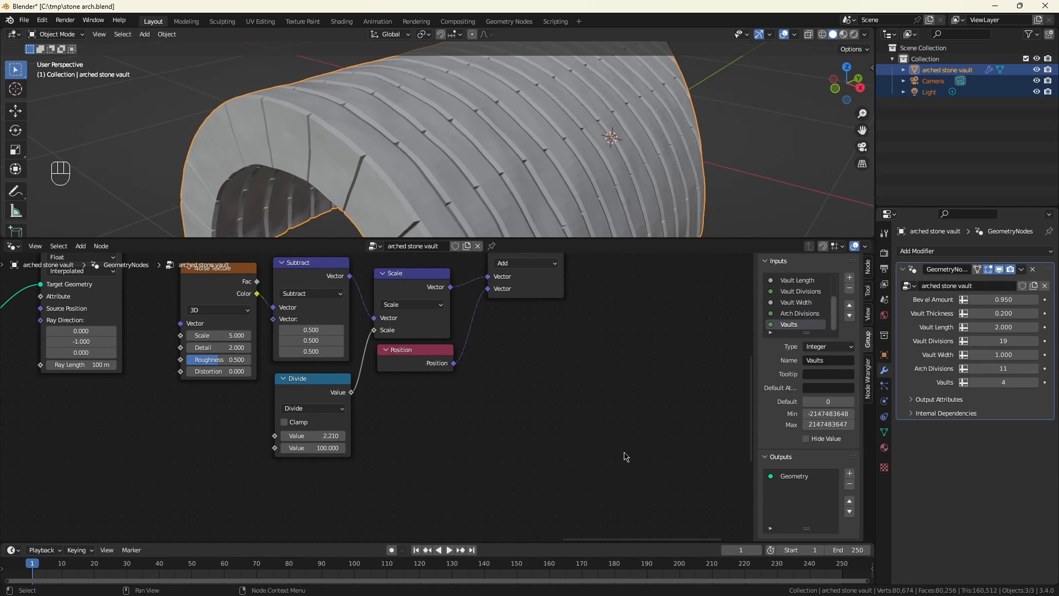
{"action": "scroll", "coordinate": [558, 94], "scroll_direction": "down", "scroll_amount": 2}
{"action": "mouse_move", "coordinate": [561, 98]}
{"action": "middle_mouse_down"}
{"action": "mouse_move", "coordinate": [540, 121]}
{"action": "mouse_move", "coordinate": [552, 114]}
{"action": "middle_mouse_up"}
{"action": "key", "text": "ctrl+s"}
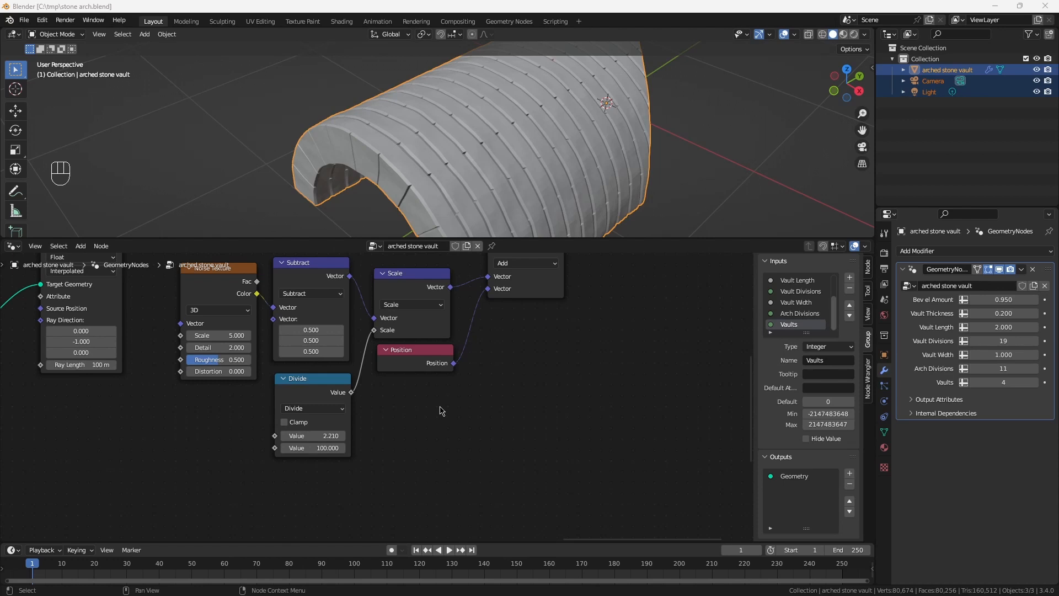
Insert a Set Shade Smooth node between the last Set Position and the Group Output, moving the output to make room
{"action": "scroll", "coordinate": [457, 407], "scroll_direction": "down", "scroll_amount": 5}
{"action": "middle_click_drag", "start_coordinate": [573, 370], "coordinate": [487, 421]}
{"action": "middle_click_drag", "start_coordinate": [593, 339], "coordinate": [394, 433]}
{"action": "scroll", "coordinate": [409, 408], "scroll_direction": "up", "scroll_amount": 1}
{"action": "left_click_drag", "start_coordinate": [414, 376], "coordinate": [600, 370]}
{"action": "left_click", "coordinate": [495, 455]}
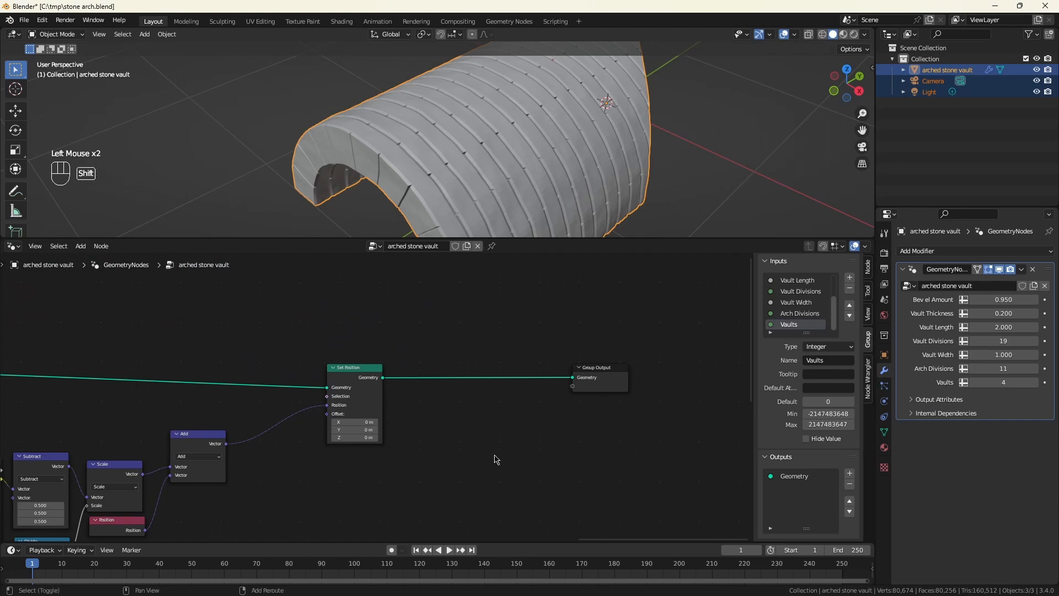
{"action": "key", "text": "shift+a"}
{"action": "type", "text": "smooth"}
{"action": "key", "text": "Return"}
{"action": "left_click", "coordinate": [454, 380]}
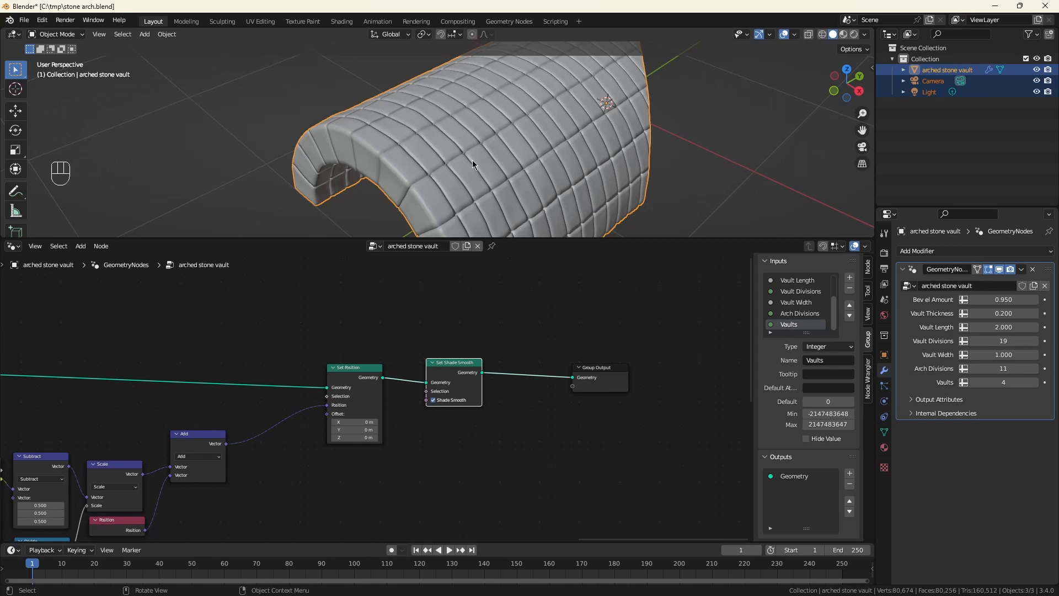
Rename the arched stone vault's material to Sandstone Vault
{"action": "left_click", "coordinate": [884, 447]}
{"action": "left_click", "coordinate": [963, 299]}
{"action": "type", "text": "Sandstone Vault"}
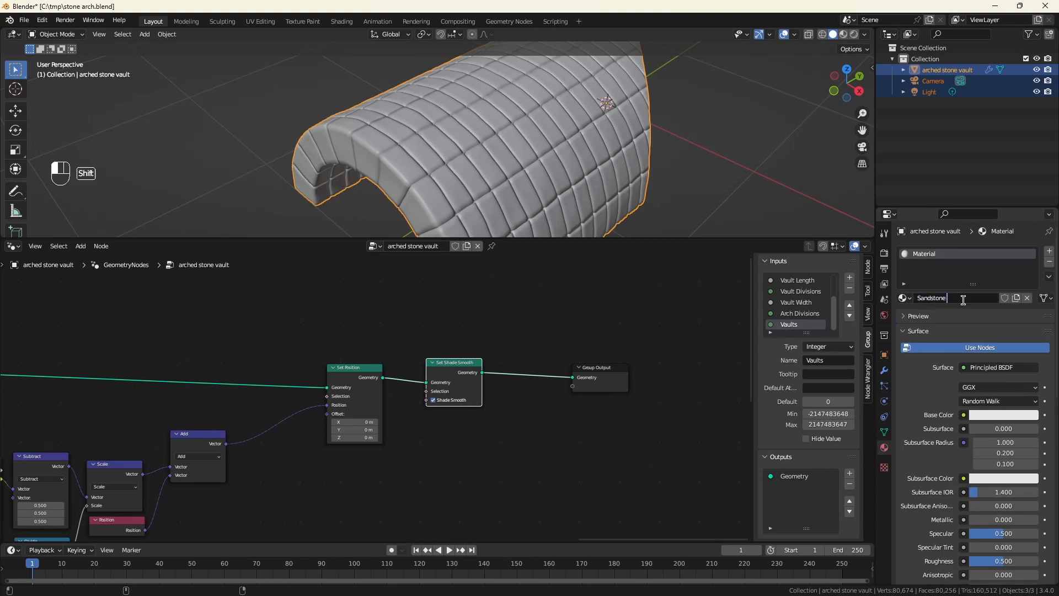
{"action": "key", "text": "Return"}
Insert a Set Material node using Sandstone Vault between Set Shade Smooth and the Group Output, and save the file
{"action": "left_click", "coordinate": [592, 433]}
{"action": "key", "text": "shift+a"}
{"action": "left_click", "coordinate": [591, 429]}
{"action": "type", "text": "set mat"}
{"action": "key", "text": "Return"}
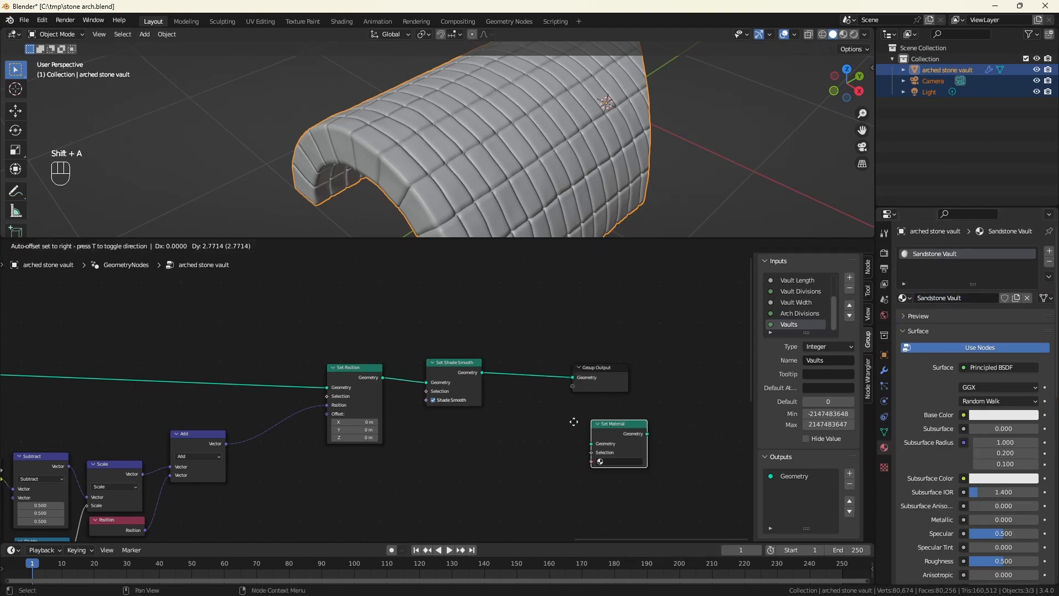
{"action": "left_click", "coordinate": [500, 360]}
{"action": "left_click", "coordinate": [541, 396]}
{"action": "left_click", "coordinate": [543, 408]}
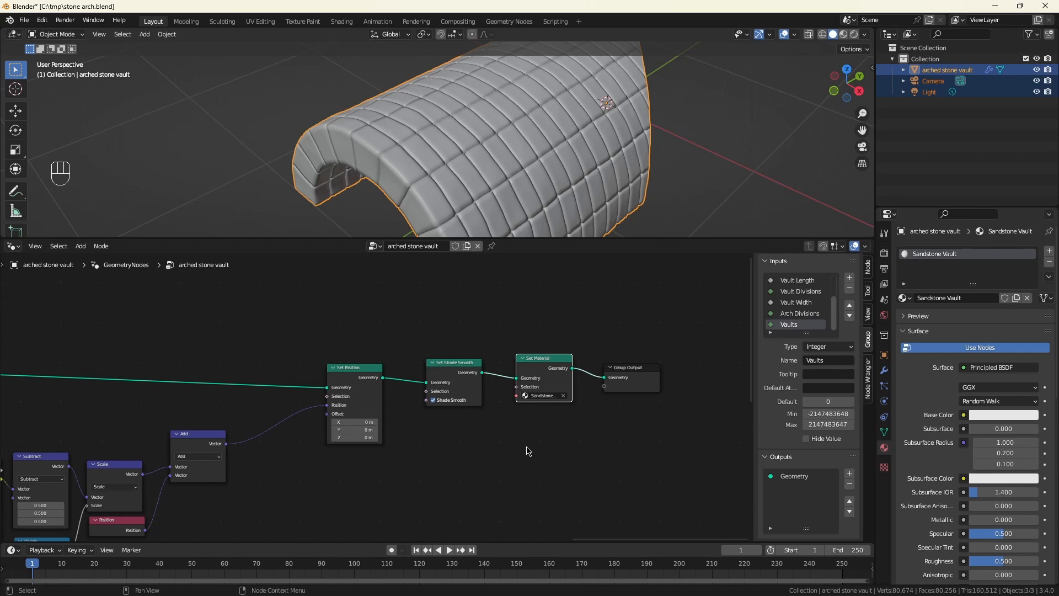
{"action": "left_click", "coordinate": [527, 451]}
{"action": "key", "text": "ctrl+s"}
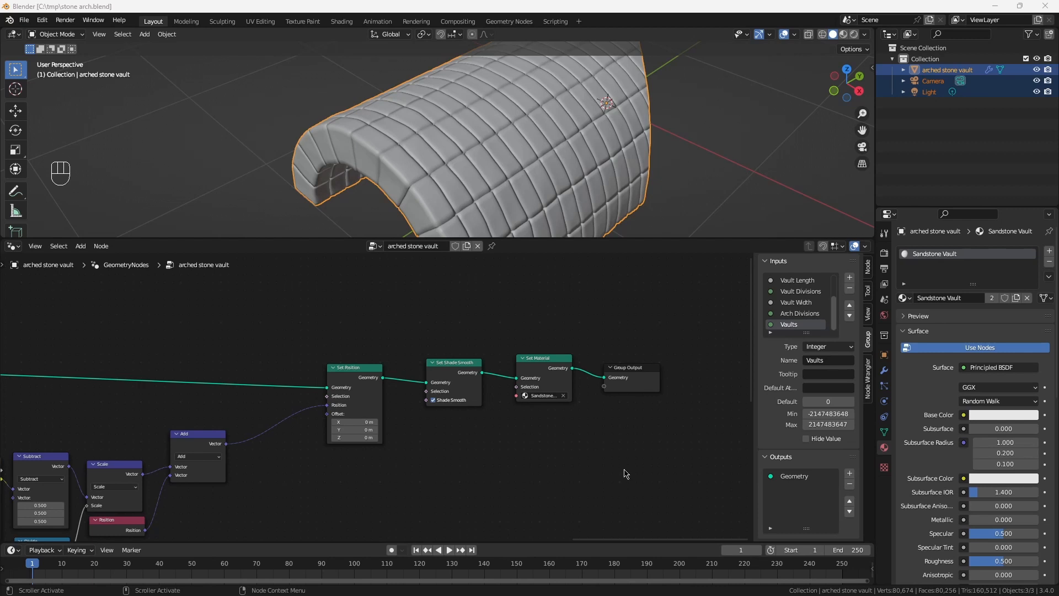
Add a Cube mesh node in the empty area below the existing nodes and set its X size to 2 m
{"action": "scroll", "coordinate": [624, 470], "scroll_direction": "down", "scroll_amount": 8}
{"action": "middle_click_drag", "start_coordinate": [353, 522], "coordinate": [544, 424]}
{"action": "scroll", "coordinate": [550, 444], "scroll_direction": "up", "scroll_amount": 5}
{"action": "middle_click_drag", "start_coordinate": [394, 455], "coordinate": [527, 403]}
{"action": "middle_click_drag", "start_coordinate": [359, 461], "coordinate": [394, 435]}
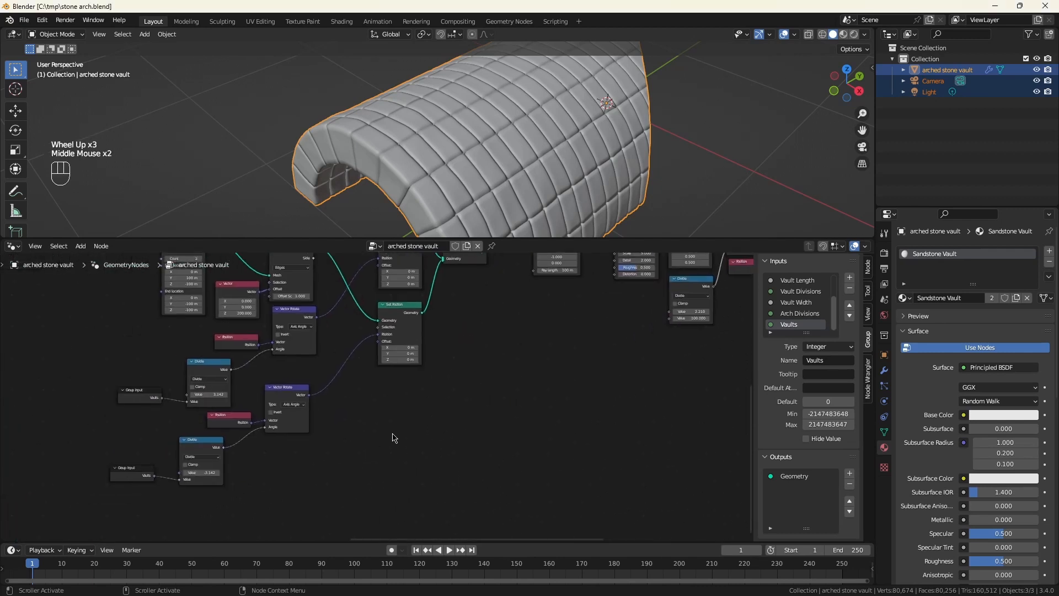
{"action": "key", "text": "shift+a"}
{"action": "type", "text": "cube"}
{"action": "key", "text": "Return"}
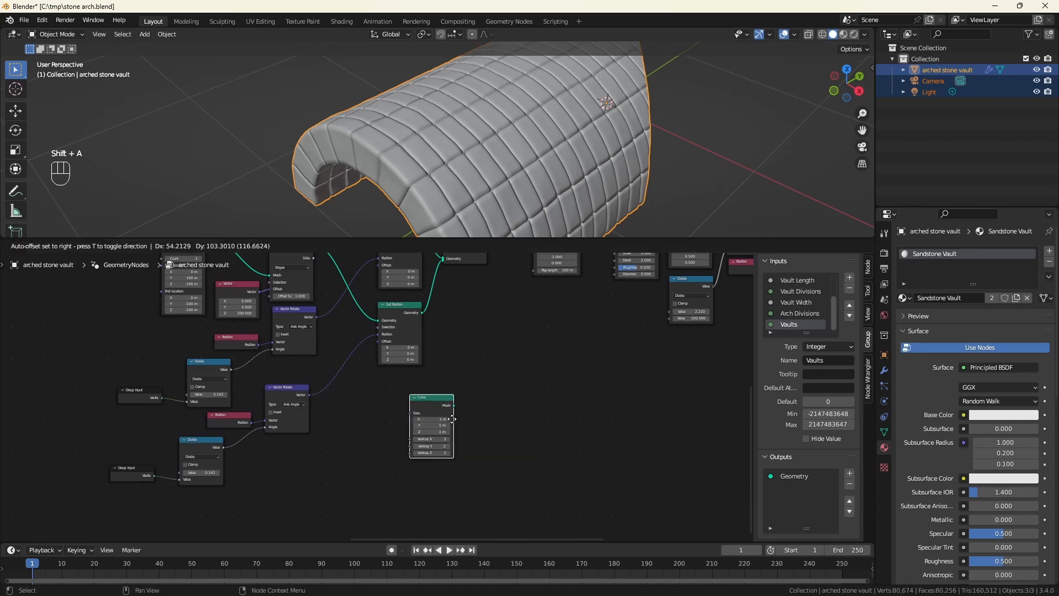
{"action": "scroll", "coordinate": [399, 414], "scroll_direction": "up", "scroll_amount": 3}
{"action": "left_click", "coordinate": [400, 413]}
{"action": "left_click", "coordinate": [400, 413]}
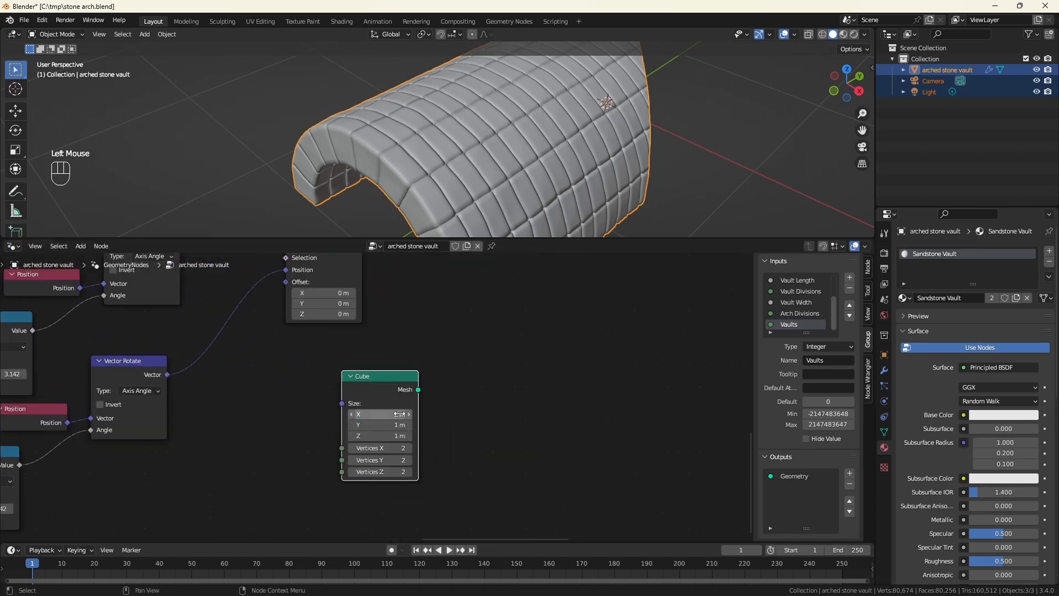
{"action": "type", "text": "2"}
{"action": "key", "text": "Return"}
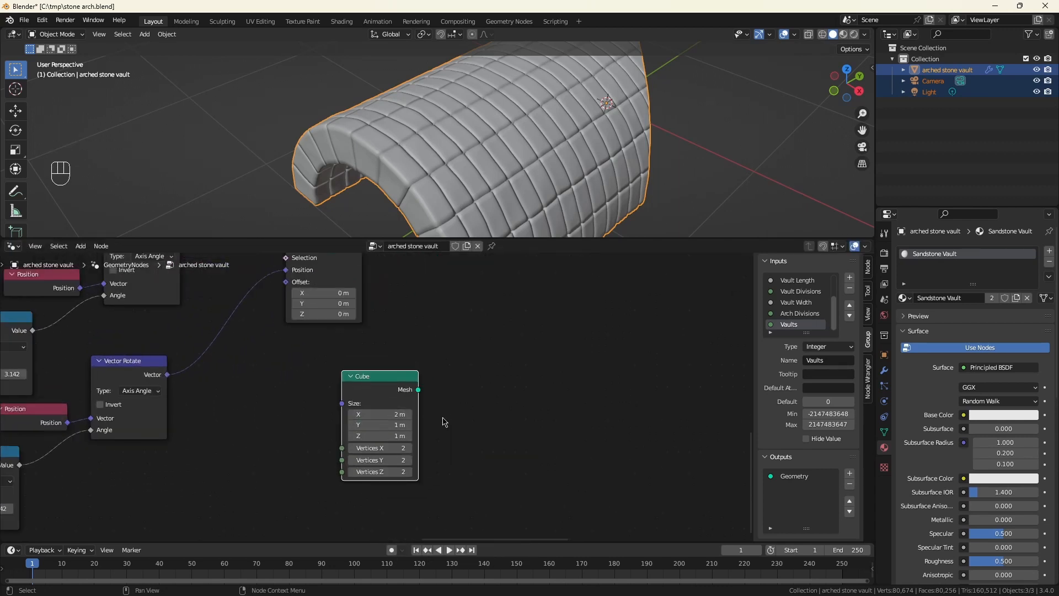
Add a Set Position node after the Cube with a Y and Z offset of 0.5 m
{"action": "key", "text": "shift+a"}
{"action": "type", "text": "set po"}
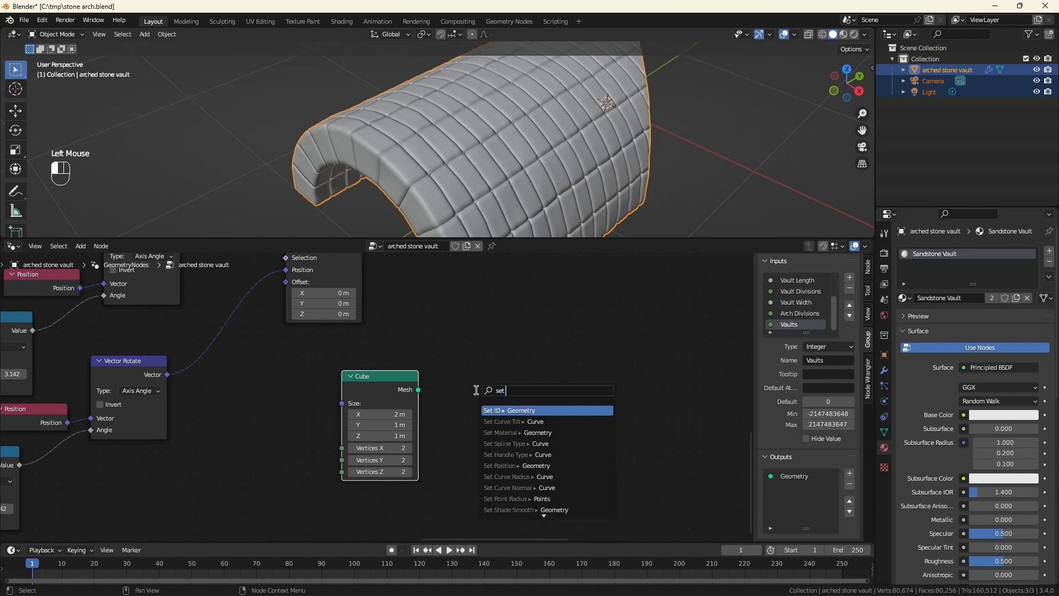
{"action": "key", "text": "Return"}
{"action": "left_click", "coordinate": [508, 403]}
{"action": "left_click_drag", "start_coordinate": [542, 467], "coordinate": [541, 479]}
{"action": "type", "text": "0.5"}
{"action": "key", "text": "Return"}
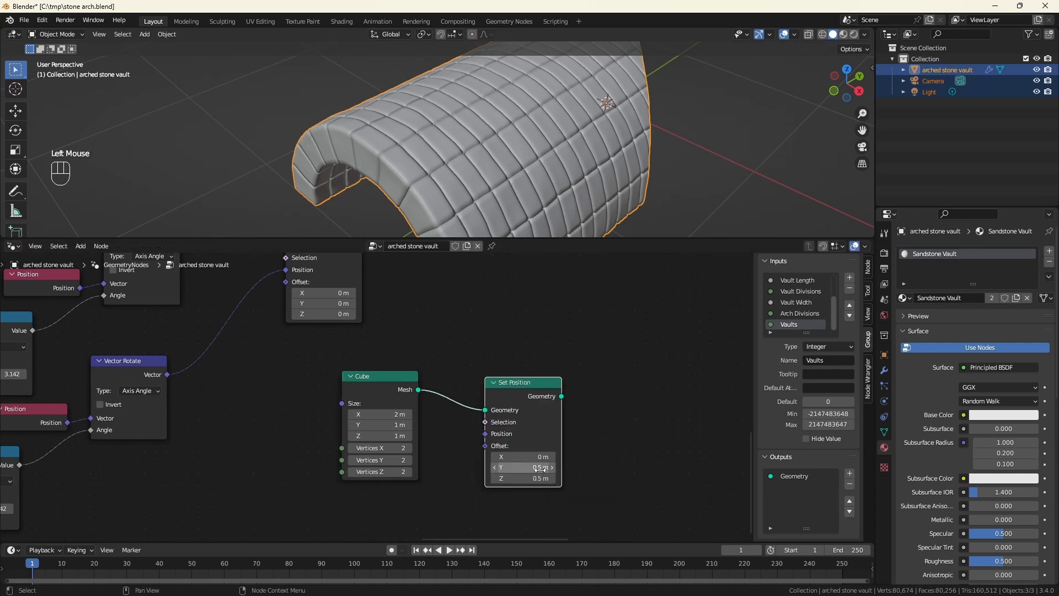
Preview the offset cube with a Viewer node and insert a second Set Position node before the Viewer
{"action": "left_click", "coordinate": [536, 425], "text": "ctrl+shift"}
{"action": "scroll", "coordinate": [633, 177], "scroll_direction": "down", "scroll_amount": 2}
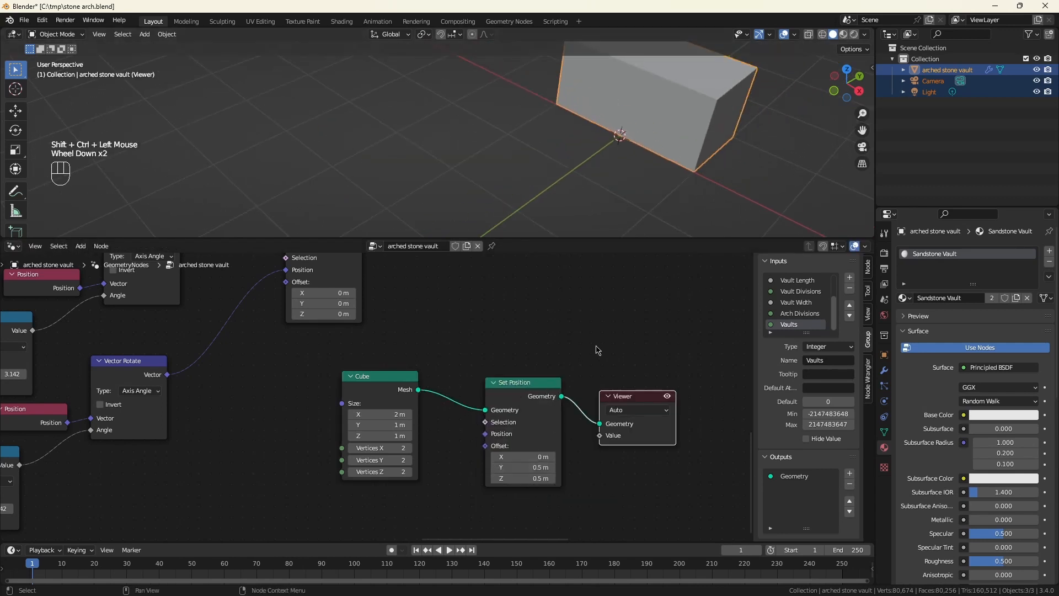
{"action": "scroll", "coordinate": [597, 350], "scroll_direction": "down", "scroll_amount": 2}
{"action": "middle_click_drag", "start_coordinate": [574, 353], "coordinate": [405, 326]}
{"action": "left_click_drag", "start_coordinate": [403, 322], "coordinate": [571, 351]}
{"action": "key", "text": "shift+a"}
{"action": "type", "text": "sset p"}
{"action": "key", "text": "Return"}
{"action": "left_click", "coordinate": [473, 367]}
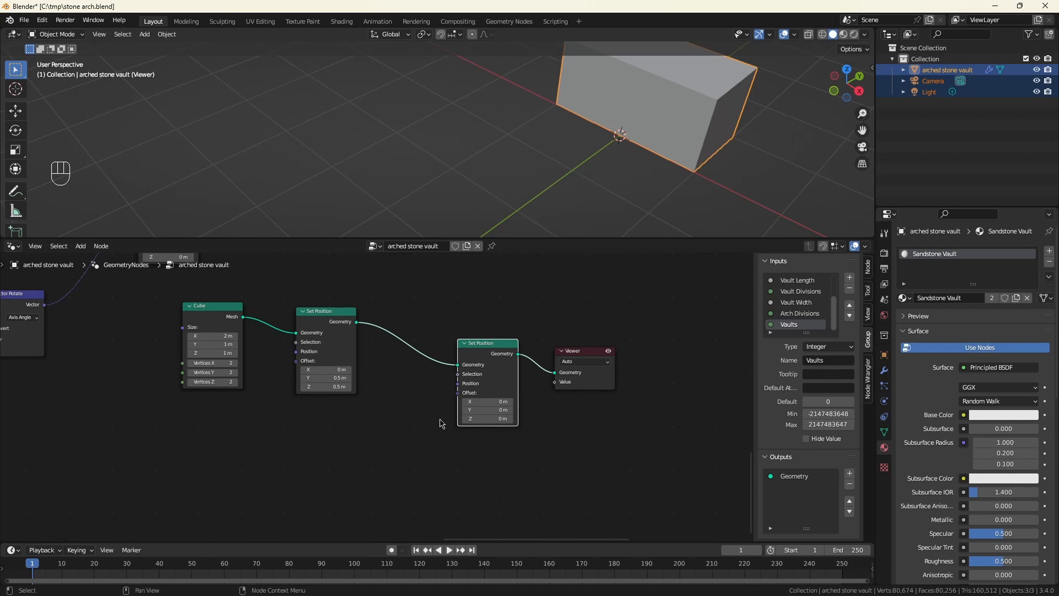
Add a vector Multiply node that feeds the second Set Position's Position
{"action": "middle_click_drag", "start_coordinate": [436, 423], "coordinate": [500, 415]}
{"action": "left_click_drag", "start_coordinate": [527, 386], "coordinate": [497, 407]}
{"action": "type", "text": "mul"}
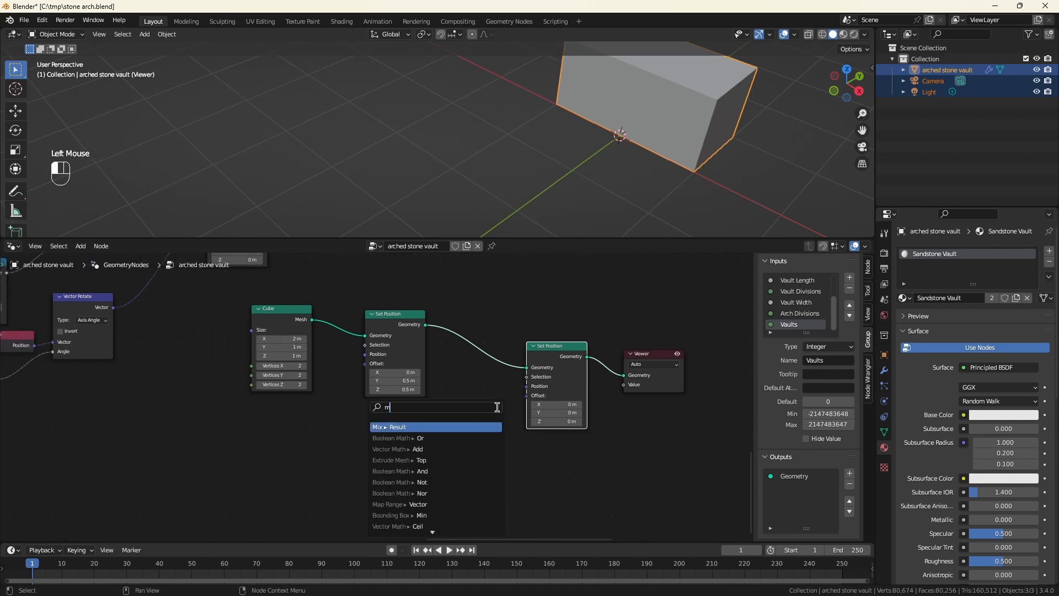
{"action": "left_click", "coordinate": [469, 428]}
{"action": "left_click", "coordinate": [417, 433]}
{"action": "middle_click_drag", "start_coordinate": [482, 456], "coordinate": [589, 425]}
{"action": "scroll", "coordinate": [588, 425], "scroll_direction": "up", "scroll_amount": 2}
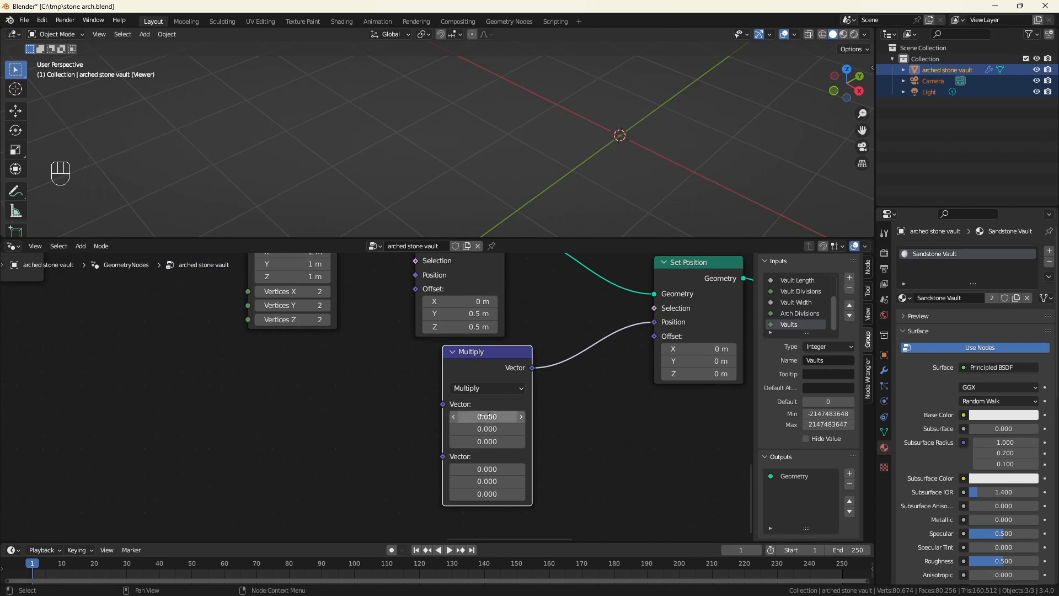
Feed the vector Multiply node with a Position node as first vector and a Combine XYZ node as second vector
{"action": "left_click_drag", "start_coordinate": [443, 404], "coordinate": [376, 386]}
{"action": "type", "text": "po"}
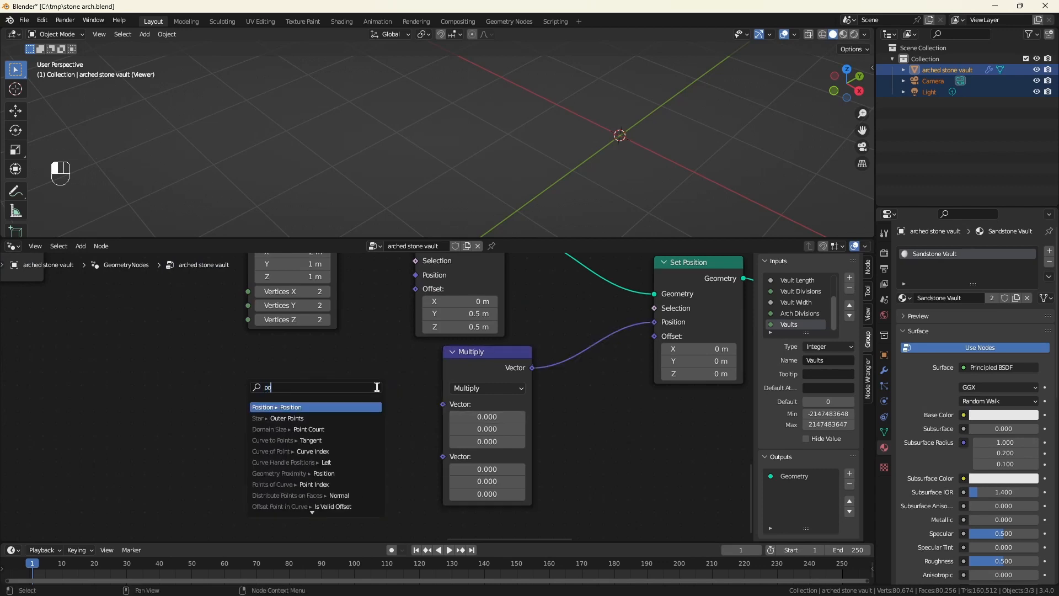
{"action": "left_click", "coordinate": [328, 406]}
{"action": "left_click", "coordinate": [345, 387]}
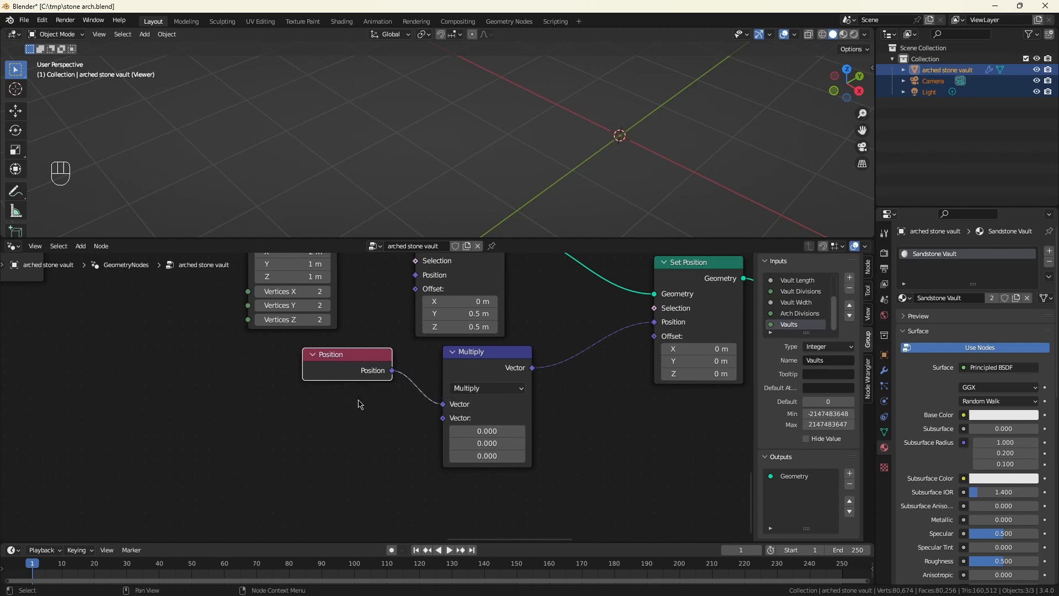
{"action": "left_click_drag", "start_coordinate": [442, 420], "coordinate": [334, 428]}
{"action": "type", "text": "combin"}
{"action": "key", "text": "Return"}
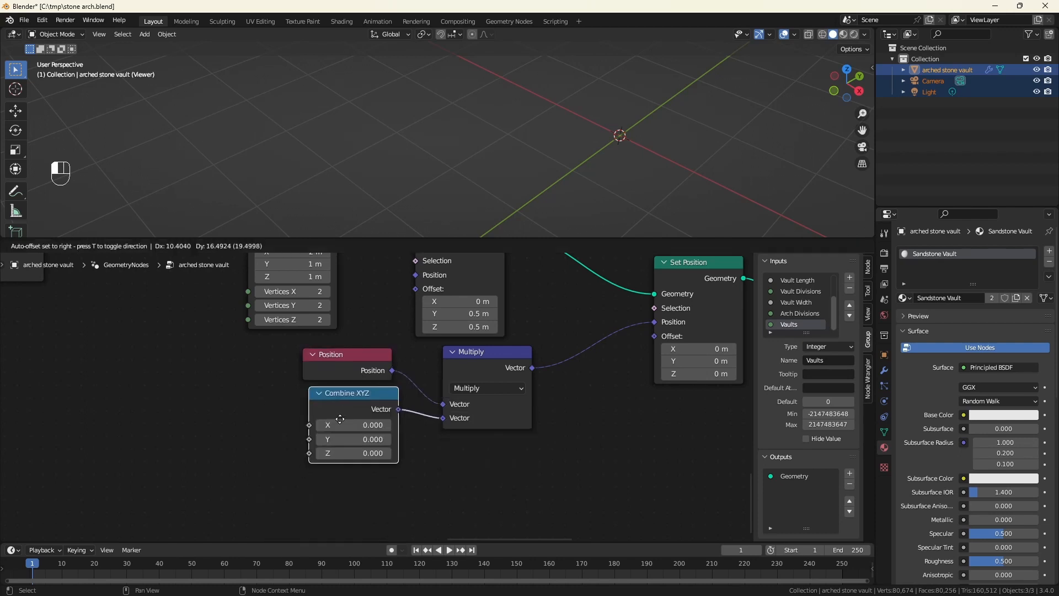
{"action": "left_click", "coordinate": [335, 418]}
Expose the Combine XYZ's X as a new group input named Cap Width
{"action": "middle_click_drag", "start_coordinate": [228, 486], "coordinate": [388, 466]}
{"action": "left_click_drag", "start_coordinate": [465, 404], "coordinate": [405, 406]}
{"action": "type", "text": "group"}
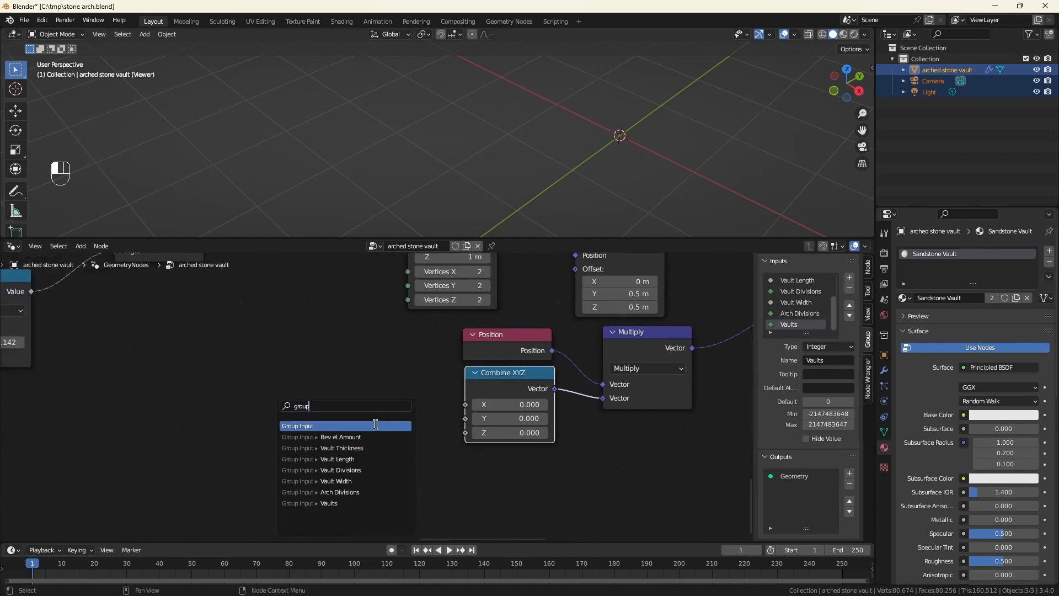
{"action": "key", "text": "Return"}
{"action": "left_click", "coordinate": [348, 416]}
{"action": "scroll", "coordinate": [811, 301], "scroll_direction": "down", "scroll_amount": 2}
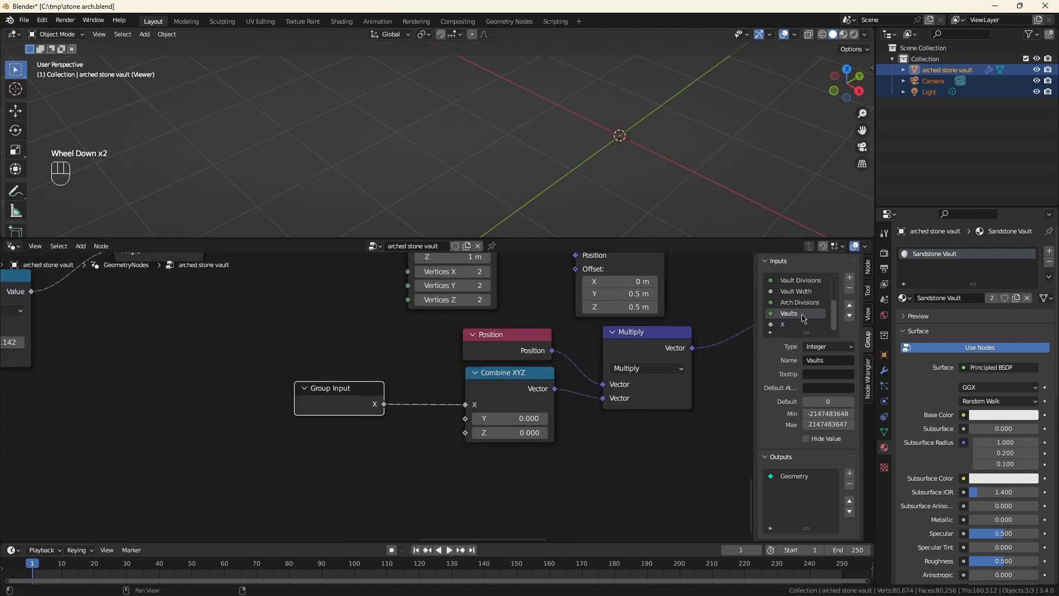
{"action": "double_click", "coordinate": [793, 325]}
{"action": "type", "text": "Cap Width"}
{"action": "key", "text": "Return"}
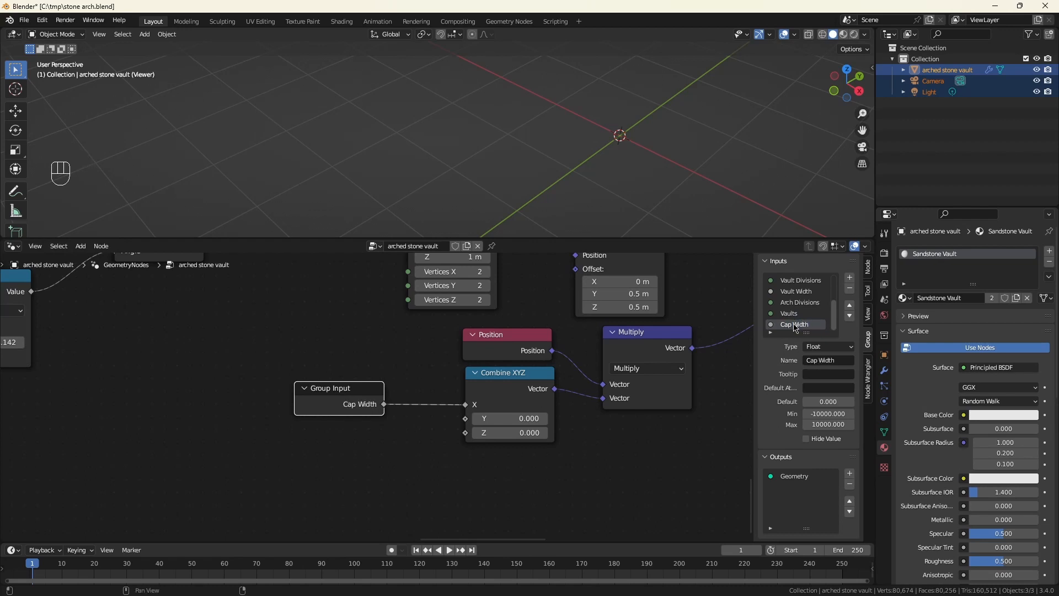
Expose the Combine XYZ's Z as a group input named Cap Height, and set Cap Width to 0.110 and Cap Height to 0.100
{"action": "left_click_drag", "start_coordinate": [466, 433], "coordinate": [403, 437]}
{"action": "type", "text": "group"}
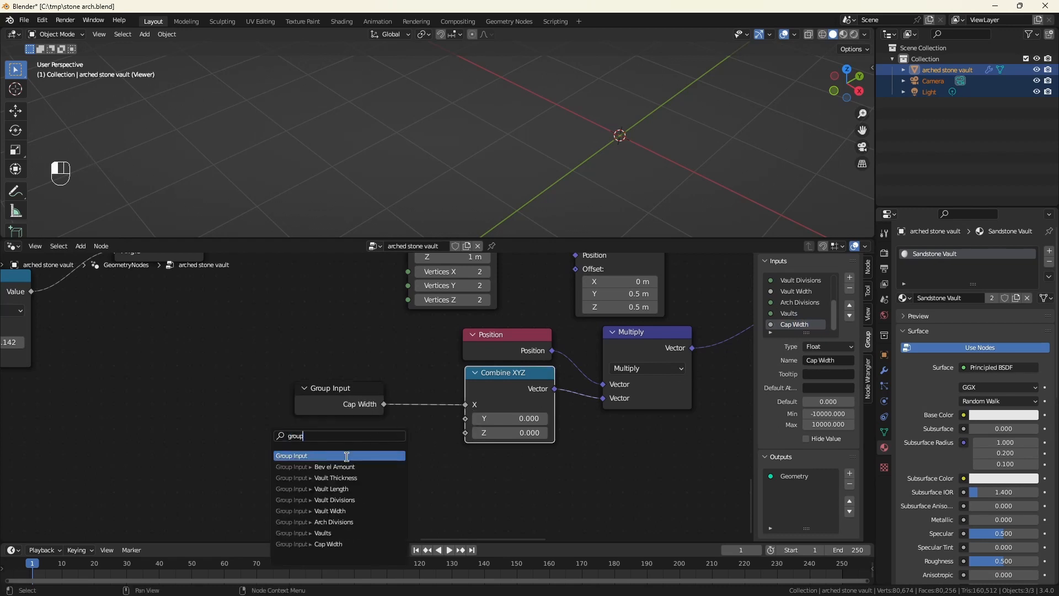
{"action": "key", "text": "Return"}
{"action": "left_click", "coordinate": [330, 456]}
{"action": "scroll", "coordinate": [800, 314], "scroll_direction": "down", "scroll_amount": 2}
{"action": "double_click", "coordinate": [795, 325]}
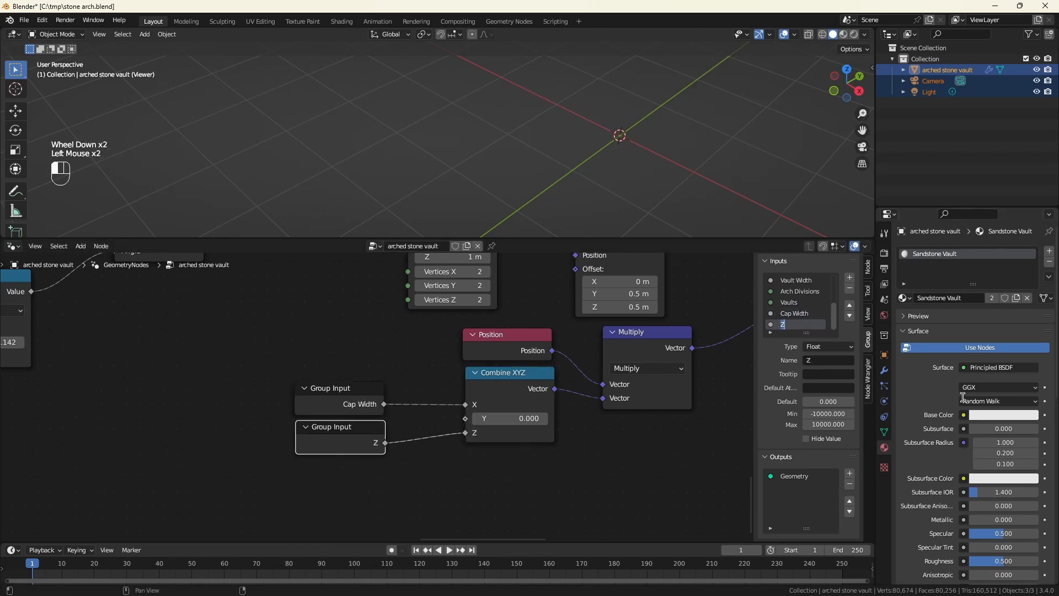
{"action": "type", "text": "Cap Height"}
{"action": "key", "text": "Return"}
{"action": "left_click", "coordinate": [884, 370]}
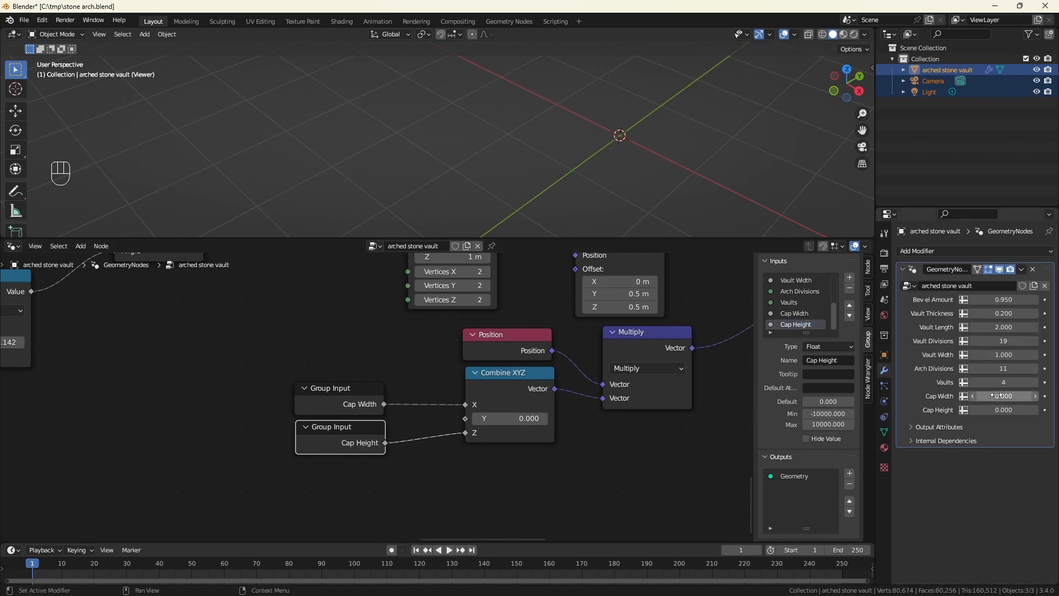
{"action": "left_click_drag", "start_coordinate": [996, 396], "coordinate": [1008, 410]}
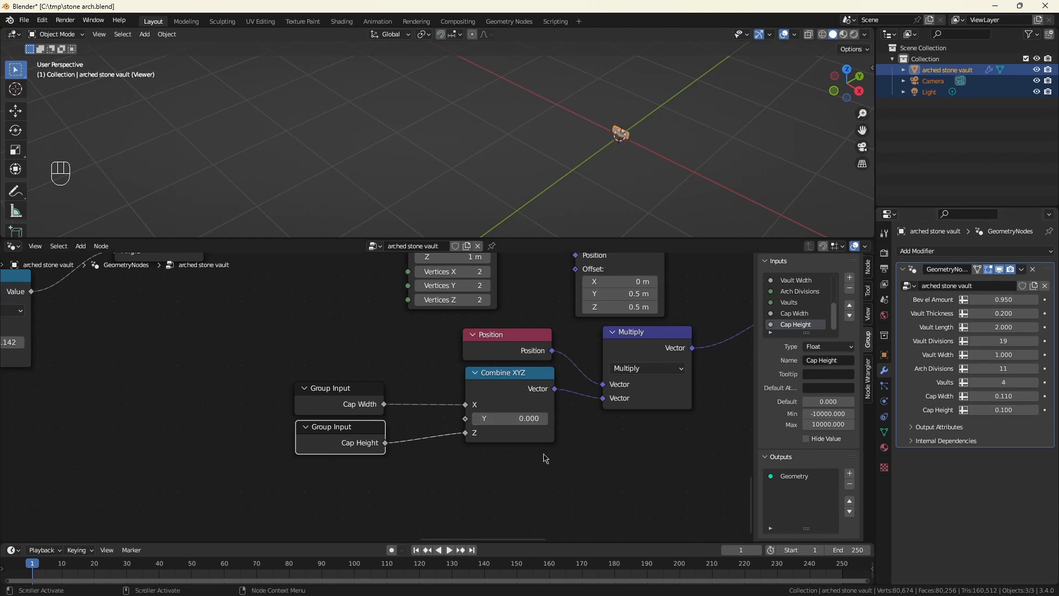
Drive the Combine XYZ's Y with the Vault Length group input and save the file
{"action": "left_click_drag", "start_coordinate": [466, 418], "coordinate": [309, 356]}
{"action": "type", "text": "vaul"}
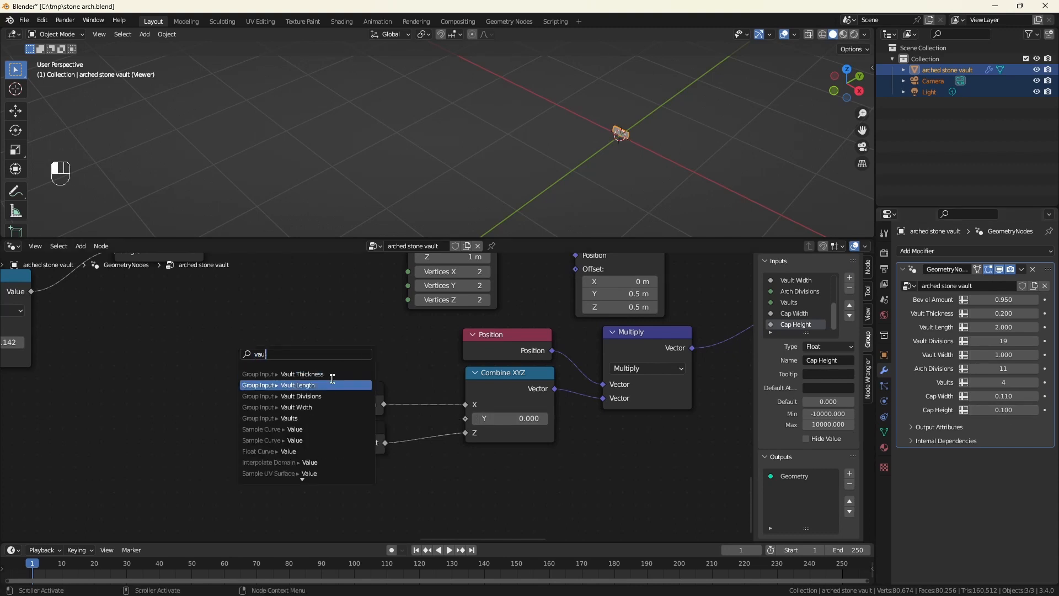
{"action": "left_click", "coordinate": [333, 381]}
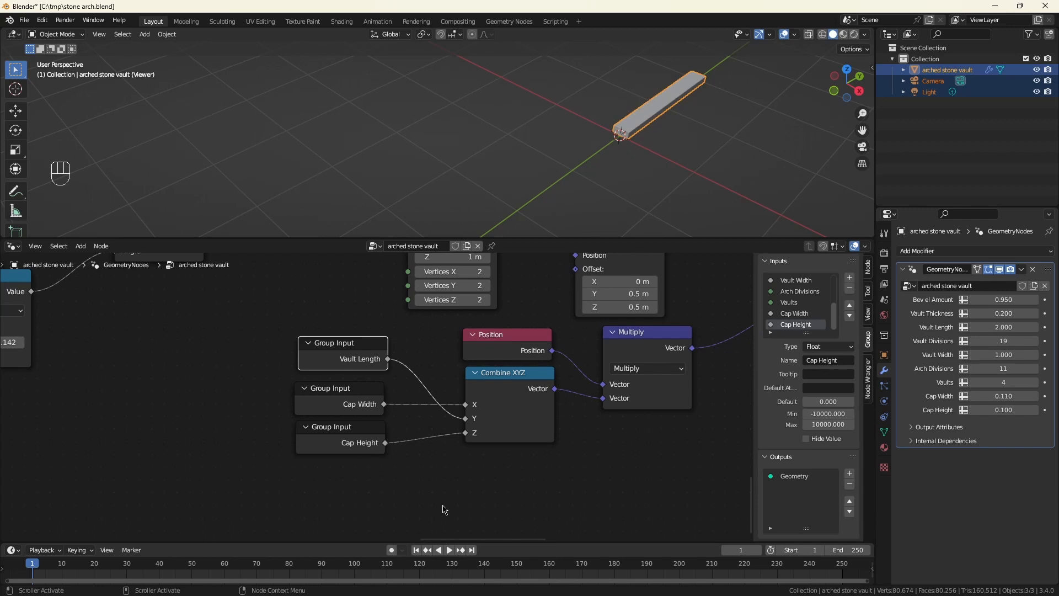
{"action": "key", "text": "ctrl+s"}
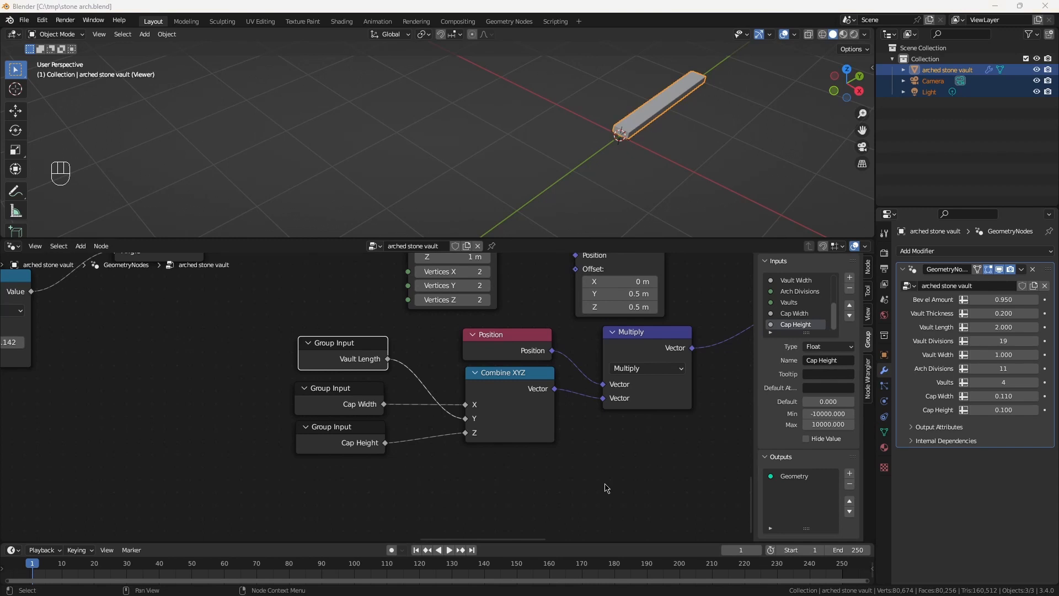
Add a math Multiply node that multiplies Vault Length by -1
{"action": "scroll", "coordinate": [606, 489], "scroll_direction": "down", "scroll_amount": 3}
{"action": "middle_click_drag", "start_coordinate": [606, 488], "coordinate": [522, 473]}
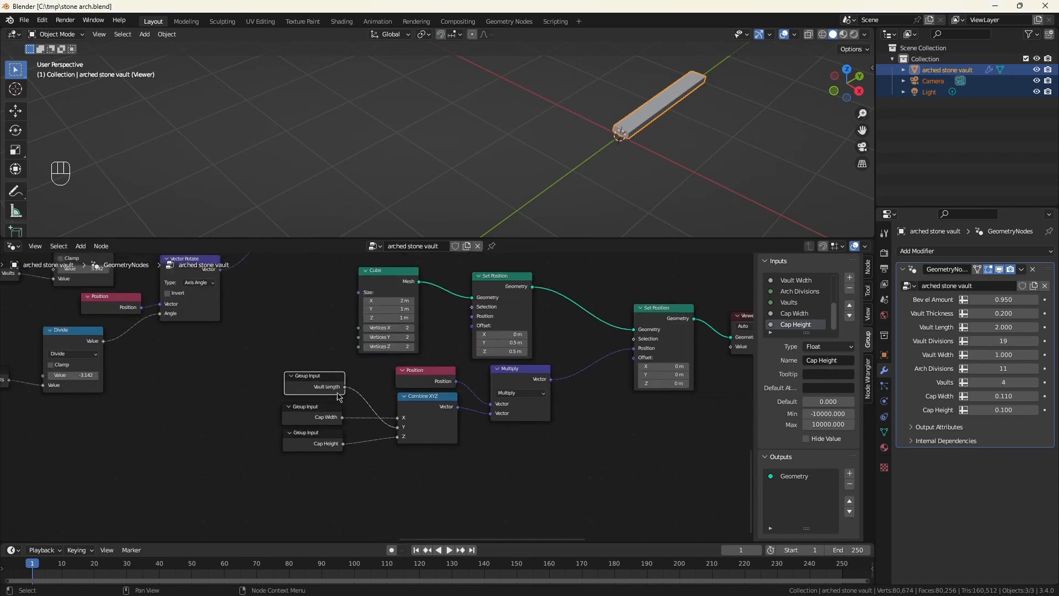
{"action": "left_click_drag", "start_coordinate": [345, 387], "coordinate": [390, 472]}
{"action": "type", "text": "mul"}
{"action": "key", "text": "Return"}
{"action": "left_click", "coordinate": [426, 518]}
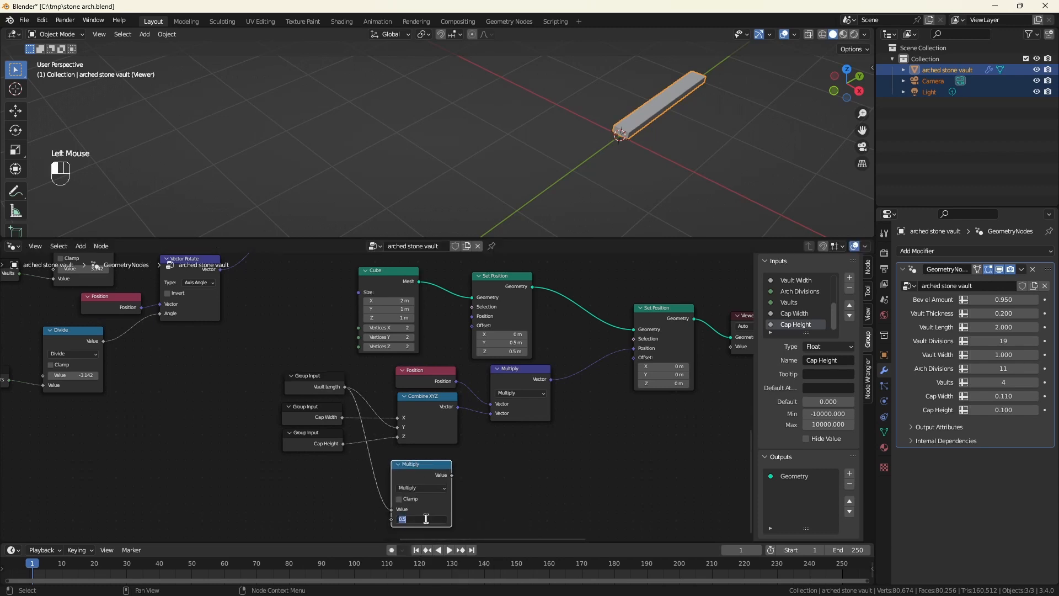
{"action": "type", "text": "2"}
{"action": "key", "text": "Return"}
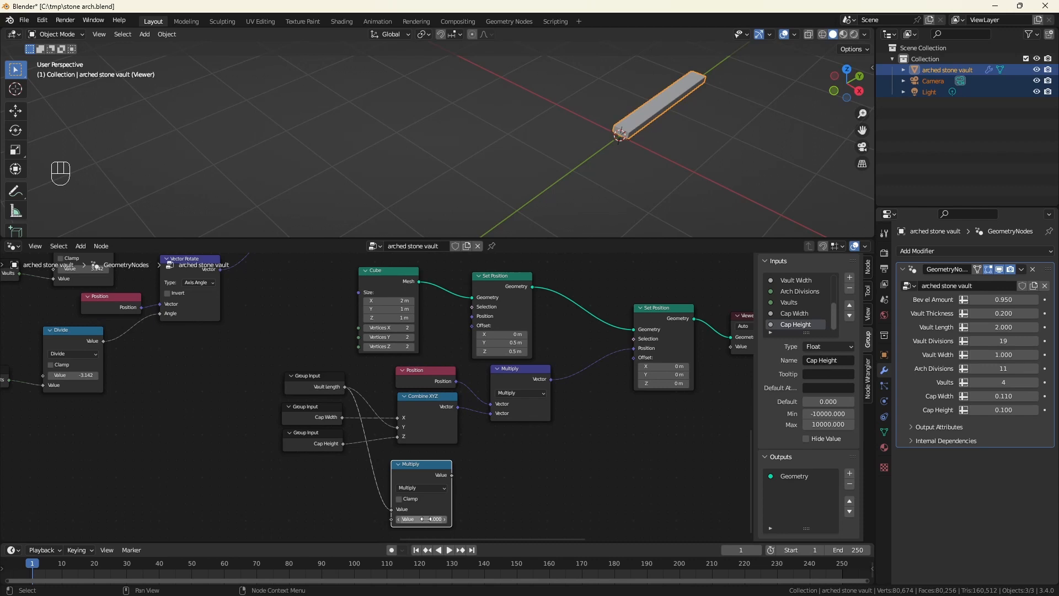
Add another Combine XYZ node with its Y driven by the math Multiply node
{"action": "left_click_drag", "start_coordinate": [452, 475], "coordinate": [527, 462]}
{"action": "type", "text": "comb"}
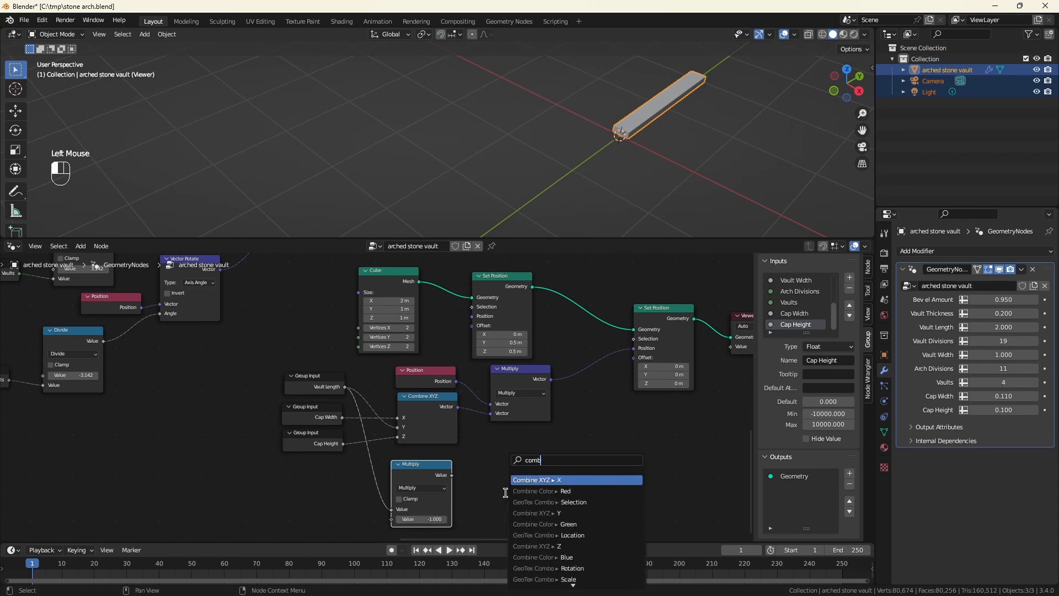
{"action": "left_click", "coordinate": [534, 513]}
{"action": "left_click", "coordinate": [461, 479]}
Expose the new Combine XYZ's X as a Pair Width group input set to 0.600, and connect its vector to the second Set Position's Offset
{"action": "left_click_drag", "start_coordinate": [484, 493], "coordinate": [339, 469]}
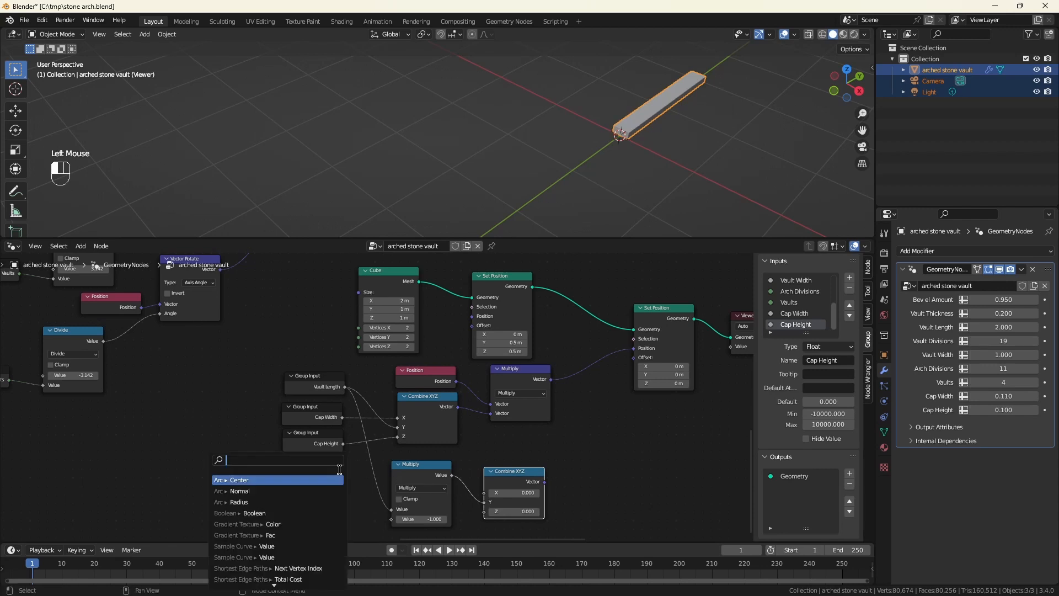
{"action": "left_click", "coordinate": [301, 479]}
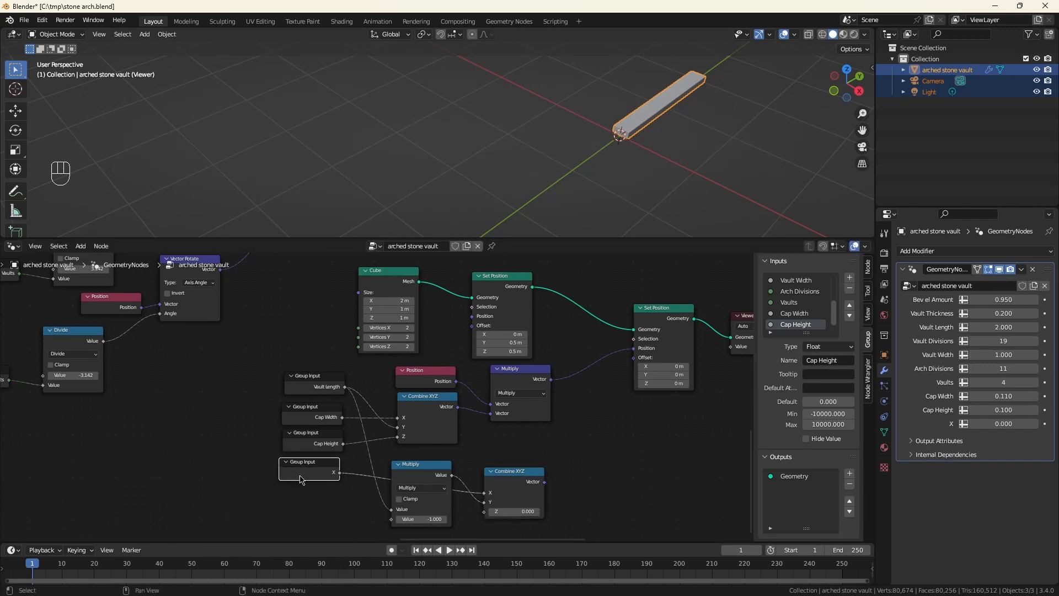
{"action": "scroll", "coordinate": [806, 317], "scroll_direction": "down", "scroll_amount": 4}
{"action": "double_click", "coordinate": [811, 326]}
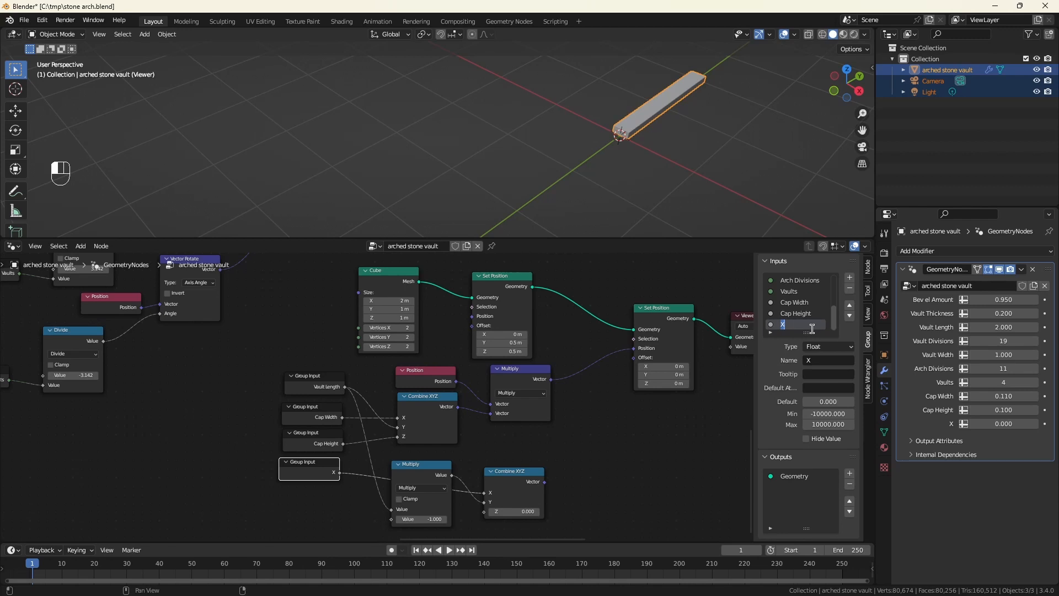
{"action": "type", "text": "Pair Width"}
{"action": "key", "text": "Return"}
{"action": "left_click", "coordinate": [1010, 424]}
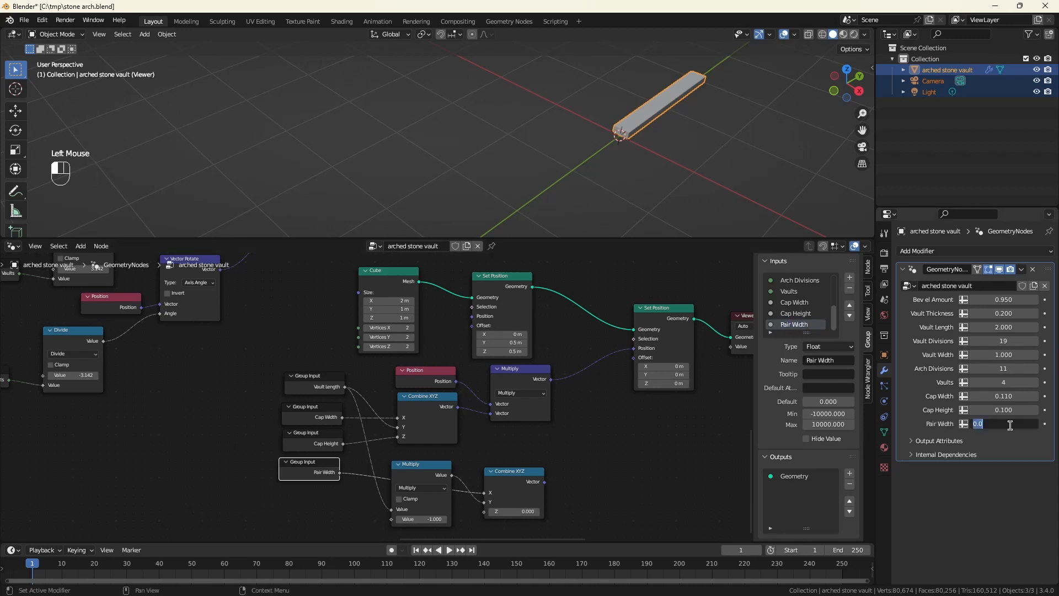
{"action": "type", "text": ".6"}
{"action": "key", "text": "Return"}
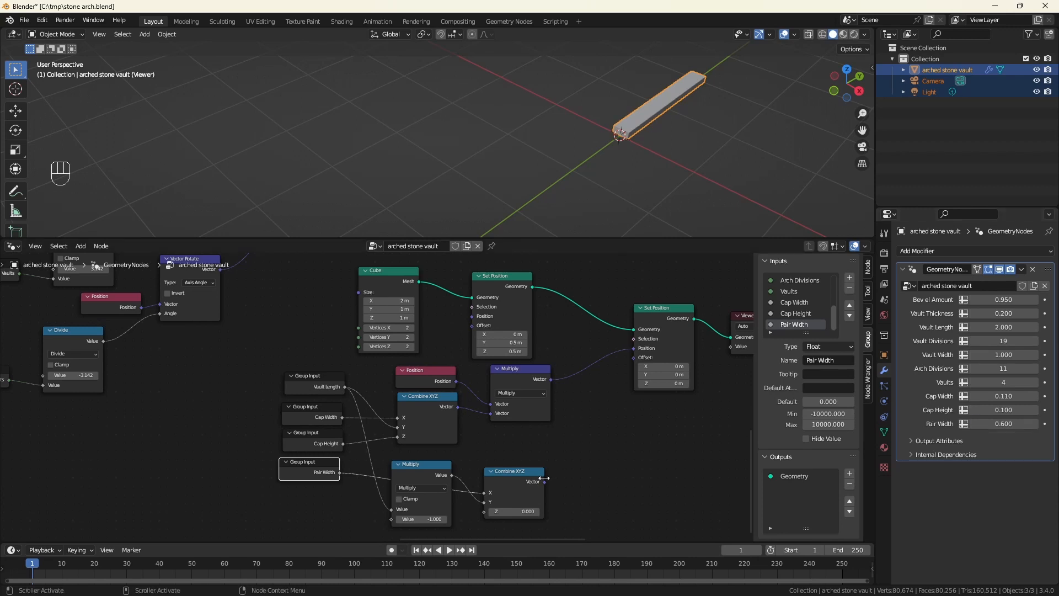
{"action": "left_click_drag", "start_coordinate": [544, 482], "coordinate": [633, 358]}
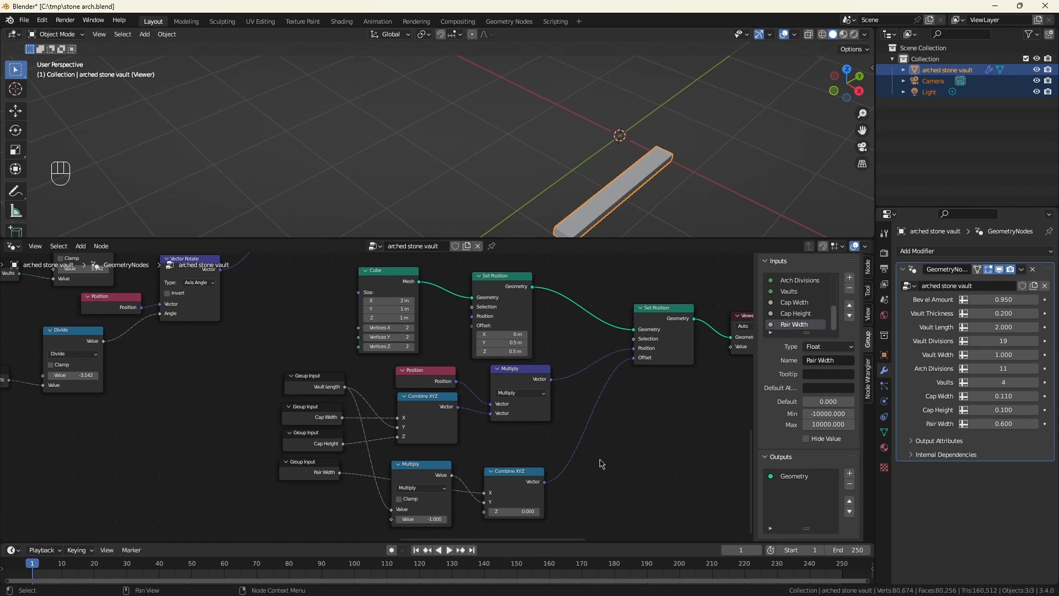
Add a third Set Position node fed by the first one's geometry, with the vector Multiply output connected to its Position
{"action": "left_click_drag", "start_coordinate": [519, 368], "coordinate": [501, 371]}
{"action": "left_click_drag", "start_coordinate": [532, 286], "coordinate": [640, 382]}
{"action": "type", "text": "set po"}
{"action": "left_click", "coordinate": [660, 403]}
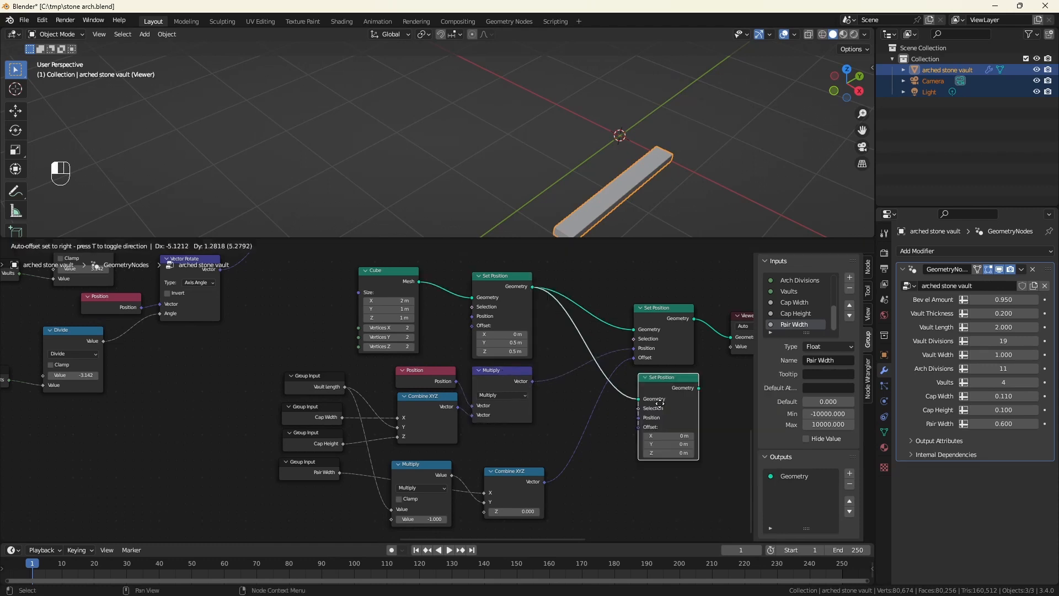
{"action": "left_click", "coordinate": [657, 408]}
{"action": "scroll", "coordinate": [586, 471], "scroll_direction": "down", "scroll_amount": 1}
{"action": "scroll", "coordinate": [586, 471], "scroll_direction": "down", "scroll_amount": 1}
{"action": "middle_click_drag", "start_coordinate": [586, 470], "coordinate": [461, 474]}
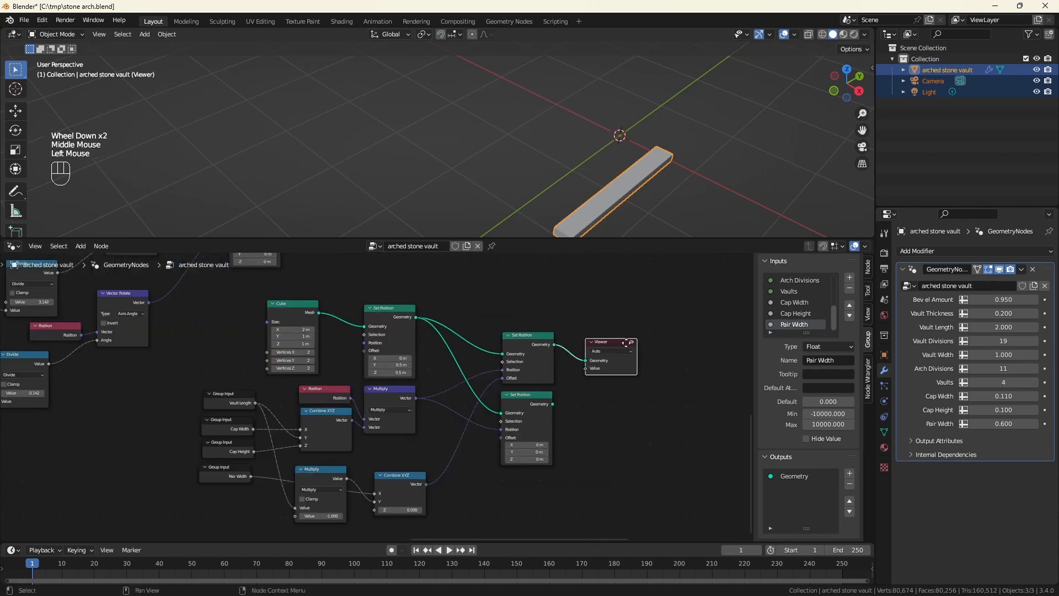
Insert a Join Geometry node before the Viewer and connect the lower Set Position's geometry to it
{"action": "left_click_drag", "start_coordinate": [615, 343], "coordinate": [678, 344]}
{"action": "key", "text": "shift+a"}
{"action": "type", "text": "sjoi"}
{"action": "left_click", "coordinate": [649, 445]}
{"action": "left_click", "coordinate": [617, 381]}
{"action": "left_click_drag", "start_coordinate": [552, 404], "coordinate": [591, 363]}
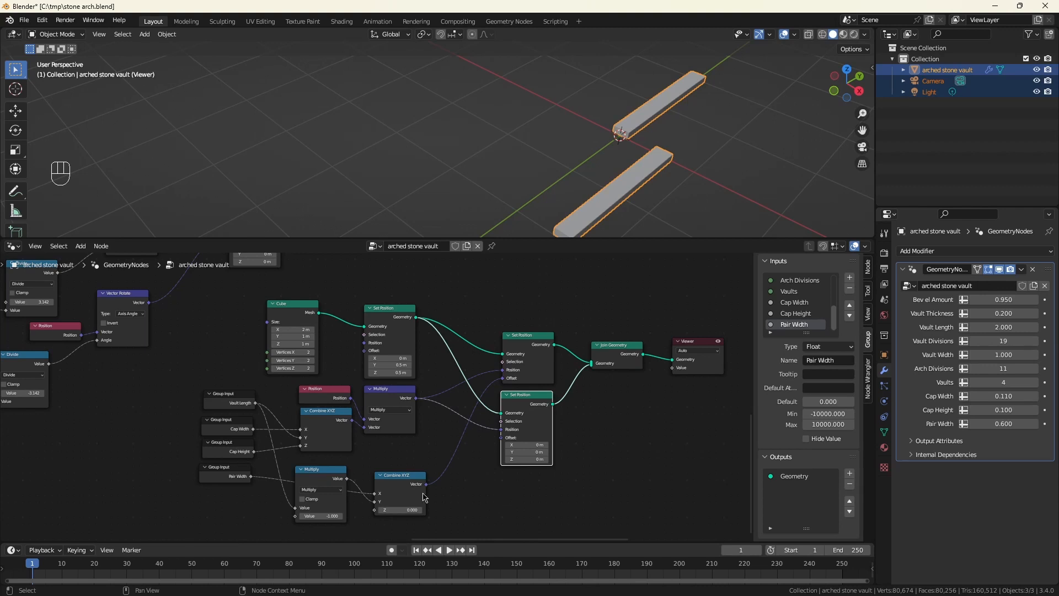
Add a vector Multiply node with factors -1, 1, 0 between the lower Combine XYZ and the lower Set Position's Offset
{"action": "mouse_move", "coordinate": [407, 476]}
{"action": "left_mouse_down"}
{"action": "mouse_move", "coordinate": [397, 453]}
{"action": "mouse_move", "coordinate": [421, 464]}
{"action": "left_mouse_up"}
{"action": "type", "text": "multi"}
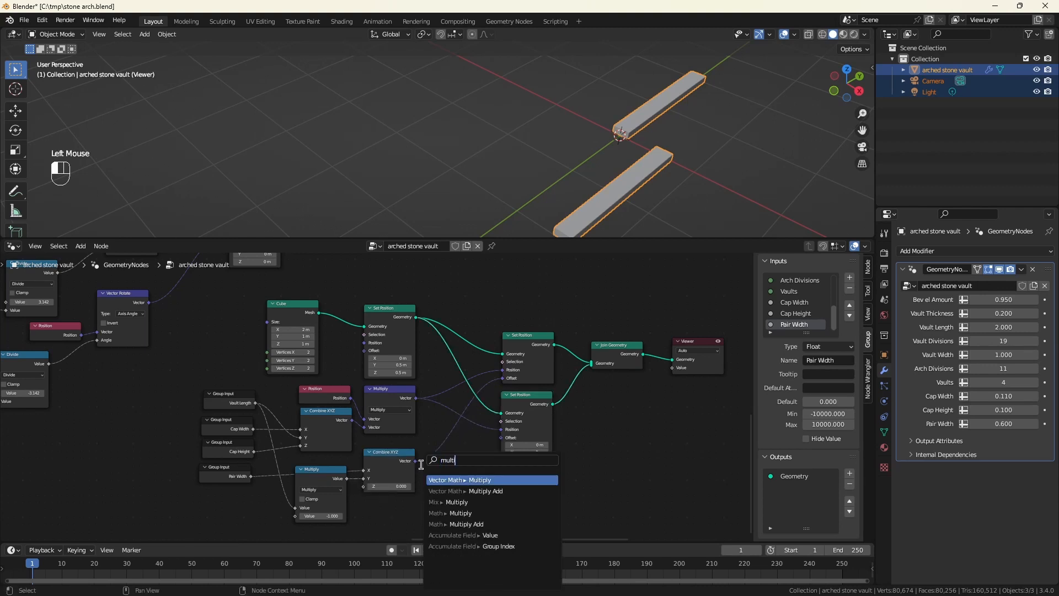
{"action": "key", "text": "Return"}
{"action": "left_click", "coordinate": [457, 499]}
{"action": "type", "text": "-1"}
{"action": "key", "text": "Return"}
{"action": "left_click", "coordinate": [456, 505]}
{"action": "type", "text": "1"}
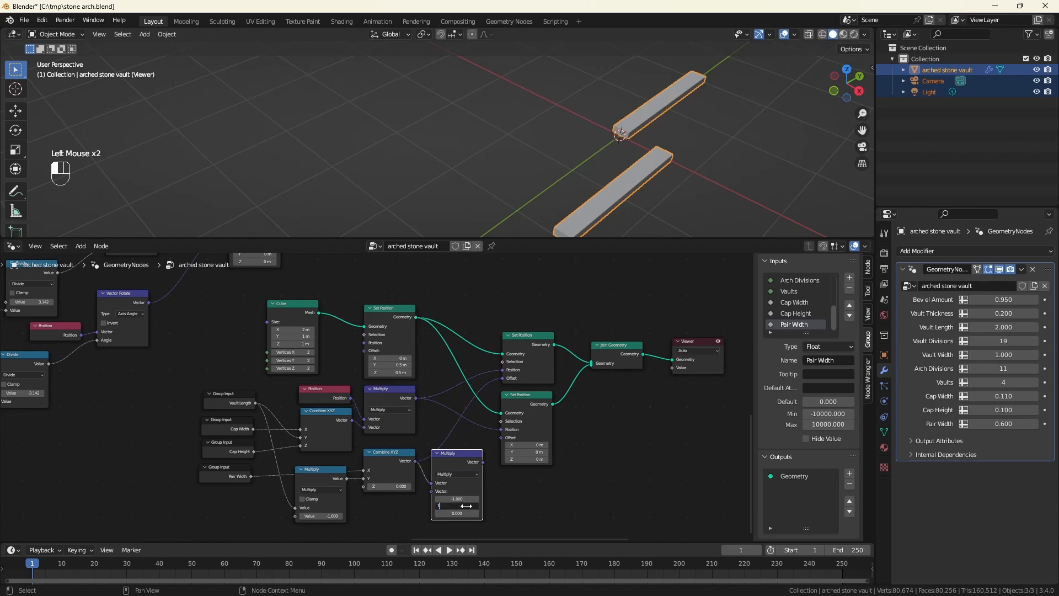
{"action": "key", "text": "Return"}
{"action": "left_click_drag", "start_coordinate": [483, 462], "coordinate": [455, 444]}
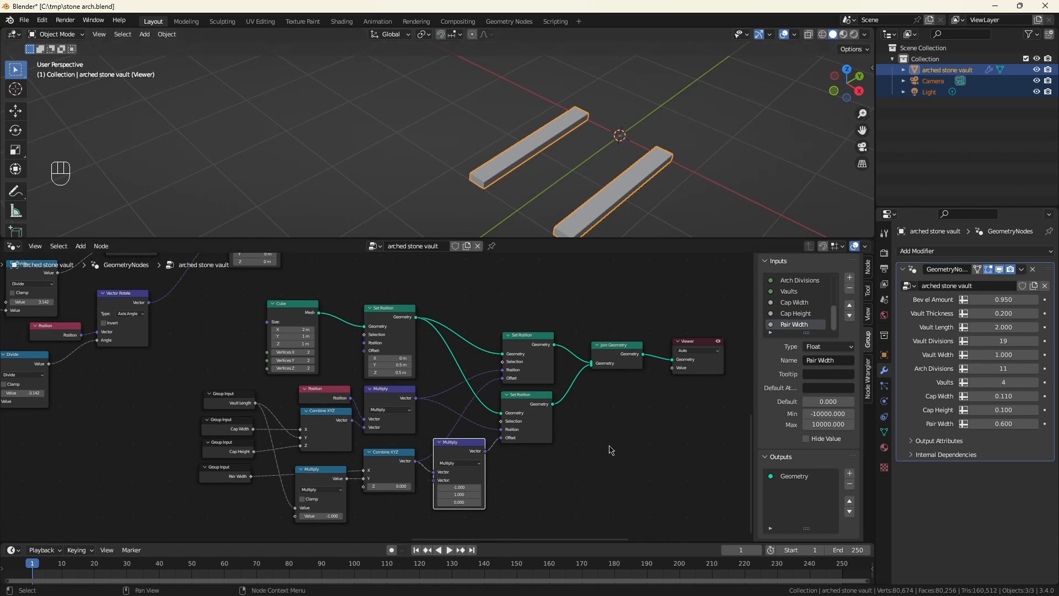
Move the Viewer node aside and add a Raycast node above the bars' Join Geometry
{"action": "scroll", "coordinate": [611, 449], "scroll_direction": "down", "scroll_amount": 3}
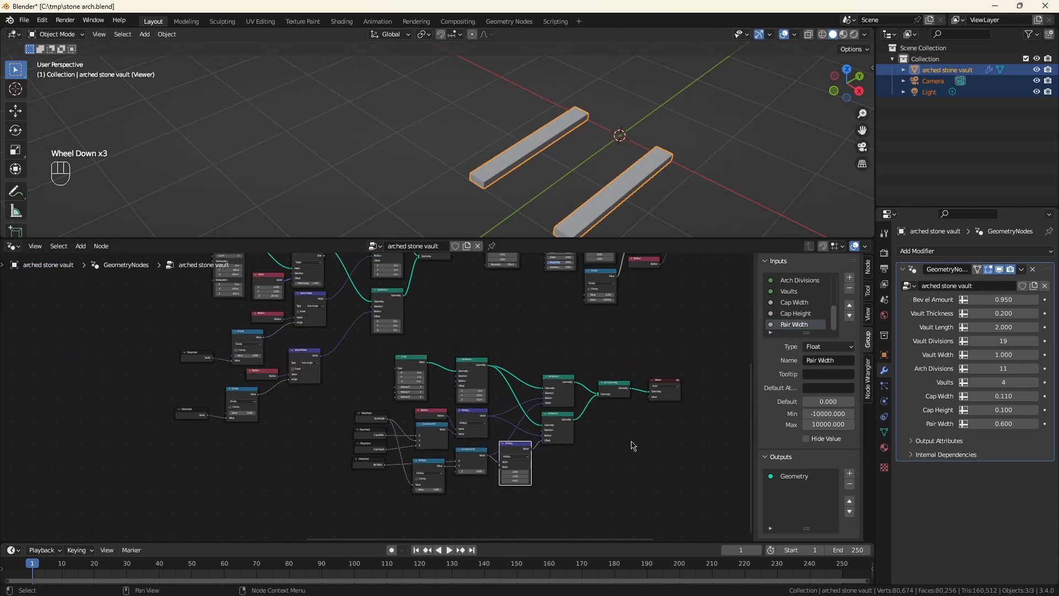
{"action": "middle_click_drag", "start_coordinate": [633, 446], "coordinate": [533, 514]}
{"action": "scroll", "coordinate": [533, 514], "scroll_direction": "up", "scroll_amount": 2}
{"action": "left_click_drag", "start_coordinate": [571, 431], "coordinate": [652, 415]}
{"action": "left_click", "coordinate": [586, 477]}
{"action": "key", "text": "shift+a"}
{"action": "type", "text": "sra"}
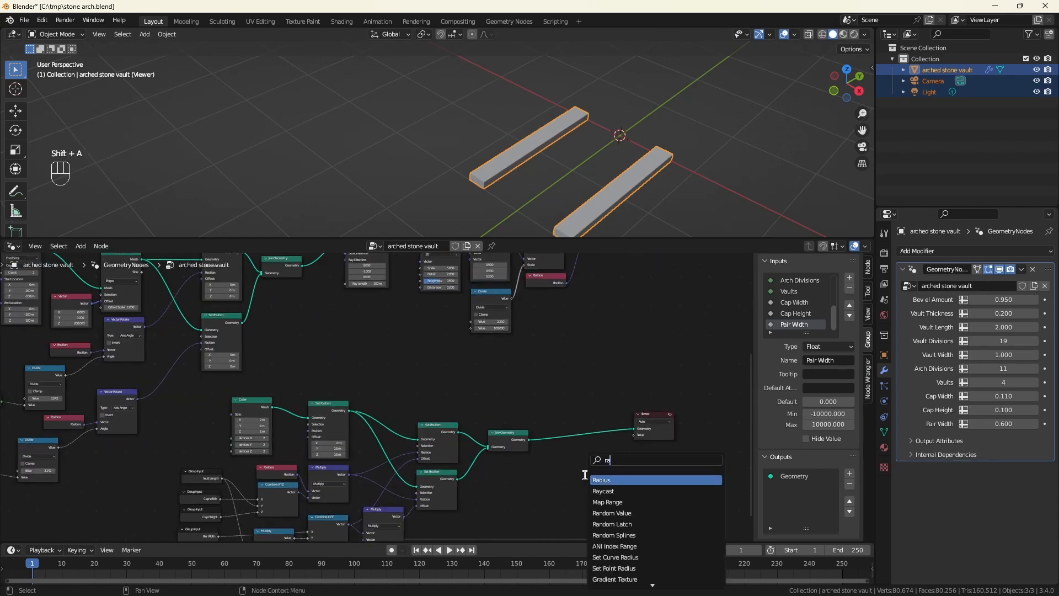
{"action": "type", "text": "y"}
{"action": "key", "text": "Return"}
{"action": "left_click", "coordinate": [540, 324]}
Connect the upper Join Geometry output to the new Raycast node's Target Geometry
{"action": "scroll", "coordinate": [541, 326], "scroll_direction": "down", "scroll_amount": 2}
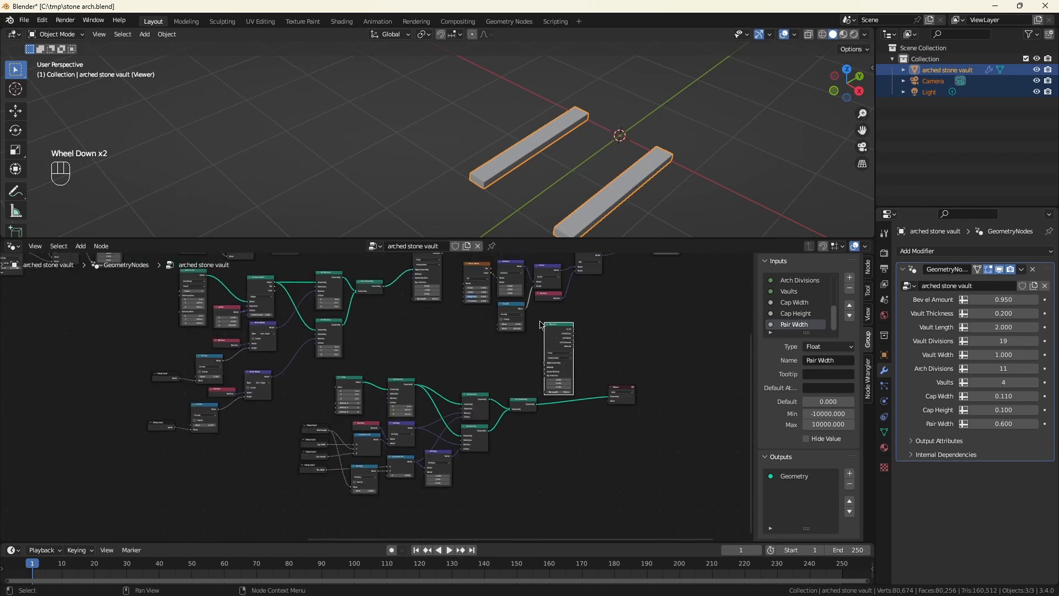
{"action": "middle_click_drag", "start_coordinate": [531, 320], "coordinate": [520, 386]}
{"action": "scroll", "coordinate": [397, 390], "scroll_direction": "up", "scroll_amount": 4}
{"action": "scroll", "coordinate": [393, 386], "scroll_direction": "down", "scroll_amount": 1}
{"action": "middle_click_drag", "start_coordinate": [375, 345], "coordinate": [376, 349]}
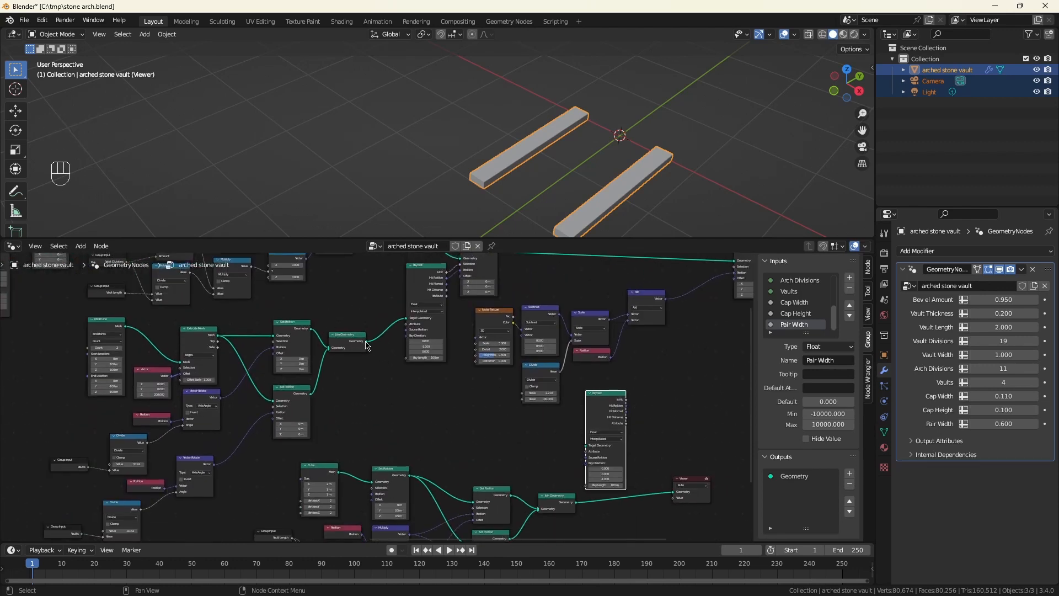
{"action": "left_click_drag", "start_coordinate": [365, 341], "coordinate": [586, 446]}
Set the new Raycast node's Ray Direction to 0, -1, 0 and shift the Viewer to make room
{"action": "scroll", "coordinate": [586, 446], "scroll_direction": "up", "scroll_amount": 5}
{"action": "middle_click_drag", "start_coordinate": [586, 445], "coordinate": [470, 363]}
{"action": "left_click_drag", "start_coordinate": [637, 419], "coordinate": [680, 427]}
{"action": "left_click", "coordinate": [463, 421]}
{"action": "type", "text": "0"}
{"action": "key", "text": "Return"}
{"action": "left_click", "coordinate": [462, 408]}
{"action": "type", "text": "1"}
{"action": "key", "text": "Return"}
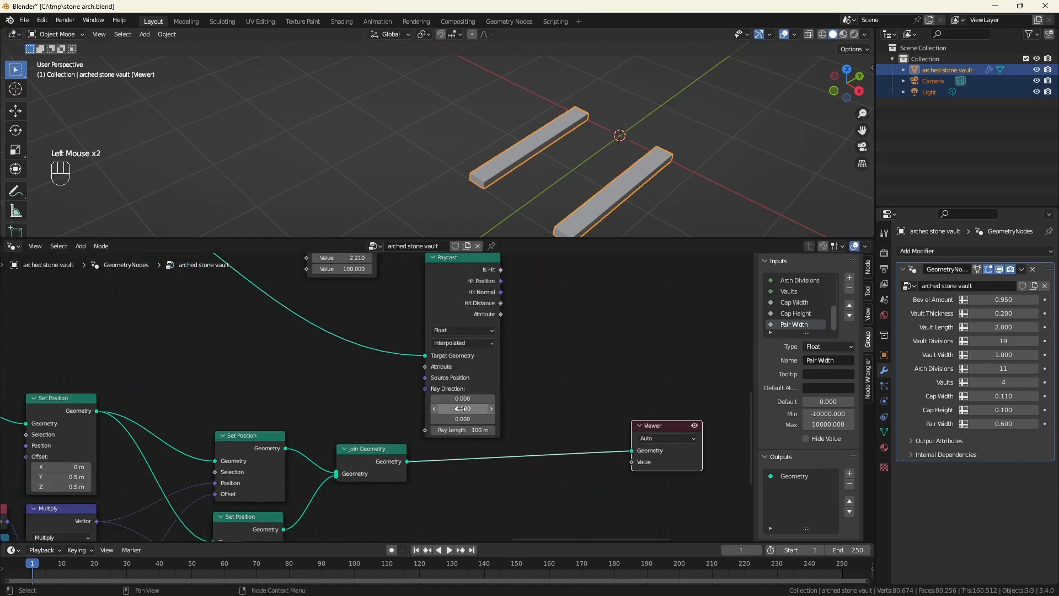
{"action": "left_click_drag", "start_coordinate": [467, 260], "coordinate": [467, 263]}
Insert a Set Position node between the bars' Join Geometry and the Viewer
{"action": "key", "text": "shift+a"}
{"action": "type", "text": "sse p"}
{"action": "left_click", "coordinate": [564, 484]}
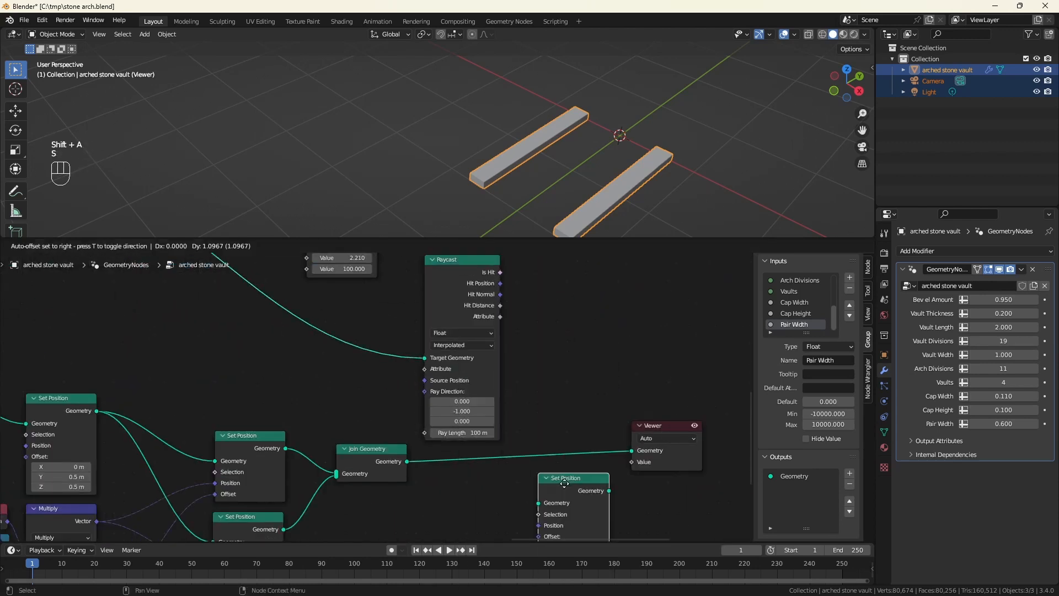
{"action": "left_click", "coordinate": [560, 421]}
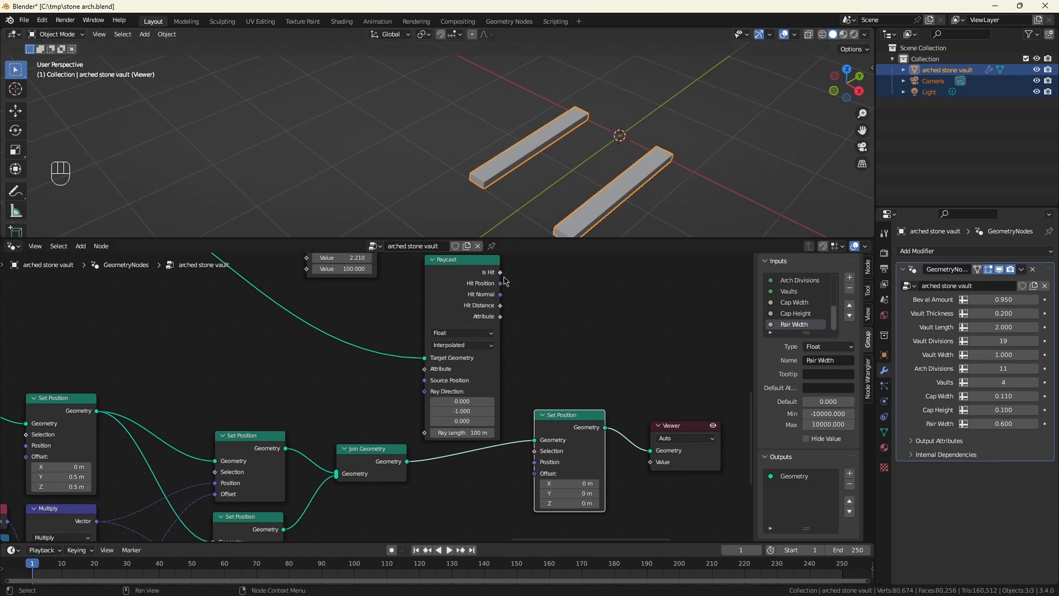
Connect the Raycast's Is Hit to the new Set Position's Selection and Hit Position to its Position, and save the file
{"action": "left_click_drag", "start_coordinate": [500, 272], "coordinate": [536, 452]}
{"action": "left_click_drag", "start_coordinate": [544, 457], "coordinate": [560, 444]}
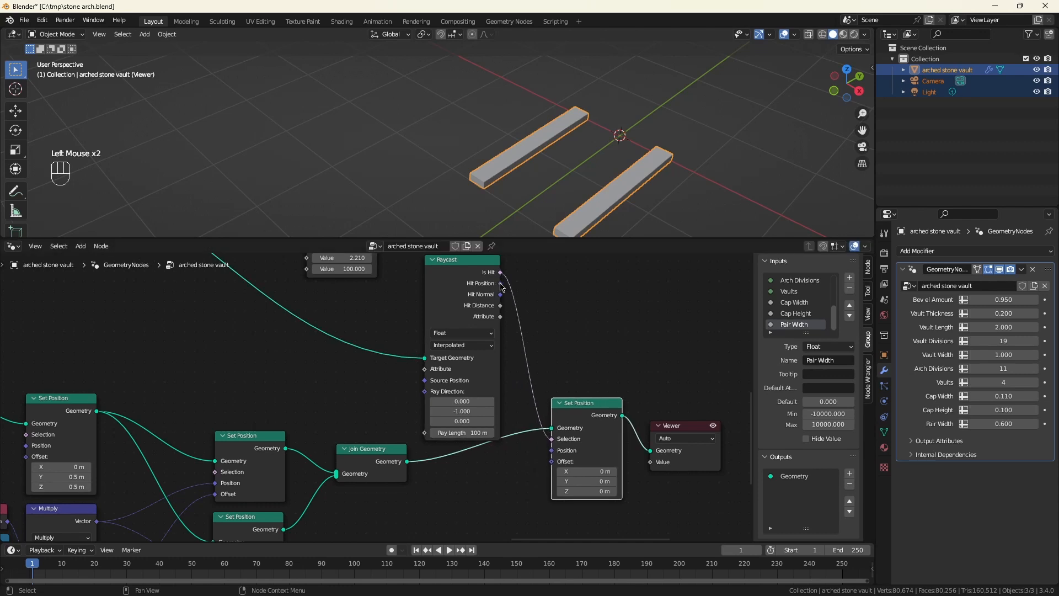
{"action": "left_click_drag", "start_coordinate": [500, 284], "coordinate": [549, 452]}
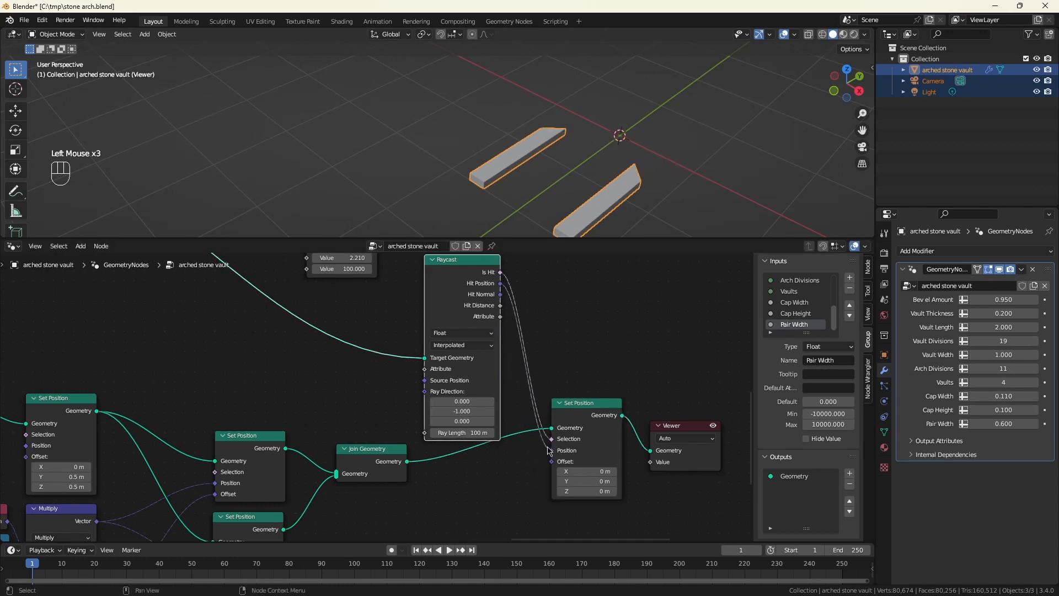
{"action": "key", "text": "ctrl+s"}
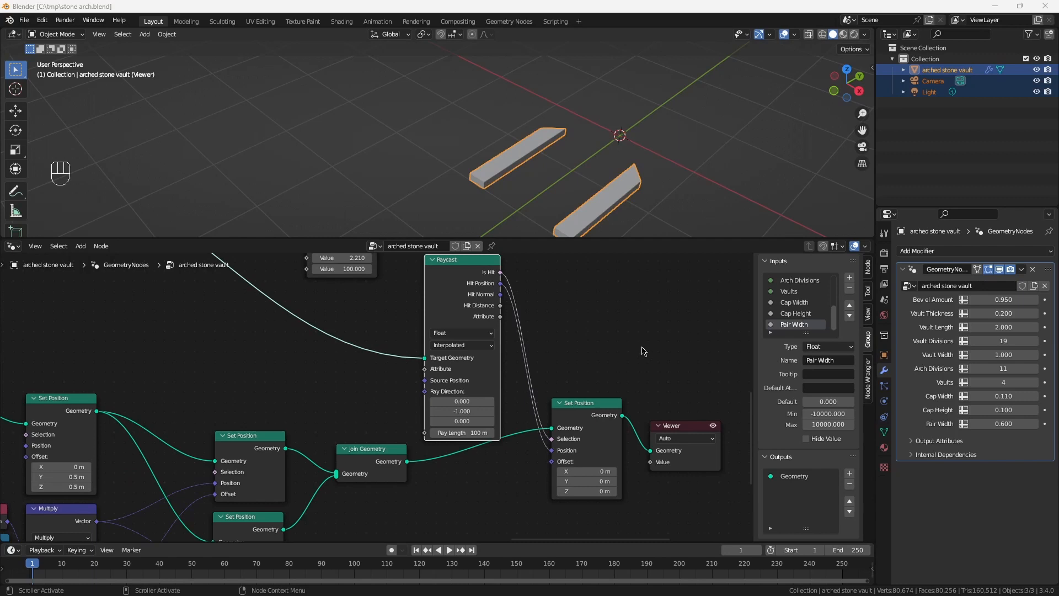
Add a second material slot to the arched stone vault with a new material named Sandstone Footer
{"action": "left_click", "coordinate": [885, 447]}
{"action": "left_click", "coordinate": [1049, 252]}
{"action": "left_click", "coordinate": [975, 325]}
{"action": "left_click", "coordinate": [975, 325]}
{"action": "type", "text": "Sandstone Footer"}
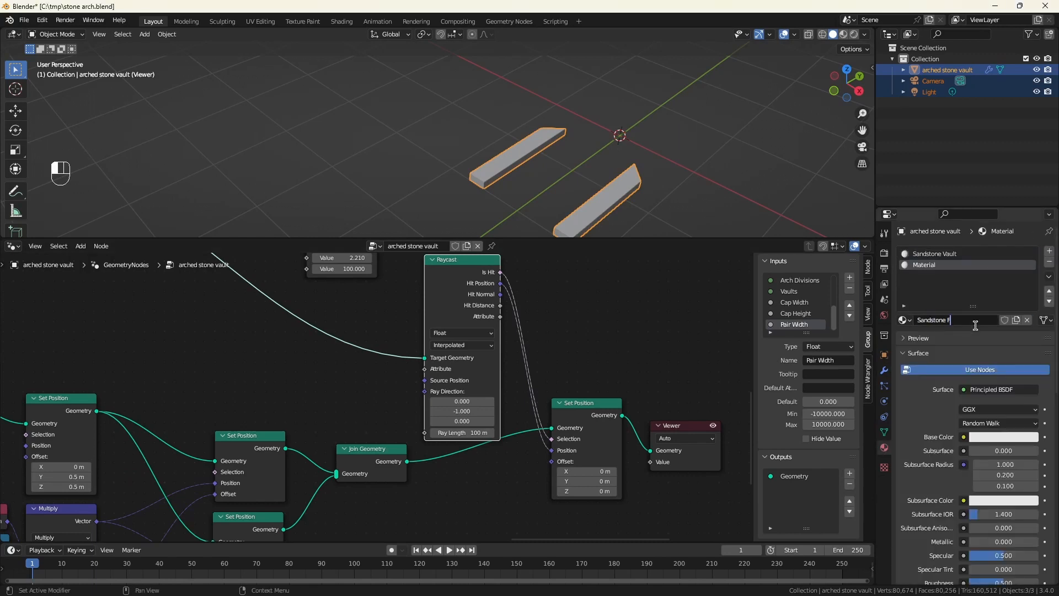
{"action": "key", "text": "Return"}
Insert a Set Material node using Sandstone Footer after the last Set Position, and delete the Viewer node
{"action": "scroll", "coordinate": [300, 329], "scroll_direction": "down", "scroll_amount": 5}
{"action": "left_click", "coordinate": [660, 402]}
{"action": "left_click_drag", "start_coordinate": [563, 394], "coordinate": [623, 394]}
{"action": "key", "text": "shift+a"}
{"action": "type", "text": "sset mat"}
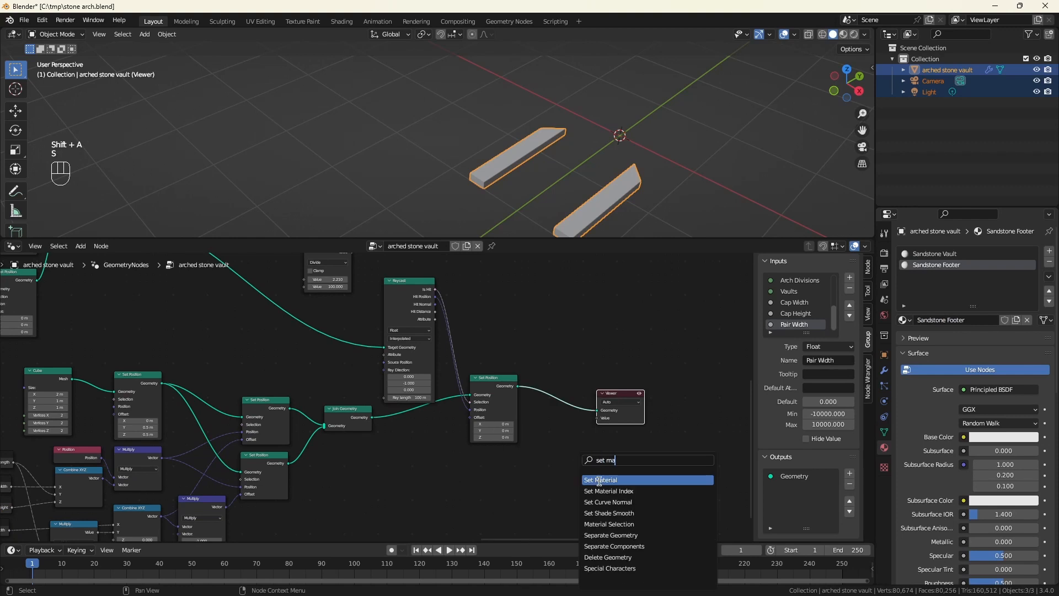
{"action": "key", "text": "Return"}
{"action": "left_click", "coordinate": [555, 395]}
{"action": "left_click", "coordinate": [567, 414]}
{"action": "left_click", "coordinate": [573, 428]}
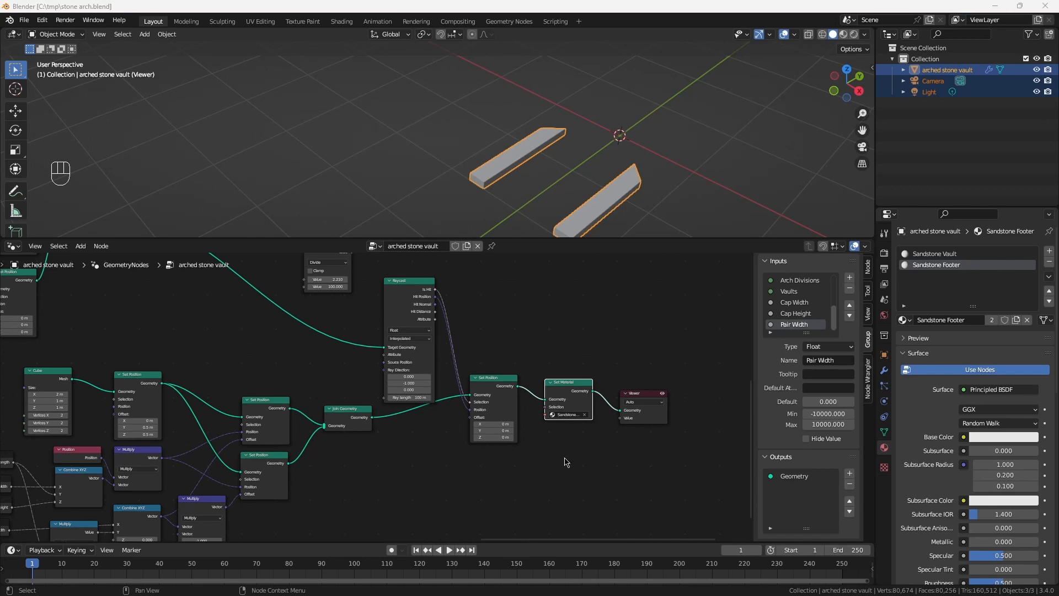
{"action": "left_click", "coordinate": [646, 398]}
{"action": "key", "text": "Delete"}
Add a Curve Line node in the empty area below the existing node network
{"action": "scroll", "coordinate": [645, 398], "scroll_direction": "down", "scroll_amount": 6}
{"action": "scroll", "coordinate": [485, 497], "scroll_direction": "up", "scroll_amount": 1}
{"action": "scroll", "coordinate": [500, 392], "scroll_direction": "down", "scroll_amount": 1}
{"action": "scroll", "coordinate": [501, 393], "scroll_direction": "up", "scroll_amount": 4}
{"action": "middle_click_drag", "start_coordinate": [331, 496], "coordinate": [419, 398]}
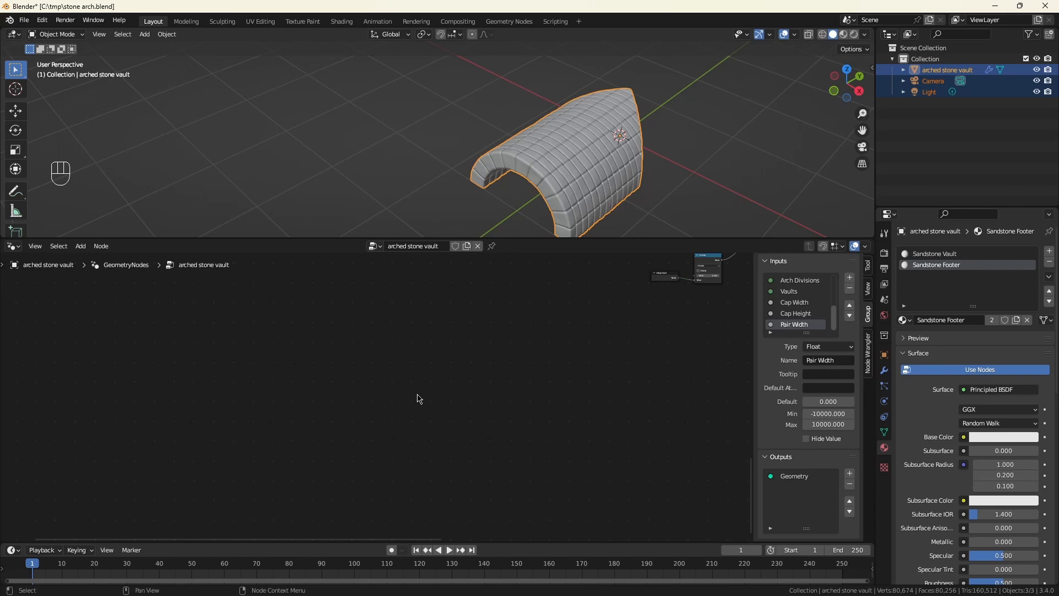
{"action": "key", "text": "shift+a"}
{"action": "type", "text": "curve lin"}
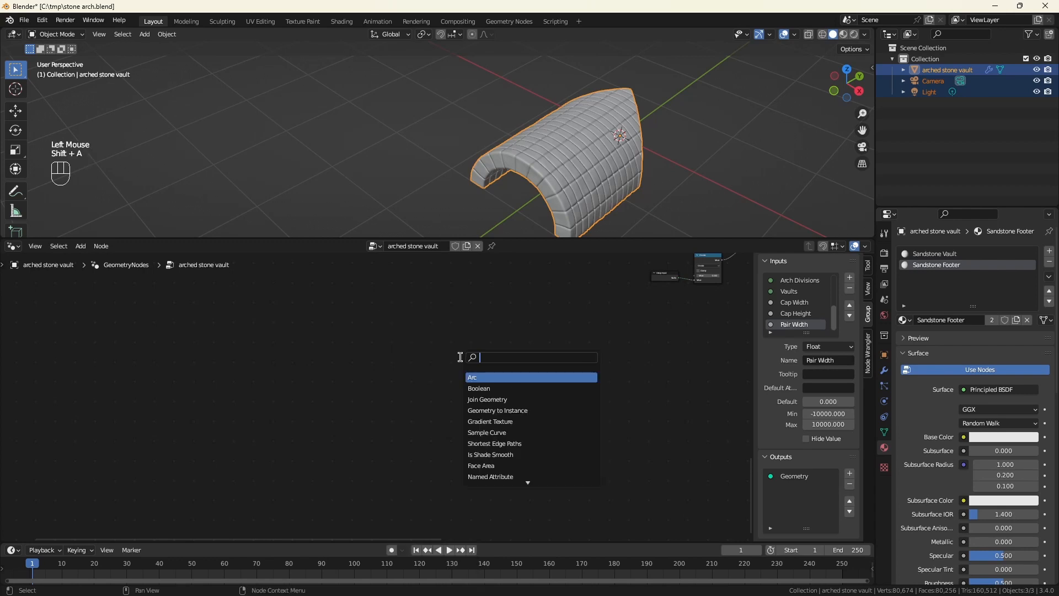
{"action": "key", "text": "Return"}
{"action": "left_click", "coordinate": [533, 412]}
{"action": "scroll", "coordinate": [534, 418], "scroll_direction": "up", "scroll_amount": 6}
{"action": "middle_click_drag", "start_coordinate": [534, 420], "coordinate": [533, 449]}
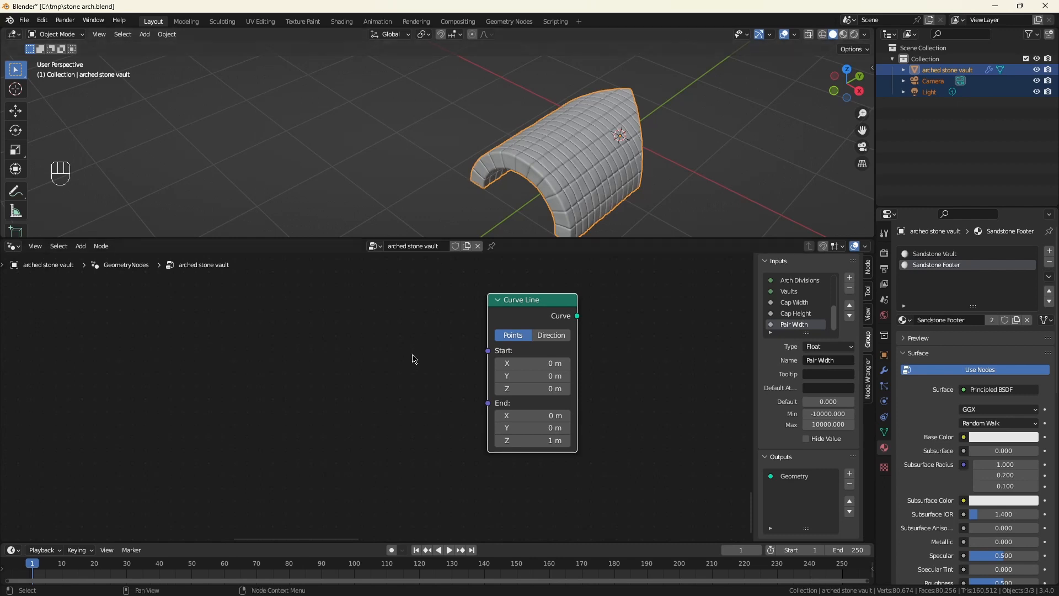
Add a Group Input node and feed its Vault Length into a new Subtract math node
{"action": "key", "text": "shift+a"}
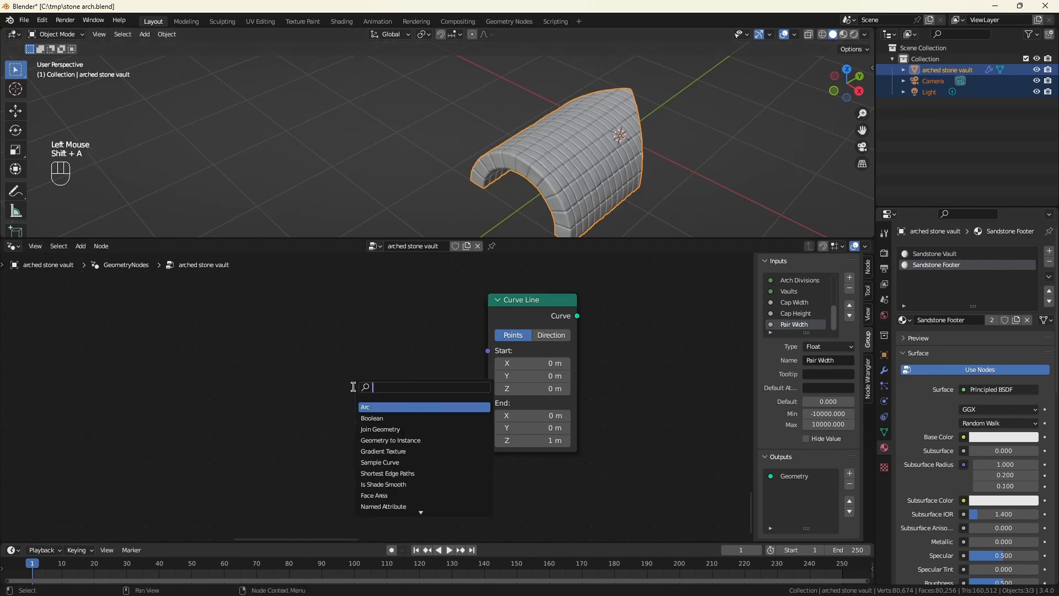
{"action": "type", "text": "group"}
{"action": "key", "text": "Return"}
{"action": "left_click", "coordinate": [210, 342]}
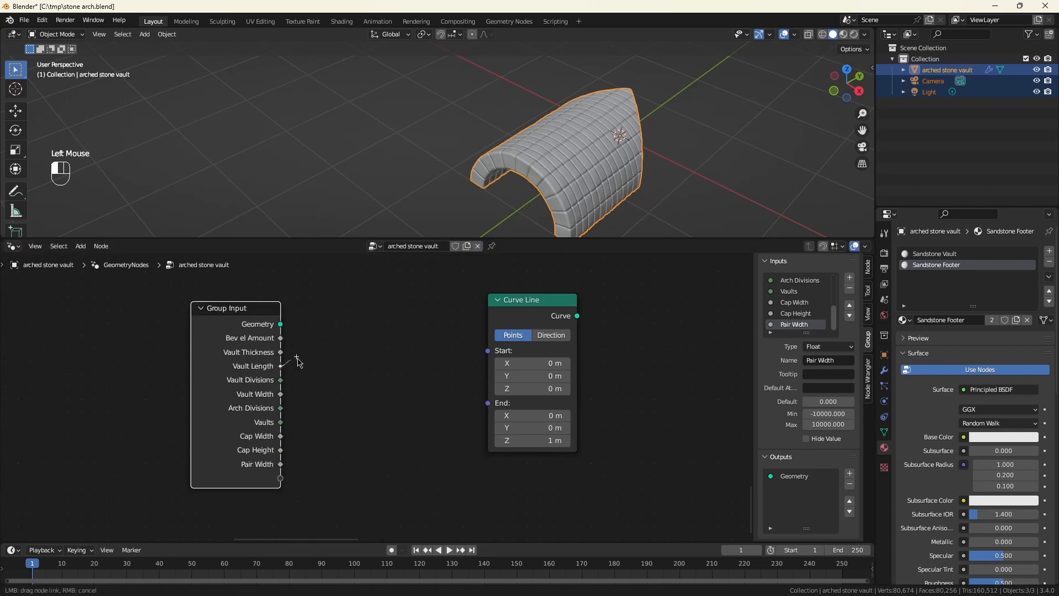
{"action": "key", "text": "shift+a"}
{"action": "type", "text": "sub"}
{"action": "key", "text": "Return"}
{"action": "left_click", "coordinate": [332, 377]}
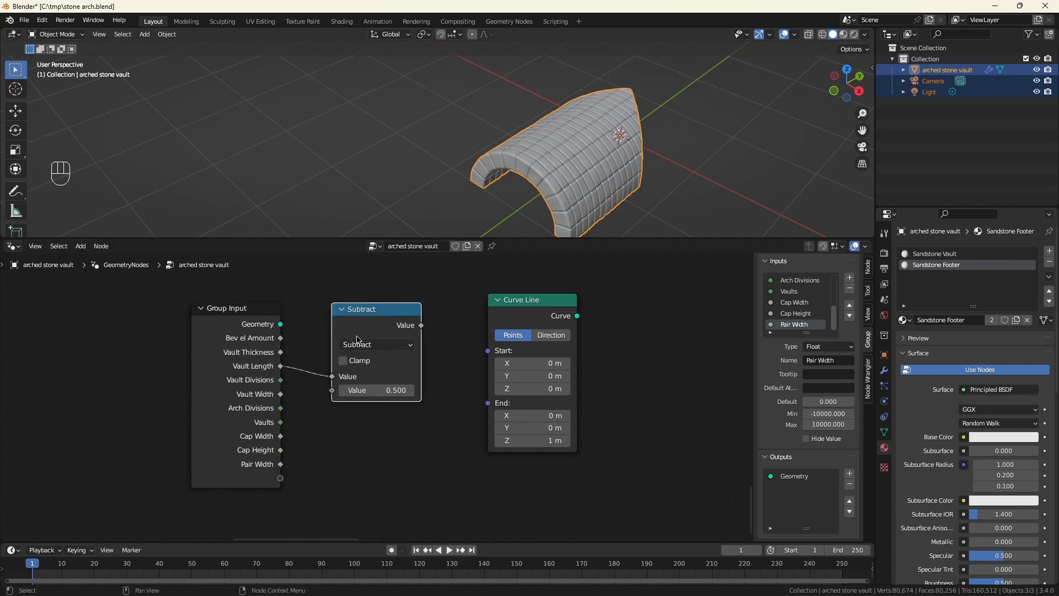
Expose the Subtract's second value as a group input named Column Radius and set it to 0.075 in the modifier
{"action": "left_click_drag", "start_coordinate": [332, 390], "coordinate": [280, 478]}
{"action": "scroll", "coordinate": [806, 296], "scroll_direction": "down", "scroll_amount": 2}
{"action": "scroll", "coordinate": [804, 314], "scroll_direction": "down", "scroll_amount": 1}
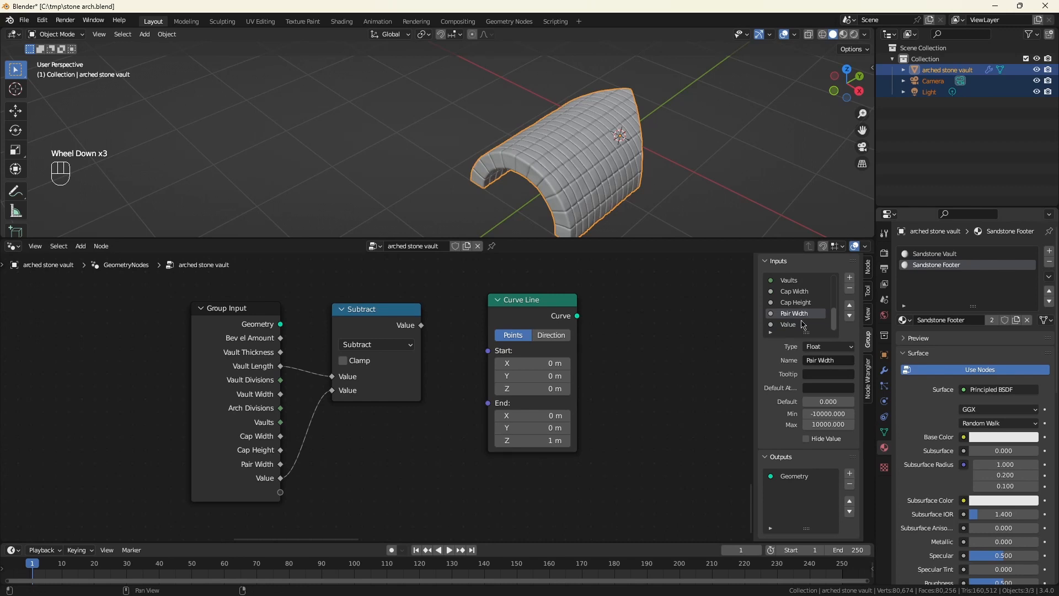
{"action": "double_click", "coordinate": [796, 326]}
{"action": "type", "text": "Colum"}
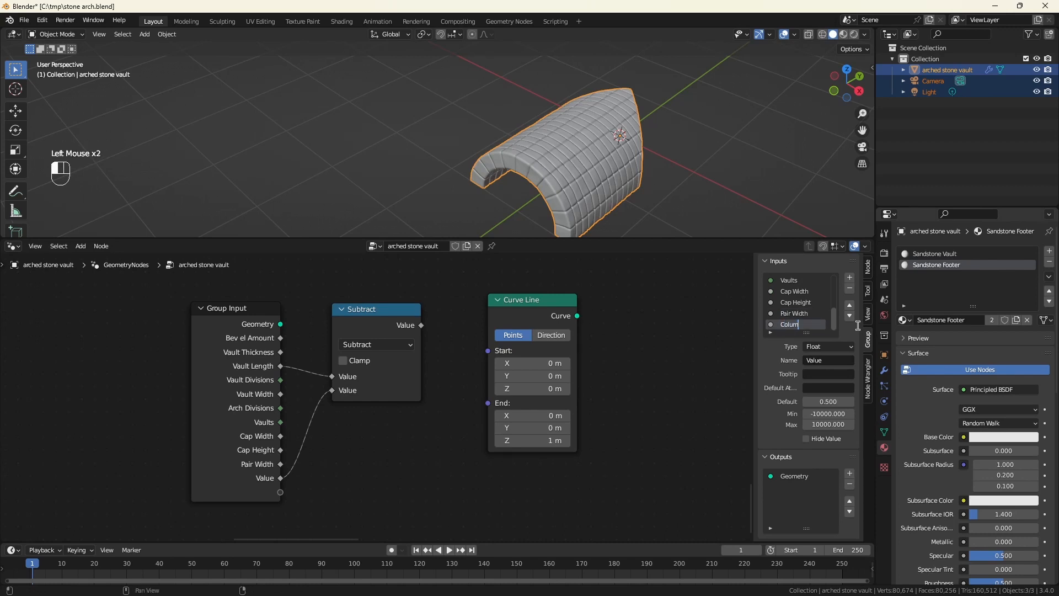
{"action": "type", "text": "n Radius"}
{"action": "key", "text": "Return"}
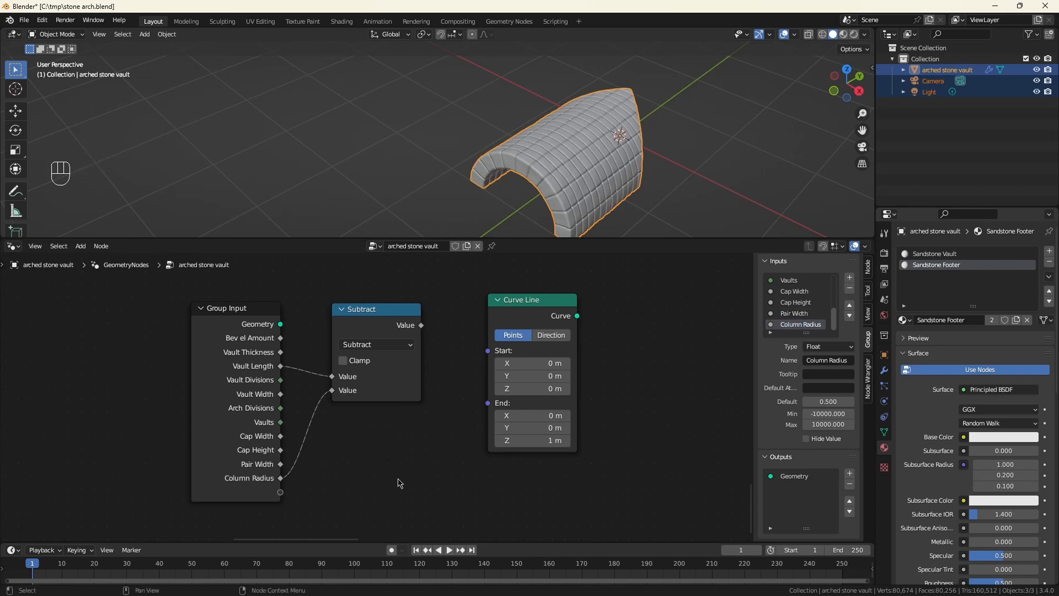
{"action": "left_click", "coordinate": [884, 370]}
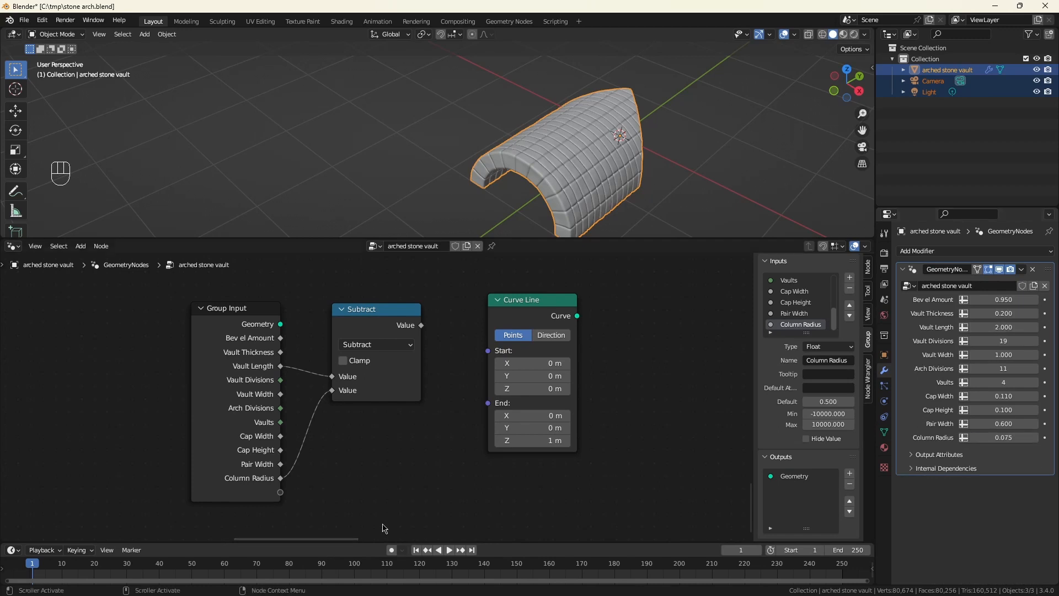
Collapse the Subtract node and move it with the Group Input away from the Curve Line
{"action": "left_click_drag", "start_coordinate": [209, 290], "coordinate": [333, 424]}
{"action": "left_click", "coordinate": [341, 309]}
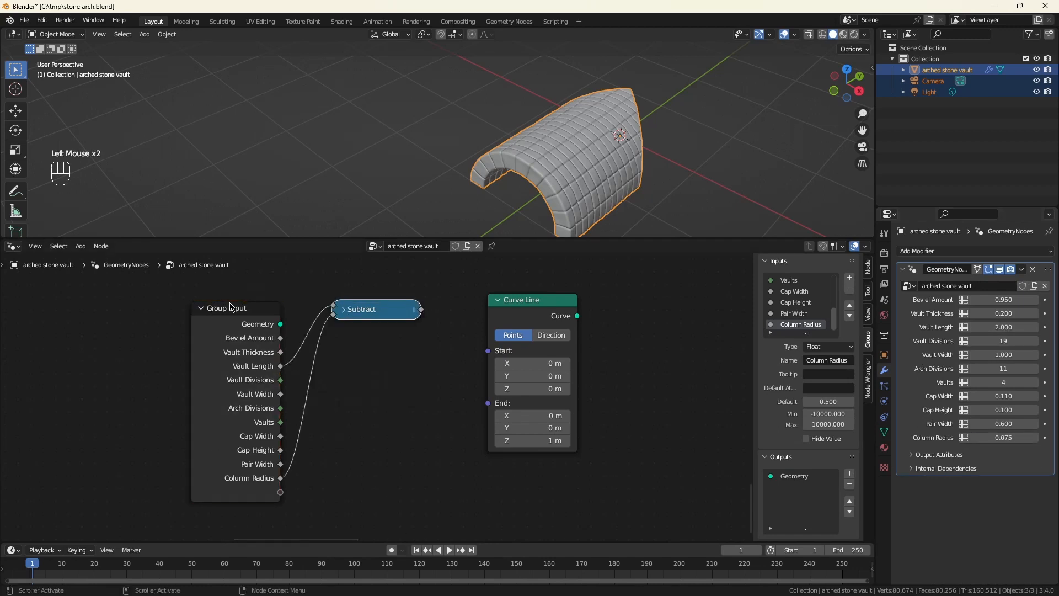
{"action": "left_click_drag", "start_coordinate": [243, 295], "coordinate": [240, 319]}
{"action": "left_click", "coordinate": [353, 342]}
Feed the Curve Line's Start from a vector Multiply node of the Subtract result with factors 0, -1, 0
{"action": "left_click_drag", "start_coordinate": [488, 351], "coordinate": [452, 348]}
{"action": "type", "text": "multi"}
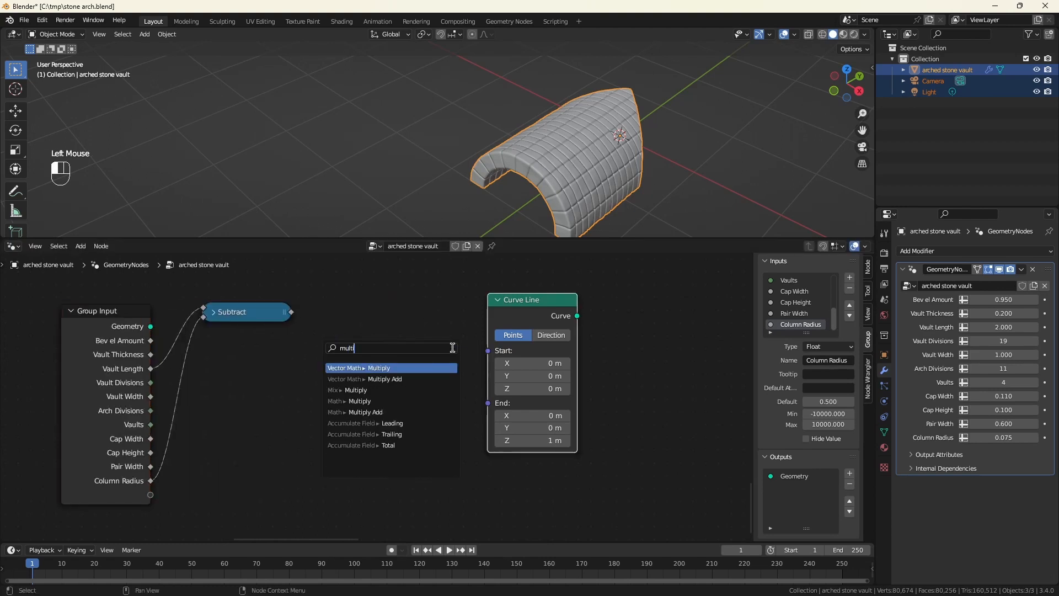
{"action": "key", "text": "Return"}
{"action": "left_click_drag", "start_coordinate": [291, 312], "coordinate": [354, 342]}
{"action": "double_click", "coordinate": [395, 379]}
{"action": "type", "text": "-1"}
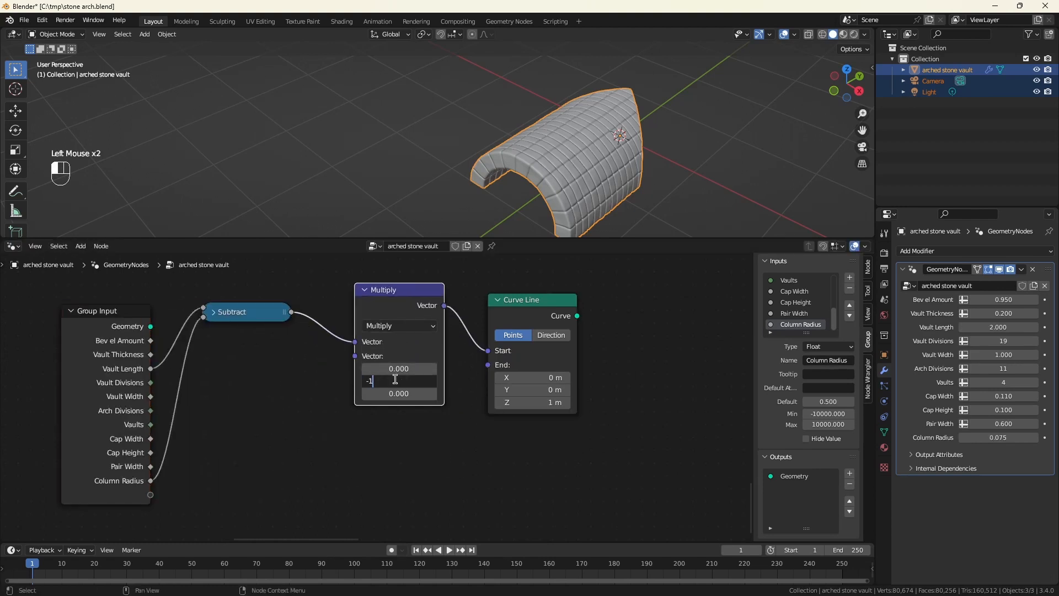
{"action": "key", "text": "Return"}
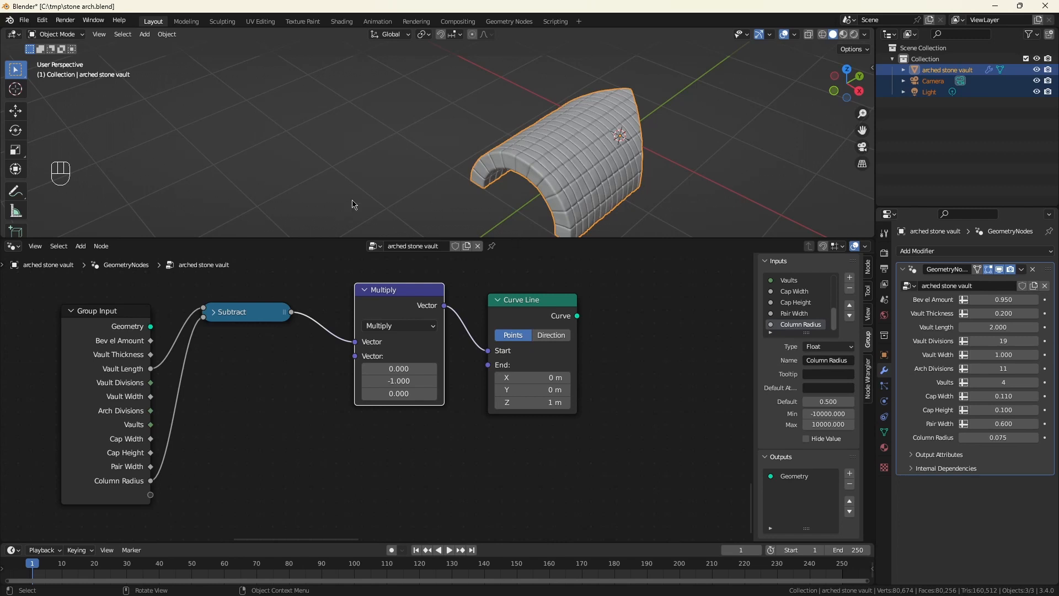
Add a Divide node that divides -pi by the Vaults input
{"action": "left_click_drag", "start_coordinate": [151, 425], "coordinate": [202, 445]}
{"action": "type", "text": "div"}
{"action": "key", "text": "Return"}
{"action": "left_click", "coordinate": [207, 427]}
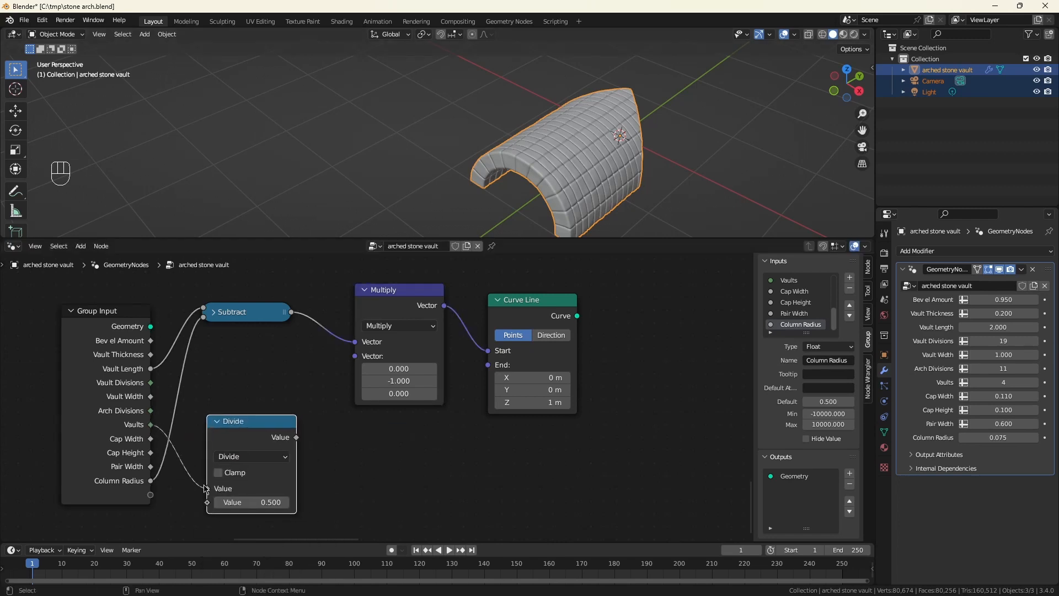
{"action": "left_click_drag", "start_coordinate": [208, 488], "coordinate": [207, 502]}
{"action": "double_click", "coordinate": [252, 488]}
{"action": "type", "text": "-pi"}
{"action": "key", "text": "Return"}
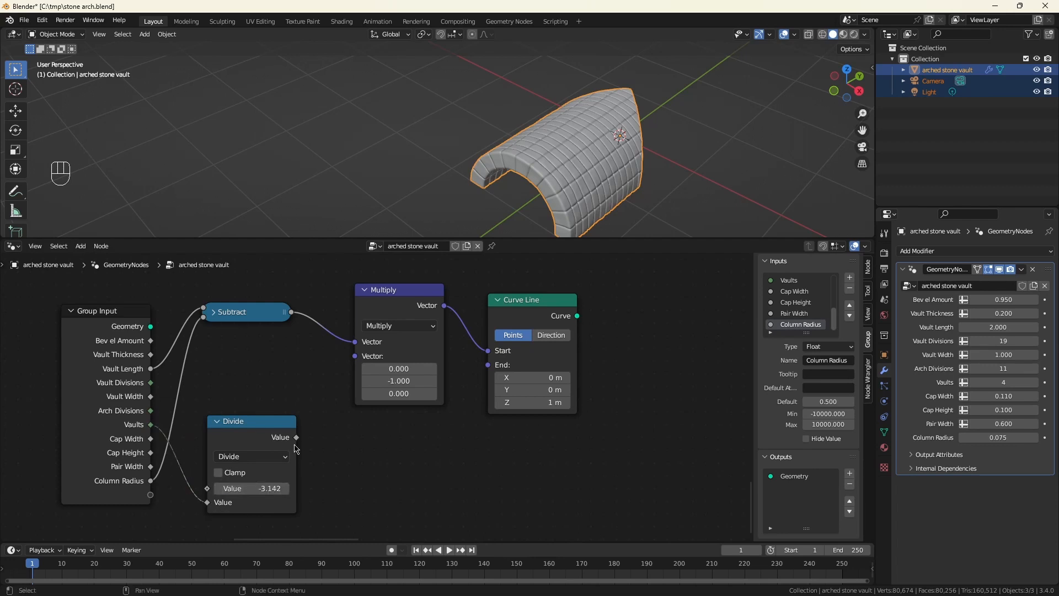
Feed the Divide result through a Tangent node into the second value of another Divide node
{"action": "left_click_drag", "start_coordinate": [296, 437], "coordinate": [317, 469]}
{"action": "type", "text": "tan"}
{"action": "key", "text": "Return"}
{"action": "left_click", "coordinate": [313, 443]}
{"action": "left_click_drag", "start_coordinate": [401, 448], "coordinate": [414, 442]}
{"action": "type", "text": "div"}
{"action": "key", "text": "Return"}
{"action": "left_click", "coordinate": [428, 503]}
{"action": "left_click_drag", "start_coordinate": [428, 499], "coordinate": [429, 512]}
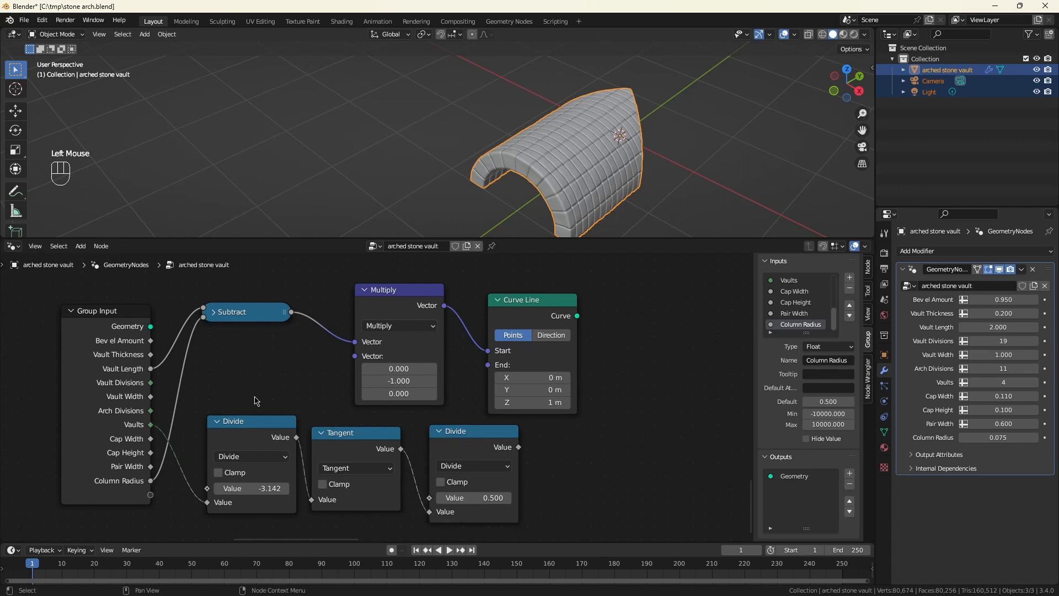
Shift the first Divide and Tangent nodes down and connect Pair Width to the last Divide's first value
{"action": "left_click_drag", "start_coordinate": [254, 397], "coordinate": [328, 429]}
{"action": "left_click_drag", "start_coordinate": [327, 428], "coordinate": [323, 449]}
{"action": "left_click_drag", "start_coordinate": [151, 466], "coordinate": [447, 501]}
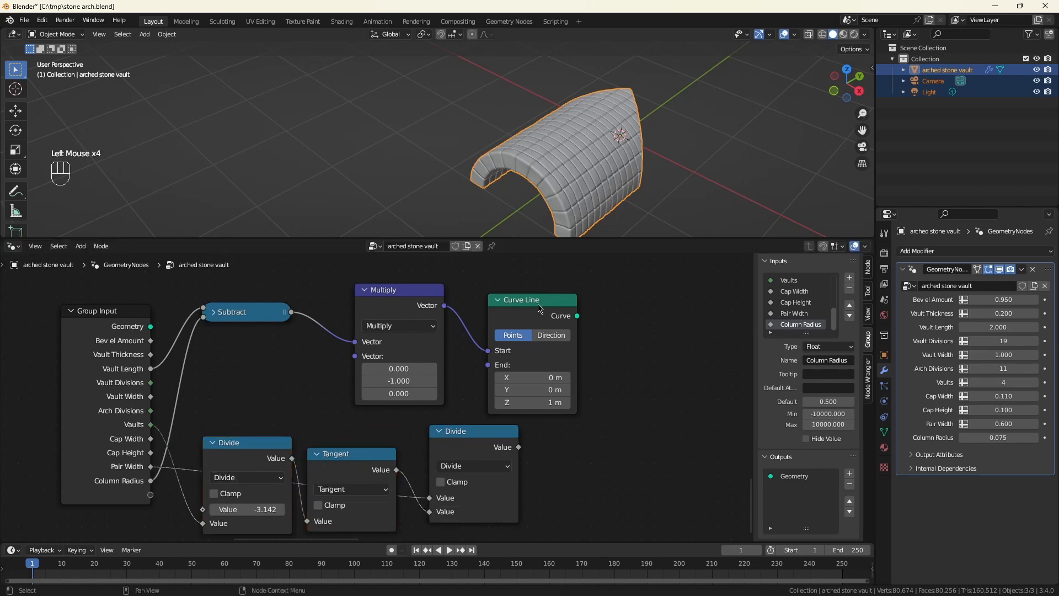
Add a Combine XYZ node that takes the last Divide result as Y and feeds the Curve Line's End
{"action": "left_click_drag", "start_coordinate": [540, 302], "coordinate": [665, 305]}
{"action": "key", "text": "shift+a"}
{"action": "key", "text": "shift+a"}
{"action": "type", "text": "comb"}
{"action": "key", "text": "Return"}
{"action": "left_click", "coordinate": [532, 381]}
{"action": "left_click_drag", "start_coordinate": [519, 447], "coordinate": [537, 436]}
{"action": "left_click_drag", "start_coordinate": [622, 402], "coordinate": [637, 357]}
{"action": "scroll", "coordinate": [450, 375], "scroll_direction": "down", "scroll_amount": 2}
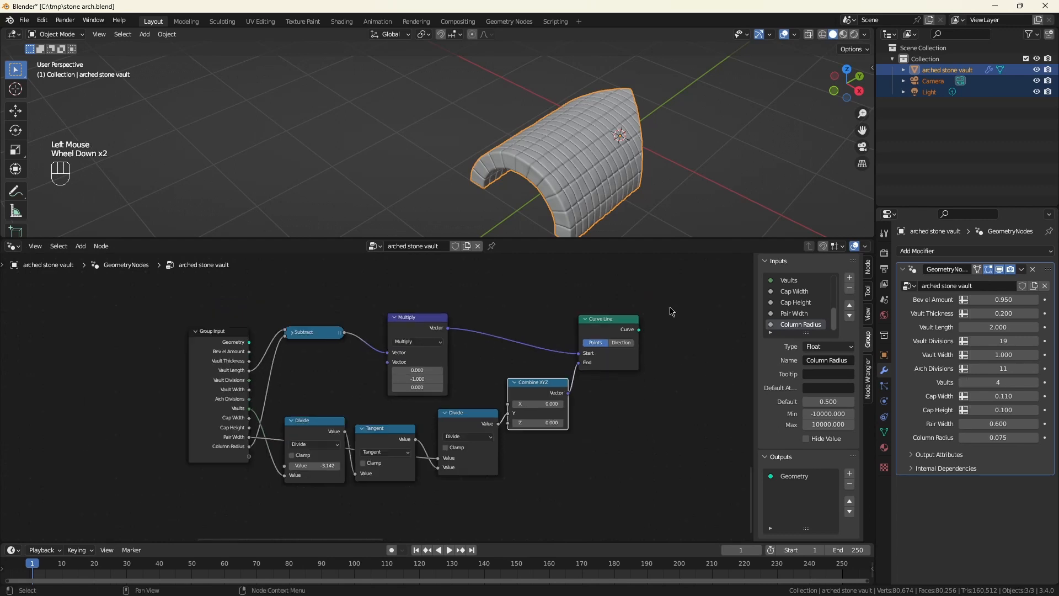
Preview the Curve Line's output through a Viewer node
{"action": "left_click", "coordinate": [618, 324], "text": "ctrl+shift"}
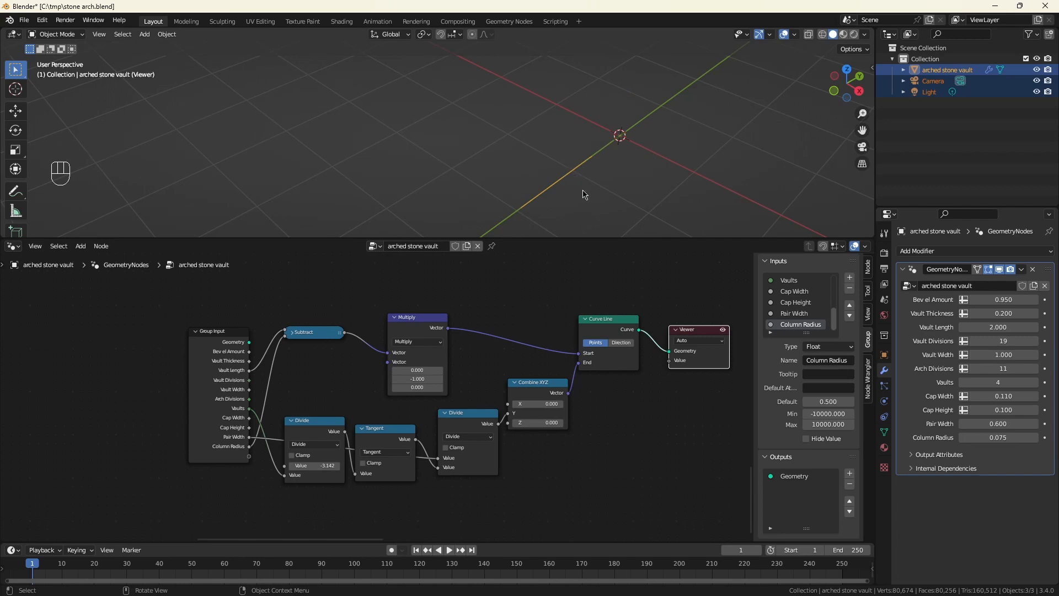
{"action": "left_click", "coordinate": [605, 324]}
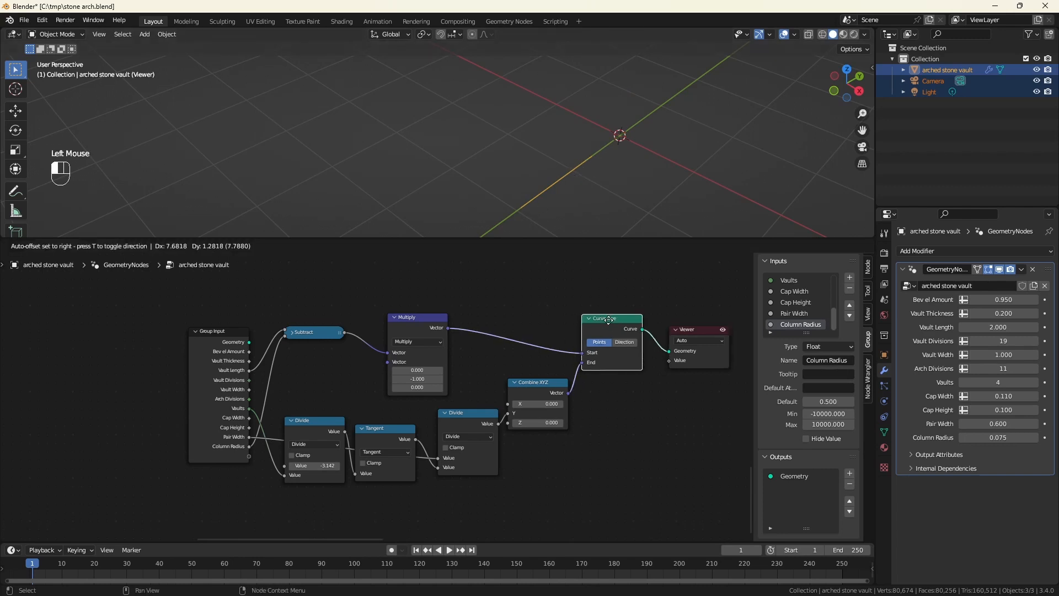
{"action": "scroll", "coordinate": [616, 428], "scroll_direction": "down", "scroll_amount": 1}
{"action": "middle_click_drag", "start_coordinate": [616, 428], "coordinate": [419, 451]}
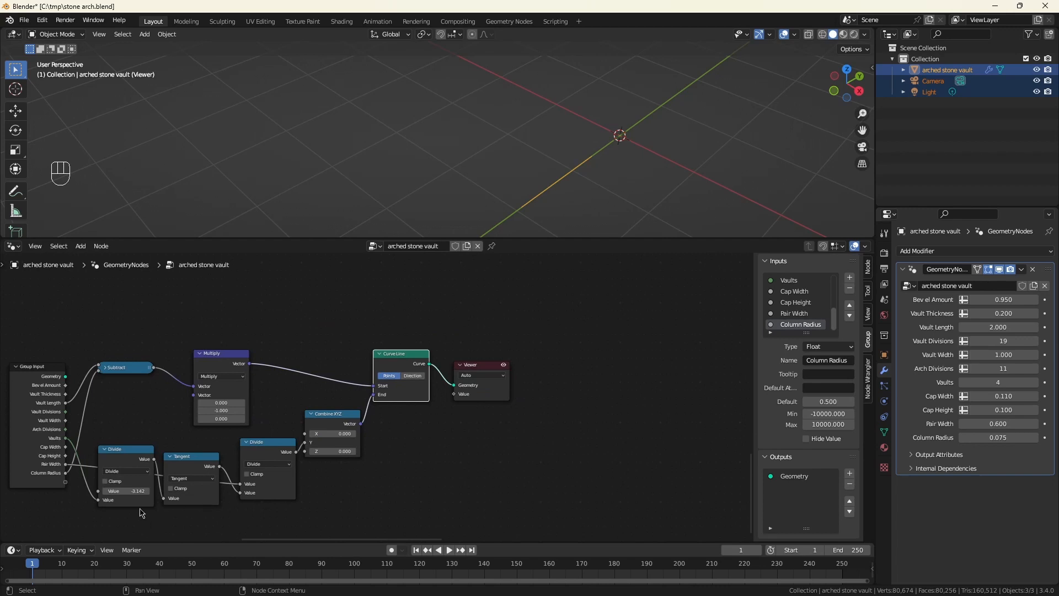
{"action": "scroll", "coordinate": [138, 488], "scroll_direction": "up", "scroll_amount": 2}
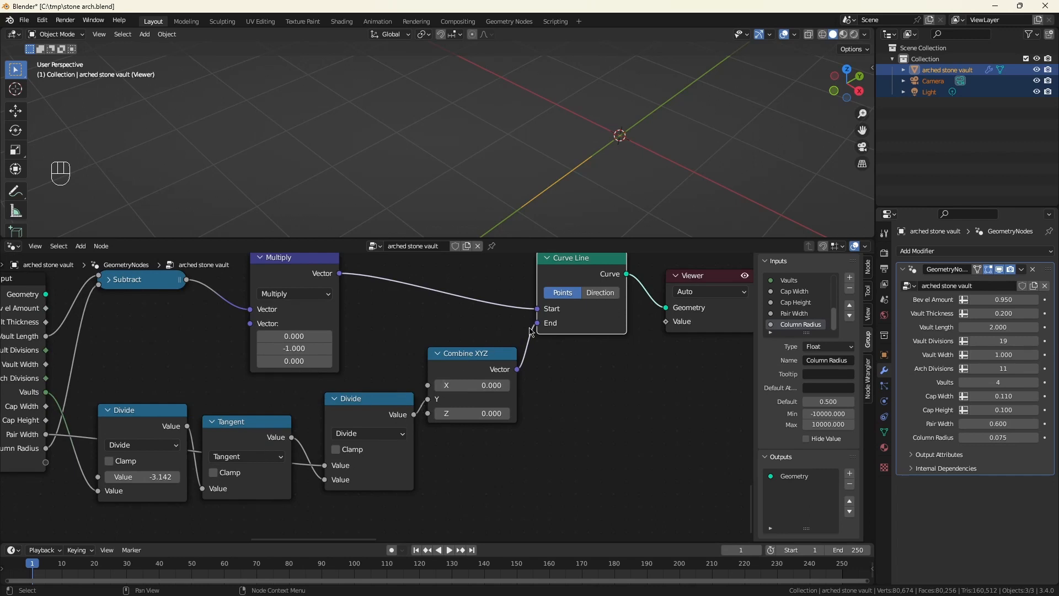
{"action": "scroll", "coordinate": [538, 419], "scroll_direction": "down", "scroll_amount": 3}
{"action": "middle_click", "coordinate": [538, 420]}
{"action": "scroll", "coordinate": [557, 418], "scroll_direction": "up", "scroll_amount": 2}
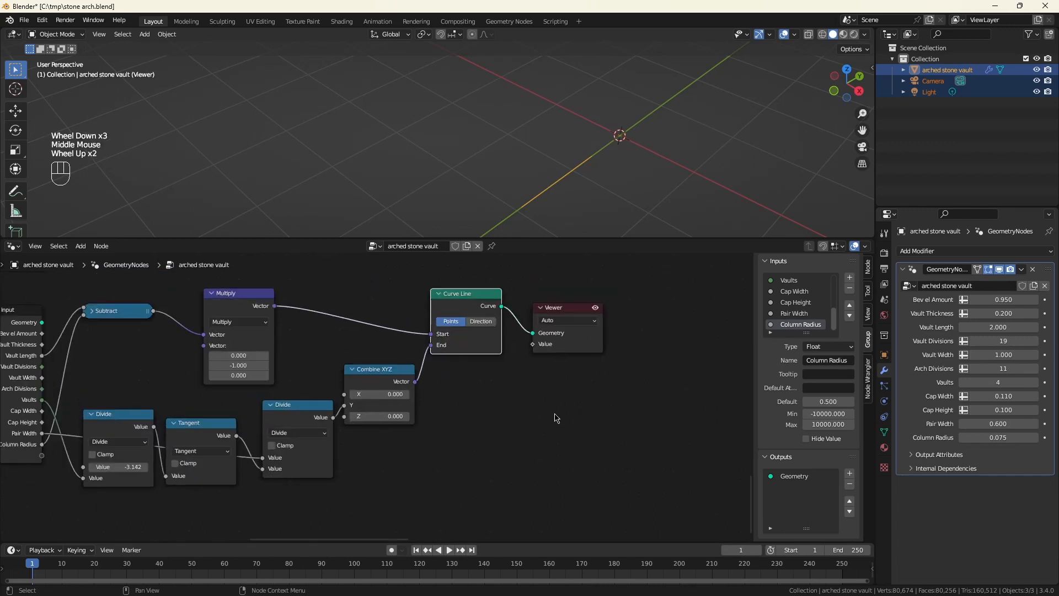
Make room before the Viewer and insert a Resample Curve node after the Curve Line
{"action": "middle_click_drag", "start_coordinate": [556, 417], "coordinate": [387, 455]}
{"action": "left_click_drag", "start_coordinate": [408, 346], "coordinate": [593, 362]}
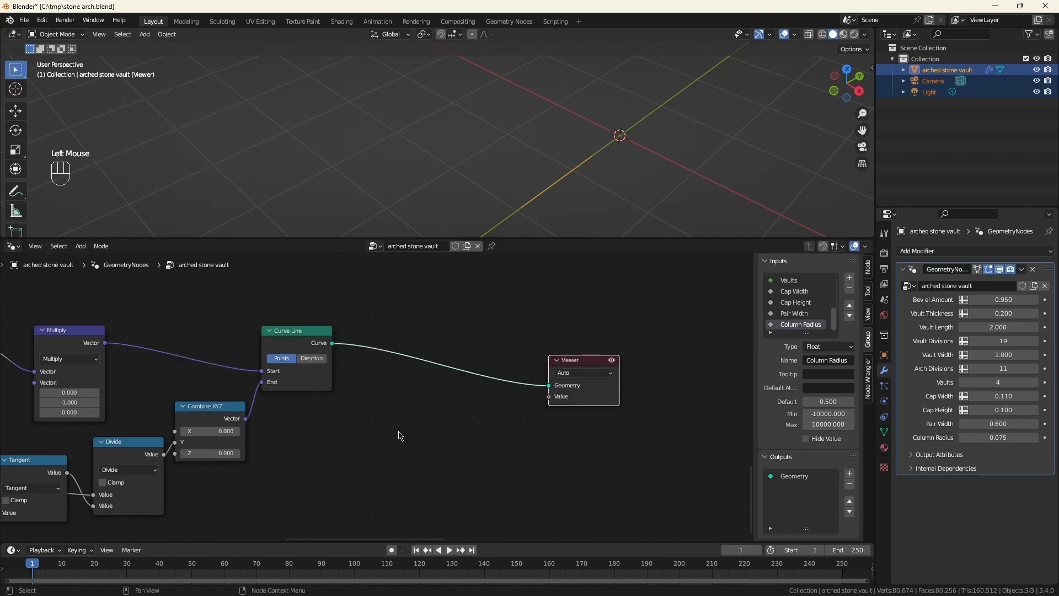
{"action": "left_click", "coordinate": [424, 420]}
{"action": "key", "text": "shift+a"}
{"action": "type", "text": "resample"}
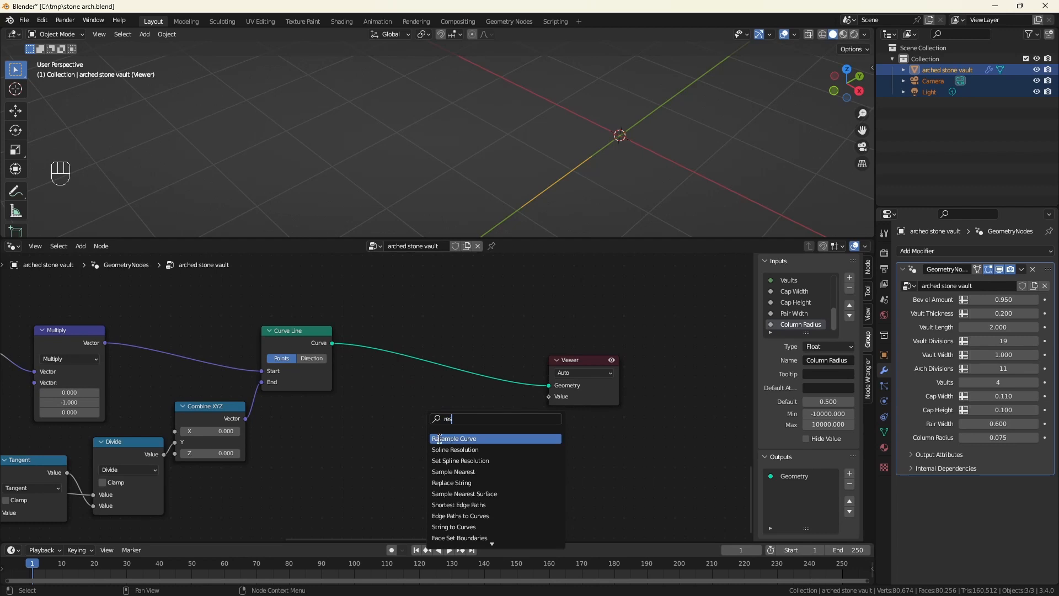
{"action": "key", "text": "Return"}
{"action": "left_click", "coordinate": [424, 418]}
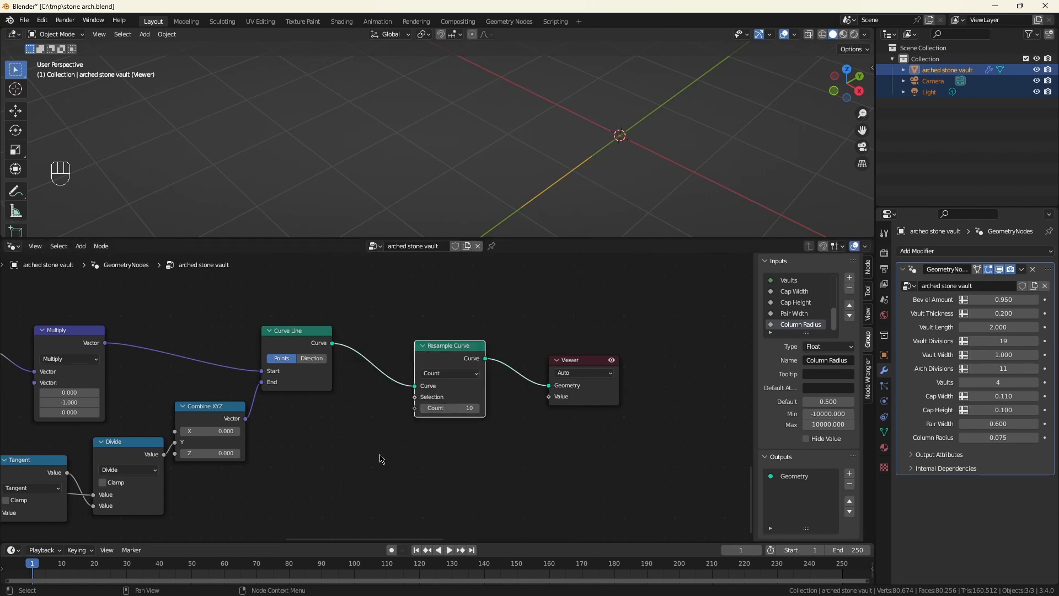
Expose the Resample Curve's Count as a new group input named Column Pairs
{"action": "left_click_drag", "start_coordinate": [415, 407], "coordinate": [386, 416]}
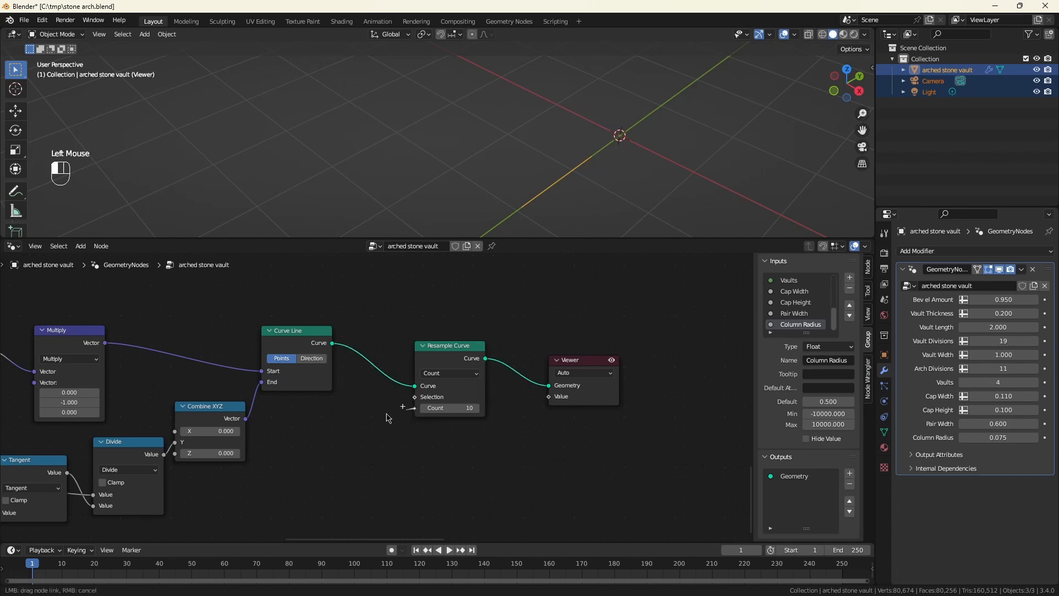
{"action": "type", "text": "group"}
{"action": "key", "text": "Return"}
{"action": "scroll", "coordinate": [800, 309], "scroll_direction": "down", "scroll_amount": 2}
{"action": "double_click", "coordinate": [798, 325]}
{"action": "type", "text": "Column Pairs"}
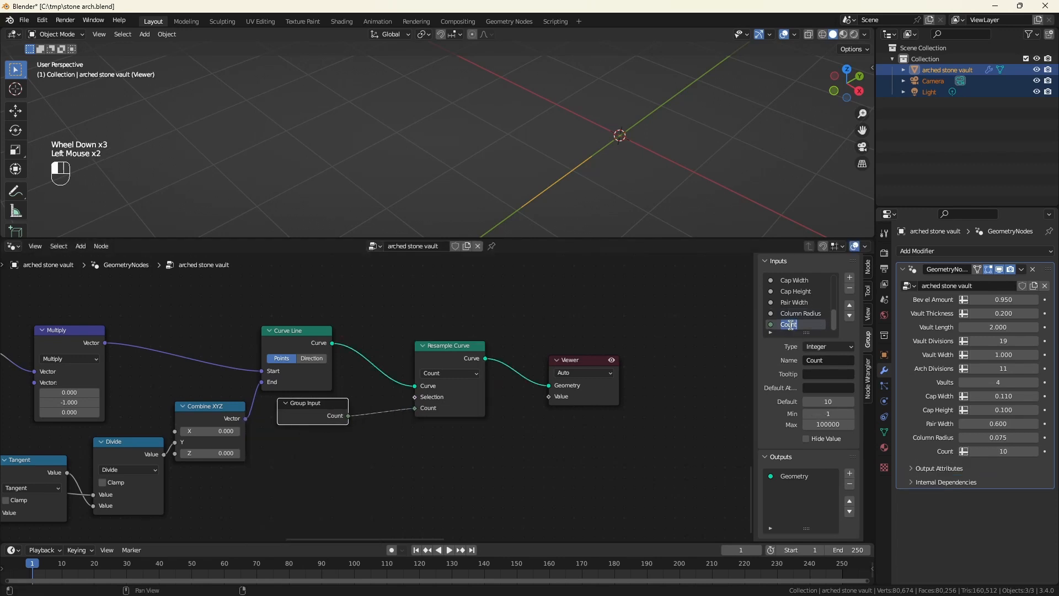
{"action": "key", "text": "Return"}
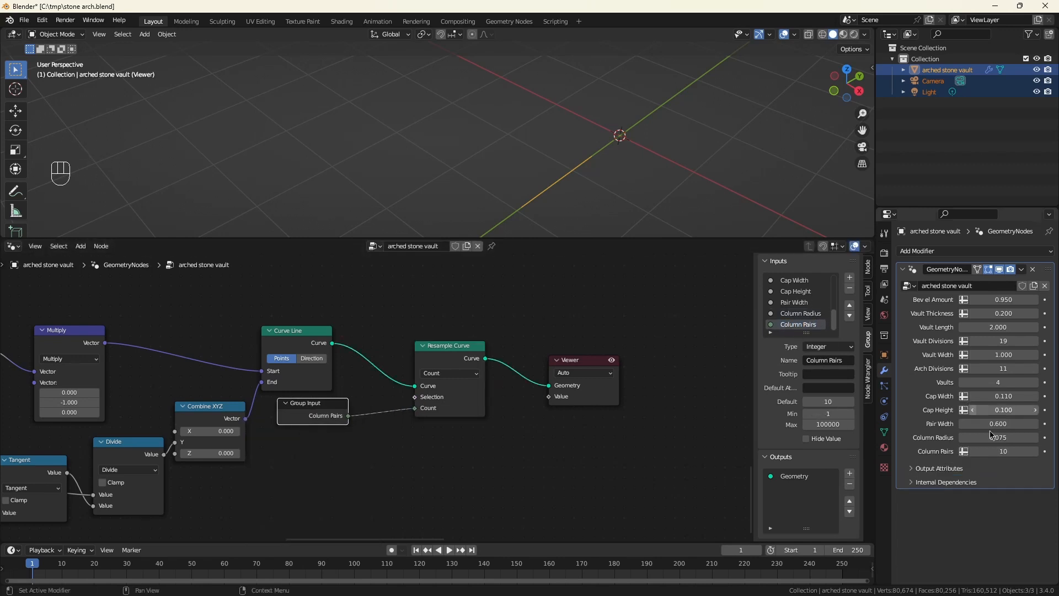
Set the modifier's Column Pairs value to 4
{"action": "left_click", "coordinate": [1003, 452]}
{"action": "type", "text": "4"}
{"action": "key", "text": "Return"}
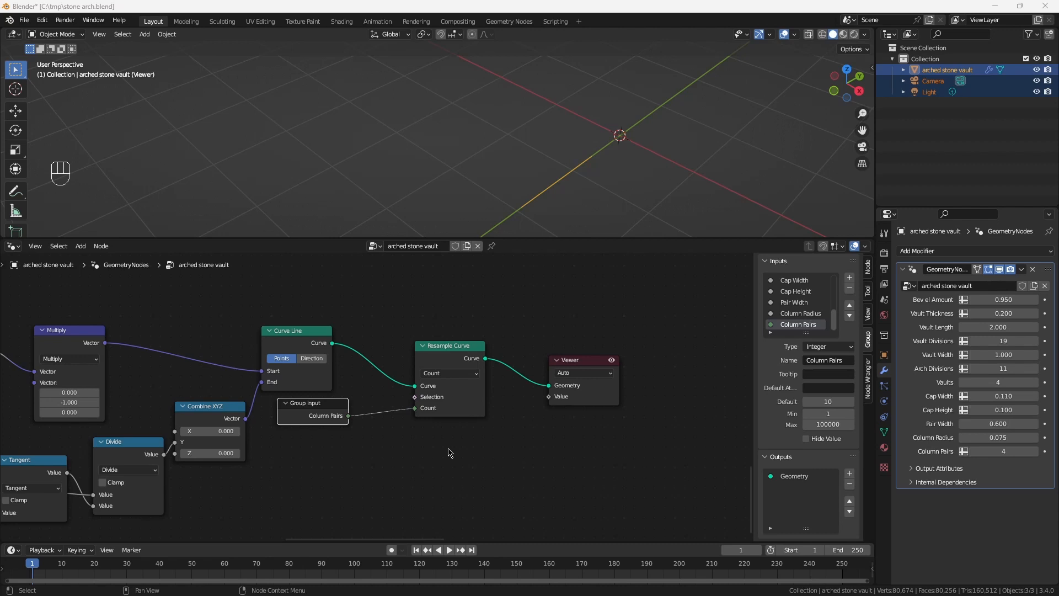
Insert a Set Position node between the Resample Curve and the Viewer, spacing out both nodes
{"action": "key", "text": "shift+a"}
{"action": "type", "text": "set pos"}
{"action": "key", "text": "Return"}
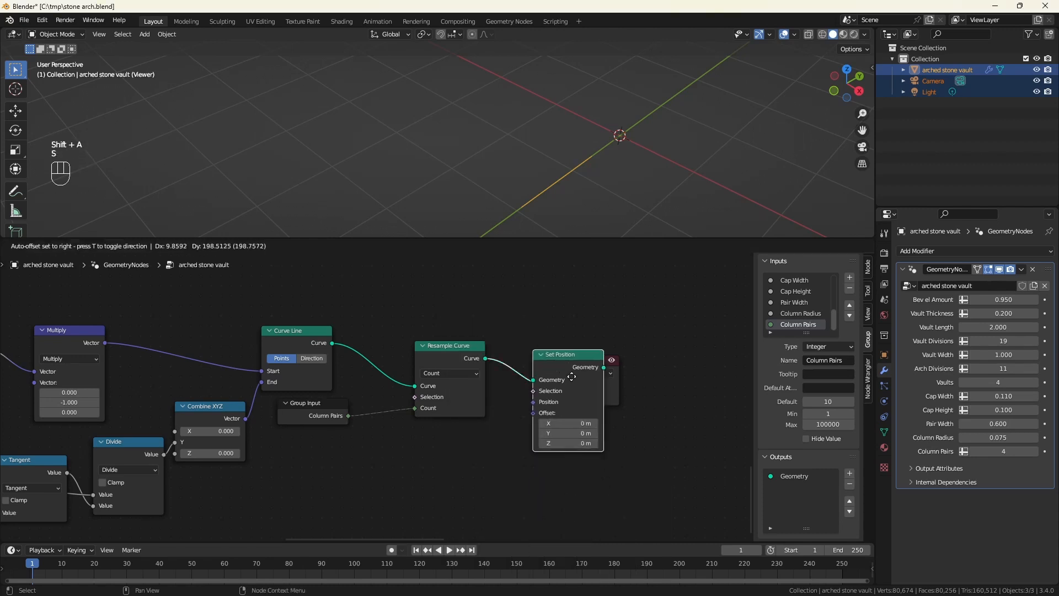
{"action": "left_click", "coordinate": [551, 356]}
{"action": "left_click_drag", "start_coordinate": [550, 356], "coordinate": [580, 355]}
{"action": "left_click_drag", "start_coordinate": [674, 362], "coordinate": [690, 359]}
Feed the Set Position's Offset from a new vector Multiply node
{"action": "left_click_drag", "start_coordinate": [555, 409], "coordinate": [524, 420]}
{"action": "type", "text": "multi"}
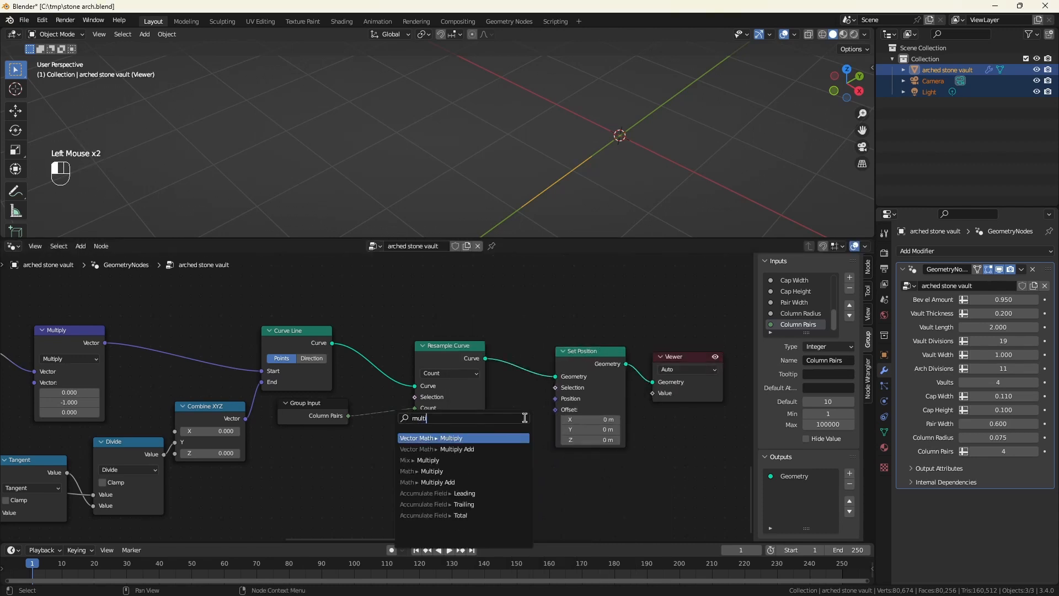
{"action": "left_click", "coordinate": [493, 437]}
{"action": "left_click", "coordinate": [455, 446]}
Connect a Pair Width group input to the Multiply node's first vector and set its second vector's X to 1
{"action": "scroll", "coordinate": [538, 455], "scroll_direction": "down", "scroll_amount": 2}
{"action": "middle_click_drag", "start_coordinate": [538, 458], "coordinate": [575, 397]}
{"action": "scroll", "coordinate": [575, 398], "scroll_direction": "up", "scroll_amount": 1}
{"action": "left_click_drag", "start_coordinate": [464, 399], "coordinate": [425, 409]}
{"action": "type", "text": "pair"}
{"action": "left_click", "coordinate": [383, 429]}
{"action": "left_click", "coordinate": [372, 430]}
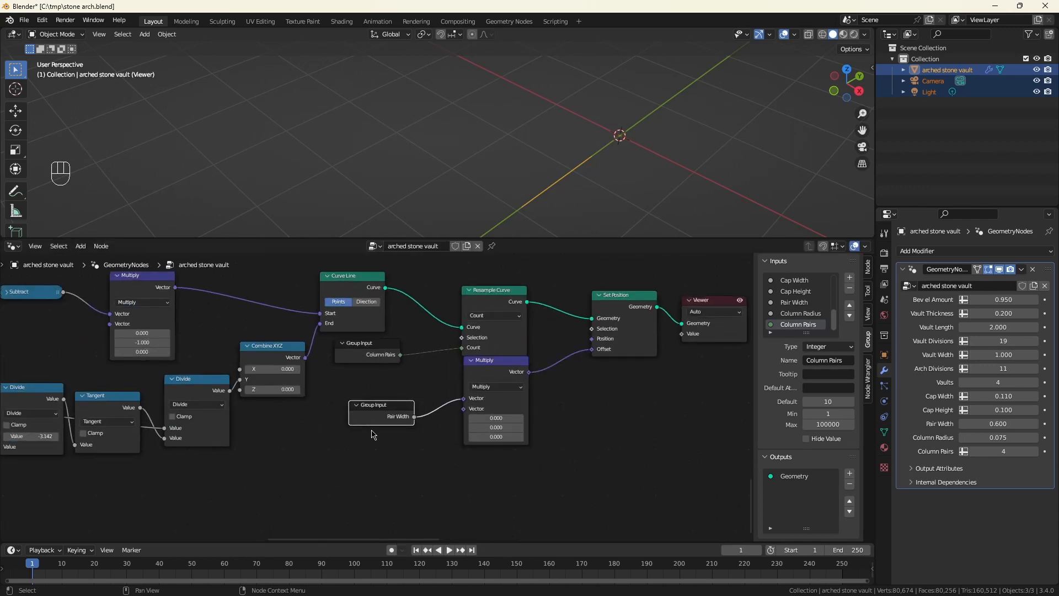
{"action": "left_click", "coordinate": [494, 418]}
{"action": "type", "text": "1"}
{"action": "key", "text": "Return"}
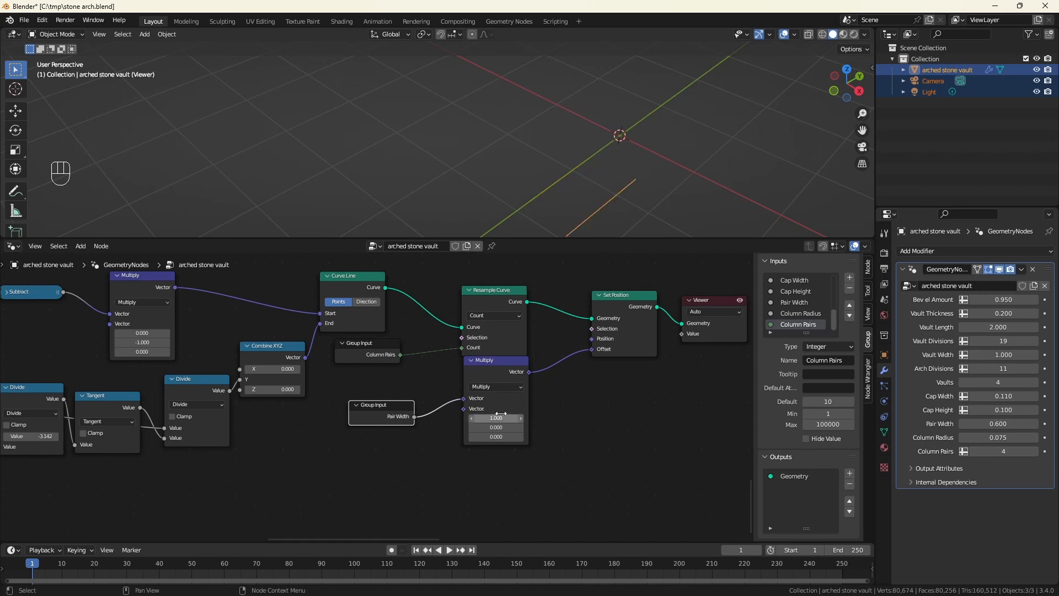
{"action": "left_click_drag", "start_coordinate": [497, 406], "coordinate": [492, 409]}
Duplicate the Set Position node below the original and feed it the resampled curve
{"action": "left_click", "coordinate": [626, 295]}
{"action": "key", "text": "shift+d"}
{"action": "left_click", "coordinate": [629, 376]}
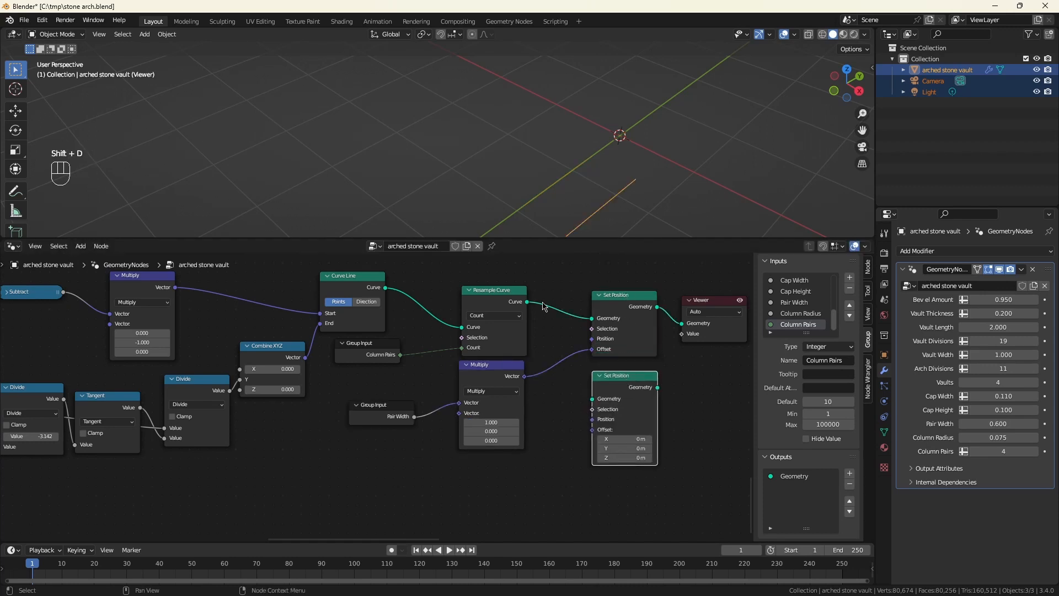
{"action": "left_click_drag", "start_coordinate": [527, 301], "coordinate": [592, 399]}
Merge both Set Position outputs with a Join Geometry node placed before the Viewer
{"action": "middle_click_drag", "start_coordinate": [651, 375], "coordinate": [464, 371]}
{"action": "left_click_drag", "start_coordinate": [536, 297], "coordinate": [605, 317]}
{"action": "key", "text": "shift+a"}
{"action": "type", "text": "sj"}
{"action": "left_click", "coordinate": [622, 350]}
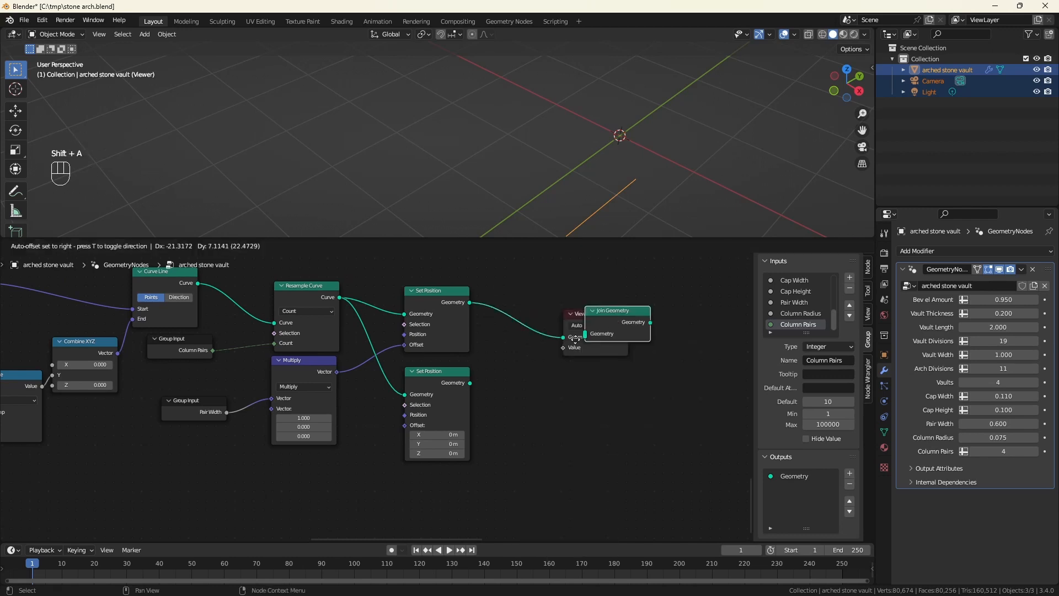
{"action": "left_click", "coordinate": [556, 331]}
{"action": "left_click_drag", "start_coordinate": [469, 383], "coordinate": [524, 343]}
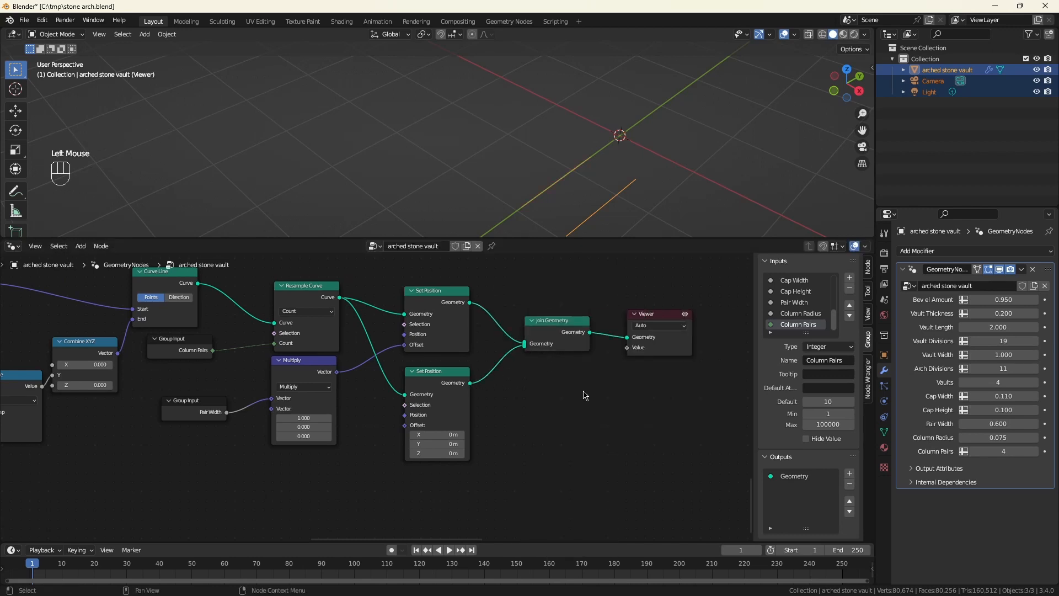
Feed the second Set Position's Offset from a vector Multiply node combining Pair Width with factors -1, 0, 0
{"action": "middle_click_drag", "start_coordinate": [150, 484], "coordinate": [187, 424]}
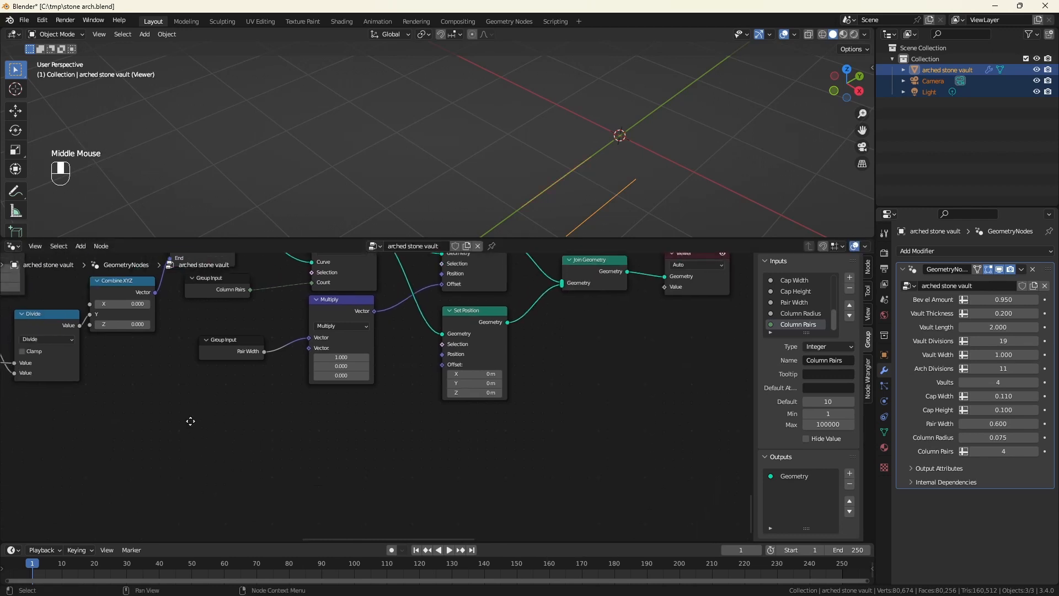
{"action": "left_click_drag", "start_coordinate": [442, 364], "coordinate": [378, 397]}
{"action": "type", "text": "mul"}
{"action": "key", "text": "Return"}
{"action": "left_click", "coordinate": [368, 401]}
{"action": "left_click", "coordinate": [346, 443]}
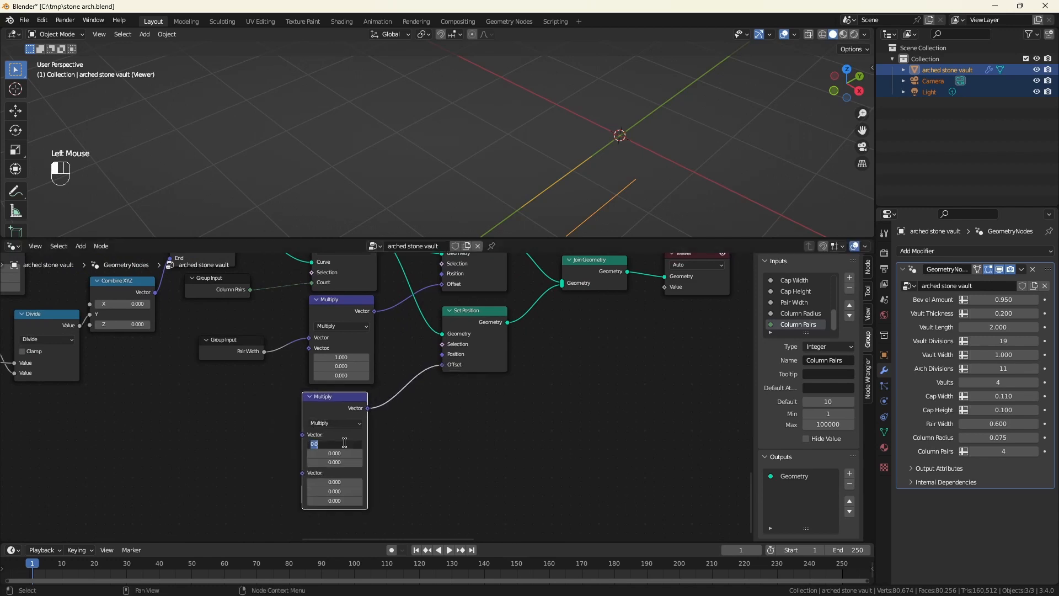
{"action": "type", "text": "-1"}
{"action": "key", "text": "Return"}
{"action": "left_click_drag", "start_coordinate": [302, 473], "coordinate": [223, 365]}
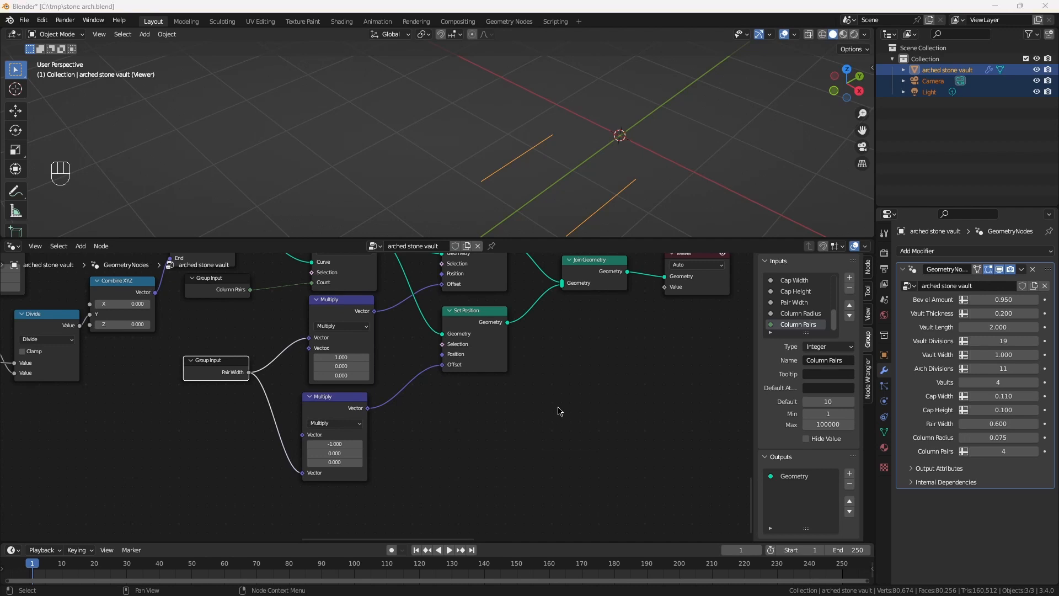
Insert an Instance on Points node between Join Geometry and the Viewer
{"action": "middle_click_drag", "start_coordinate": [563, 407], "coordinate": [500, 440]}
{"action": "left_click", "coordinate": [500, 440]}
{"action": "key", "text": "shift+a"}
{"action": "type", "text": "instance on"}
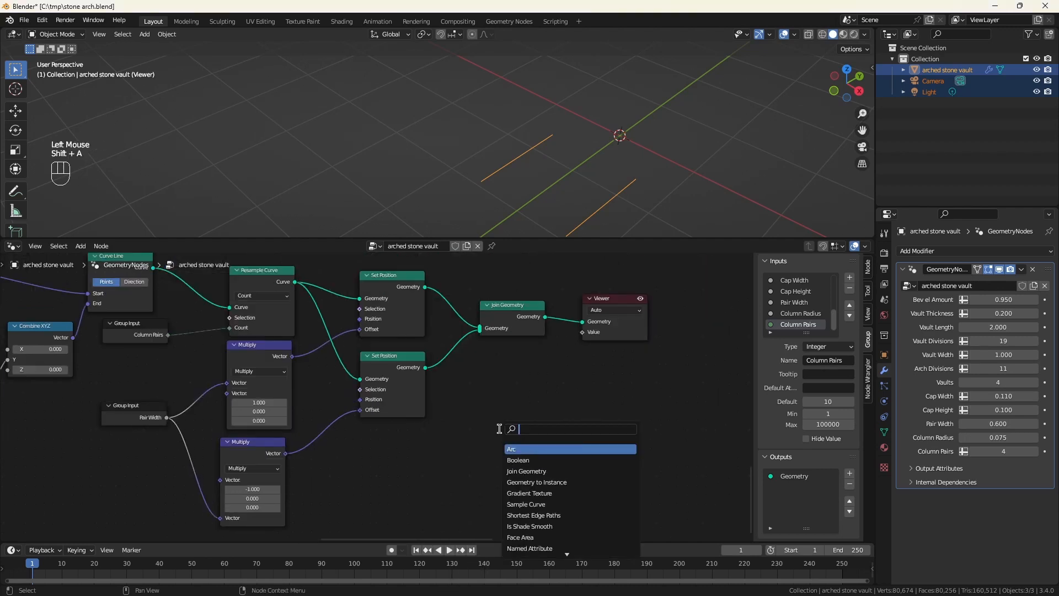
{"action": "key", "text": "Return"}
{"action": "left_click", "coordinate": [561, 390]}
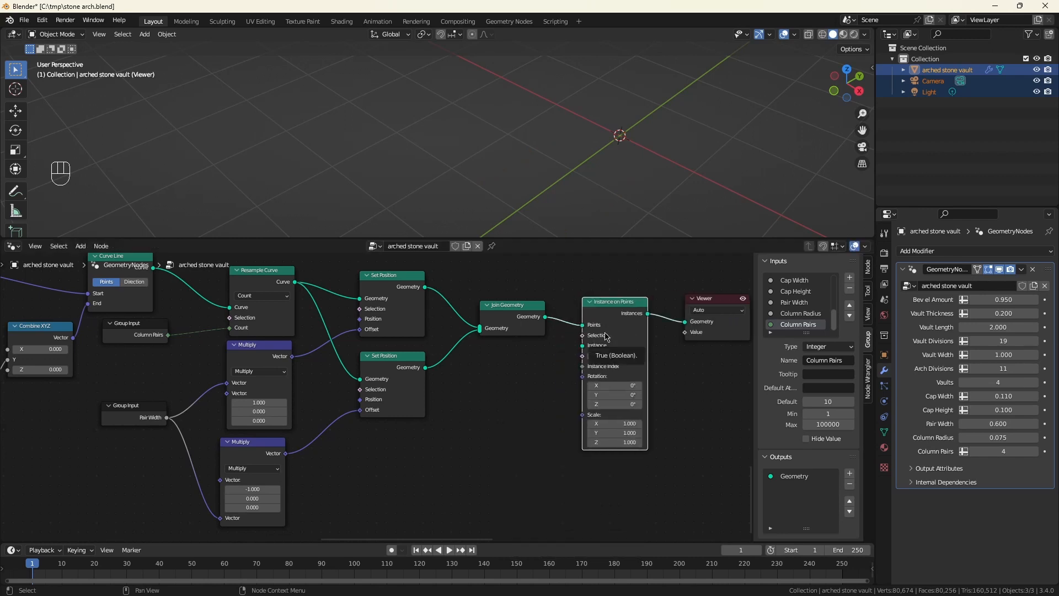
Add a mesh Cylinder node as the Instance of the Instance on Points node
{"action": "left_click", "coordinate": [561, 389]}
{"action": "key", "text": "shift+a"}
{"action": "type", "text": "cy"}
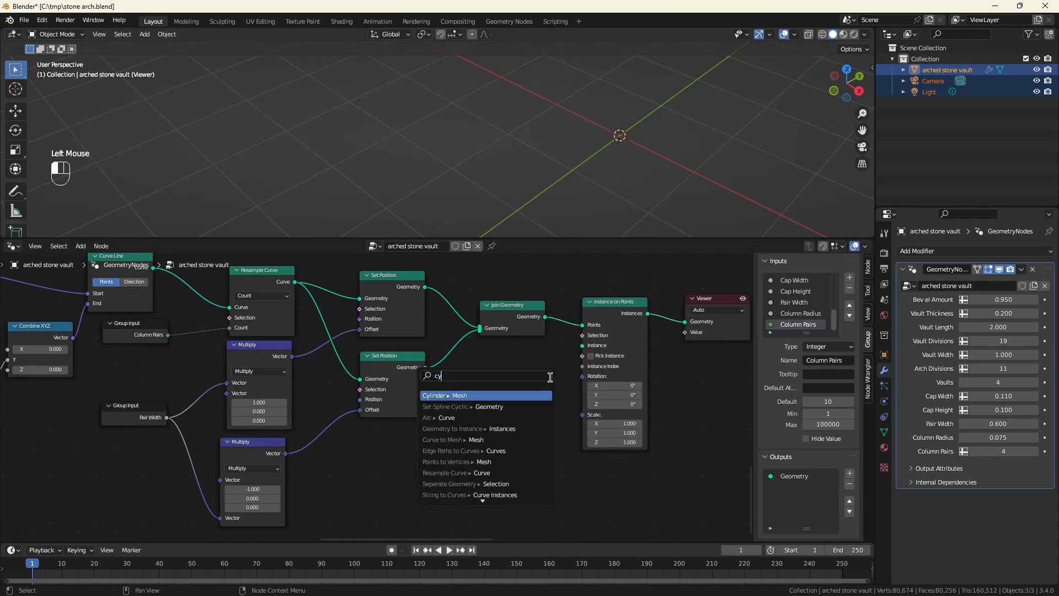
{"action": "key", "text": "Return"}
{"action": "left_click", "coordinate": [522, 402]}
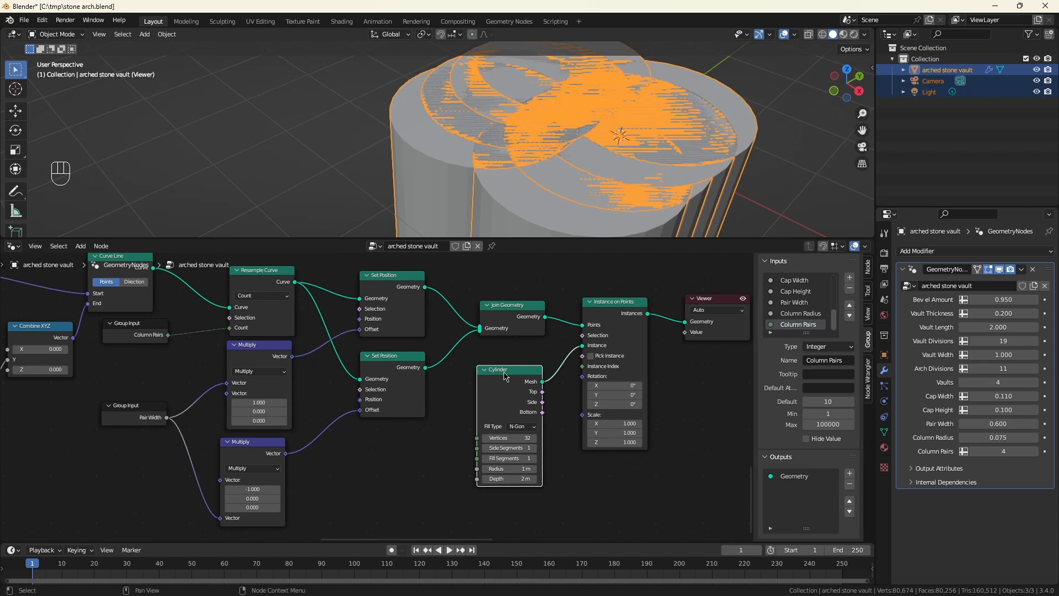
Drive the Cylinder's Radius with a Column Radius group input
{"action": "middle_click_drag", "start_coordinate": [505, 377], "coordinate": [533, 338]}
{"action": "scroll", "coordinate": [414, 423], "scroll_direction": "up", "scroll_amount": 2}
{"action": "left_click_drag", "start_coordinate": [547, 435], "coordinate": [464, 444]}
{"action": "type", "text": "colu"}
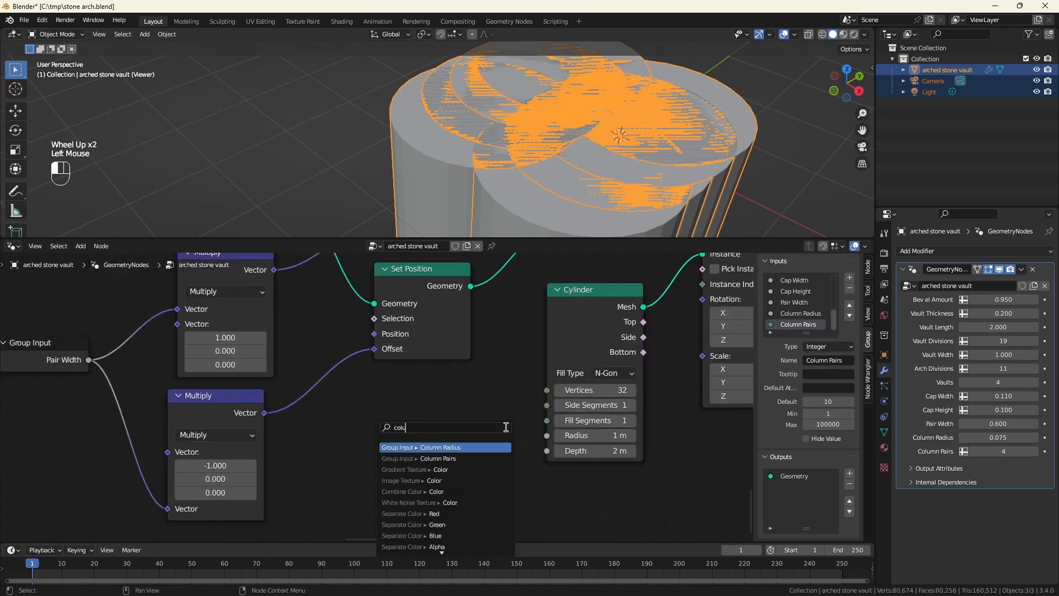
{"action": "left_click", "coordinate": [464, 446]}
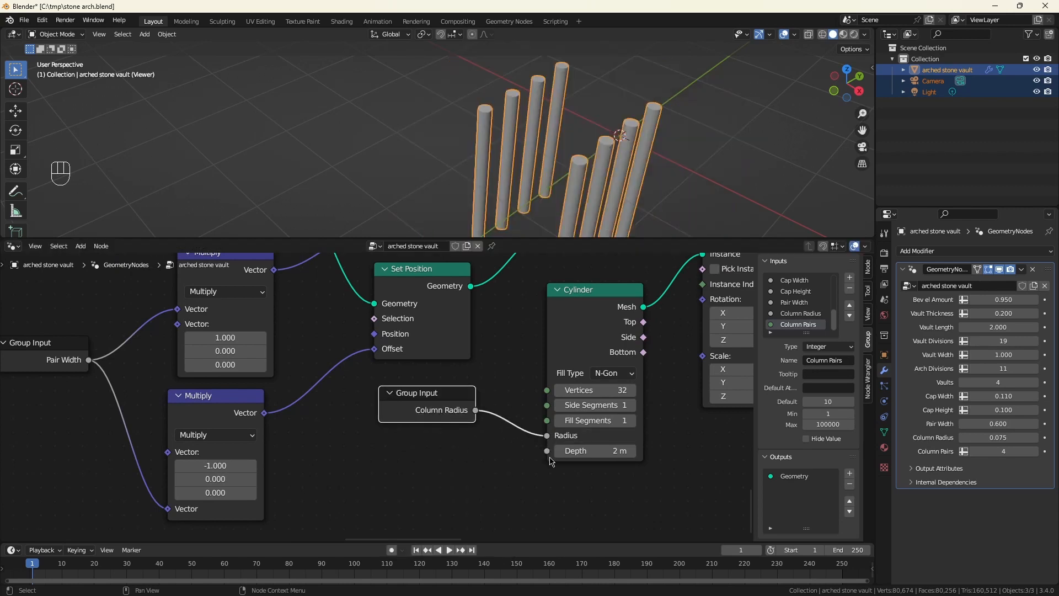
Expose the Cylinder's Depth as a new group input
{"action": "left_click_drag", "start_coordinate": [546, 451], "coordinate": [474, 454]}
{"action": "type", "text": "dep"}
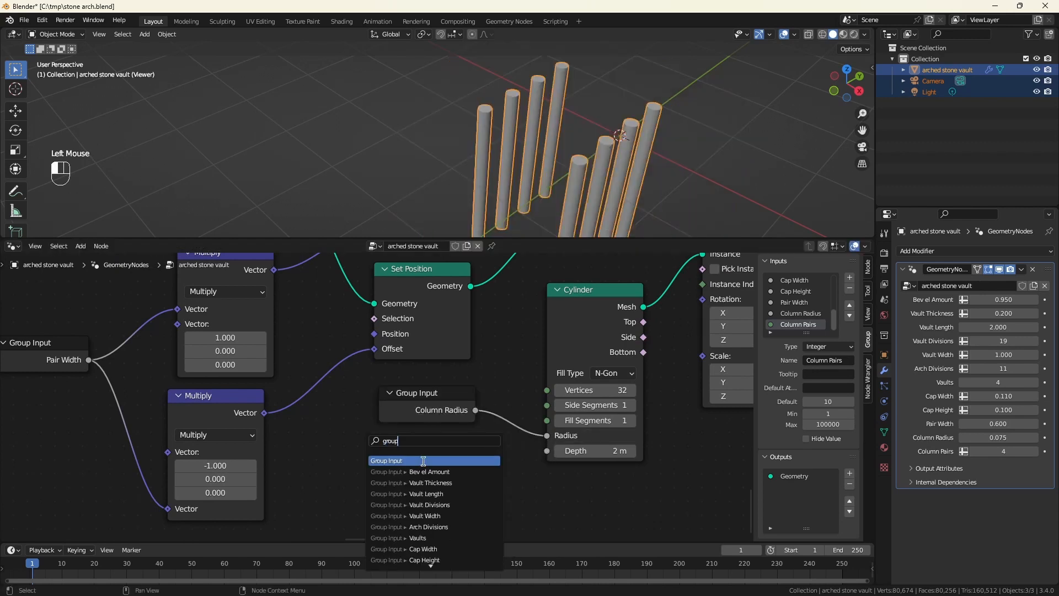
{"action": "key", "text": "Return"}
{"action": "scroll", "coordinate": [799, 314], "scroll_direction": "down", "scroll_amount": 3}
Rename the new Depth input to Column Height
{"action": "double_click", "coordinate": [800, 326]}
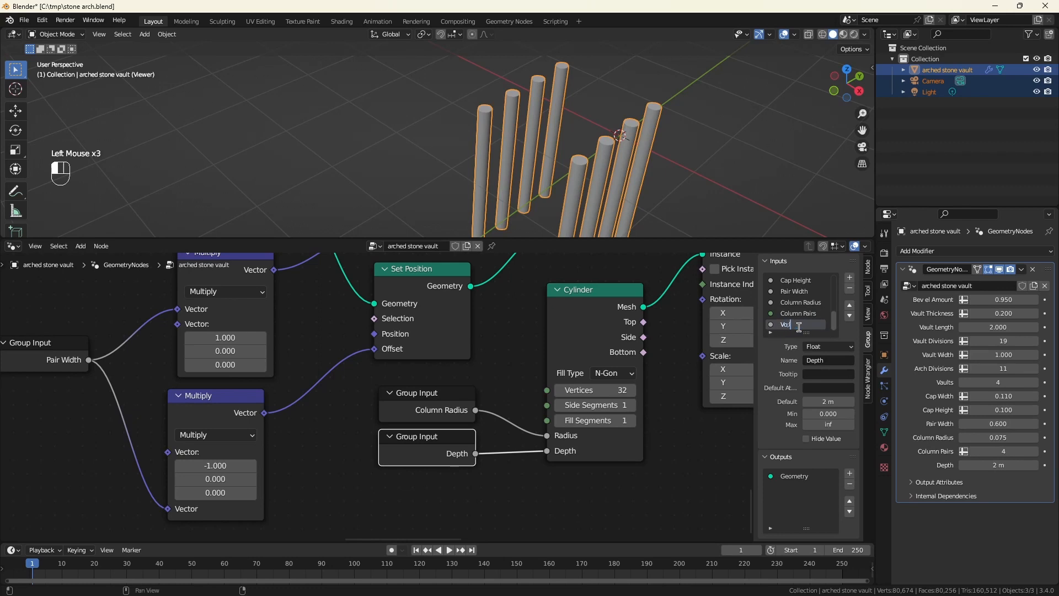
{"action": "key", "text": "BackSpace"}
{"action": "key", "text": "BackSpace"}
{"action": "type", "text": "Vol"}
{"action": "key", "text": "BackSpace"}
{"action": "key", "text": "Escape"}
{"action": "double_click", "coordinate": [797, 327]}
{"action": "type", "text": "Column Height"}
{"action": "key", "text": "Return"}
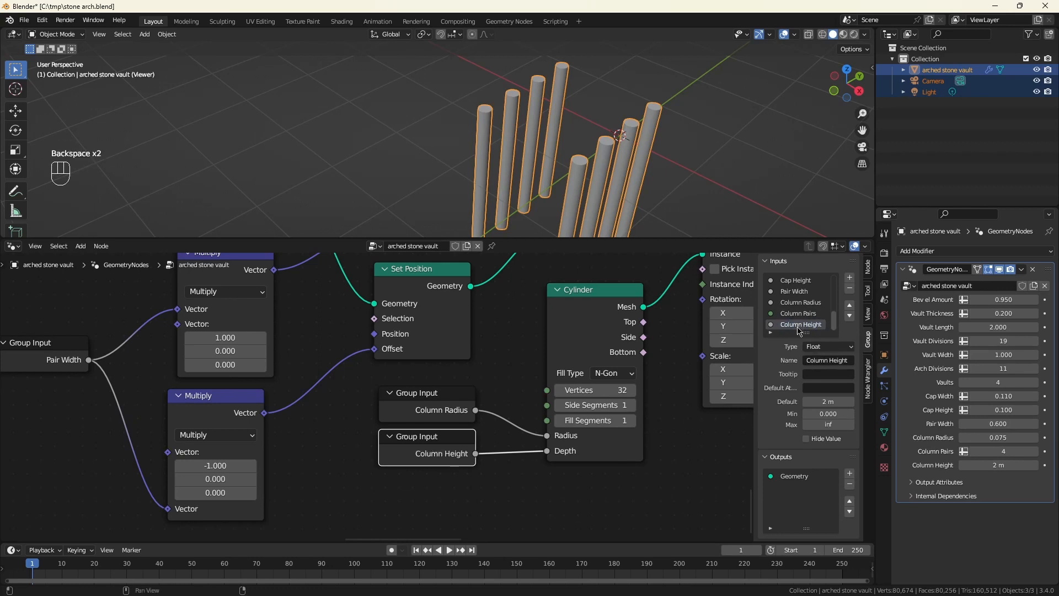
Set the modifier's Column Height to 1 m
{"action": "left_click_drag", "start_coordinate": [999, 465], "coordinate": [987, 465]}
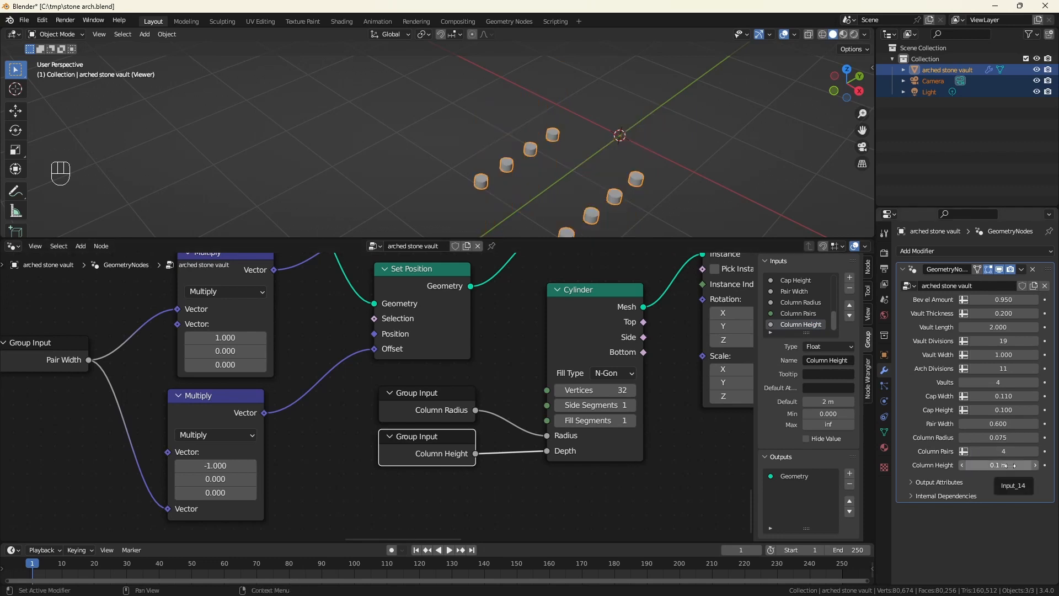
{"action": "left_click", "coordinate": [993, 465]}
{"action": "type", "text": "1"}
{"action": "key", "text": "Return"}
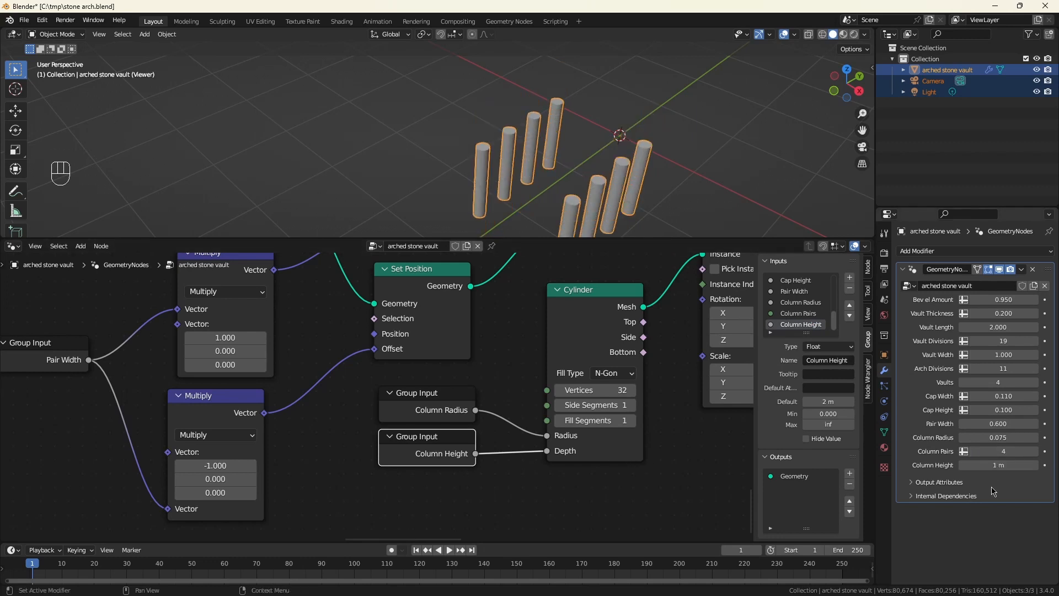
{"action": "scroll", "coordinate": [472, 486], "scroll_direction": "down", "scroll_amount": 3}
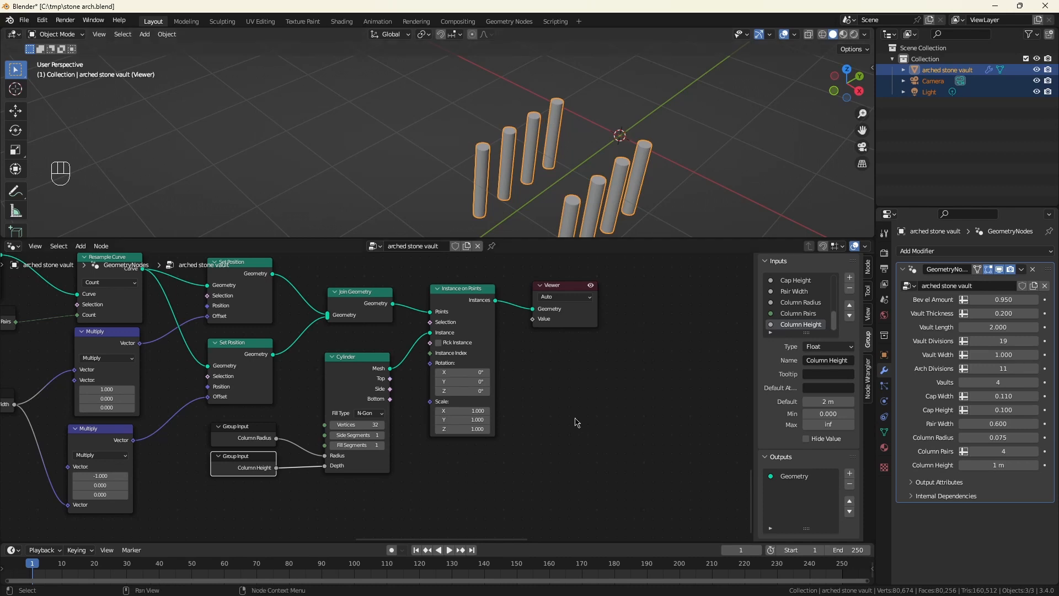
Shift the Instance on Points and Viewer nodes aside and drive the instances' Selection with an integer Not Equal comparison
{"action": "left_click_drag", "start_coordinate": [470, 272], "coordinate": [549, 320]}
{"action": "left_click_drag", "start_coordinate": [480, 313], "coordinate": [442, 427]}
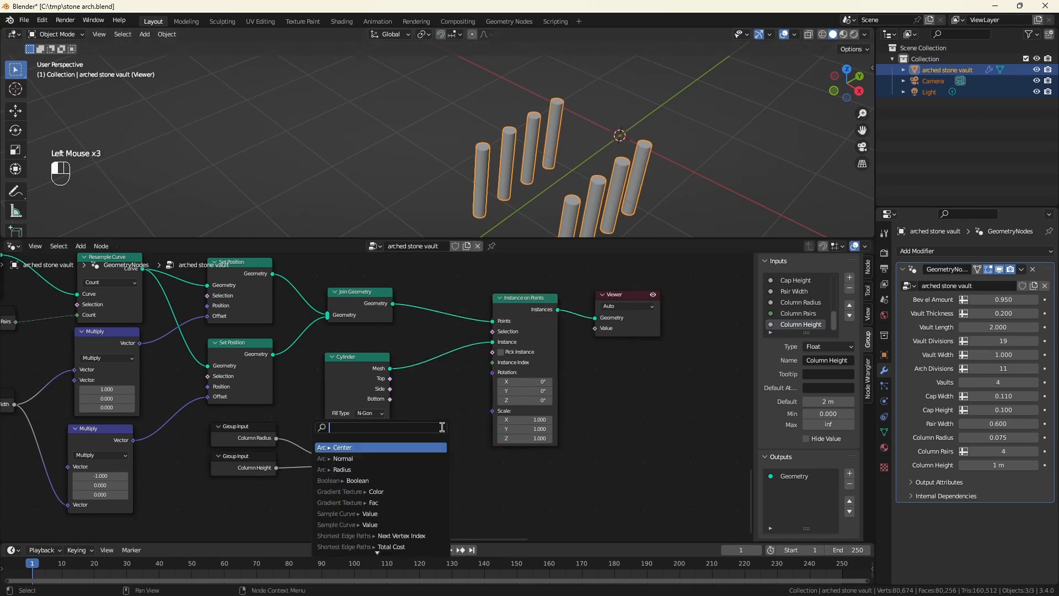
{"action": "type", "text": "not equal"}
{"action": "key", "text": "Return"}
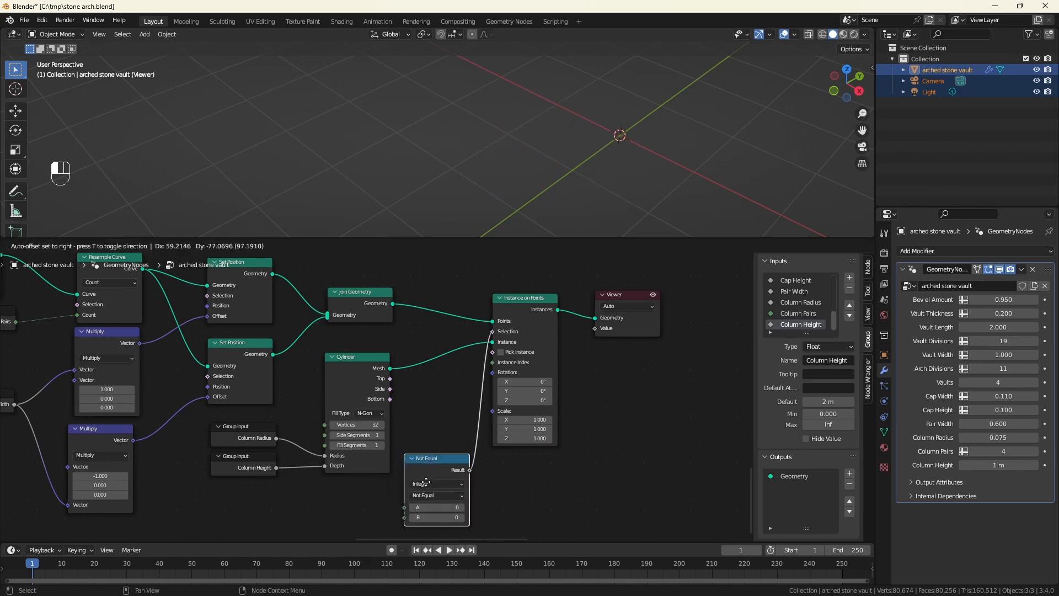
{"action": "left_click", "coordinate": [456, 512]}
Feed an Index node into the A input of the Not Equal comparison
{"action": "scroll", "coordinate": [548, 456], "scroll_direction": "up", "scroll_amount": 3}
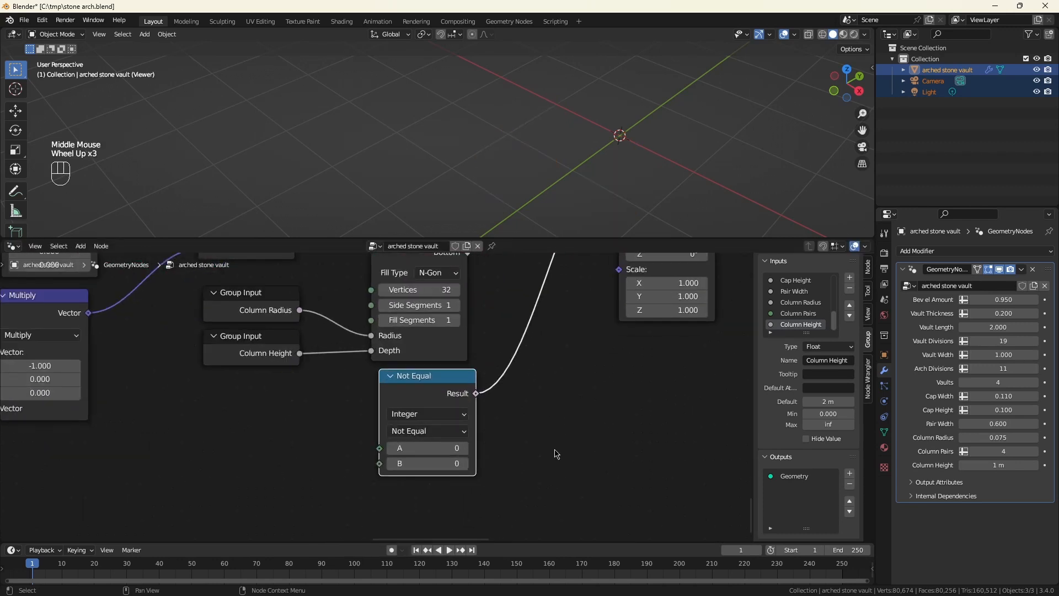
{"action": "left_click_drag", "start_coordinate": [379, 448], "coordinate": [242, 436]}
{"action": "type", "text": "index"}
{"action": "key", "text": "Return"}
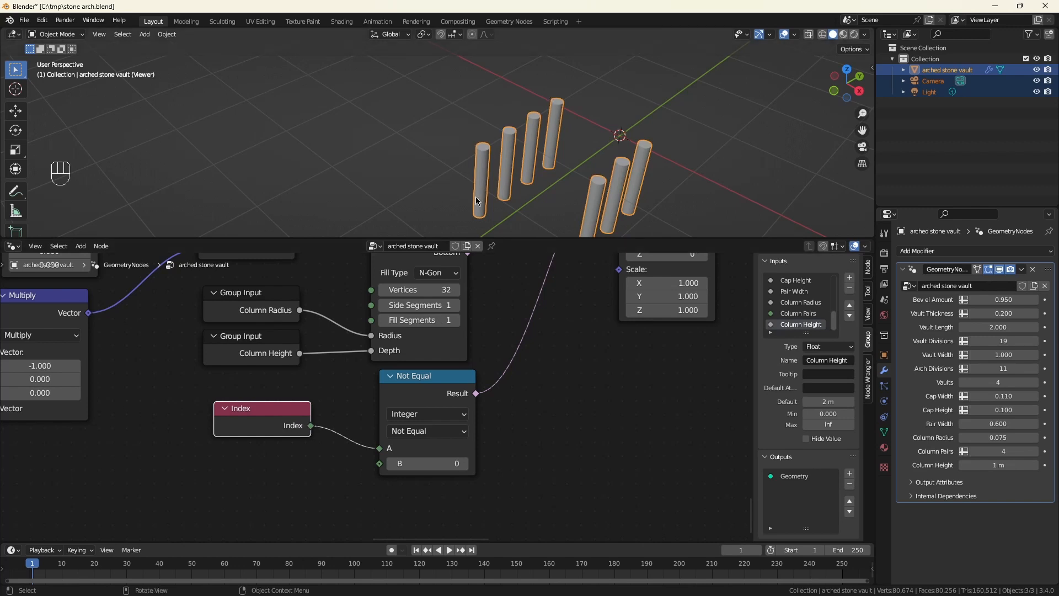
{"action": "scroll", "coordinate": [576, 150], "scroll_direction": "down", "scroll_amount": 1}
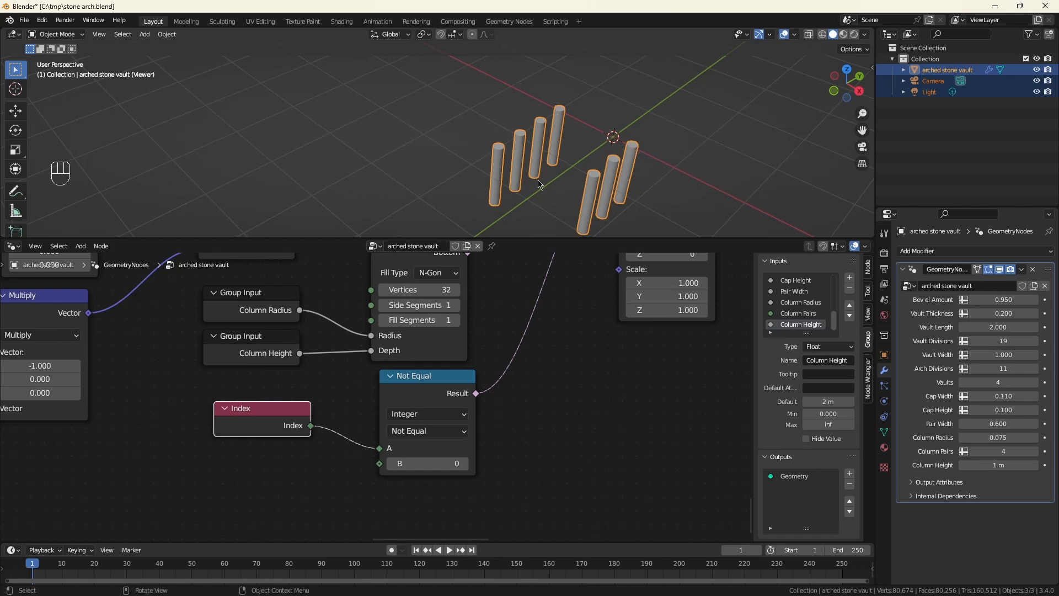
Connect a Subtract node to the comparison's B input, subtracting 1.000 from the Column Pairs group input
{"action": "left_click_drag", "start_coordinate": [380, 463], "coordinate": [356, 471]}
{"action": "type", "text": "sub"}
{"action": "key", "text": "Return"}
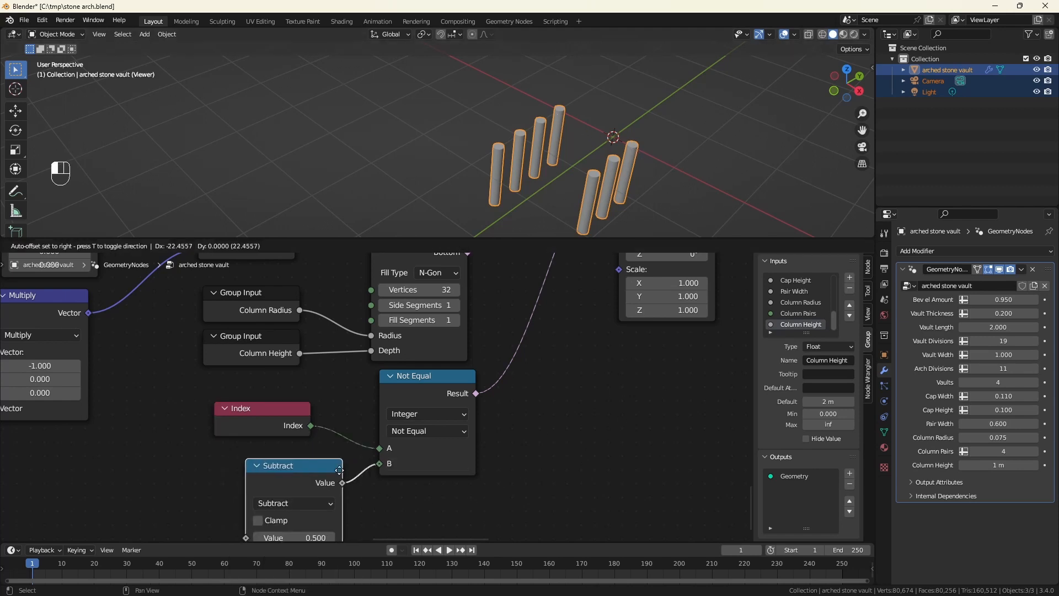
{"action": "scroll", "coordinate": [339, 470], "scroll_direction": "down", "scroll_amount": 3}
{"action": "scroll", "coordinate": [339, 470], "scroll_direction": "up", "scroll_amount": 2}
{"action": "left_click", "coordinate": [333, 452]}
{"action": "left_click_drag", "start_coordinate": [255, 510], "coordinate": [211, 502]}
{"action": "type", "text": "column p"}
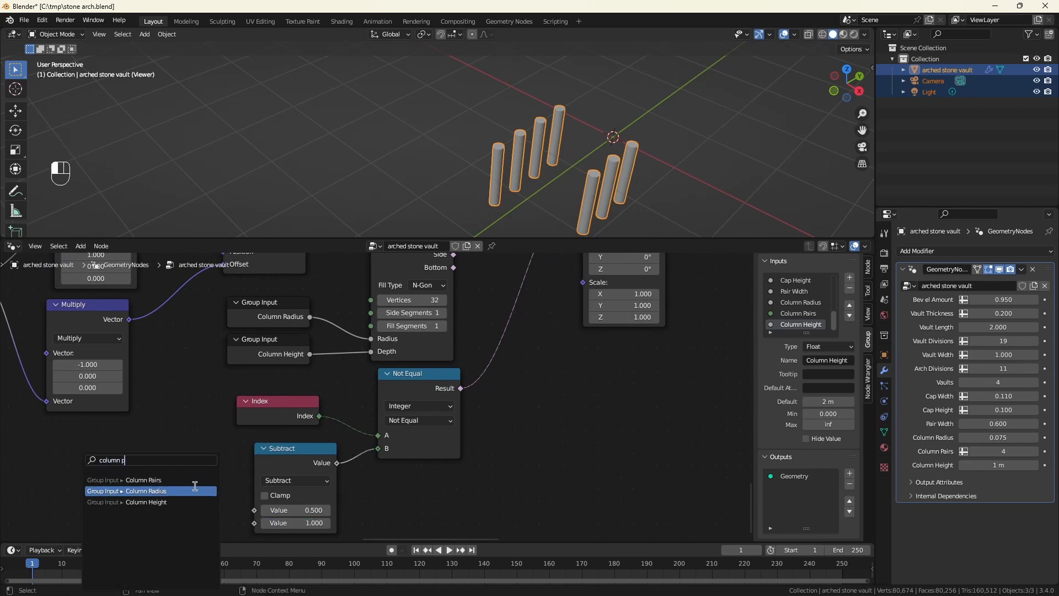
{"action": "left_click", "coordinate": [186, 480]}
{"action": "left_click", "coordinate": [185, 475]}
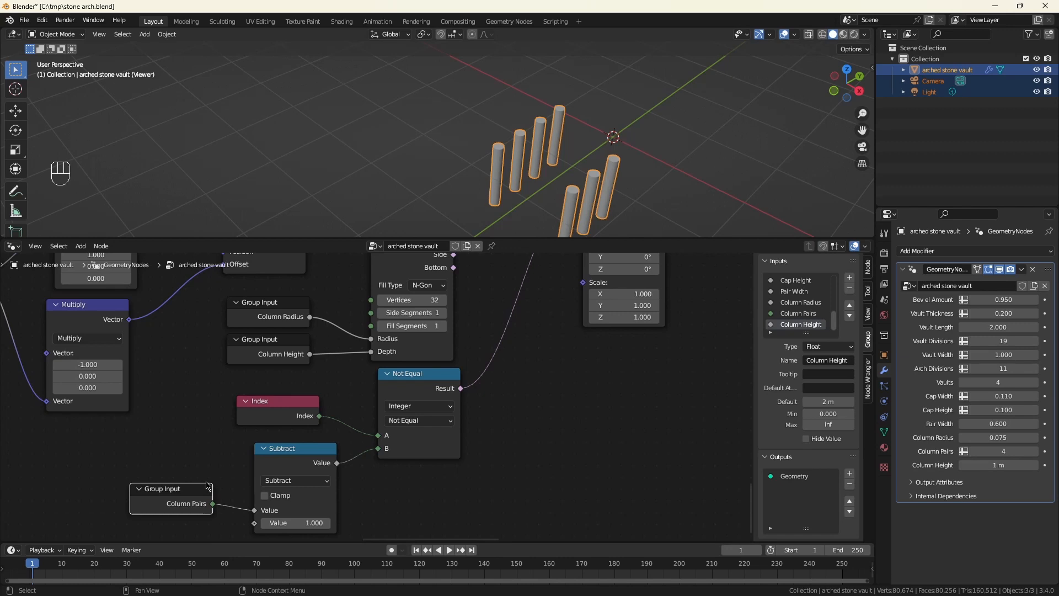
Insert a Realize Instances node between Instance on Points and the Viewer
{"action": "scroll", "coordinate": [548, 454], "scroll_direction": "down", "scroll_amount": 8}
{"action": "middle_click_drag", "start_coordinate": [549, 455], "coordinate": [454, 483]}
{"action": "scroll", "coordinate": [587, 416], "scroll_direction": "up", "scroll_amount": 5}
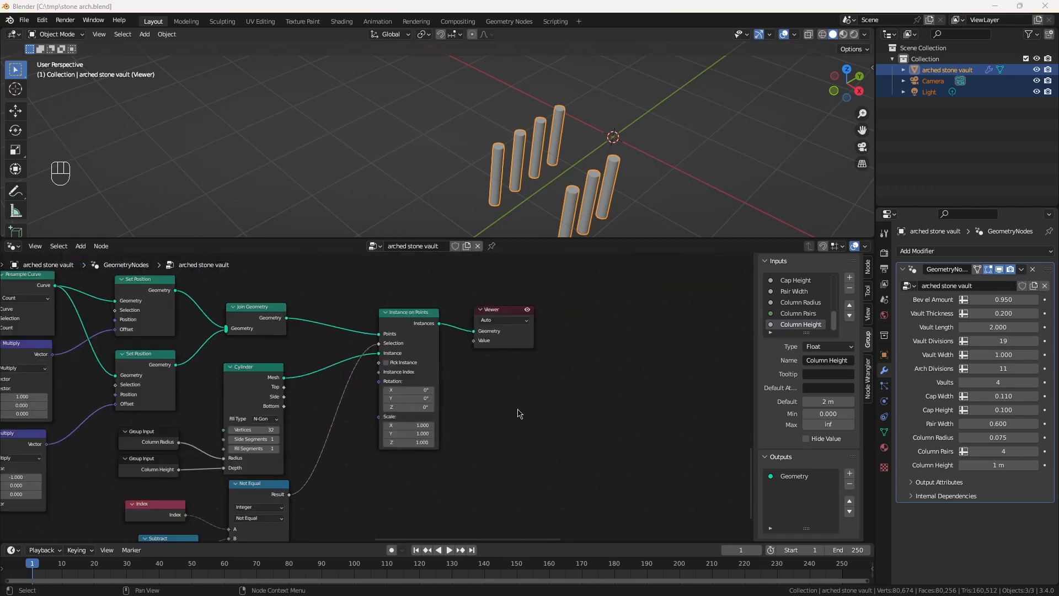
{"action": "left_click", "coordinate": [519, 415]}
{"action": "key", "text": "shift+a"}
{"action": "type", "text": "rea"}
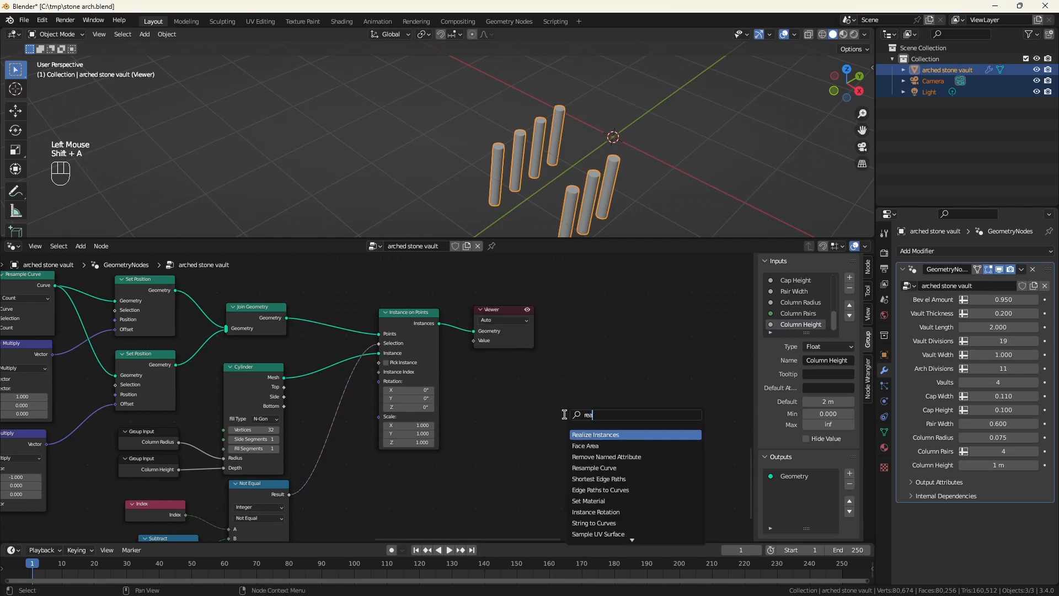
{"action": "left_click", "coordinate": [594, 433]}
{"action": "left_click", "coordinate": [499, 342]}
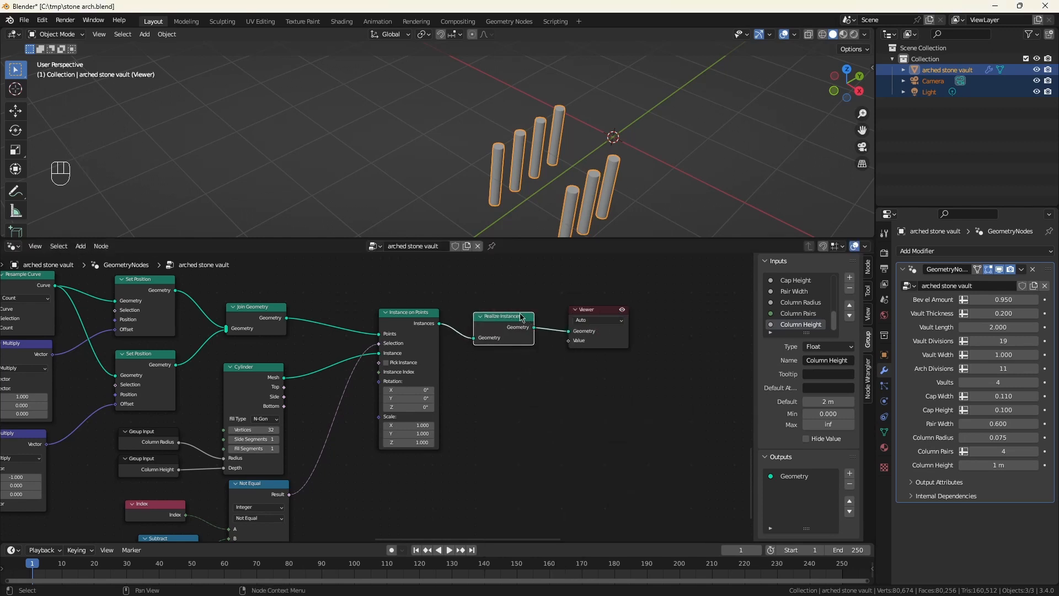
Insert a Set Shade Smooth node between Realize Instances and the Viewer
{"action": "left_click", "coordinate": [517, 290]}
{"action": "key", "text": "shift+a"}
{"action": "type", "text": "smo"}
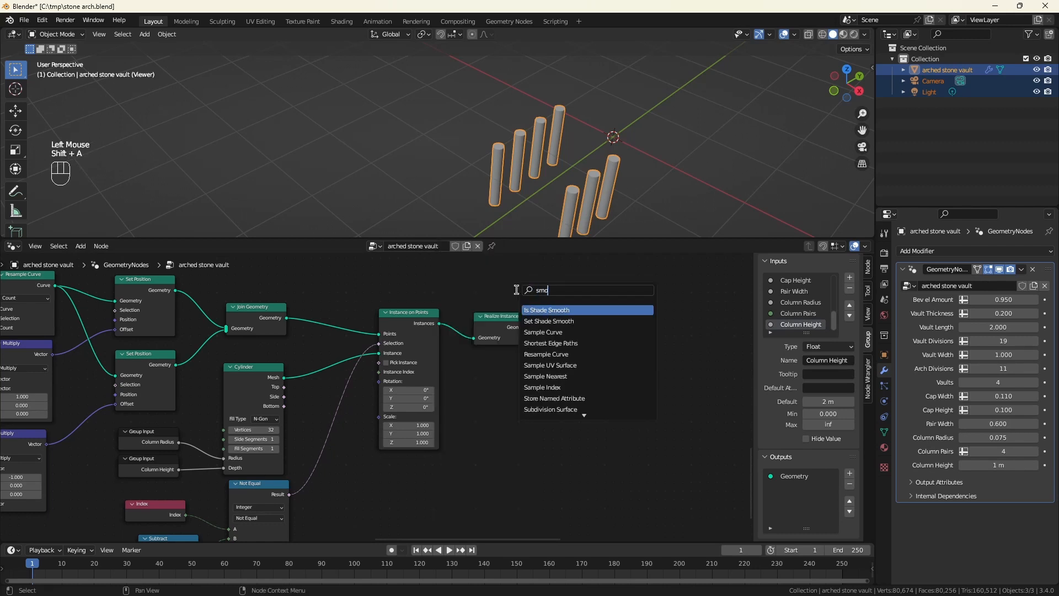
{"action": "left_click", "coordinate": [534, 320]}
{"action": "left_click", "coordinate": [533, 340]}
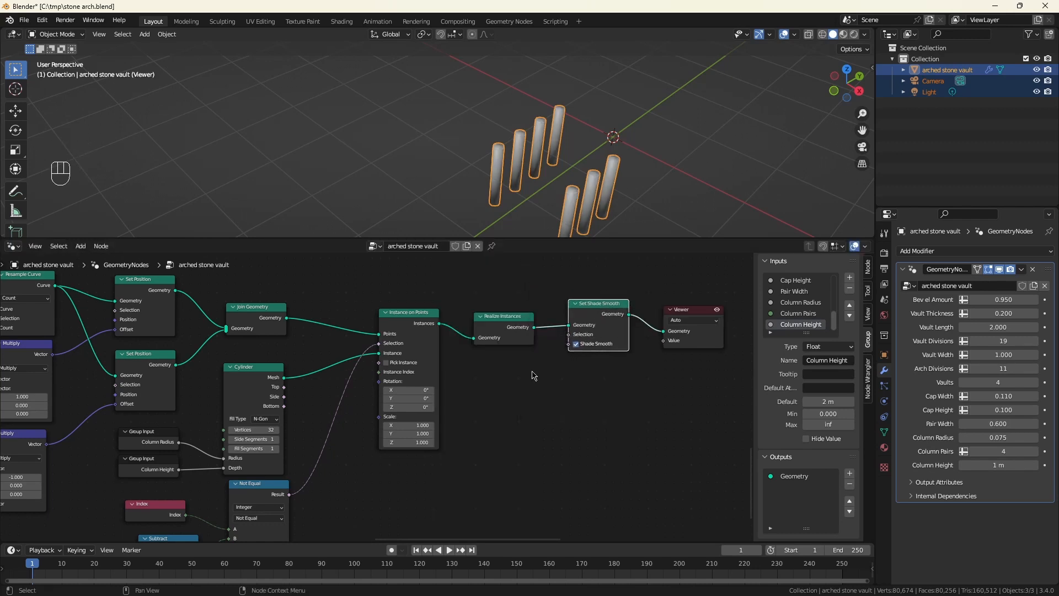
Add a third material slot with a new material named Sandstone Column
{"action": "left_click", "coordinate": [884, 452]}
{"action": "left_click", "coordinate": [1049, 251]}
{"action": "left_click", "coordinate": [974, 299]}
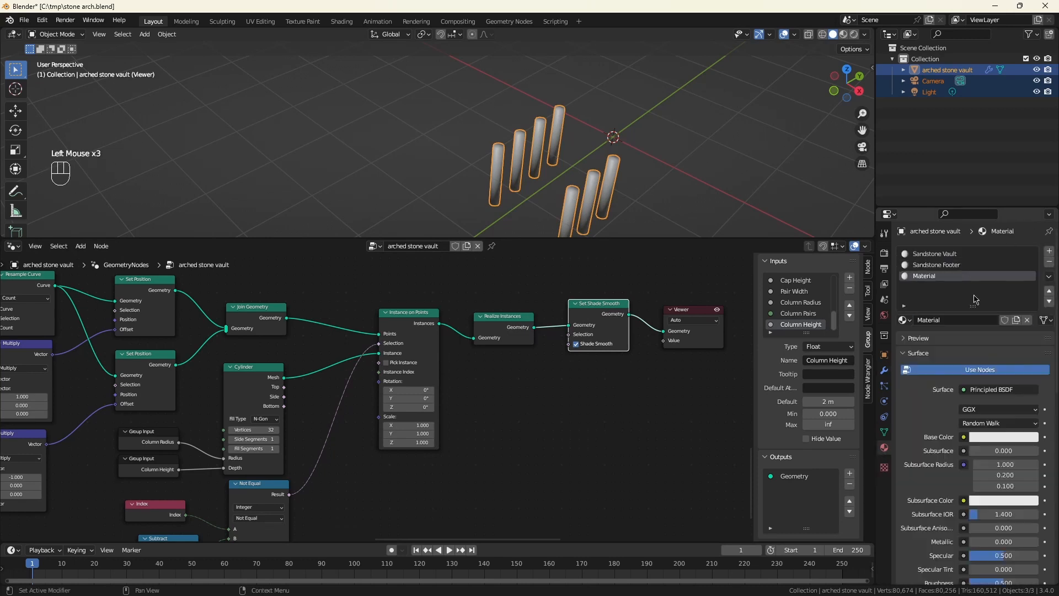
{"action": "double_click", "coordinate": [938, 276]}
{"action": "type", "text": "Sandstone Colum"}
{"action": "key", "text": "BackSpace"}
{"action": "key", "text": "BackSpace"}
{"action": "type", "text": "umn"}
{"action": "key", "text": "Return"}
Insert a Set Material node after Set Shade Smooth and assign it the Sandstone Column material
{"action": "key", "text": "shift+a"}
{"action": "type", "text": "set mat"}
{"action": "key", "text": "Return"}
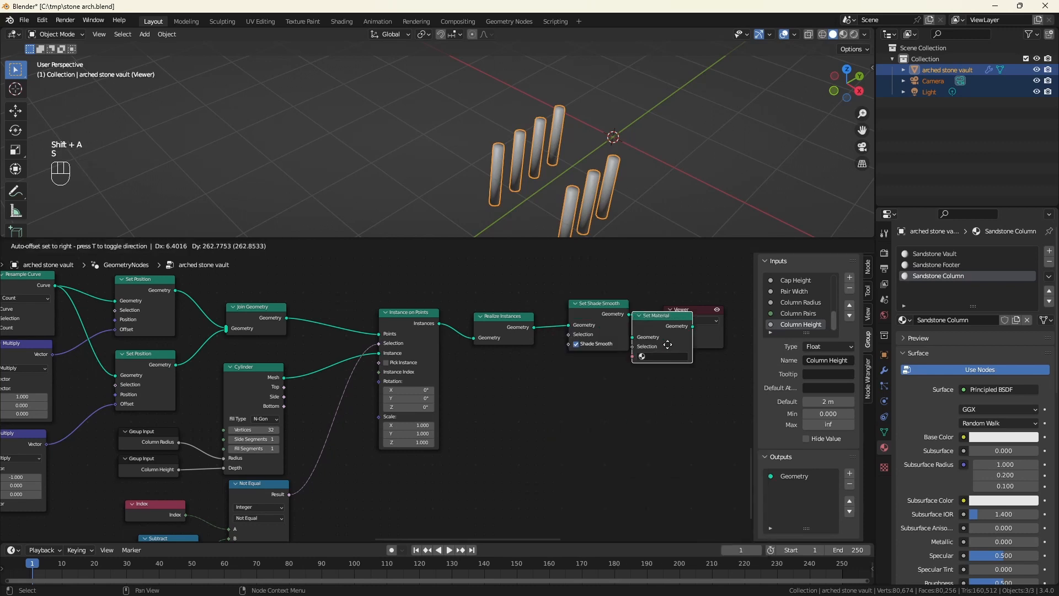
{"action": "left_click", "coordinate": [699, 341]}
{"action": "left_click", "coordinate": [690, 352]}
{"action": "left_click", "coordinate": [711, 368]}
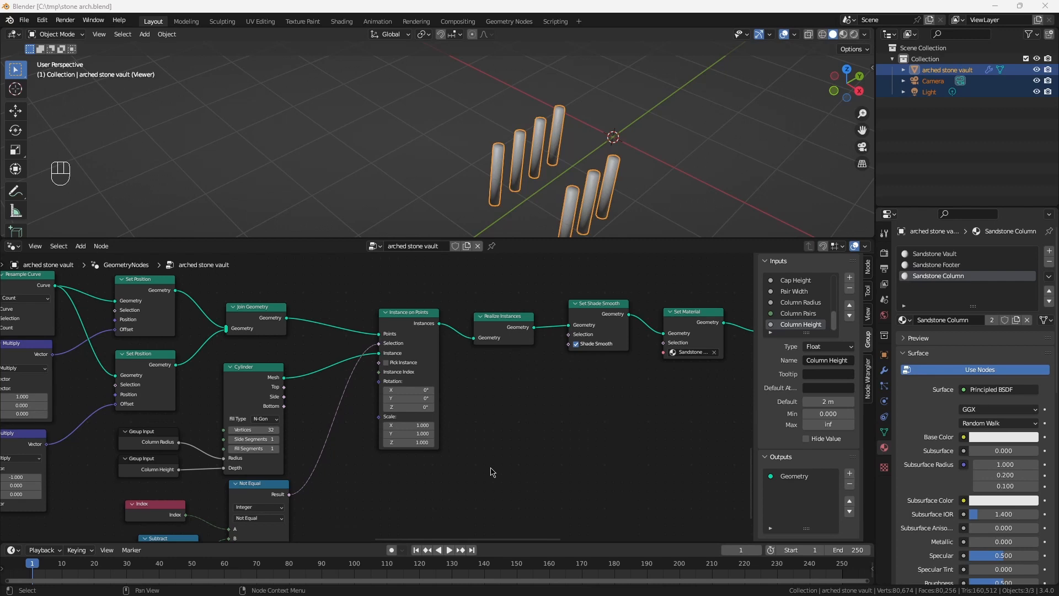
Delete the Viewer node at the end of the column branch
{"action": "scroll", "coordinate": [490, 473], "scroll_direction": "down", "scroll_amount": 5}
{"action": "middle_click_drag", "start_coordinate": [602, 480], "coordinate": [448, 508]}
{"action": "left_click_drag", "start_coordinate": [465, 414], "coordinate": [651, 421]}
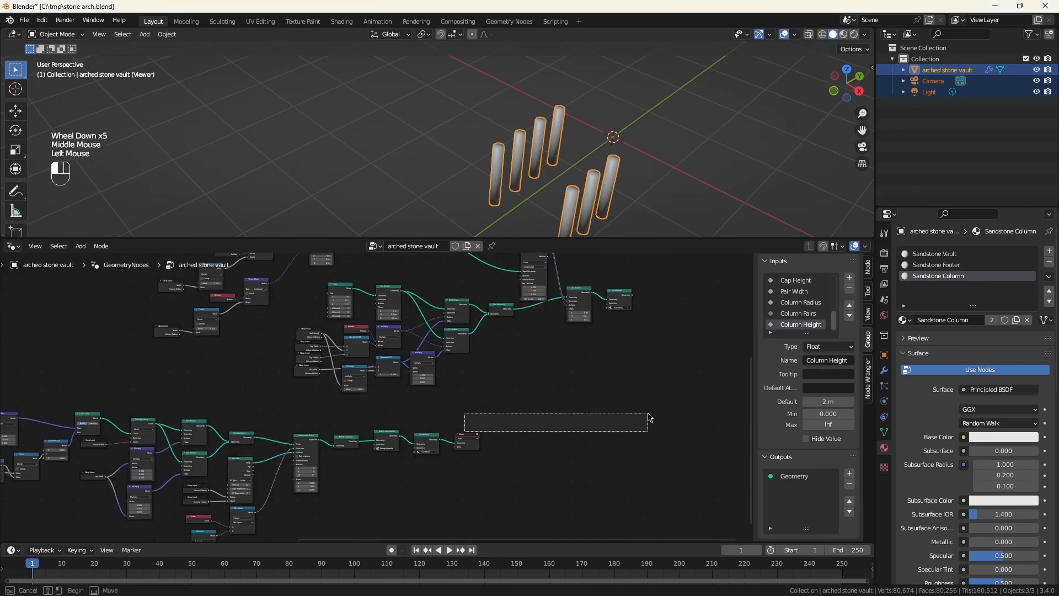
{"action": "left_click_drag", "start_coordinate": [469, 438], "coordinate": [629, 417]}
{"action": "key", "text": "x"}
Combine the footer's Set Material output and the column branch's output in a new Join Geometry node
{"action": "left_click_drag", "start_coordinate": [632, 298], "coordinate": [686, 308]}
{"action": "type", "text": "join"}
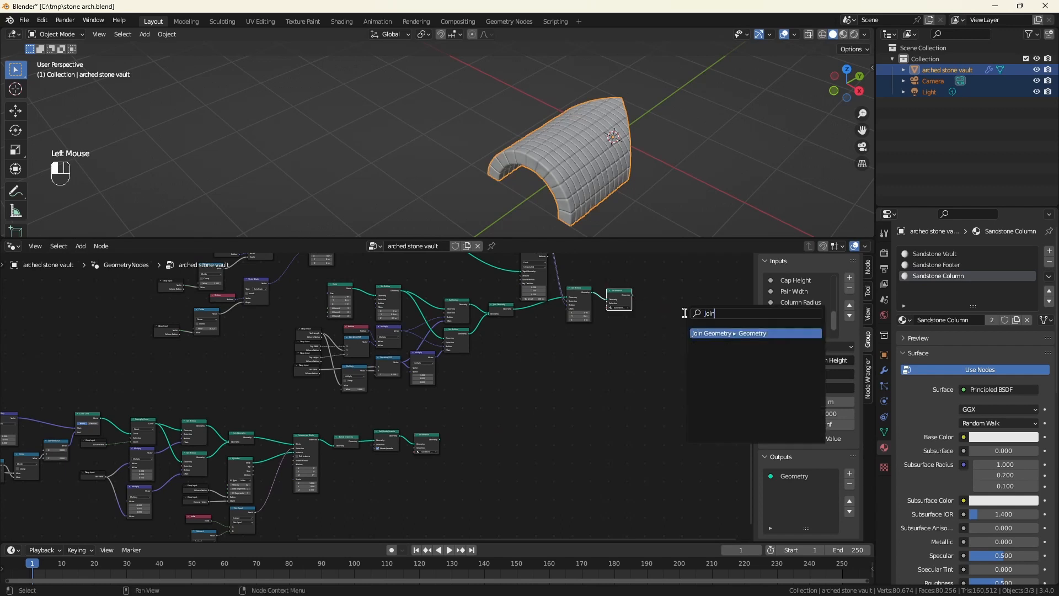
{"action": "key", "text": "Return"}
{"action": "left_click_drag", "start_coordinate": [438, 440], "coordinate": [686, 317]}
{"action": "scroll", "coordinate": [614, 336], "scroll_direction": "up", "scroll_amount": 6}
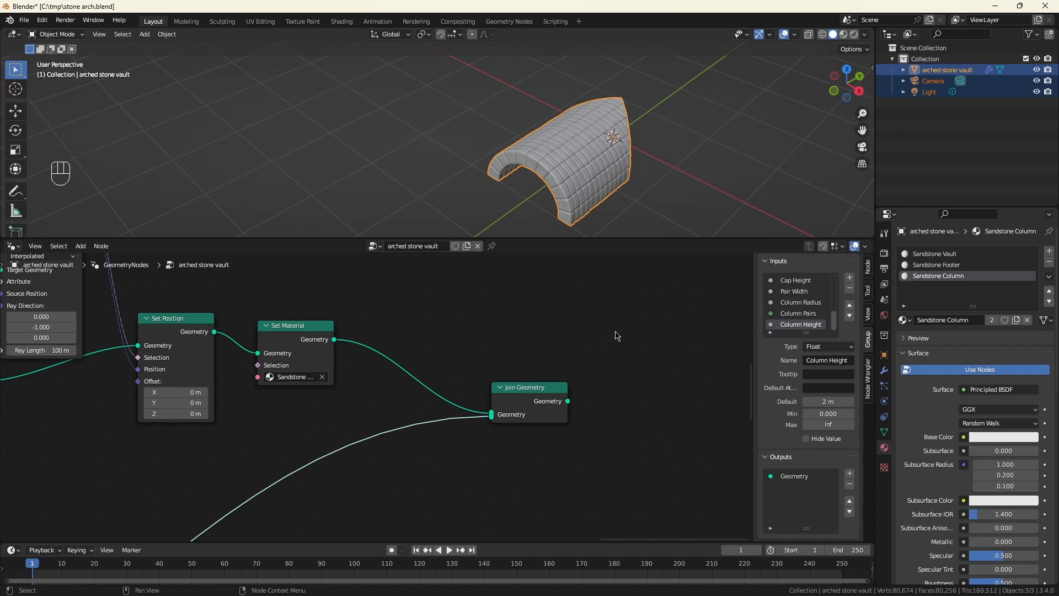
Move the Group Output beside the new Join Geometry node and connect the joined geometry to it
{"action": "scroll", "coordinate": [616, 336], "scroll_direction": "down", "scroll_amount": 3}
{"action": "middle_click_drag", "start_coordinate": [617, 336], "coordinate": [475, 423]}
{"action": "scroll", "coordinate": [474, 423], "scroll_direction": "up", "scroll_amount": 1}
{"action": "scroll", "coordinate": [475, 423], "scroll_direction": "down", "scroll_amount": 4}
{"action": "left_click_drag", "start_coordinate": [494, 311], "coordinate": [549, 444]}
{"action": "scroll", "coordinate": [452, 437], "scroll_direction": "up", "scroll_amount": 4}
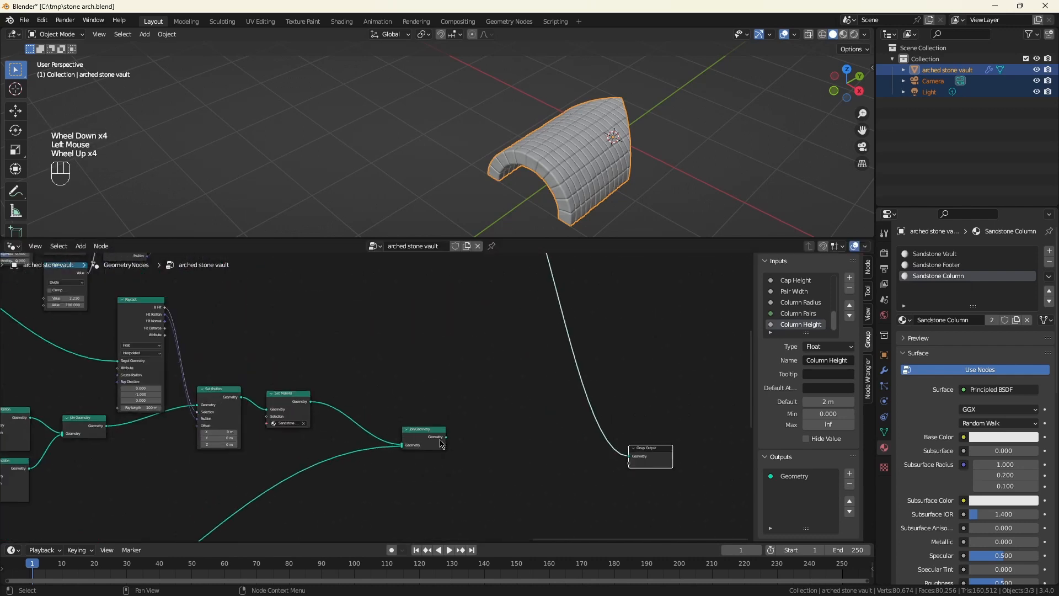
{"action": "left_click_drag", "start_coordinate": [446, 437], "coordinate": [598, 409]}
{"action": "middle_click_drag", "start_coordinate": [473, 466], "coordinate": [604, 425]}
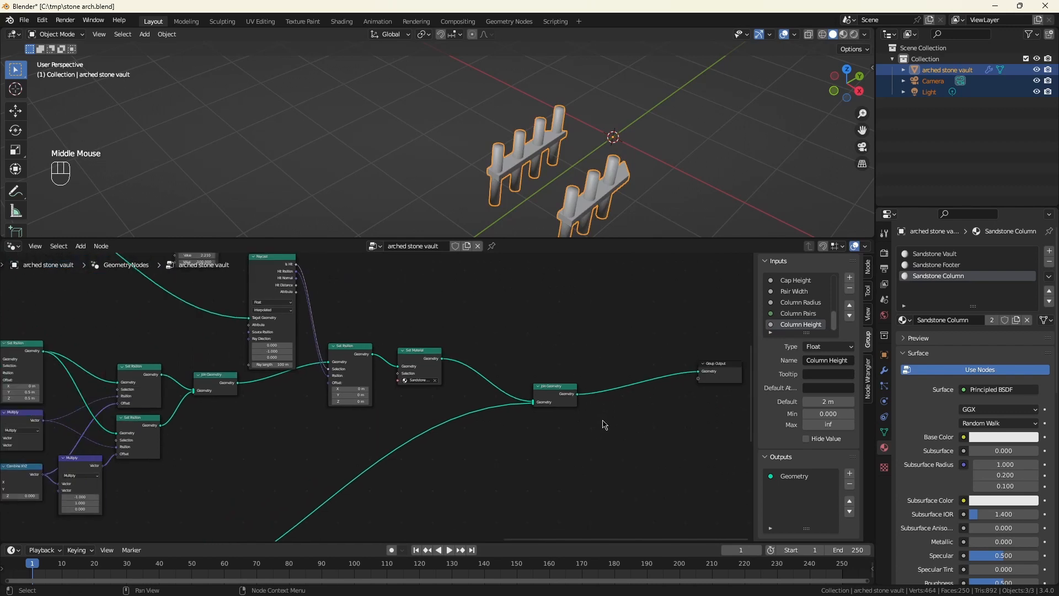
Wrap the last Join Geometry node in a new node group and open it for editing
{"action": "left_click", "coordinate": [547, 391]}
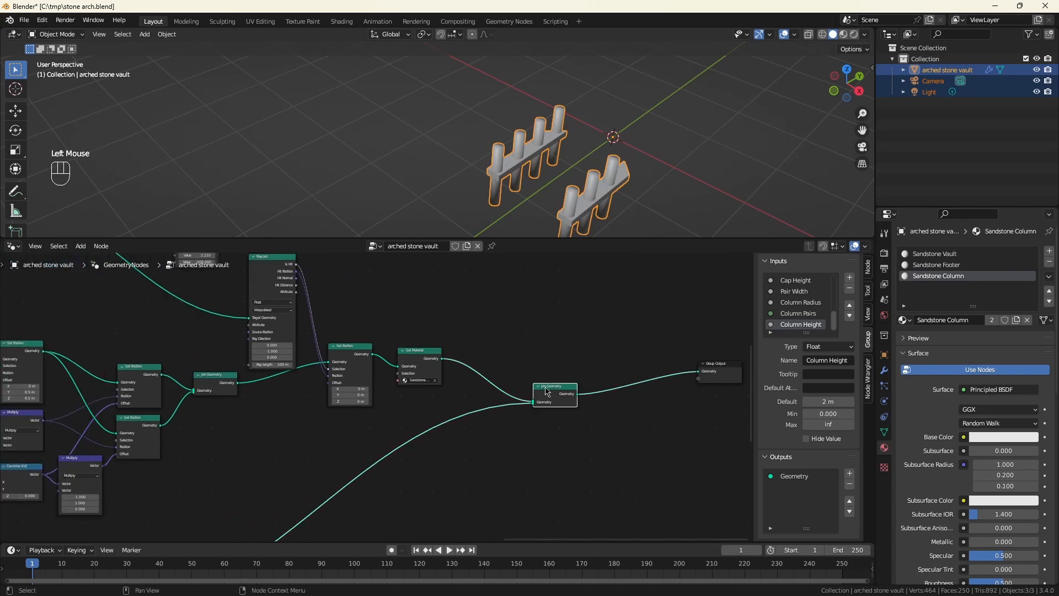
{"action": "key", "text": "ctrl+g"}
{"action": "scroll", "coordinate": [373, 468], "scroll_direction": "up", "scroll_amount": 2}
{"action": "middle_click_drag", "start_coordinate": [345, 410], "coordinate": [459, 404]}
{"action": "scroll", "coordinate": [459, 404], "scroll_direction": "up", "scroll_amount": 4}
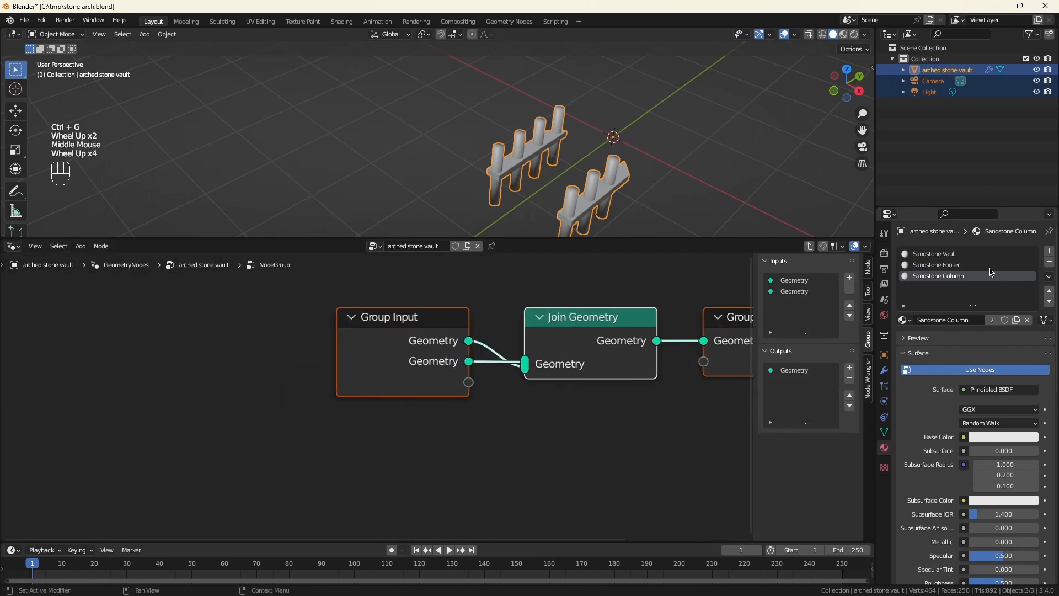
Rename the node group's two inputs to Top Geometry and Bottom Geometry
{"action": "double_click", "coordinate": [783, 281]}
{"action": "key", "text": "Home"}
{"action": "type", "text": "Top"}
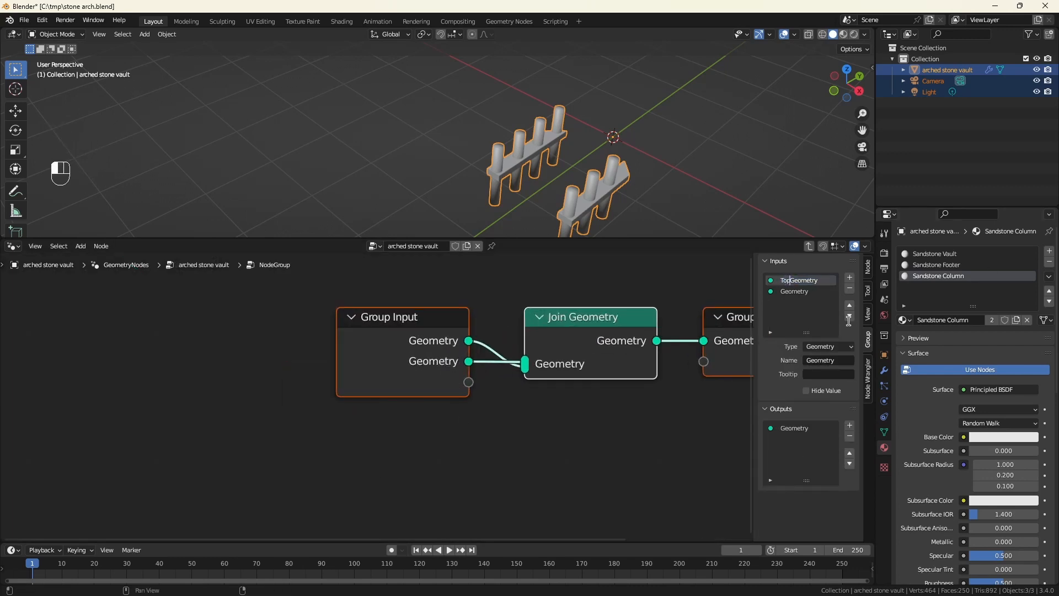
{"action": "key", "text": "Return"}
{"action": "double_click", "coordinate": [794, 292]}
{"action": "key", "text": "Left"}
{"action": "type", "text": "Bottom"}
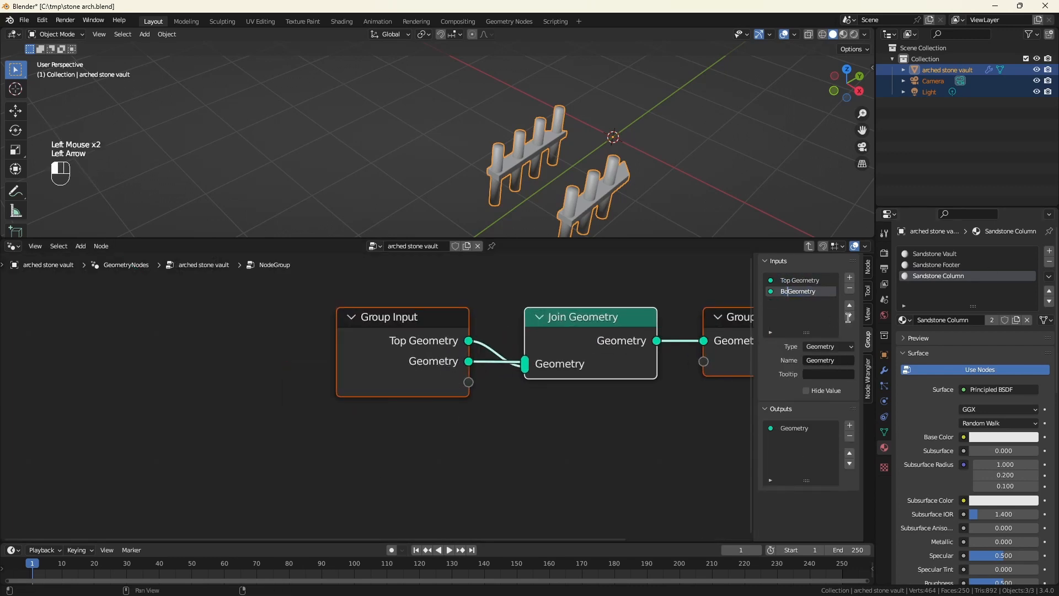
{"action": "key", "text": "Return"}
Rename the node group's output to Joined Geometry
{"action": "double_click", "coordinate": [795, 428]}
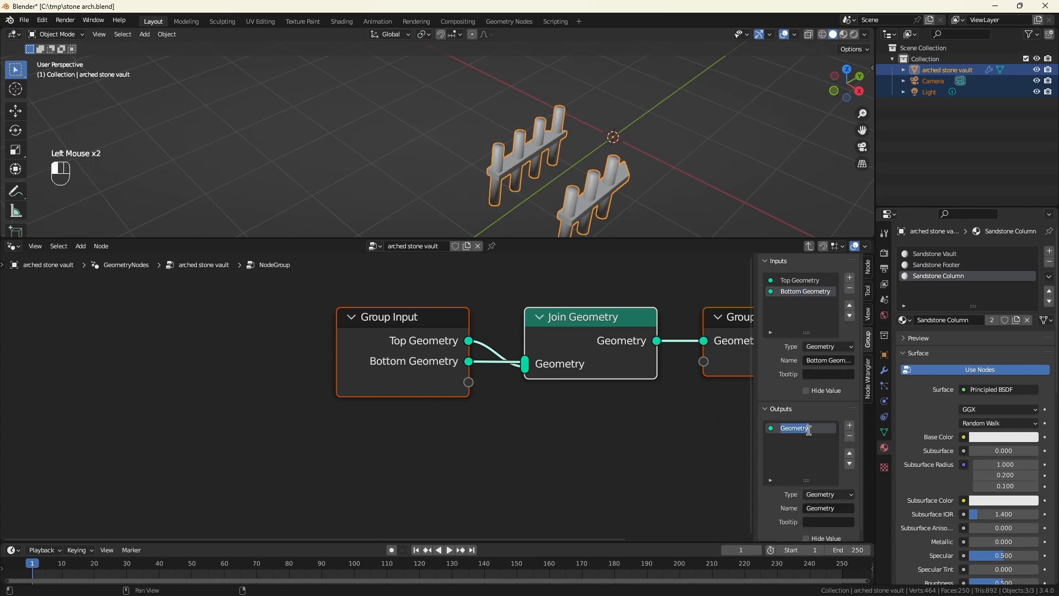
{"action": "type", "text": "Joined"}
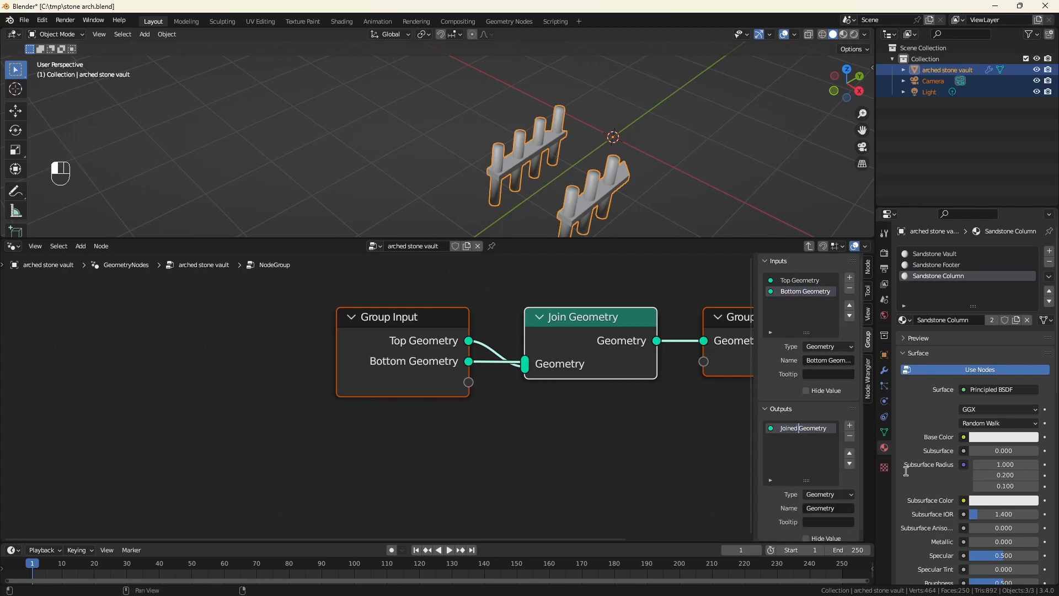
{"action": "key", "text": "Return"}
Cut both links from the Group Input to Join Geometry and move the Group Input farther away to make room
{"action": "right_click_drag", "start_coordinate": [500, 324], "coordinate": [494, 384], "text": "ctrl"}
{"action": "scroll", "coordinate": [497, 382], "scroll_direction": "down", "scroll_amount": 2}
{"action": "left_click_drag", "start_coordinate": [454, 341], "coordinate": [210, 347]}
{"action": "left_click", "coordinate": [472, 345]}
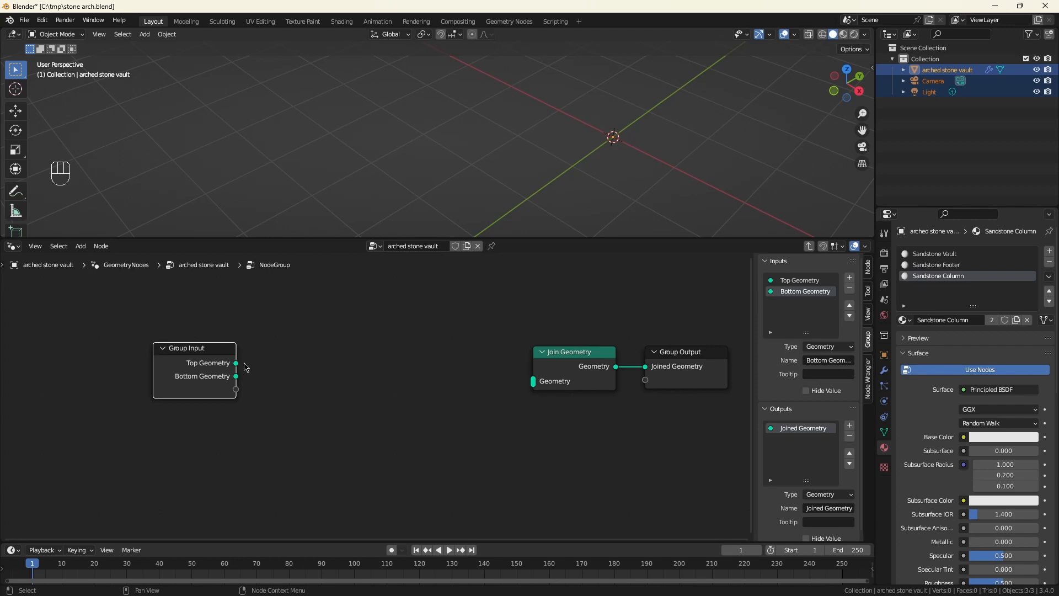
Route Top Geometry through a new Set Position node into Join Geometry
{"action": "left_click_drag", "start_coordinate": [237, 367], "coordinate": [305, 358]}
{"action": "type", "text": "set po"}
{"action": "key", "text": "Return"}
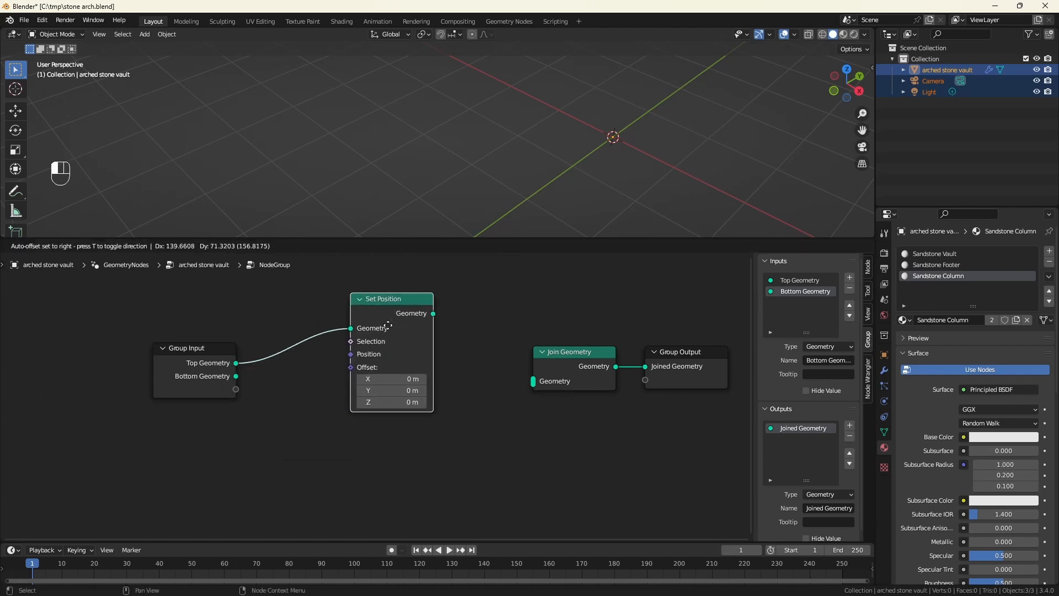
{"action": "left_click", "coordinate": [507, 330]}
{"action": "left_click_drag", "start_coordinate": [494, 313], "coordinate": [533, 381]}
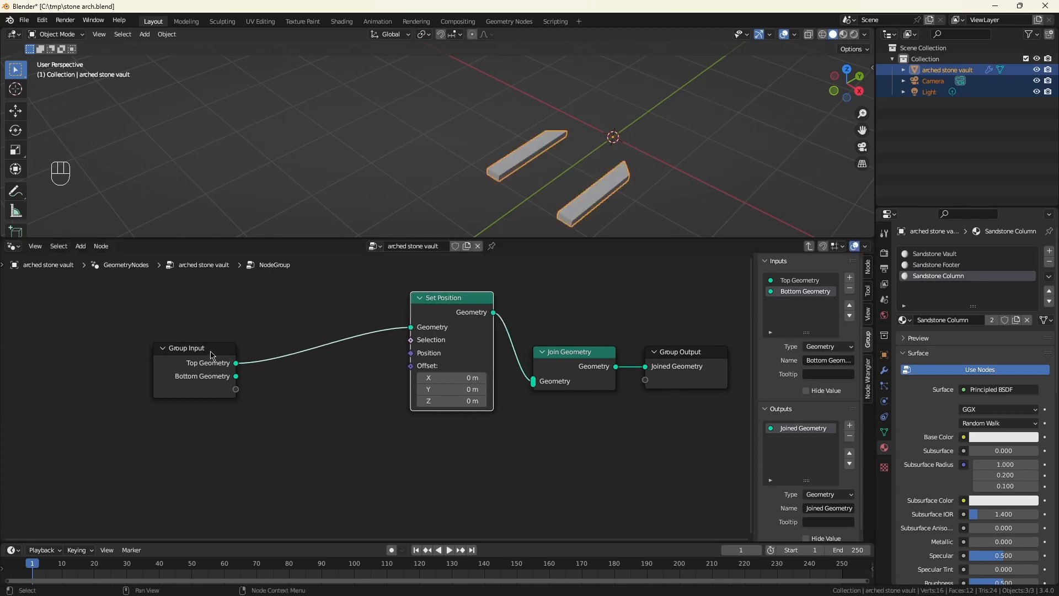
Add two Bounding Box nodes, one fed by Top Geometry and the other by Bottom Geometry
{"action": "left_click_drag", "start_coordinate": [210, 354], "coordinate": [142, 344]}
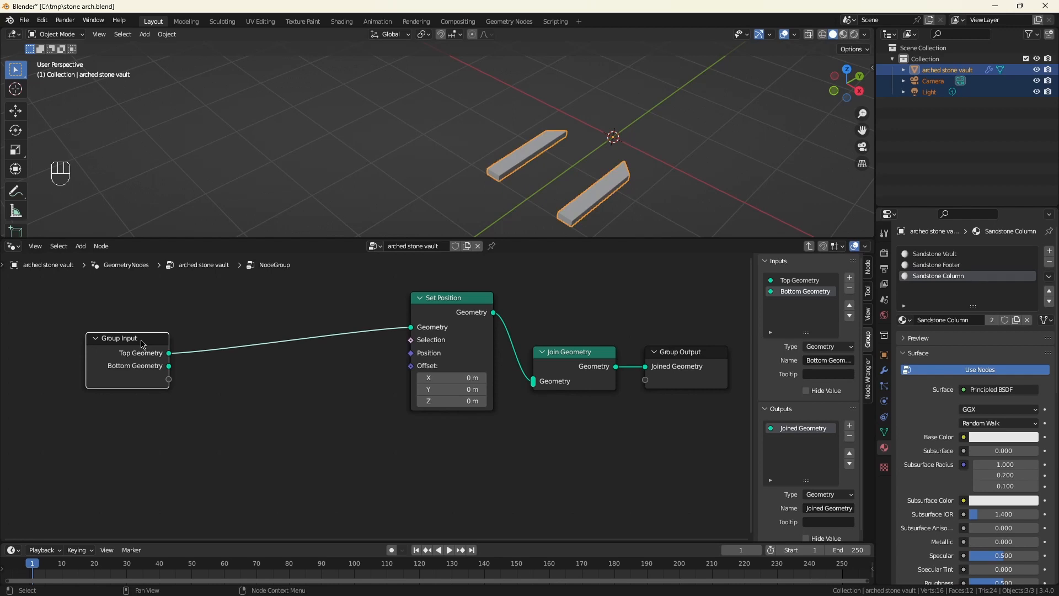
{"action": "left_click_drag", "start_coordinate": [168, 365], "coordinate": [213, 503]}
{"action": "type", "text": "bon"}
{"action": "left_click", "coordinate": [283, 393]}
{"action": "left_click", "coordinate": [265, 385]}
{"action": "key", "text": "shift+d"}
{"action": "left_click", "coordinate": [264, 464]}
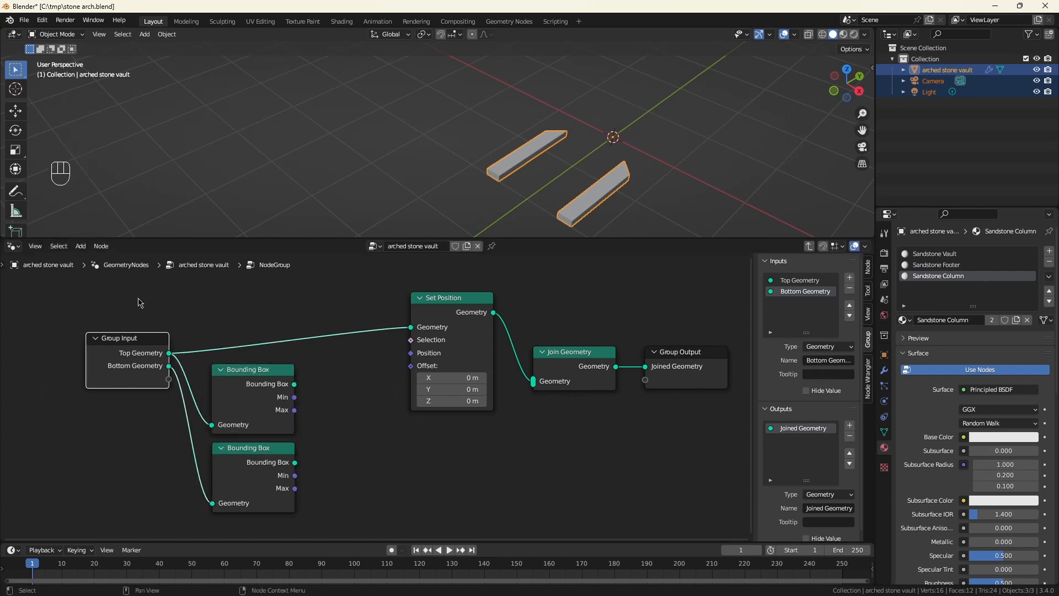
Subtract the top bounding box's Min from the bottom bounding box's Max with a vector Subtract node
{"action": "left_click_drag", "start_coordinate": [209, 481], "coordinate": [244, 430]}
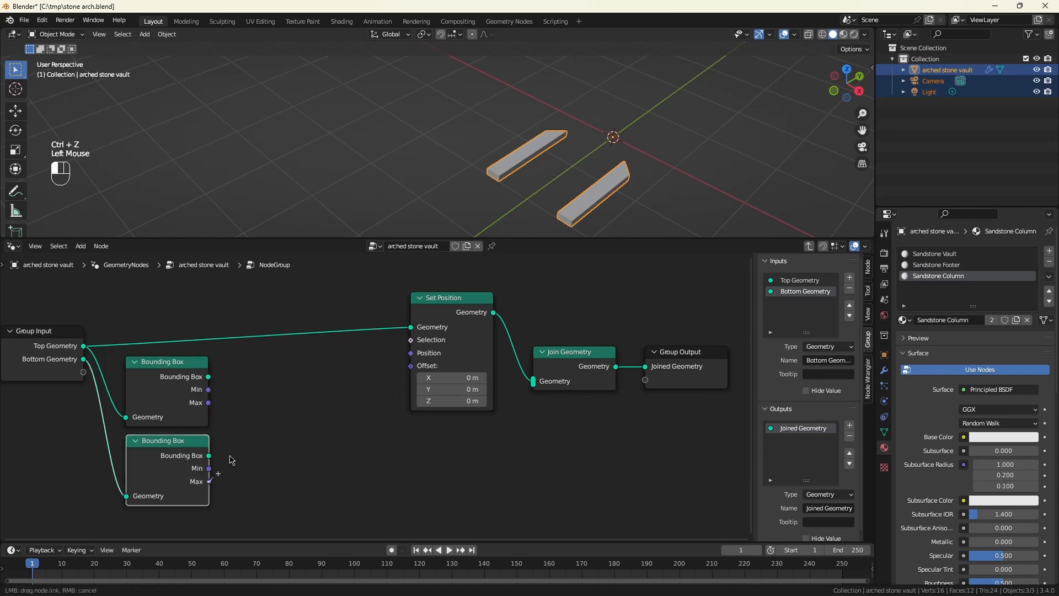
{"action": "type", "text": "subt"}
{"action": "left_click", "coordinate": [286, 449]}
{"action": "left_click", "coordinate": [287, 449]}
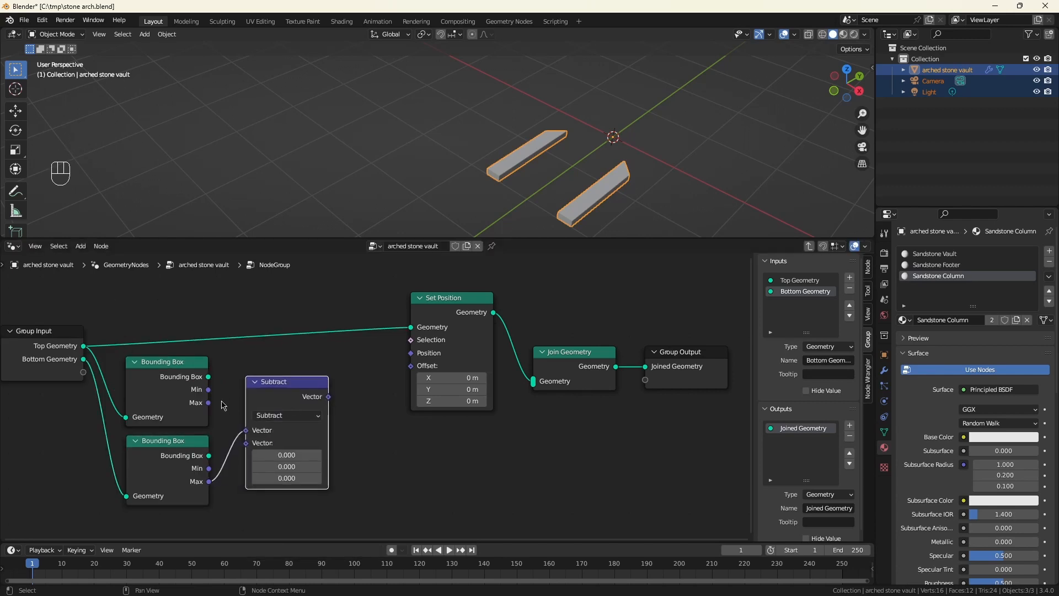
{"action": "left_click_drag", "start_coordinate": [209, 390], "coordinate": [247, 444]}
Connect the top bounding box's Min to the Subtract node and multiply the result by (0, 0, 1) with a new vector Multiply node
{"action": "scroll", "coordinate": [289, 388], "scroll_direction": "down", "scroll_amount": 3}
{"action": "middle_click_drag", "start_coordinate": [290, 388], "coordinate": [308, 382]}
{"action": "left_click_drag", "start_coordinate": [106, 310], "coordinate": [310, 475]}
{"action": "left_click_drag", "start_coordinate": [326, 390], "coordinate": [280, 383]}
{"action": "type", "text": "mul"}
{"action": "key", "text": "Return"}
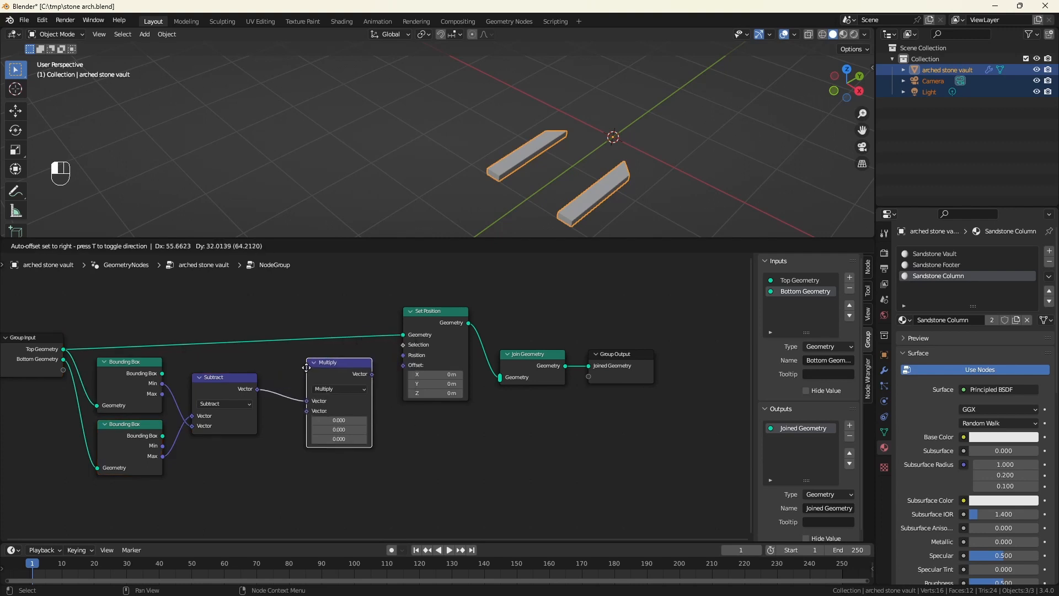
{"action": "left_click", "coordinate": [306, 367]}
{"action": "left_click", "coordinate": [336, 439]}
{"action": "type", "text": "1"}
{"action": "key", "text": "Return"}
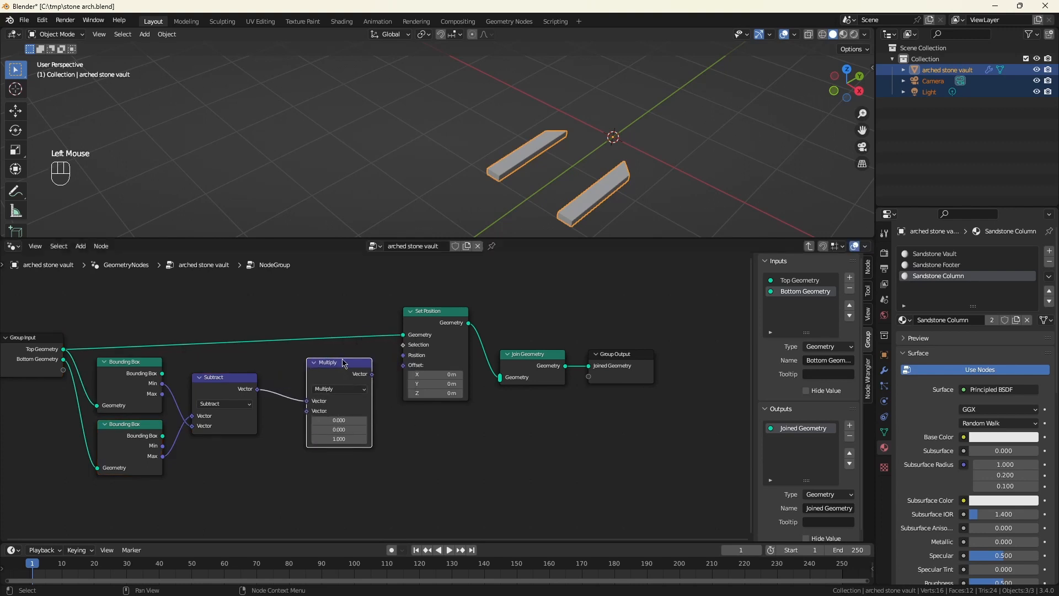
Feed the Multiply vector into Set Position's Offset and link Bottom Geometry to Join Geometry
{"action": "left_click_drag", "start_coordinate": [342, 362], "coordinate": [405, 366]}
{"action": "left_click_drag", "start_coordinate": [62, 360], "coordinate": [500, 378]}
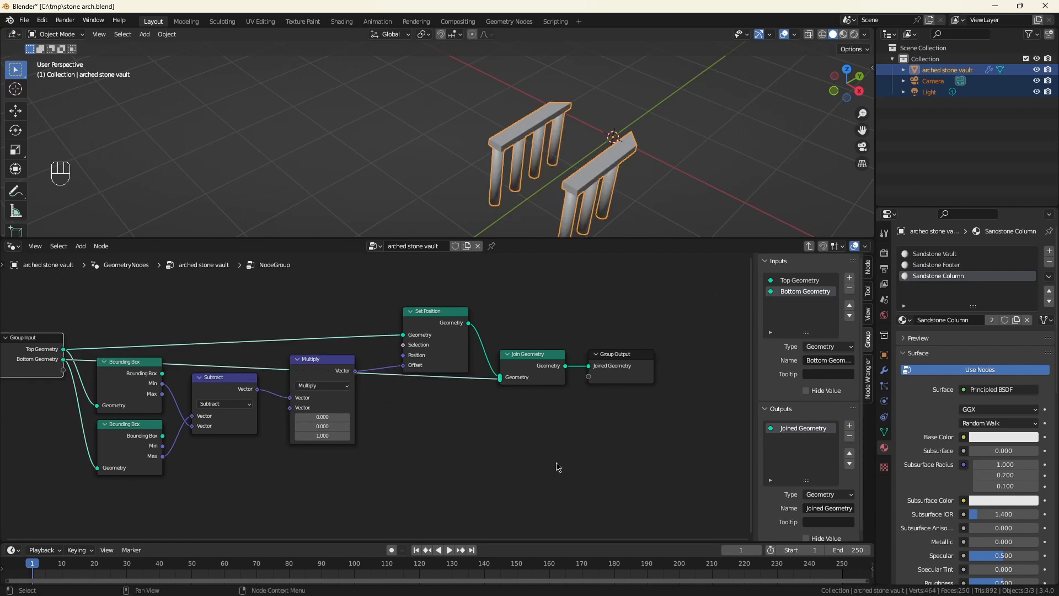
{"action": "scroll", "coordinate": [558, 467], "scroll_direction": "down", "scroll_amount": 3}
{"action": "middle_click_drag", "start_coordinate": [559, 465], "coordinate": [560, 464]}
Leave the node group for the main arched stone vault tree and save the file
{"action": "key", "text": "Tab"}
{"action": "scroll", "coordinate": [615, 376], "scroll_direction": "up", "scroll_amount": 1}
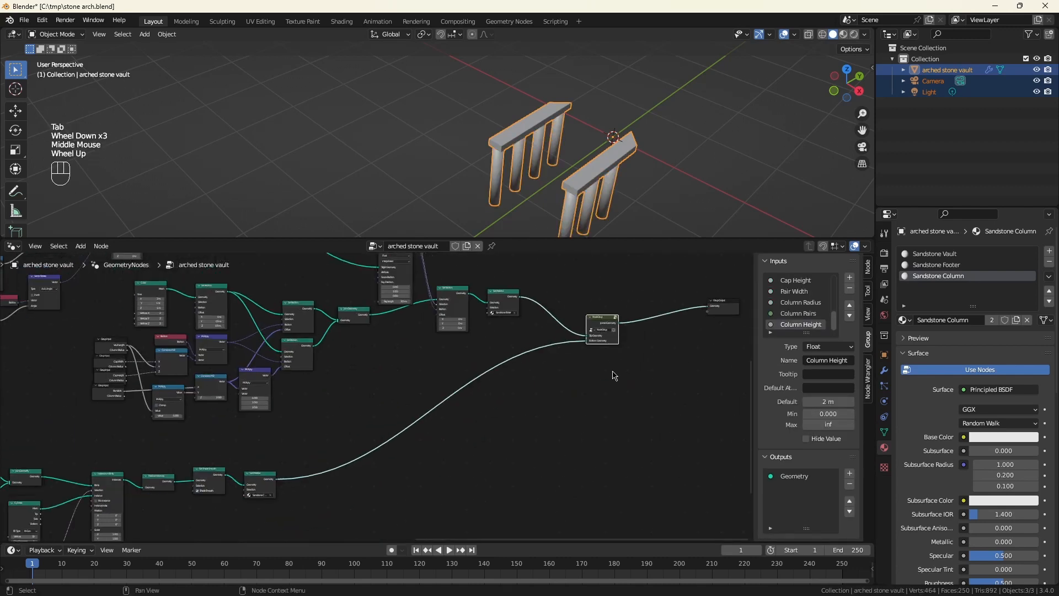
{"action": "scroll", "coordinate": [614, 375], "scroll_direction": "up", "scroll_amount": 3}
{"action": "key", "text": "ctrl+s"}
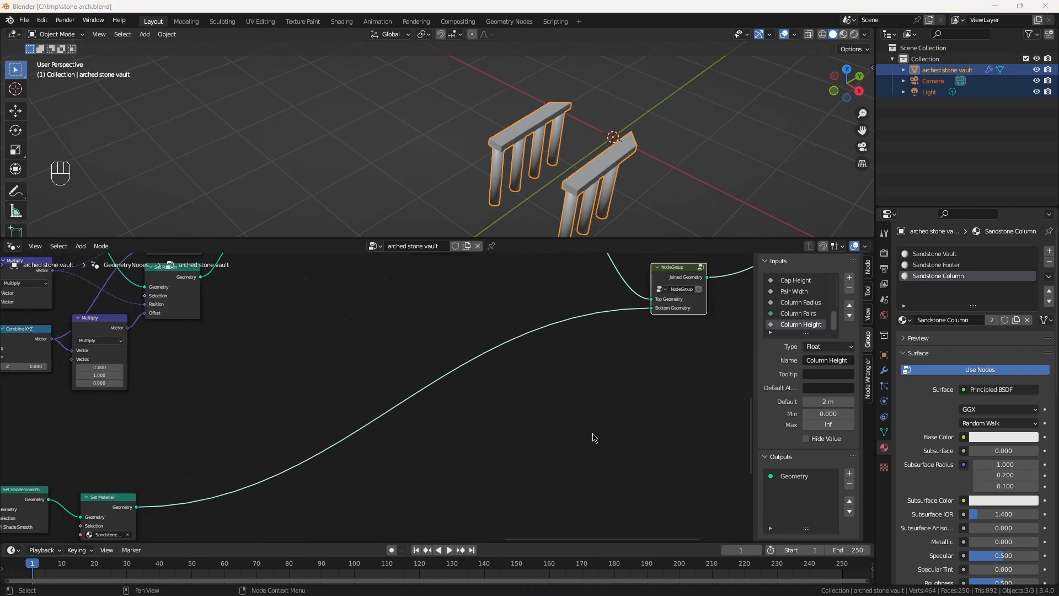
Duplicate the NodeGroup node and link the copy's Joined Geometry to the Group Output
{"action": "middle_click", "coordinate": [634, 380]}
{"action": "scroll", "coordinate": [634, 381], "scroll_direction": "down", "scroll_amount": 2}
{"action": "middle_click_drag", "start_coordinate": [633, 381], "coordinate": [428, 465]}
{"action": "scroll", "coordinate": [428, 465], "scroll_direction": "up", "scroll_amount": 4}
{"action": "left_click", "coordinate": [328, 422]}
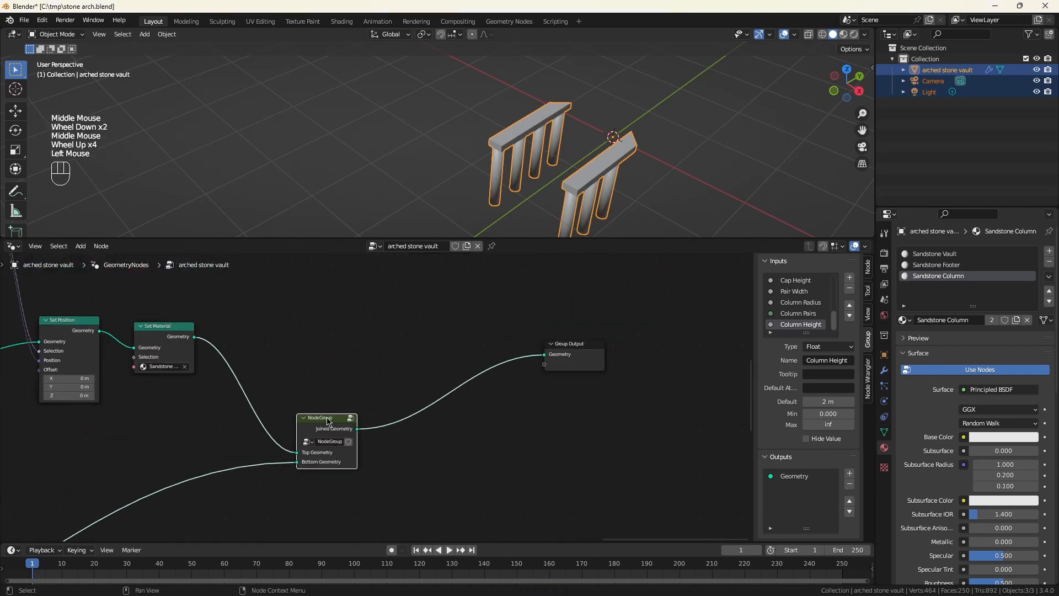
{"action": "key", "text": "shift+d"}
{"action": "left_click", "coordinate": [484, 334]}
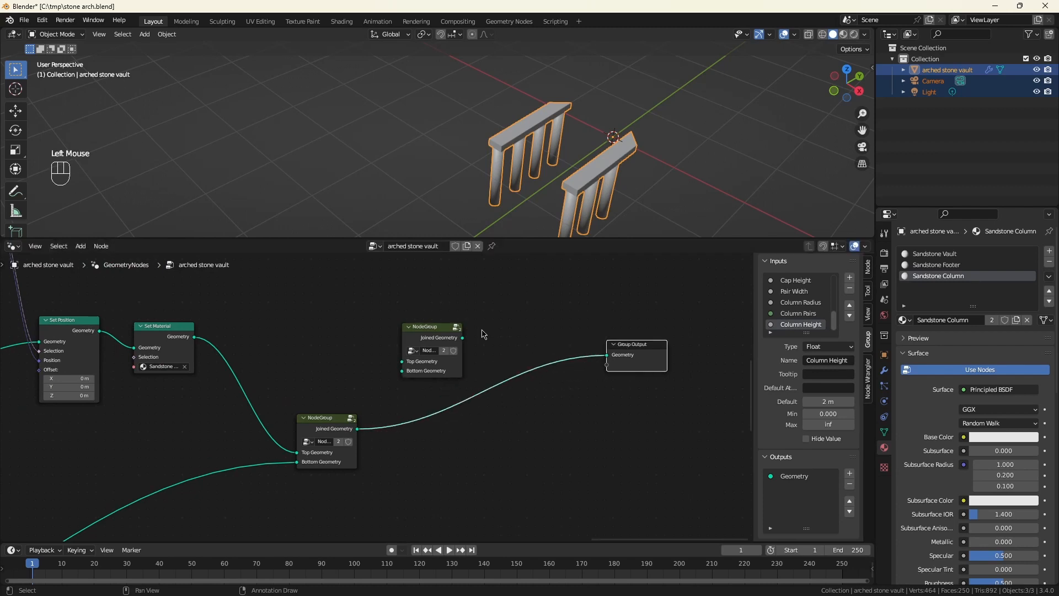
{"action": "left_click_drag", "start_coordinate": [462, 338], "coordinate": [606, 355]}
Feed the first NodeGroup's Joined Geometry into the copy's Top Geometry and the beams' Set Material output into its Bottom Geometry
{"action": "left_click_drag", "start_coordinate": [435, 327], "coordinate": [470, 333]}
{"action": "left_click_drag", "start_coordinate": [358, 429], "coordinate": [436, 368]}
{"action": "left_click_drag", "start_coordinate": [326, 419], "coordinate": [332, 386]}
{"action": "left_click_drag", "start_coordinate": [194, 337], "coordinate": [436, 375]}
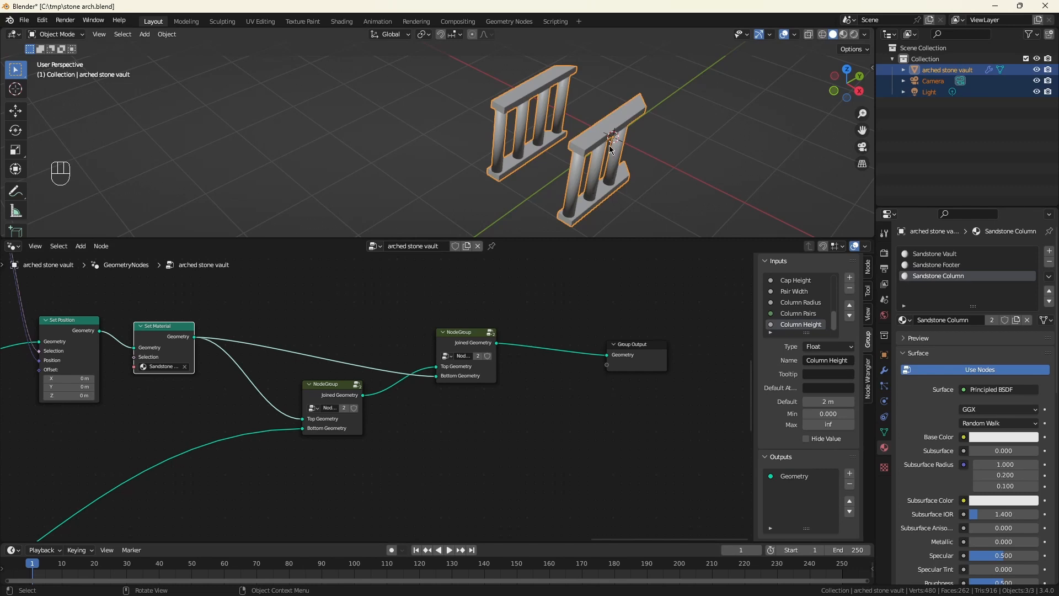
Add a third NodeGroup copy that takes the second group's Joined Geometry as Bottom Geometry and feeds the Group Output
{"action": "scroll", "coordinate": [558, 422], "scroll_direction": "down", "scroll_amount": 3}
{"action": "middle_click_drag", "start_coordinate": [559, 422], "coordinate": [524, 468]}
{"action": "left_click", "coordinate": [521, 389]}
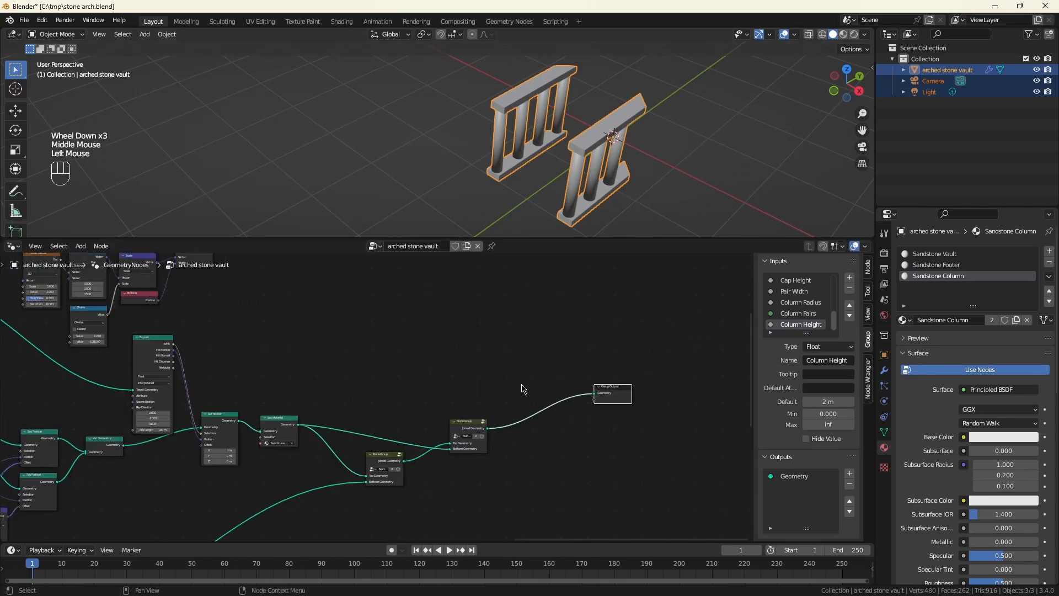
{"action": "scroll", "coordinate": [520, 386], "scroll_direction": "up", "scroll_amount": 2}
{"action": "left_click", "coordinate": [449, 437]}
{"action": "key", "text": "shift+d"}
{"action": "left_click_drag", "start_coordinate": [475, 444], "coordinate": [521, 397]}
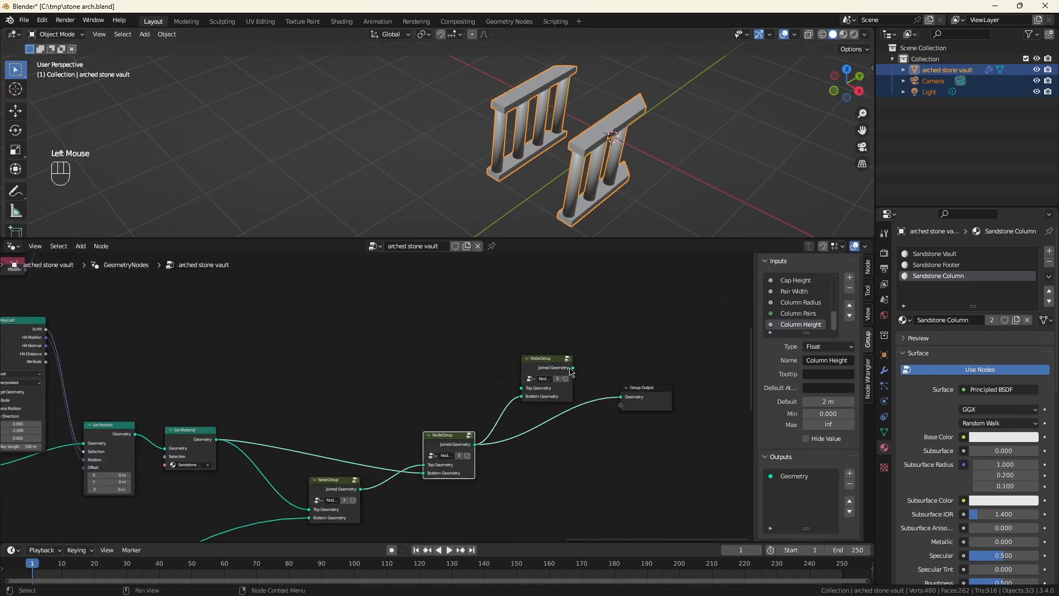
{"action": "left_click_drag", "start_coordinate": [574, 368], "coordinate": [622, 393]}
Connect the vault's Set Material geometry to the third NodeGroup's Top Geometry and check the assembled vault in the viewport
{"action": "scroll", "coordinate": [623, 389], "scroll_direction": "down", "scroll_amount": 2}
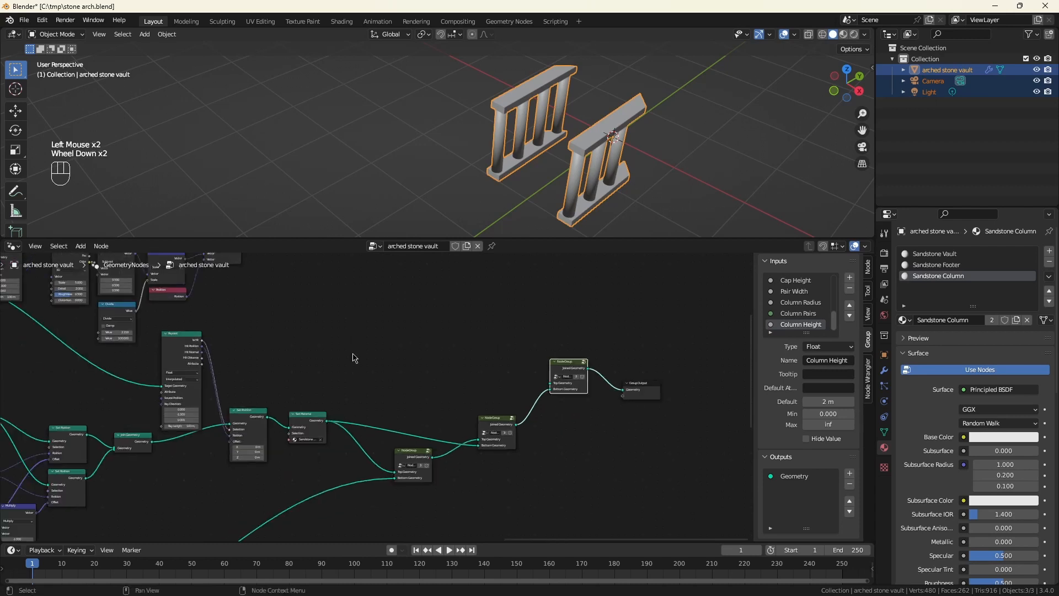
{"action": "middle_click_drag", "start_coordinate": [327, 349], "coordinate": [342, 447]}
{"action": "left_click_drag", "start_coordinate": [496, 291], "coordinate": [570, 487]}
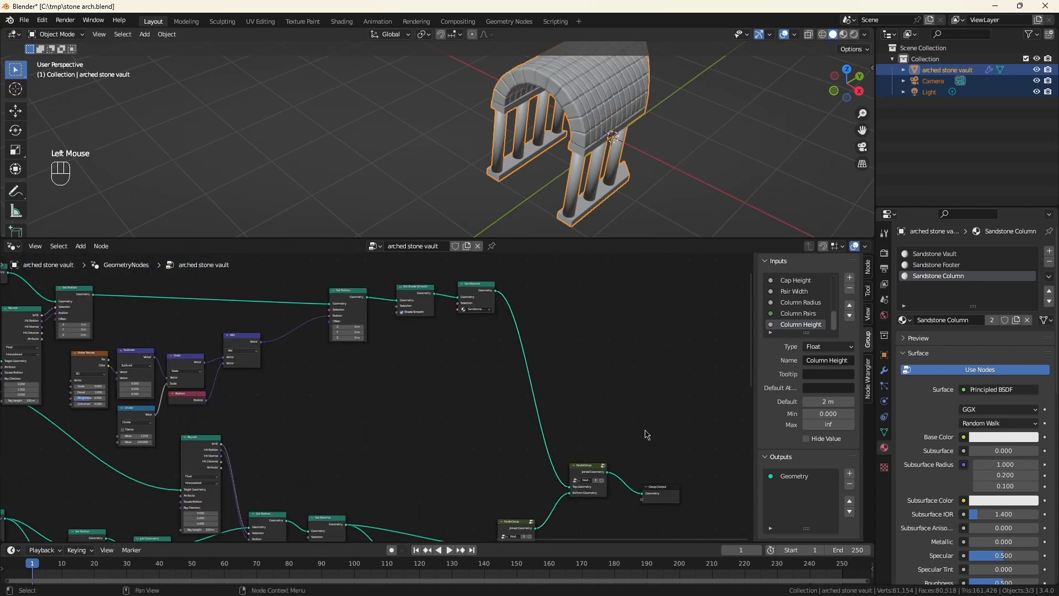
{"action": "scroll", "coordinate": [644, 432], "scroll_direction": "down", "scroll_amount": 2}
{"action": "scroll", "coordinate": [647, 174], "scroll_direction": "down", "scroll_amount": 2}
{"action": "middle_click_drag", "start_coordinate": [648, 172], "coordinate": [684, 161]}
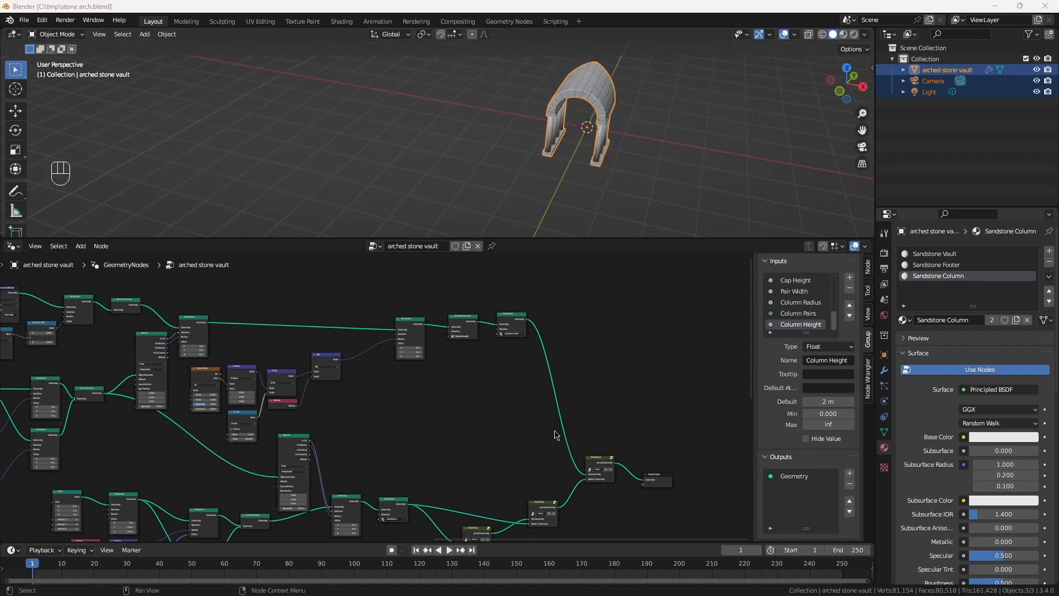
Rename the node group as Move to Top
{"action": "scroll", "coordinate": [595, 500], "scroll_direction": "up", "scroll_amount": 6}
{"action": "left_click", "coordinate": [605, 417]}
{"action": "type", "text": "Move to Top"}
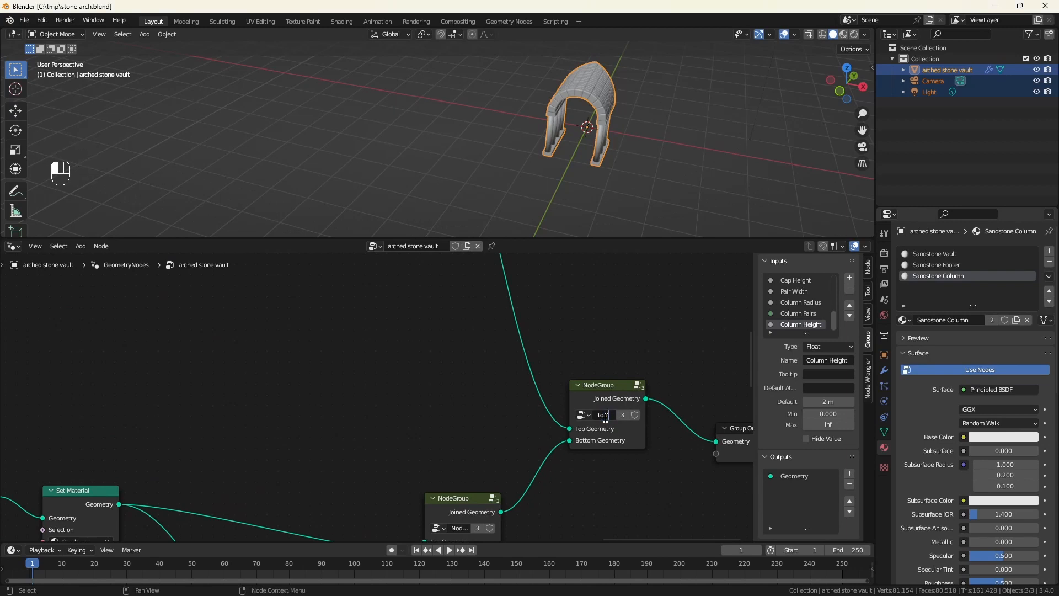
{"action": "key", "text": "Return"}
{"action": "scroll", "coordinate": [298, 408], "scroll_direction": "down", "scroll_amount": 6}
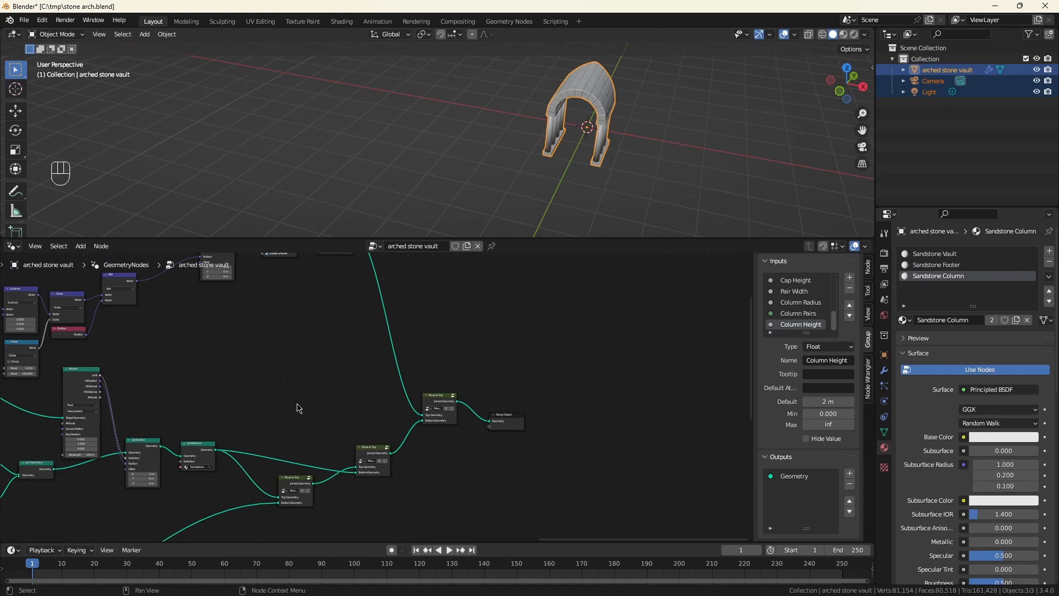
Insert a Geometry to Instance node between the last Move to Top node and the Group Output
{"action": "scroll", "coordinate": [298, 408], "scroll_direction": "up", "scroll_amount": 2}
{"action": "left_click_drag", "start_coordinate": [513, 386], "coordinate": [696, 351]}
{"action": "key", "text": "shift+a"}
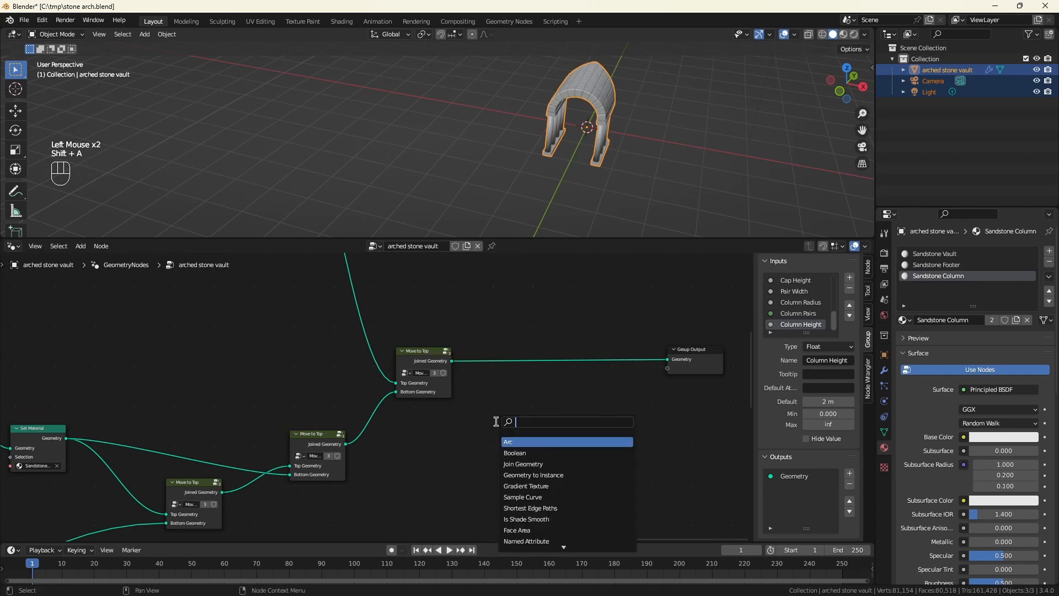
{"action": "type", "text": "to inst"}
{"action": "left_click", "coordinate": [533, 442]}
{"action": "left_click", "coordinate": [517, 381]}
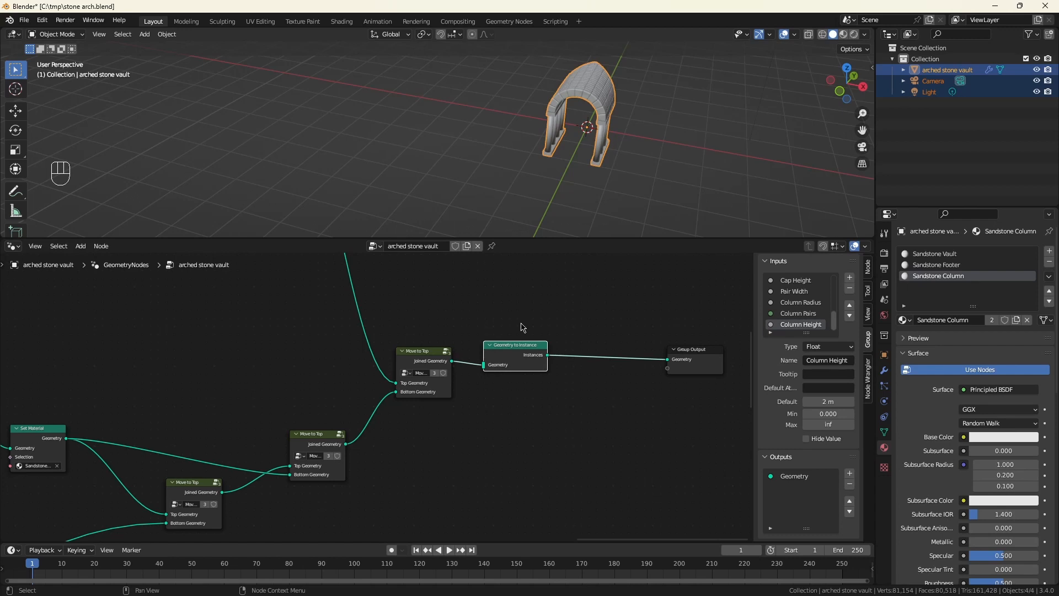
Insert a Duplicate Elements node after Geometry to Instance and set its domain to Instance
{"action": "left_click", "coordinate": [542, 427]}
{"action": "key", "text": "shift+a"}
{"action": "type", "text": "sdup"}
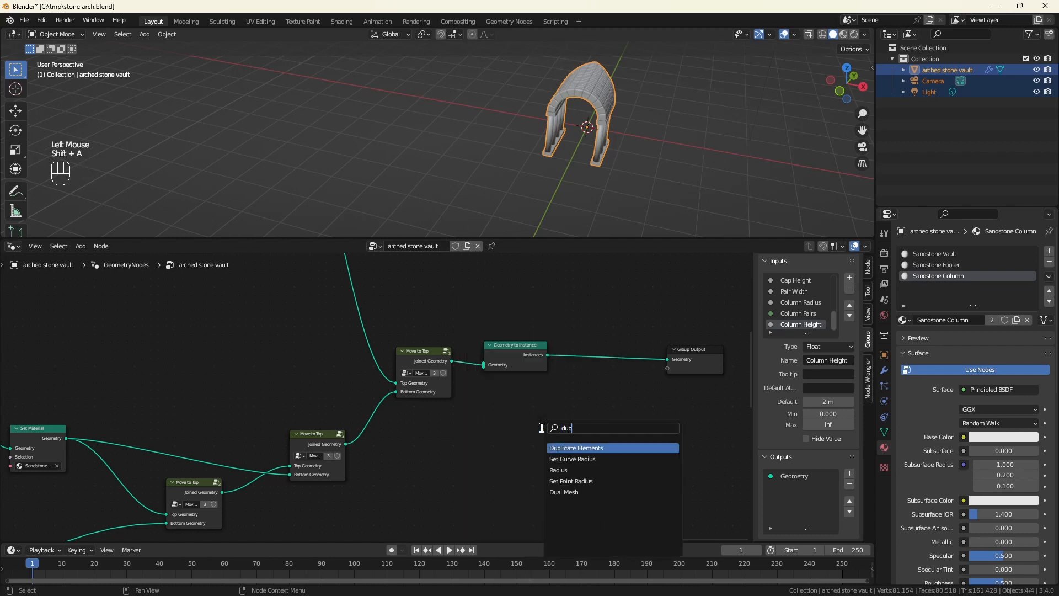
{"action": "left_click", "coordinate": [610, 449]}
{"action": "left_click", "coordinate": [648, 364]}
{"action": "left_click", "coordinate": [613, 374]}
{"action": "left_click", "coordinate": [596, 416]}
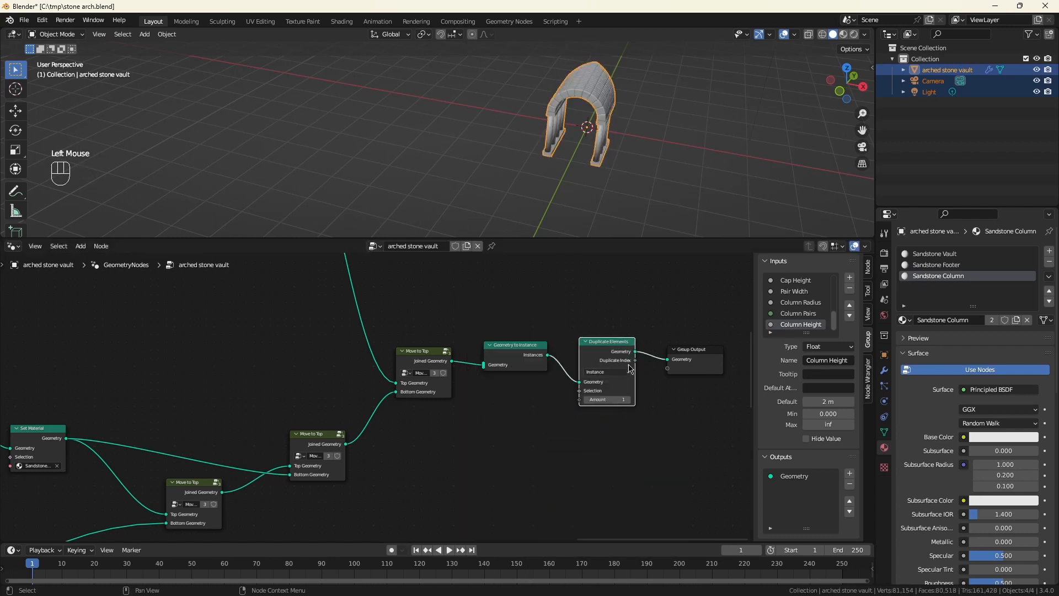
Drive the Duplicate Elements Amount with the Vaults group input
{"action": "scroll", "coordinate": [604, 380], "scroll_direction": "up", "scroll_amount": 3}
{"action": "left_click_drag", "start_coordinate": [543, 430], "coordinate": [353, 449]}
{"action": "type", "text": "vault"}
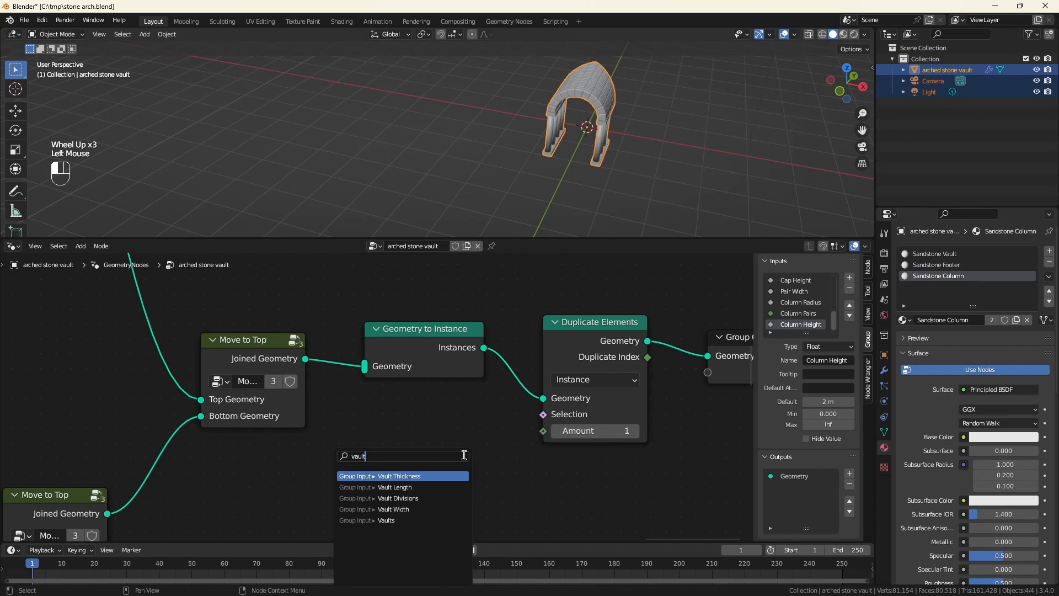
{"action": "key", "text": "Return"}
{"action": "left_click", "coordinate": [453, 455]}
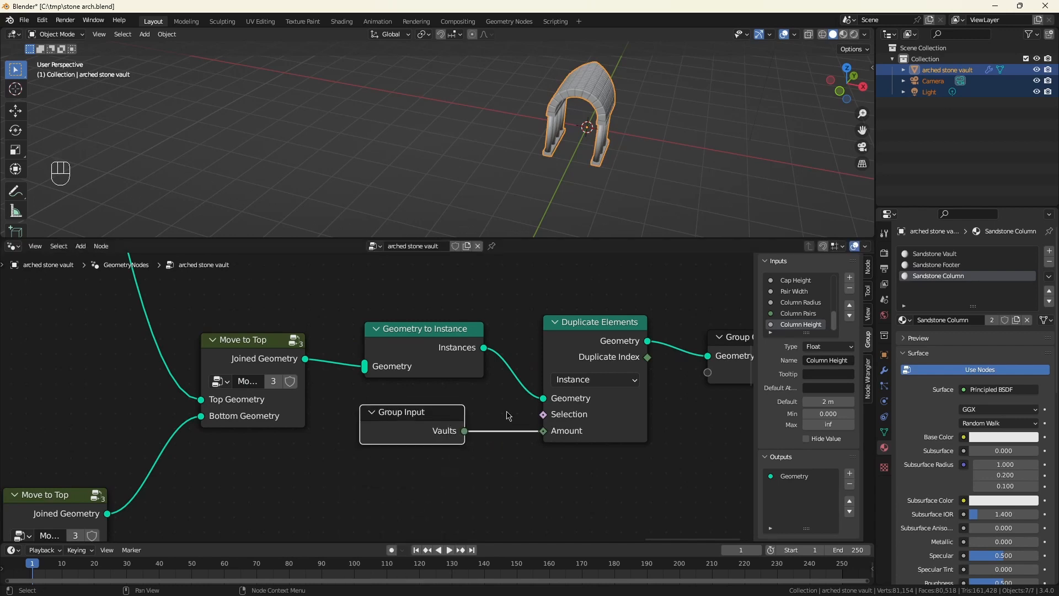
Move the Group Output farther away and insert a Realize Instances node after Duplicate Elements
{"action": "middle_click_drag", "start_coordinate": [607, 425], "coordinate": [393, 432]}
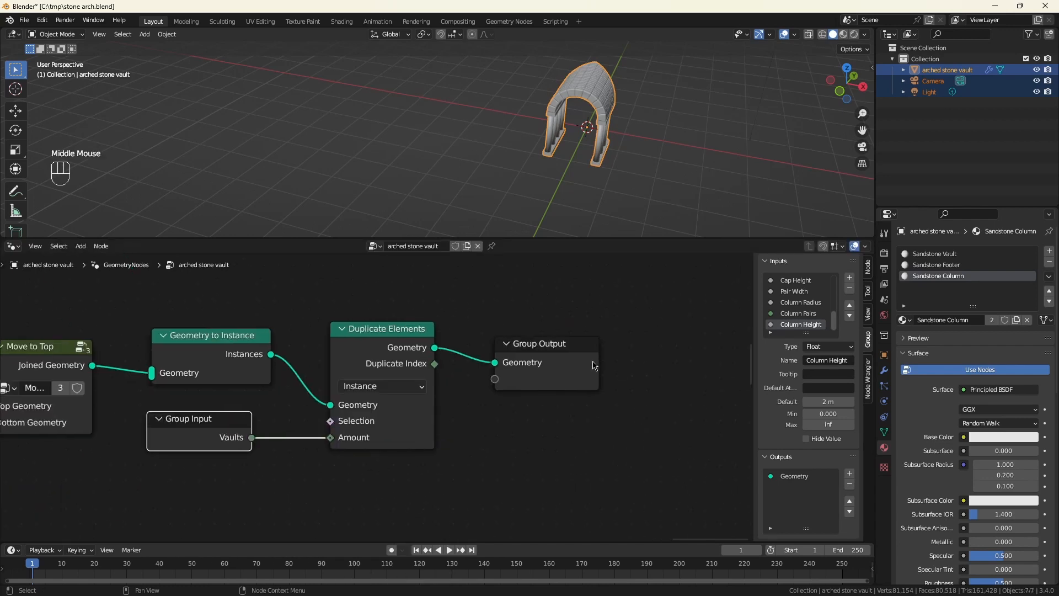
{"action": "left_click_drag", "start_coordinate": [592, 358], "coordinate": [784, 356]}
{"action": "left_click", "coordinate": [576, 427]}
{"action": "key", "text": "shift+a"}
{"action": "type", "text": "srea"}
{"action": "key", "text": "Return"}
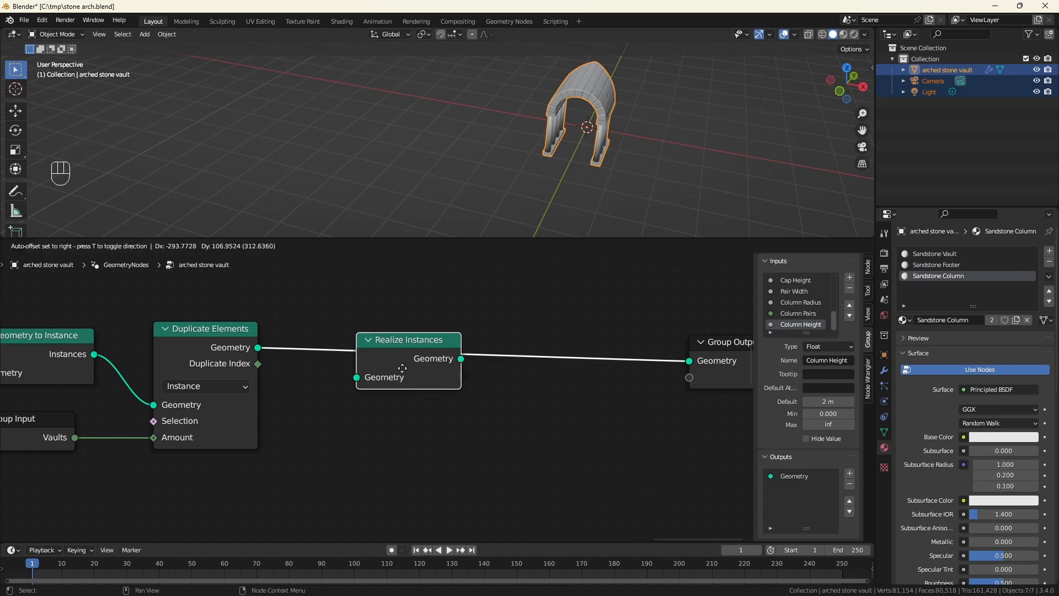
{"action": "left_click", "coordinate": [373, 350]}
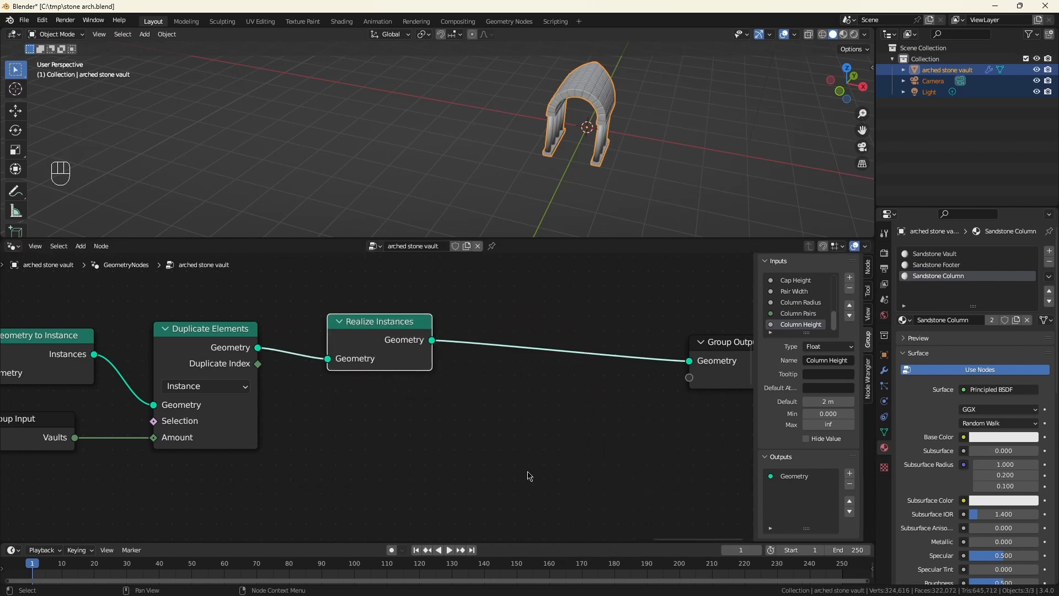
Insert a Set Position node between Realize Instances and the Group Output
{"action": "left_click", "coordinate": [529, 476]}
{"action": "key", "text": "shift+a"}
{"action": "type", "text": "set pos"}
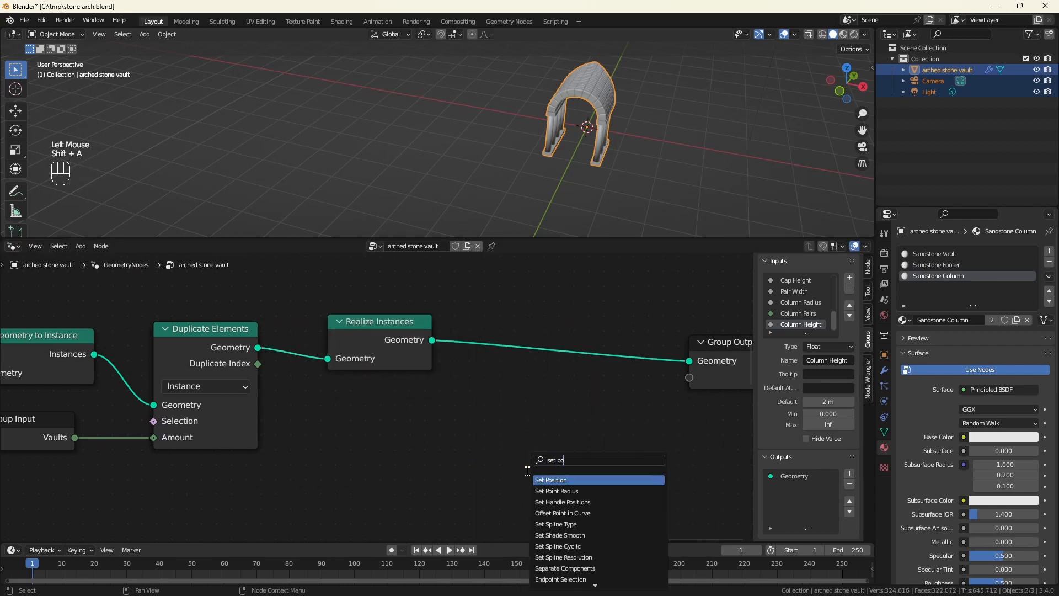
{"action": "key", "text": "Return"}
{"action": "left_click", "coordinate": [543, 423]}
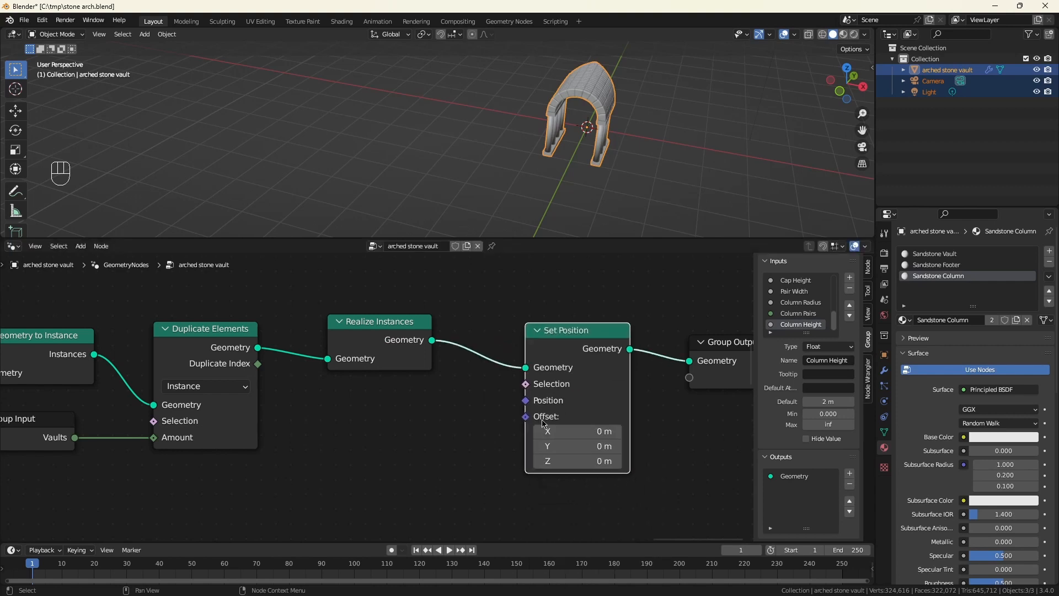
Add a Vector Rotate node that feeds the new Set Position node's Position
{"action": "left_click_drag", "start_coordinate": [524, 401], "coordinate": [501, 412]}
{"action": "type", "text": "rotat"}
{"action": "left_click", "coordinate": [462, 434]}
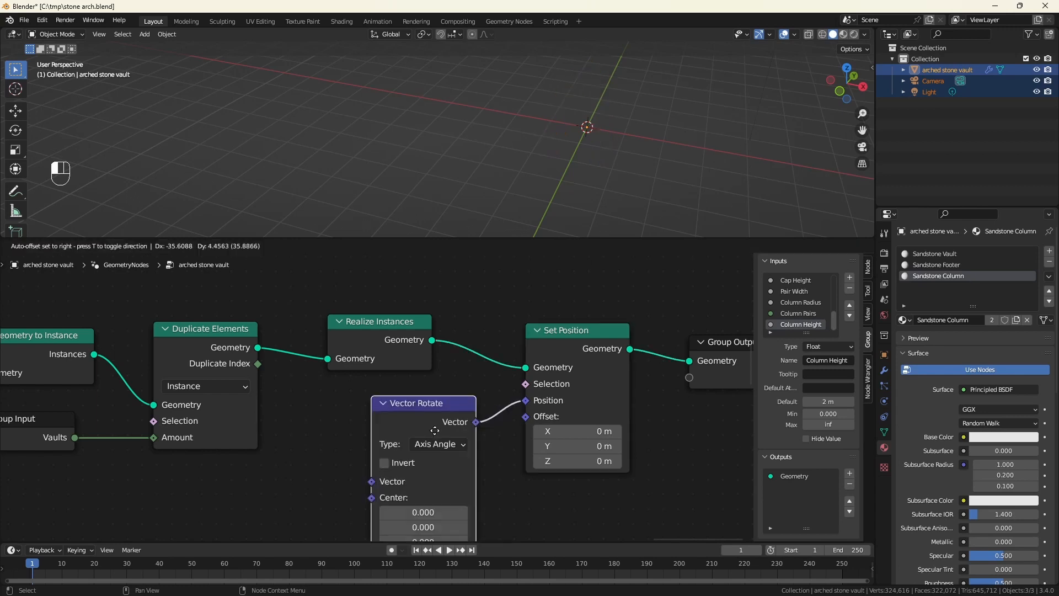
{"action": "left_click", "coordinate": [432, 421]}
Add a Position node that feeds the Vector input of Vector Rotate
{"action": "scroll", "coordinate": [450, 447], "scroll_direction": "down", "scroll_amount": 2}
{"action": "scroll", "coordinate": [512, 514], "scroll_direction": "up", "scroll_amount": 3}
{"action": "middle_click_drag", "start_coordinate": [513, 516], "coordinate": [568, 499]}
{"action": "scroll", "coordinate": [570, 499], "scroll_direction": "up", "scroll_amount": 1}
{"action": "middle_click_drag", "start_coordinate": [571, 498], "coordinate": [631, 480]}
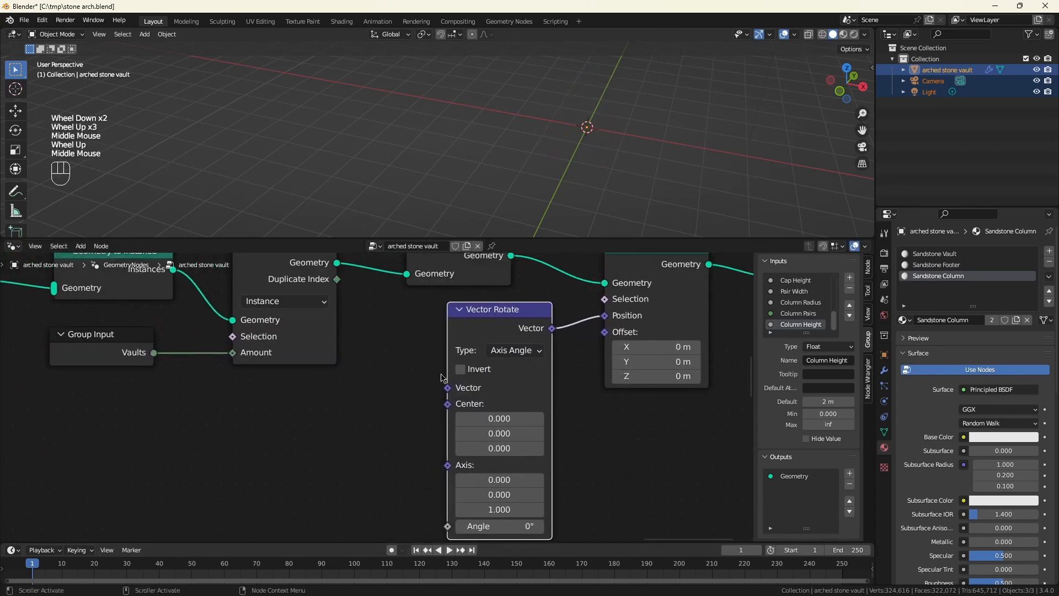
{"action": "left_click_drag", "start_coordinate": [448, 388], "coordinate": [418, 375]}
{"action": "type", "text": "pos"}
{"action": "key", "text": "Return"}
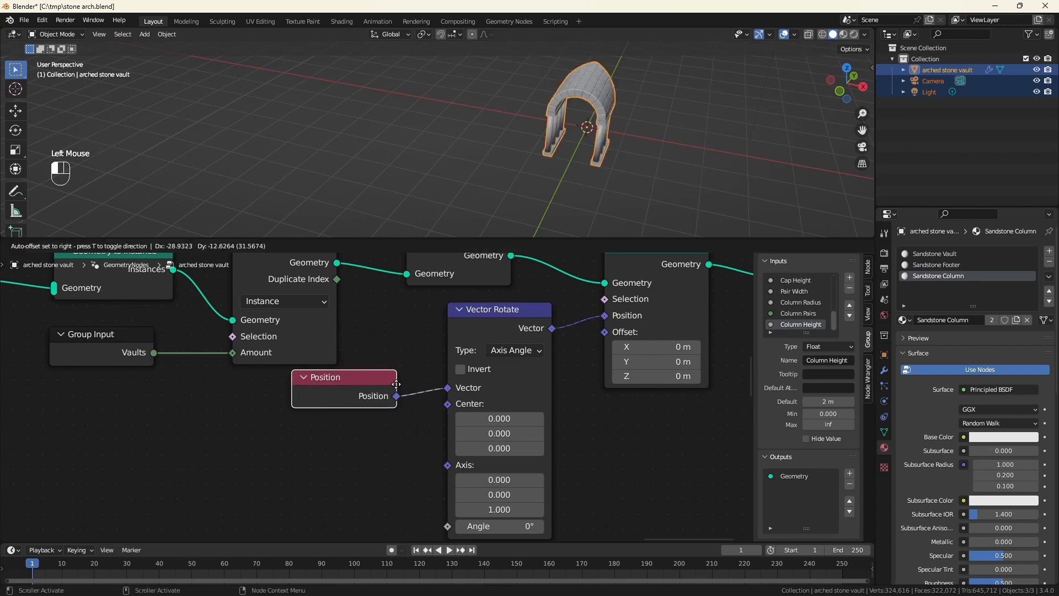
{"action": "left_click", "coordinate": [396, 385]}
Multiply the Duplicate Index with a Math Multiply node, feed it into Vector Rotate's Angle, and spread out the neighbouring nodes
{"action": "scroll", "coordinate": [487, 437], "scroll_direction": "down", "scroll_amount": 4}
{"action": "middle_click_drag", "start_coordinate": [487, 437], "coordinate": [636, 402]}
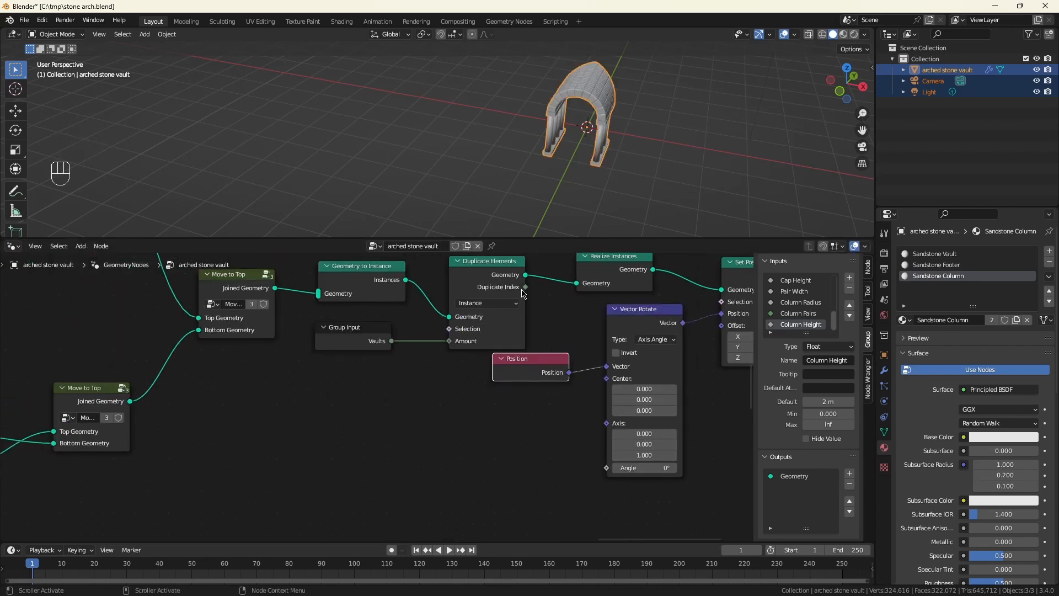
{"action": "left_click_drag", "start_coordinate": [525, 287], "coordinate": [548, 407]}
{"action": "type", "text": "multi"}
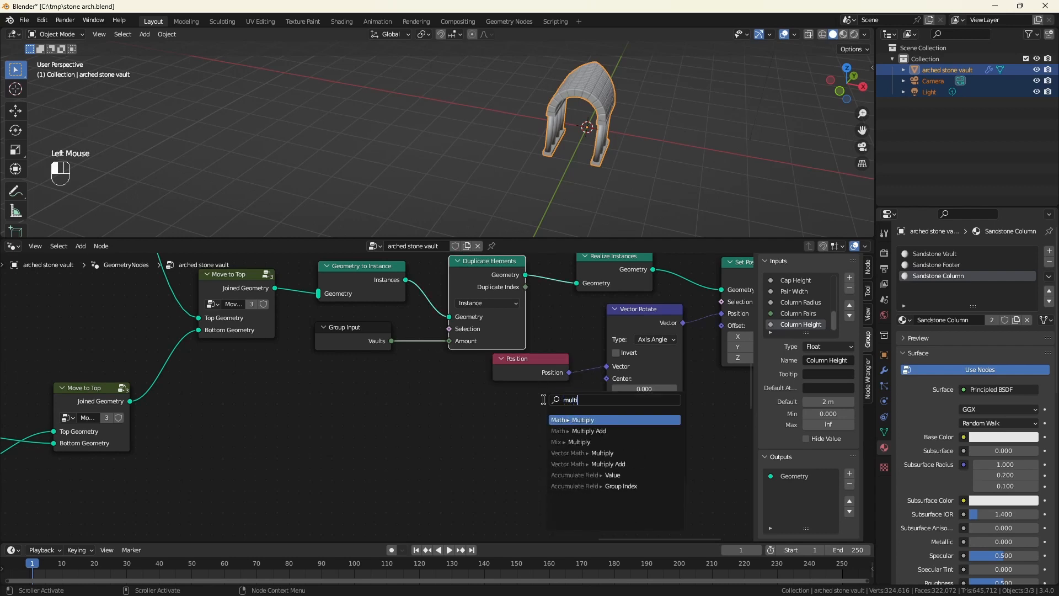
{"action": "key", "text": "Return"}
{"action": "scroll", "coordinate": [549, 405], "scroll_direction": "down", "scroll_amount": 2}
{"action": "scroll", "coordinate": [628, 308], "scroll_direction": "down", "scroll_amount": 1}
{"action": "middle_click_drag", "start_coordinate": [629, 309], "coordinate": [609, 319]}
{"action": "left_click_drag", "start_coordinate": [722, 291], "coordinate": [563, 407]}
{"action": "left_click_drag", "start_coordinate": [584, 327], "coordinate": [646, 334]}
{"action": "left_click", "coordinate": [620, 401]}
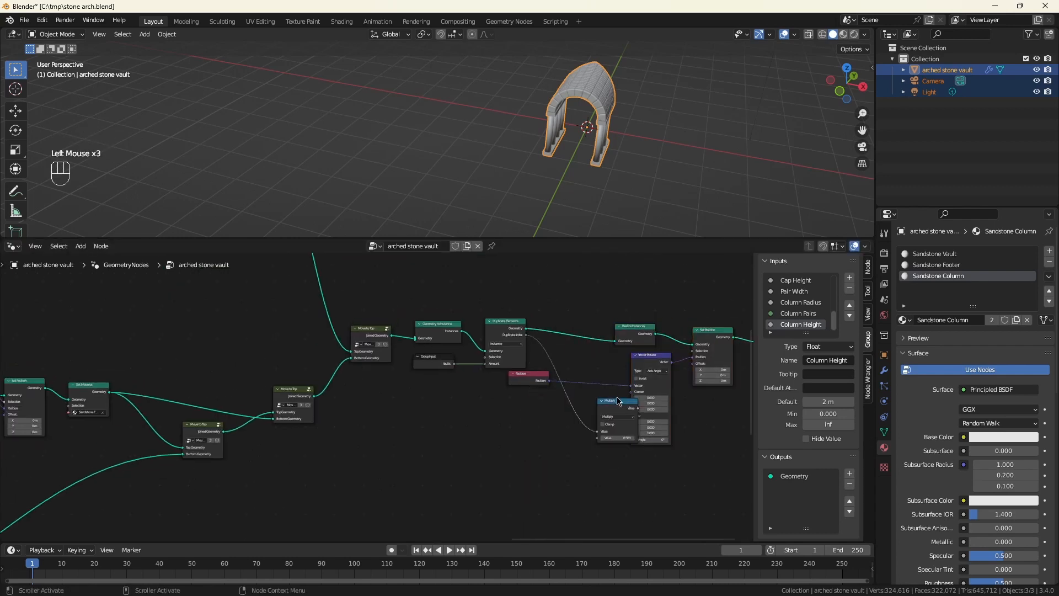
{"action": "scroll", "coordinate": [624, 450], "scroll_direction": "up", "scroll_amount": 4}
{"action": "left_click_drag", "start_coordinate": [620, 401], "coordinate": [637, 427]}
{"action": "scroll", "coordinate": [319, 386], "scroll_direction": "down", "scroll_amount": 1}
Add a Math Divide node beside the Group Input and feed Vaults into its second value
{"action": "left_click_drag", "start_coordinate": [308, 299], "coordinate": [331, 367]}
{"action": "type", "text": "div"}
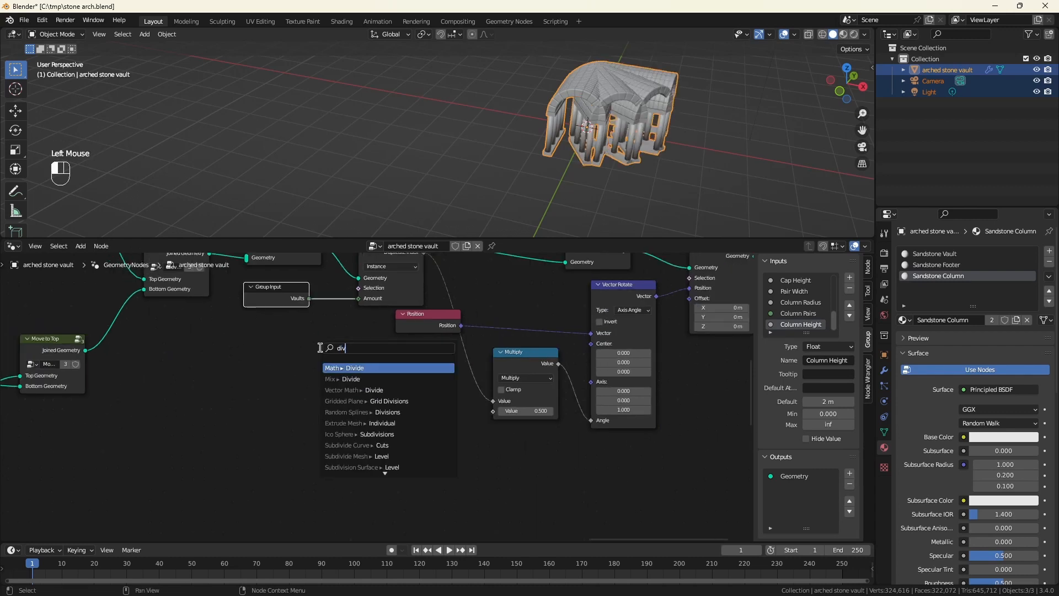
{"action": "key", "text": "Return"}
{"action": "left_click_drag", "start_coordinate": [341, 408], "coordinate": [341, 418]}
{"action": "left_click", "coordinate": [383, 360]}
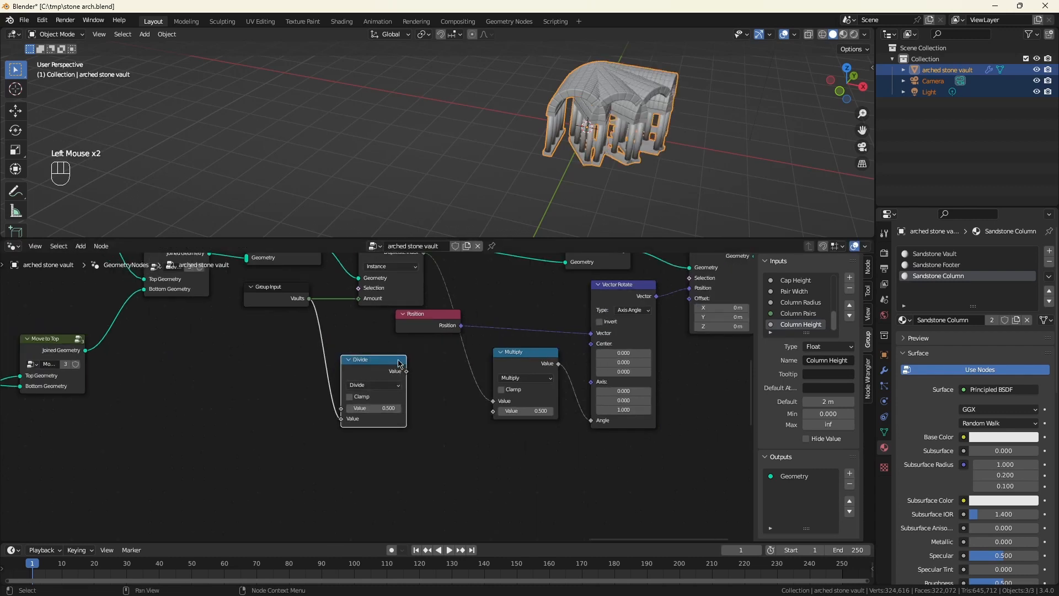
Set the Divide node's first value to tau and feed its result into the second value of the Multiply node
{"action": "scroll", "coordinate": [401, 364], "scroll_direction": "up", "scroll_amount": 4}
{"action": "left_click", "coordinate": [339, 461]}
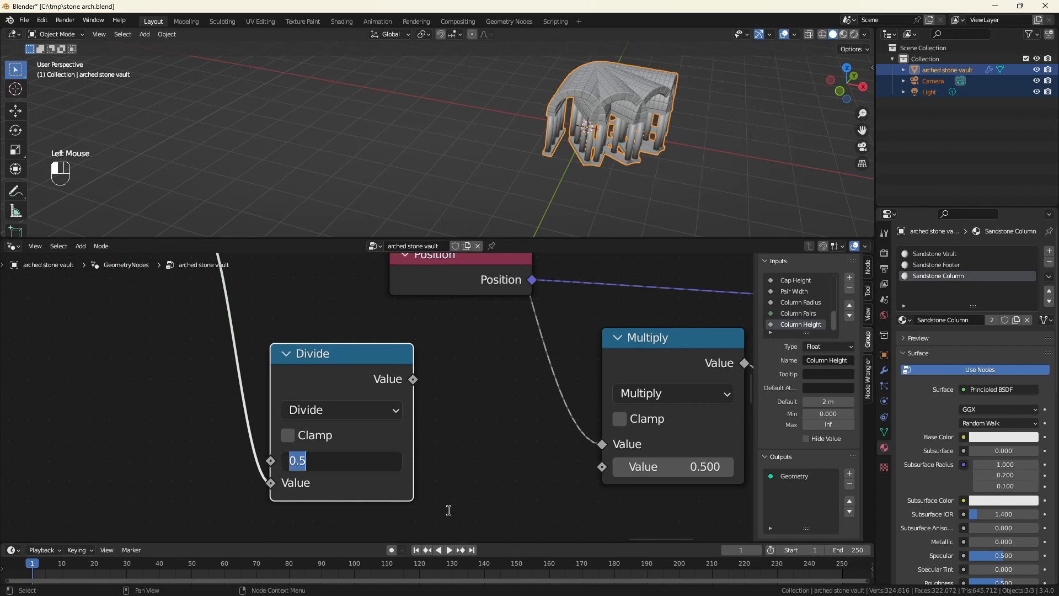
{"action": "type", "text": "tau"}
{"action": "key", "text": "Return"}
{"action": "scroll", "coordinate": [449, 510], "scroll_direction": "down", "scroll_amount": 2}
{"action": "left_click_drag", "start_coordinate": [416, 397], "coordinate": [550, 469]}
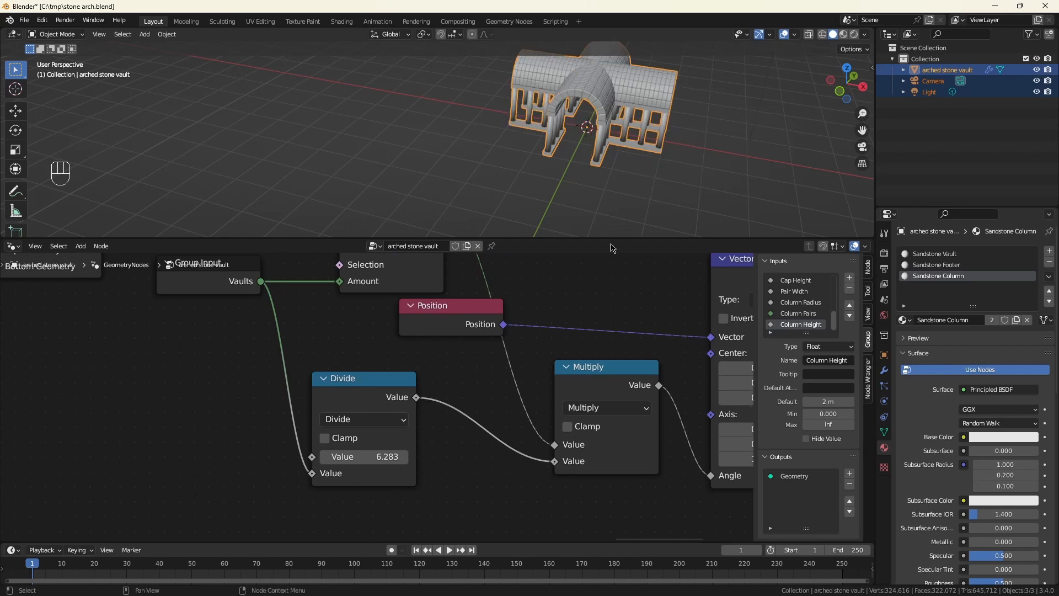
{"action": "middle_click_drag", "start_coordinate": [612, 231], "coordinate": [620, 200]}
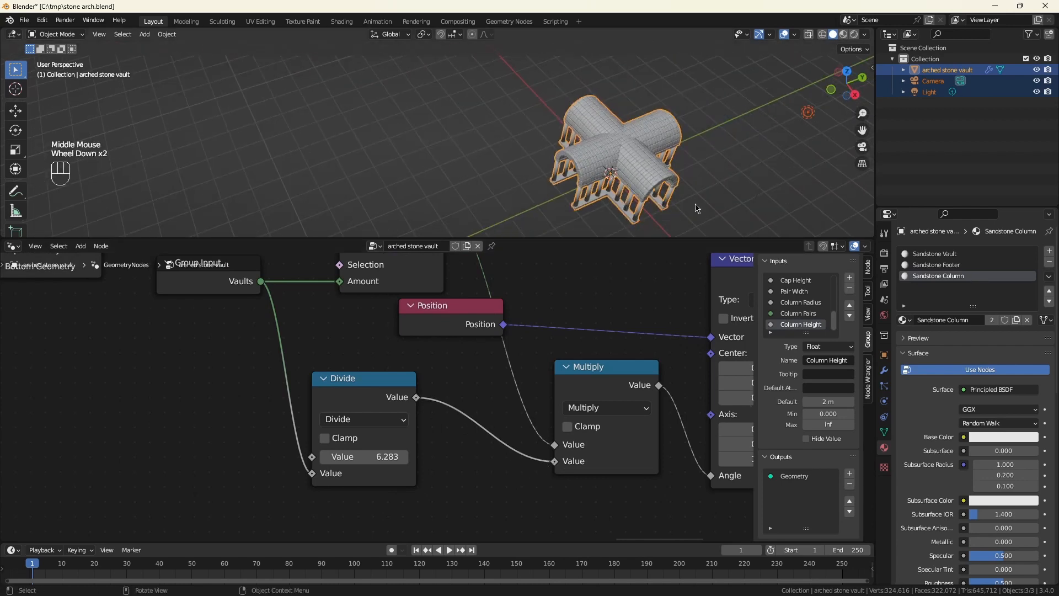
{"action": "middle_click_drag", "start_coordinate": [711, 207], "coordinate": [712, 177]}
{"action": "scroll", "coordinate": [712, 173], "scroll_direction": "up", "scroll_amount": 2}
{"action": "scroll", "coordinate": [712, 173], "scroll_direction": "up", "scroll_amount": 1}
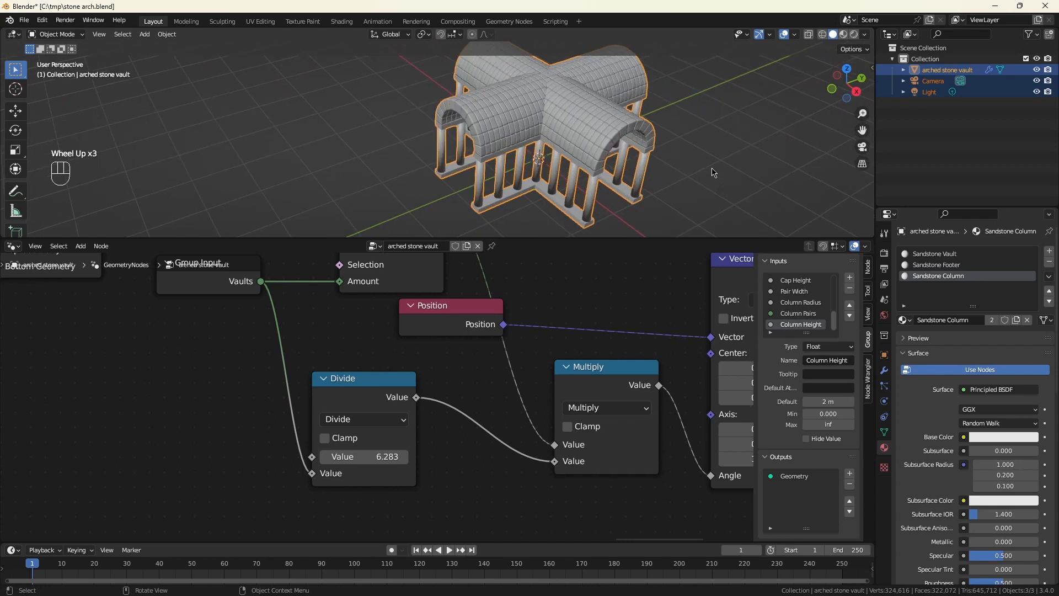
Try Vaults counts of 6 and 5 in the vault's geometry nodes modifier, and return the count to 4
{"action": "left_click", "coordinate": [884, 370]}
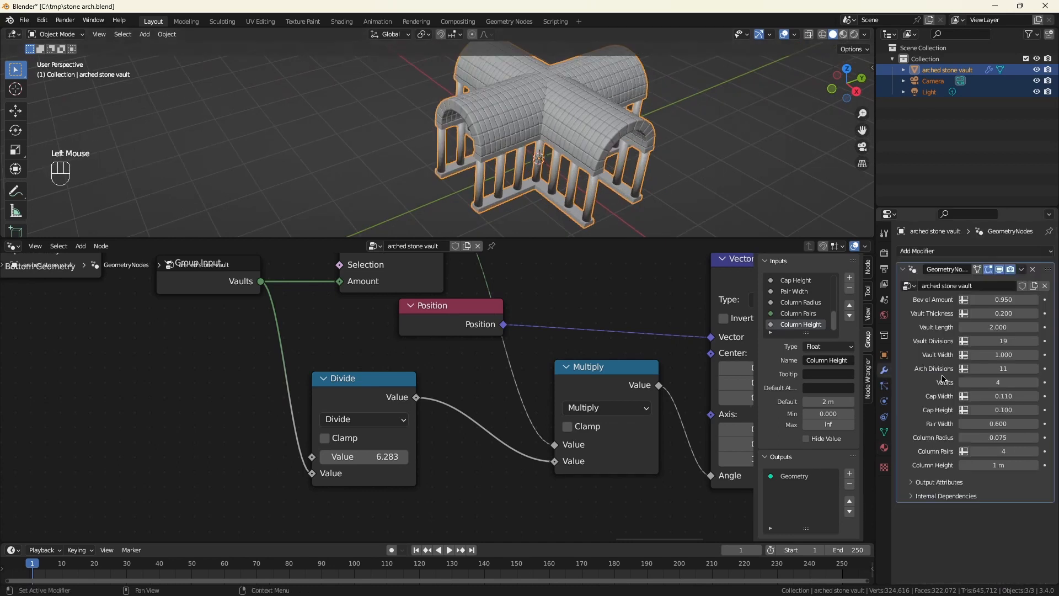
{"action": "left_click", "coordinate": [1035, 382]}
{"action": "left_click", "coordinate": [1034, 382]}
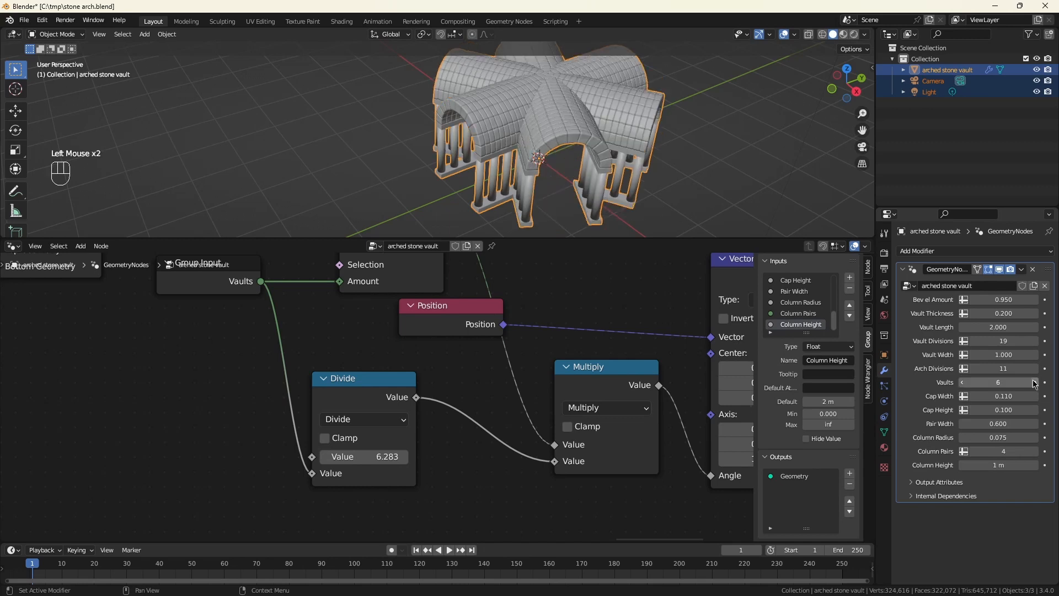
{"action": "left_click", "coordinate": [963, 382]}
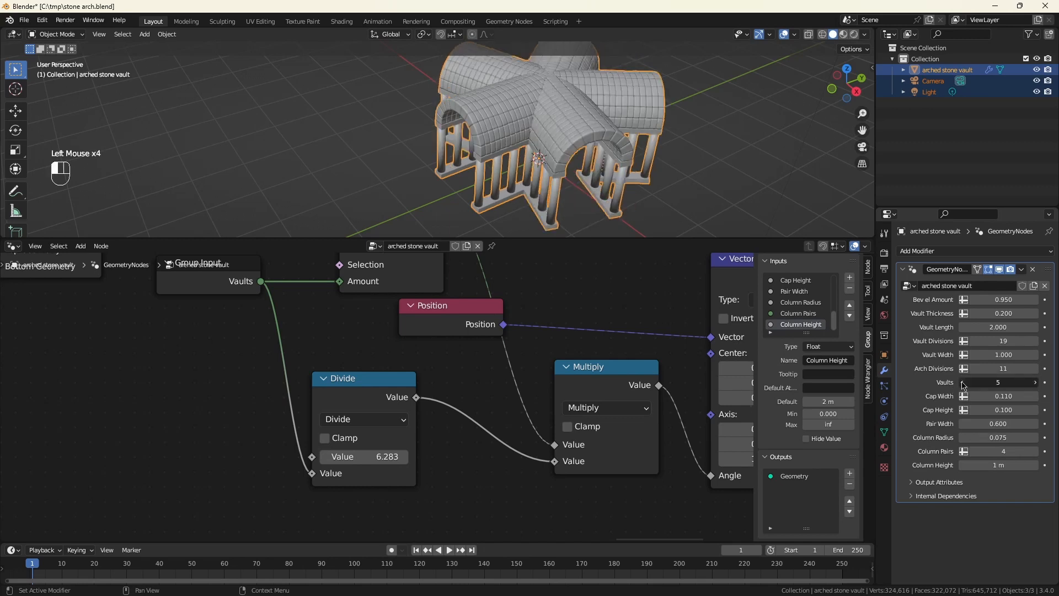
{"action": "left_click", "coordinate": [964, 383]}
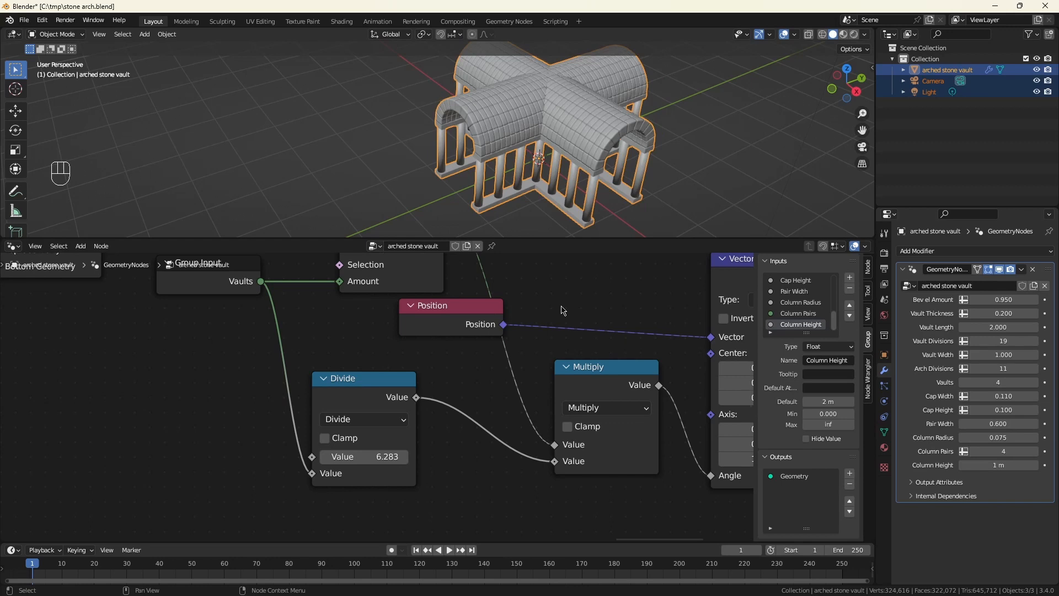
Check how the columns and footers meet between the crossing vaults, and save the file
{"action": "scroll", "coordinate": [546, 133], "scroll_direction": "up", "scroll_amount": 4}
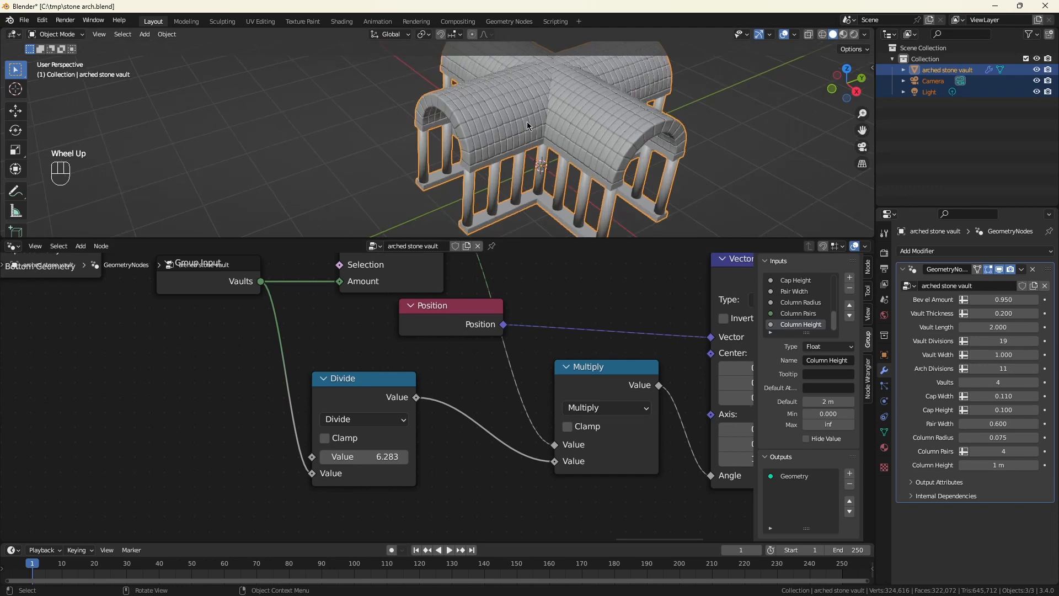
{"action": "middle_click_drag", "start_coordinate": [546, 133], "coordinate": [484, 123]}
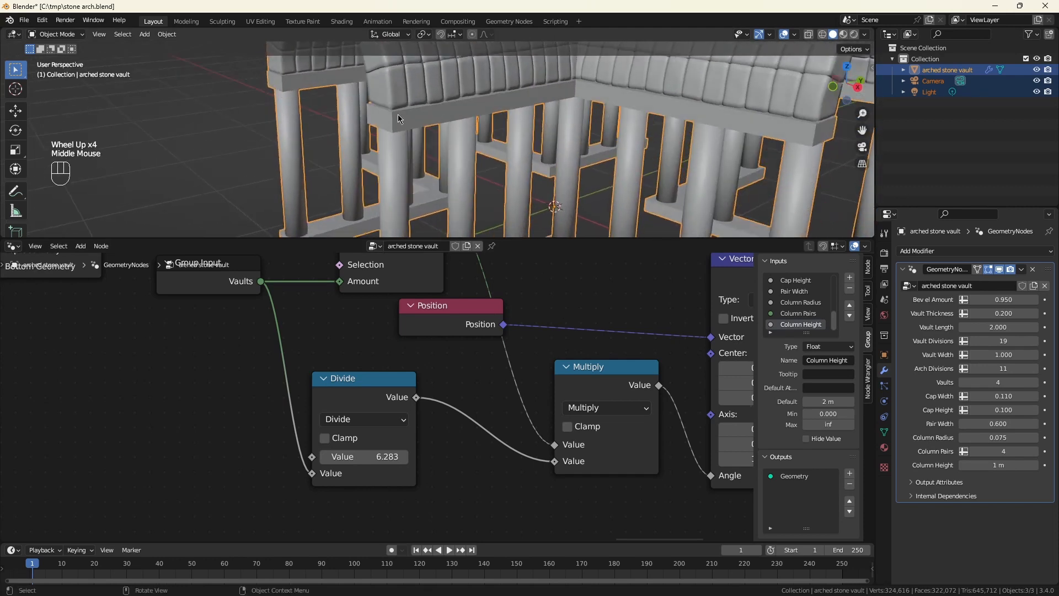
{"action": "scroll", "coordinate": [498, 103], "scroll_direction": "down", "scroll_amount": 1}
{"action": "scroll", "coordinate": [498, 103], "scroll_direction": "down", "scroll_amount": 2}
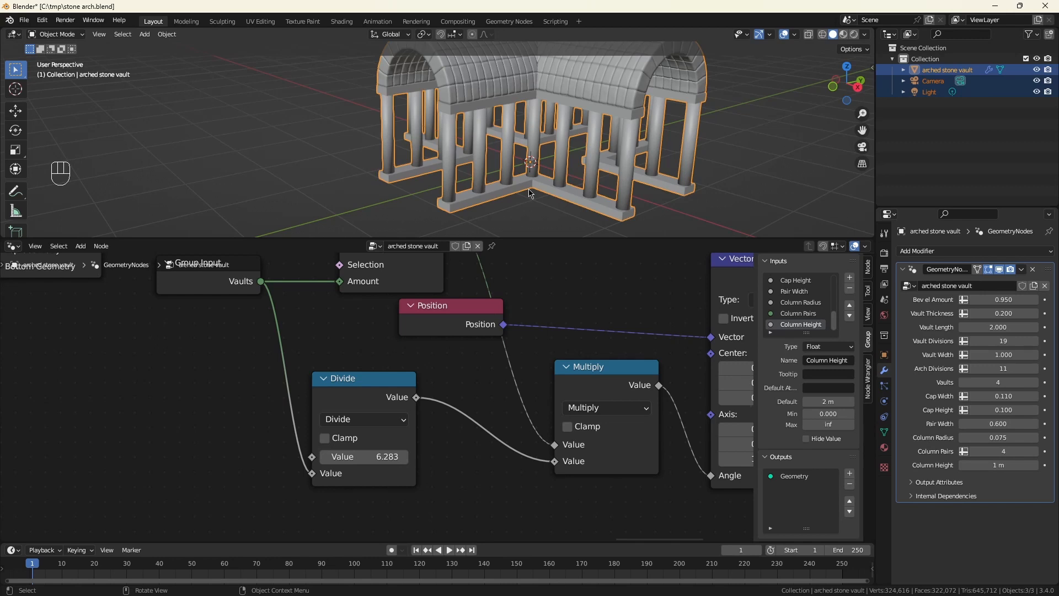
{"action": "scroll", "coordinate": [539, 172], "scroll_direction": "down", "scroll_amount": 3}
{"action": "scroll", "coordinate": [539, 173], "scroll_direction": "up", "scroll_amount": 1}
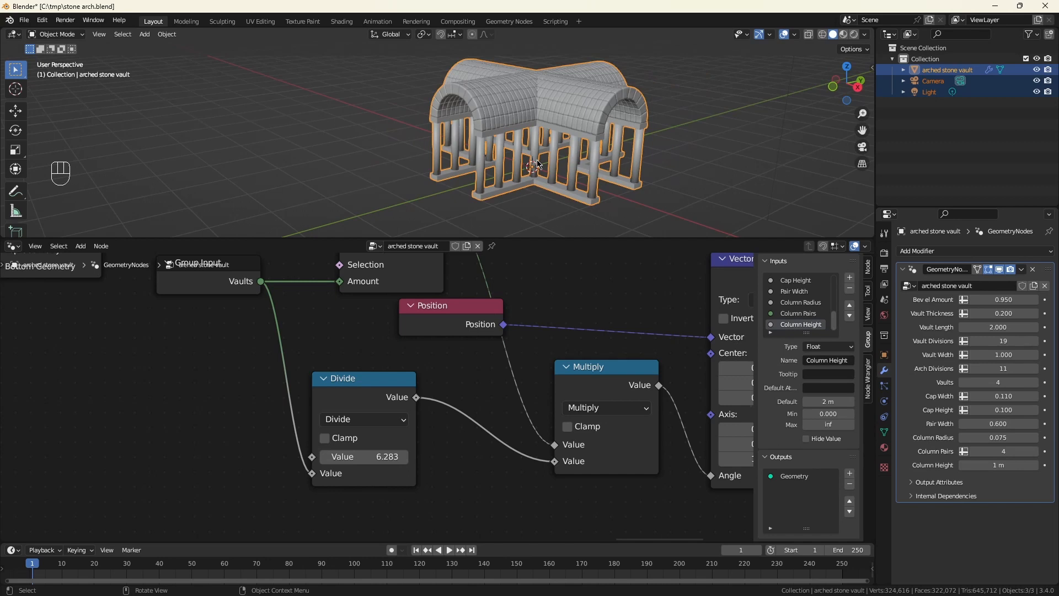
{"action": "key", "text": "ctrl+s"}
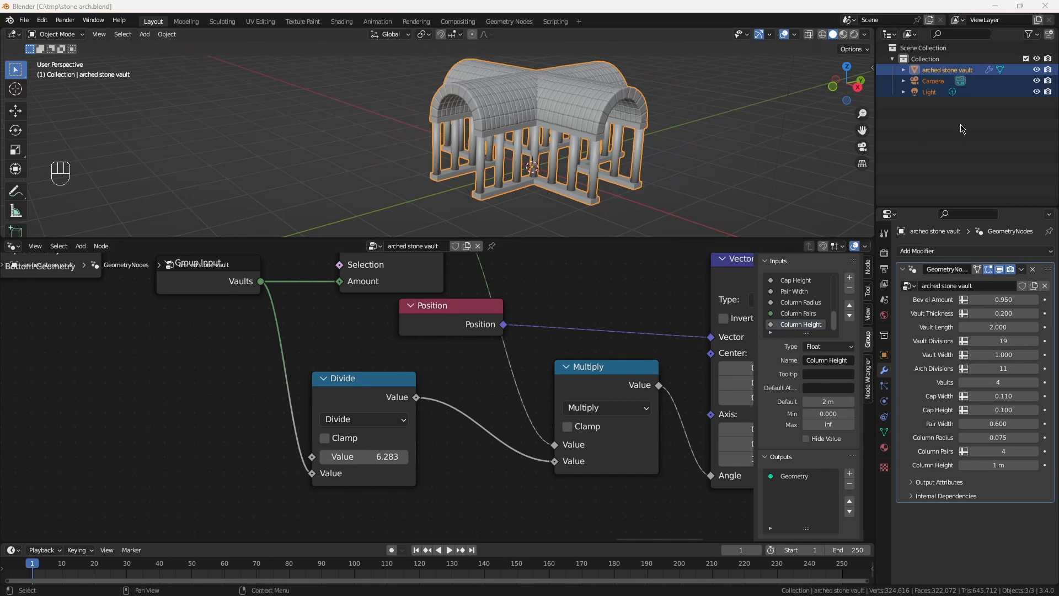
Change the scene's Light to a Sun and set its strength to 4
{"action": "left_click", "coordinate": [932, 92]}
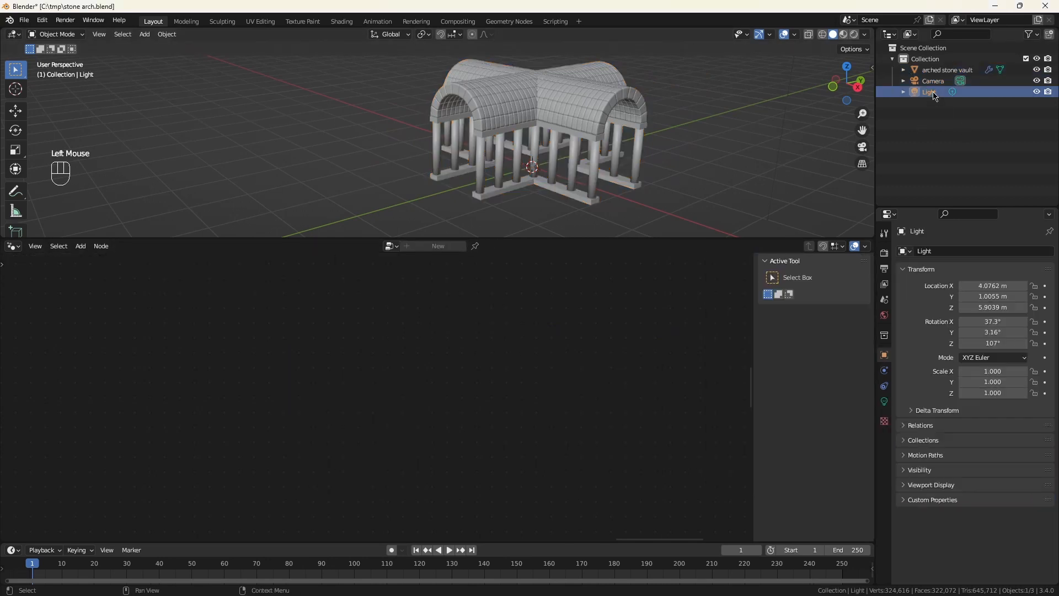
{"action": "left_click", "coordinate": [884, 401]}
{"action": "left_click", "coordinate": [957, 301]}
{"action": "left_click", "coordinate": [984, 327]}
{"action": "type", "text": "4"}
{"action": "key", "text": "Return"}
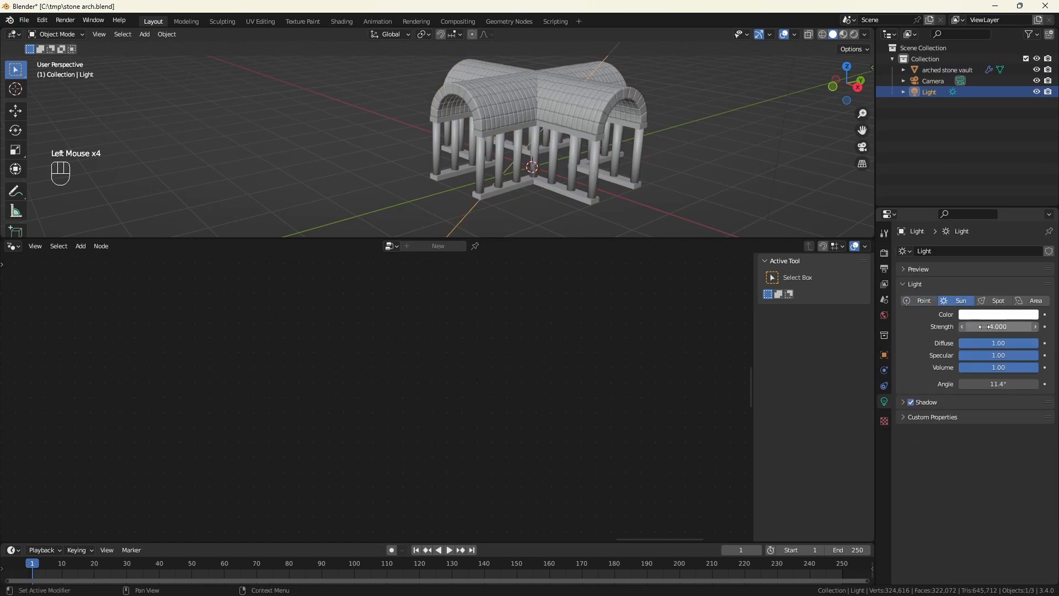
Display the viewport in rendered shading and re-aim the sun so its light falls across the vault at a lower angle
{"action": "left_click", "coordinate": [855, 34]}
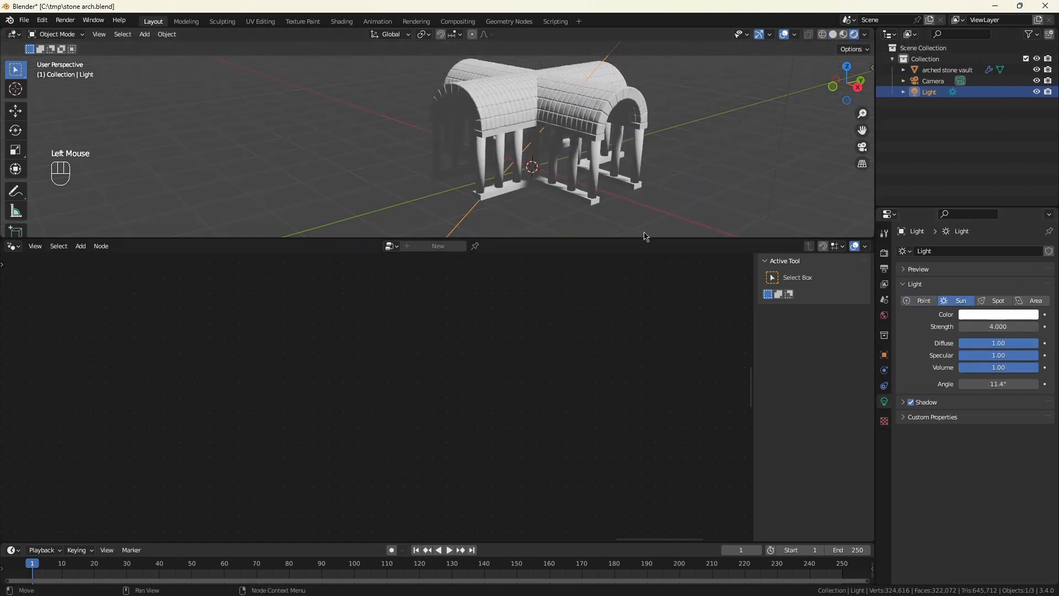
{"action": "middle_click_drag", "start_coordinate": [684, 177], "coordinate": [596, 135]}
{"action": "scroll", "coordinate": [557, 180], "scroll_direction": "down", "scroll_amount": 3}
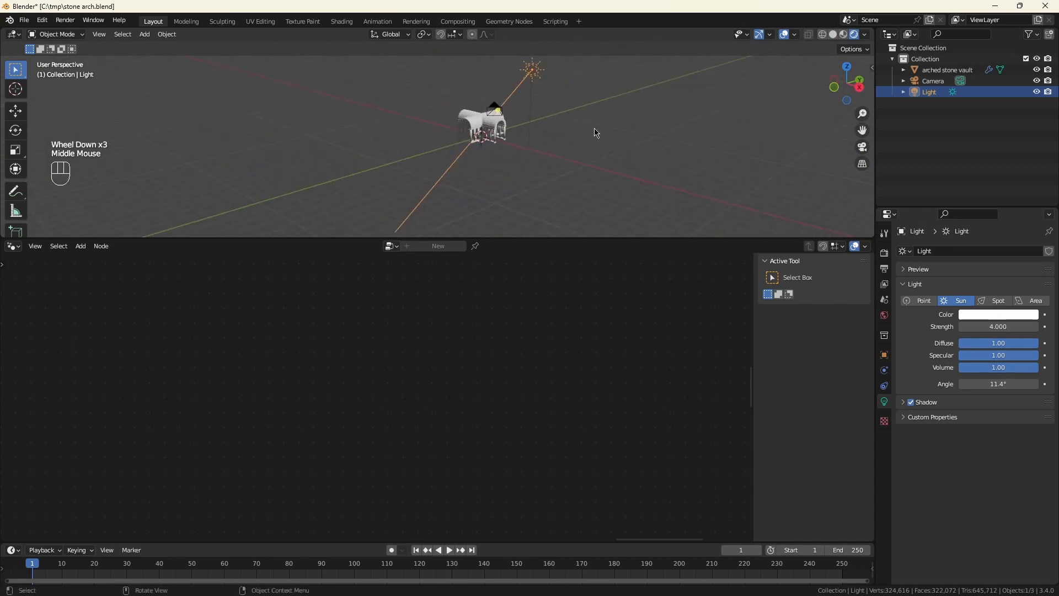
{"action": "scroll", "coordinate": [551, 108], "scroll_direction": "up", "scroll_amount": 3}
{"action": "scroll", "coordinate": [513, 105], "scroll_direction": "down", "scroll_amount": 1}
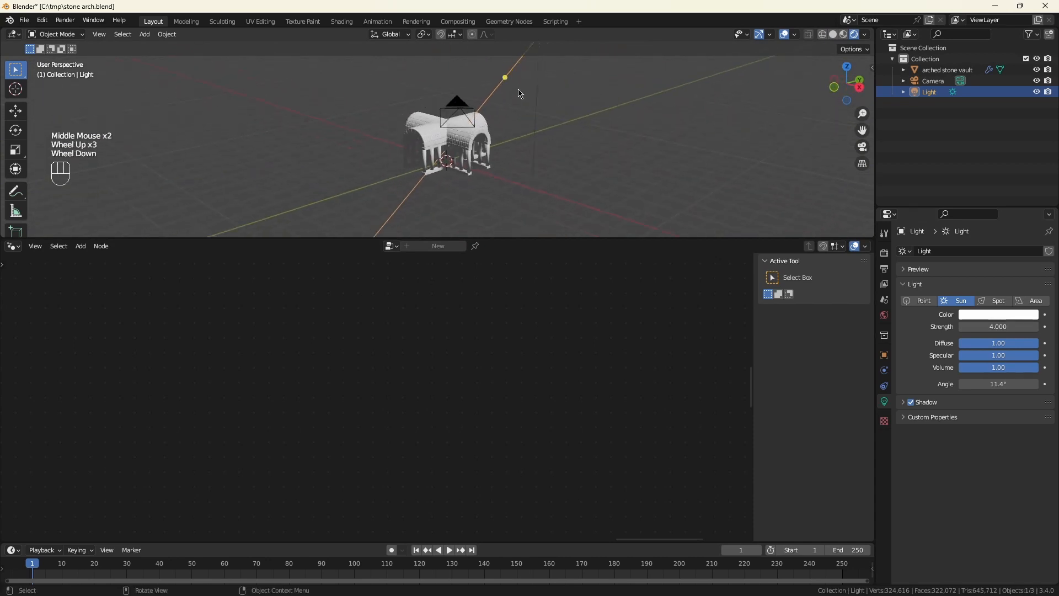
{"action": "left_click_drag", "start_coordinate": [505, 78], "coordinate": [487, 68]}
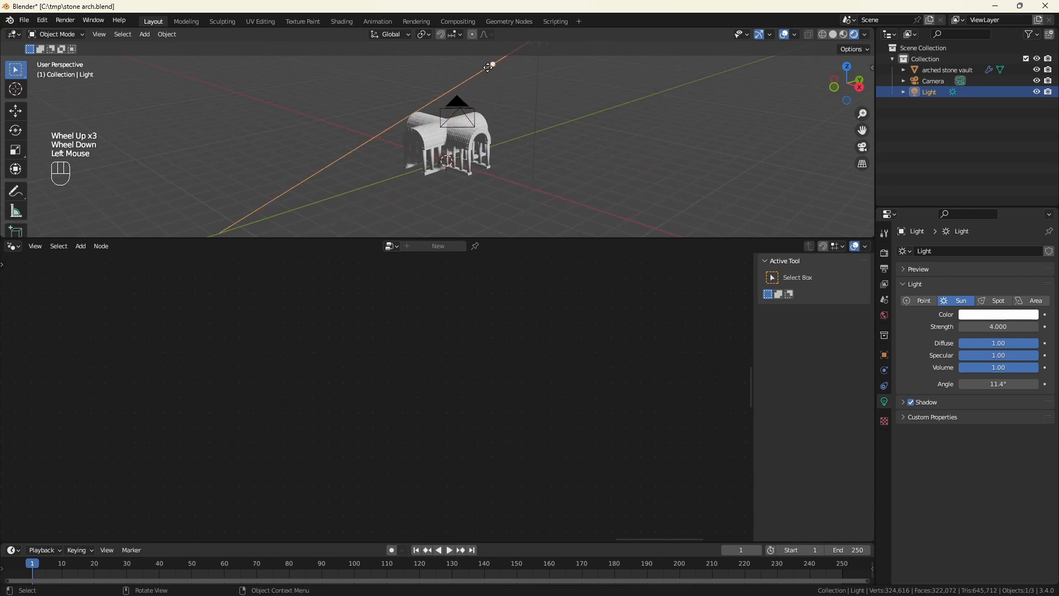
{"action": "middle_click_drag", "start_coordinate": [487, 67], "coordinate": [515, 157]}
{"action": "scroll", "coordinate": [590, 153], "scroll_direction": "down", "scroll_amount": 2}
{"action": "scroll", "coordinate": [593, 152], "scroll_direction": "up", "scroll_amount": 4}
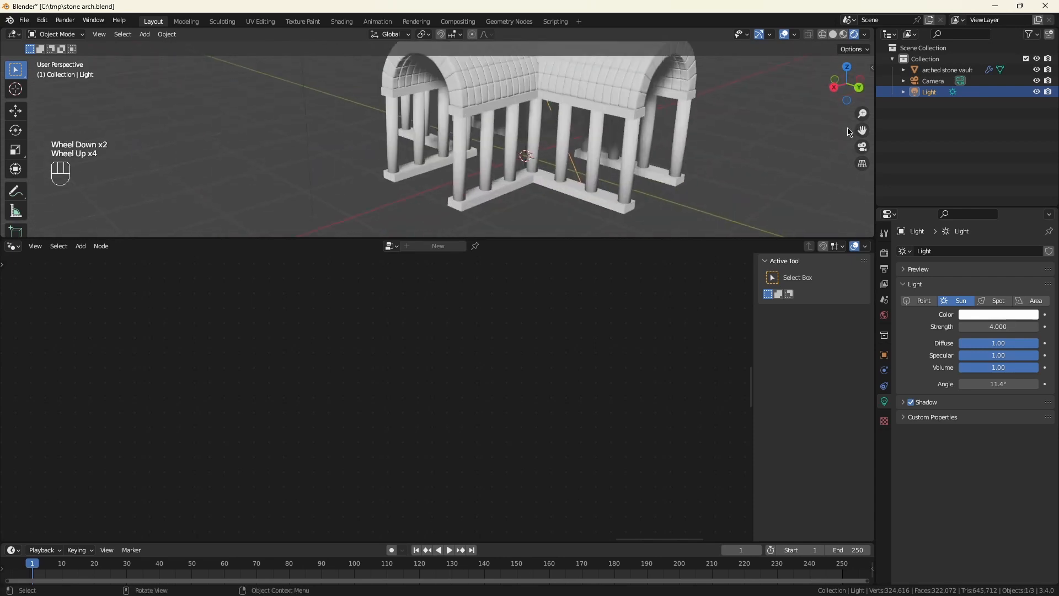
Set the render engine to Cycles with GPU Compute as the device
{"action": "left_click", "coordinate": [884, 253]}
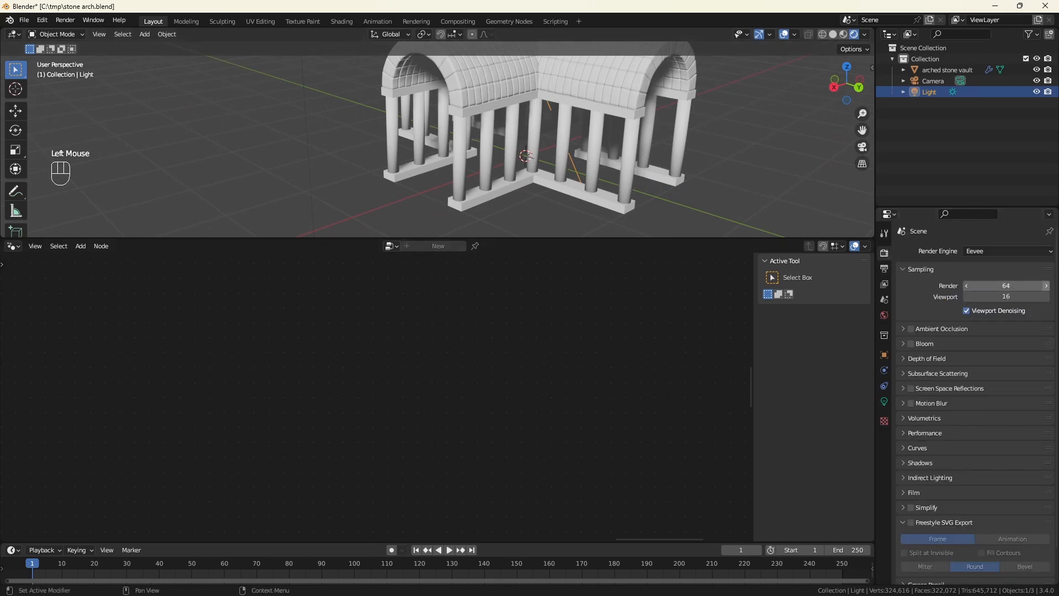
{"action": "left_click", "coordinate": [992, 251]}
{"action": "left_click", "coordinate": [989, 286]}
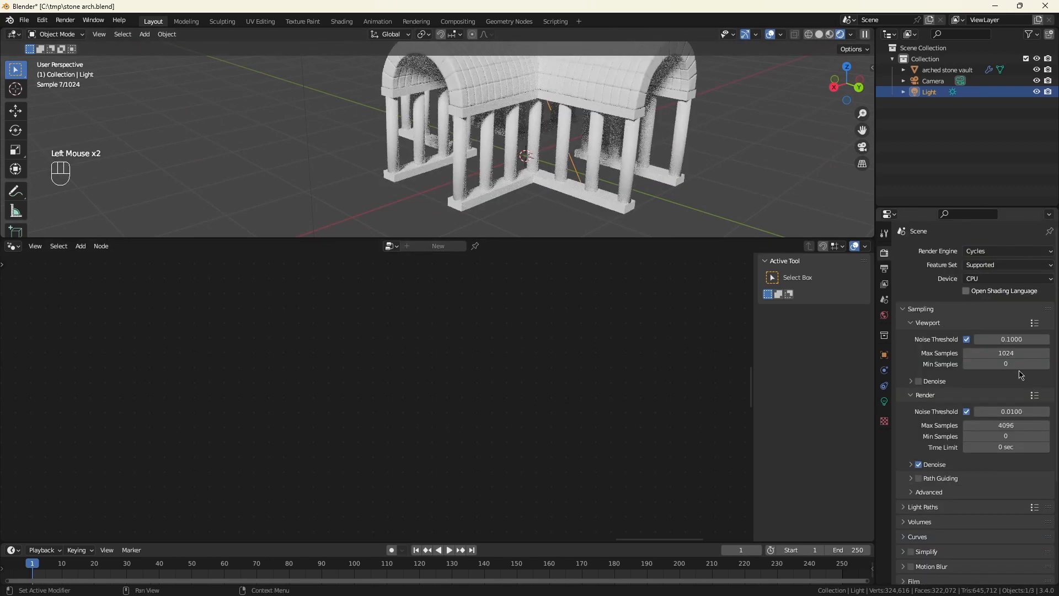
{"action": "left_click", "coordinate": [1008, 279]}
{"action": "left_click", "coordinate": [1001, 306]}
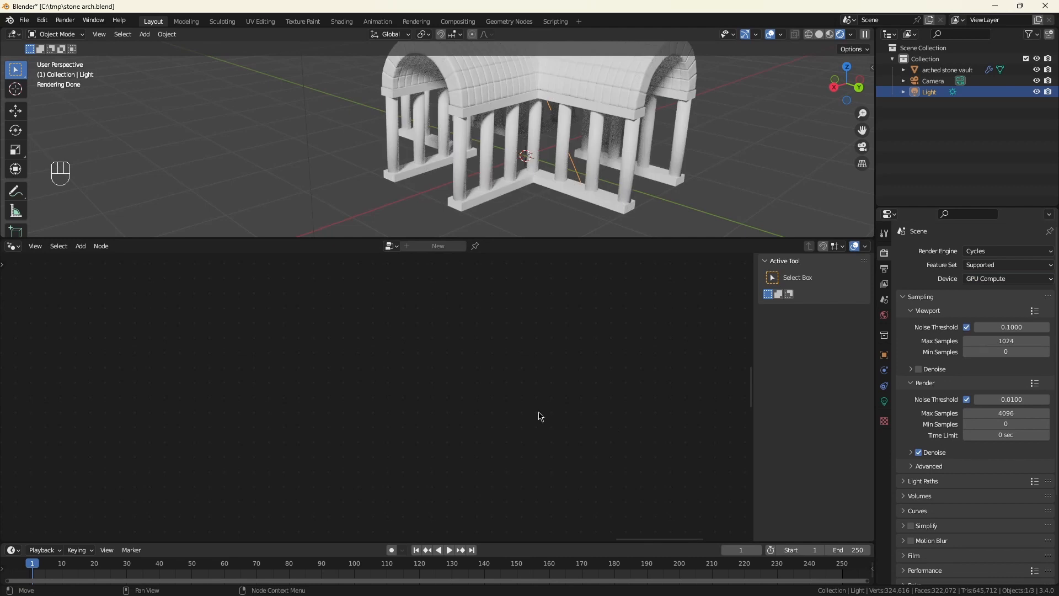
Show the arched stone vault's material nodes in the Shader Editor and assign the Sandstone Vault material to slot 3
{"action": "left_click", "coordinate": [961, 70]}
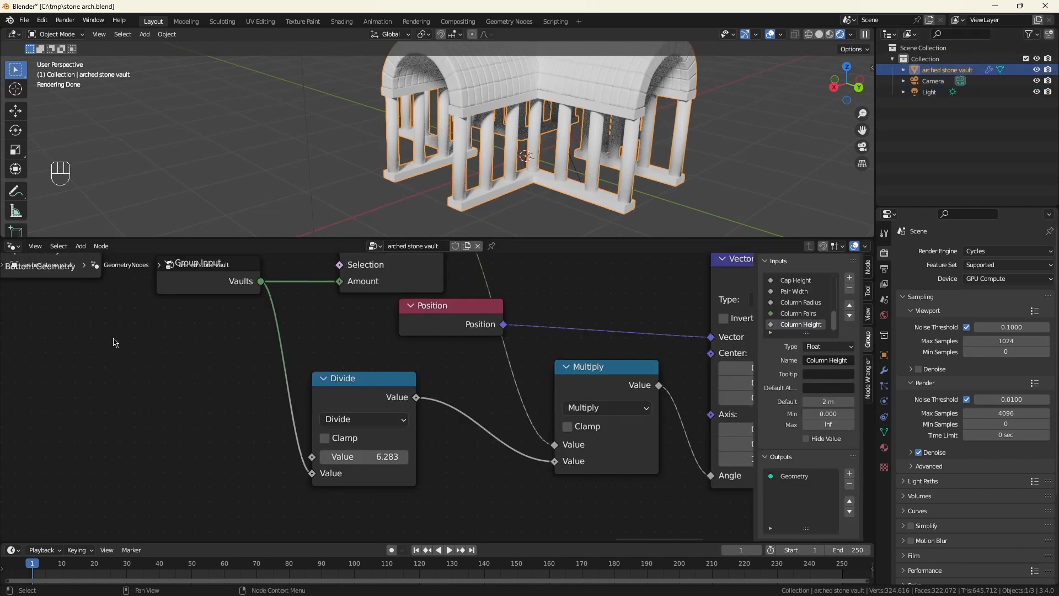
{"action": "left_click", "coordinate": [13, 246]}
{"action": "left_click", "coordinate": [53, 359]}
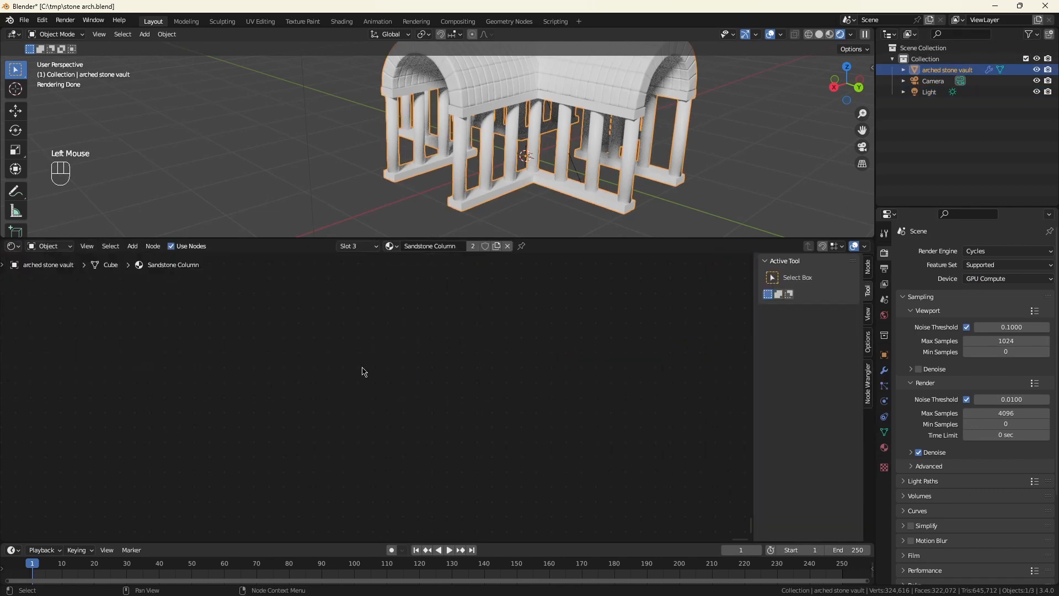
{"action": "left_click", "coordinate": [391, 246]}
{"action": "left_click", "coordinate": [449, 283]}
{"action": "left_click", "coordinate": [565, 339]}
{"action": "key", "text": "a"}
{"action": "key", "text": "KP_Decimal"}
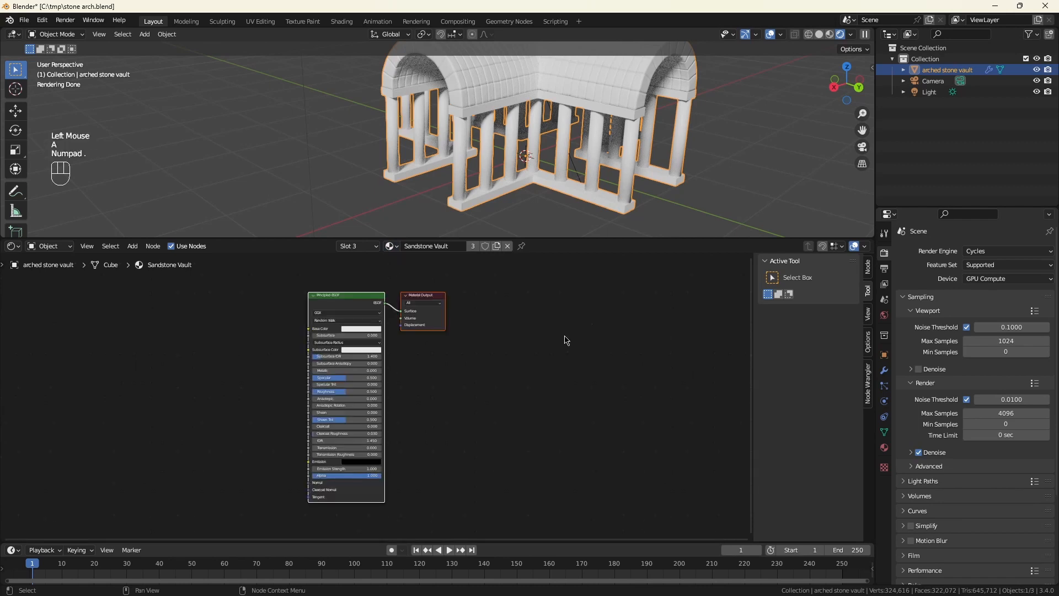
Add a Noise Texture node to the Sandstone Vault material and set its dimensions to 4D
{"action": "scroll", "coordinate": [421, 345], "scroll_direction": "down", "scroll_amount": 1}
{"action": "middle_click_drag", "start_coordinate": [285, 352], "coordinate": [525, 335]}
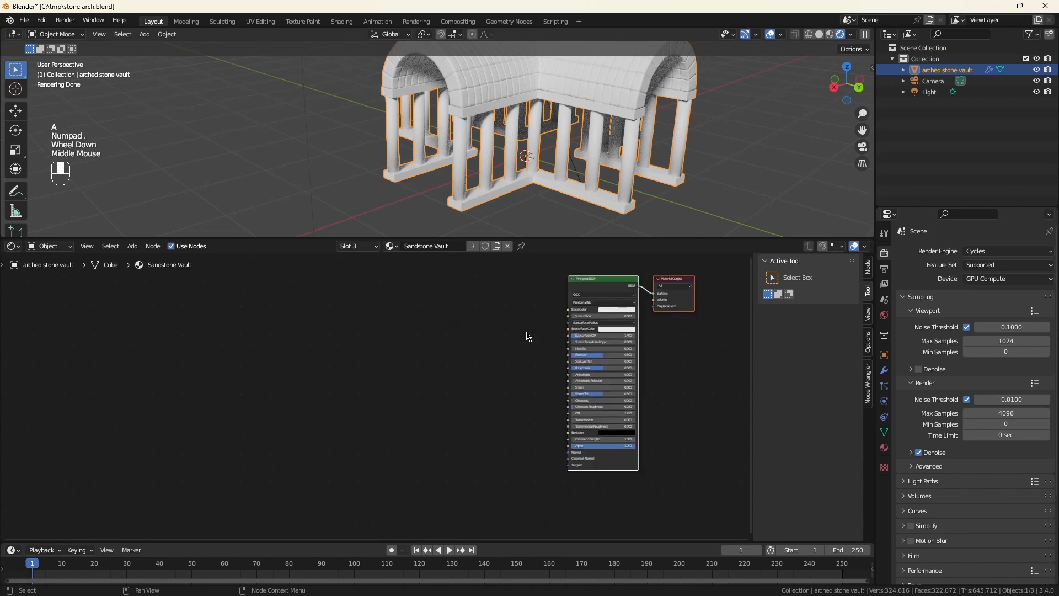
{"action": "left_click", "coordinate": [312, 313]}
{"action": "key", "text": "shift+a"}
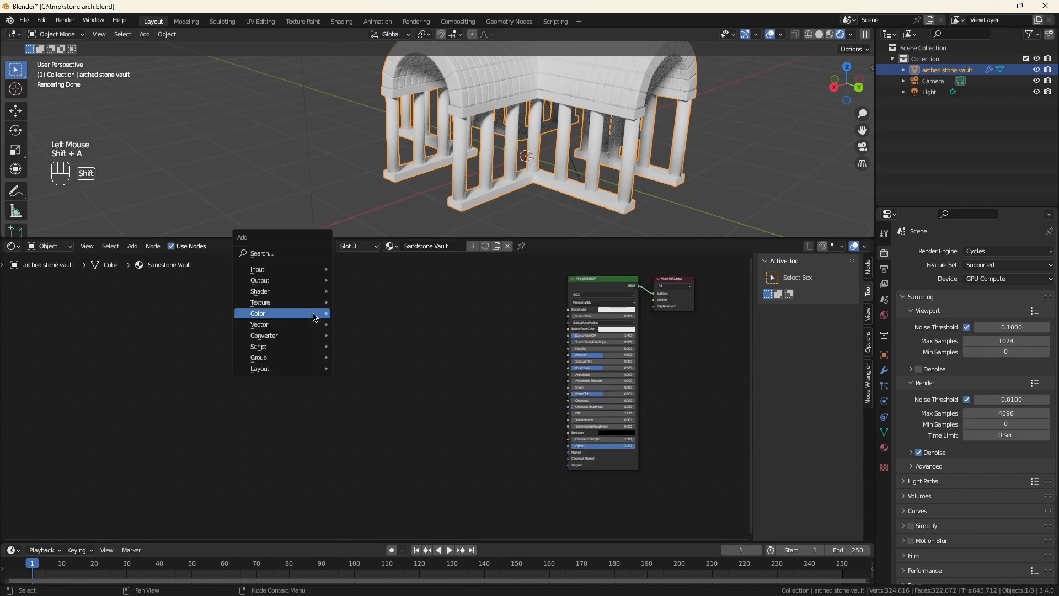
{"action": "type", "text": "snoi"}
{"action": "left_click", "coordinate": [385, 332]}
{"action": "left_click", "coordinate": [409, 319]}
{"action": "scroll", "coordinate": [287, 326], "scroll_direction": "up", "scroll_amount": 4}
{"action": "left_click", "coordinate": [432, 305]}
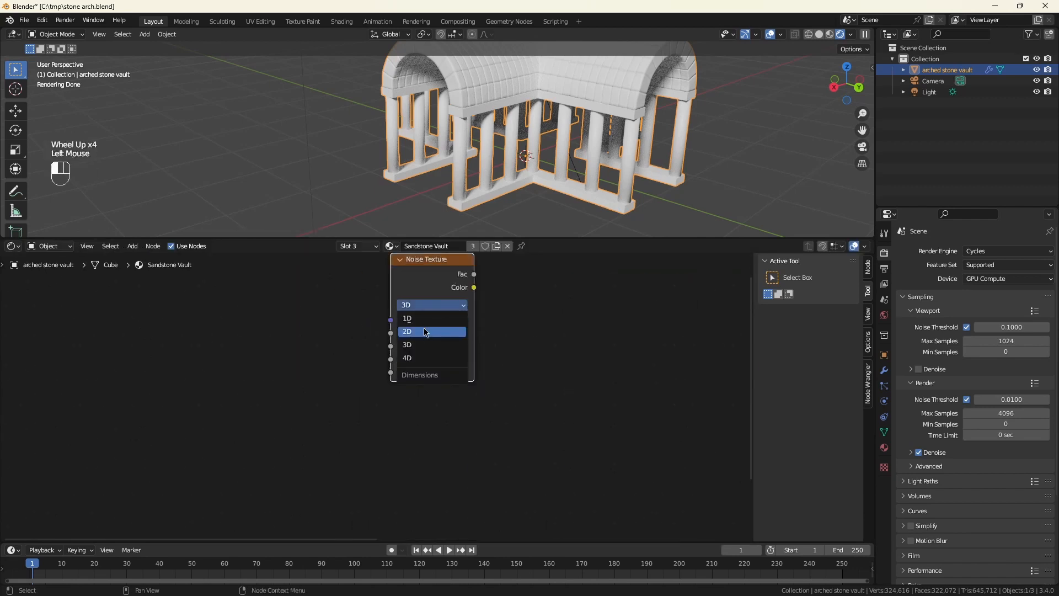
{"action": "left_click", "coordinate": [458, 359]}
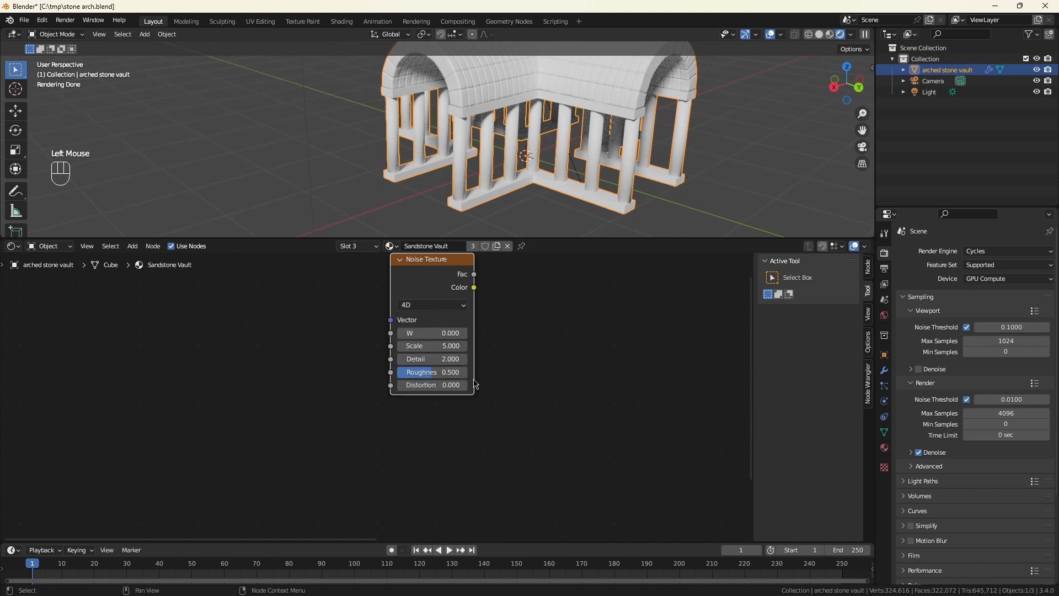
Give the Noise Texture a Mapping and Texture Coordinate setup, driving the mapping with Object coordinates
{"action": "left_click", "coordinate": [436, 263]}
{"action": "key", "text": "ctrl+t"}
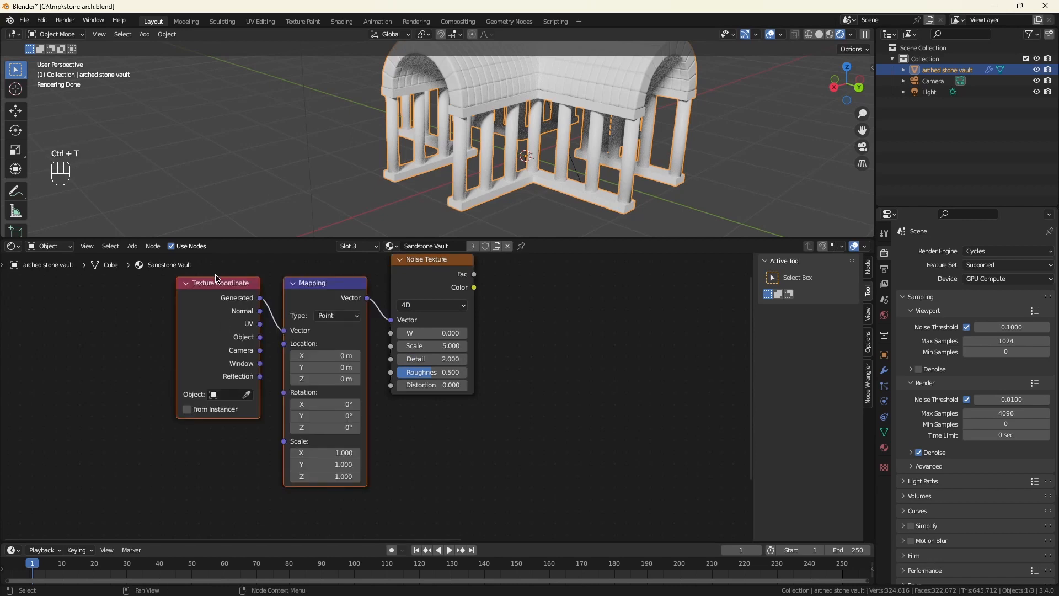
{"action": "left_click", "coordinate": [217, 288]}
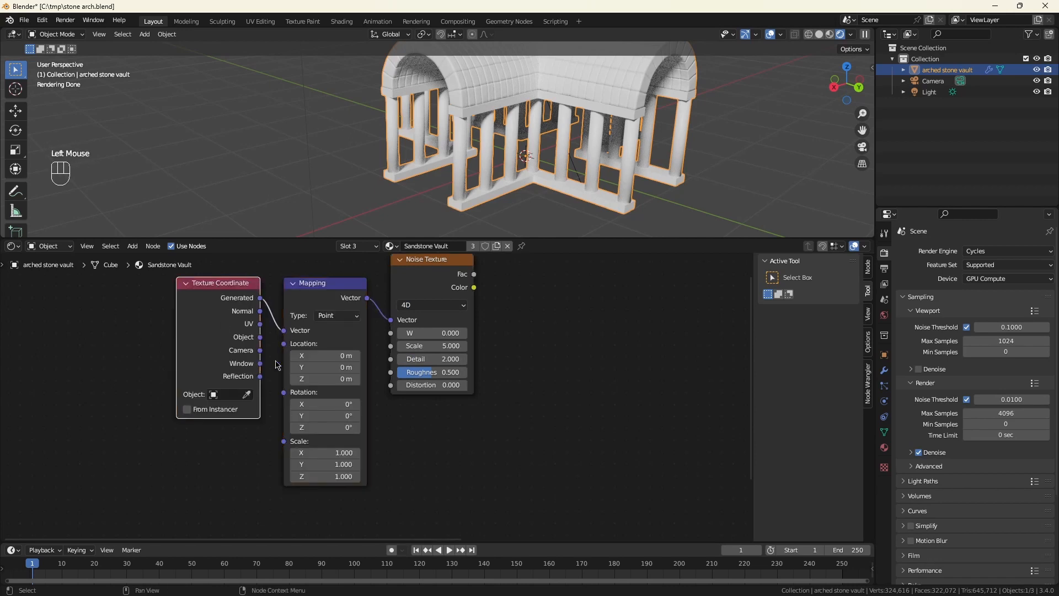
{"action": "left_click_drag", "start_coordinate": [260, 337], "coordinate": [281, 333]}
{"action": "scroll", "coordinate": [423, 418], "scroll_direction": "down", "scroll_amount": 3}
{"action": "middle_click_drag", "start_coordinate": [423, 418], "coordinate": [378, 413]}
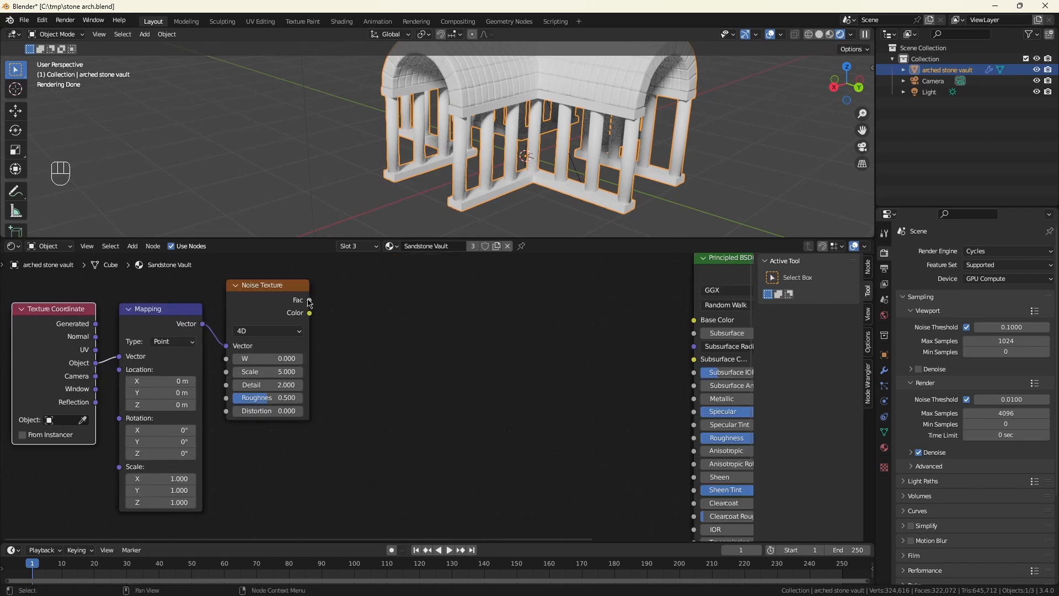
Add a ColorRamp fed by the Noise Texture's Fac output and connect its Color to the Principled BSDF's Base Color
{"action": "left_click_drag", "start_coordinate": [310, 300], "coordinate": [381, 307]}
{"action": "type", "text": "ramp"}
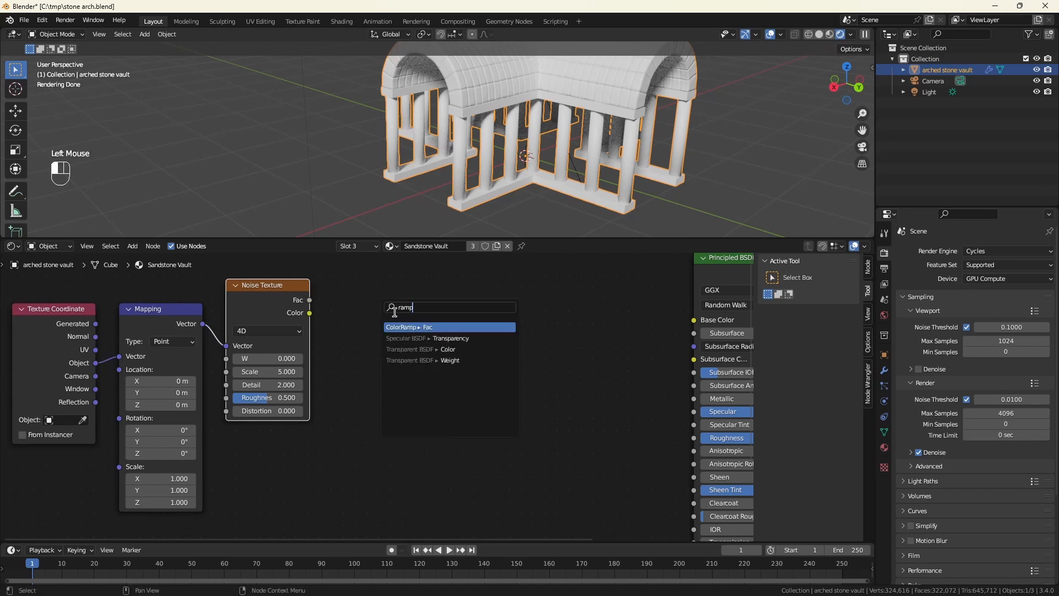
{"action": "left_click", "coordinate": [422, 326]}
{"action": "scroll", "coordinate": [510, 296], "scroll_direction": "up", "scroll_amount": 3}
{"action": "scroll", "coordinate": [510, 296], "scroll_direction": "down", "scroll_amount": 4}
{"action": "left_click", "coordinate": [511, 296]}
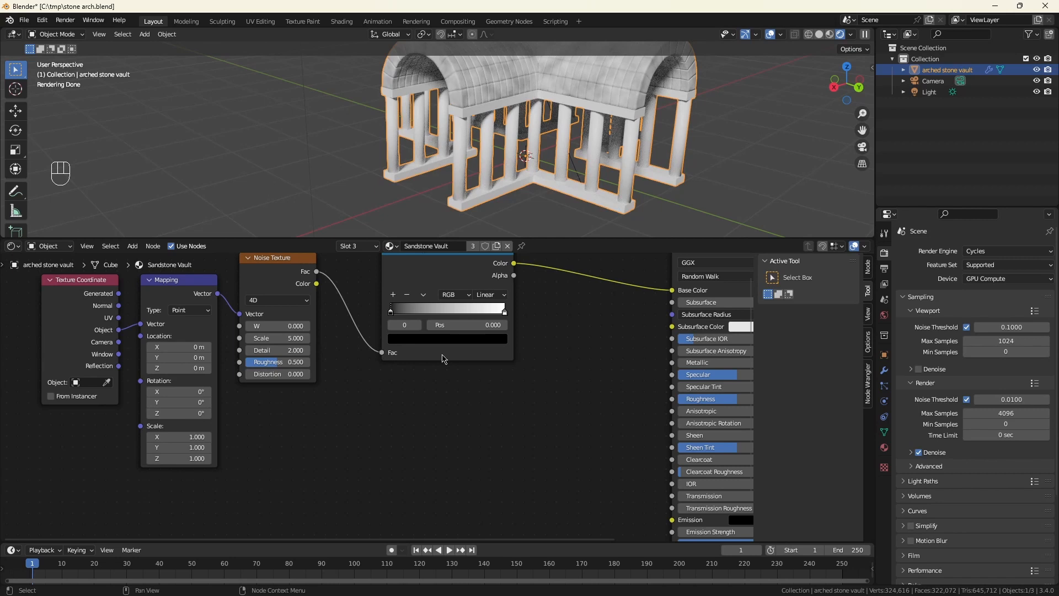
Set the ColorRamp's first stop to the cream hex colour fff5d1
{"action": "scroll", "coordinate": [400, 300], "scroll_direction": "up", "scroll_amount": 3}
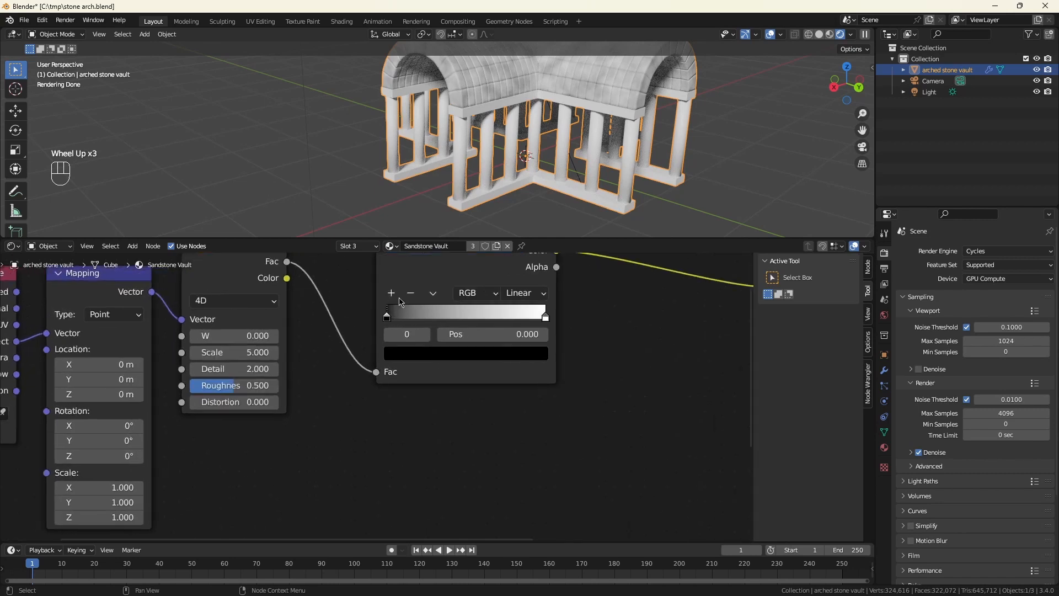
{"action": "left_click", "coordinate": [444, 373]}
{"action": "left_click", "coordinate": [473, 285]}
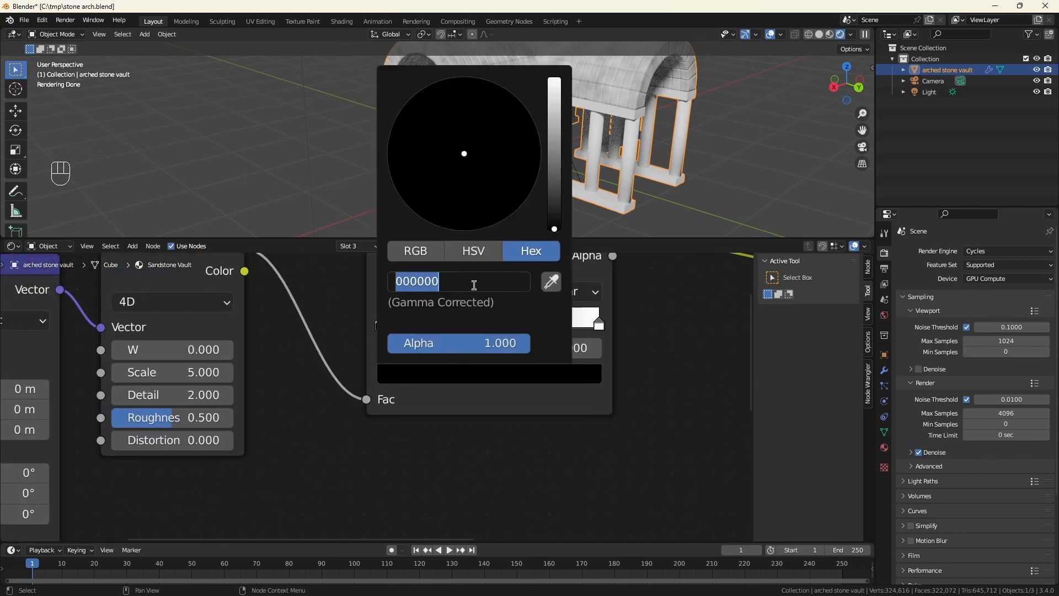
{"action": "type", "text": "ff"}
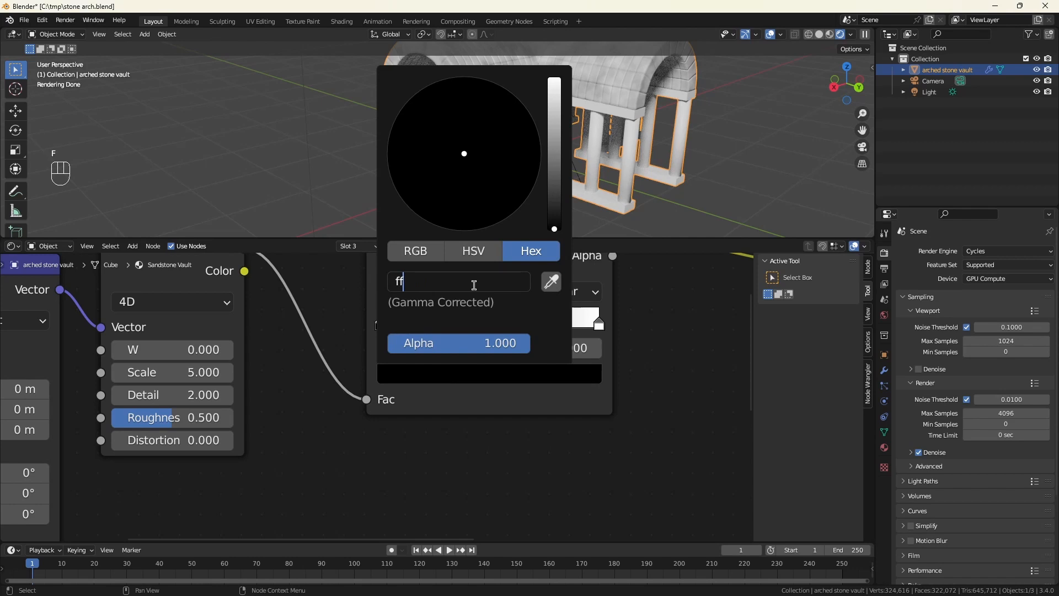
{"action": "type", "text": "f5d1"}
{"action": "key", "text": "Return"}
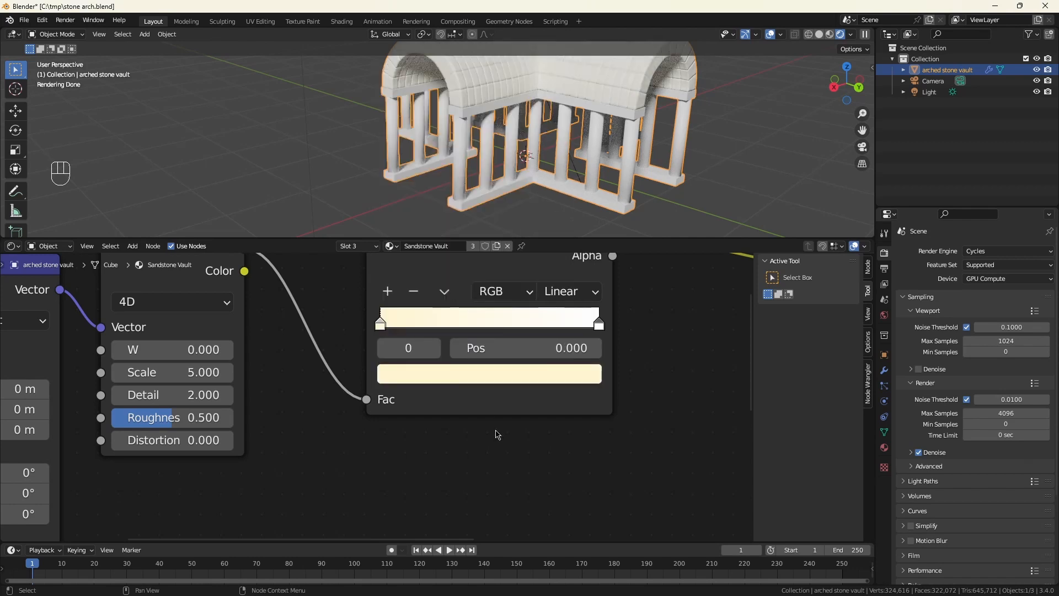
Colour the ColorRamp's end stop medium brown, and position the cream stop at about 0.164 and the brown stop at about 0.682
{"action": "left_click", "coordinate": [599, 324]}
{"action": "left_click", "coordinate": [554, 374]}
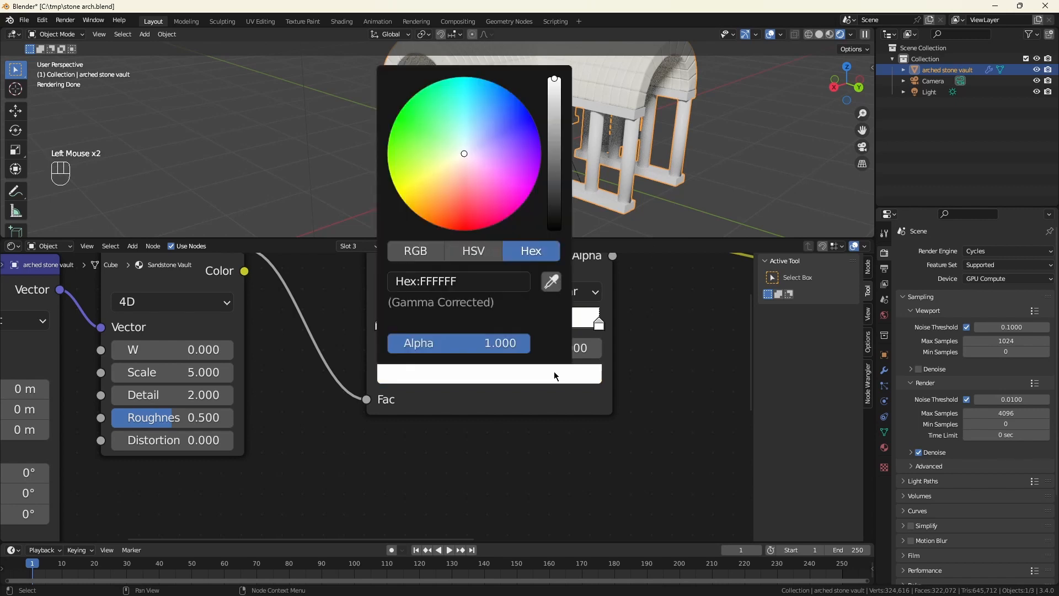
{"action": "left_click", "coordinate": [474, 283]}
{"action": "type", "text": "7b"}
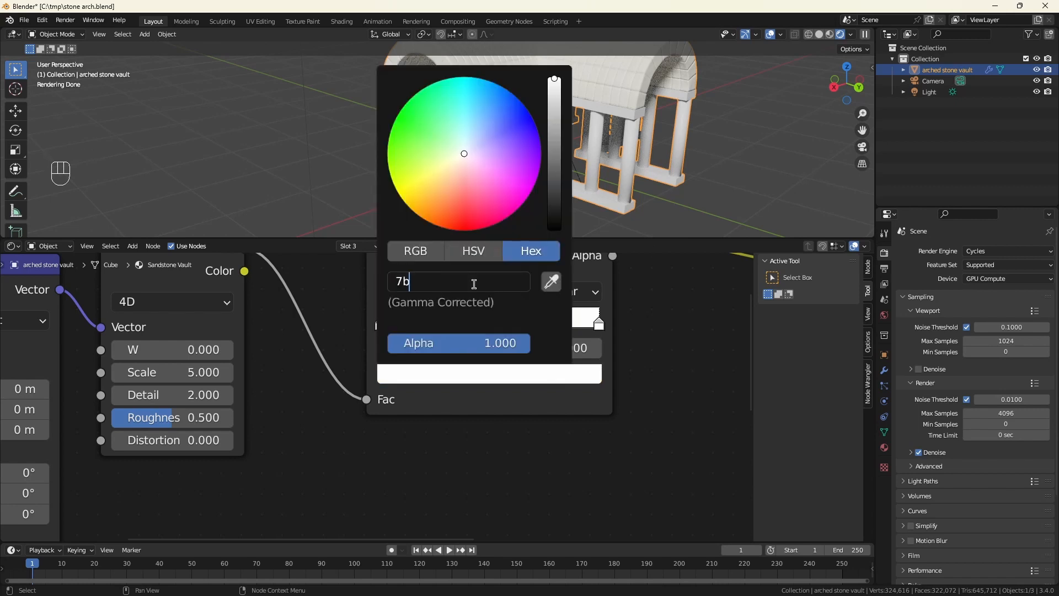
{"action": "type", "text": "63"}
{"action": "type", "text": "0"}
{"action": "key", "text": "Return"}
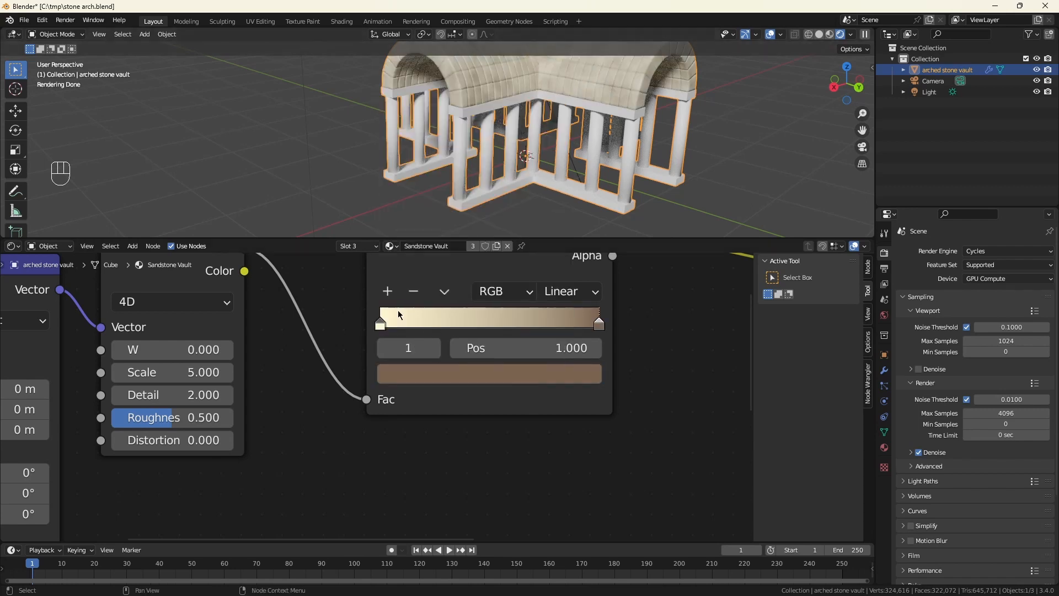
{"action": "left_click_drag", "start_coordinate": [379, 322], "coordinate": [416, 322]}
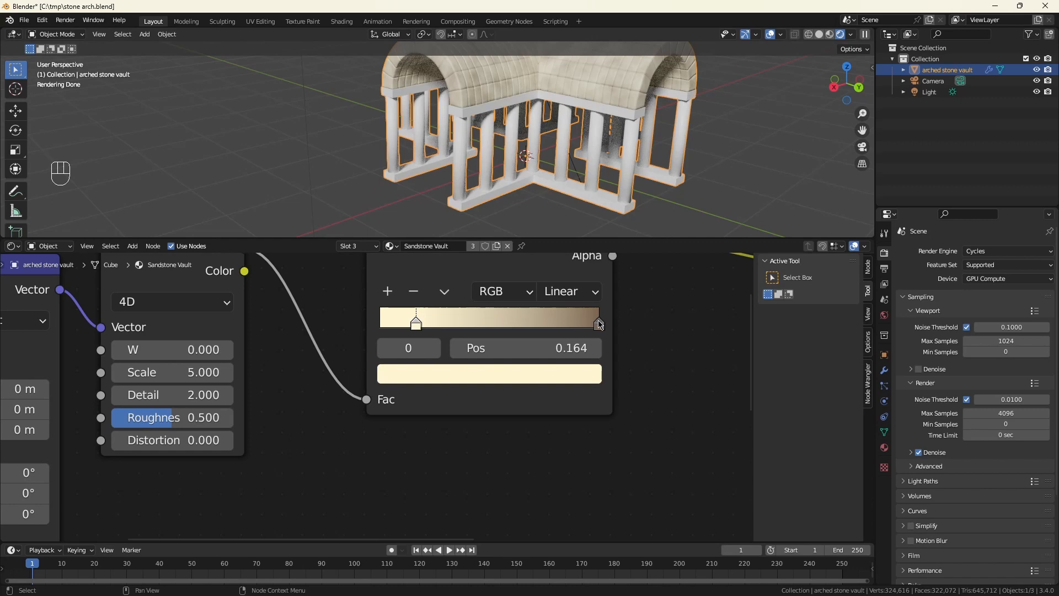
{"action": "left_click_drag", "start_coordinate": [600, 324], "coordinate": [529, 324]}
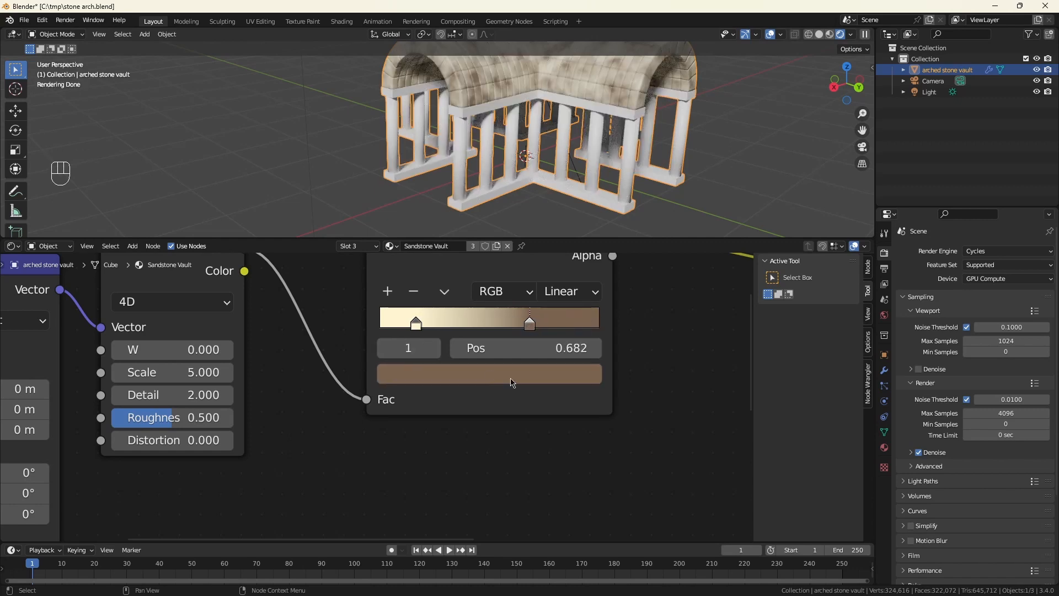
Add an Attribute node below the Mapping setup and set its attribute name to Stone Index
{"action": "scroll", "coordinate": [554, 458], "scroll_direction": "down", "scroll_amount": 6}
{"action": "middle_click_drag", "start_coordinate": [449, 463], "coordinate": [640, 353]}
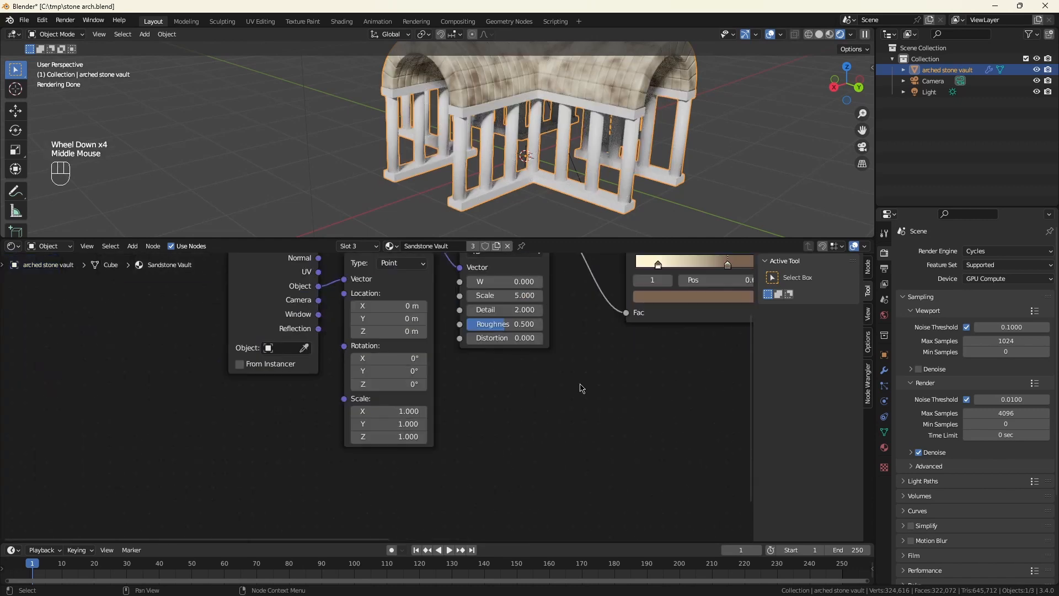
{"action": "middle_click_drag", "start_coordinate": [544, 416], "coordinate": [641, 370]}
{"action": "scroll", "coordinate": [473, 438], "scroll_direction": "down", "scroll_amount": 2}
{"action": "middle_click_drag", "start_coordinate": [407, 442], "coordinate": [491, 406]}
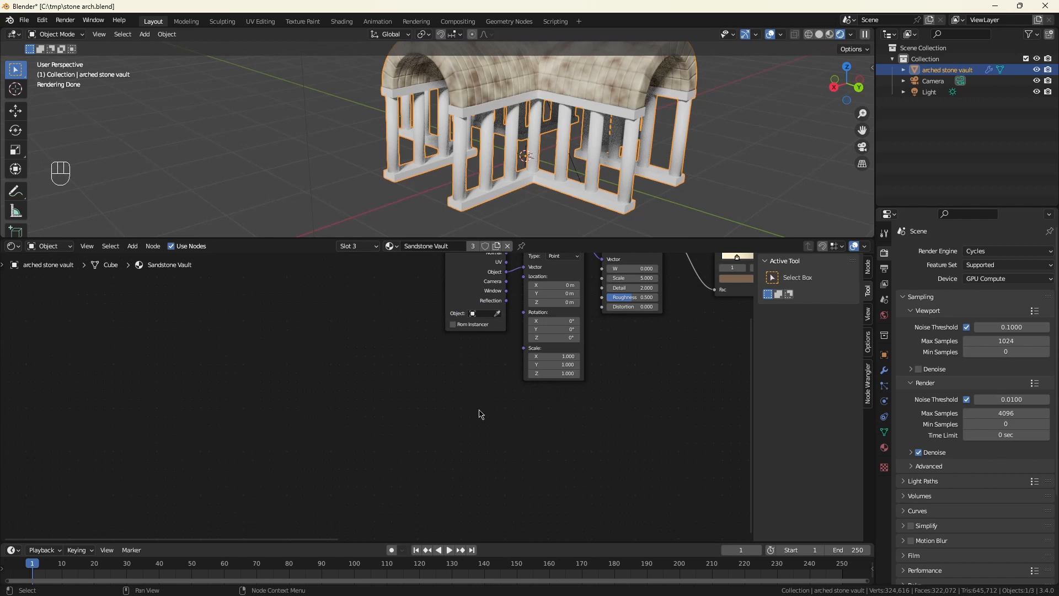
{"action": "key", "text": "shift+a"}
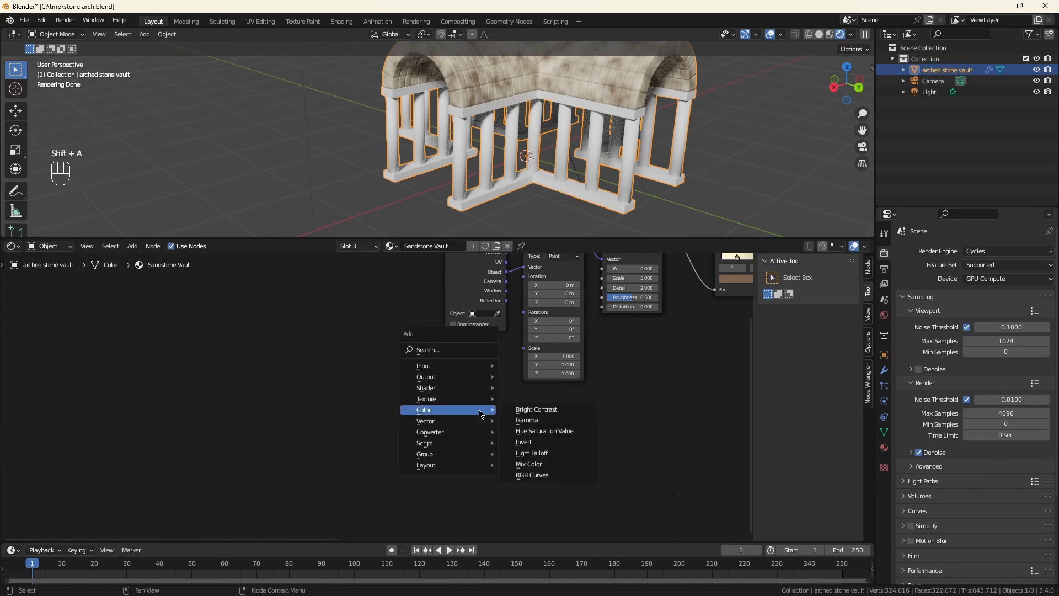
{"action": "type", "text": "satt"}
{"action": "key", "text": "Return"}
{"action": "left_click", "coordinate": [492, 475]}
{"action": "scroll", "coordinate": [493, 476], "scroll_direction": "up", "scroll_amount": 2}
{"action": "left_click", "coordinate": [391, 447]}
{"action": "type", "text": "Stone Index"}
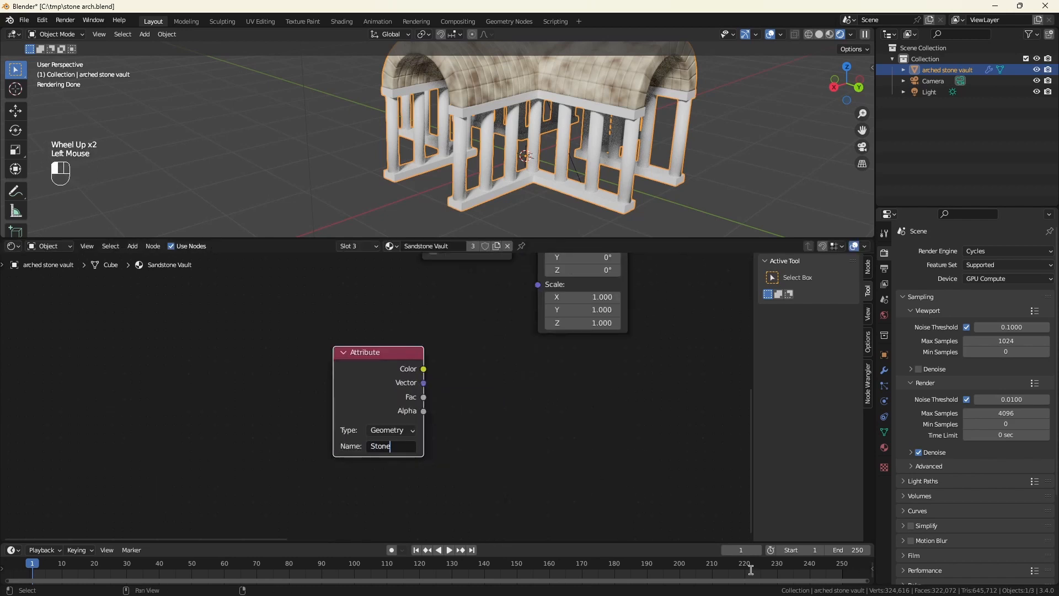
{"action": "key", "text": "Return"}
Duplicate the Attribute node below the original and set the copy's attribute name to Vault Index
{"action": "key", "text": "shift+d"}
{"action": "scroll", "coordinate": [456, 411], "scroll_direction": "down", "scroll_amount": 2}
{"action": "scroll", "coordinate": [433, 507], "scroll_direction": "up", "scroll_amount": 2}
{"action": "left_click", "coordinate": [419, 503]}
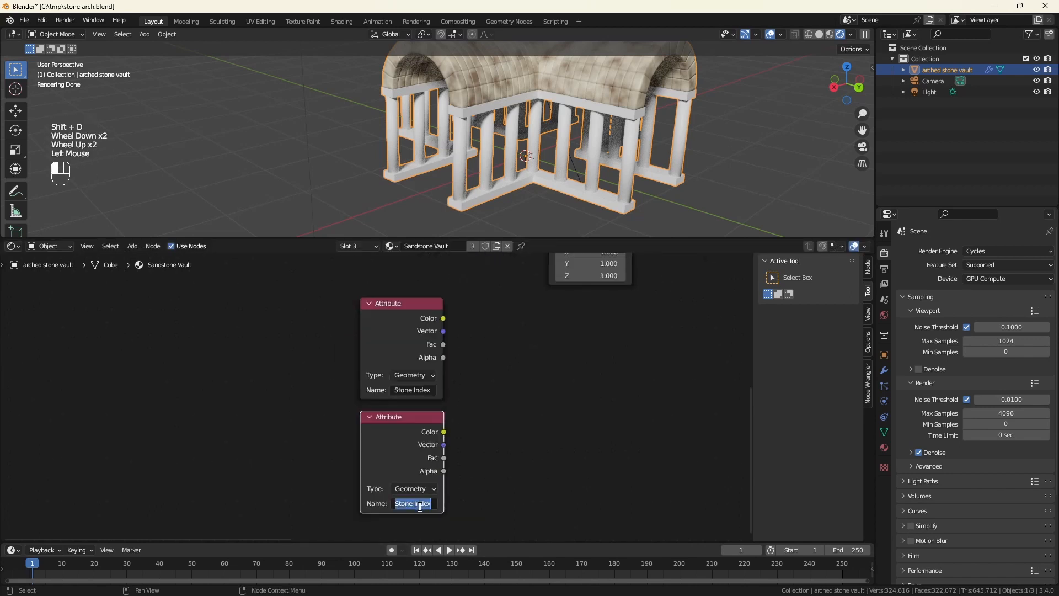
{"action": "type", "text": "Vault Index"}
{"action": "key", "text": "Return"}
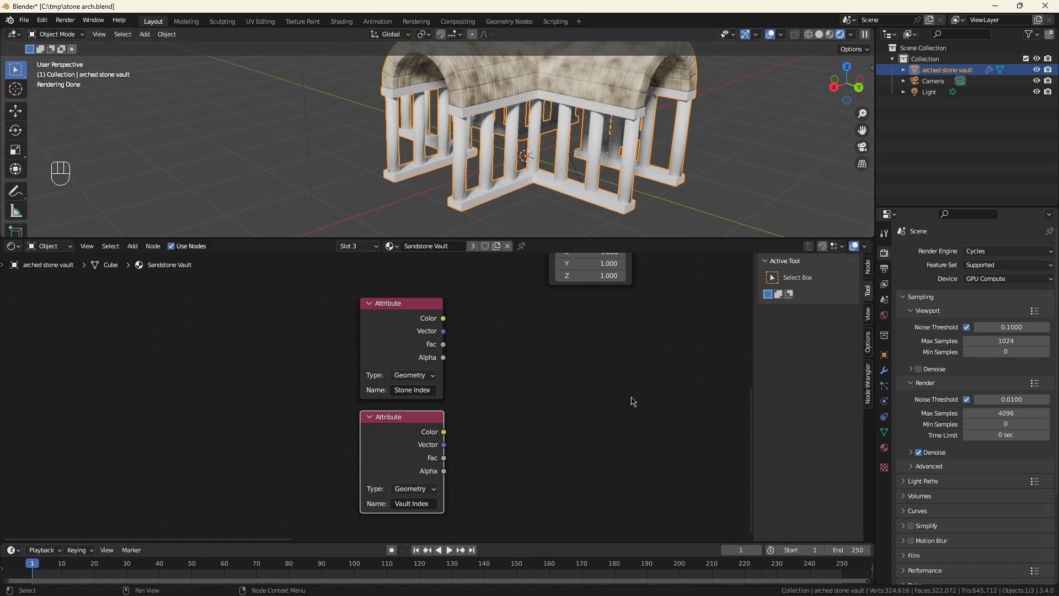
Feed the Fac output of each Attribute node into its own Math Add node with an added value of 1.000
{"action": "left_click_drag", "start_coordinate": [442, 345], "coordinate": [513, 314]}
{"action": "type", "text": "add"}
{"action": "key", "text": "Return"}
{"action": "key", "text": "shift+d"}
{"action": "left_click", "coordinate": [512, 418]}
{"action": "left_click_drag", "start_coordinate": [443, 457], "coordinate": [469, 484]}
{"action": "scroll", "coordinate": [597, 456], "scroll_direction": "down", "scroll_amount": 1}
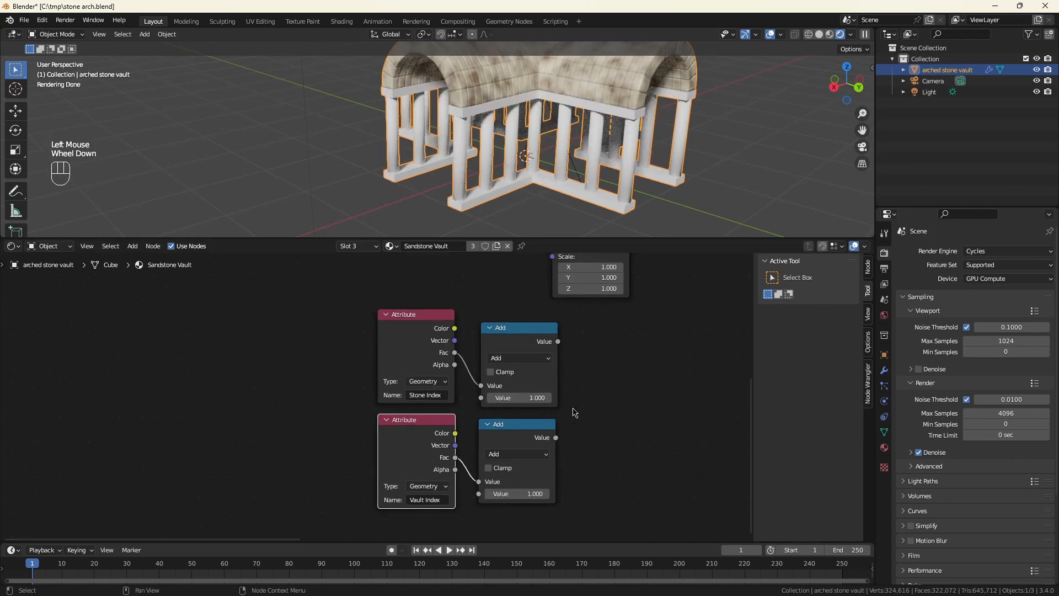
Multiply the Stone Index and Vault Index Add results together with a Math Multiply node
{"action": "middle_click_drag", "start_coordinate": [576, 413], "coordinate": [415, 406]}
{"action": "left_click_drag", "start_coordinate": [377, 340], "coordinate": [396, 343]}
{"action": "type", "text": "mul"}
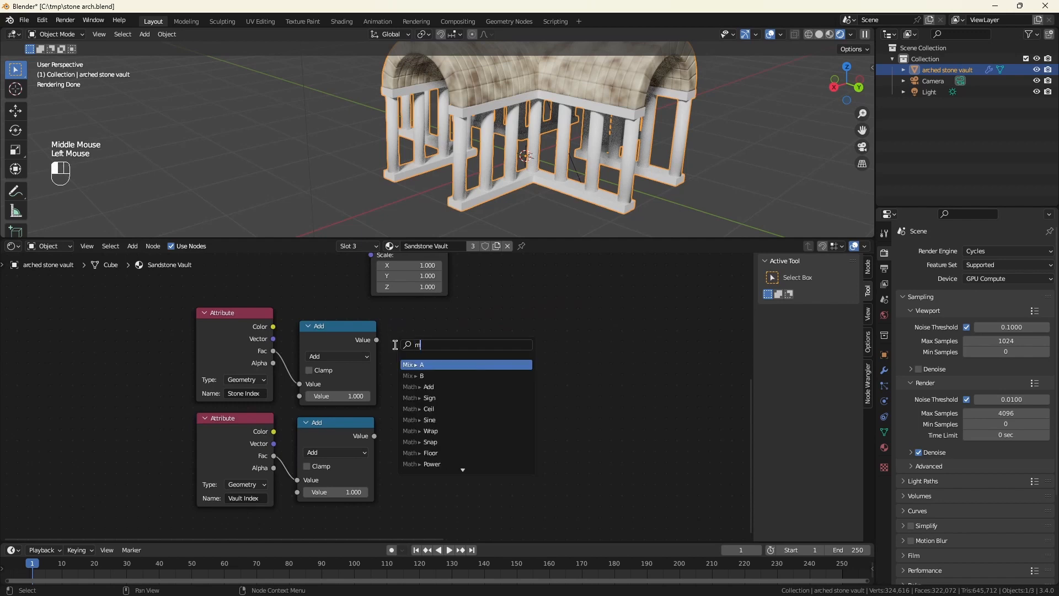
{"action": "key", "text": "Return"}
{"action": "left_click", "coordinate": [396, 344]}
{"action": "left_click_drag", "start_coordinate": [375, 436], "coordinate": [395, 409]}
Connect the Multiply result to the Noise Texture's W input and shift the Noise Texture and ColorRamp away from the Mapping node
{"action": "scroll", "coordinate": [459, 408], "scroll_direction": "down", "scroll_amount": 2}
{"action": "middle_click_drag", "start_coordinate": [464, 416], "coordinate": [374, 506]}
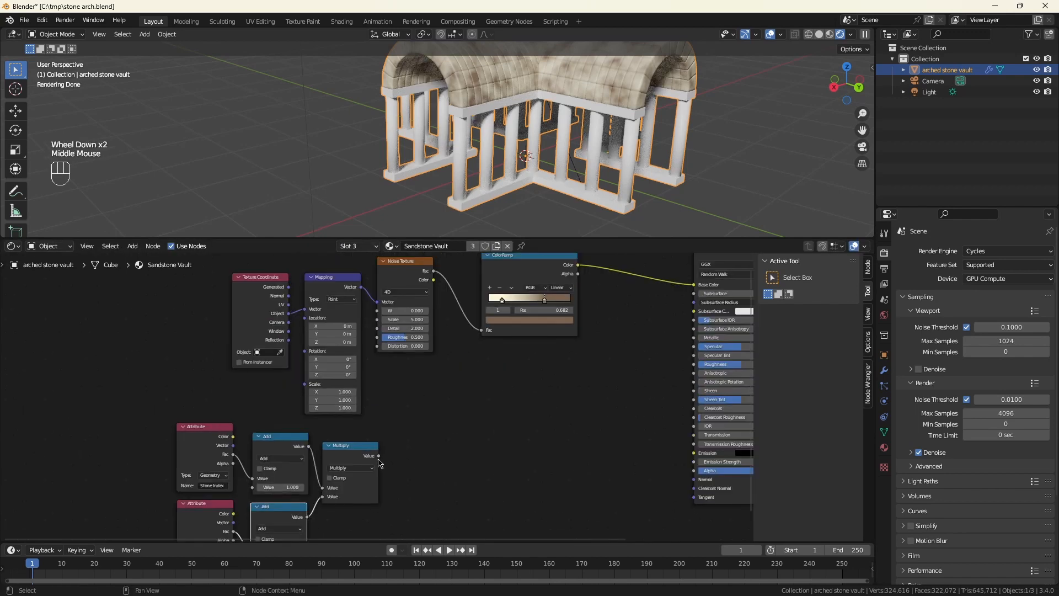
{"action": "left_click_drag", "start_coordinate": [379, 456], "coordinate": [377, 311]}
{"action": "scroll", "coordinate": [478, 402], "scroll_direction": "down", "scroll_amount": 1}
{"action": "middle_click_drag", "start_coordinate": [478, 402], "coordinate": [477, 444]}
{"action": "scroll", "coordinate": [477, 443], "scroll_direction": "down", "scroll_amount": 1}
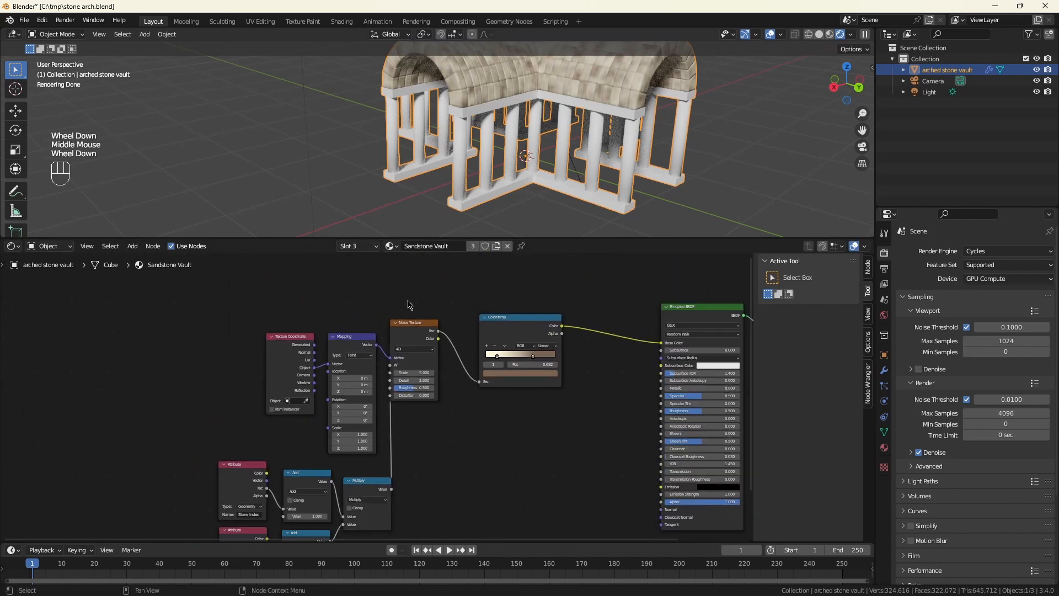
{"action": "left_click_drag", "start_coordinate": [409, 305], "coordinate": [494, 339]}
{"action": "left_click_drag", "start_coordinate": [434, 325], "coordinate": [474, 333]}
Set the scale of the 4D Noise Texture to 1.050
{"action": "scroll", "coordinate": [570, 92], "scroll_direction": "up", "scroll_amount": 3}
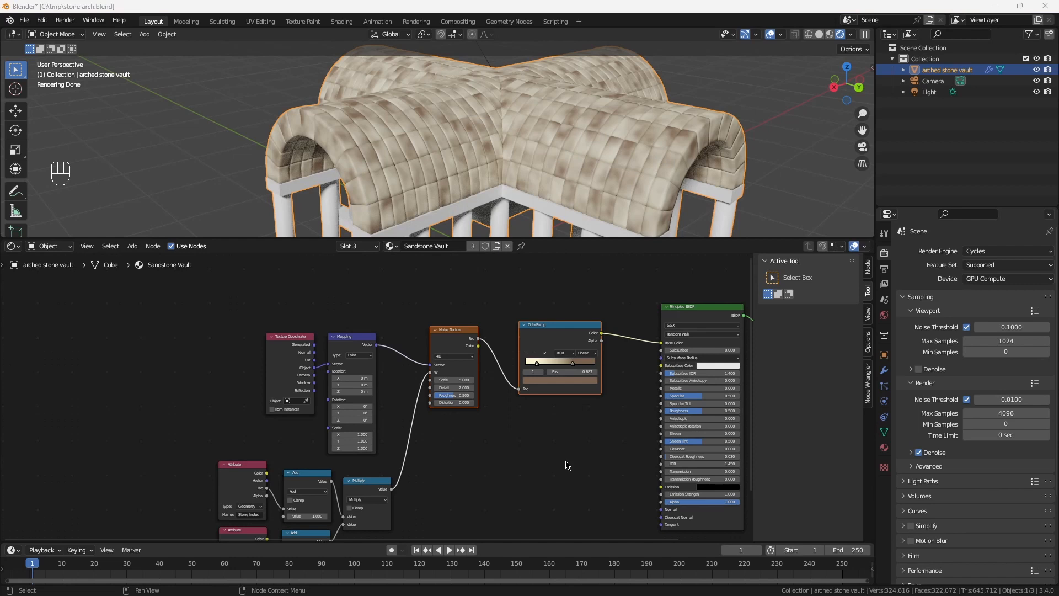
{"action": "scroll", "coordinate": [567, 465], "scroll_direction": "up", "scroll_amount": 5}
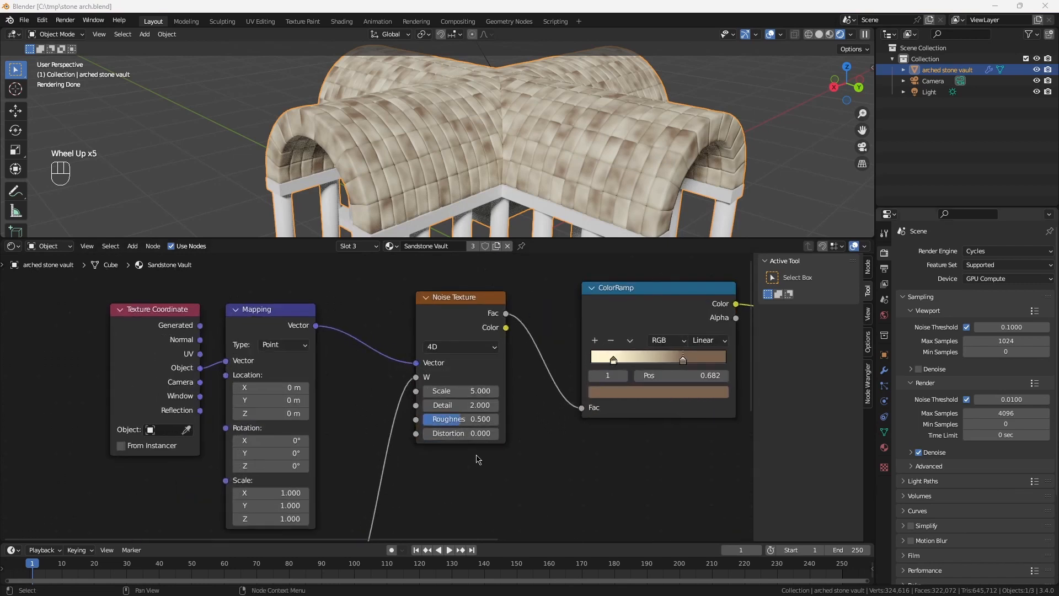
{"action": "left_click", "coordinate": [485, 393]}
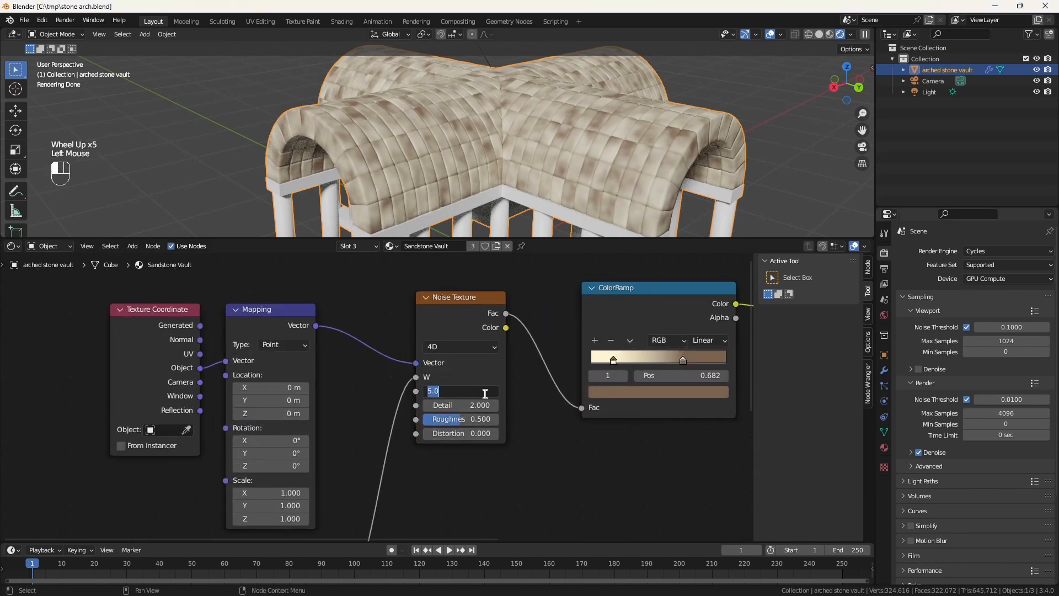
{"action": "type", "text": "1."}
{"action": "key", "text": "Return"}
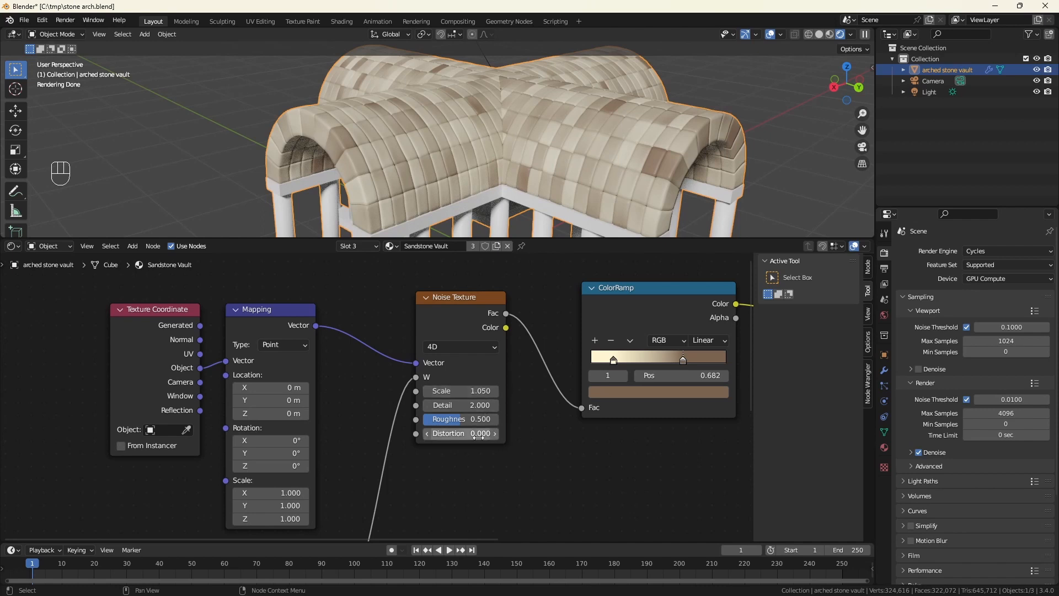
Move the Principled BSDF and Material Output nodes farther from the ColorRamp to make room for more nodes
{"action": "scroll", "coordinate": [275, 452], "scroll_direction": "down", "scroll_amount": 3}
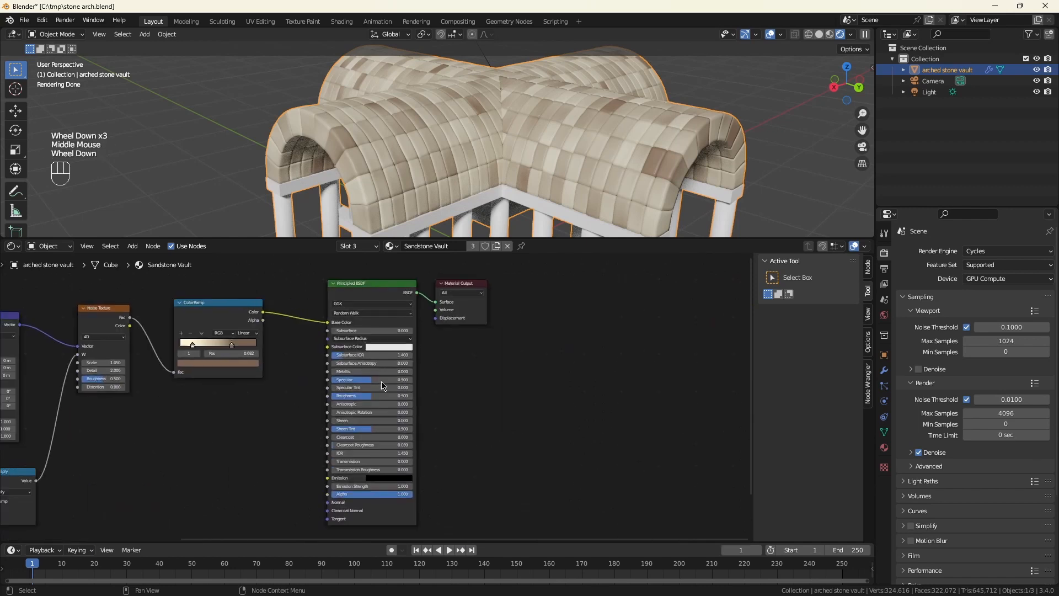
{"action": "middle_click_drag", "start_coordinate": [85, 416], "coordinate": [265, 416]}
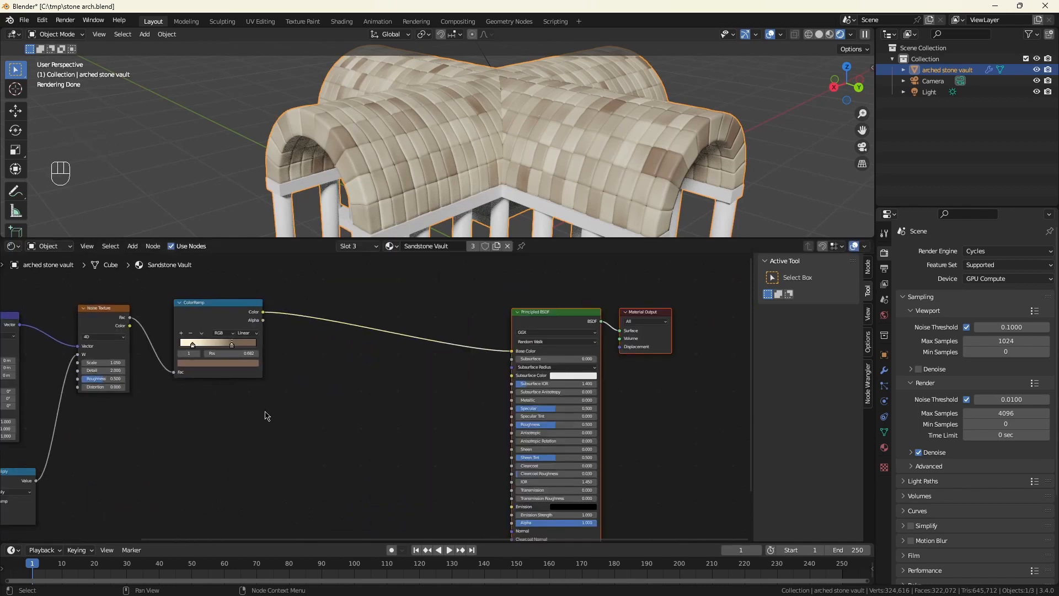
{"action": "left_click", "coordinate": [249, 427]}
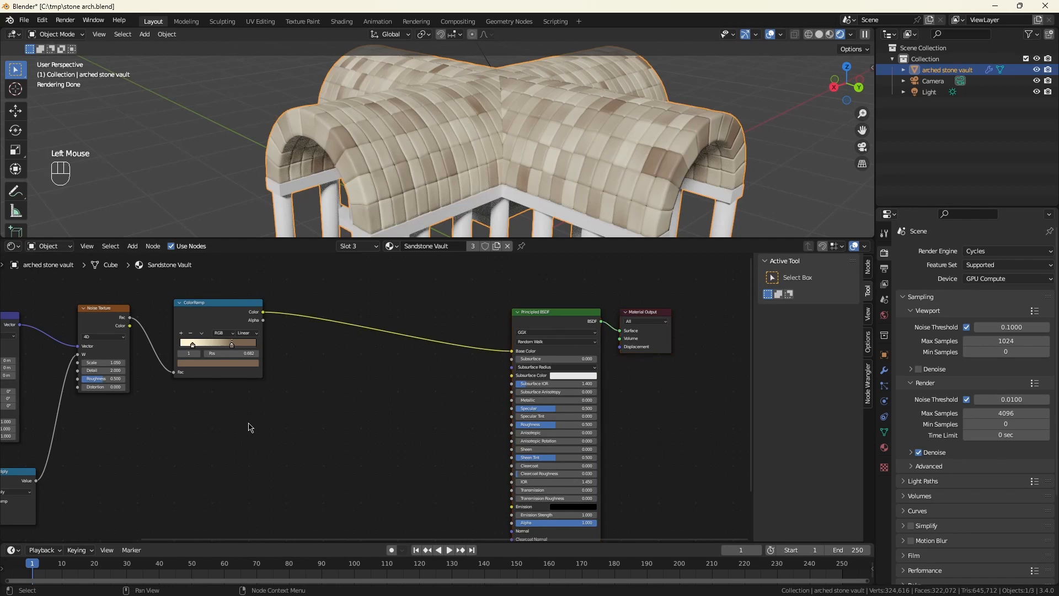
Add a second Noise Texture below the ColorRamp and set its scale to 600
{"action": "key", "text": "shift+a"}
{"action": "type", "text": "noise"}
{"action": "key", "text": "Return"}
{"action": "left_click", "coordinate": [251, 428]}
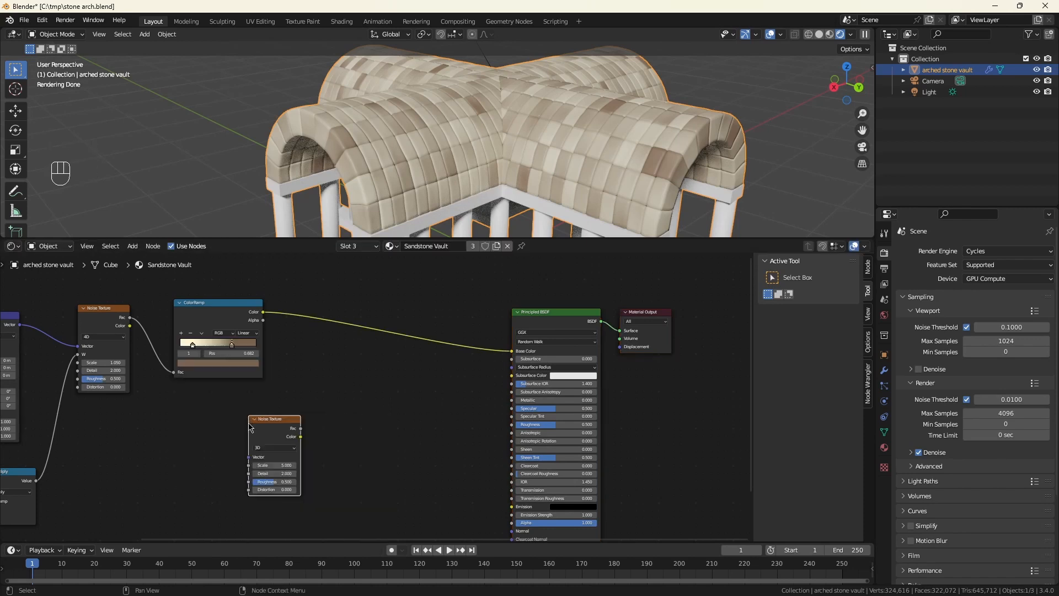
{"action": "left_click", "coordinate": [286, 465]}
{"action": "type", "text": "60"}
{"action": "key", "text": "Return"}
Replace the ColorRamp's Base Color link with a Darken color mix, using the ColorRamp as A and the second noise's Fac as Factor
{"action": "right_click_drag", "start_coordinate": [386, 343], "coordinate": [397, 322], "text": "ctrl"}
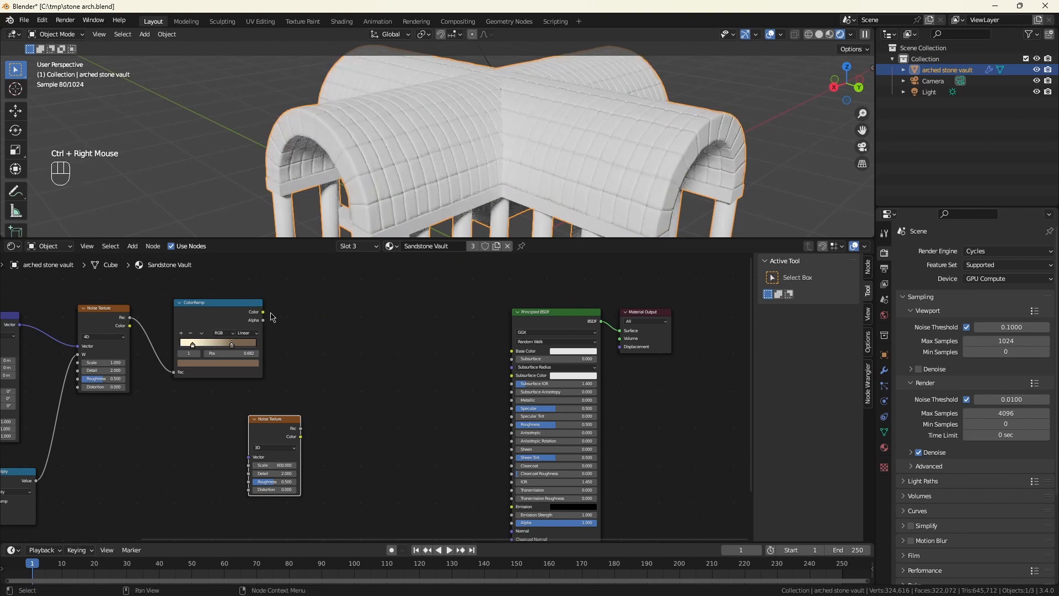
{"action": "left_click_drag", "start_coordinate": [263, 311], "coordinate": [342, 315]}
{"action": "left_click", "coordinate": [361, 353]}
{"action": "left_click_drag", "start_coordinate": [414, 342], "coordinate": [512, 351]}
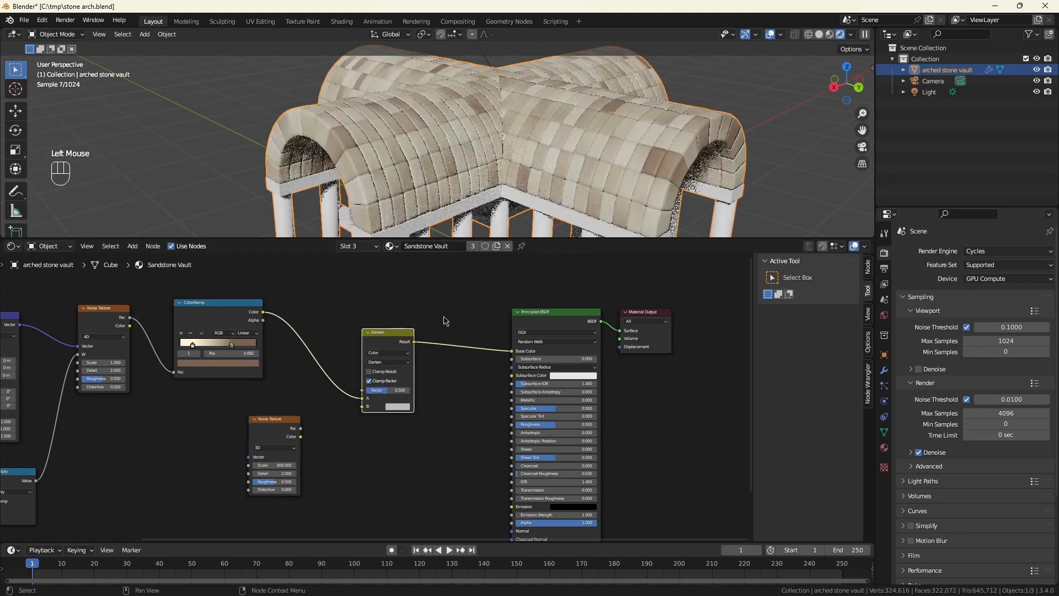
{"action": "left_click_drag", "start_coordinate": [300, 428], "coordinate": [362, 390]}
Set the Darken node's B colour to black and inspect the vault stones up close
{"action": "scroll", "coordinate": [363, 392], "scroll_direction": "up", "scroll_amount": 4}
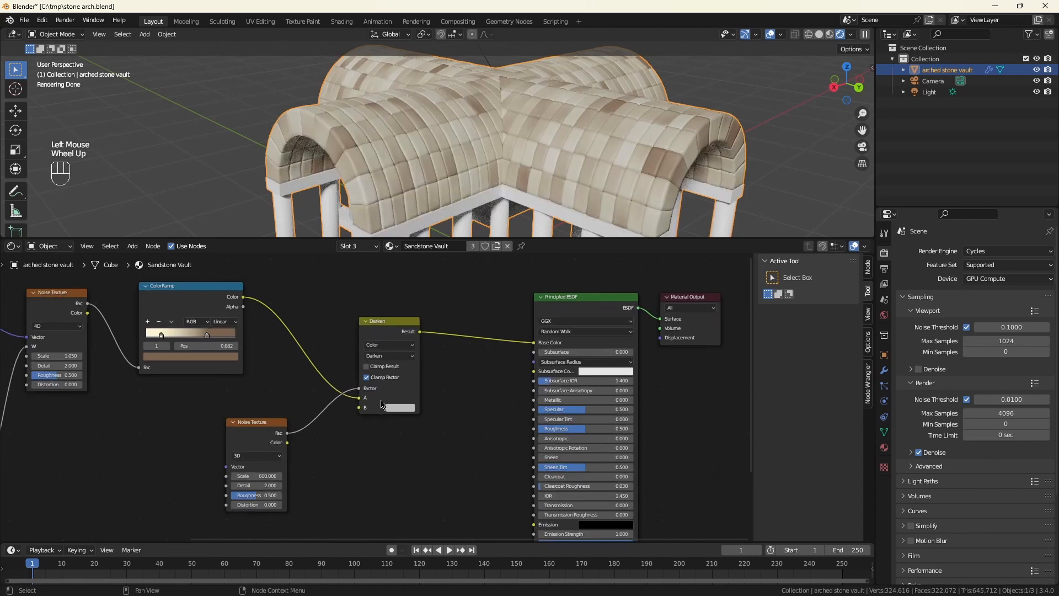
{"action": "scroll", "coordinate": [392, 407], "scroll_direction": "down", "scroll_amount": 1}
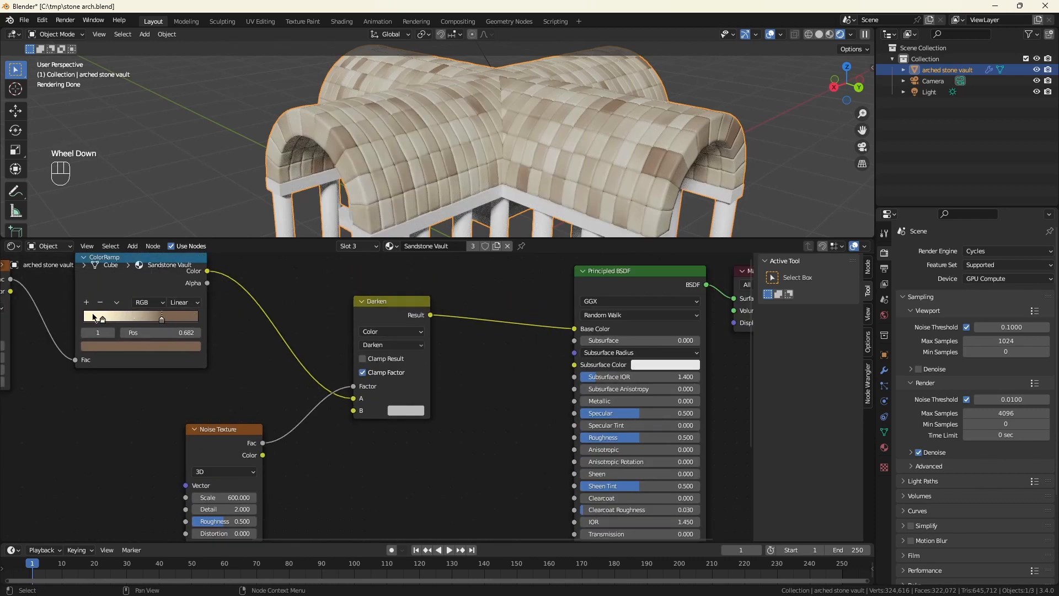
{"action": "left_click", "coordinate": [405, 412]}
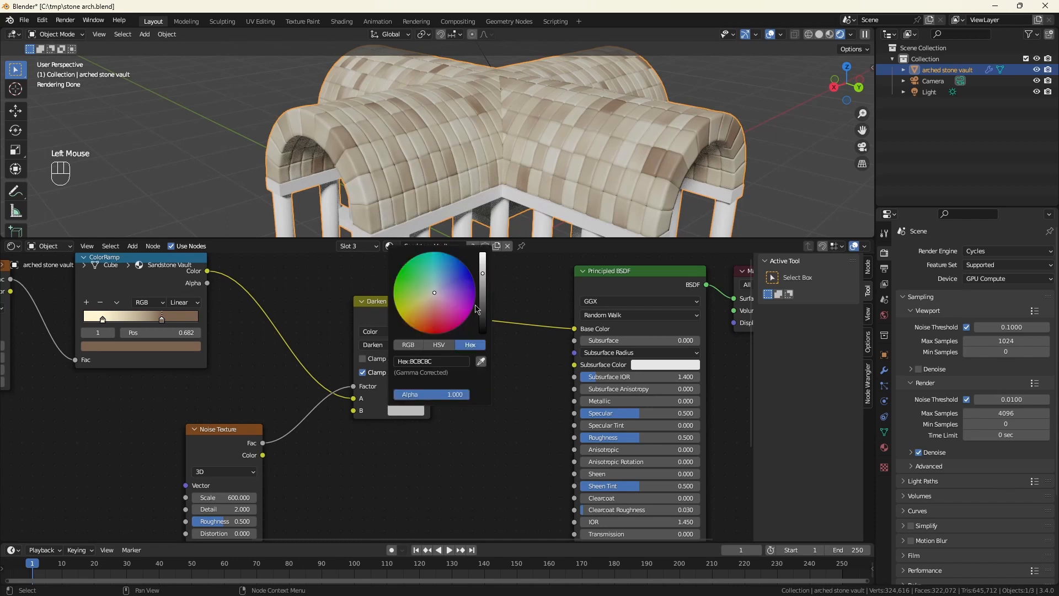
{"action": "left_click_drag", "start_coordinate": [481, 309], "coordinate": [485, 342]}
{"action": "scroll", "coordinate": [649, 188], "scroll_direction": "up", "scroll_amount": 2}
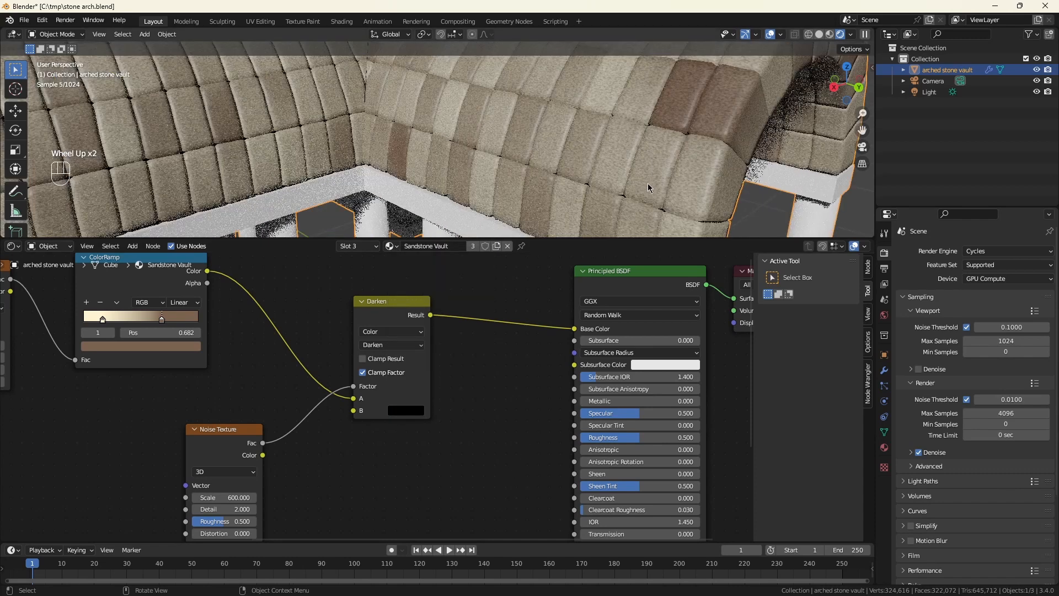
Set the Sandstone Vault Principled BSDF's Roughness to 1.000
{"action": "scroll", "coordinate": [544, 135], "scroll_direction": "down", "scroll_amount": 3}
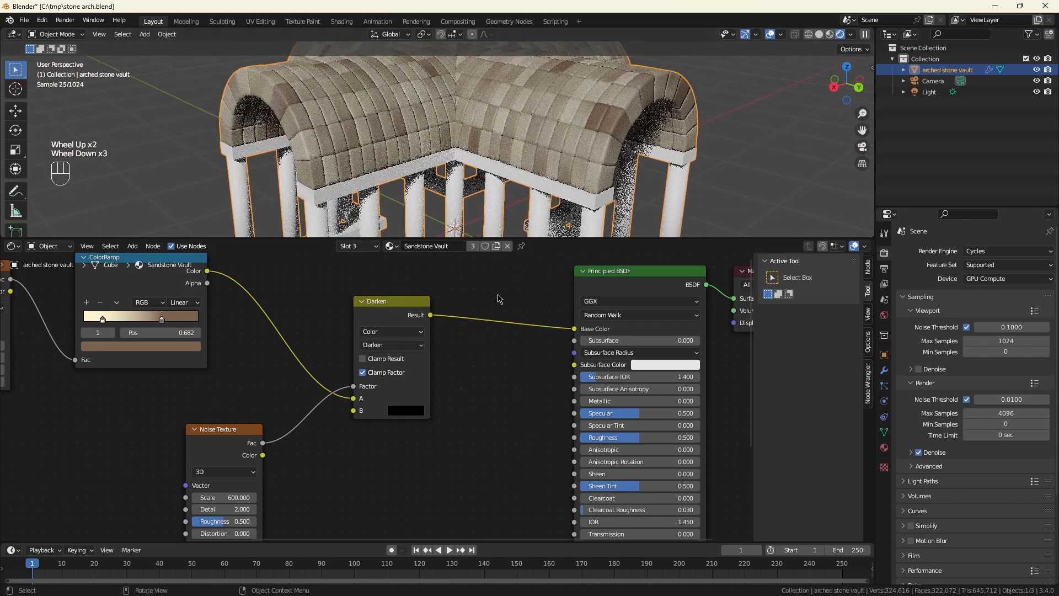
{"action": "scroll", "coordinate": [478, 367], "scroll_direction": "down", "scroll_amount": 1}
{"action": "left_click_drag", "start_coordinate": [626, 432], "coordinate": [574, 432]}
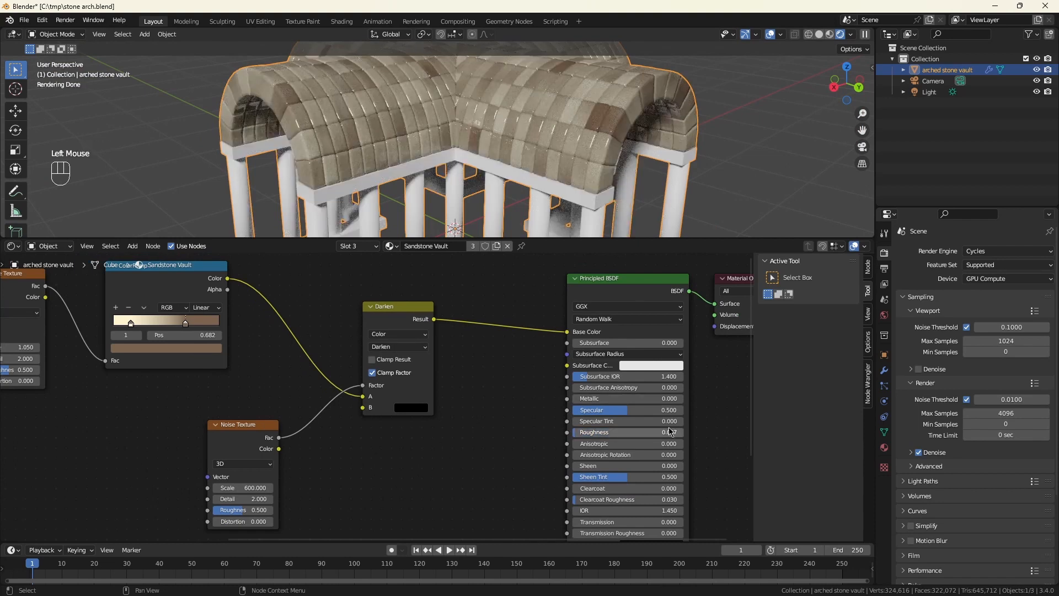
{"action": "key", "text": "ctrl+z"}
{"action": "left_click_drag", "start_coordinate": [671, 432], "coordinate": [683, 432]}
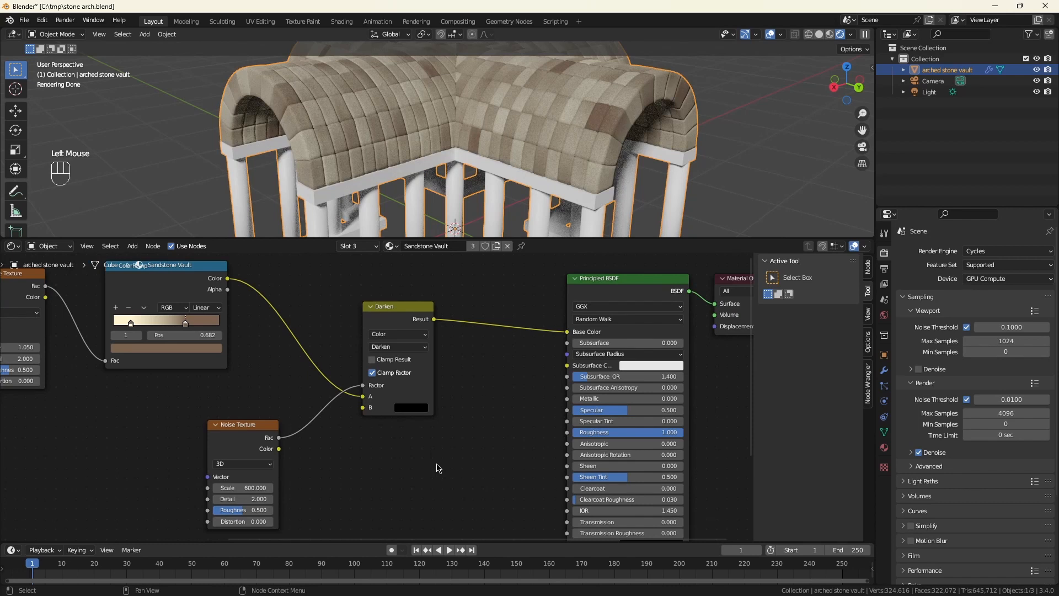
{"action": "scroll", "coordinate": [438, 466], "scroll_direction": "down", "scroll_amount": 1}
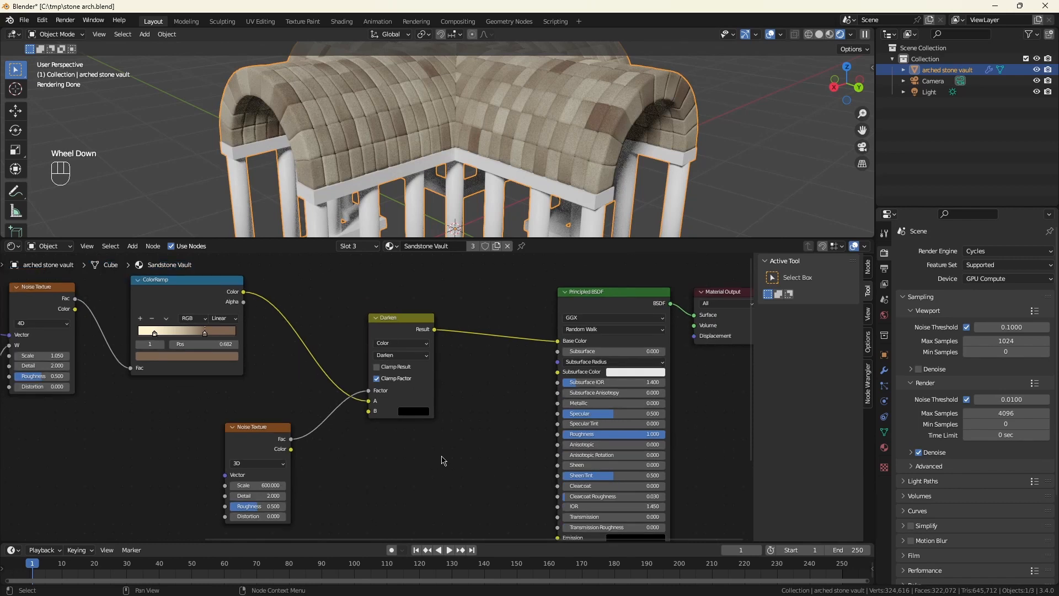
Add a Bump node with the fine Noise Texture's Fac as Height and connect it to the Principled BSDF's Normal
{"action": "middle_click_drag", "start_coordinate": [487, 492], "coordinate": [369, 404]}
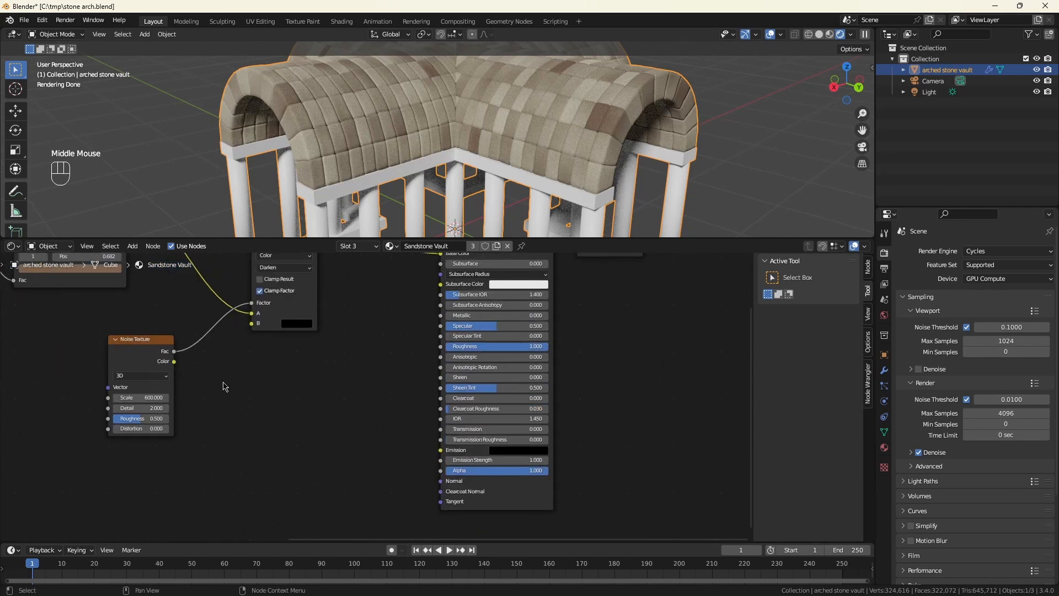
{"action": "left_click_drag", "start_coordinate": [173, 351], "coordinate": [256, 392]}
{"action": "type", "text": "bump"}
{"action": "key", "text": "Return"}
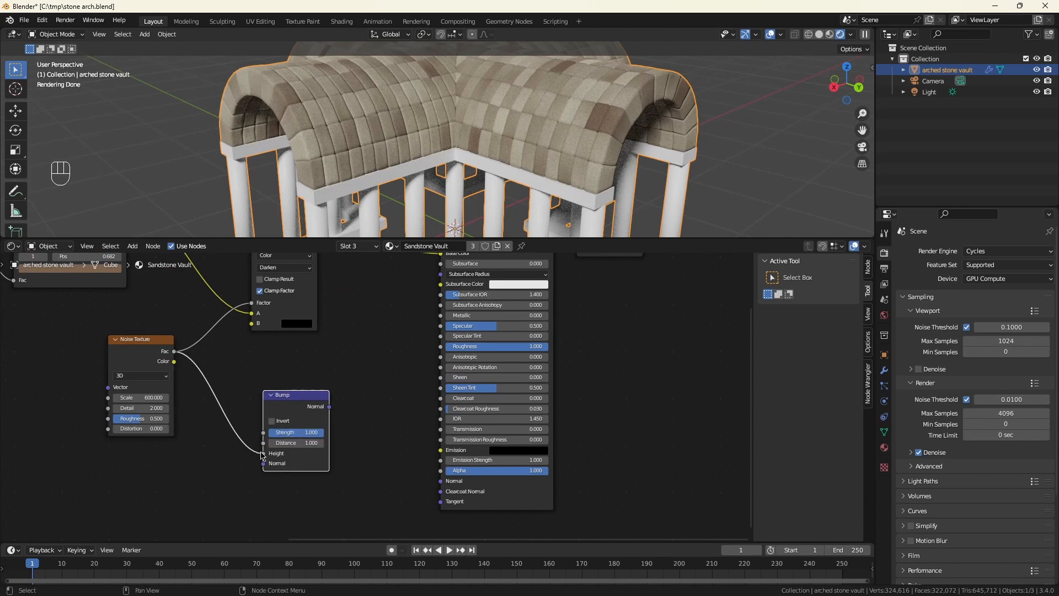
{"action": "left_click_drag", "start_coordinate": [329, 407], "coordinate": [438, 481]}
Set the Bump node's Strength to 0.283 and check the grain on the vault stones
{"action": "scroll", "coordinate": [380, 218], "scroll_direction": "up", "scroll_amount": 3}
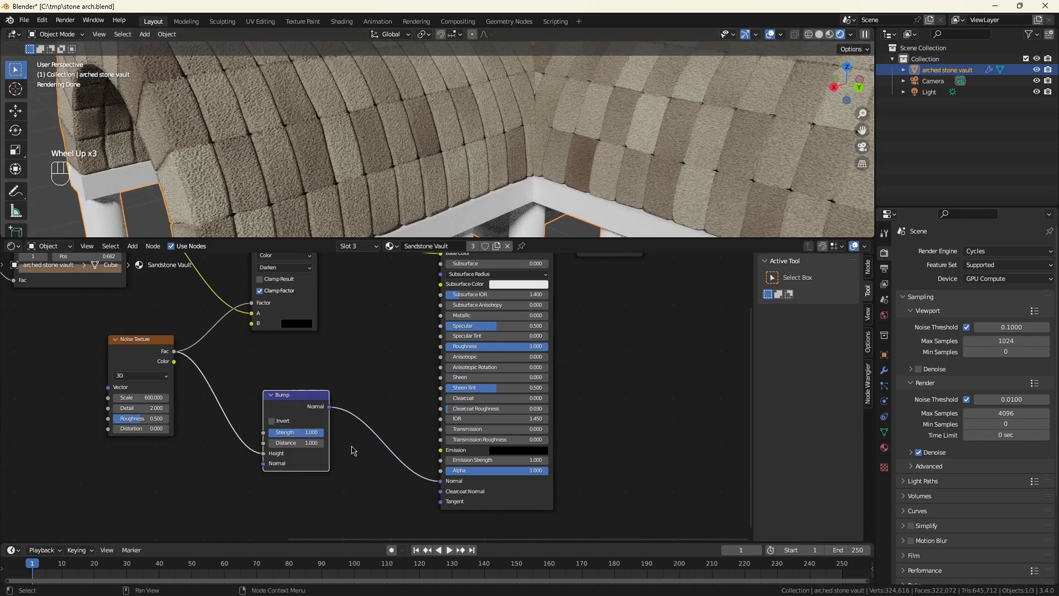
{"action": "left_click_drag", "start_coordinate": [313, 432], "coordinate": [284, 434]}
{"action": "scroll", "coordinate": [540, 140], "scroll_direction": "down", "scroll_amount": 4}
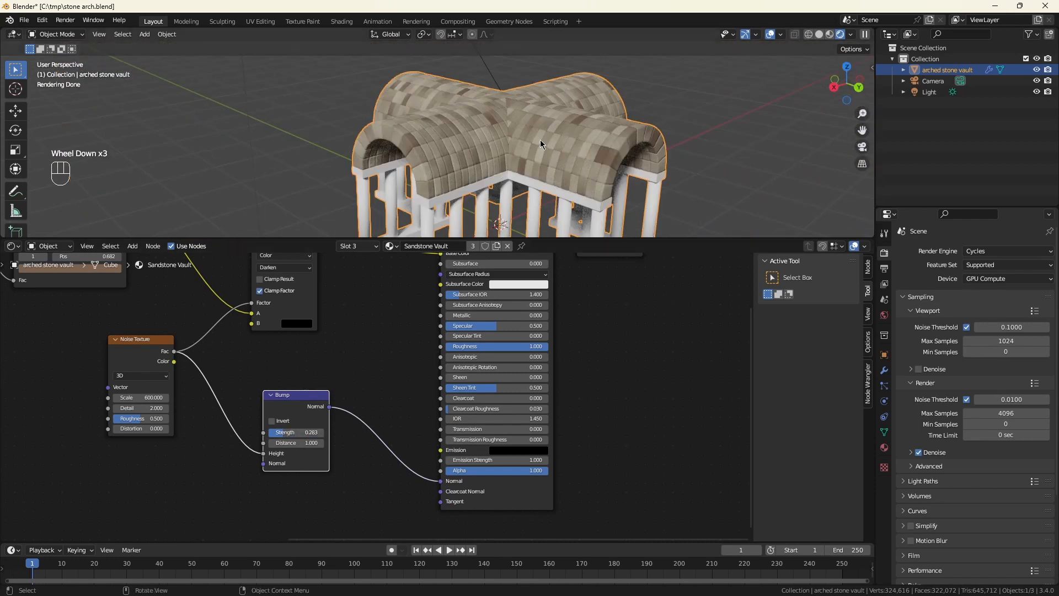
{"action": "scroll", "coordinate": [402, 361], "scroll_direction": "down", "scroll_amount": 3}
{"action": "scroll", "coordinate": [402, 361], "scroll_direction": "down", "scroll_amount": 1}
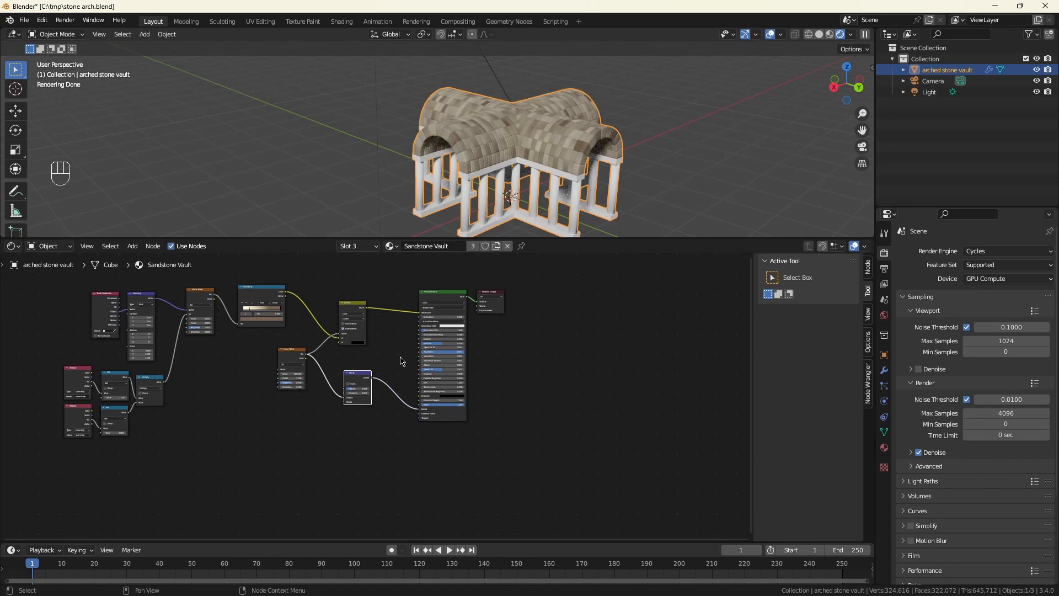
Review the finished vault node tree, switch the shader editor to the Sandstone Footer material and frame its nodes
{"action": "middle_click_drag", "start_coordinate": [253, 428], "coordinate": [451, 439]}
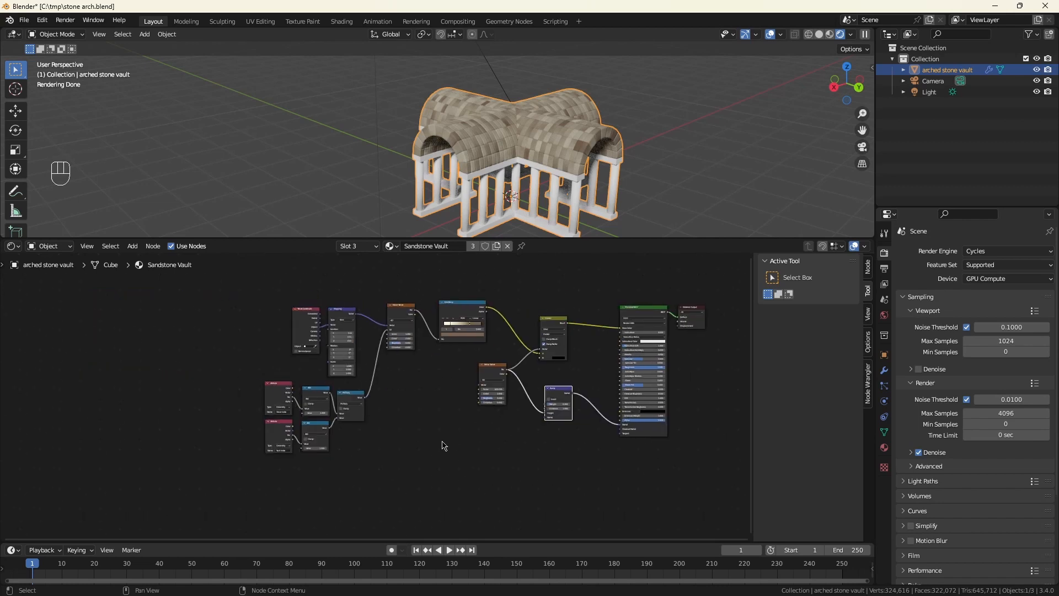
{"action": "scroll", "coordinate": [397, 439], "scroll_direction": "up", "scroll_amount": 4}
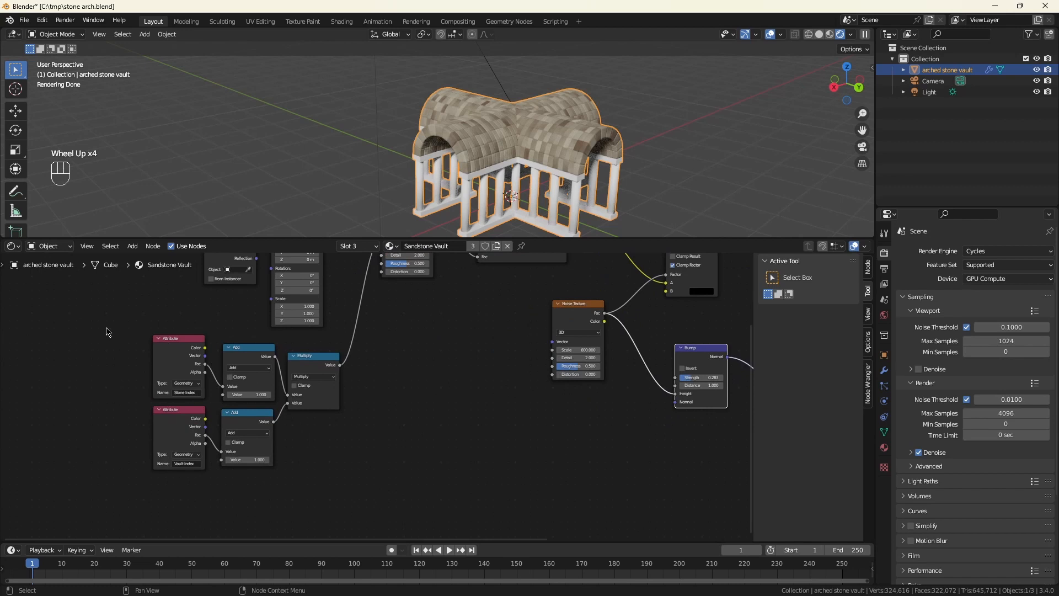
{"action": "scroll", "coordinate": [99, 401], "scroll_direction": "up", "scroll_amount": 1}
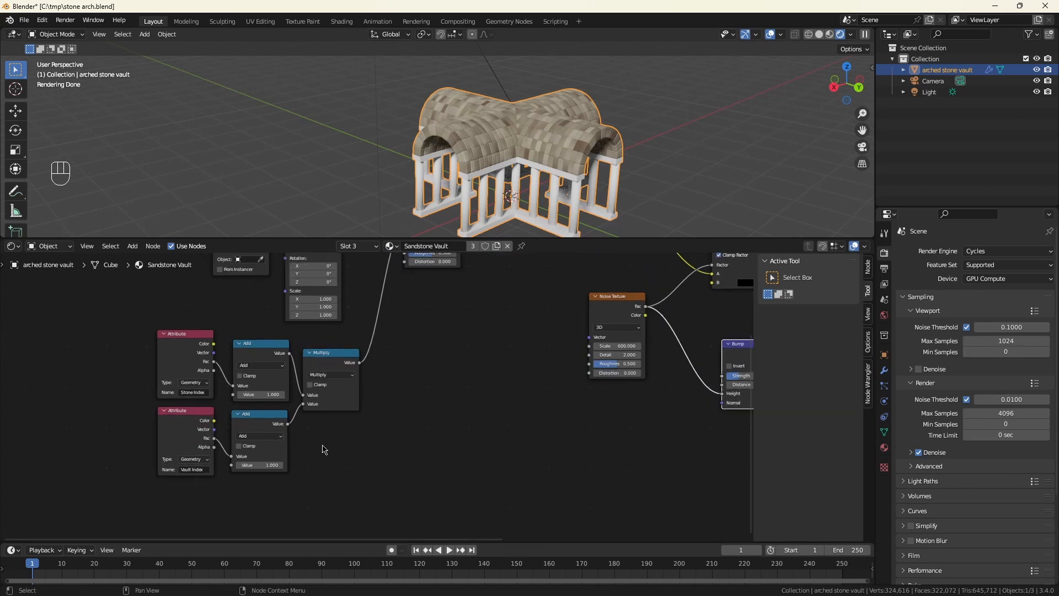
{"action": "left_click", "coordinate": [506, 451]}
{"action": "left_click", "coordinate": [391, 246]}
{"action": "left_click", "coordinate": [428, 274]}
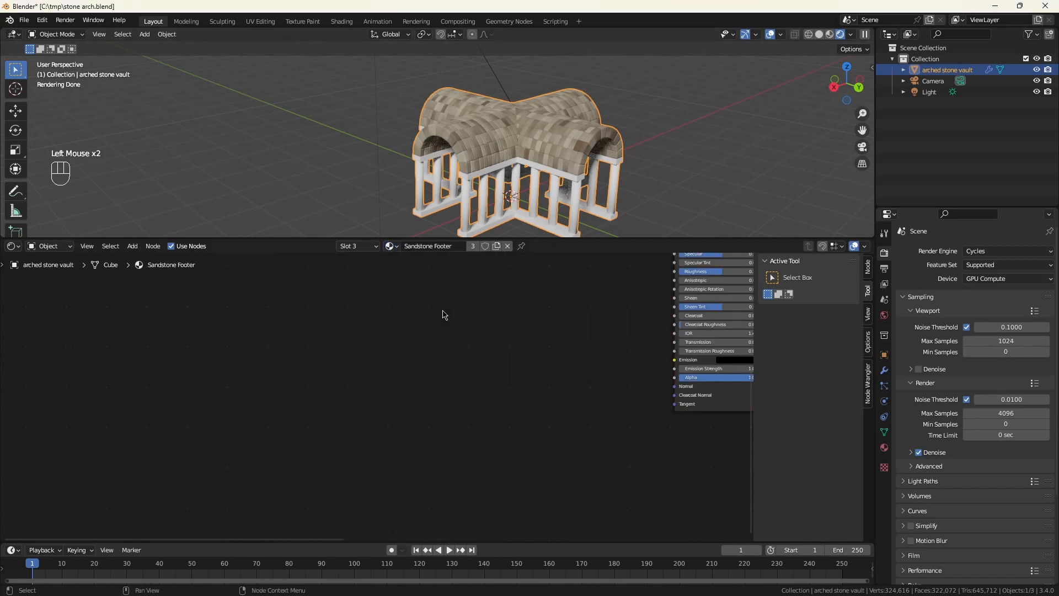
{"action": "key", "text": "a"}
{"action": "key", "text": "KP_Decimal"}
{"action": "left_click", "coordinate": [191, 359]}
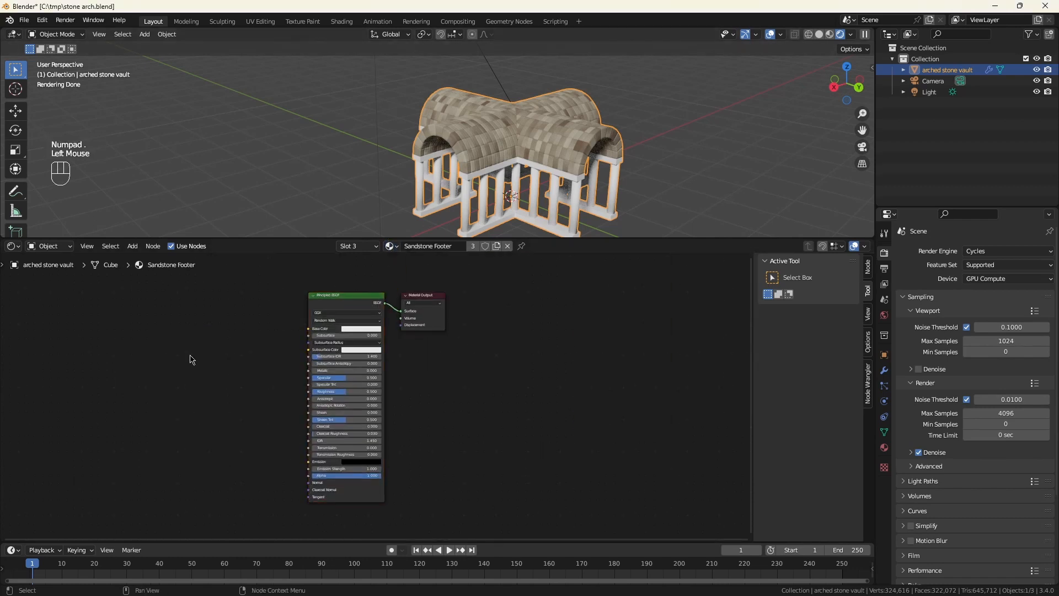
Add a Noise Texture node well ahead of the Principled BSDF, leaving room between them
{"action": "key", "text": "shift+a"}
{"action": "type", "text": "snoi"}
{"action": "key", "text": "Return"}
{"action": "left_click", "coordinate": [86, 315]}
{"action": "scroll", "coordinate": [148, 354], "scroll_direction": "up", "scroll_amount": 1}
{"action": "middle_click_drag", "start_coordinate": [148, 354], "coordinate": [382, 382]}
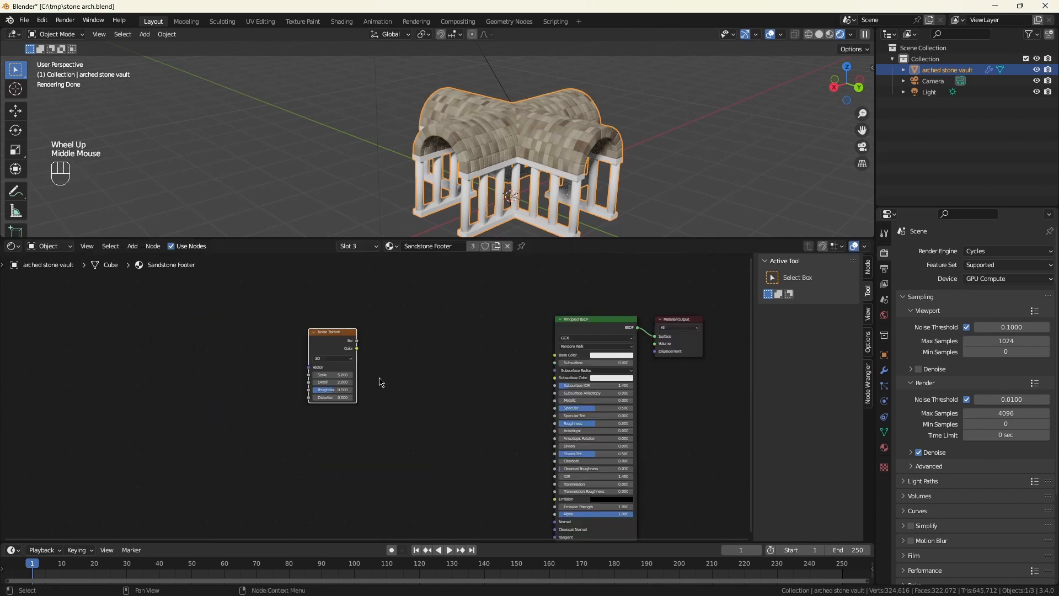
{"action": "scroll", "coordinate": [380, 382], "scroll_direction": "up", "scroll_amount": 5}
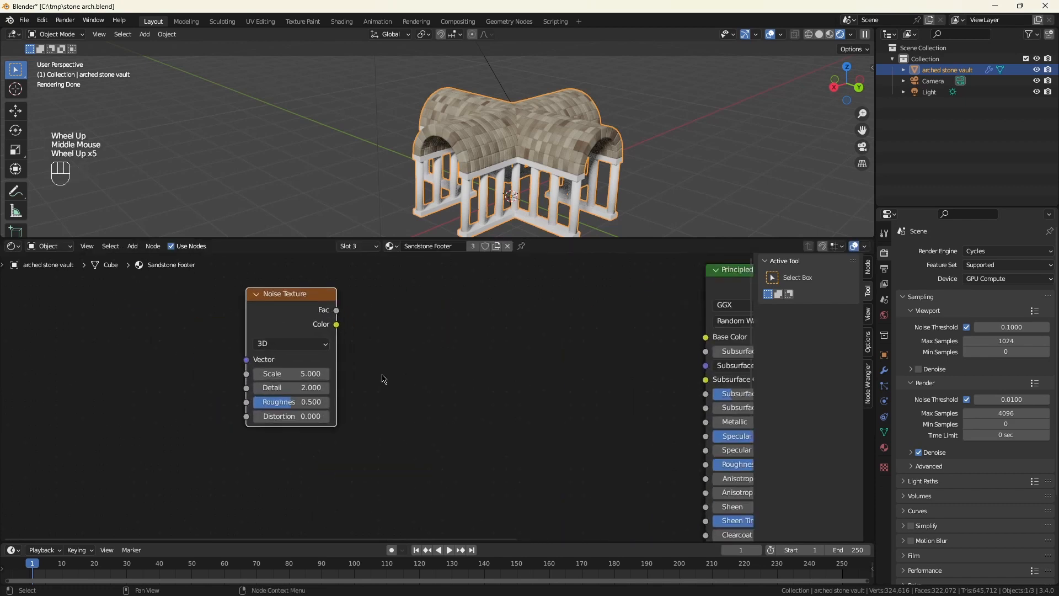
Add a Voronoi Texture with the Noise Texture's Fac feeding its Vector input
{"action": "left_click_drag", "start_coordinate": [336, 310], "coordinate": [386, 355]}
{"action": "type", "text": "vor"}
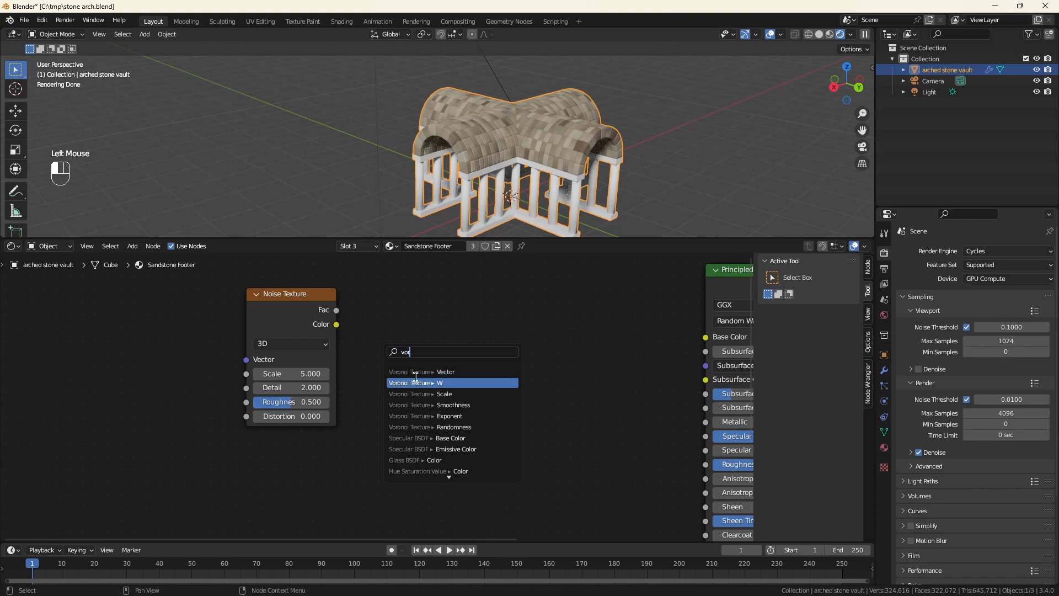
{"action": "key", "text": "Return"}
{"action": "left_click", "coordinate": [433, 323]}
Add Texture Coordinate and Mapping nodes to the Noise Texture, using the Object coordinates as the Mapping vector
{"action": "left_click", "coordinate": [306, 295]}
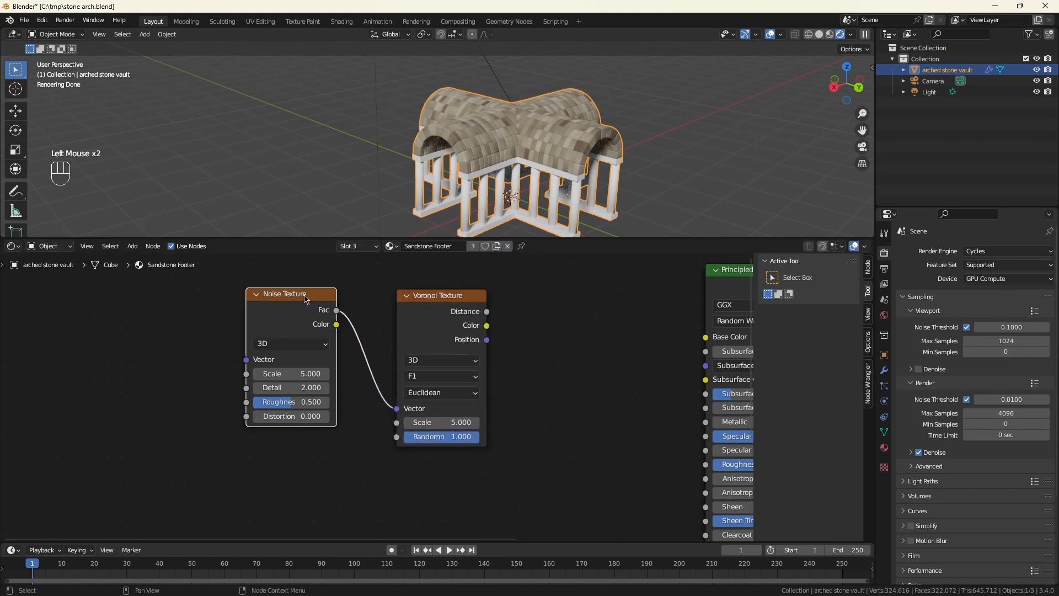
{"action": "key", "text": "ctrl+t"}
{"action": "scroll", "coordinate": [307, 298], "scroll_direction": "down", "scroll_amount": 2}
{"action": "middle_click_drag", "start_coordinate": [306, 298], "coordinate": [340, 290]}
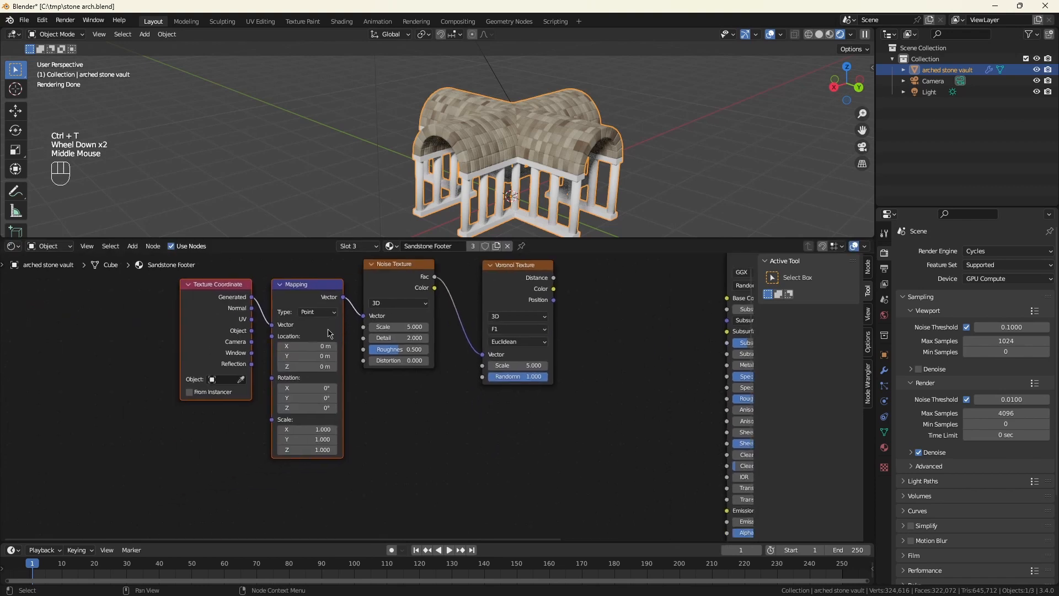
{"action": "scroll", "coordinate": [257, 345], "scroll_direction": "up", "scroll_amount": 2}
{"action": "left_click_drag", "start_coordinate": [250, 332], "coordinate": [280, 324]}
{"action": "scroll", "coordinate": [386, 448], "scroll_direction": "down", "scroll_amount": 2}
Set the Noise Texture's Scale to 140 and its Detail to 0
{"action": "left_click", "coordinate": [451, 350]}
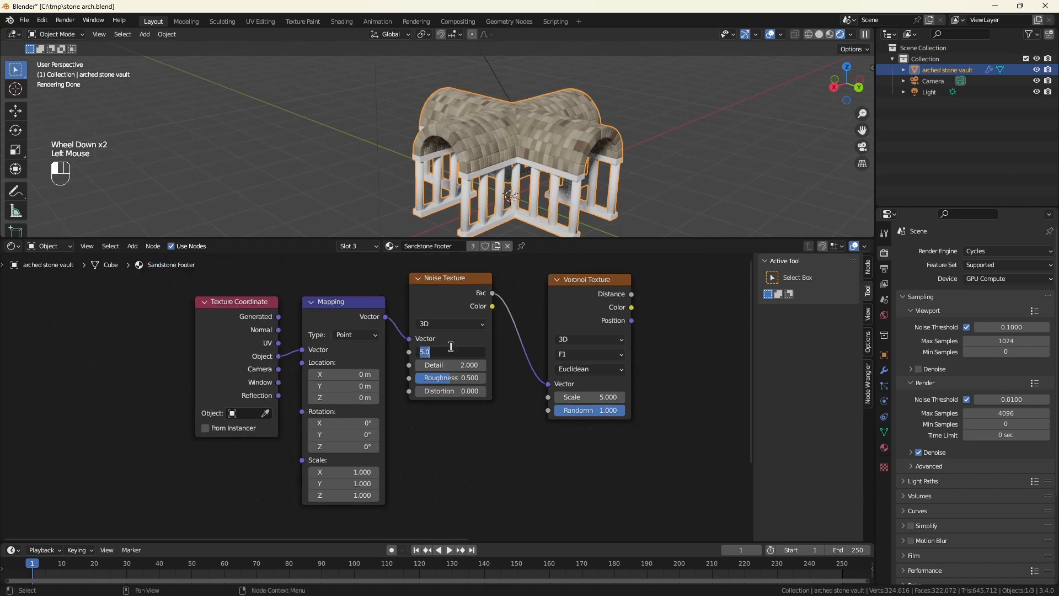
{"action": "type", "text": "140"}
{"action": "key", "text": "Return"}
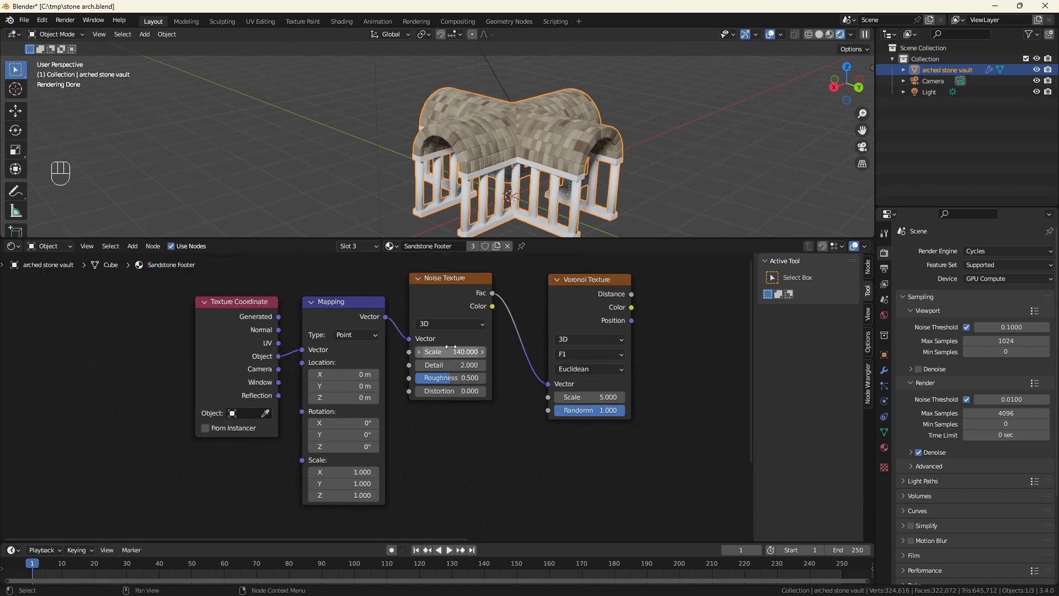
{"action": "left_click", "coordinate": [451, 365]}
{"action": "type", "text": "0"}
{"action": "key", "text": "Return"}
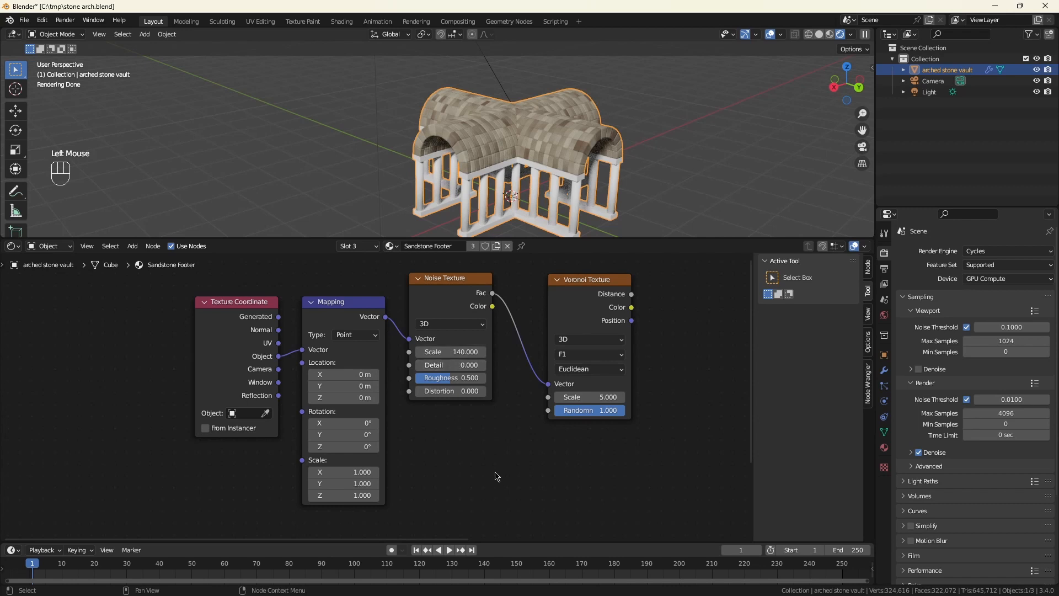
Connect the Voronoi Texture's Distance directly to the Principled BSDF's Base Color and view the footer up close
{"action": "middle_click_drag", "start_coordinate": [690, 330], "coordinate": [433, 335]}
{"action": "left_click_drag", "start_coordinate": [374, 299], "coordinate": [578, 323]}
{"action": "scroll", "coordinate": [513, 166], "scroll_direction": "up", "scroll_amount": 4}
Set the Voronoi Texture's Scale to 0.7 and its feature type to Smooth F1
{"action": "left_click", "coordinate": [345, 402]}
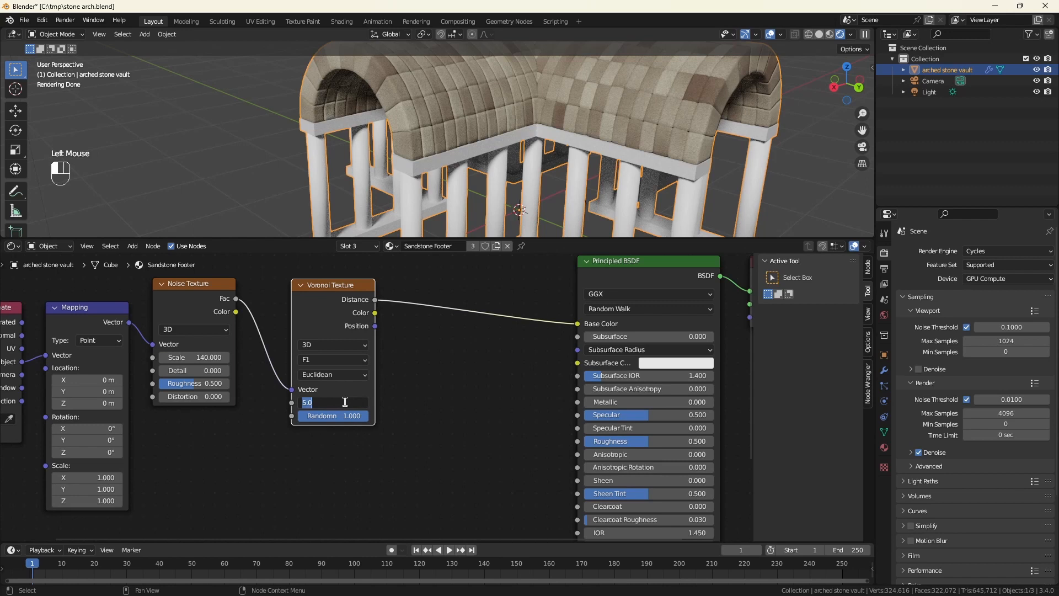
{"action": "key", "text": "BackSpace"}
{"action": "type", "text": ".7"}
{"action": "key", "text": "Return"}
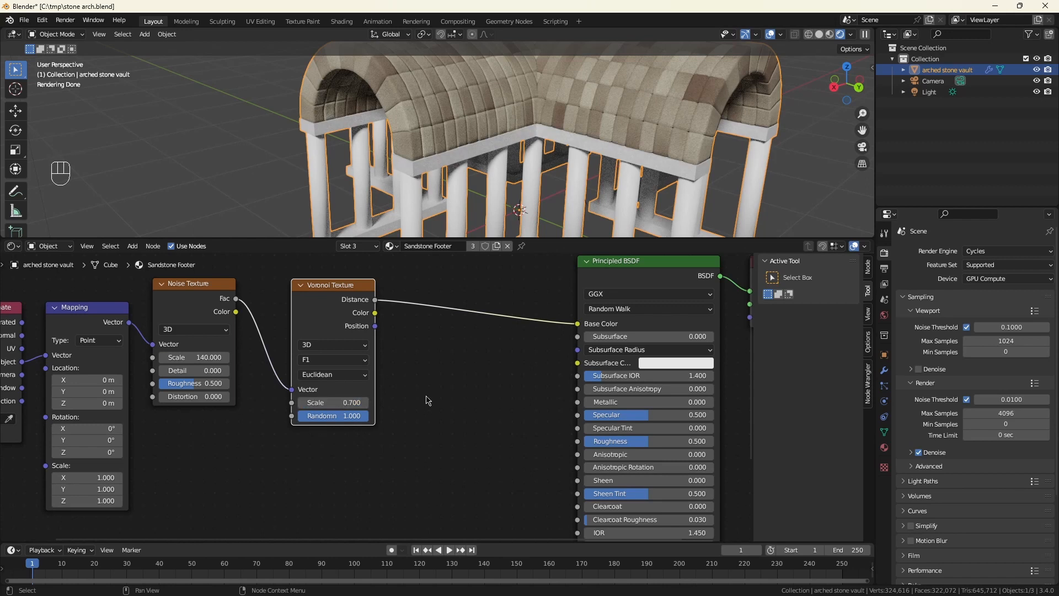
{"action": "left_click", "coordinate": [337, 359]}
{"action": "left_click", "coordinate": [331, 385]}
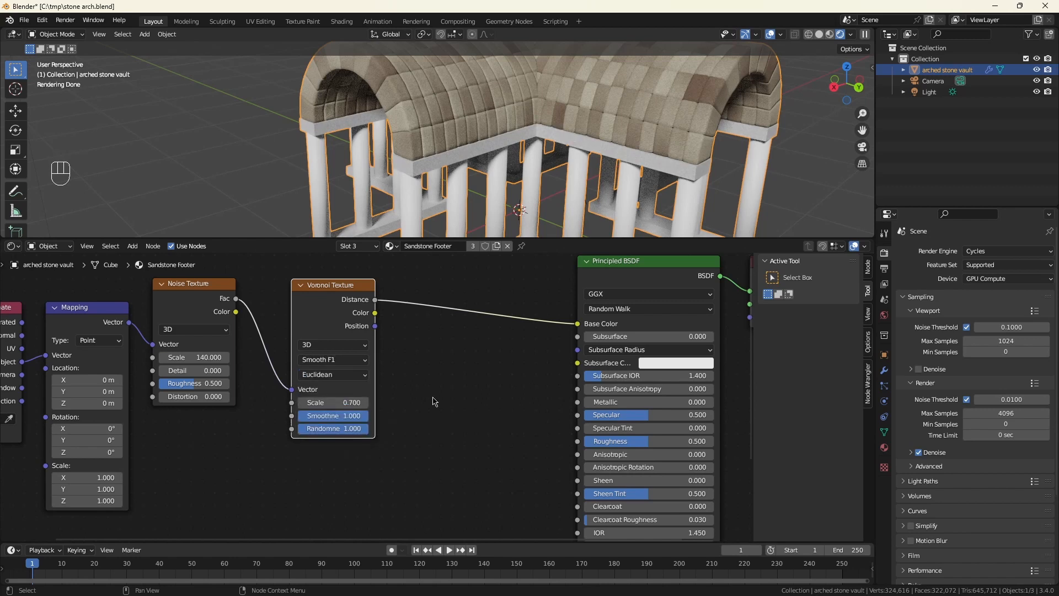
{"action": "scroll", "coordinate": [470, 148], "scroll_direction": "up", "scroll_amount": 2}
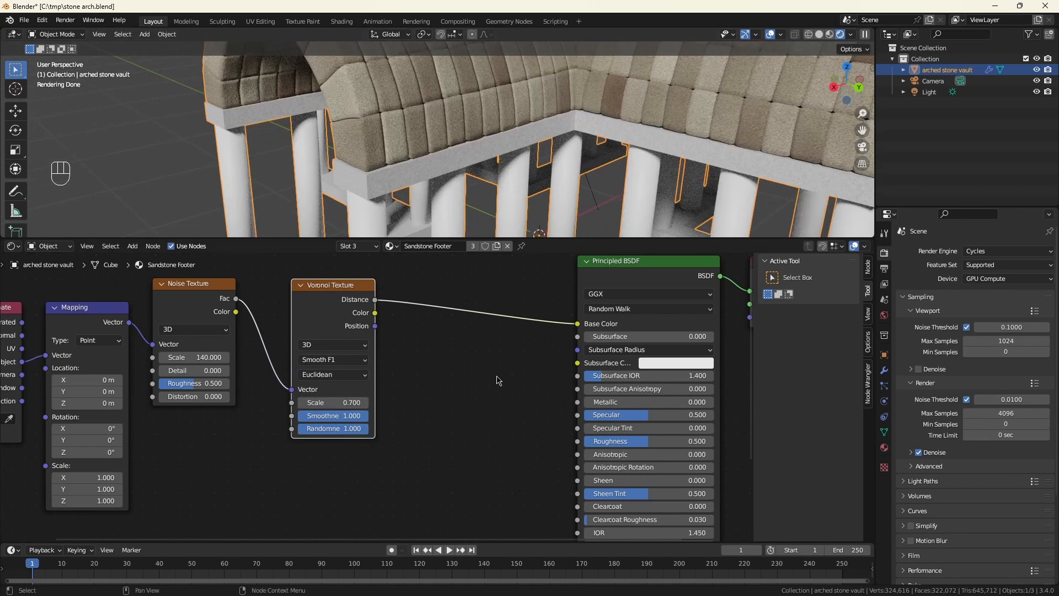
Replace the direct Base Color link with a Darken color mix that uses the Voronoi Texture's Distance as Factor
{"action": "right_click_drag", "start_coordinate": [433, 292], "coordinate": [418, 338], "text": "ctrl"}
{"action": "left_click_drag", "start_coordinate": [375, 299], "coordinate": [396, 308]}
{"action": "type", "text": "da"}
{"action": "key", "text": "Return"}
{"action": "left_click", "coordinate": [428, 290]}
{"action": "left_click_drag", "start_coordinate": [510, 297], "coordinate": [575, 334]}
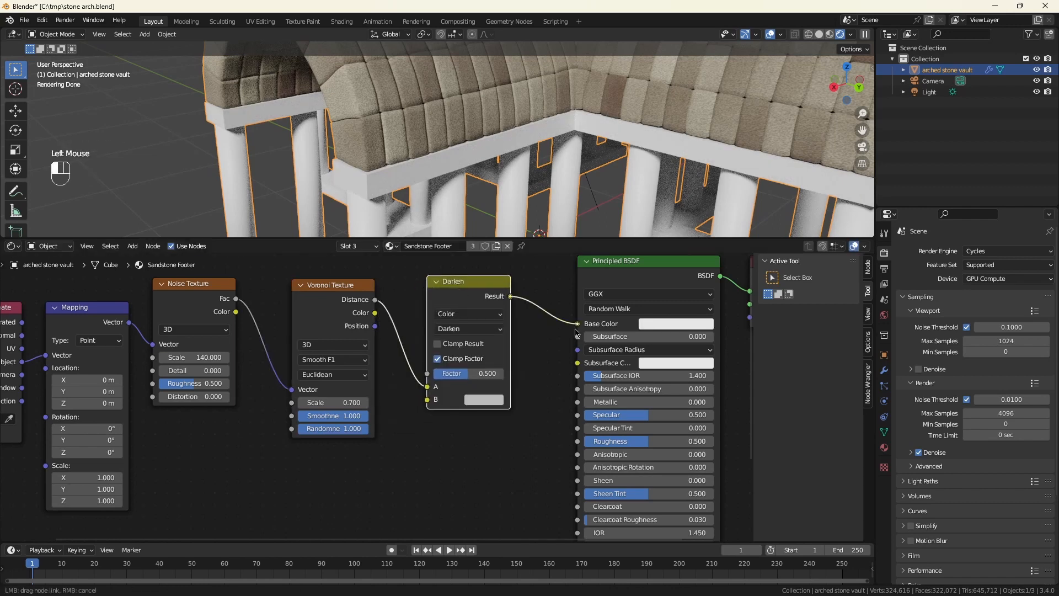
{"action": "right_click_drag", "start_coordinate": [444, 374], "coordinate": [411, 380], "text": "ctrl"}
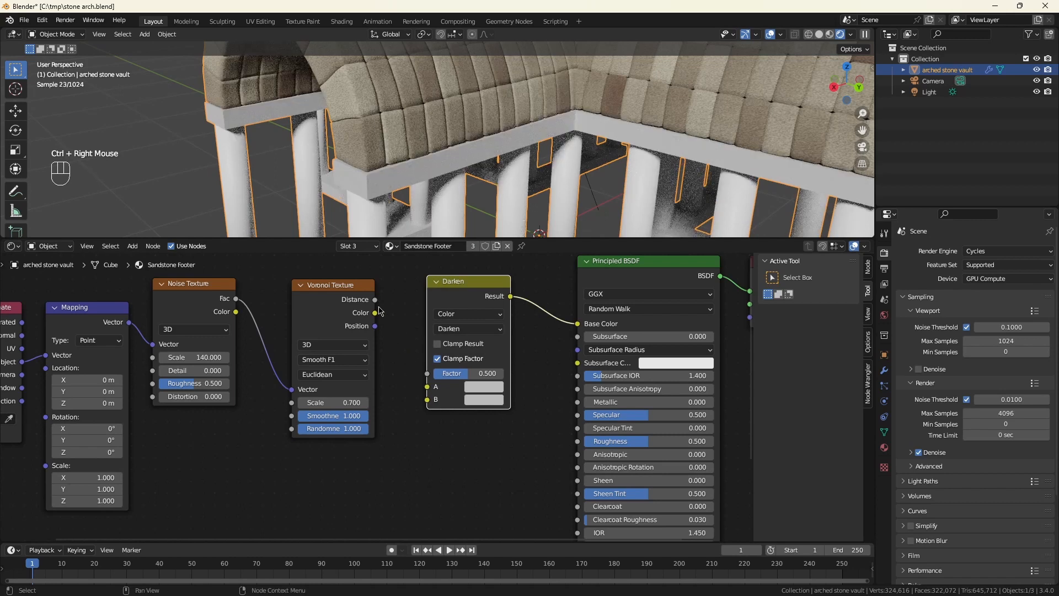
{"action": "left_click_drag", "start_coordinate": [375, 299], "coordinate": [427, 373]}
Set the Darken node's A colour to hex CCC2A1 and its B colour to hex 89826C
{"action": "left_click", "coordinate": [484, 386]}
{"action": "left_click", "coordinate": [523, 333]}
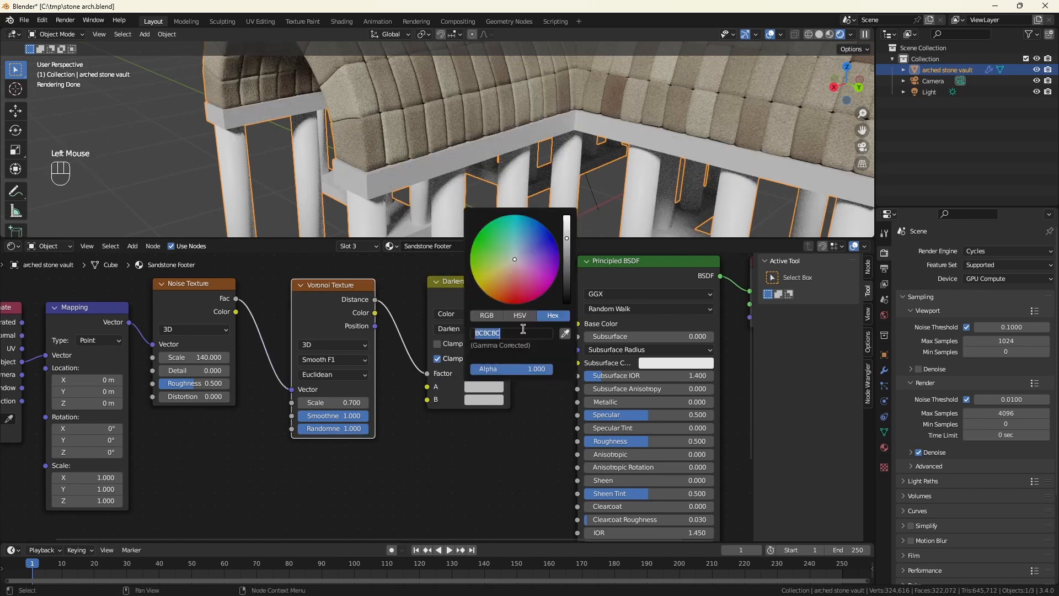
{"action": "type", "text": "ccc2a1"}
{"action": "key", "text": "Return"}
{"action": "left_click", "coordinate": [504, 347]}
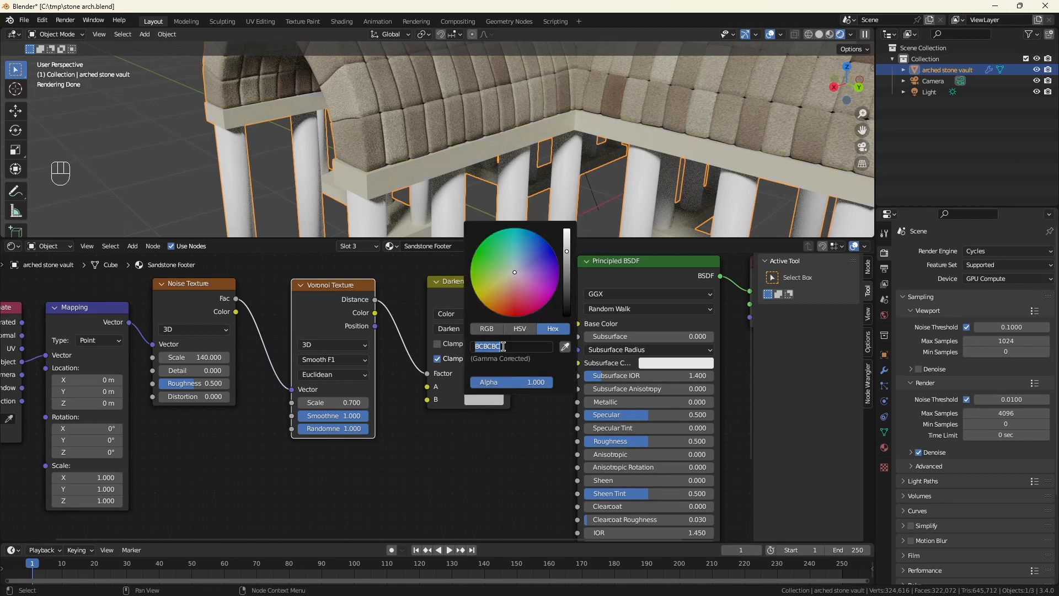
{"action": "type", "text": "89826c"}
{"action": "key", "text": "Return"}
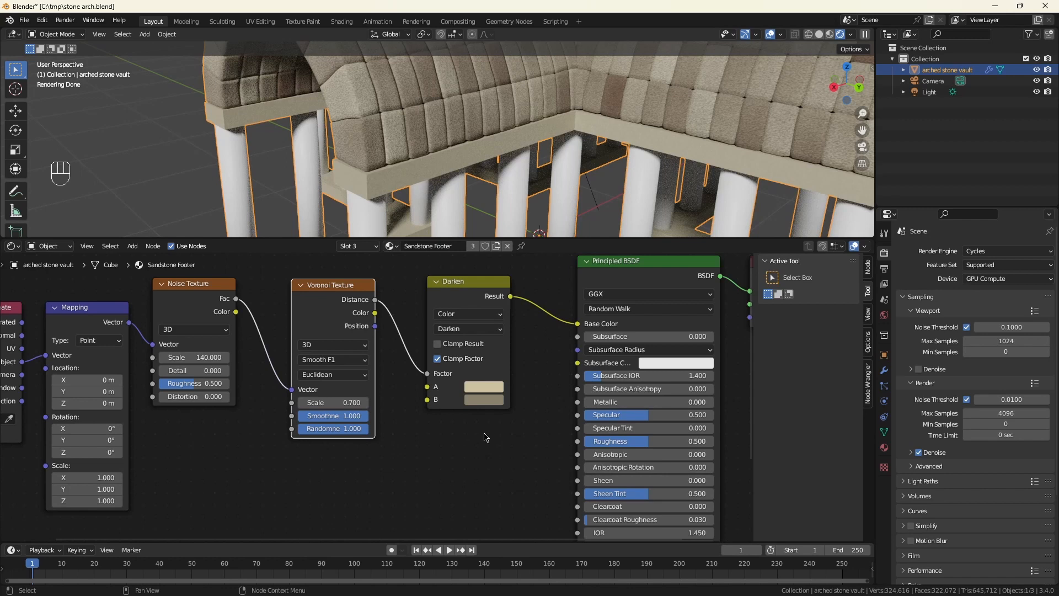
{"action": "middle_click_drag", "start_coordinate": [442, 442], "coordinate": [424, 376]}
{"action": "scroll", "coordinate": [424, 375], "scroll_direction": "down", "scroll_amount": 2}
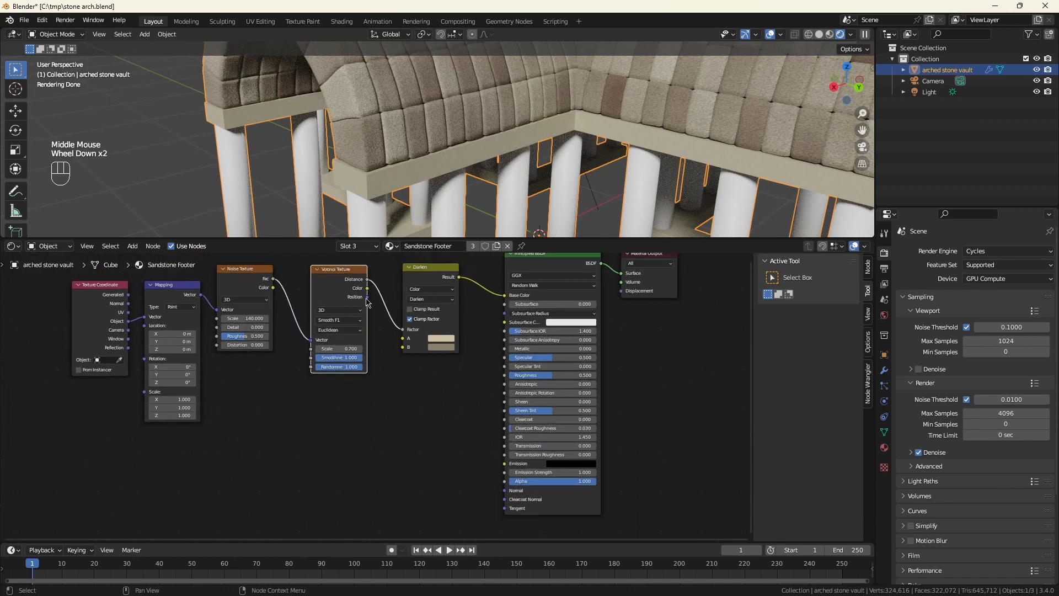
{"action": "left_click_drag", "start_coordinate": [367, 281], "coordinate": [424, 440]}
{"action": "type", "text": "heigh"}
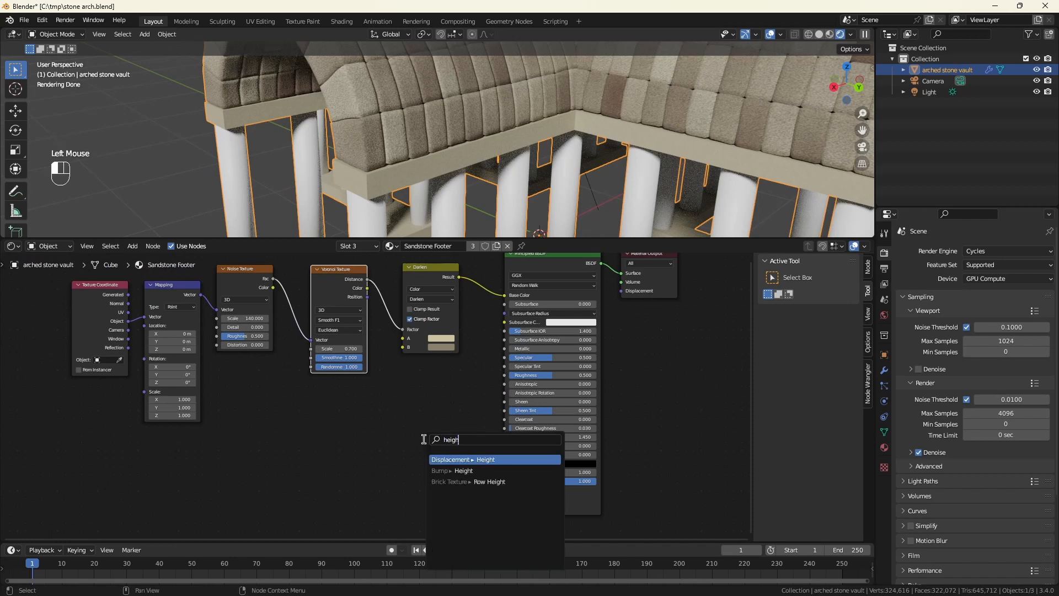
{"action": "key", "text": "Escape"}
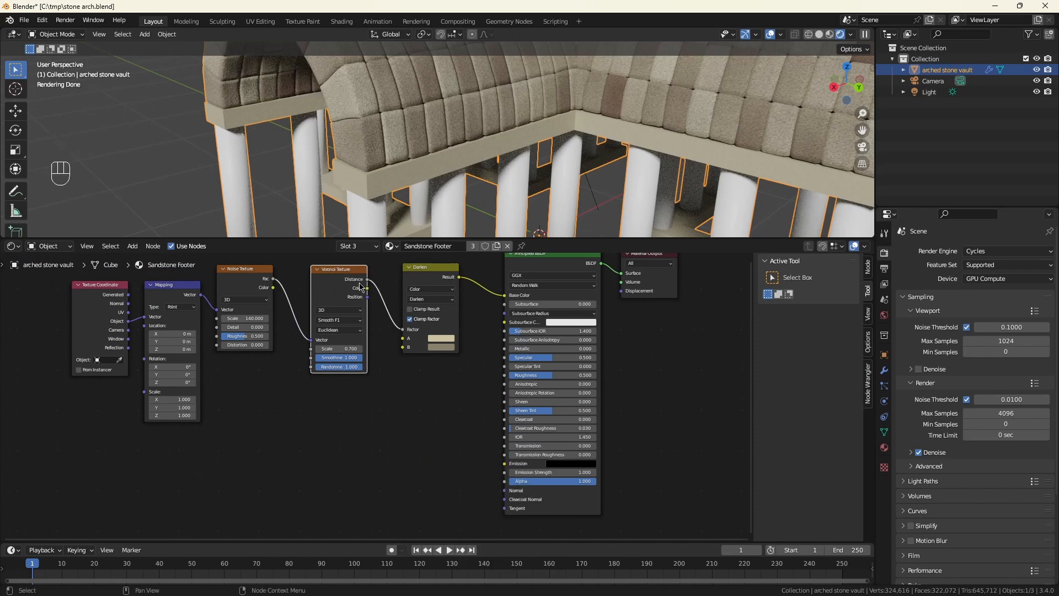
Add a Bump node with the Voronoi Texture's Distance as its Height and connect its Normal to the Principled BSDF's Normal
{"action": "left_click_drag", "start_coordinate": [367, 281], "coordinate": [391, 396]}
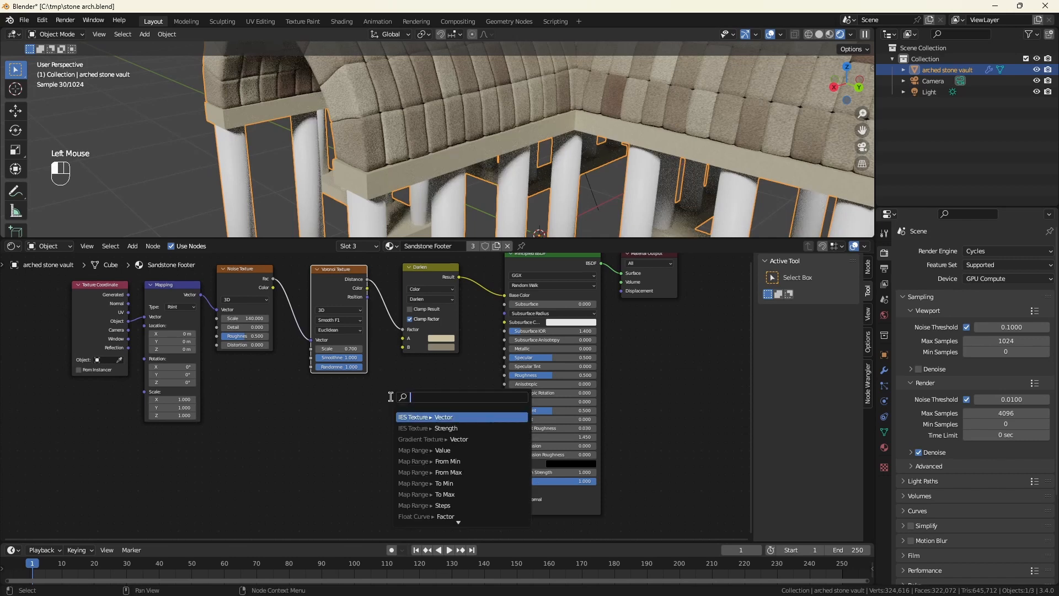
{"action": "type", "text": "height"}
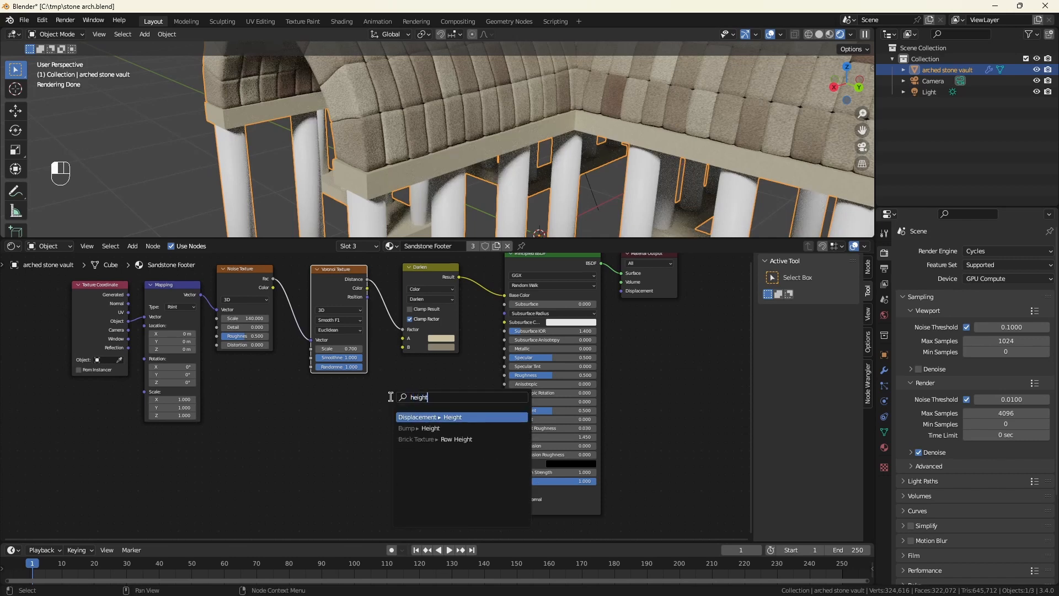
{"action": "left_click", "coordinate": [430, 429]}
{"action": "left_click", "coordinate": [440, 454]}
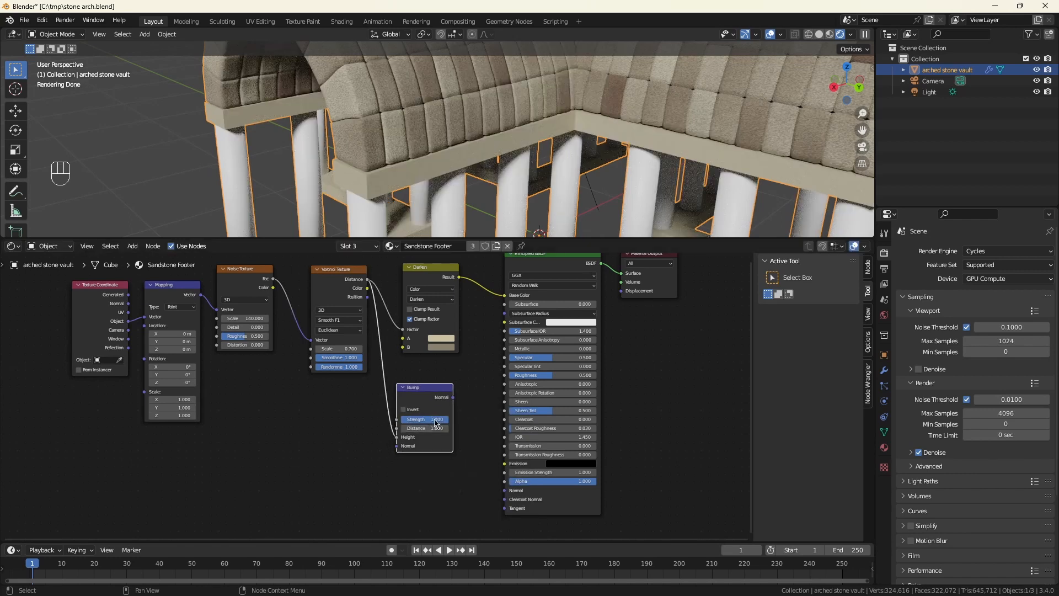
{"action": "scroll", "coordinate": [441, 456], "scroll_direction": "up", "scroll_amount": 3}
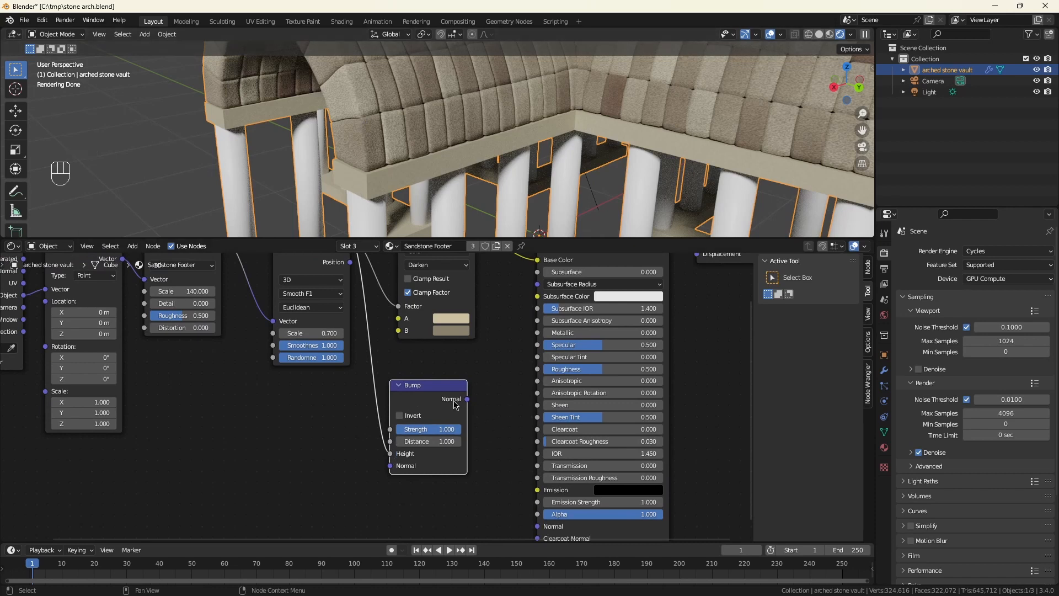
{"action": "left_click_drag", "start_coordinate": [467, 399], "coordinate": [530, 475]}
Set the footer material's Bump Strength to 0.2
{"action": "left_click", "coordinate": [433, 376]}
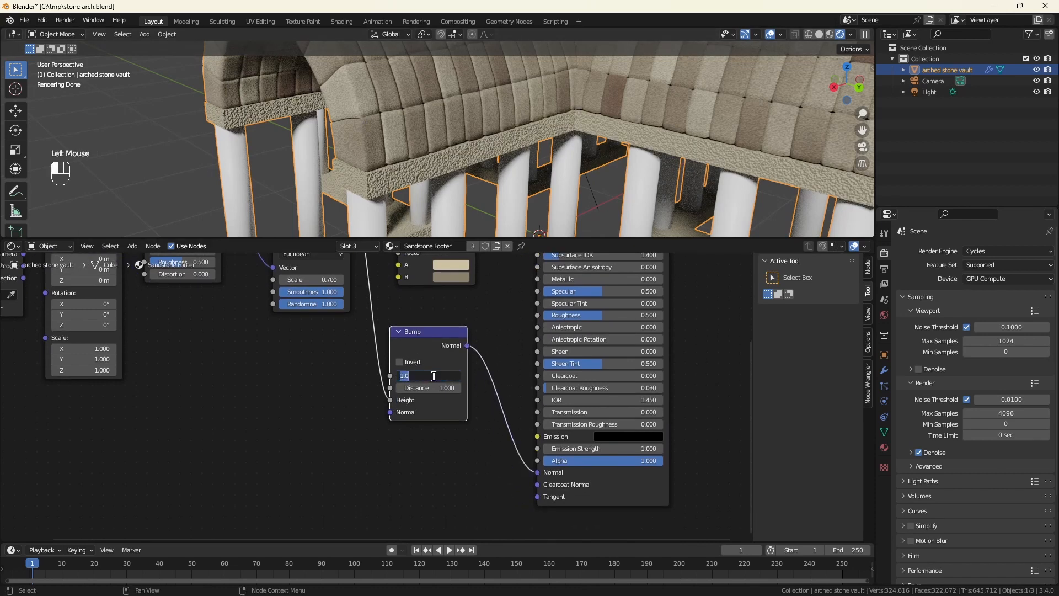
{"action": "type", "text": "0.2"}
{"action": "key", "text": "Return"}
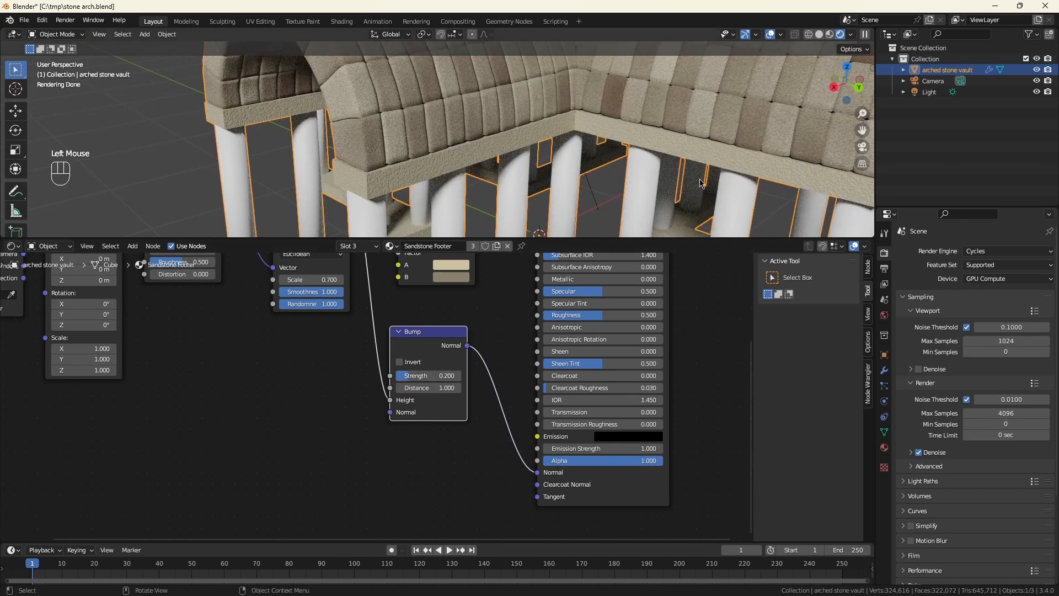
Switch the material in slot 3 from Sandstone Footer to Sandstone Column
{"action": "scroll", "coordinate": [497, 193], "scroll_direction": "down", "scroll_amount": 4}
{"action": "left_click", "coordinate": [392, 246]}
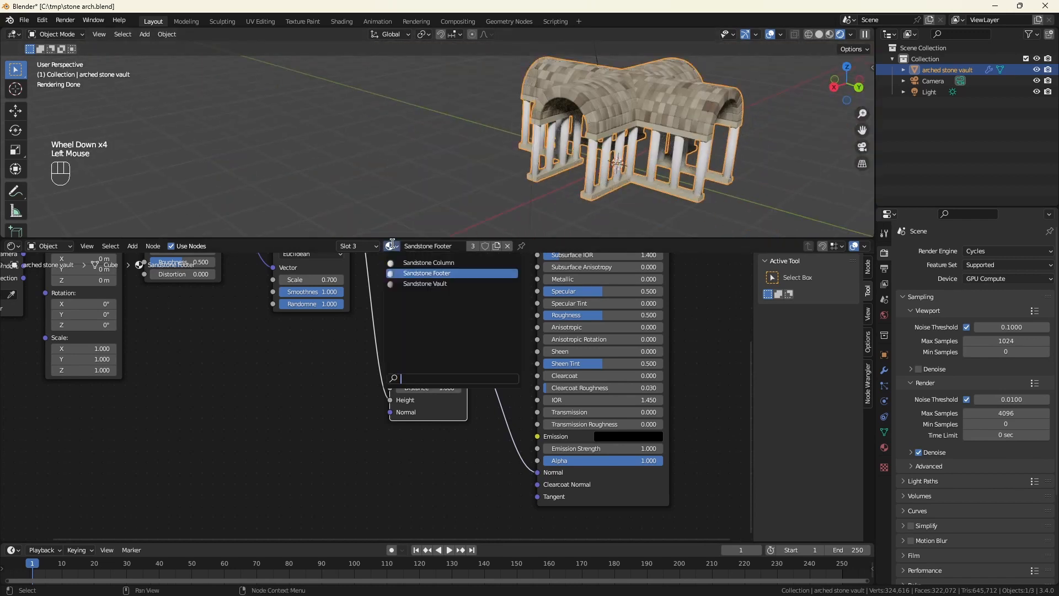
{"action": "left_click", "coordinate": [424, 263]}
Add a Musgrave Texture to the Sandstone Column material and connect its Height to the Principled BSDF's Base Color
{"action": "scroll", "coordinate": [387, 359], "scroll_direction": "down", "scroll_amount": 4}
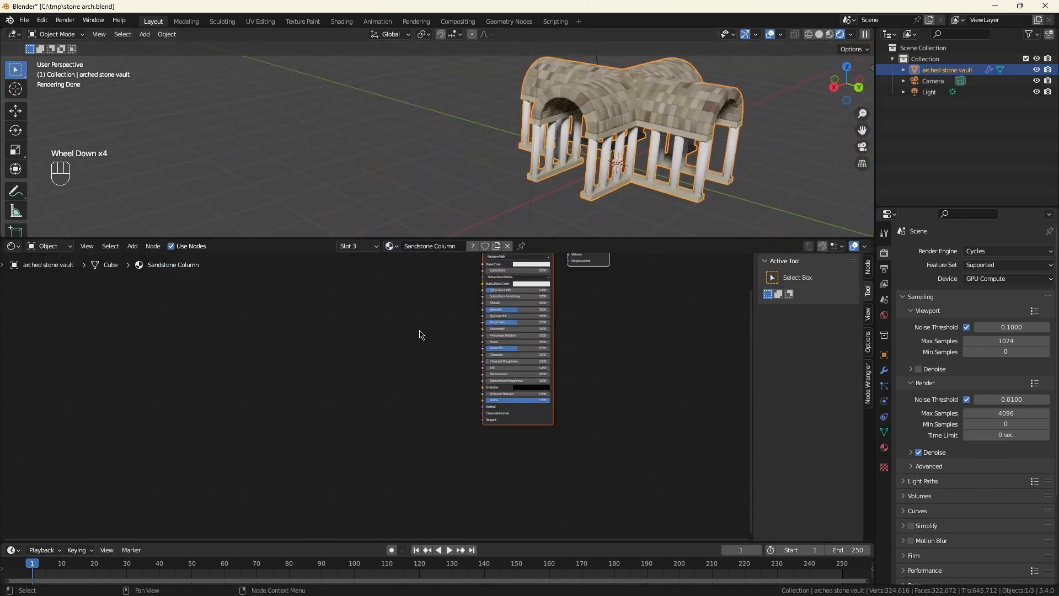
{"action": "middle_click_drag", "start_coordinate": [326, 387], "coordinate": [414, 398]}
{"action": "key", "text": "shift+a"}
{"action": "type", "text": "mus"}
{"action": "key", "text": "Return"}
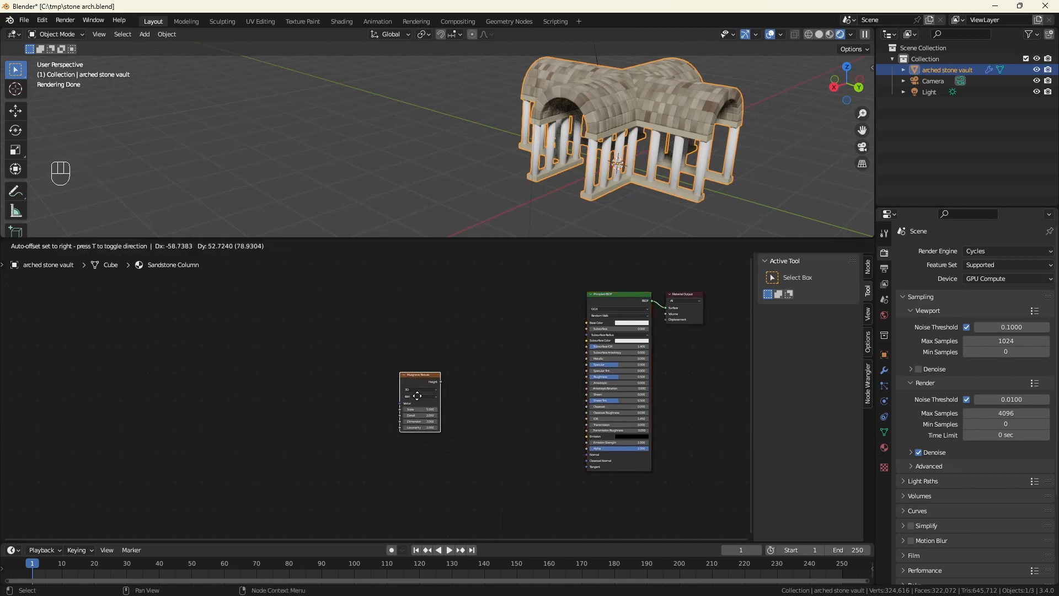
{"action": "left_click", "coordinate": [416, 375]}
{"action": "scroll", "coordinate": [466, 419], "scroll_direction": "up", "scroll_amount": 2}
{"action": "middle_click_drag", "start_coordinate": [468, 414], "coordinate": [428, 455]}
{"action": "left_click_drag", "start_coordinate": [387, 387], "coordinate": [616, 300]}
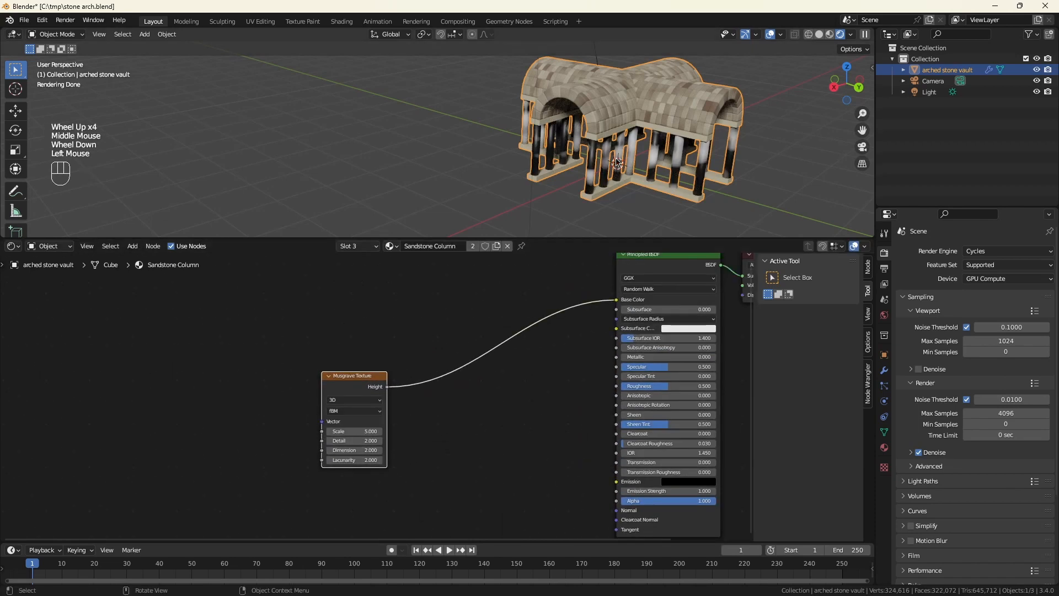
Set the Musgrave Texture's Scale to 91, Detail to 13.8 and Dimension to 0
{"action": "scroll", "coordinate": [606, 165], "scroll_direction": "up", "scroll_amount": 2}
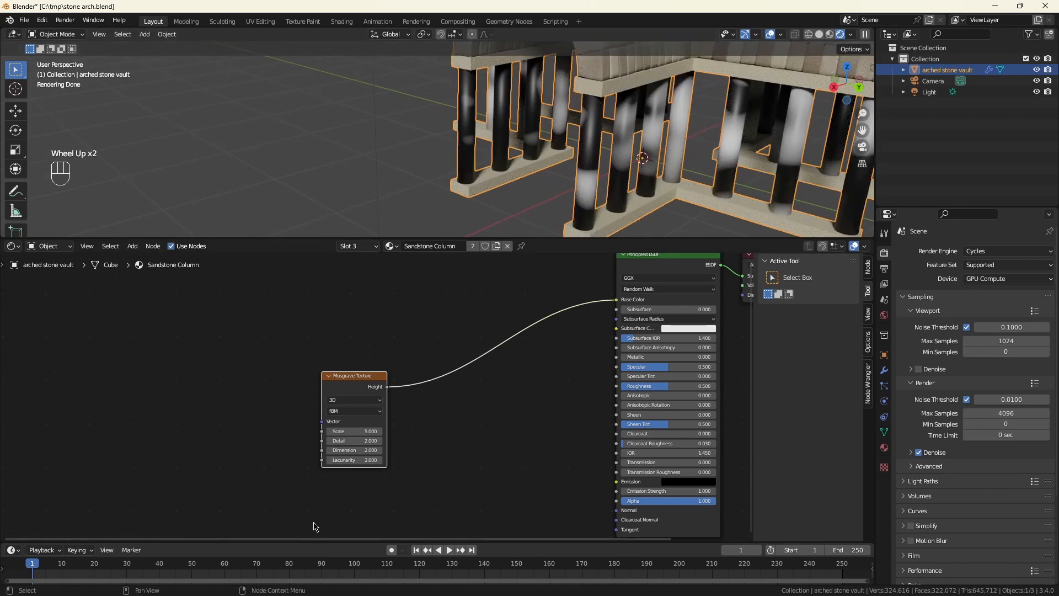
{"action": "left_click", "coordinate": [366, 432]}
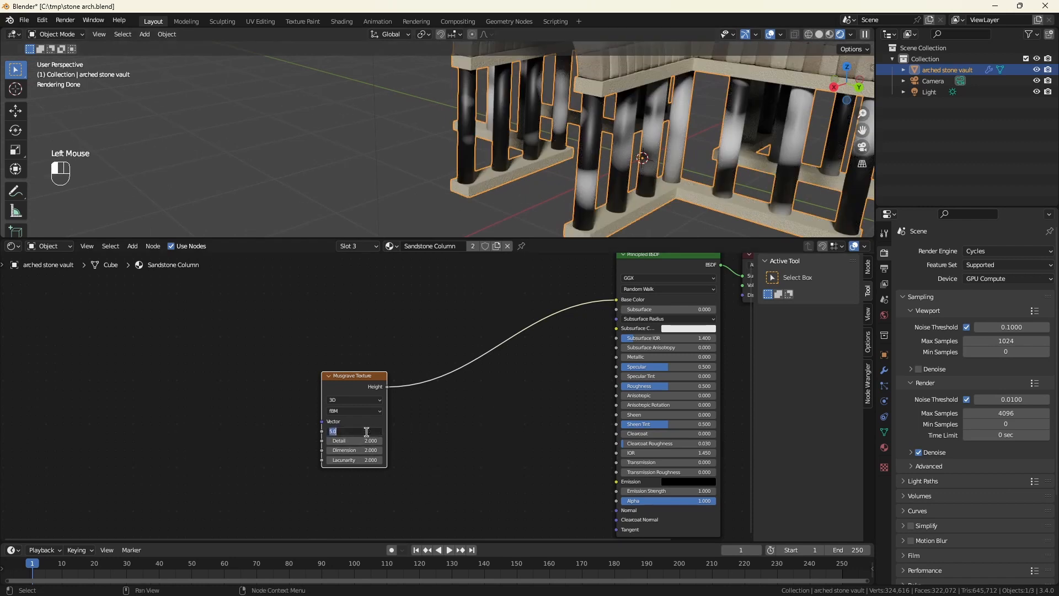
{"action": "type", "text": "91"}
{"action": "key", "text": "Return"}
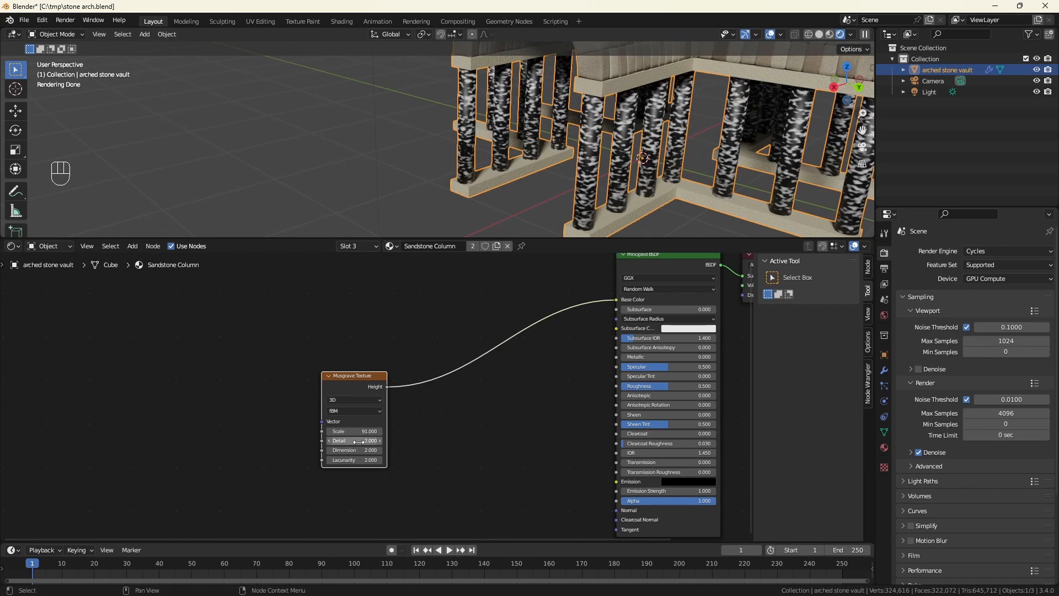
{"action": "mouse_move", "coordinate": [358, 441]}
{"action": "left_mouse_down"}
{"action": "mouse_move", "coordinate": [386, 441]}
{"action": "mouse_move", "coordinate": [339, 449]}
{"action": "left_mouse_up"}
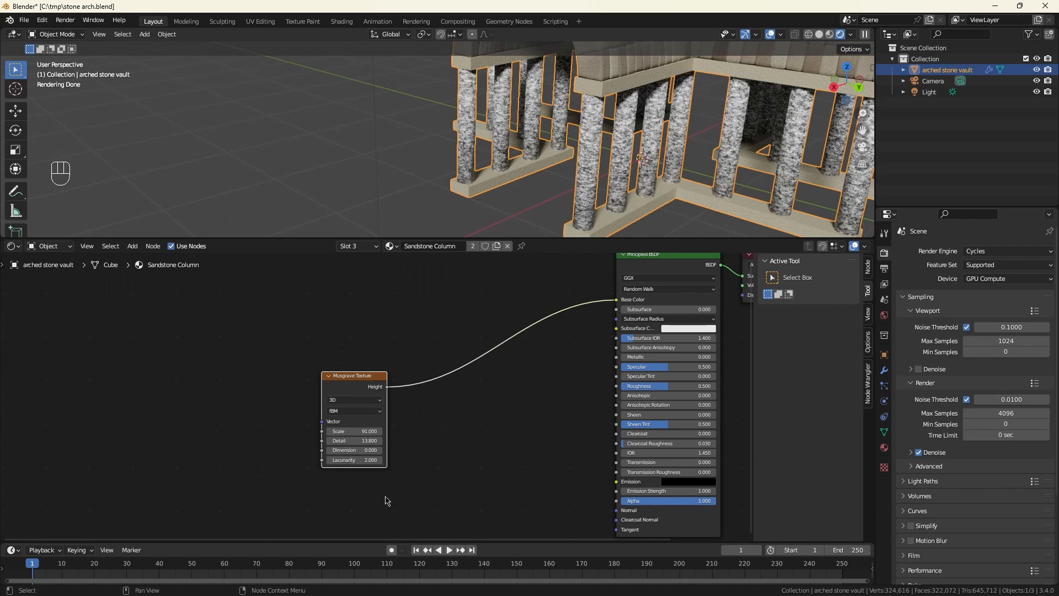
Add Texture Coordinate and Mapping nodes to the Musgrave Texture and drive the mapping with Object coordinates
{"action": "scroll", "coordinate": [374, 488], "scroll_direction": "up", "scroll_amount": 3}
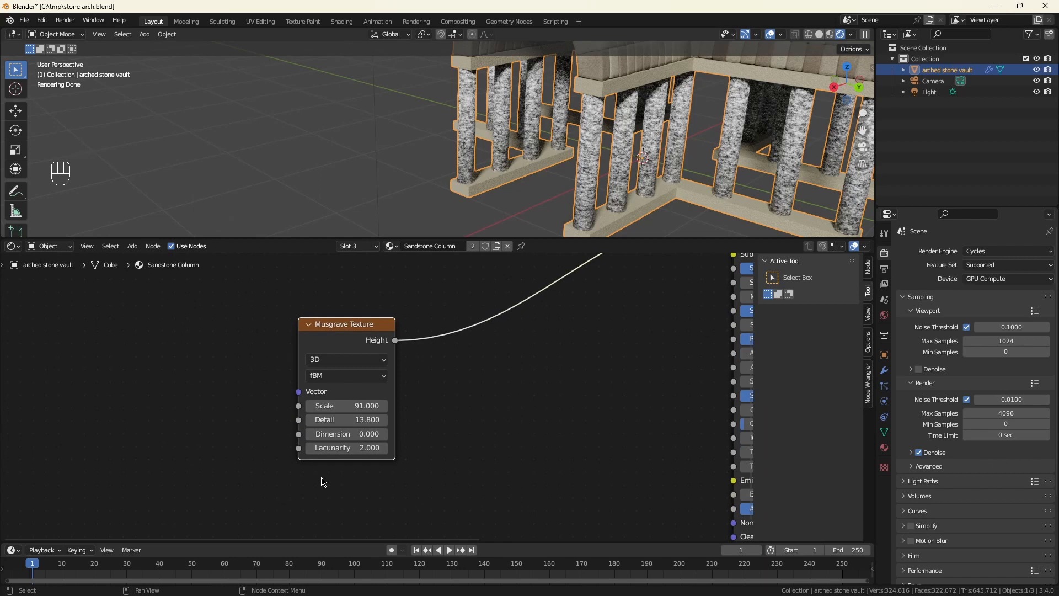
{"action": "middle_click_drag", "start_coordinate": [322, 478], "coordinate": [390, 487]}
{"action": "left_click", "coordinate": [419, 337]}
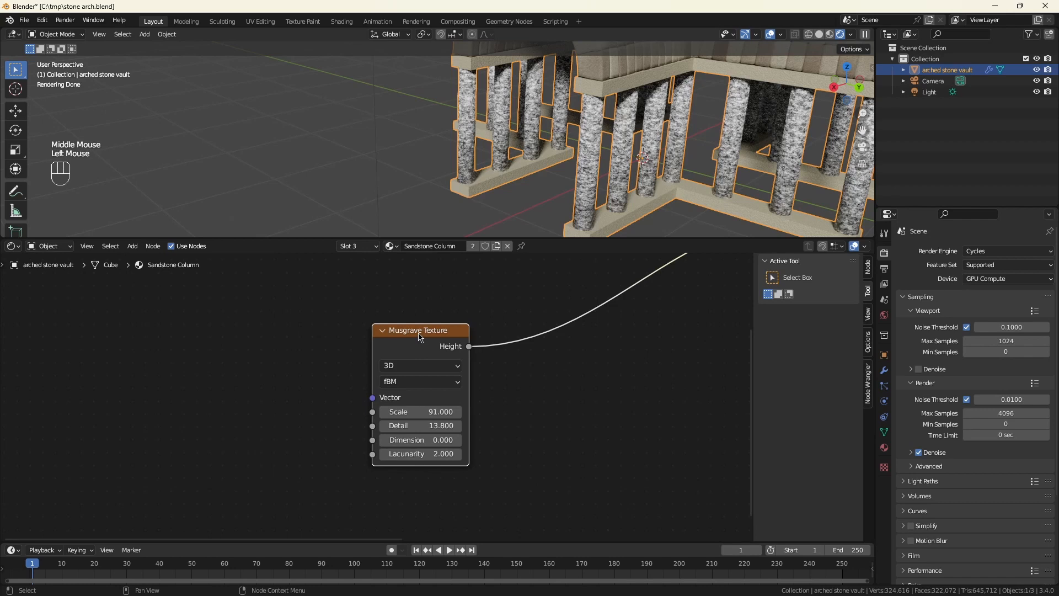
{"action": "key", "text": "ctrl+t"}
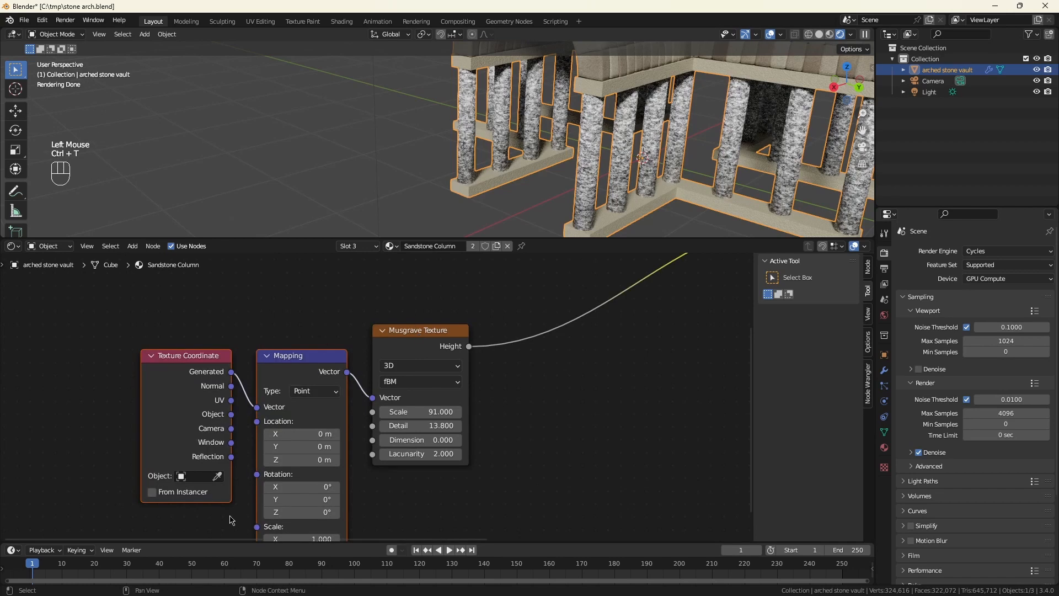
{"action": "left_click_drag", "start_coordinate": [231, 413], "coordinate": [256, 407]}
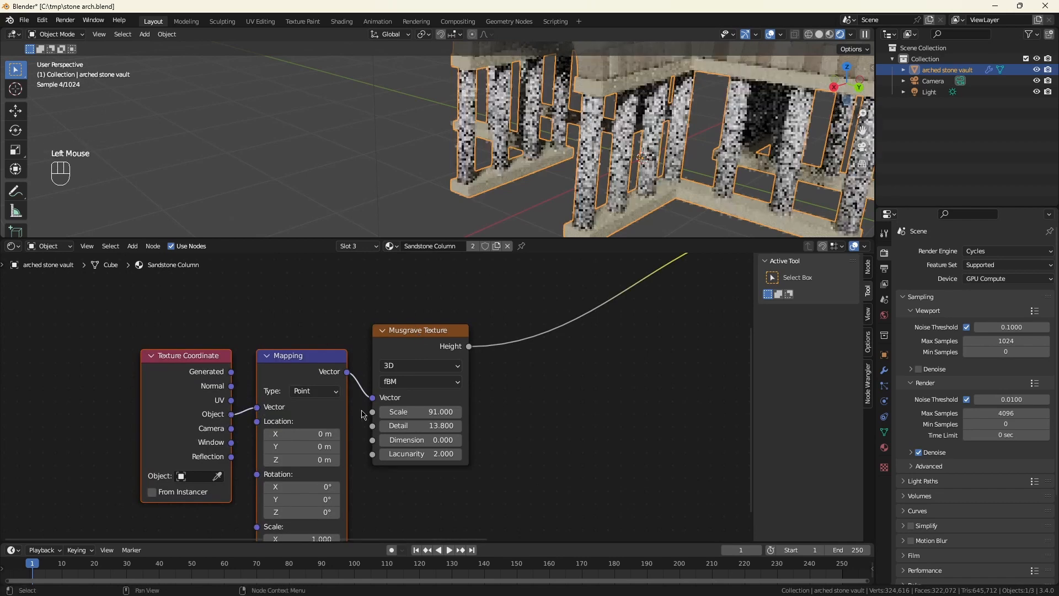
Add a Bump node with the Musgrave Texture's Height as its Height and connect its Normal to the Principled BSDF's Normal
{"action": "scroll", "coordinate": [533, 441], "scroll_direction": "down", "scroll_amount": 3}
{"action": "middle_click_drag", "start_coordinate": [532, 443], "coordinate": [432, 446]}
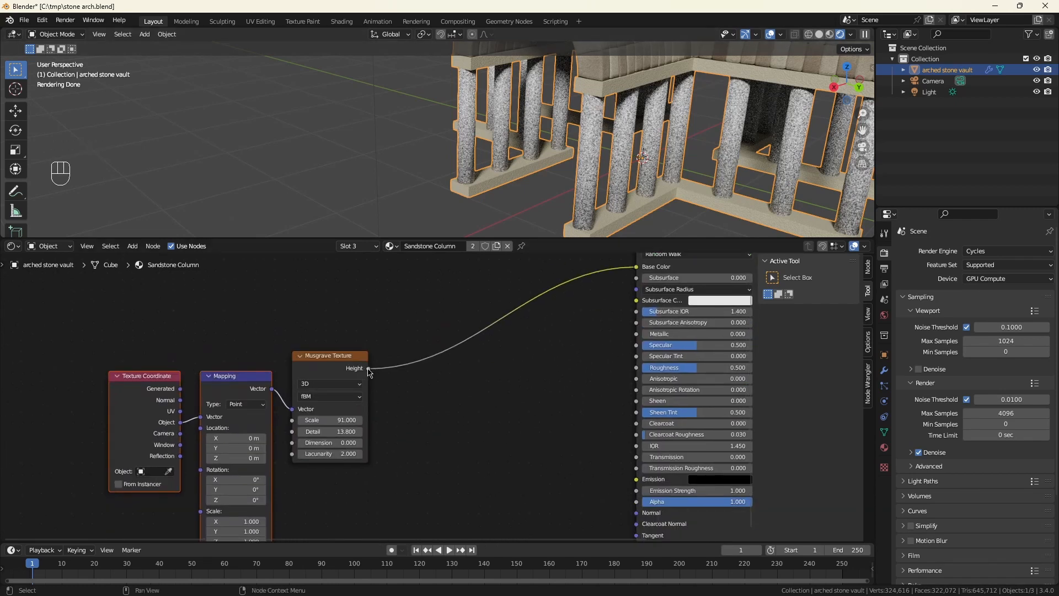
{"action": "left_click_drag", "start_coordinate": [368, 368], "coordinate": [424, 436]}
{"action": "type", "text": "bump"}
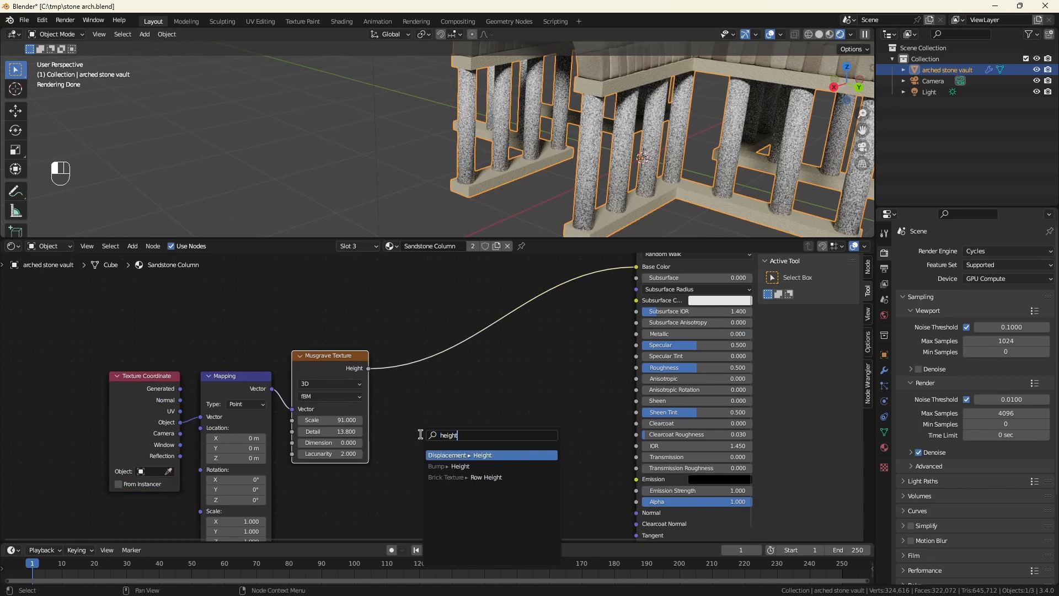
{"action": "left_click", "coordinate": [511, 477]}
{"action": "left_click_drag", "start_coordinate": [506, 433], "coordinate": [636, 512]}
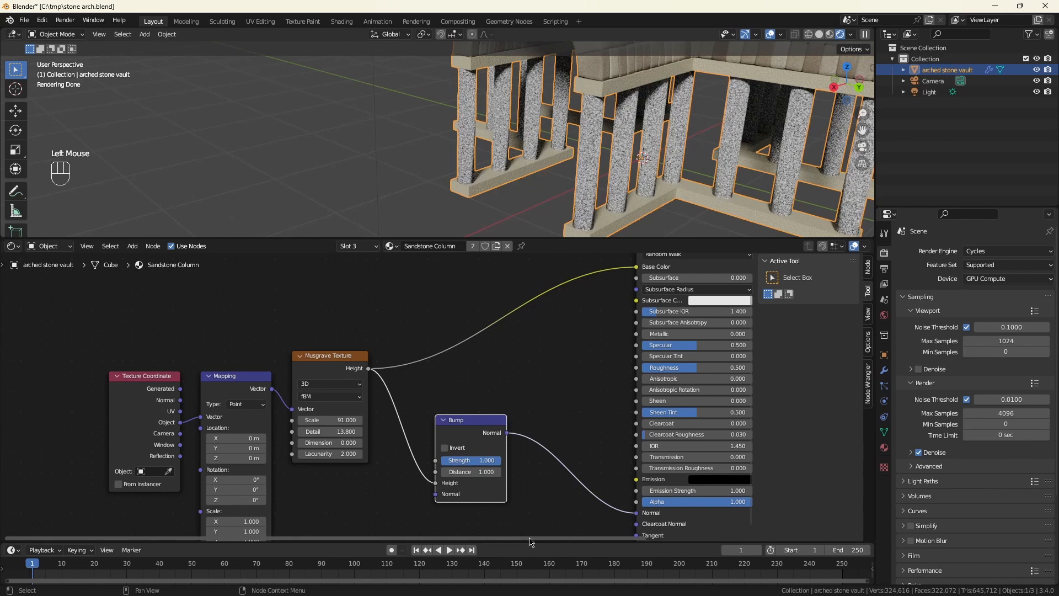
Set the column material's Bump Strength to 0.1
{"action": "left_click", "coordinate": [484, 459]}
{"action": "type", "text": ".1"}
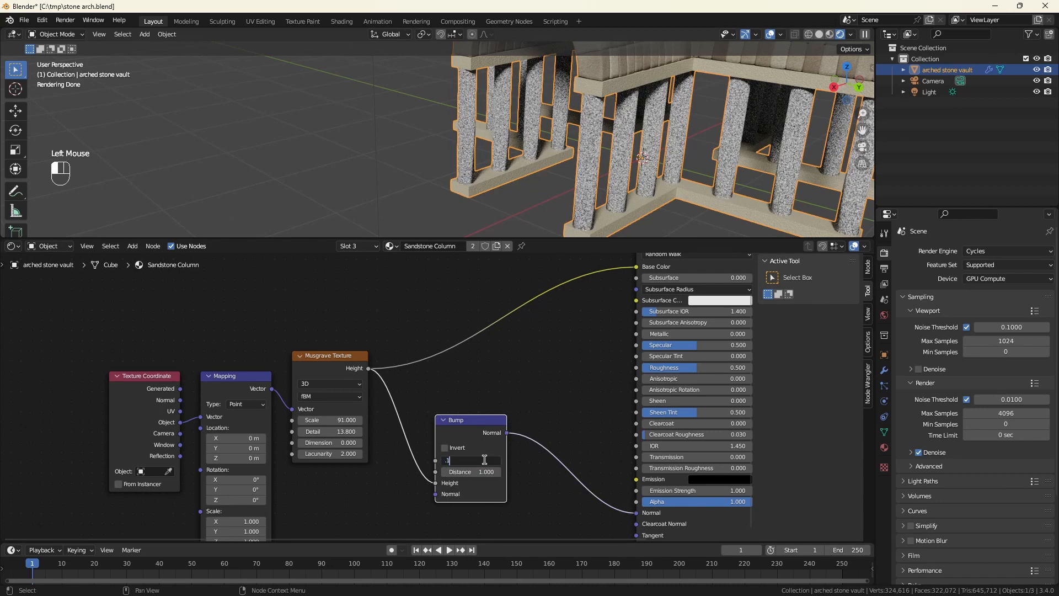
{"action": "key", "text": "Return"}
Add a Voronoi Texture node above the Musgrave Texture in the column material
{"action": "scroll", "coordinate": [457, 331], "scroll_direction": "down", "scroll_amount": 2}
{"action": "middle_click_drag", "start_coordinate": [456, 331], "coordinate": [456, 357]}
{"action": "scroll", "coordinate": [456, 356], "scroll_direction": "down", "scroll_amount": 1}
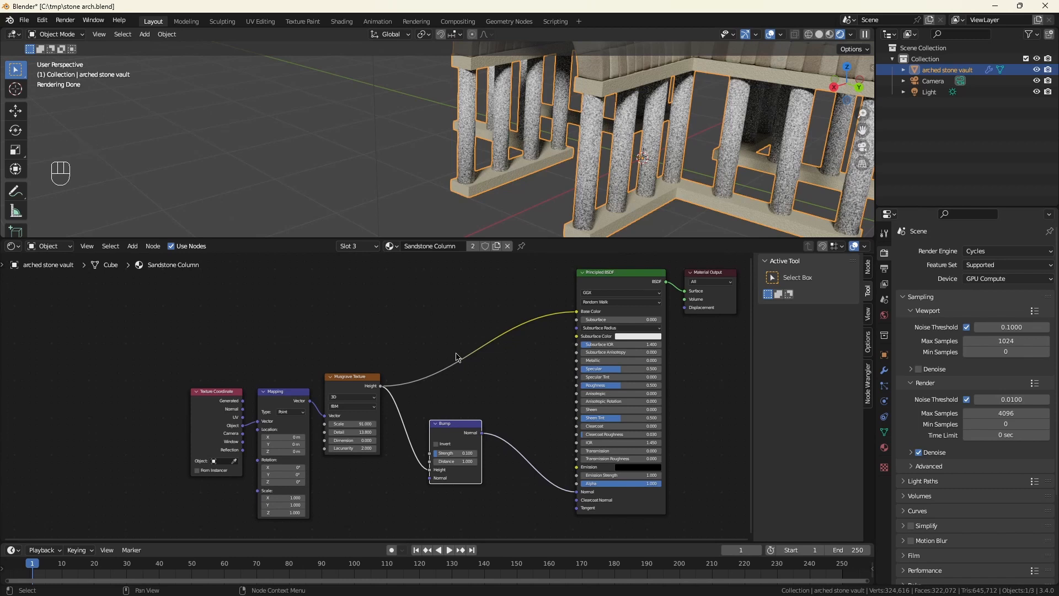
{"action": "left_click", "coordinate": [357, 324]}
{"action": "key", "text": "shift+a"}
{"action": "type", "text": "svo"}
{"action": "left_click", "coordinate": [376, 342]}
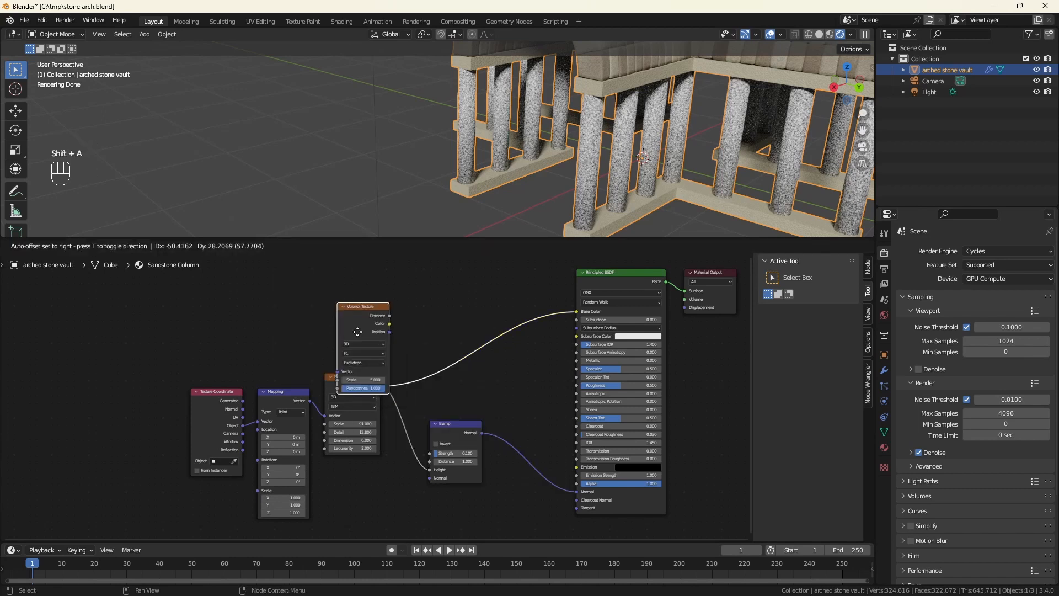
{"action": "left_click", "coordinate": [343, 304]}
Cut the link between the Musgrave Texture's Height and the Principled BSDF's Base Color
{"action": "scroll", "coordinate": [386, 324], "scroll_direction": "down", "scroll_amount": 1}
{"action": "scroll", "coordinate": [389, 321], "scroll_direction": "up", "scroll_amount": 2}
{"action": "right_click_drag", "start_coordinate": [410, 358], "coordinate": [419, 412], "text": "ctrl"}
{"action": "left_click", "coordinate": [379, 405]}
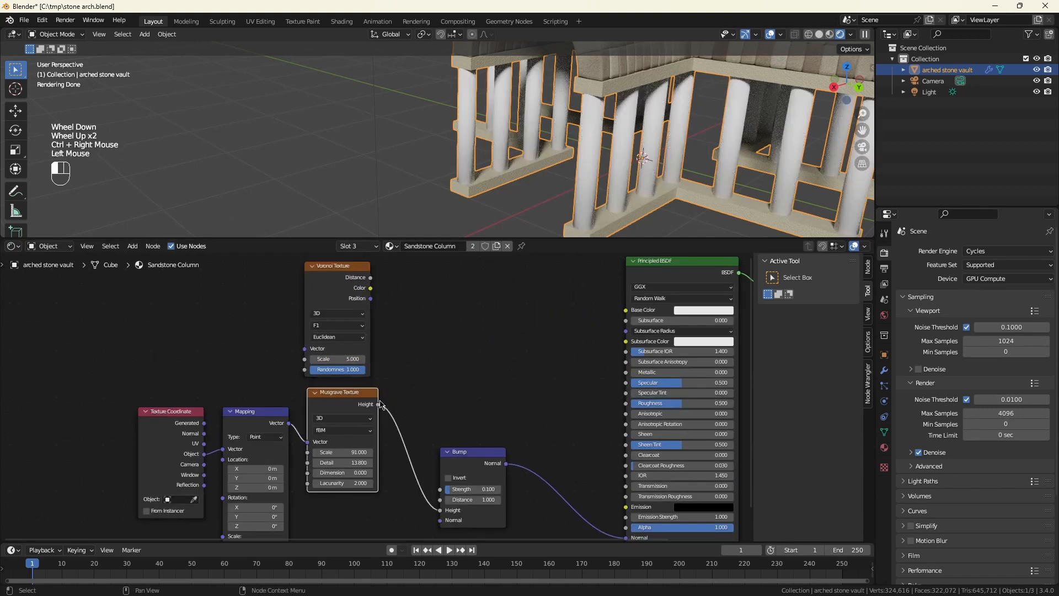
Add a Multiply math node that combines the Voronoi Texture's Distance with the Musgrave Texture's Height
{"action": "left_click_drag", "start_coordinate": [380, 405], "coordinate": [424, 356]}
{"action": "type", "text": "mul"}
{"action": "key", "text": "Return"}
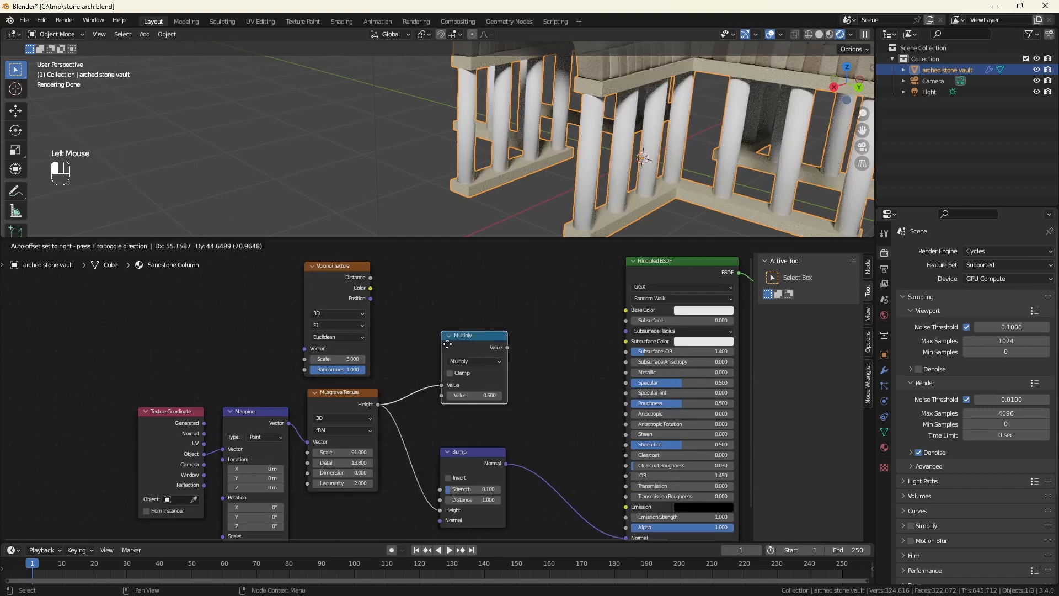
{"action": "left_click", "coordinate": [455, 322]}
{"action": "left_click_drag", "start_coordinate": [370, 277], "coordinate": [450, 362]}
Add a Darken color mix after the Multiply node and connect its Result to the Principled BSDF's Base Color
{"action": "left_click_drag", "start_coordinate": [515, 325], "coordinate": [536, 324]}
{"action": "type", "text": "dark"}
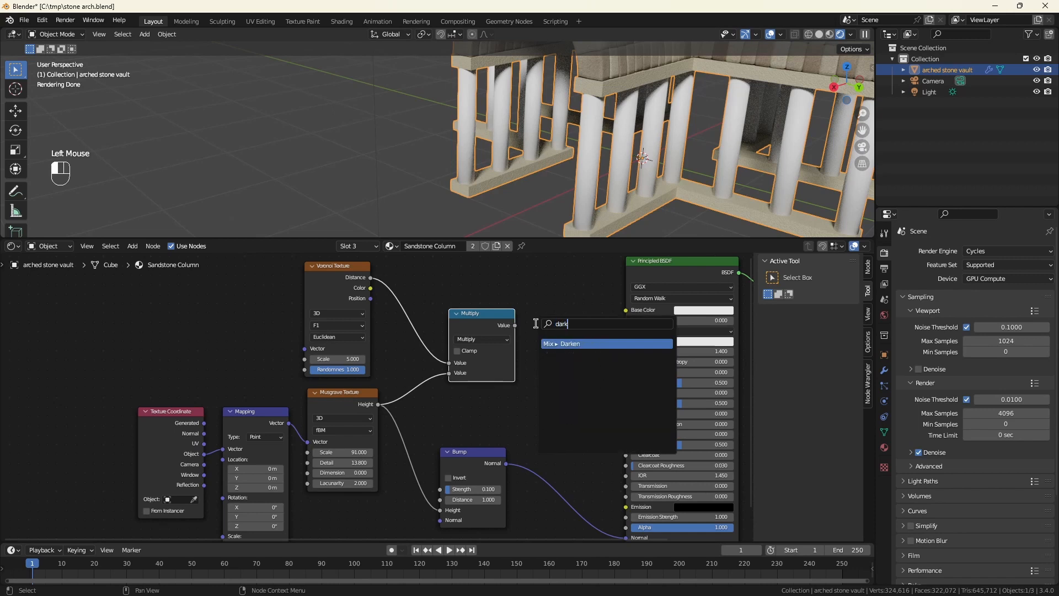
{"action": "key", "text": "Return"}
{"action": "left_click", "coordinate": [546, 359]}
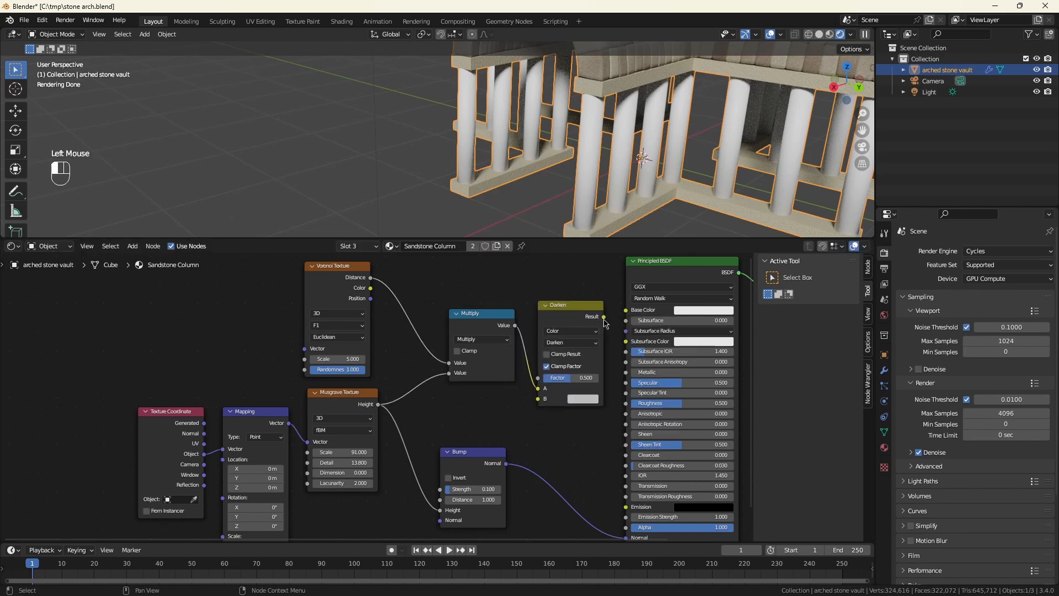
{"action": "left_click_drag", "start_coordinate": [605, 322], "coordinate": [626, 310]}
{"action": "left_click", "coordinate": [474, 331]}
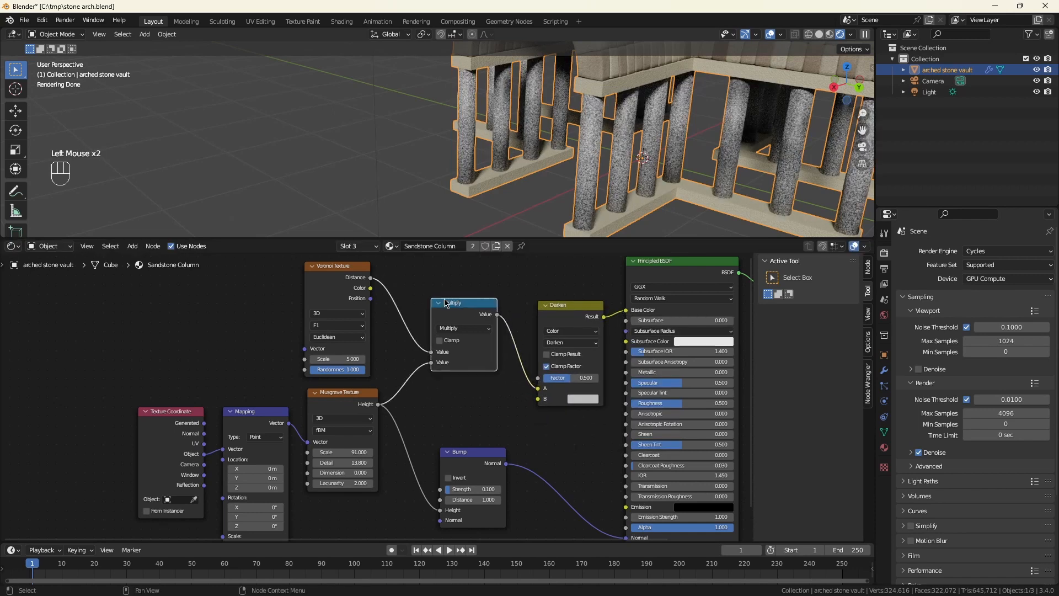
Set the Voronoi Texture's Scale to 3.2 and move the Multiply output from the Darken node's A input to its Factor
{"action": "scroll", "coordinate": [370, 348], "scroll_direction": "up", "scroll_amount": 3}
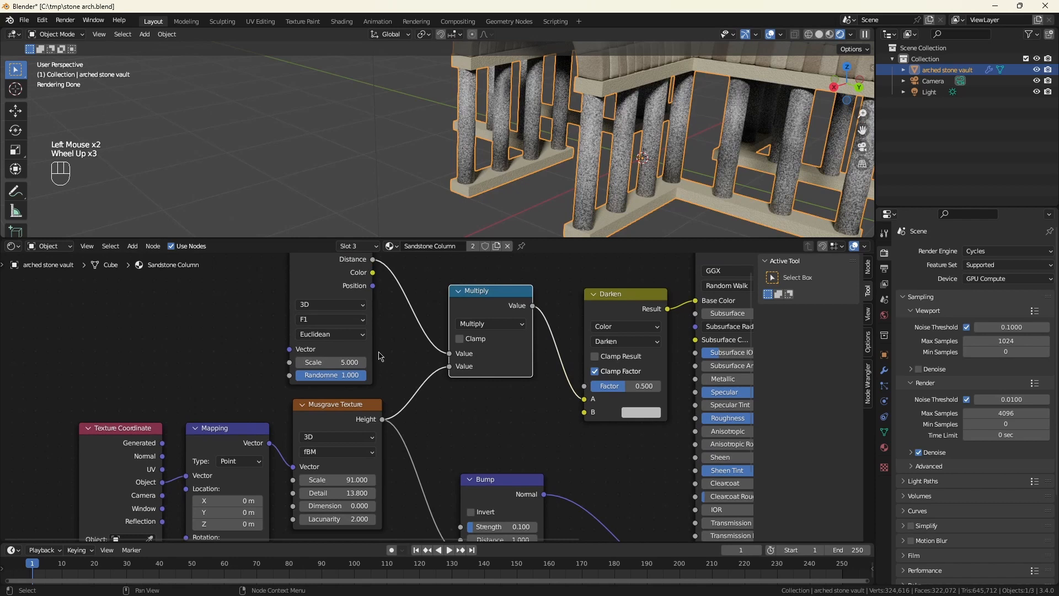
{"action": "left_click", "coordinate": [344, 361]}
{"action": "type", "text": "3.2"}
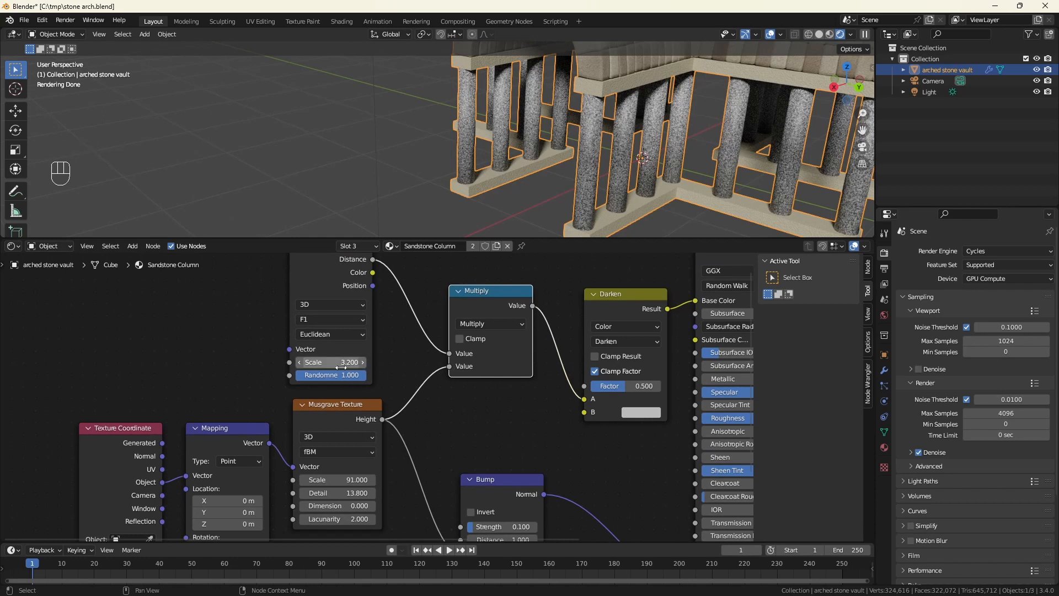
{"action": "key", "text": "Return"}
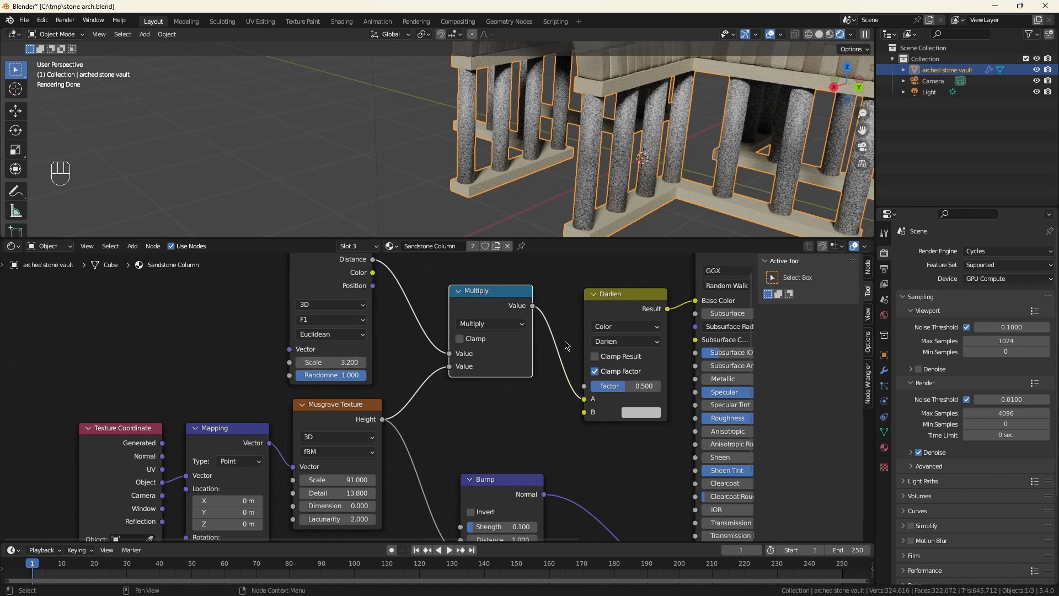
{"action": "right_click_drag", "start_coordinate": [565, 341], "coordinate": [538, 345], "text": "ctrl"}
{"action": "left_click_drag", "start_coordinate": [533, 305], "coordinate": [596, 390]}
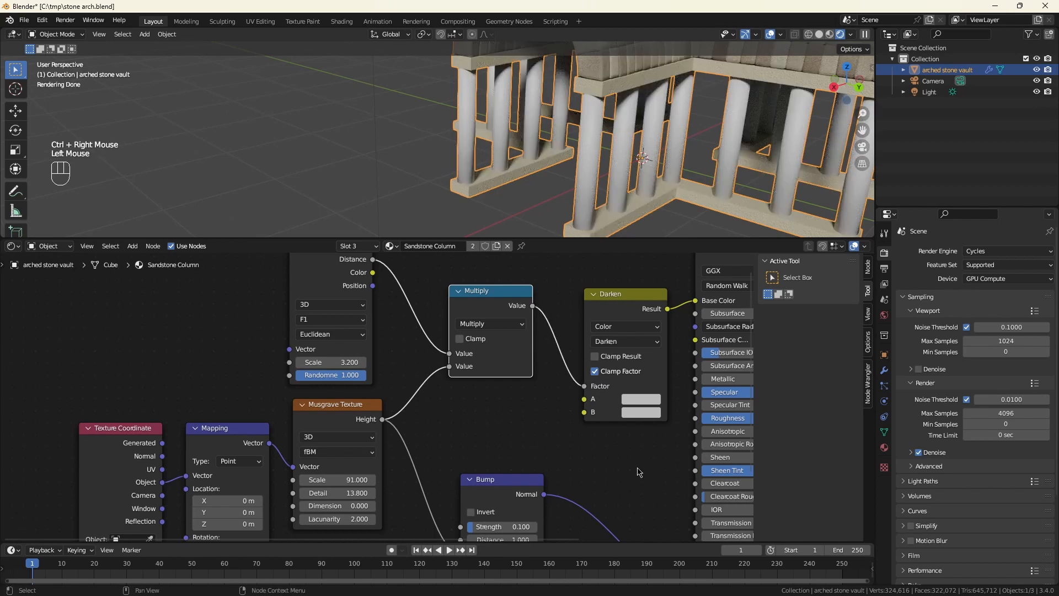
Set the Darken node's A color to hex A3997C in the Sandstone Column material
{"action": "left_click", "coordinate": [647, 402]}
{"action": "left_click", "coordinate": [693, 346]}
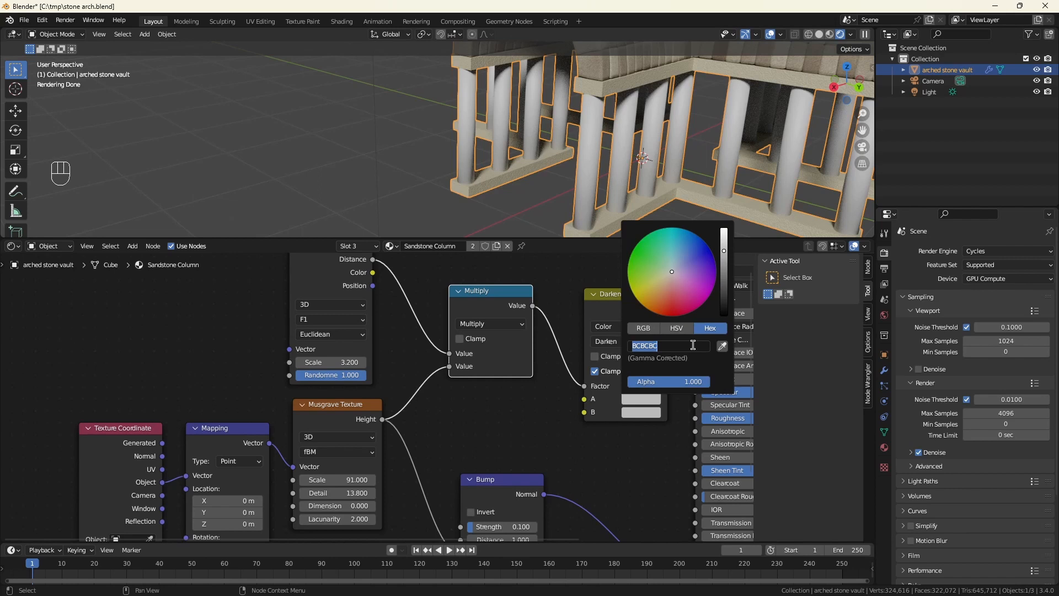
{"action": "type", "text": "a3997c"}
{"action": "key", "text": "Return"}
Set the Darken node's B color to hex 5B5B5B
{"action": "left_click", "coordinate": [641, 413]}
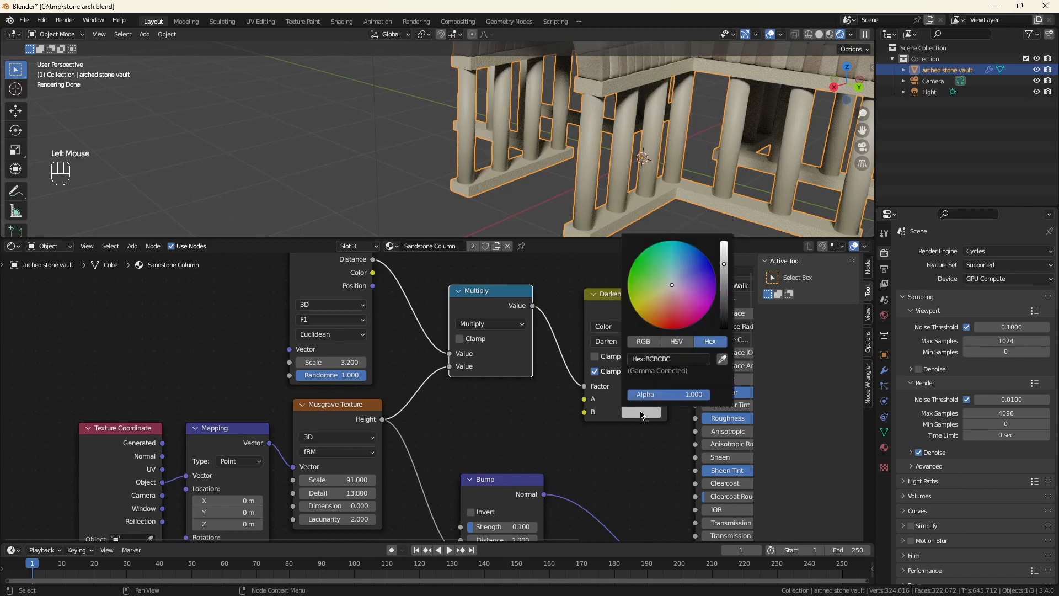
{"action": "left_click", "coordinate": [670, 359]}
{"action": "type", "text": "5b5b5b"}
{"action": "key", "text": "Return"}
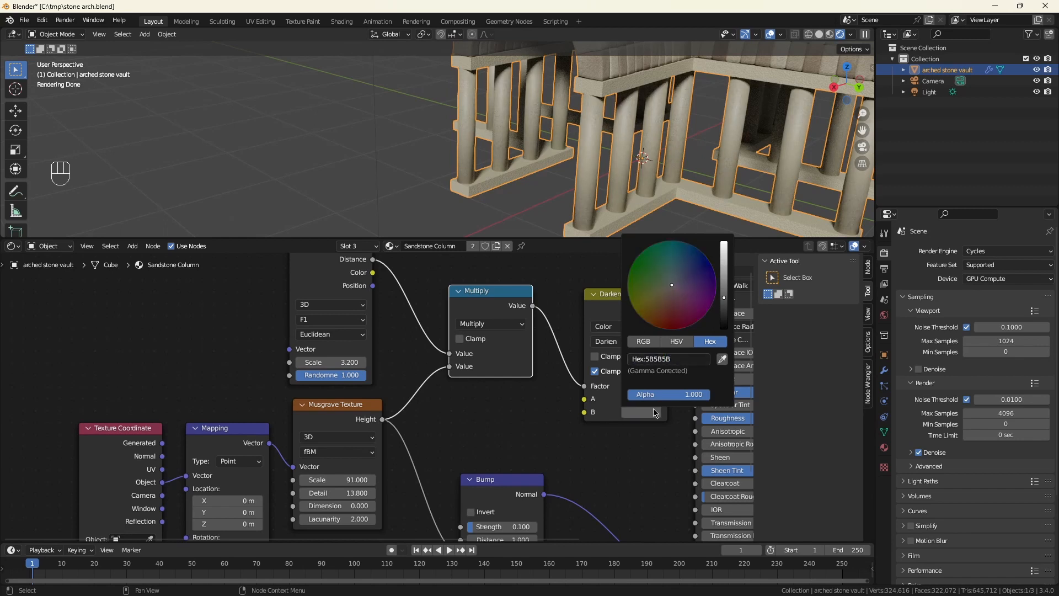
{"action": "left_click", "coordinate": [647, 424]}
Review the Sandstone Column node tree and examine the rendered stone vault and its columns from several angles and distances
{"action": "scroll", "coordinate": [647, 424], "scroll_direction": "down", "scroll_amount": 2}
{"action": "middle_click_drag", "start_coordinate": [647, 424], "coordinate": [600, 423]}
{"action": "scroll", "coordinate": [600, 423], "scroll_direction": "down", "scroll_amount": 1}
{"action": "left_click_drag", "start_coordinate": [681, 420], "coordinate": [727, 421]}
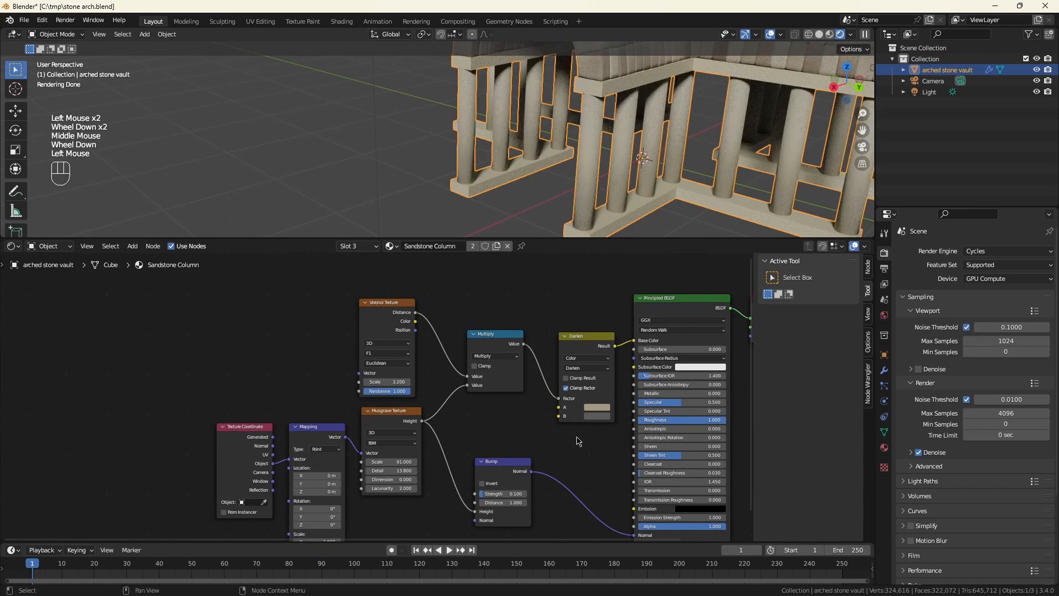
{"action": "scroll", "coordinate": [639, 149], "scroll_direction": "down", "scroll_amount": 2}
{"action": "middle_click_drag", "start_coordinate": [711, 130], "coordinate": [718, 124]}
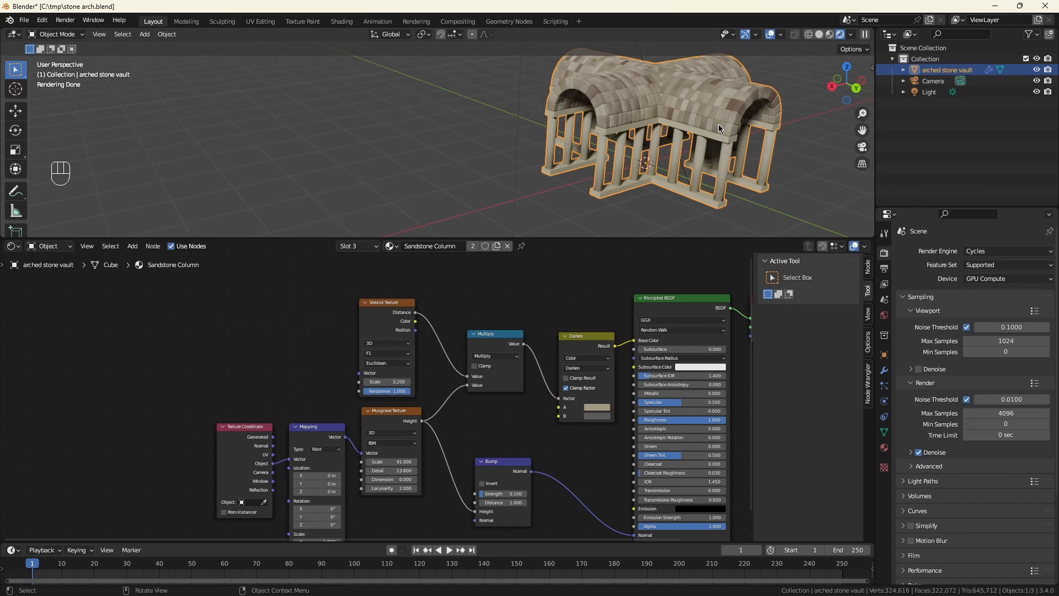
{"action": "scroll", "coordinate": [718, 124], "scroll_direction": "down", "scroll_amount": 1}
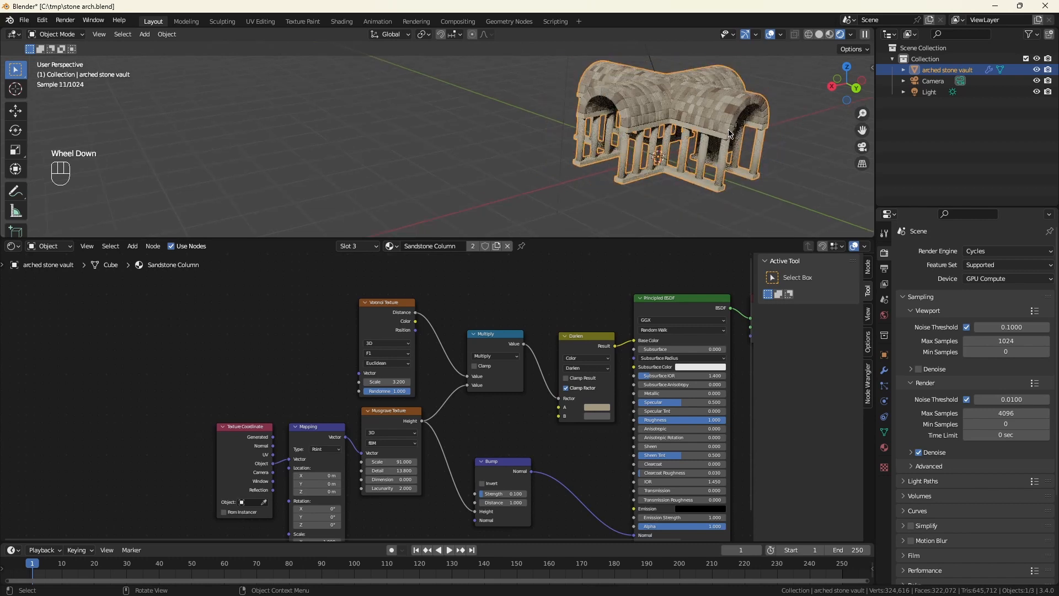
{"action": "middle_click_drag", "start_coordinate": [719, 124], "coordinate": [707, 116]}
{"action": "scroll", "coordinate": [700, 121], "scroll_direction": "up", "scroll_amount": 2}
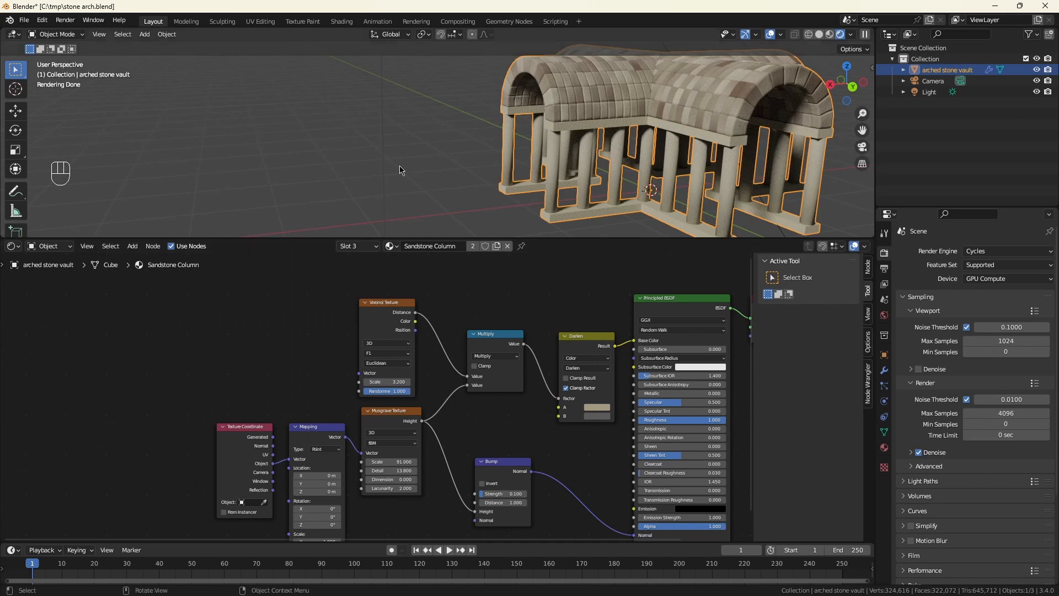
{"action": "scroll", "coordinate": [402, 171], "scroll_direction": "down", "scroll_amount": 3}
{"action": "middle_click_drag", "start_coordinate": [402, 171], "coordinate": [415, 181]}
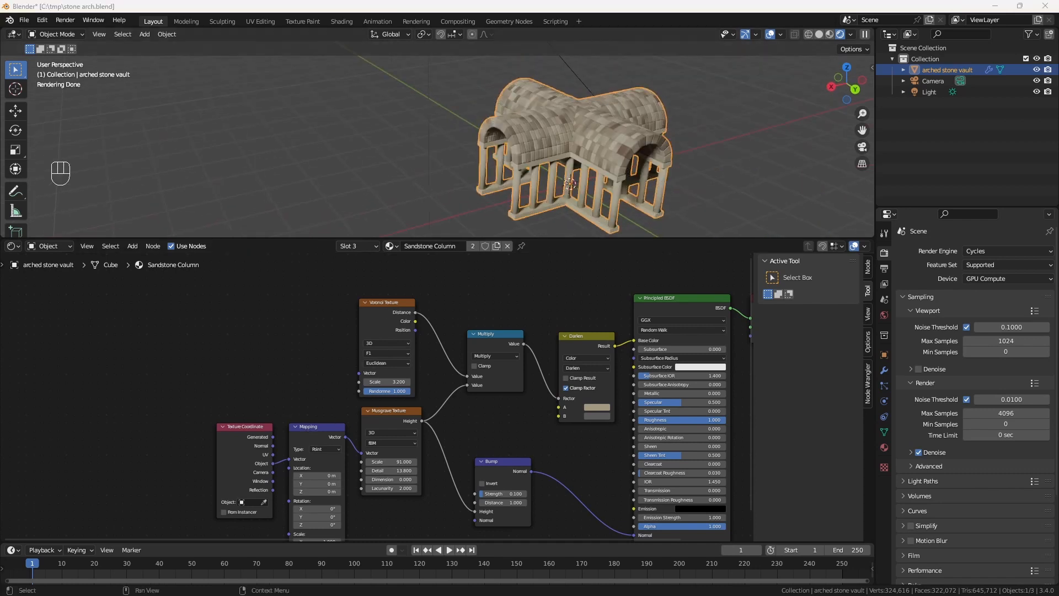